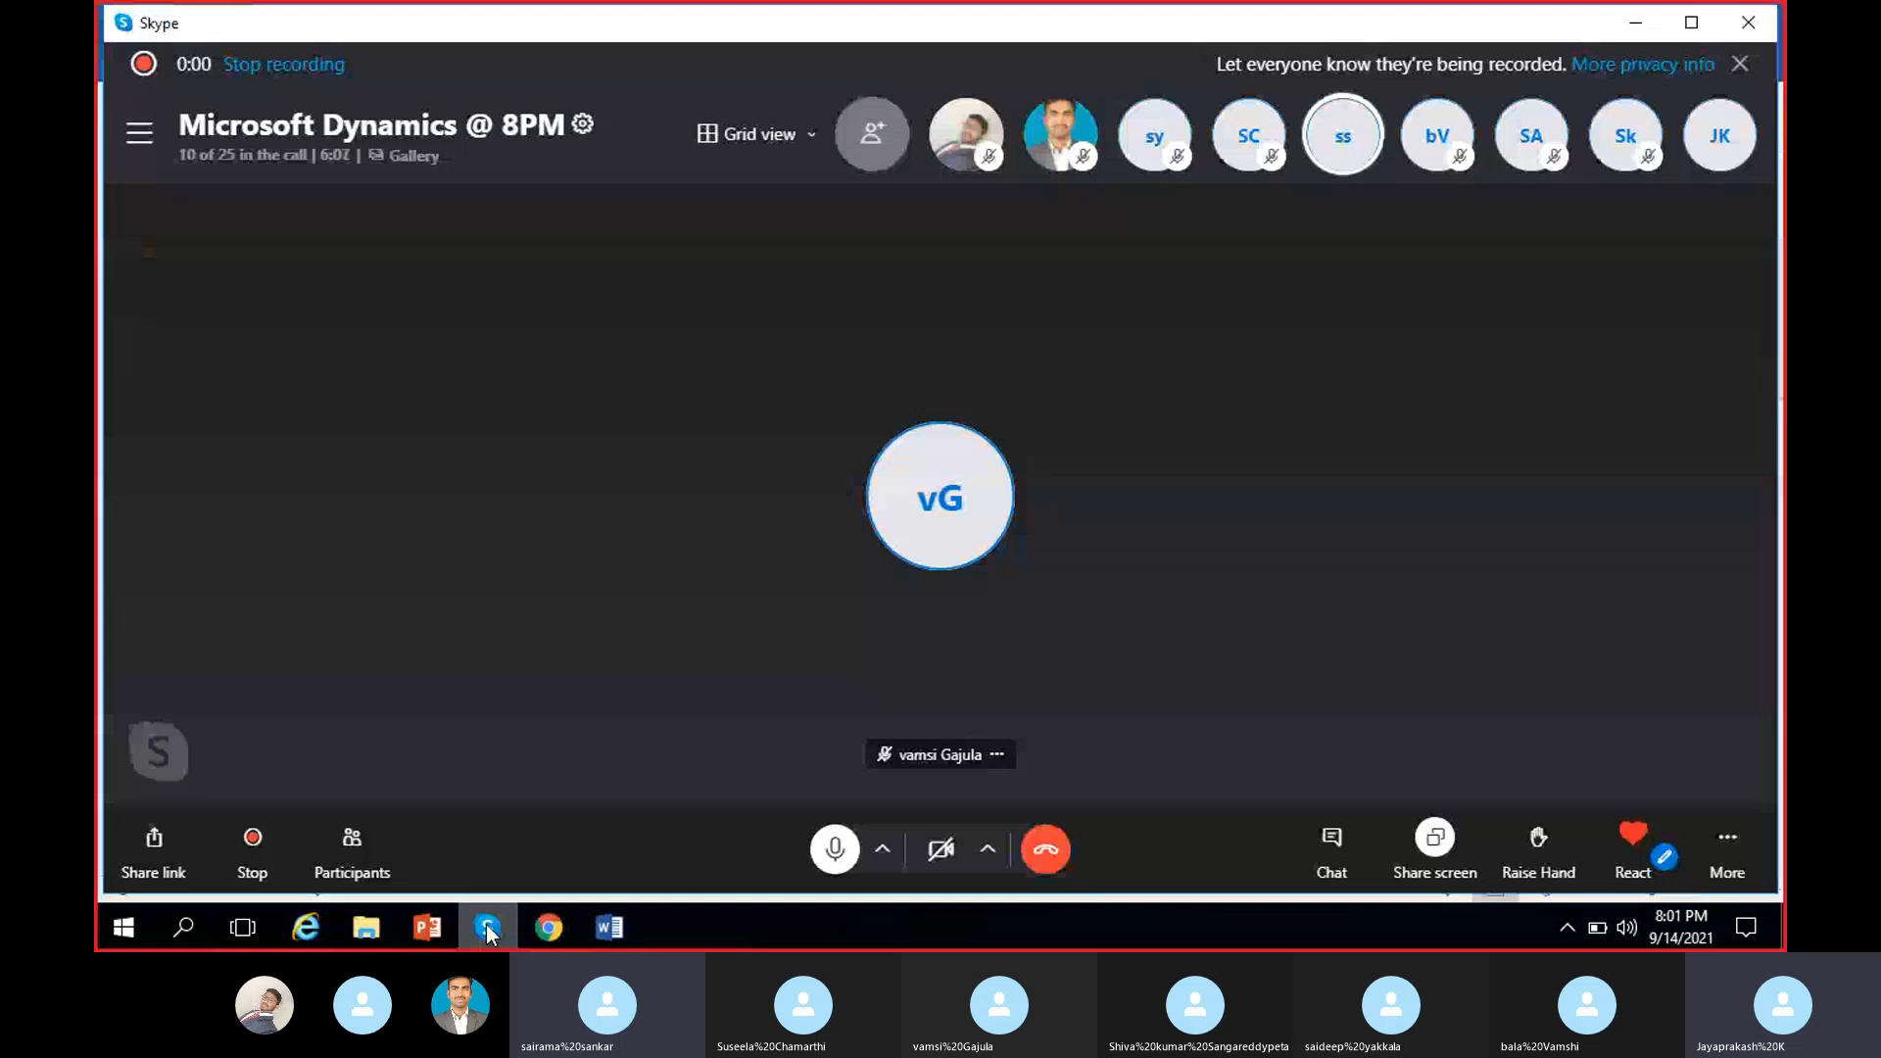
click(489, 929)
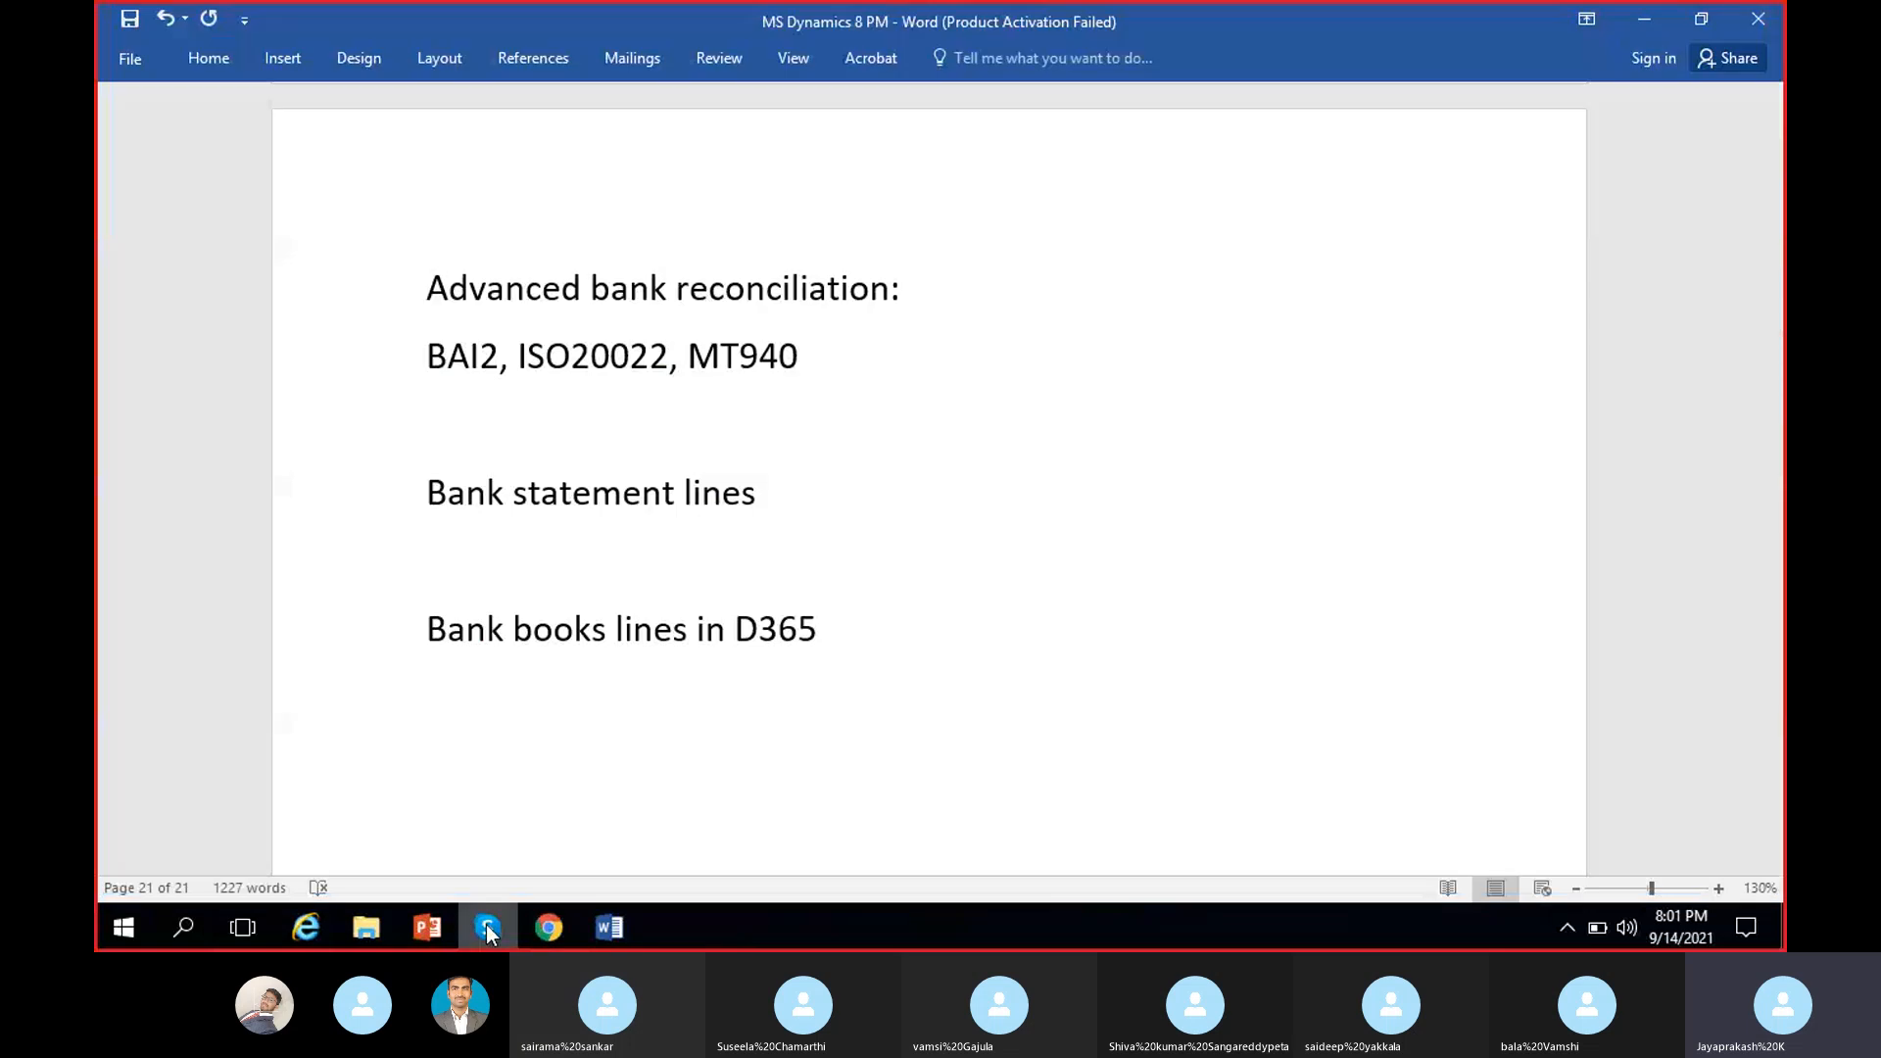
click(1608, 183)
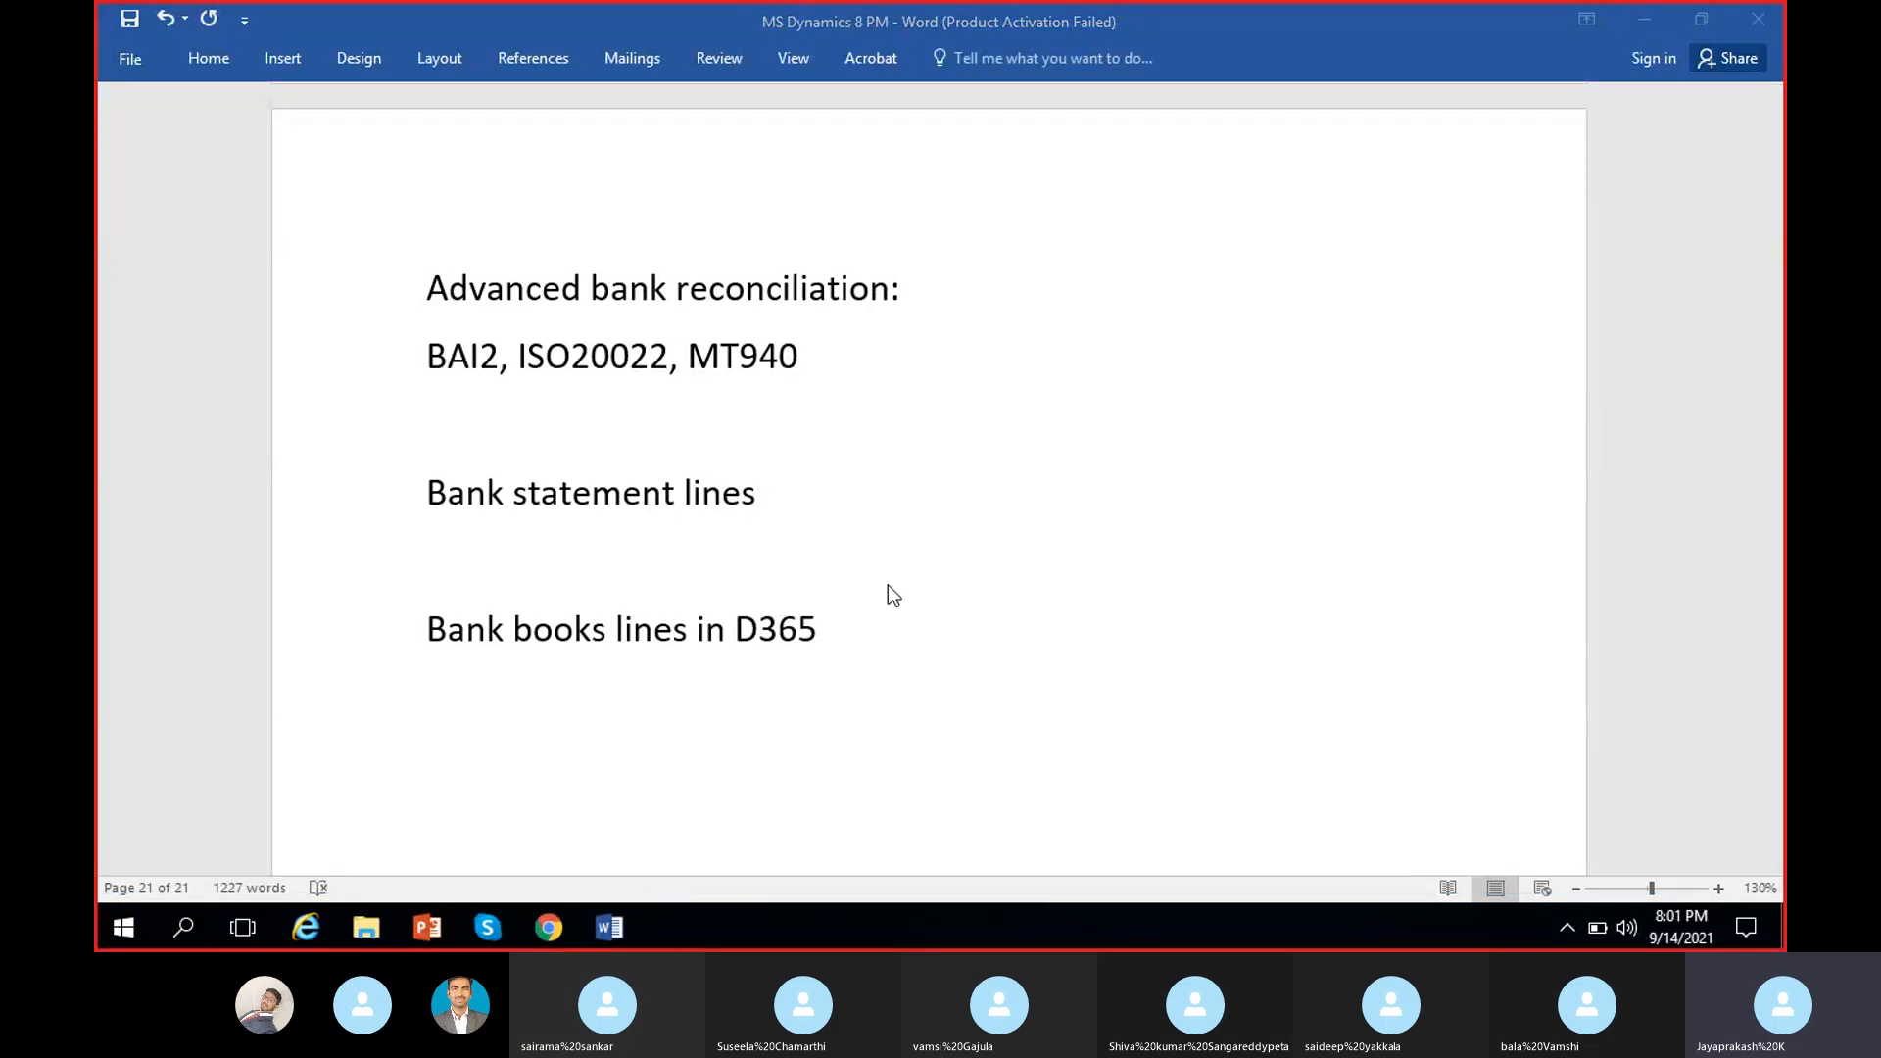
click(866, 632)
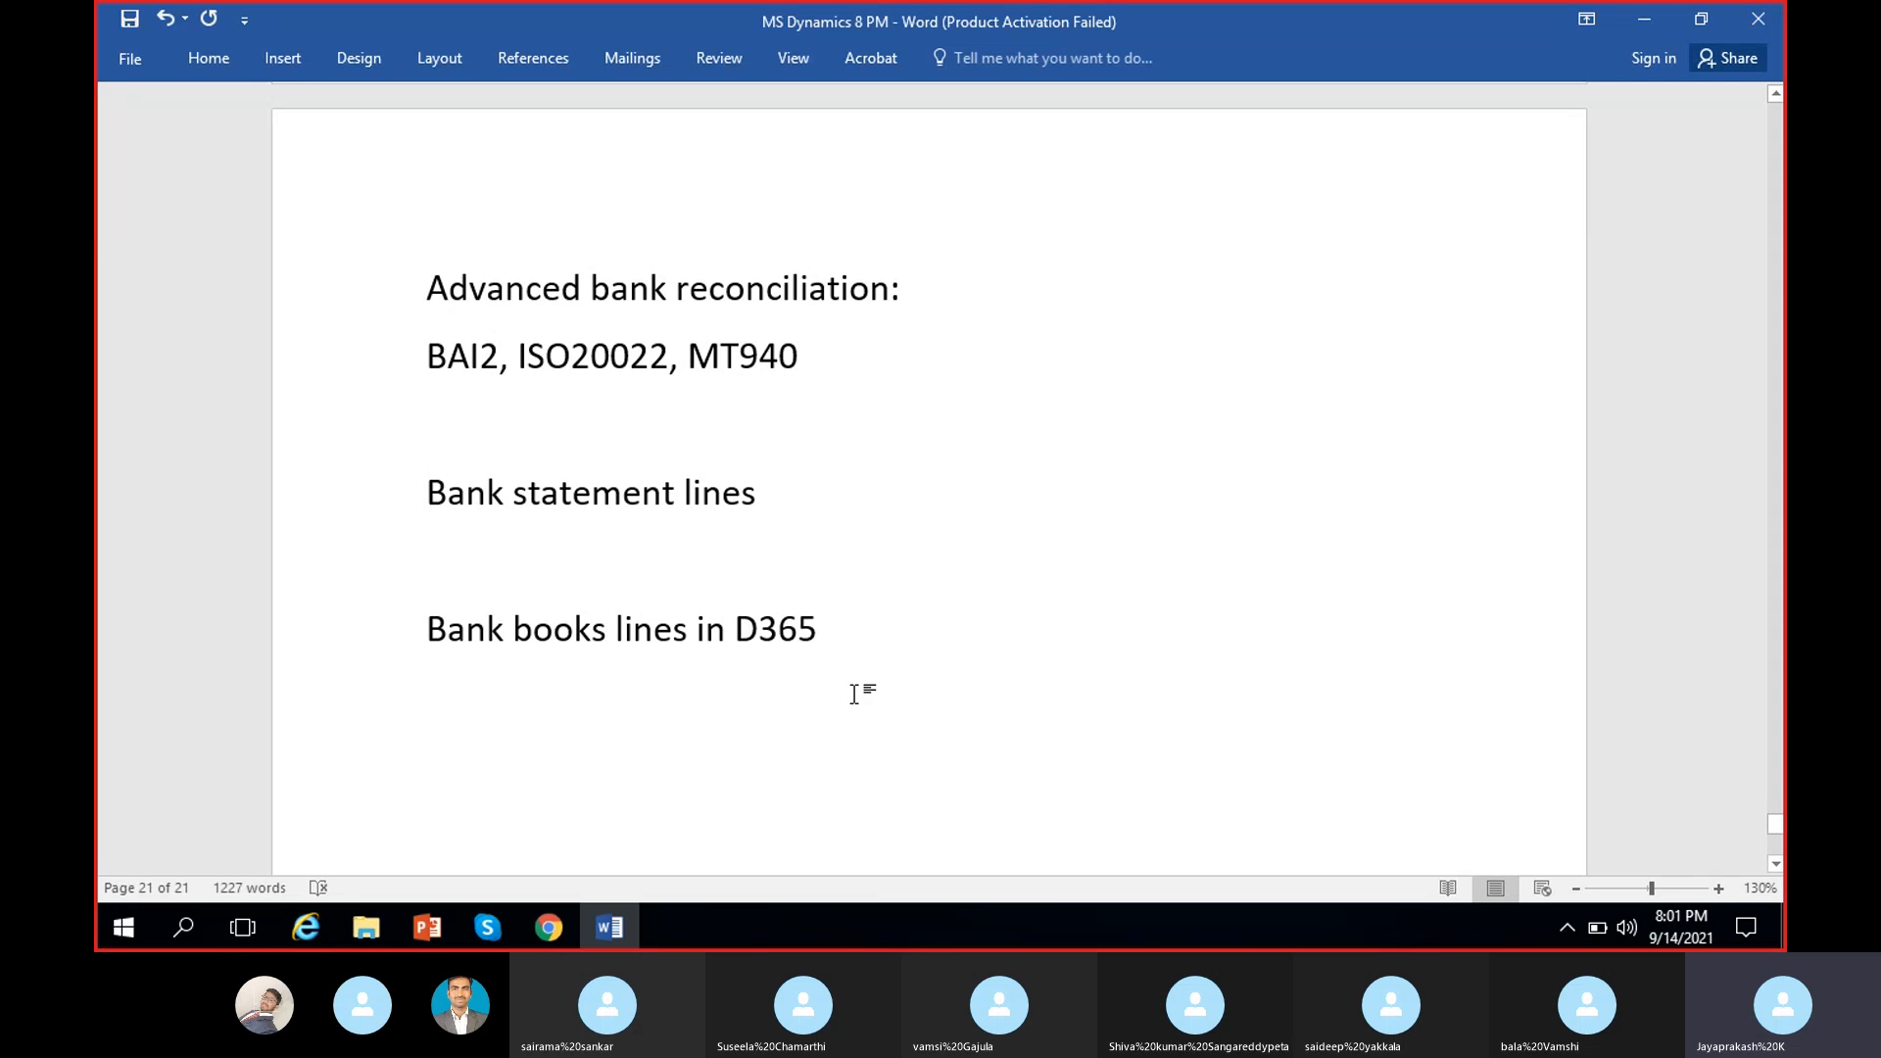
scroll(857, 693, up, 1)
scroll(856, 693, down, 2)
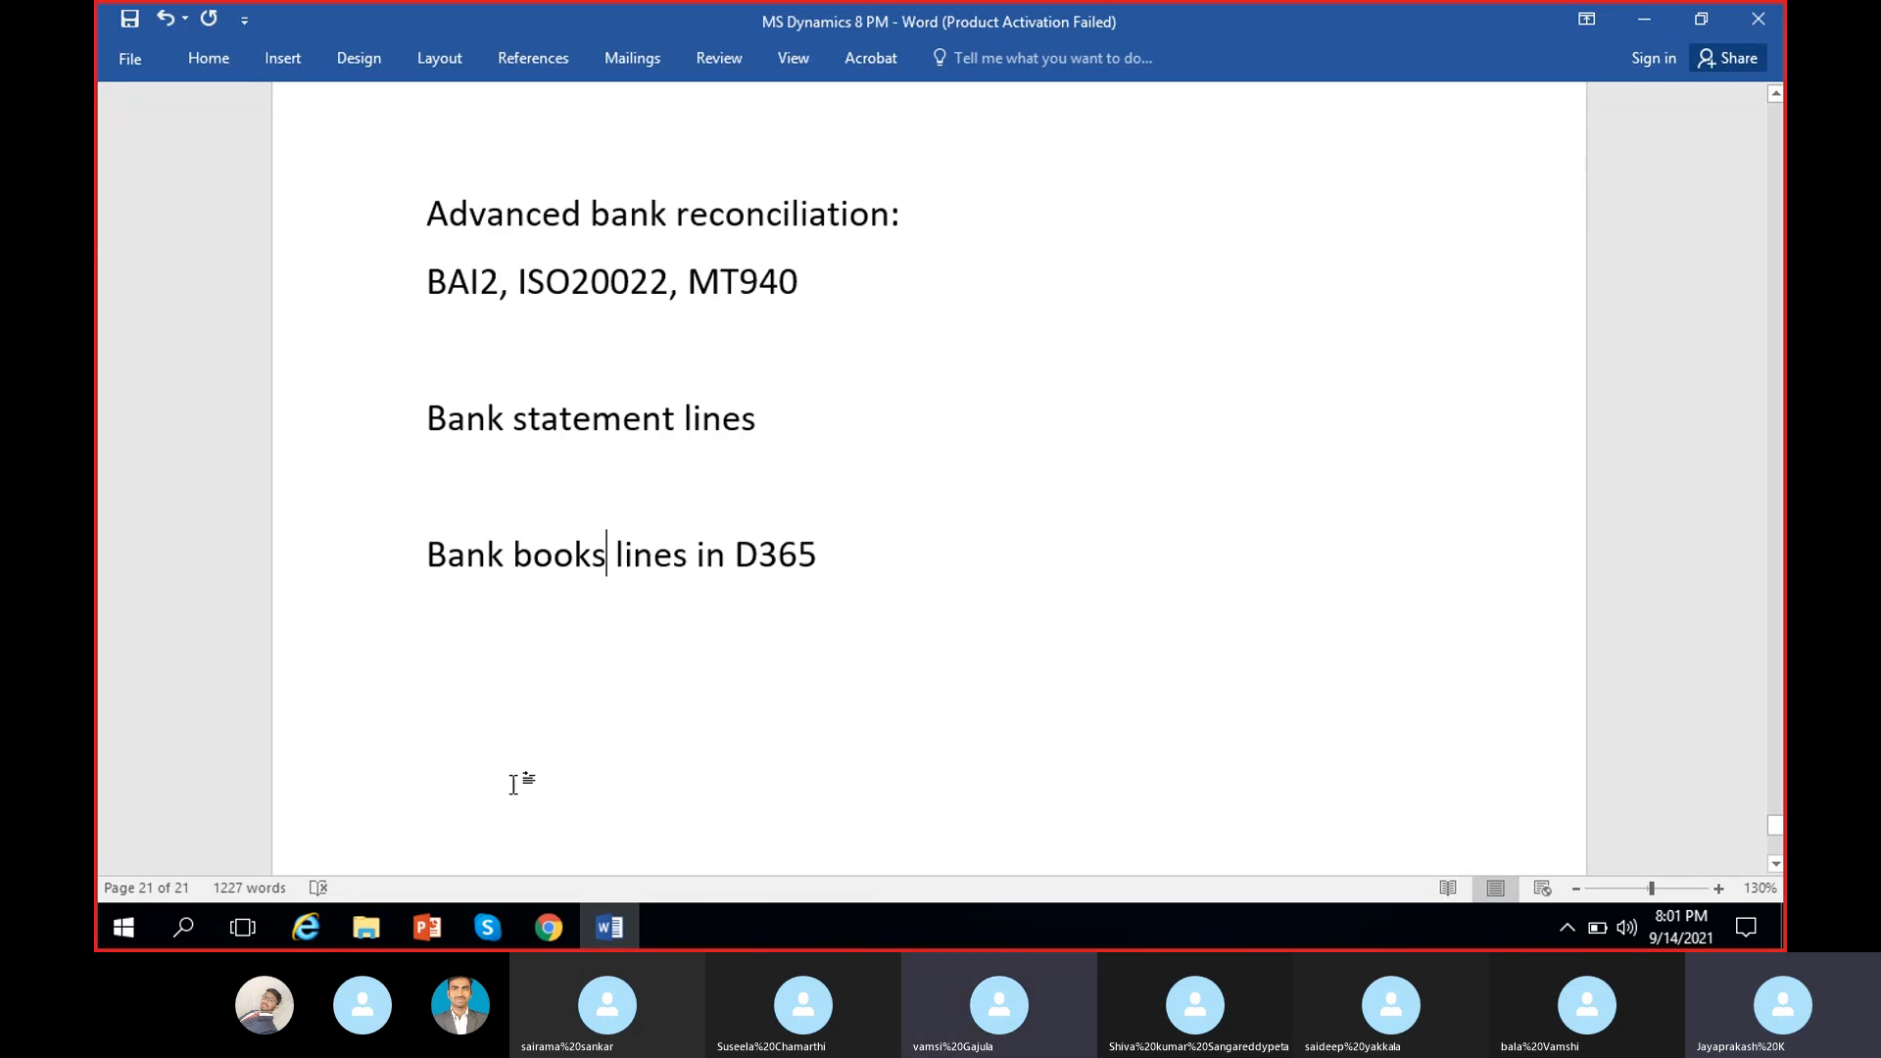
click(496, 932)
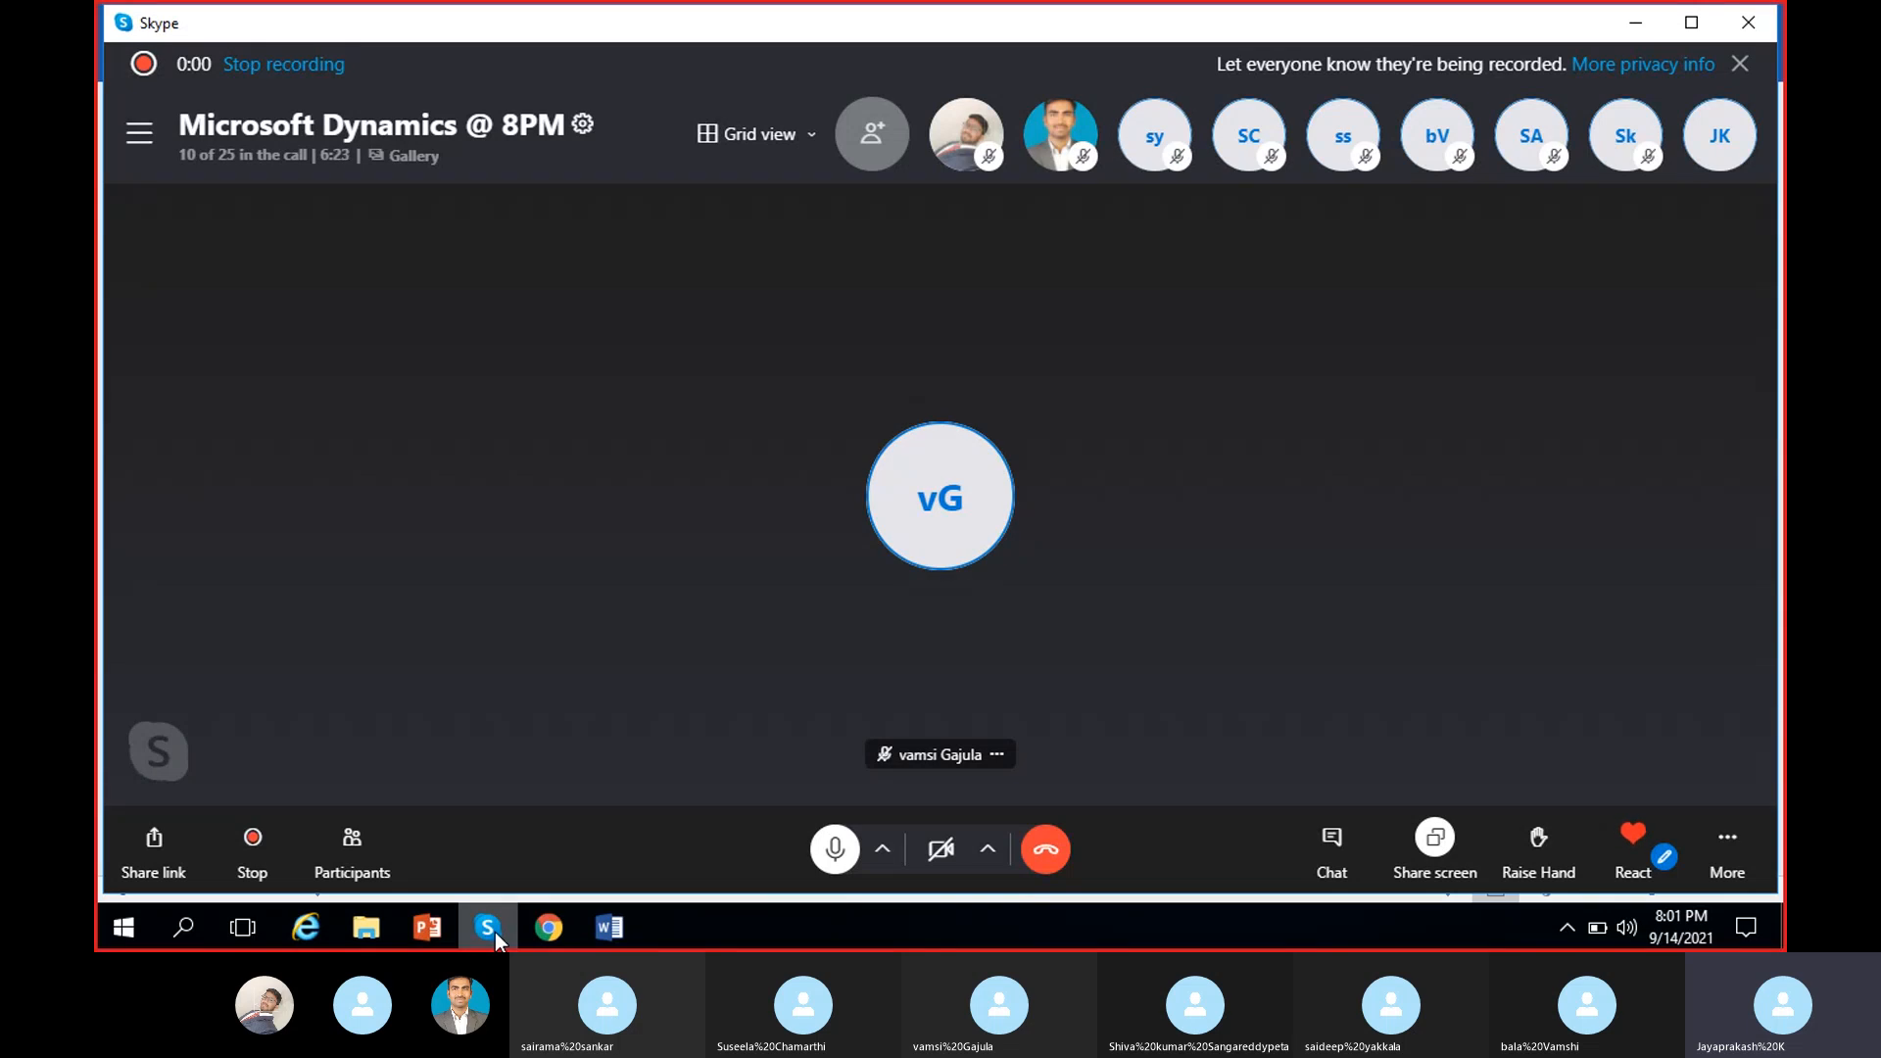
click(495, 939)
click(1619, 182)
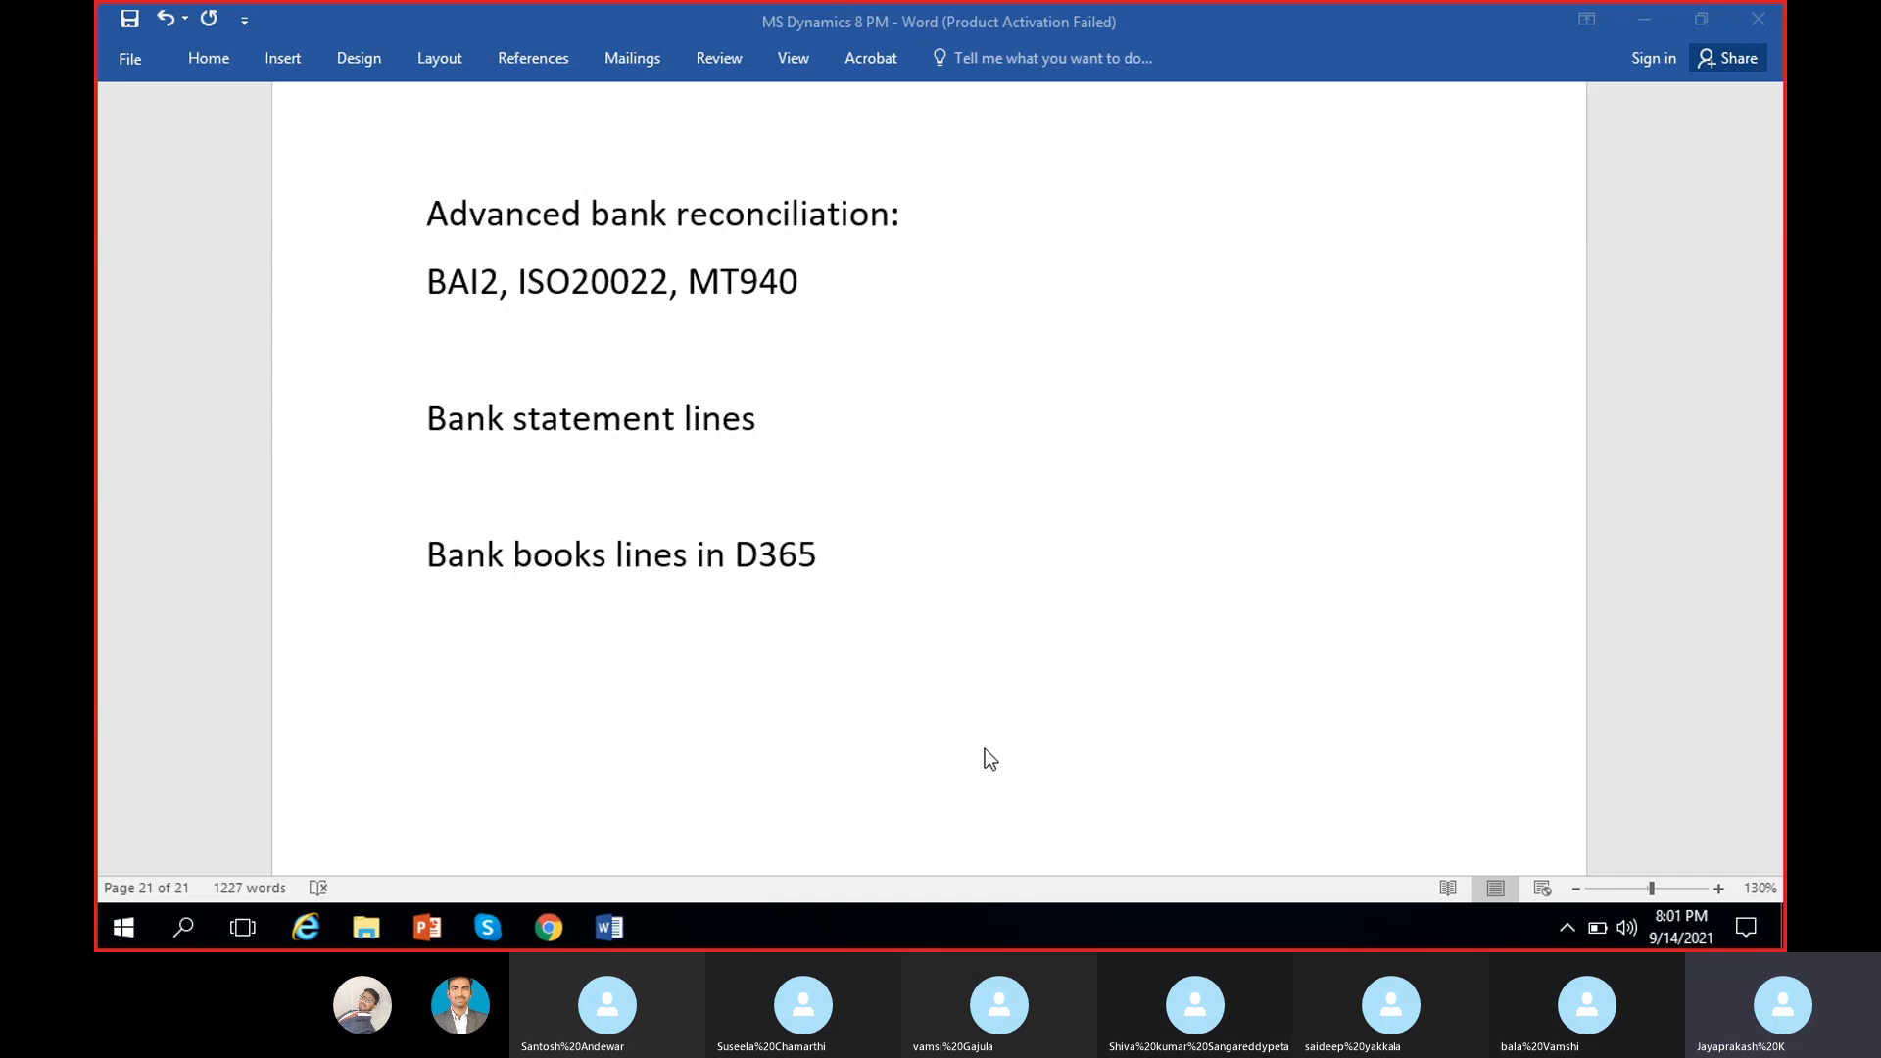
- Switch to Dynamics 365 in Chrome and open the SBI-1 bank account for editing
click(546, 938)
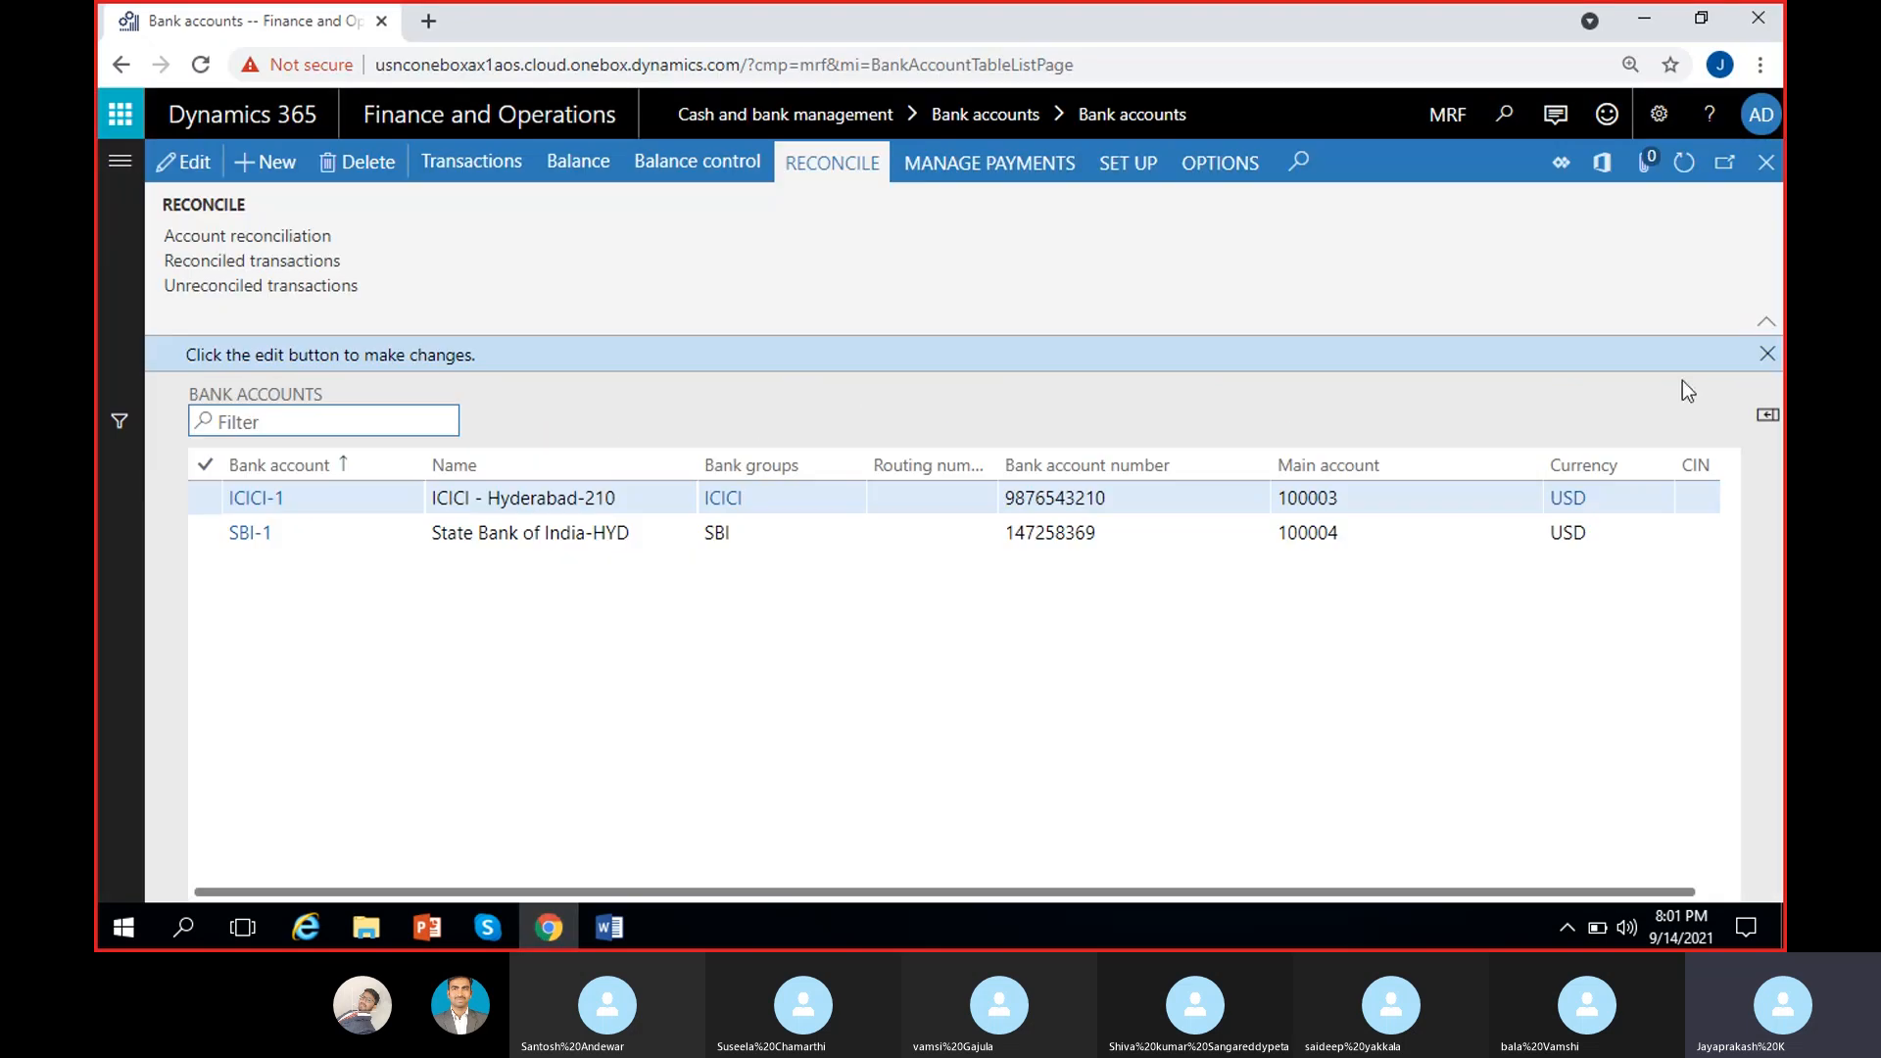
click(1199, 463)
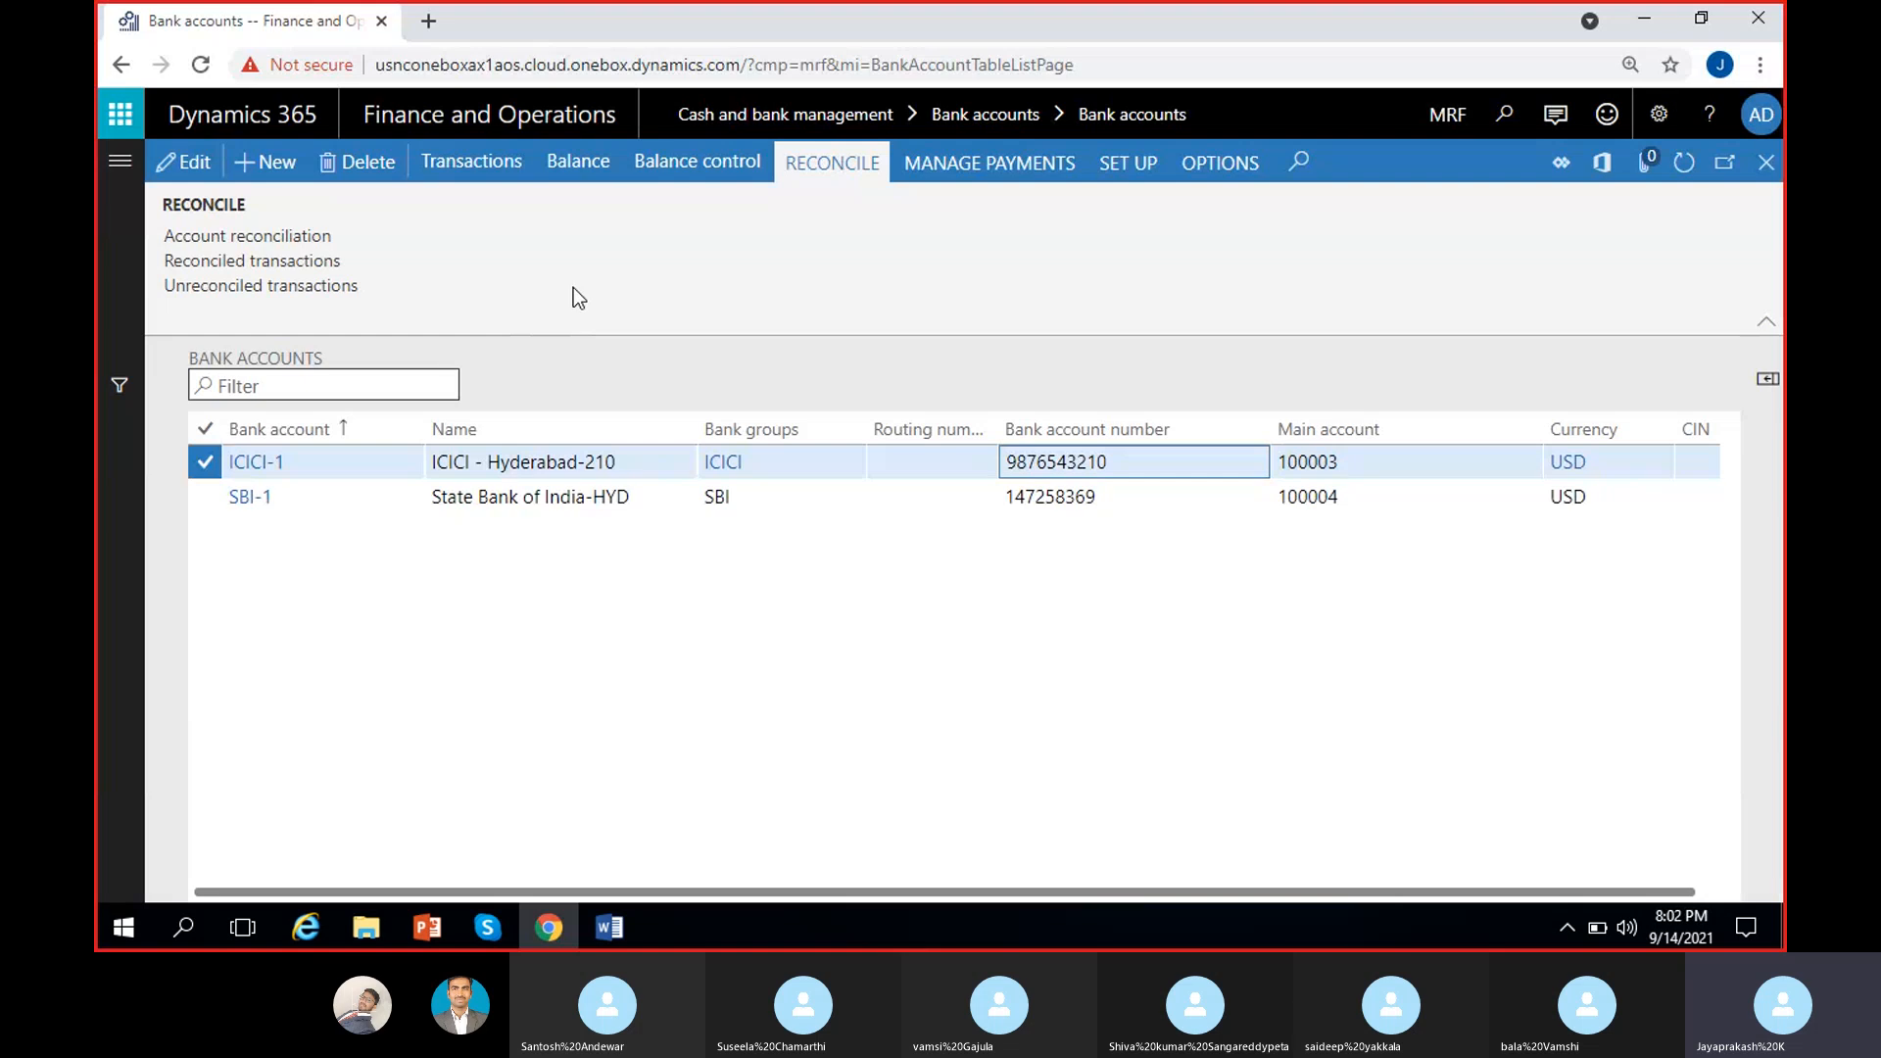
click(849, 493)
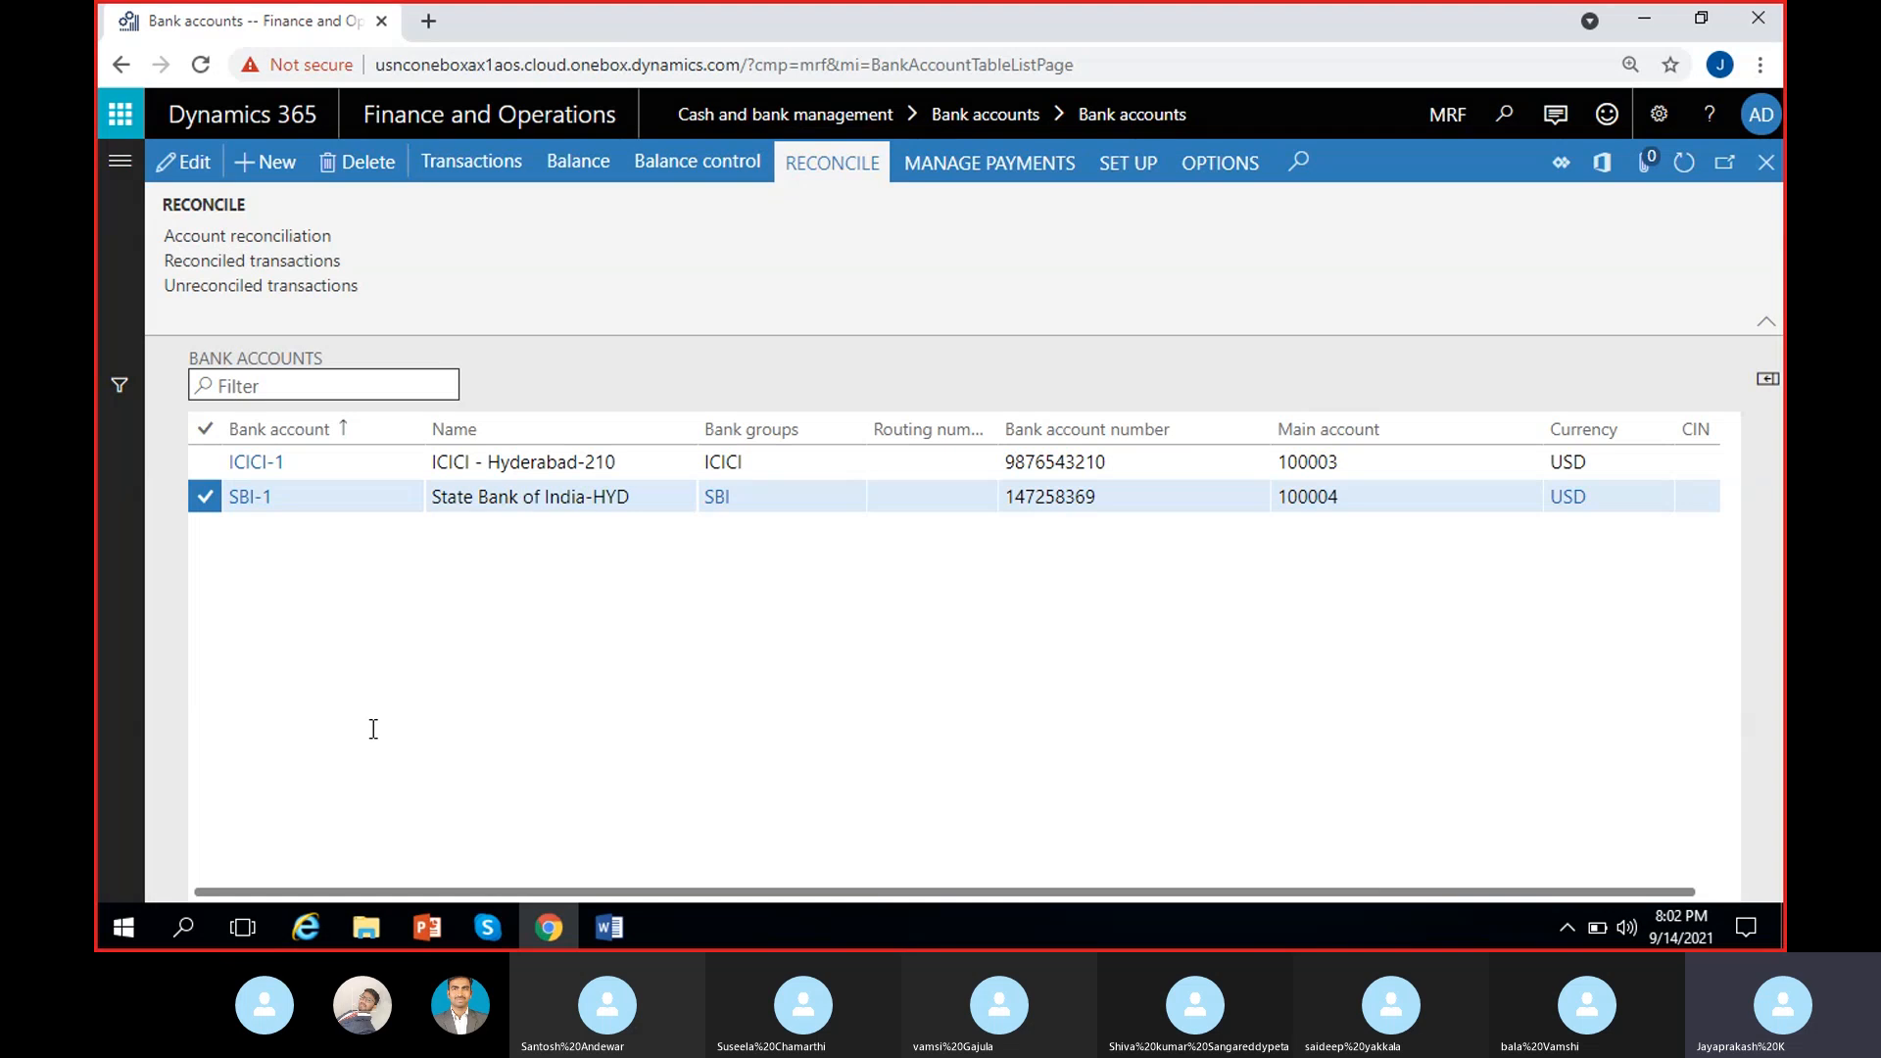
click(180, 168)
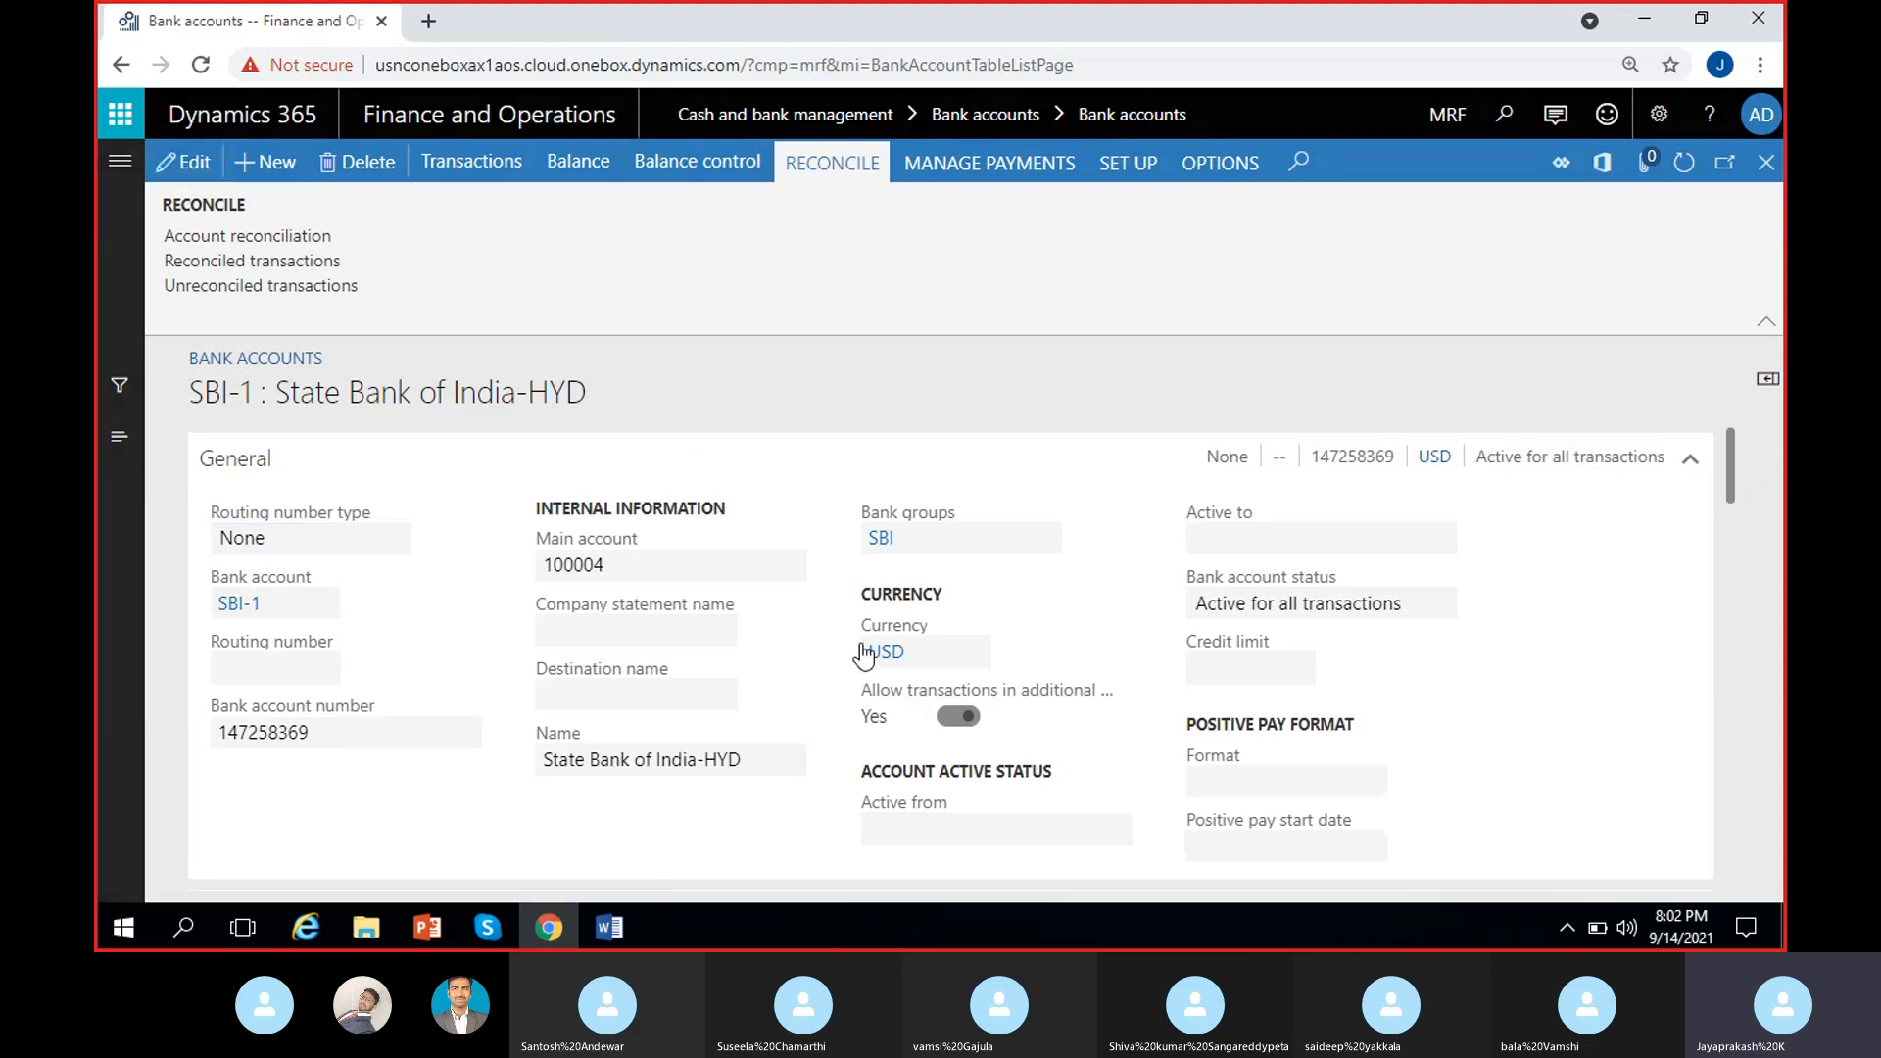
- Turn on Advanced bank reconciliation in the Reconciliation section of the SBI-1 bank account
scroll(511, 676, down, 5)
scroll(516, 685, down, 10)
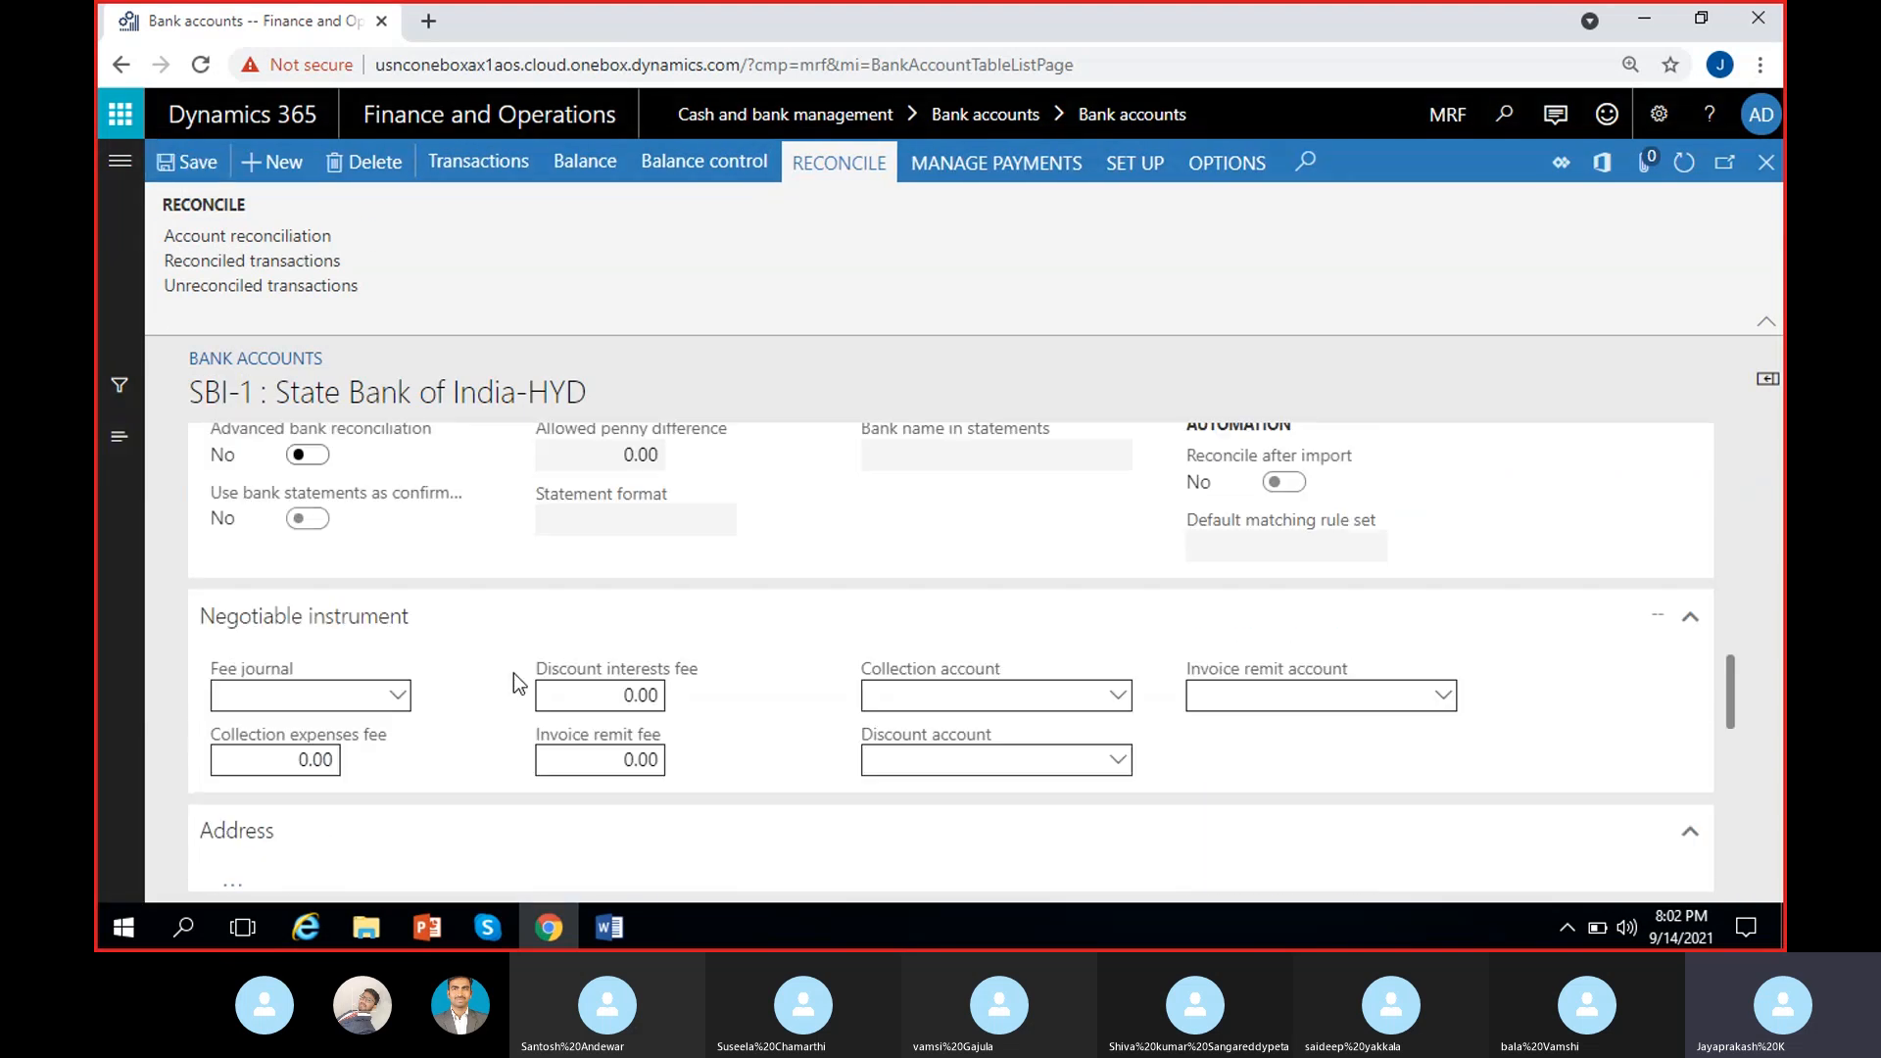
scroll(514, 673, down, 5)
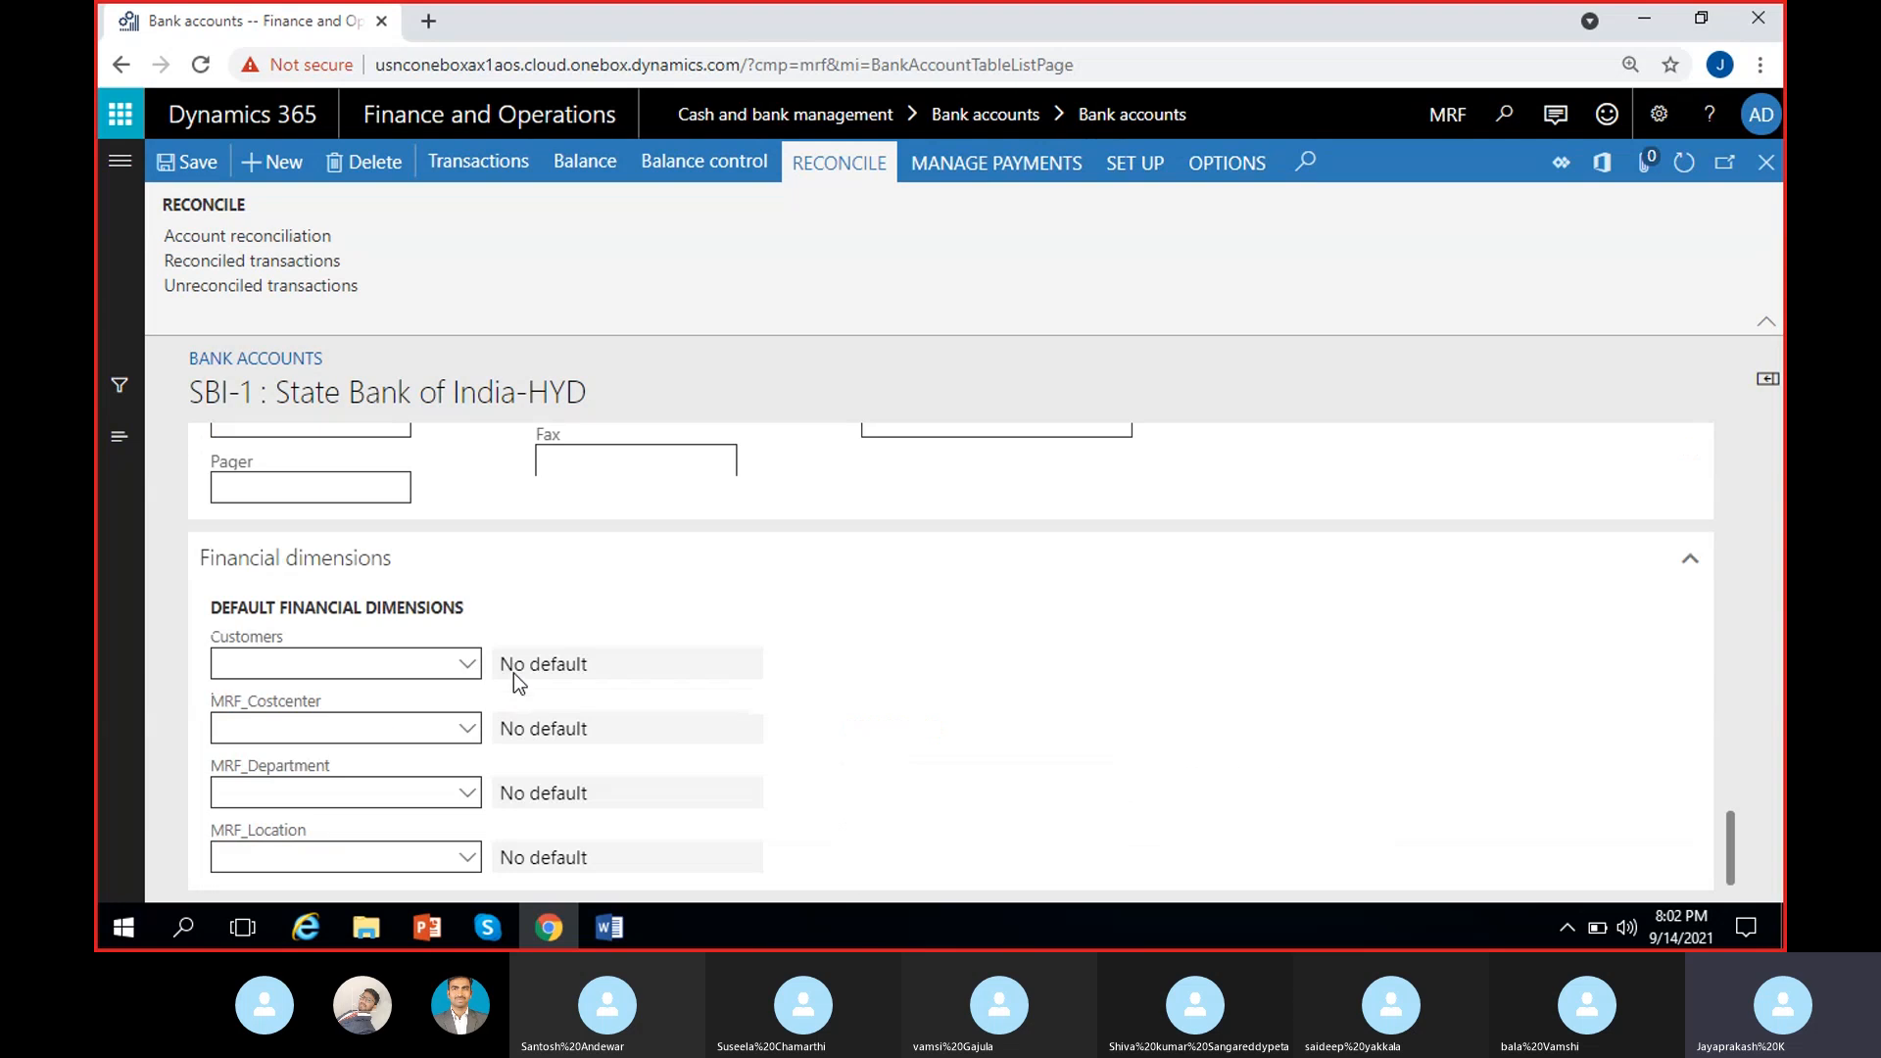
scroll(517, 673, up, 5)
scroll(516, 673, up, 3)
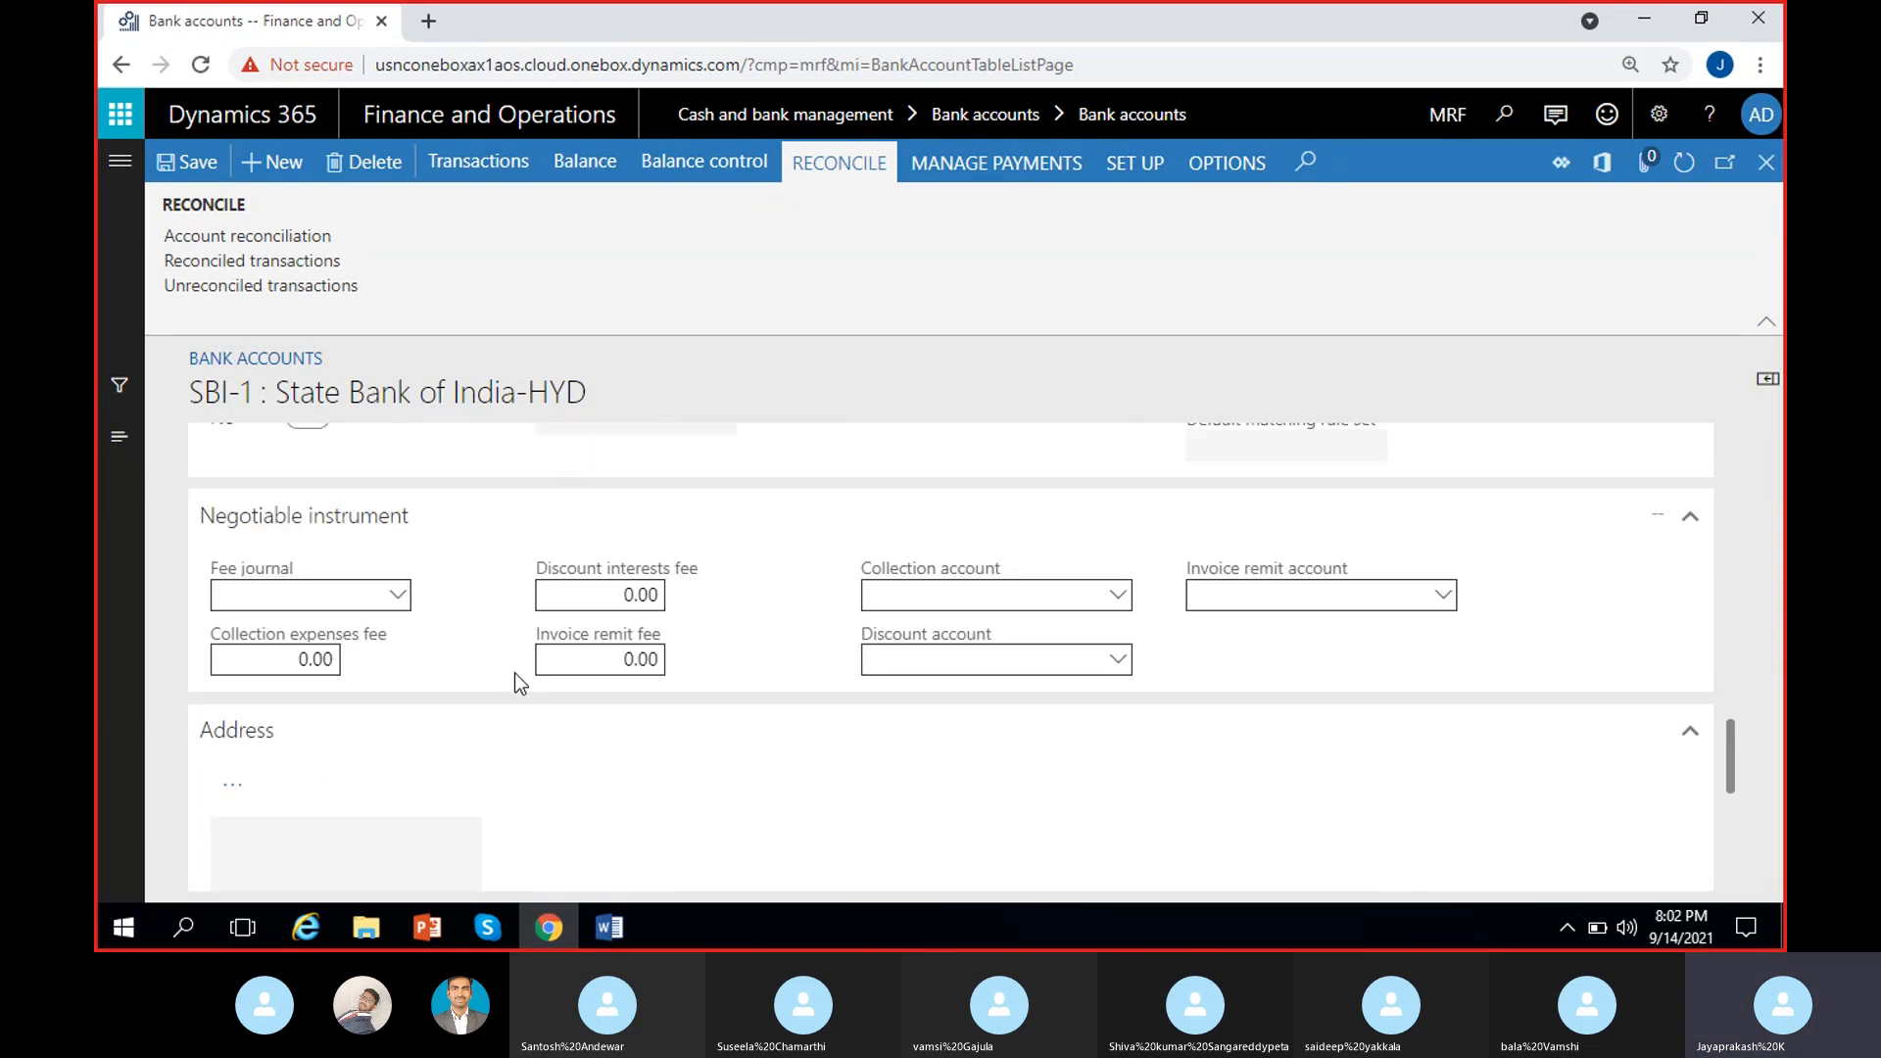
scroll(515, 672, up, 4)
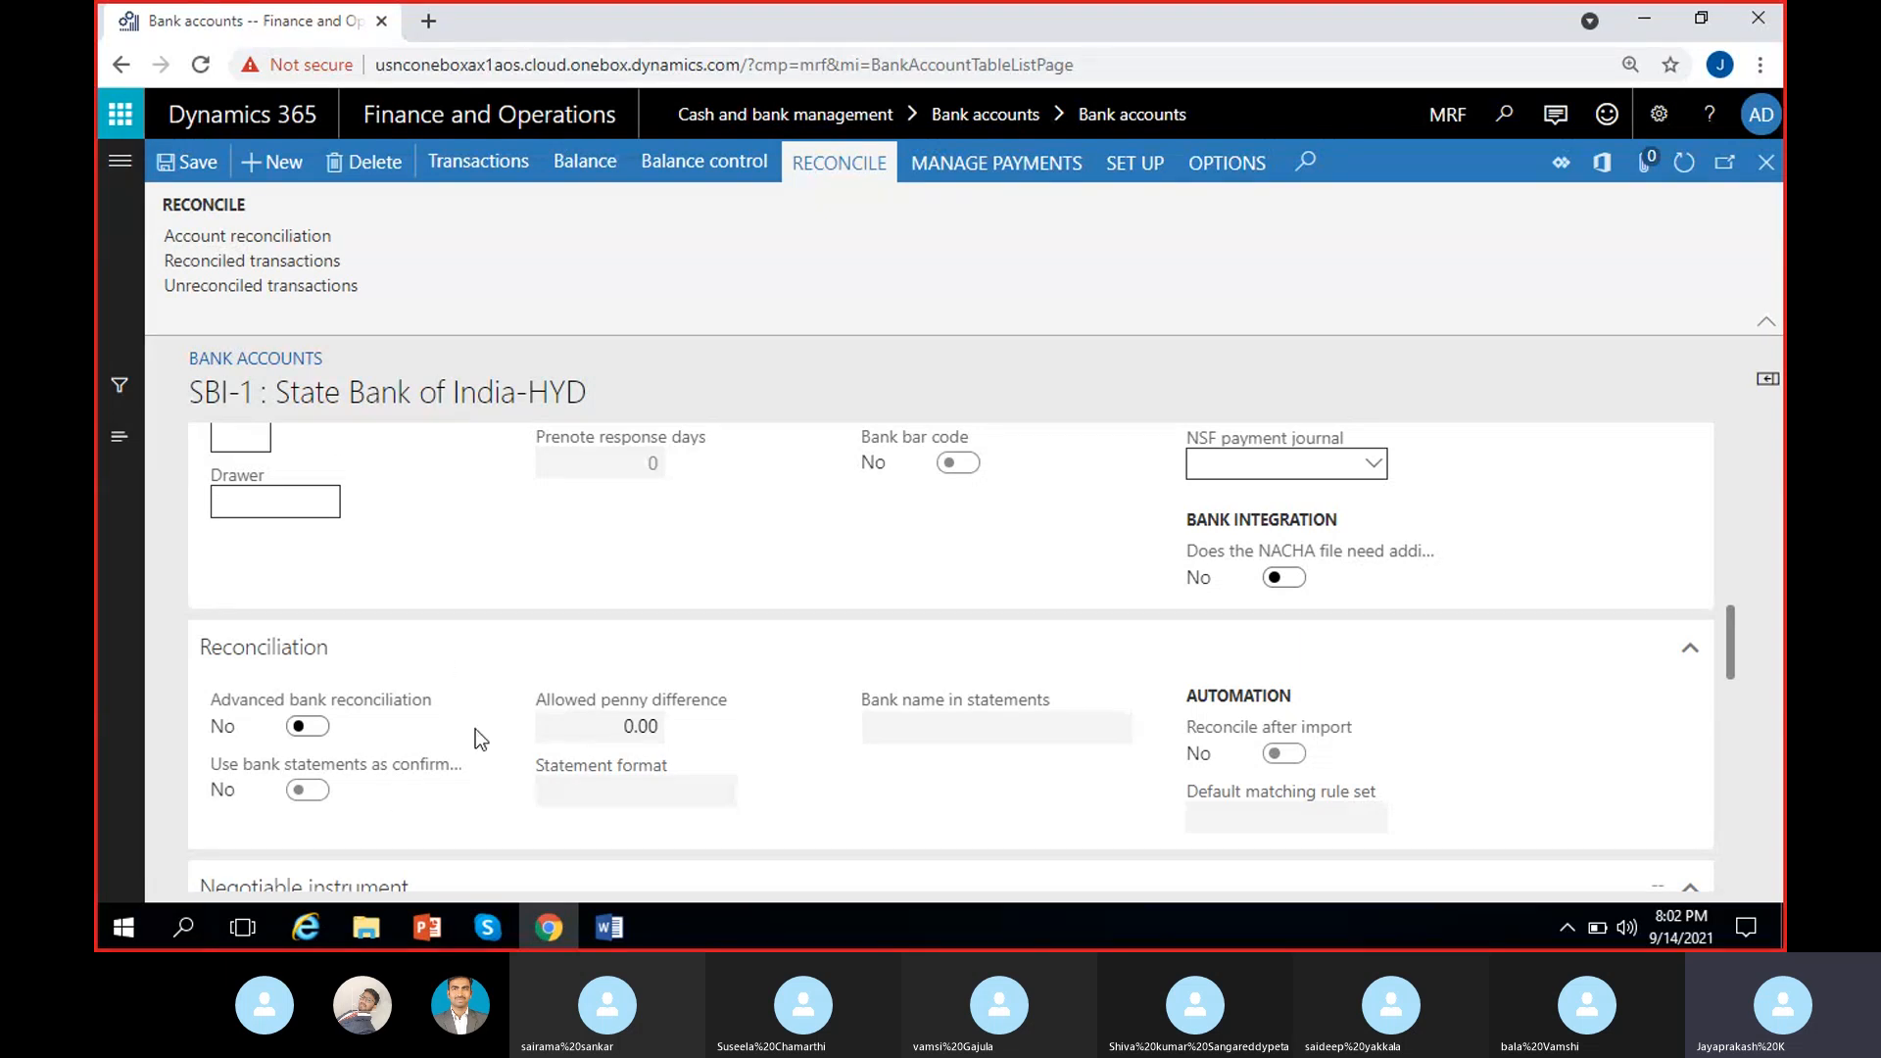
click(594, 784)
click(1005, 723)
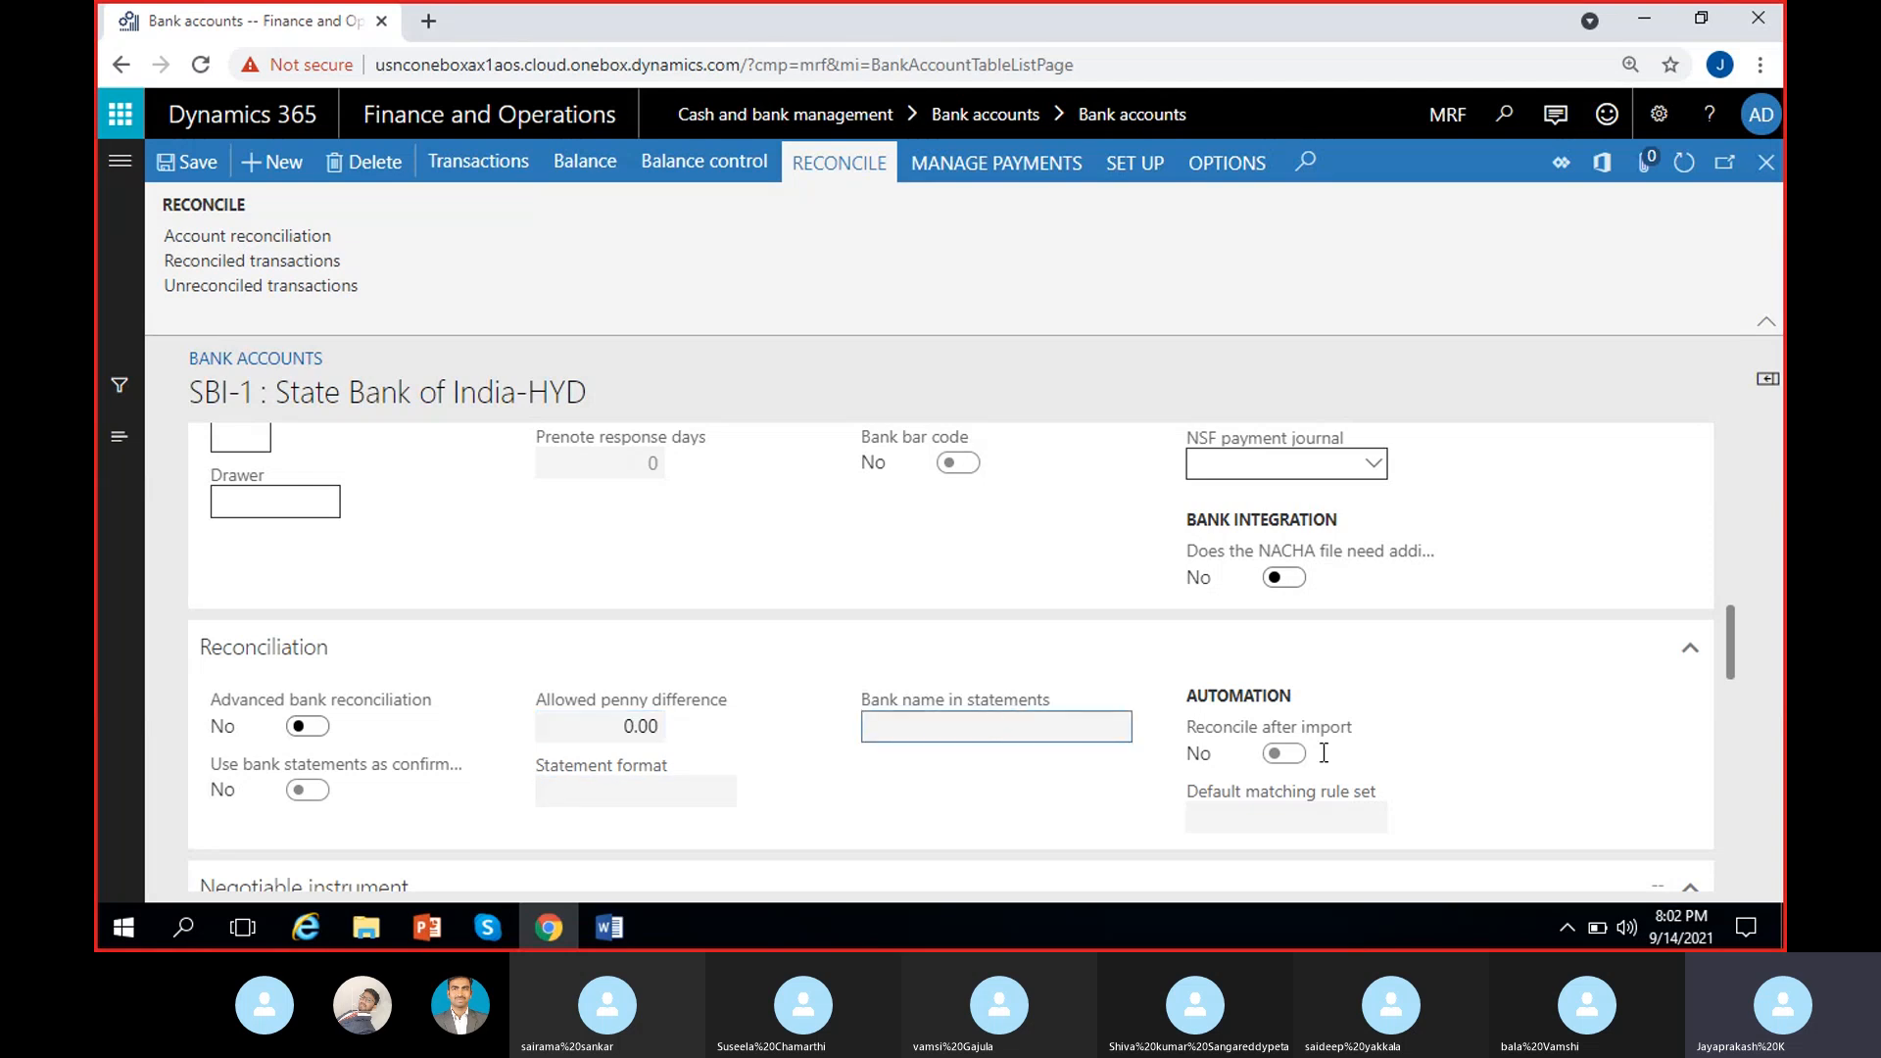
click(1273, 821)
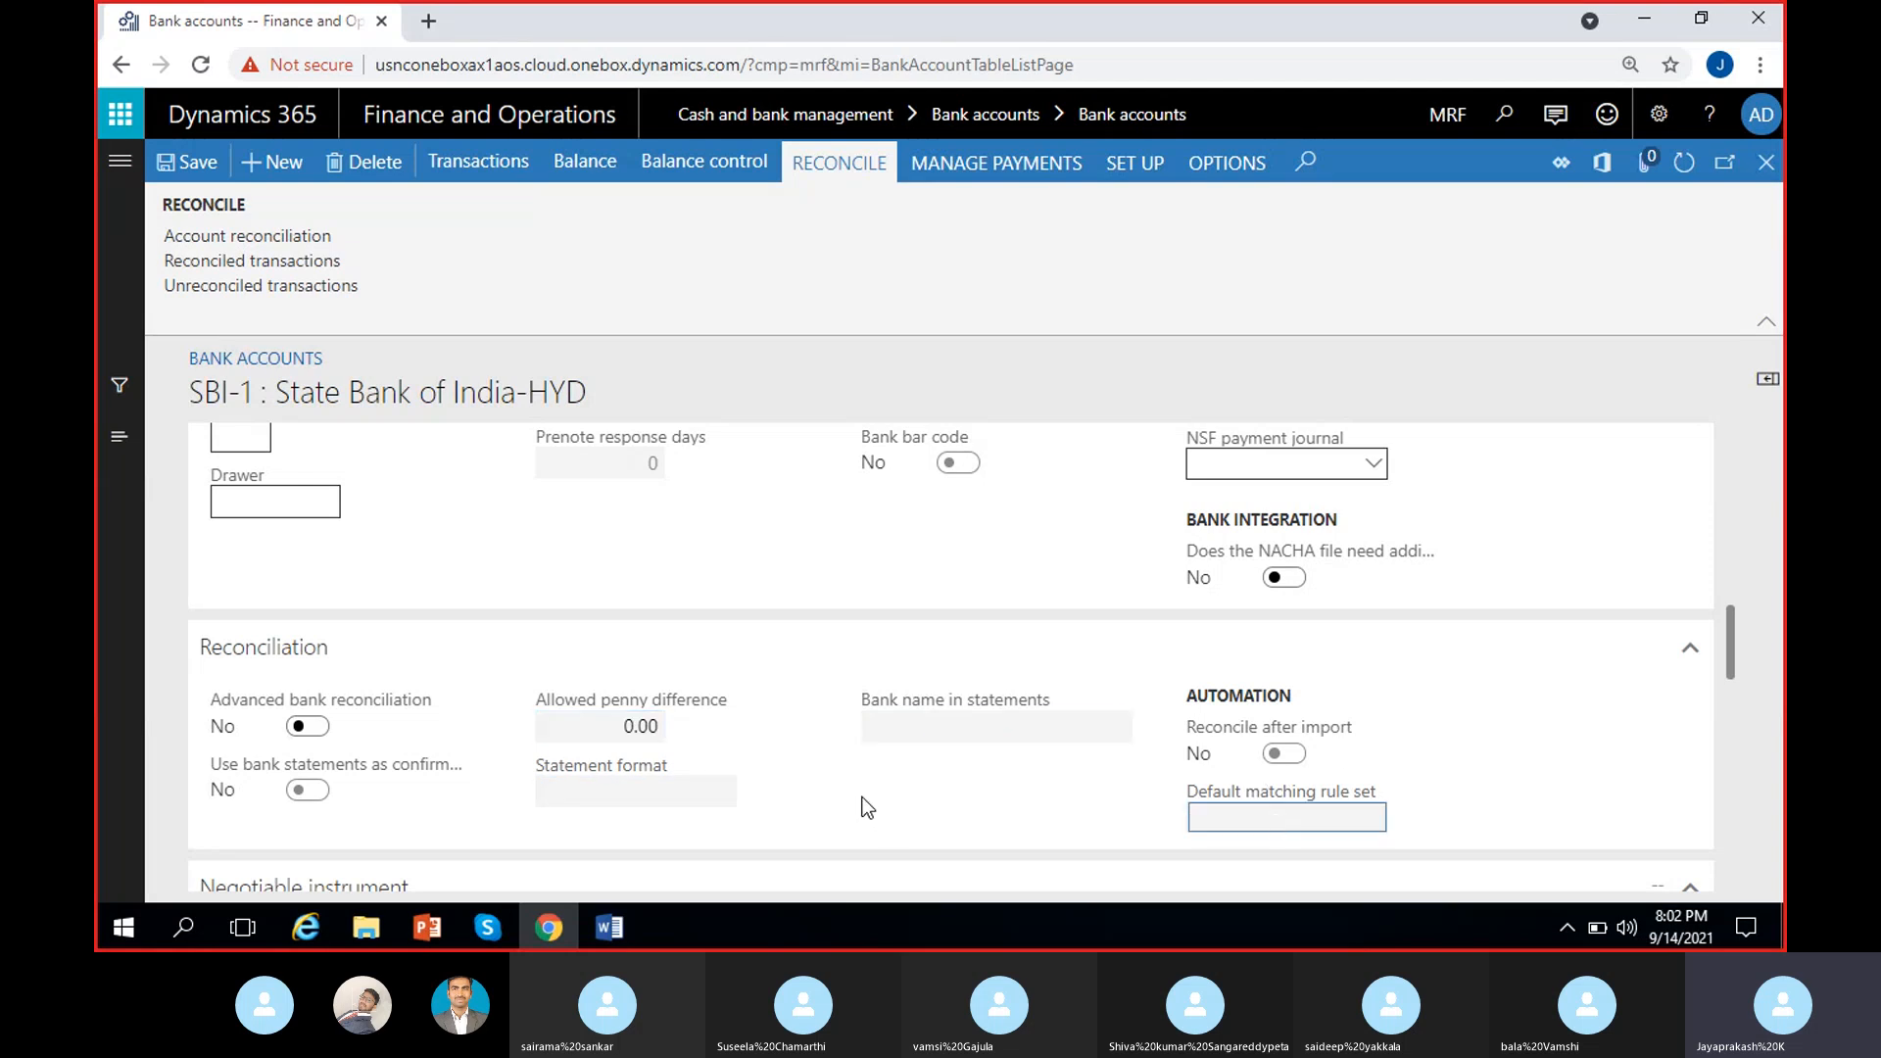
click(308, 726)
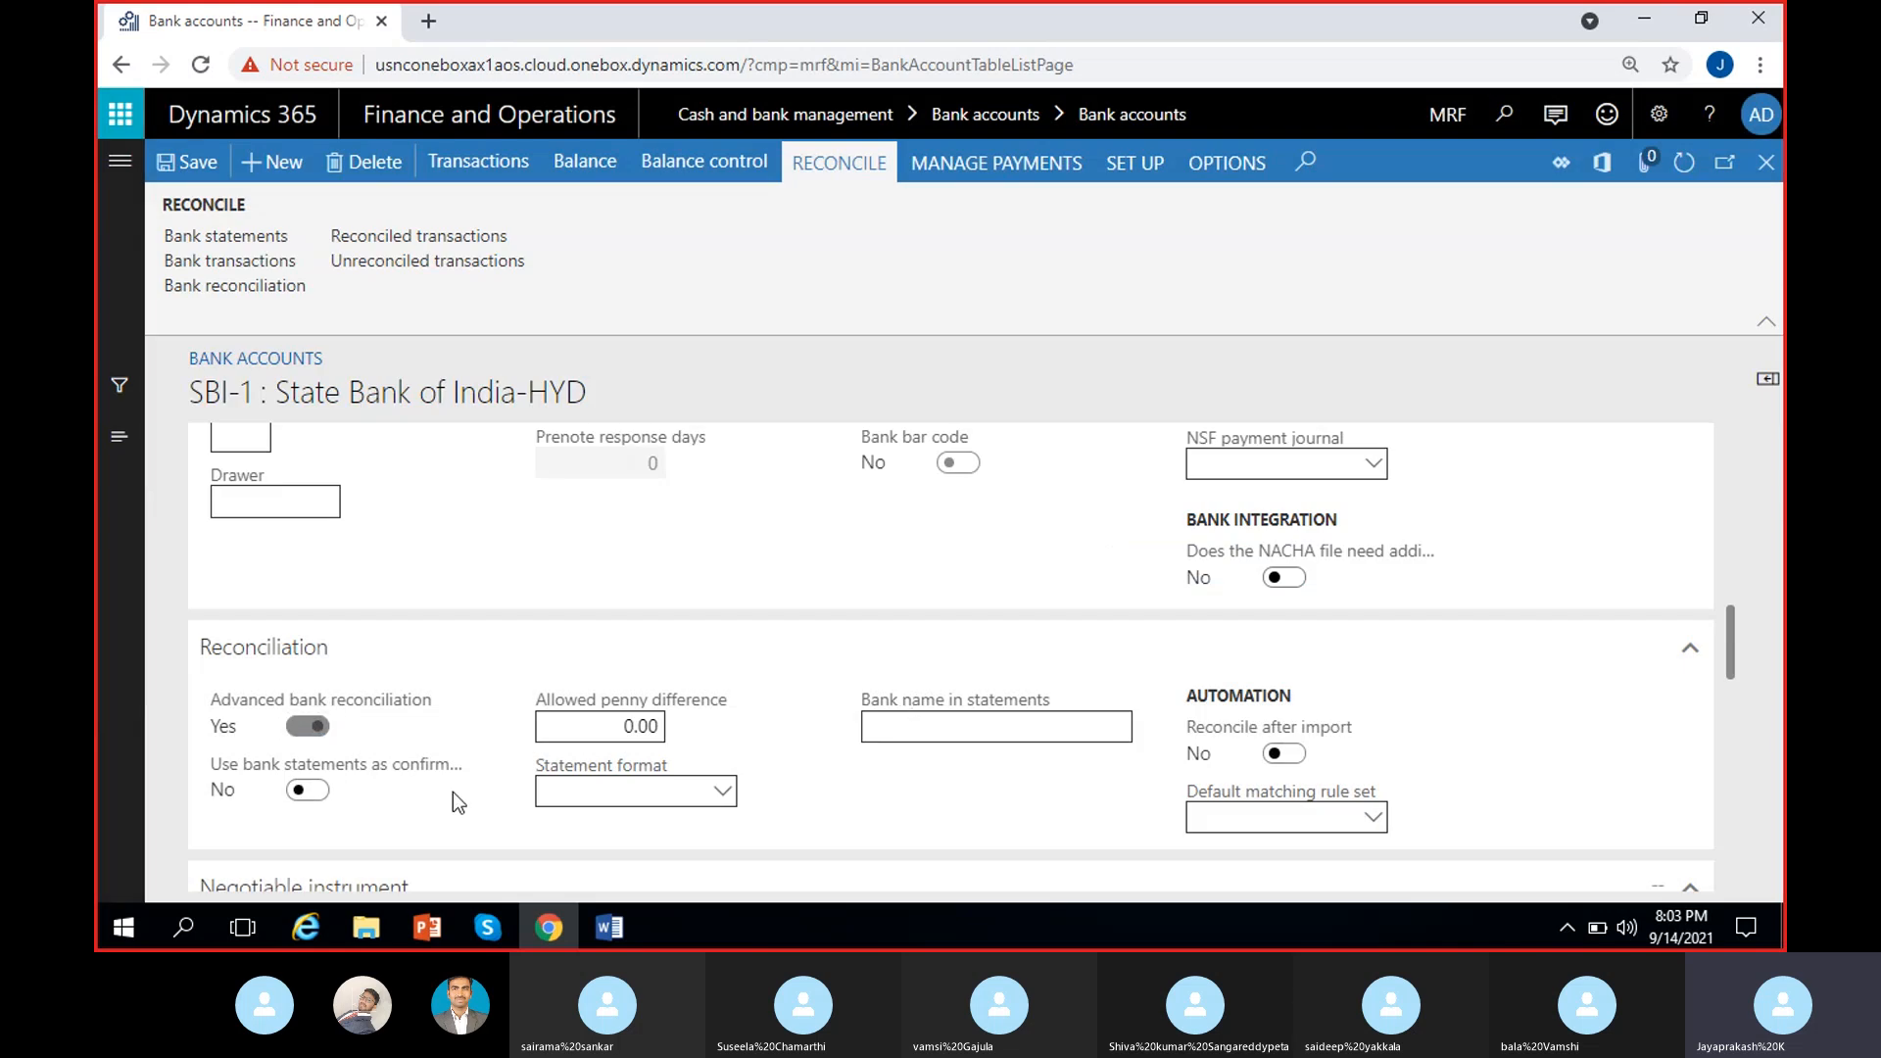
click(302, 742)
- Examine the available statement formats and where Bank statement format is set up in Cash and bank management
mouse_move(411, 767)
click(562, 725)
click(717, 737)
click(725, 803)
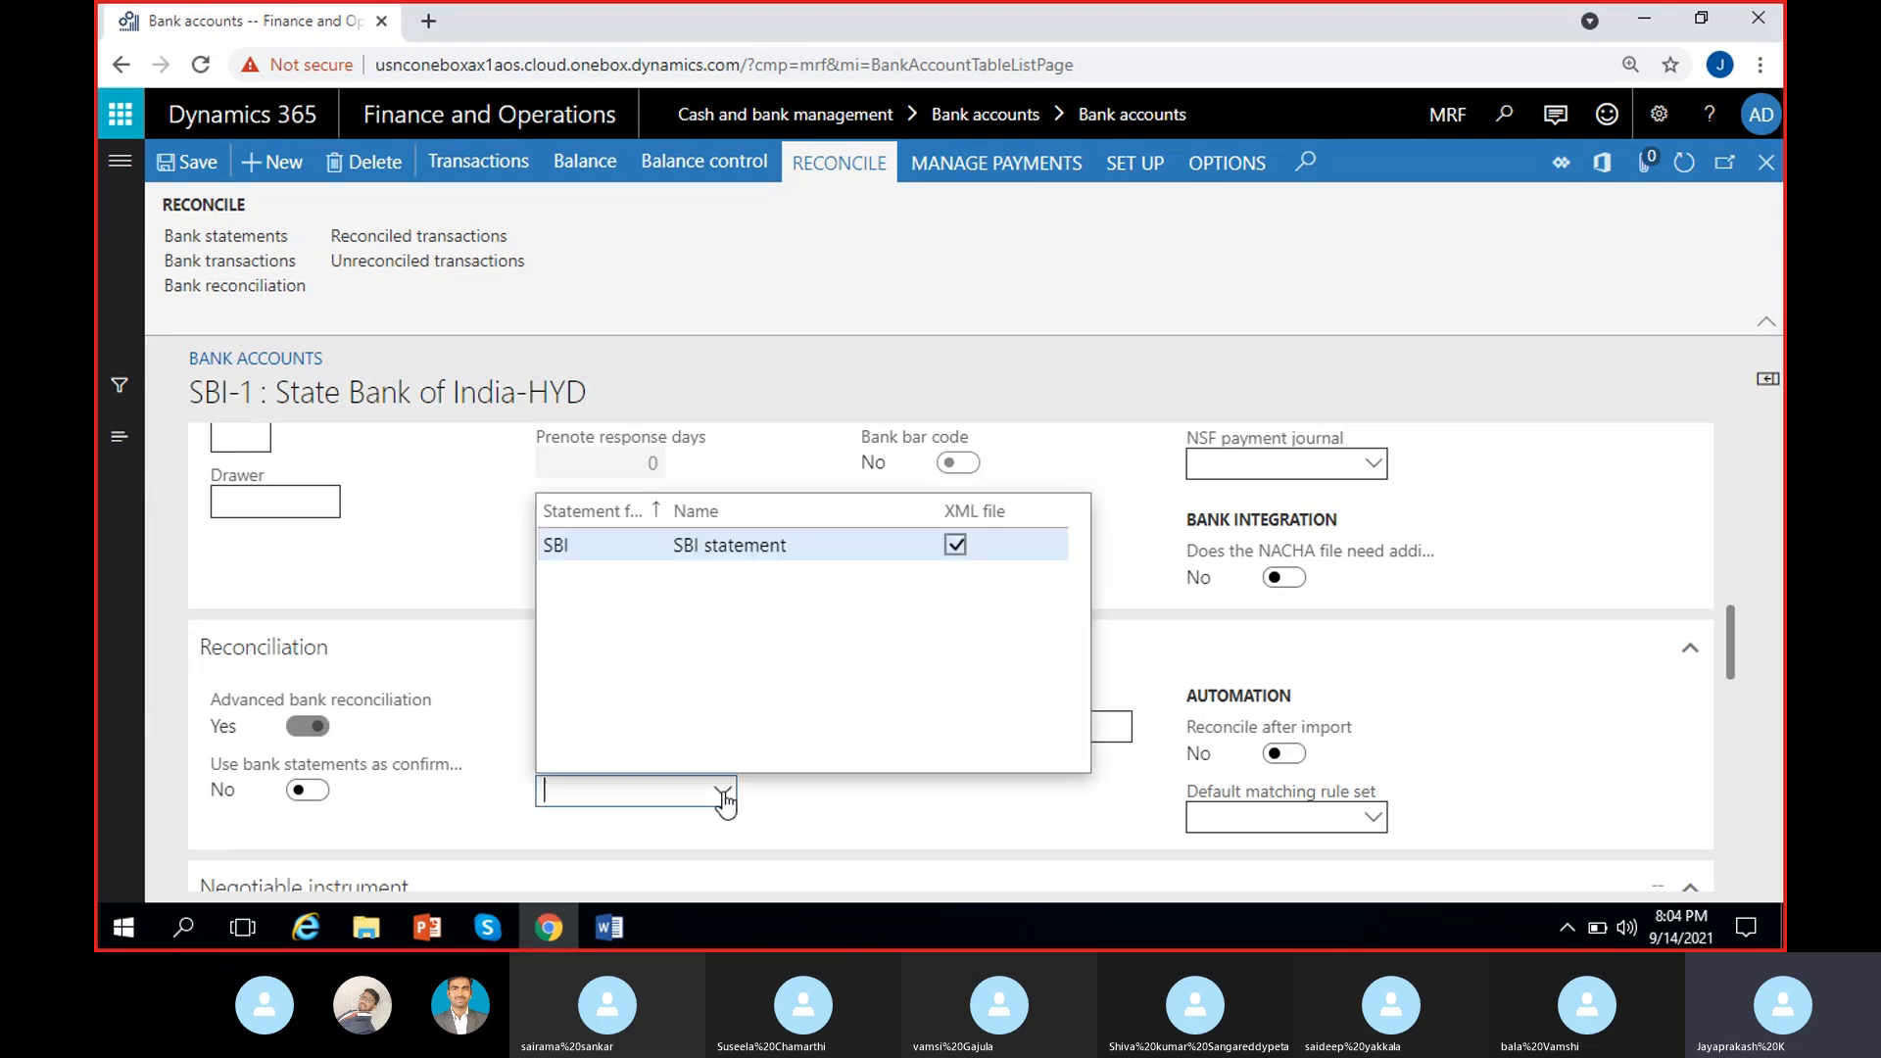
click(816, 795)
click(718, 797)
click(791, 809)
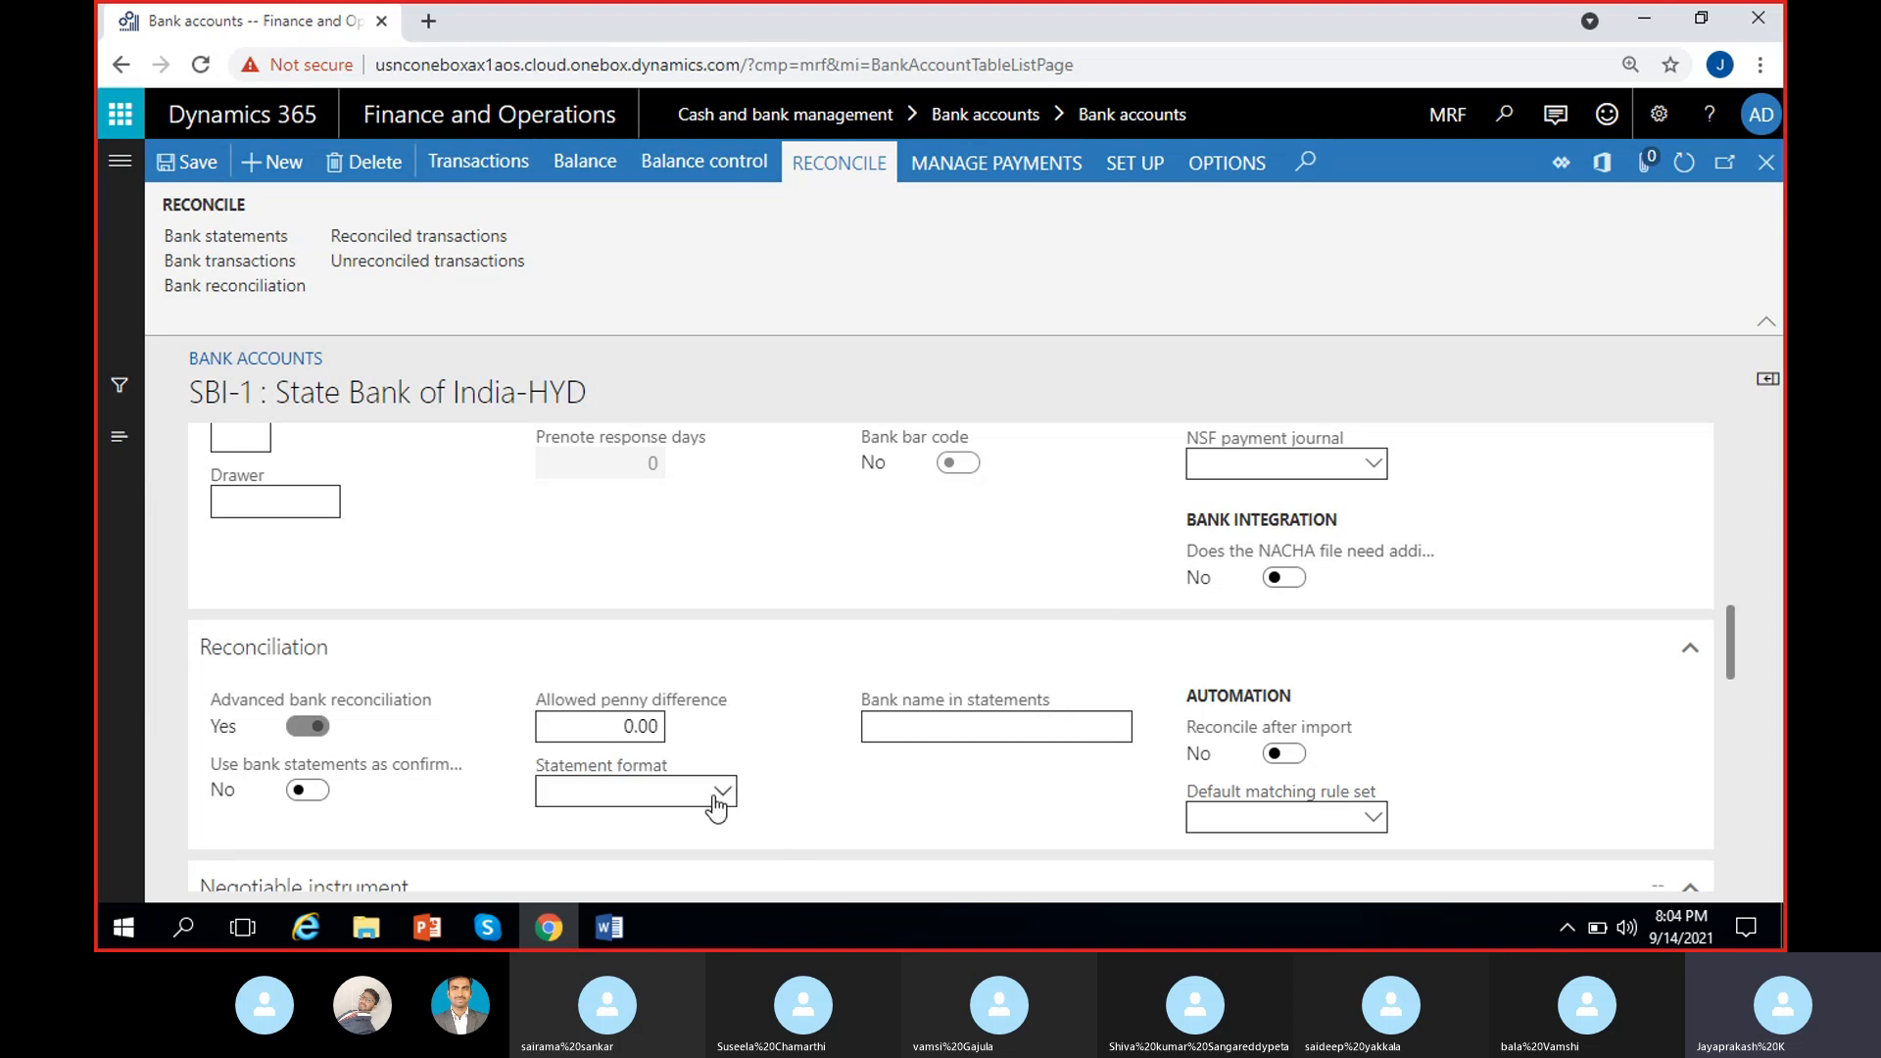
click(119, 176)
click(1459, 409)
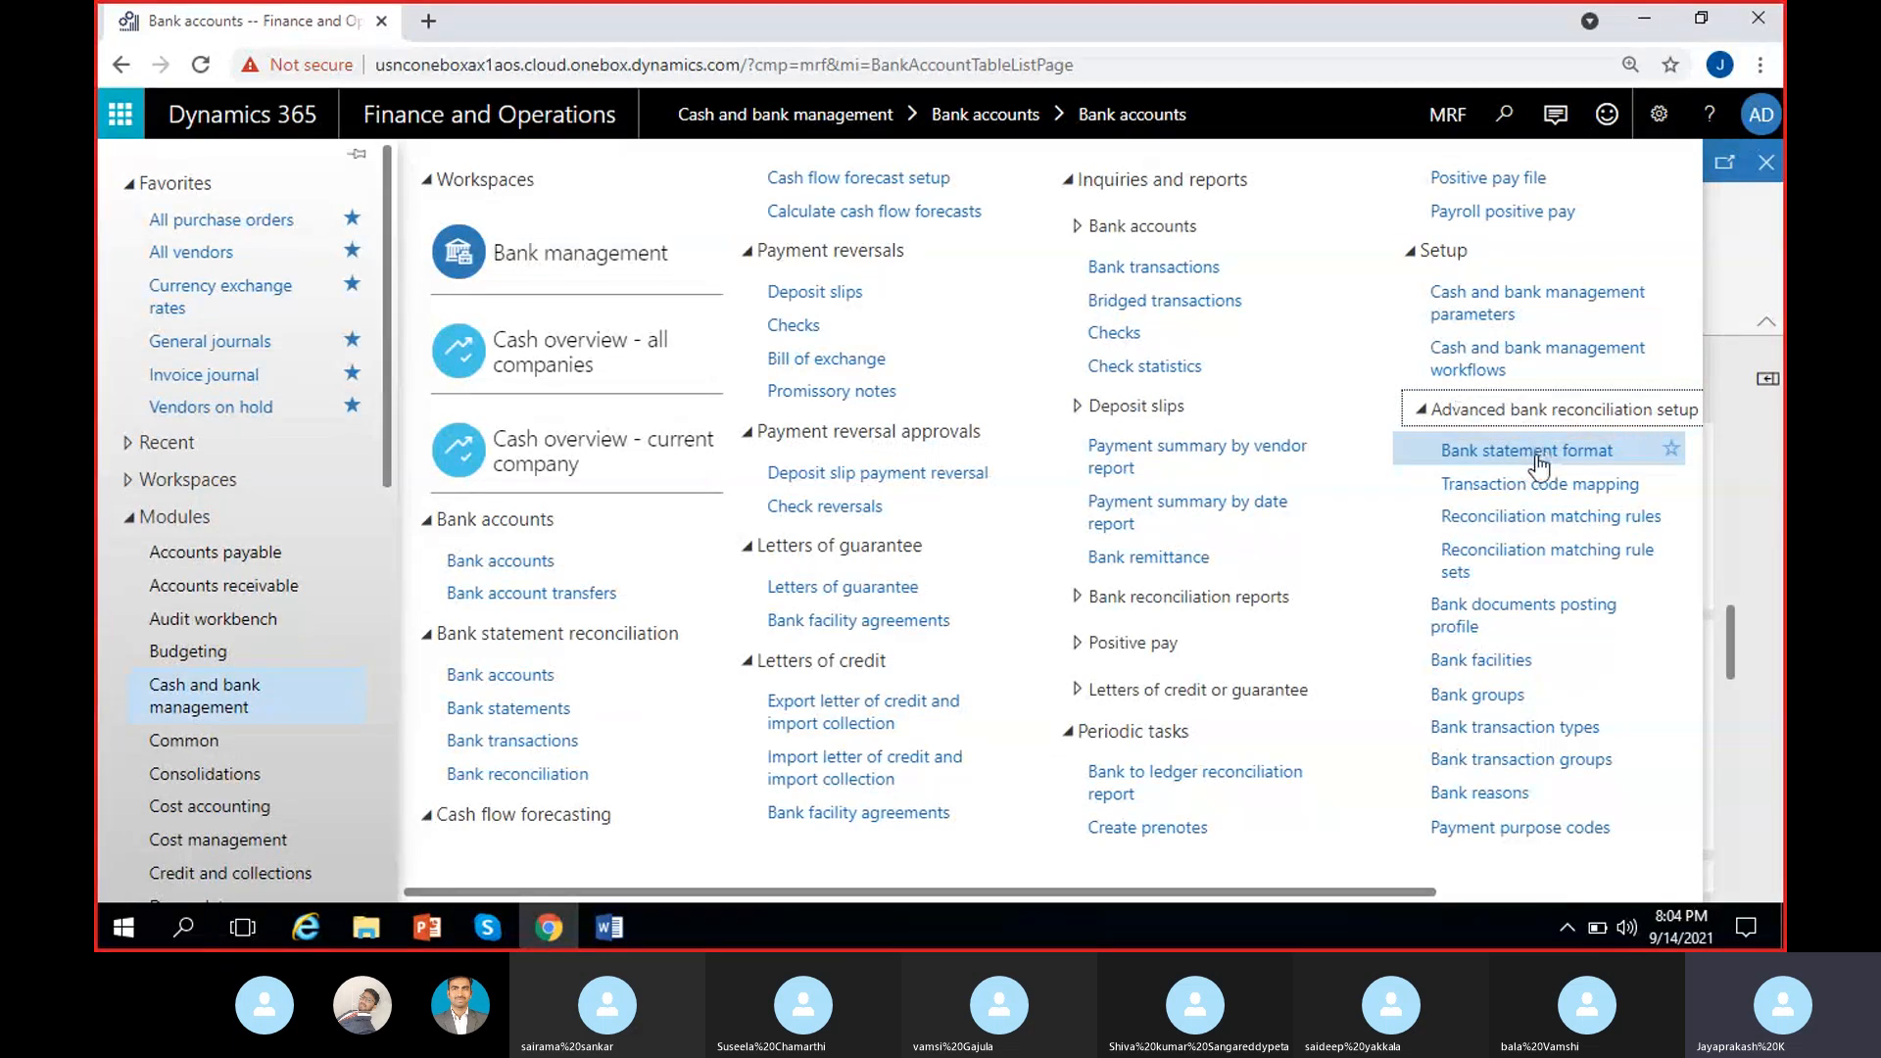
click(1749, 465)
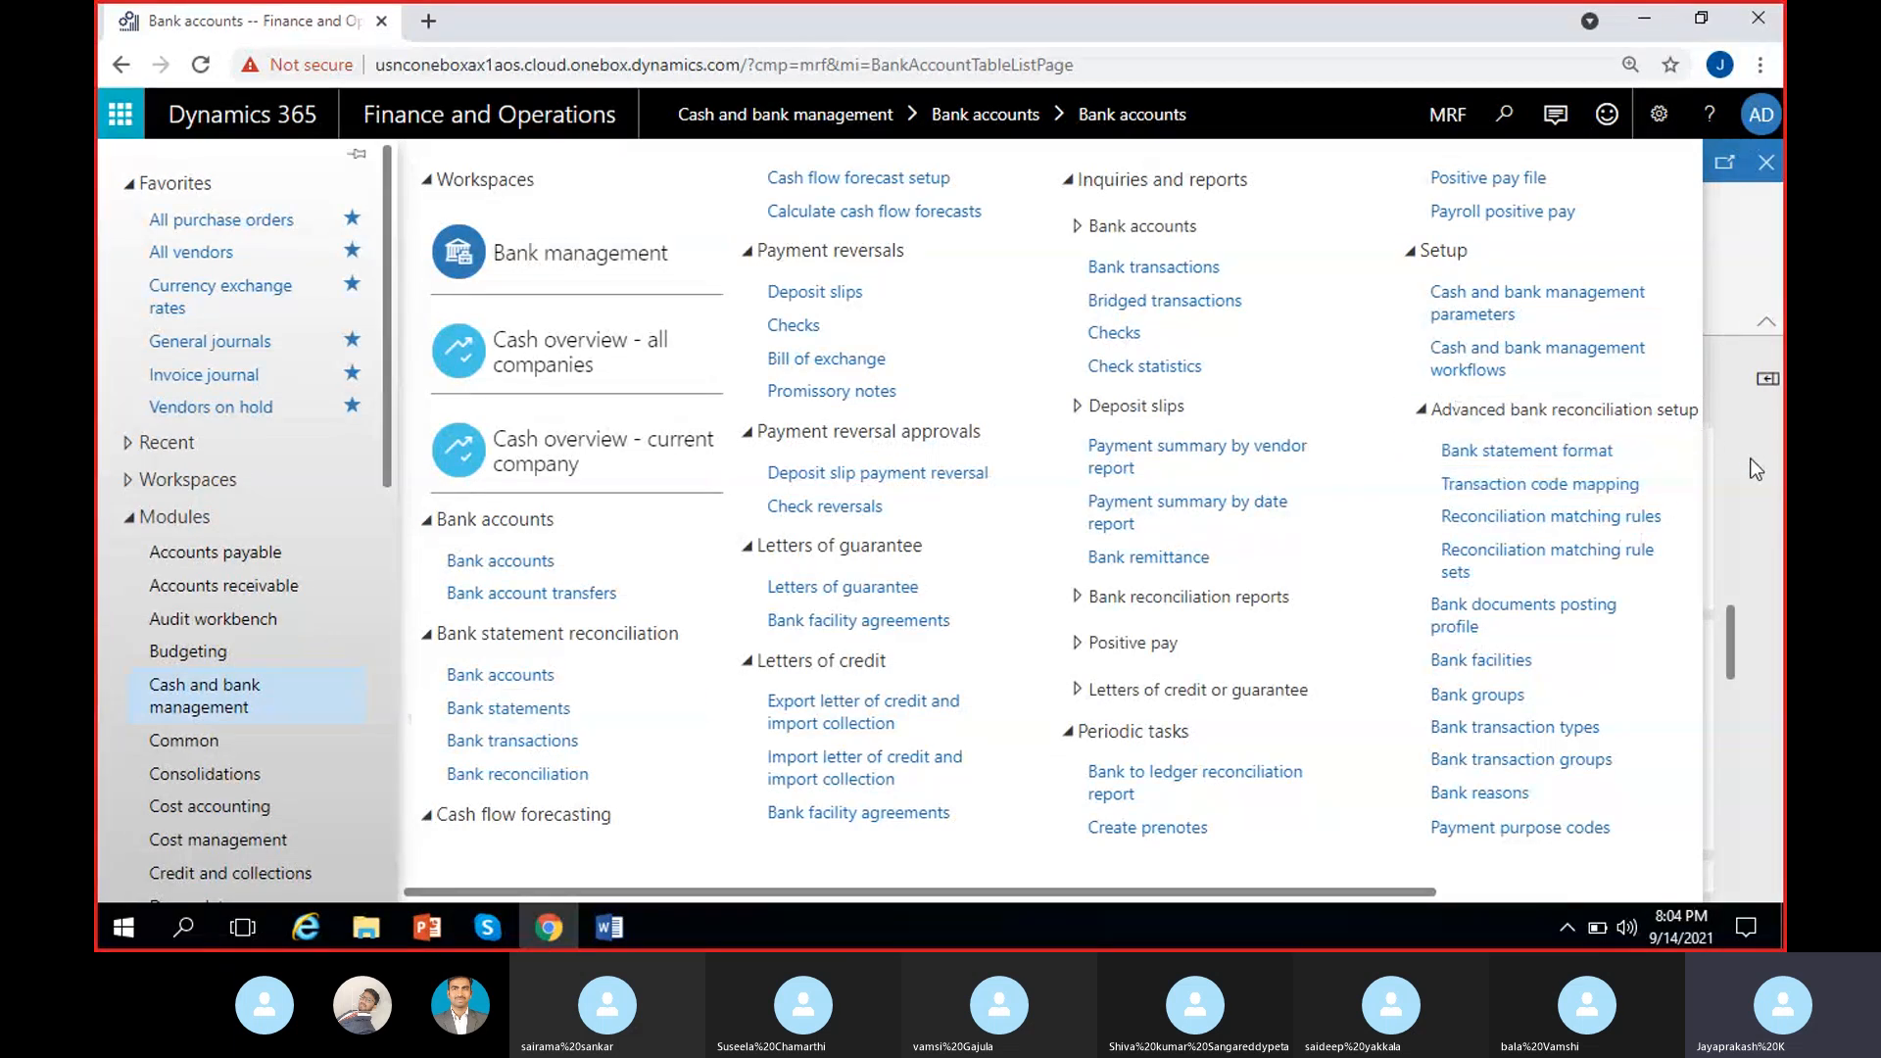
- Switch to the Word notes, highlight the BAI2, ISO20022, MT940 line, and return to the bank account in Chrome
mouse_move(617, 931)
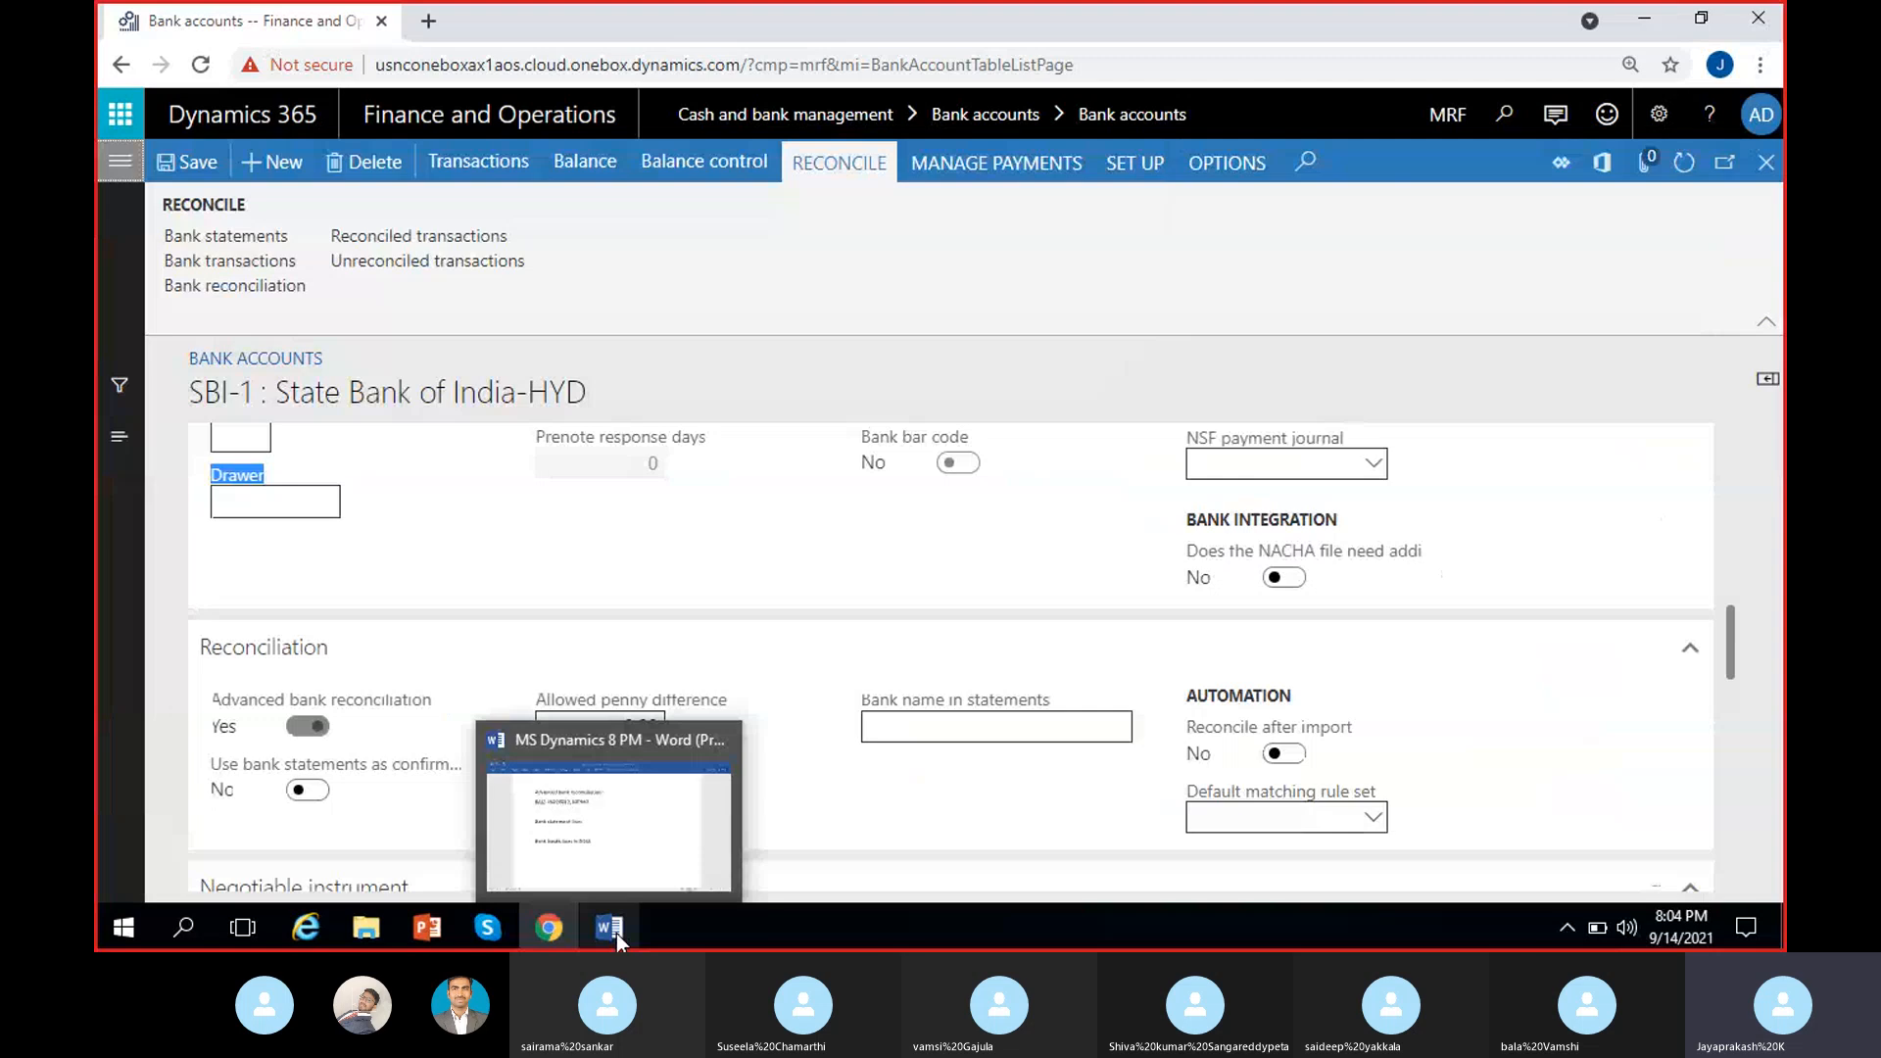
scroll(542, 538, up, 2)
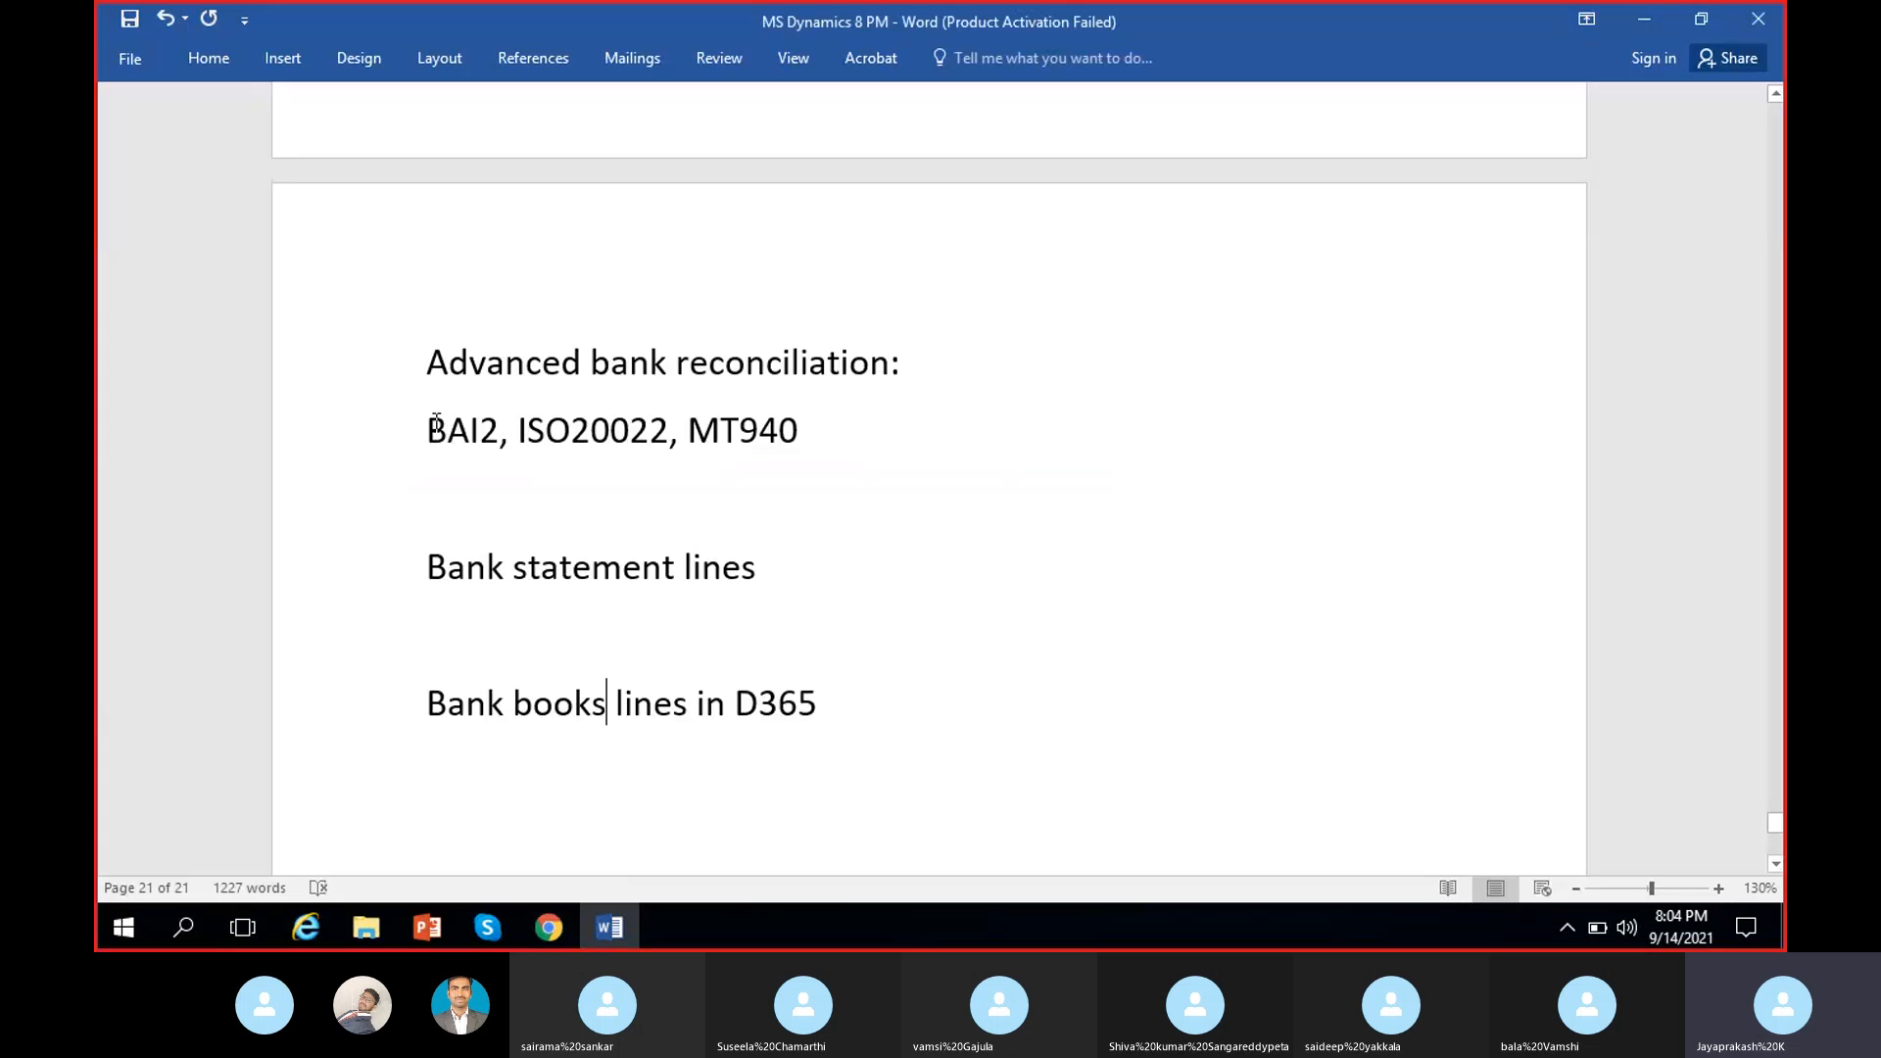
drag(432, 423, 840, 482)
click(841, 447)
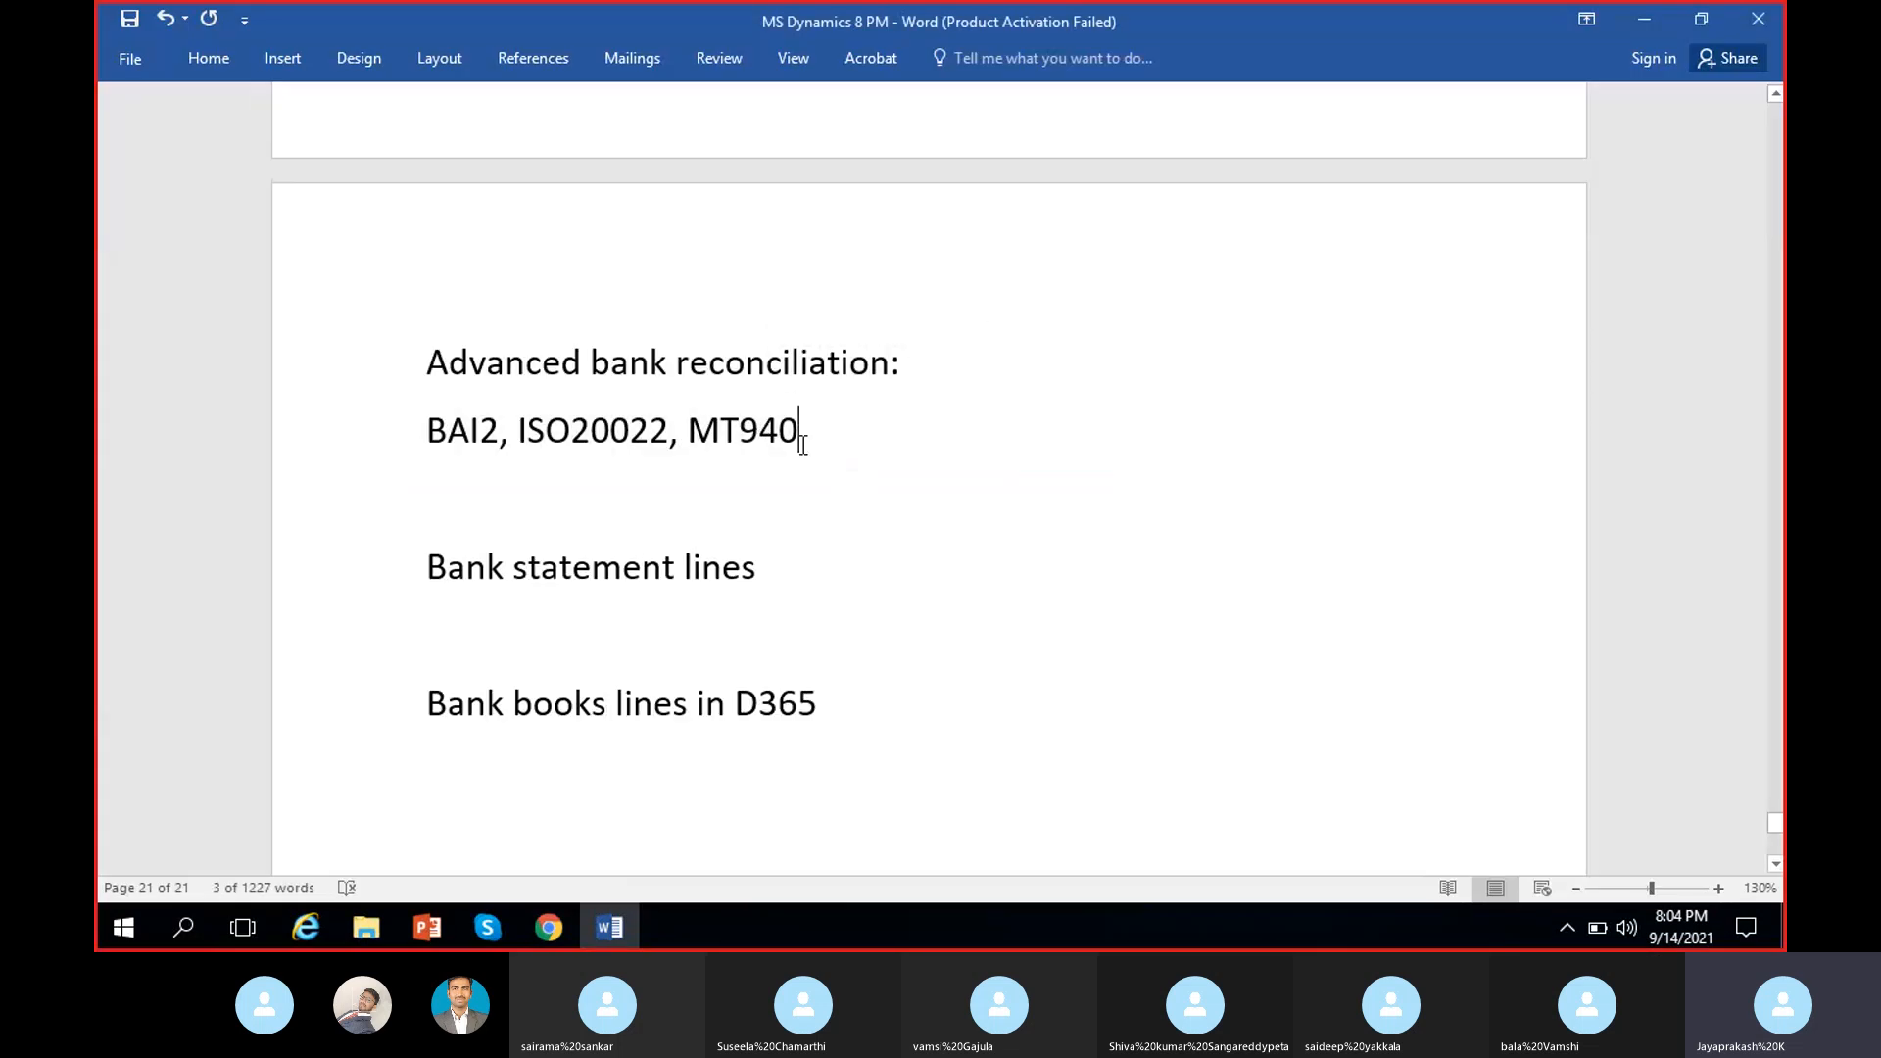
click(621, 927)
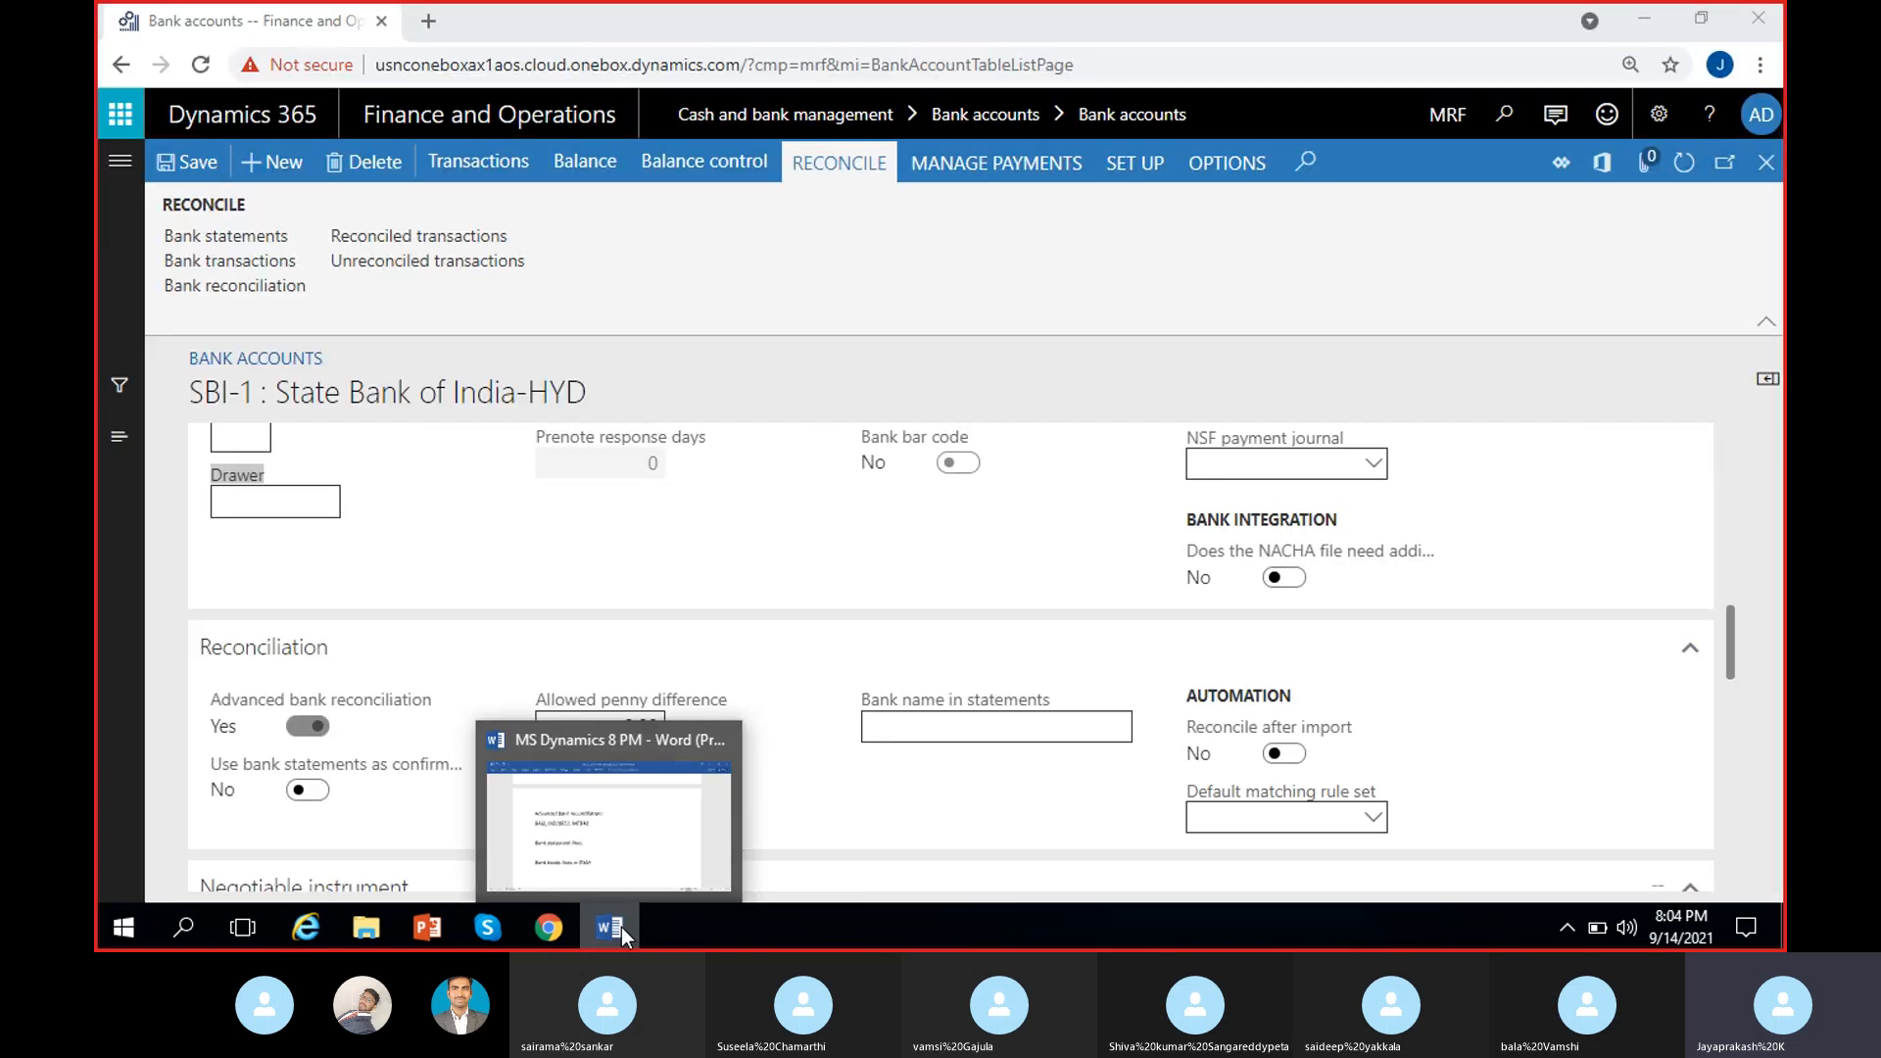
- Examine the choices for Statement format, Bank name in statements and Default matching rule set without selecting any
click(721, 790)
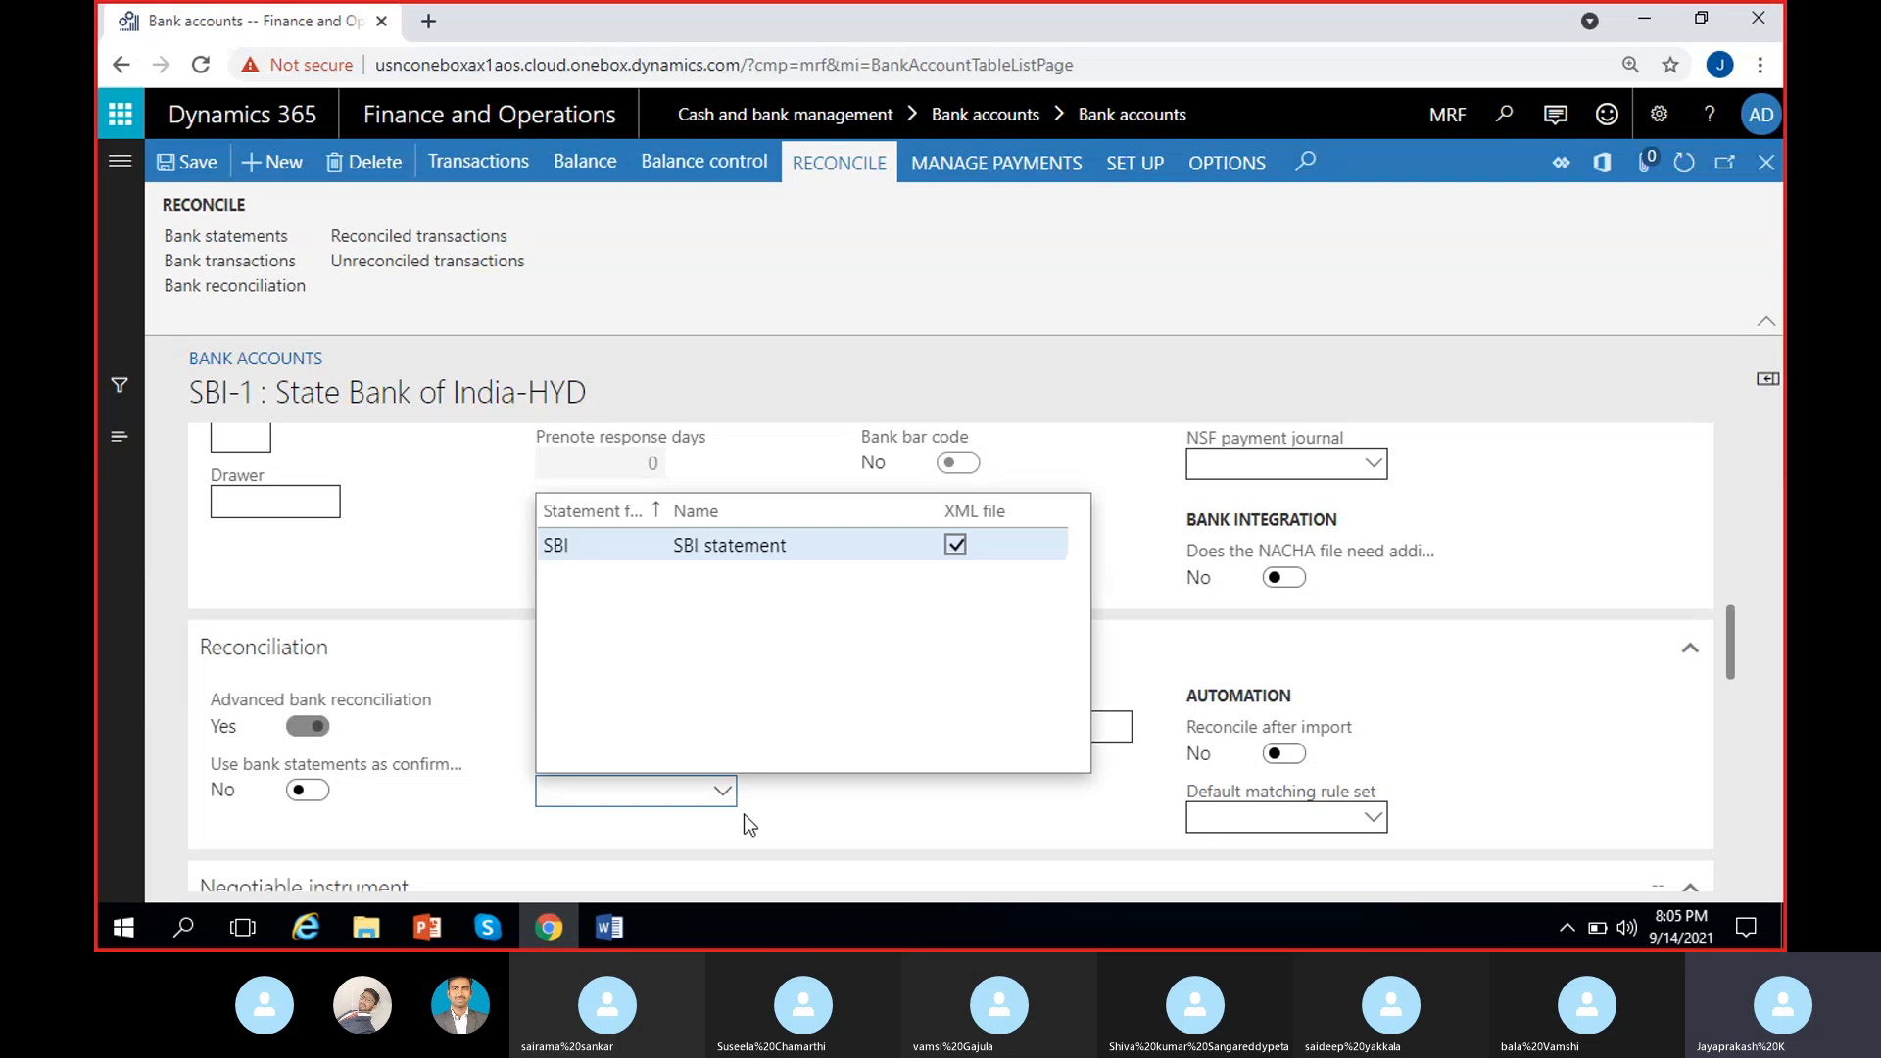
click(909, 802)
click(911, 737)
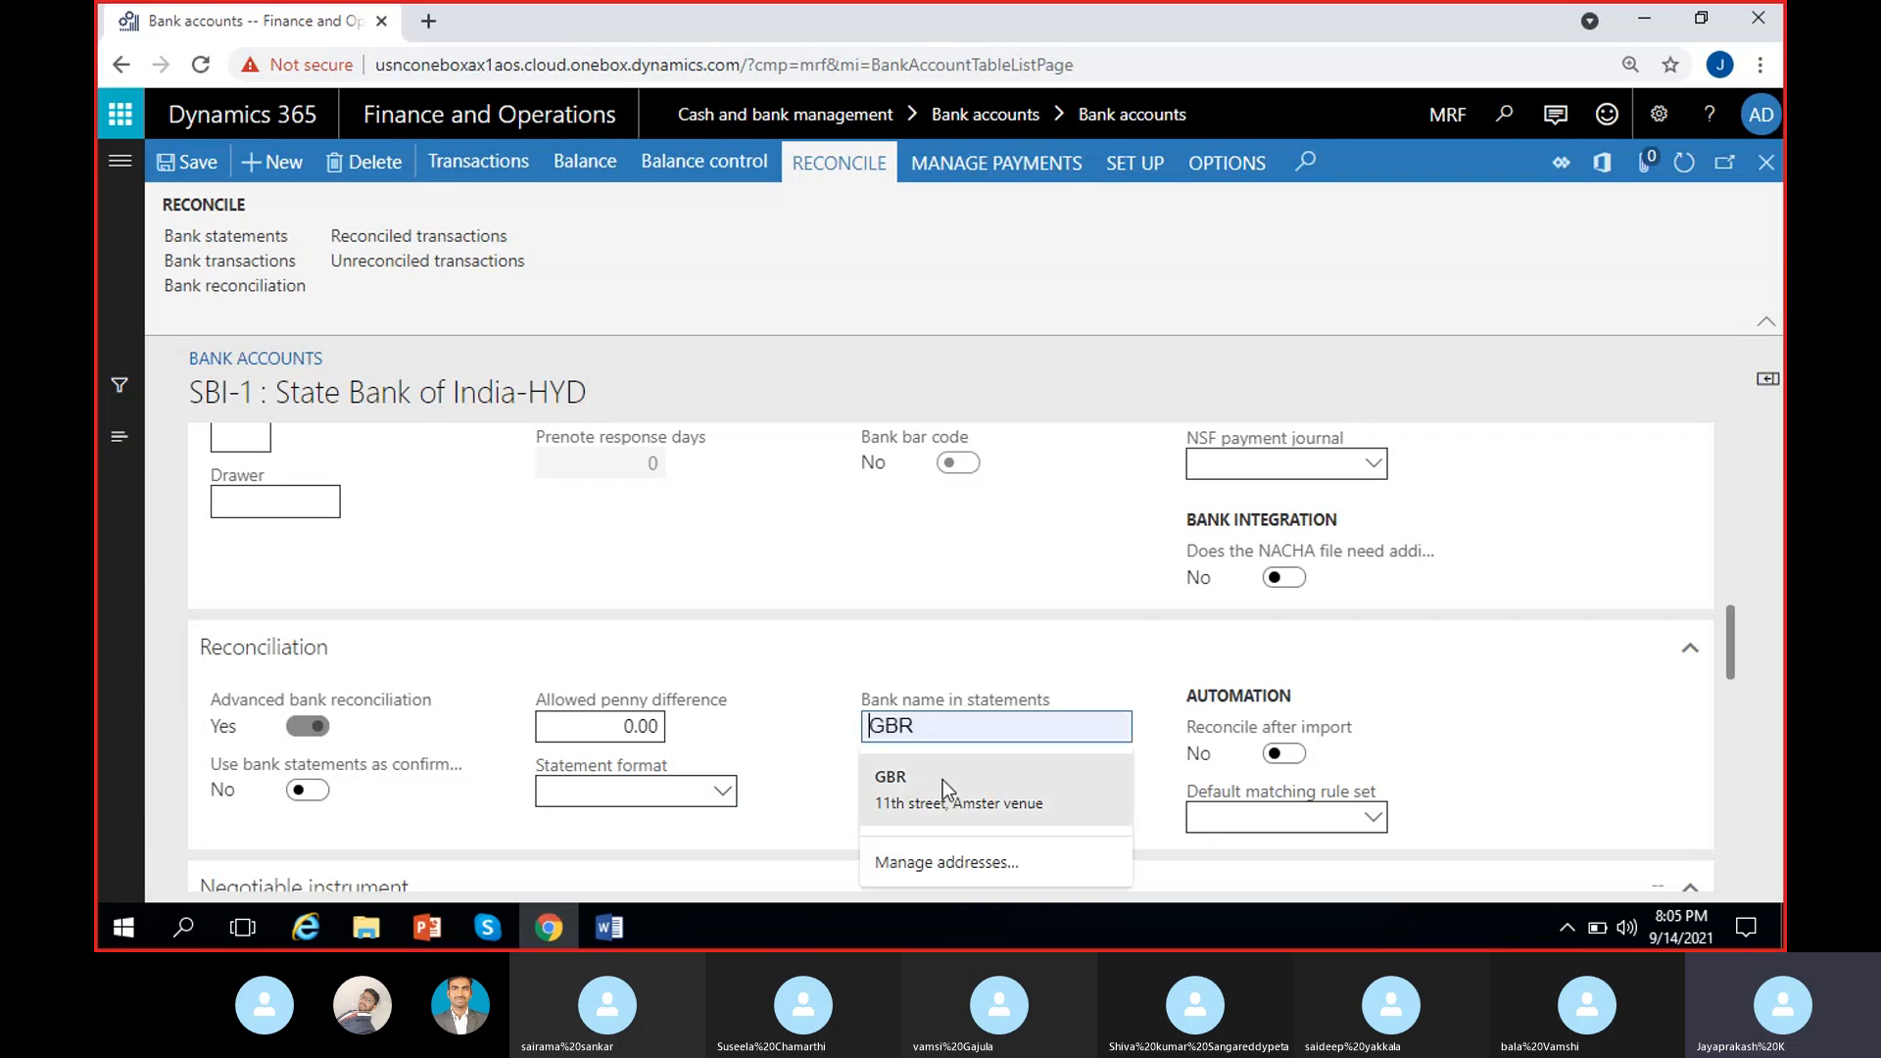
click(800, 748)
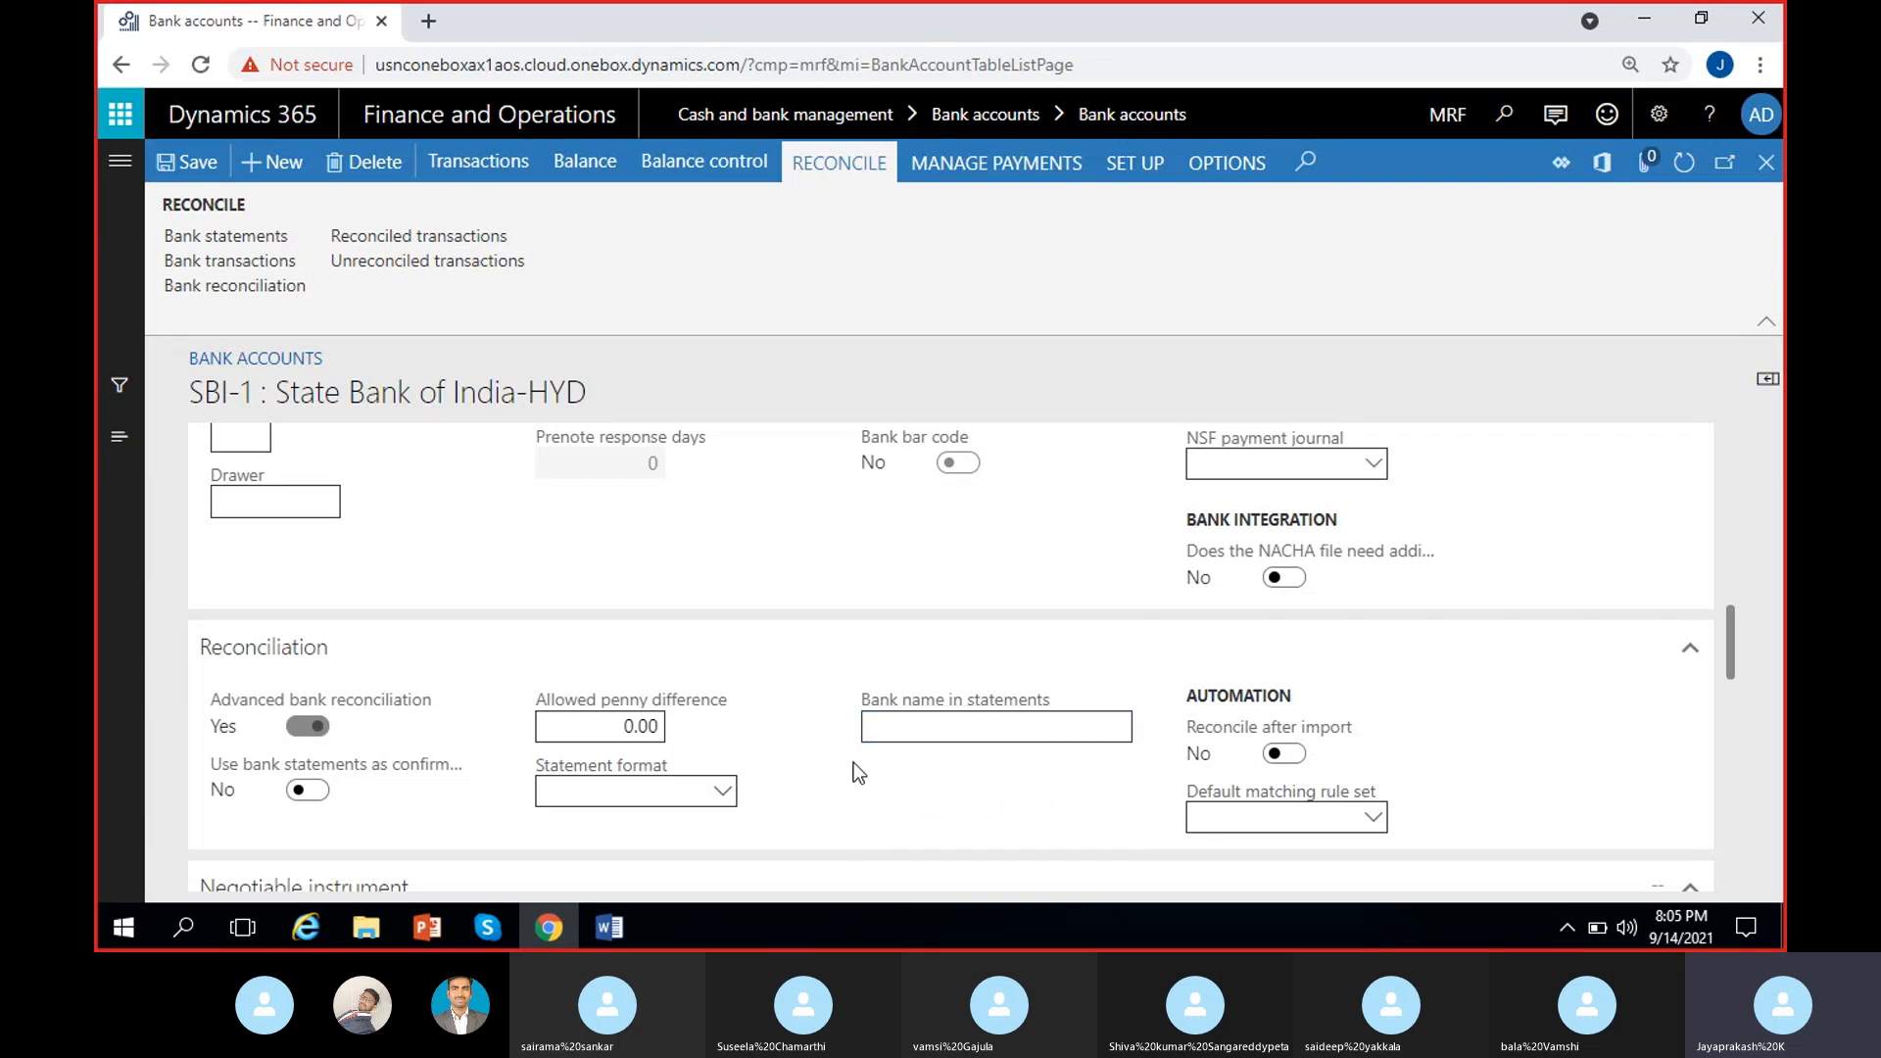
click(923, 730)
click(1102, 696)
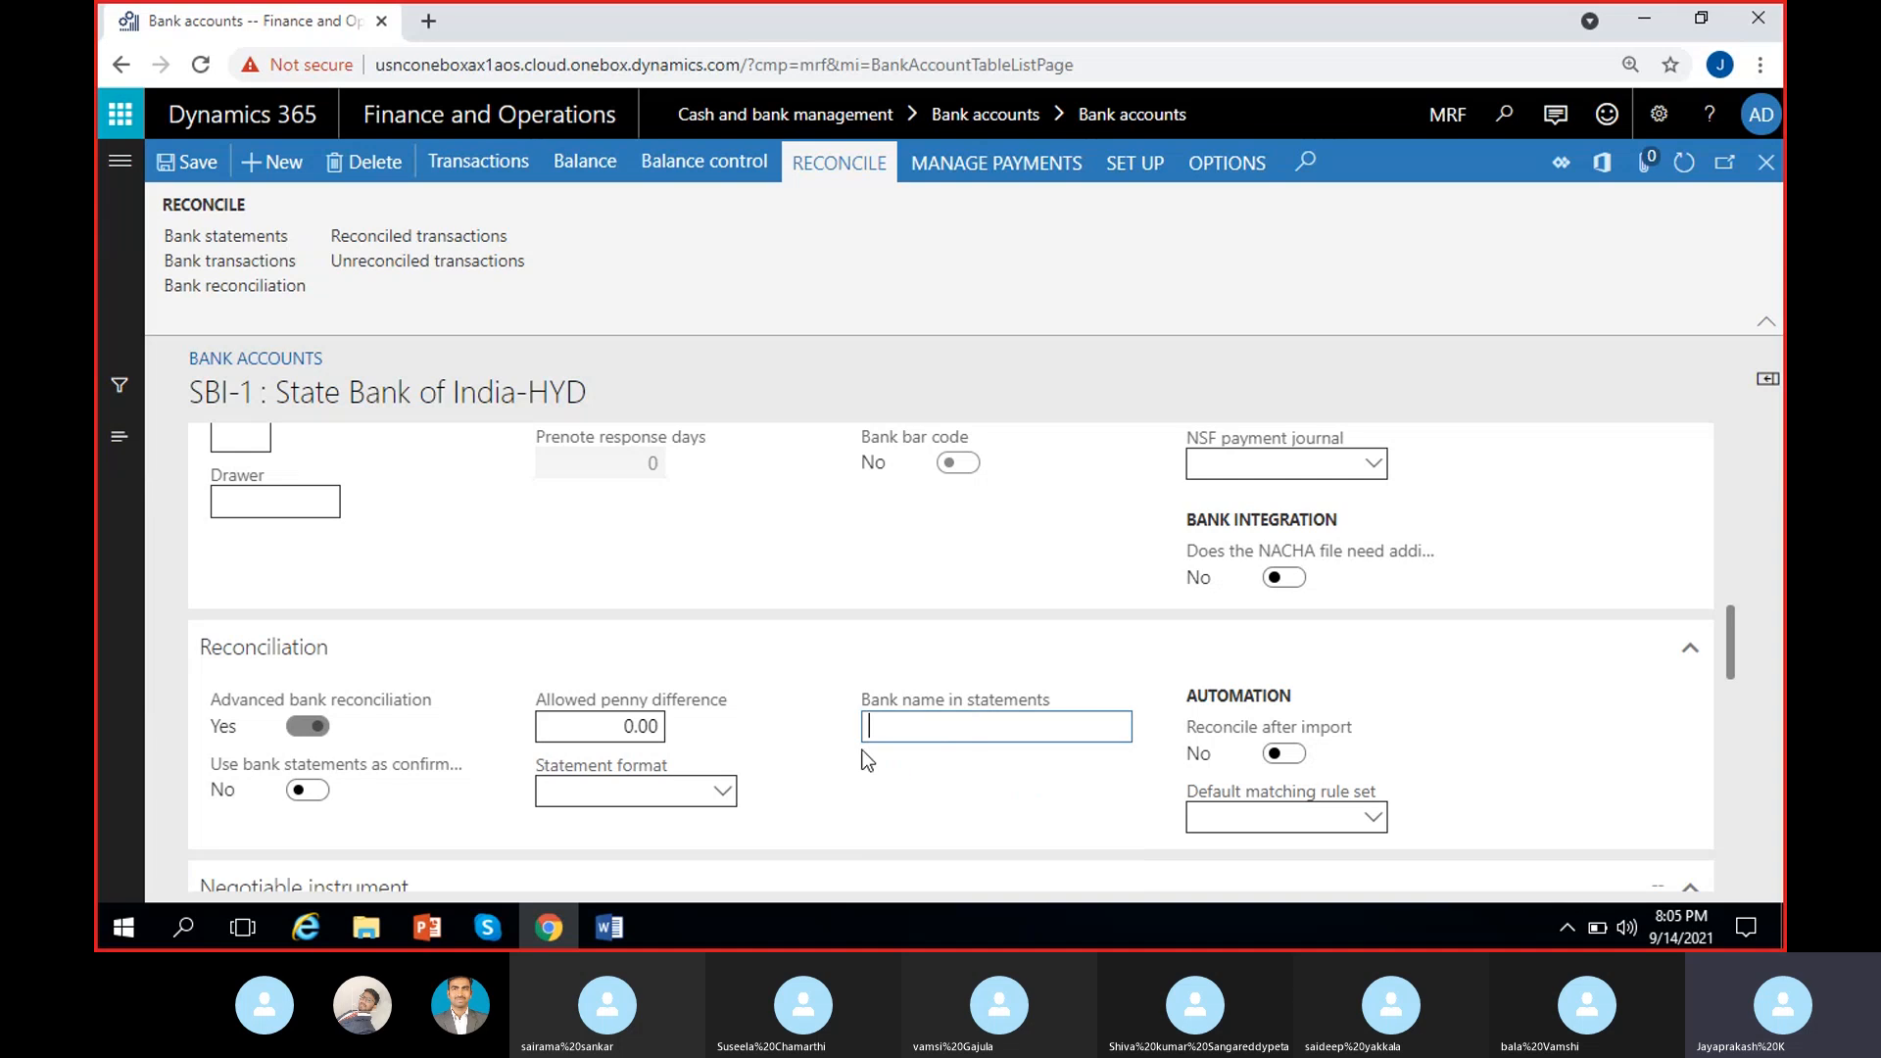
scroll(989, 764, down, 1)
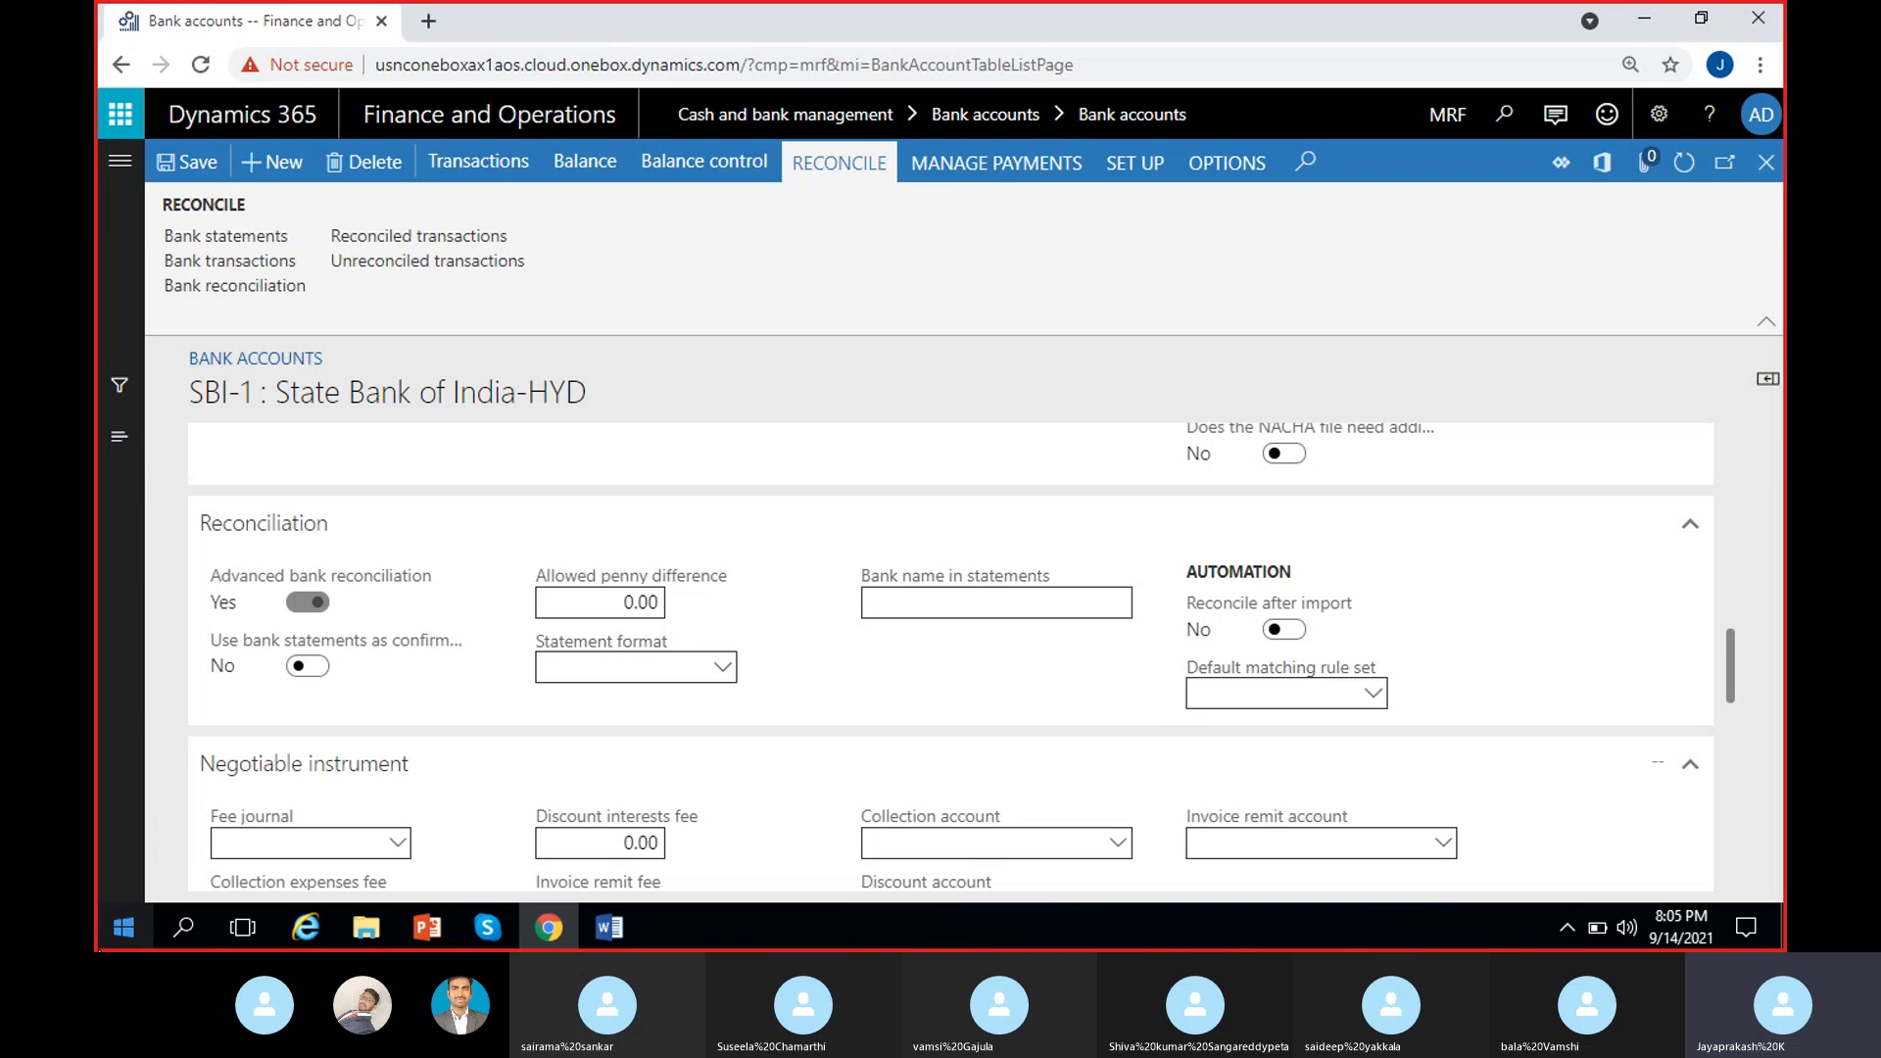
click(1375, 694)
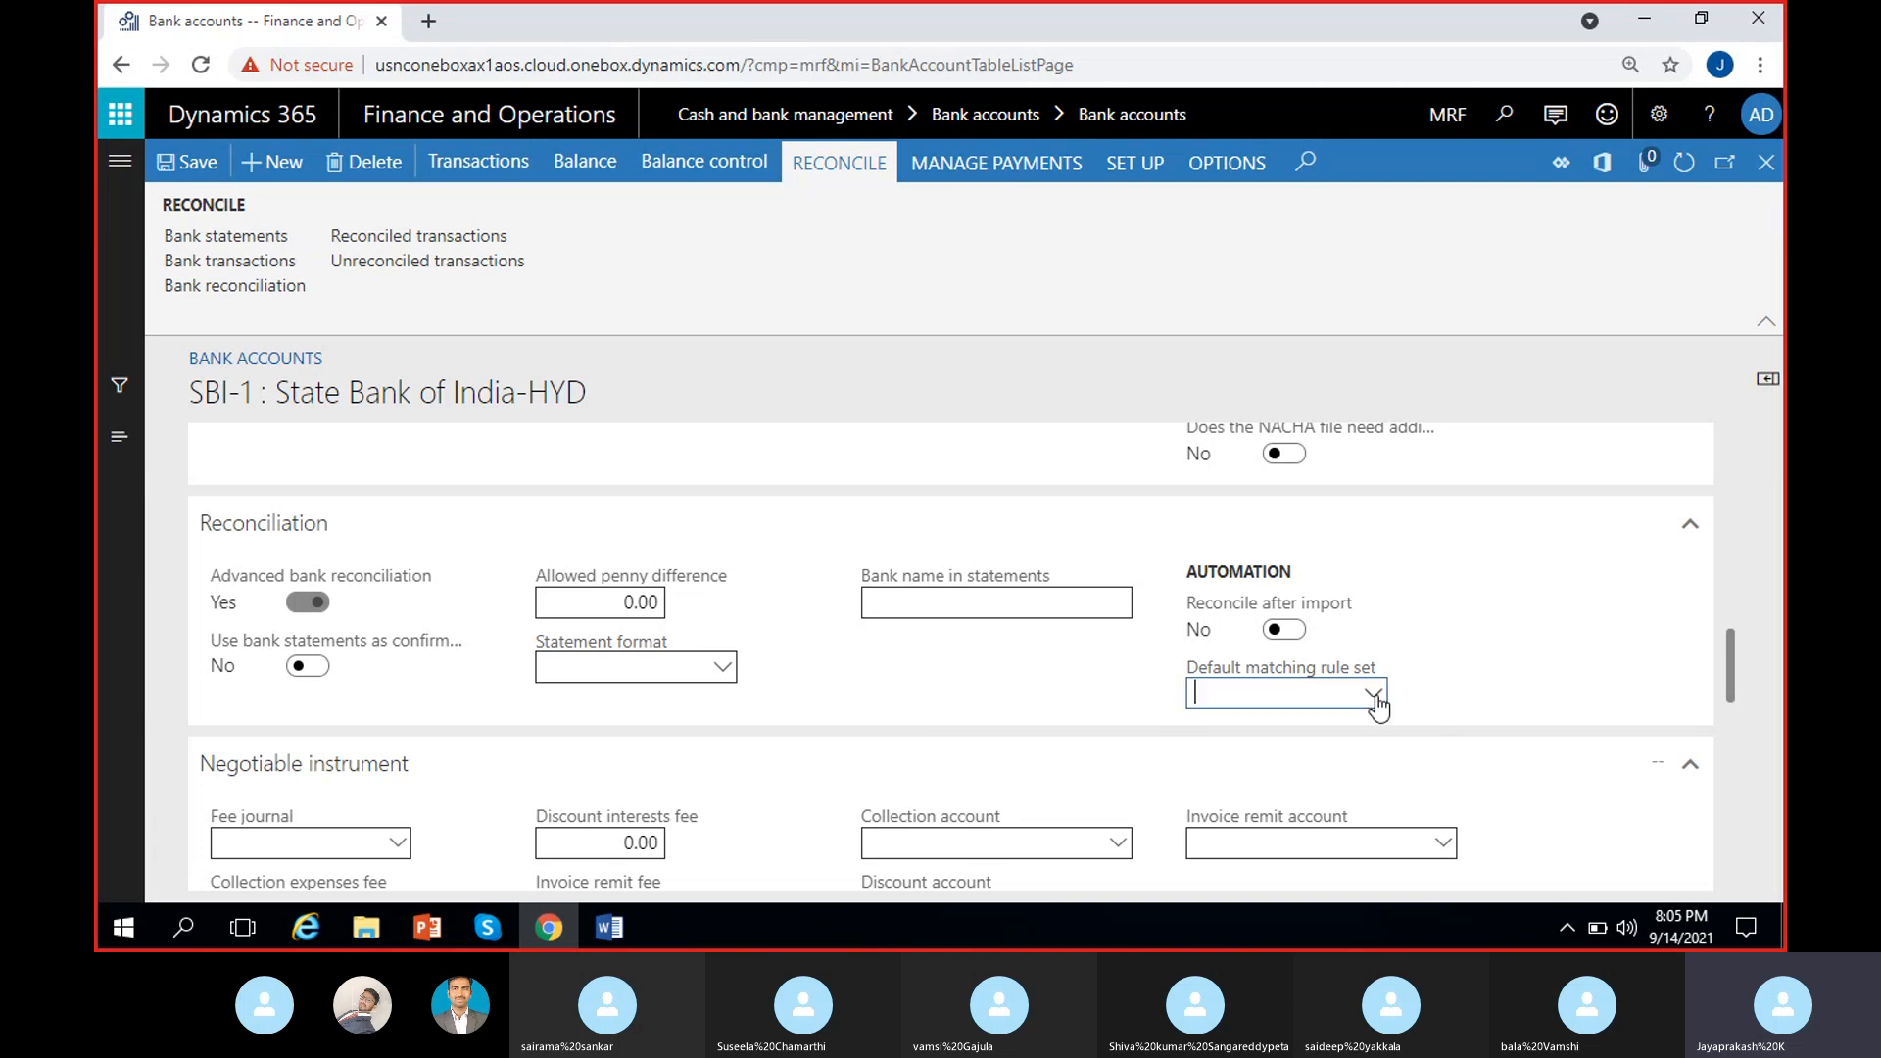
click(1454, 689)
- Review the transaction code mapping and reconciliation matching rule entries under Advanced bank reconciliation setup, and return to the account form
click(120, 166)
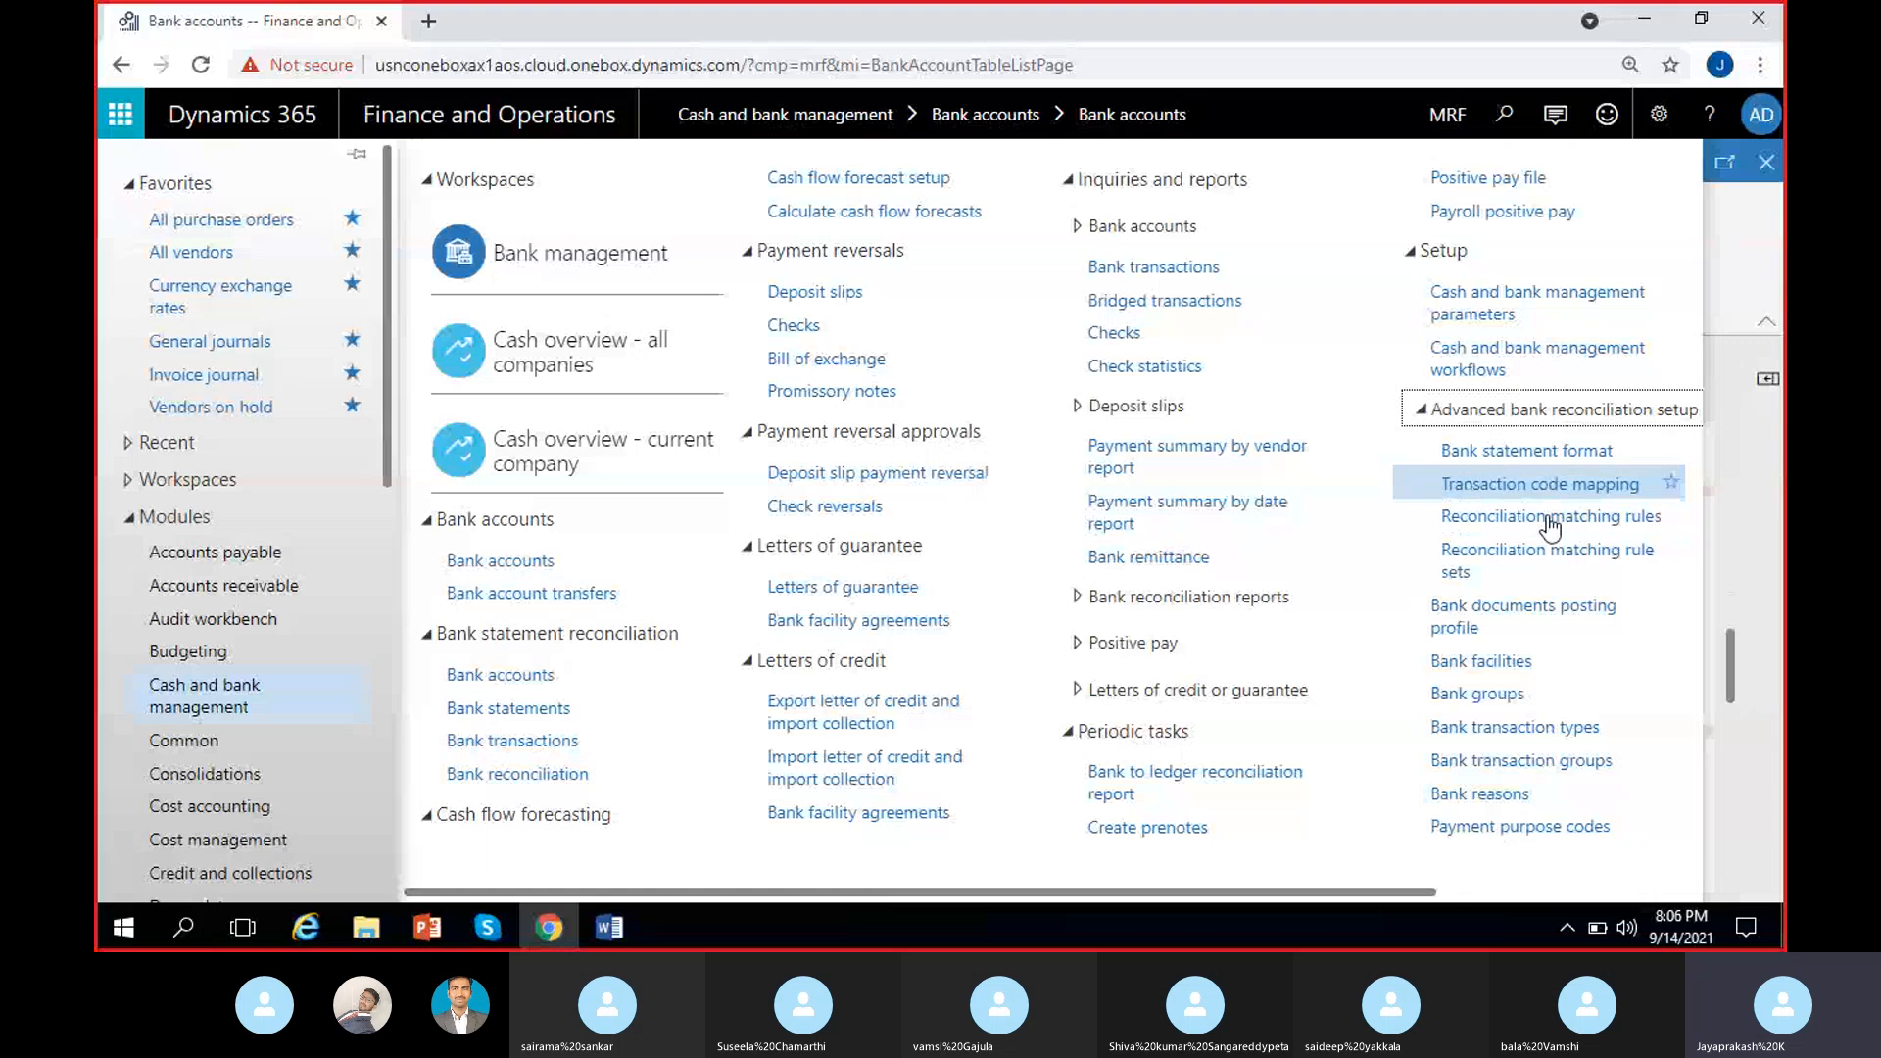
click(1737, 452)
click(1748, 446)
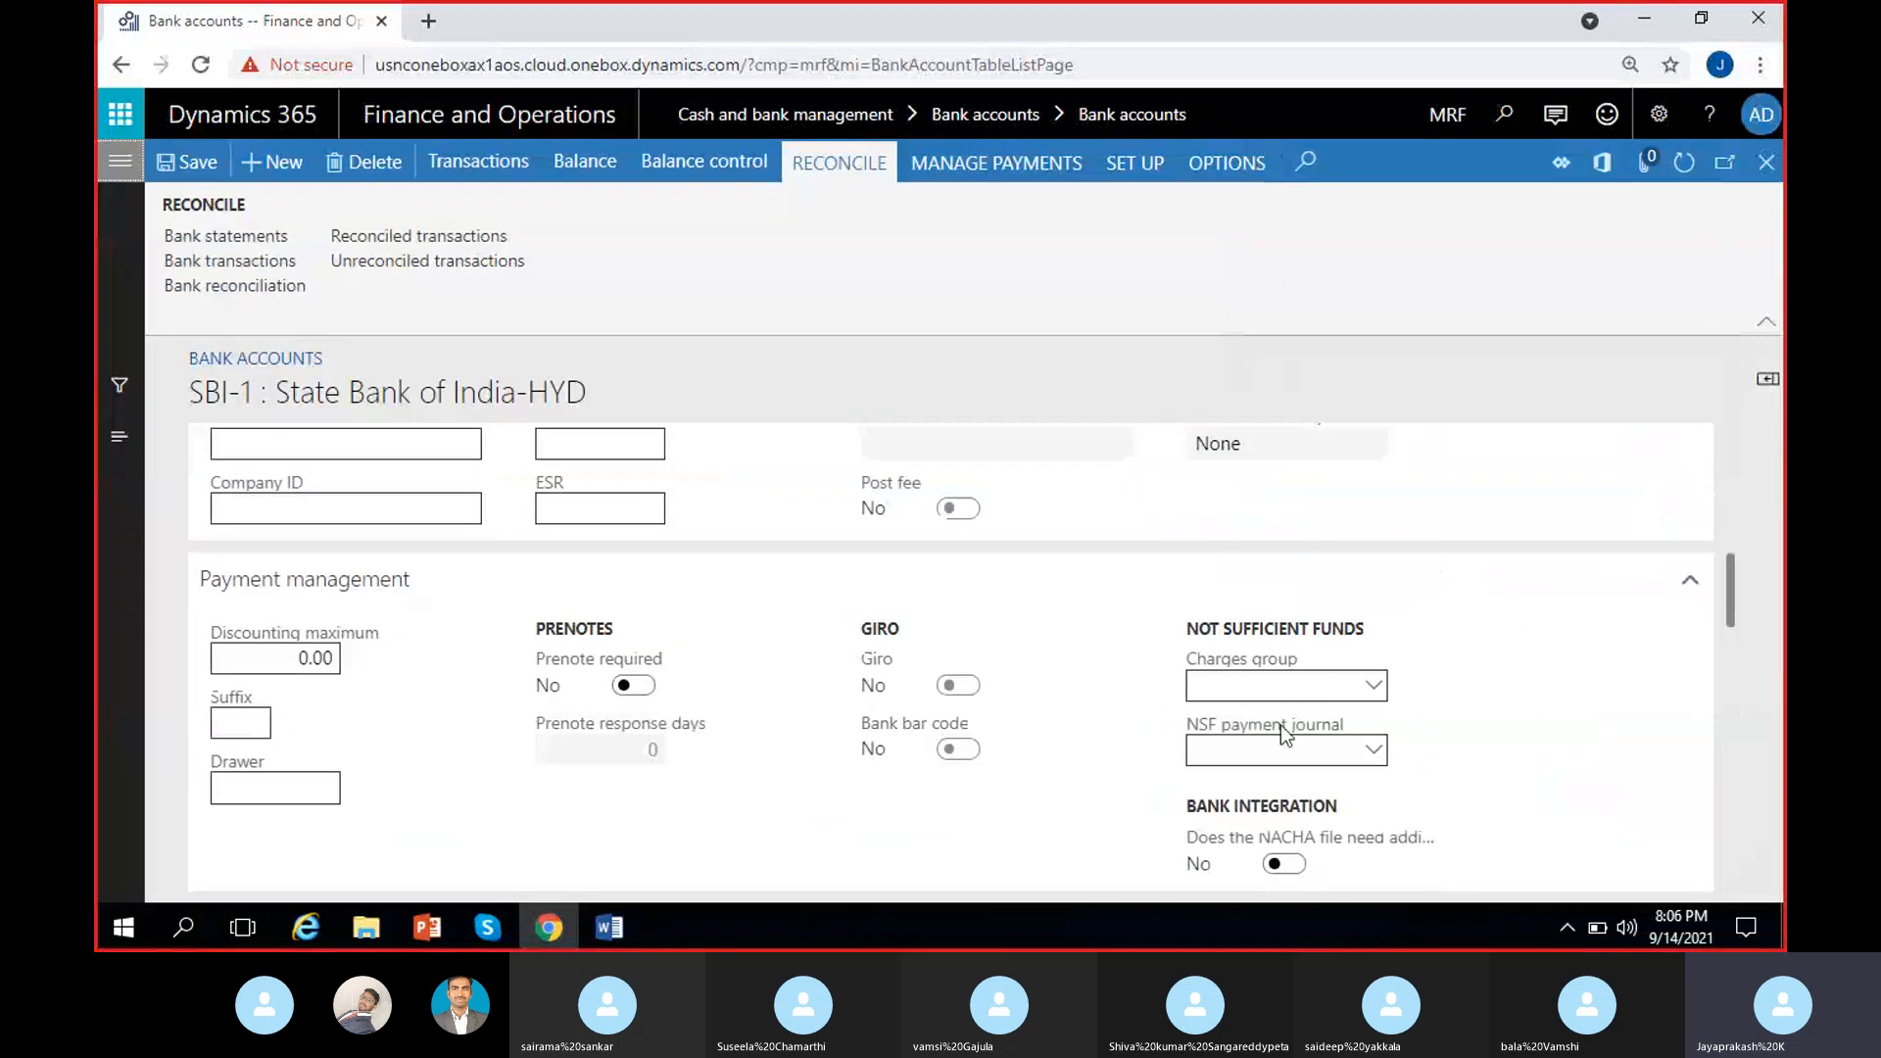
scroll(1312, 545, up, 3)
scroll(1271, 660, down, 10)
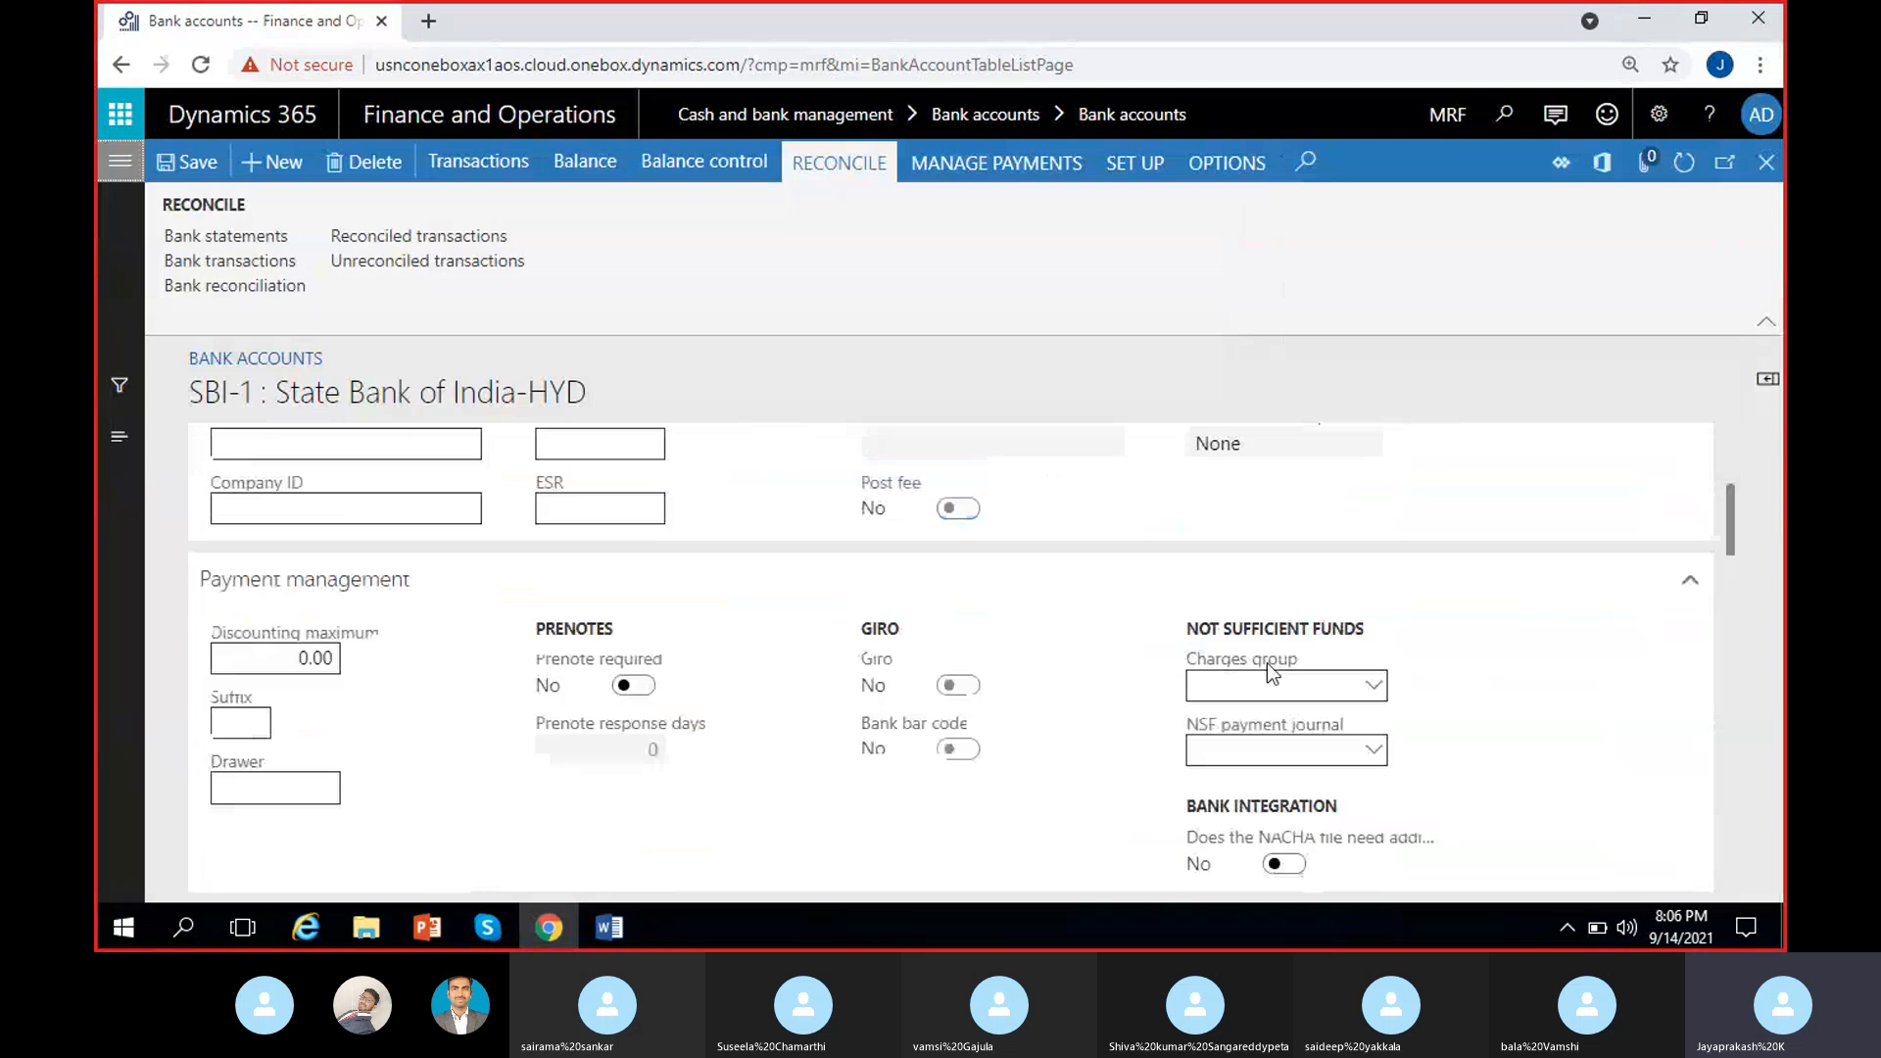
scroll(693, 870, up, 2)
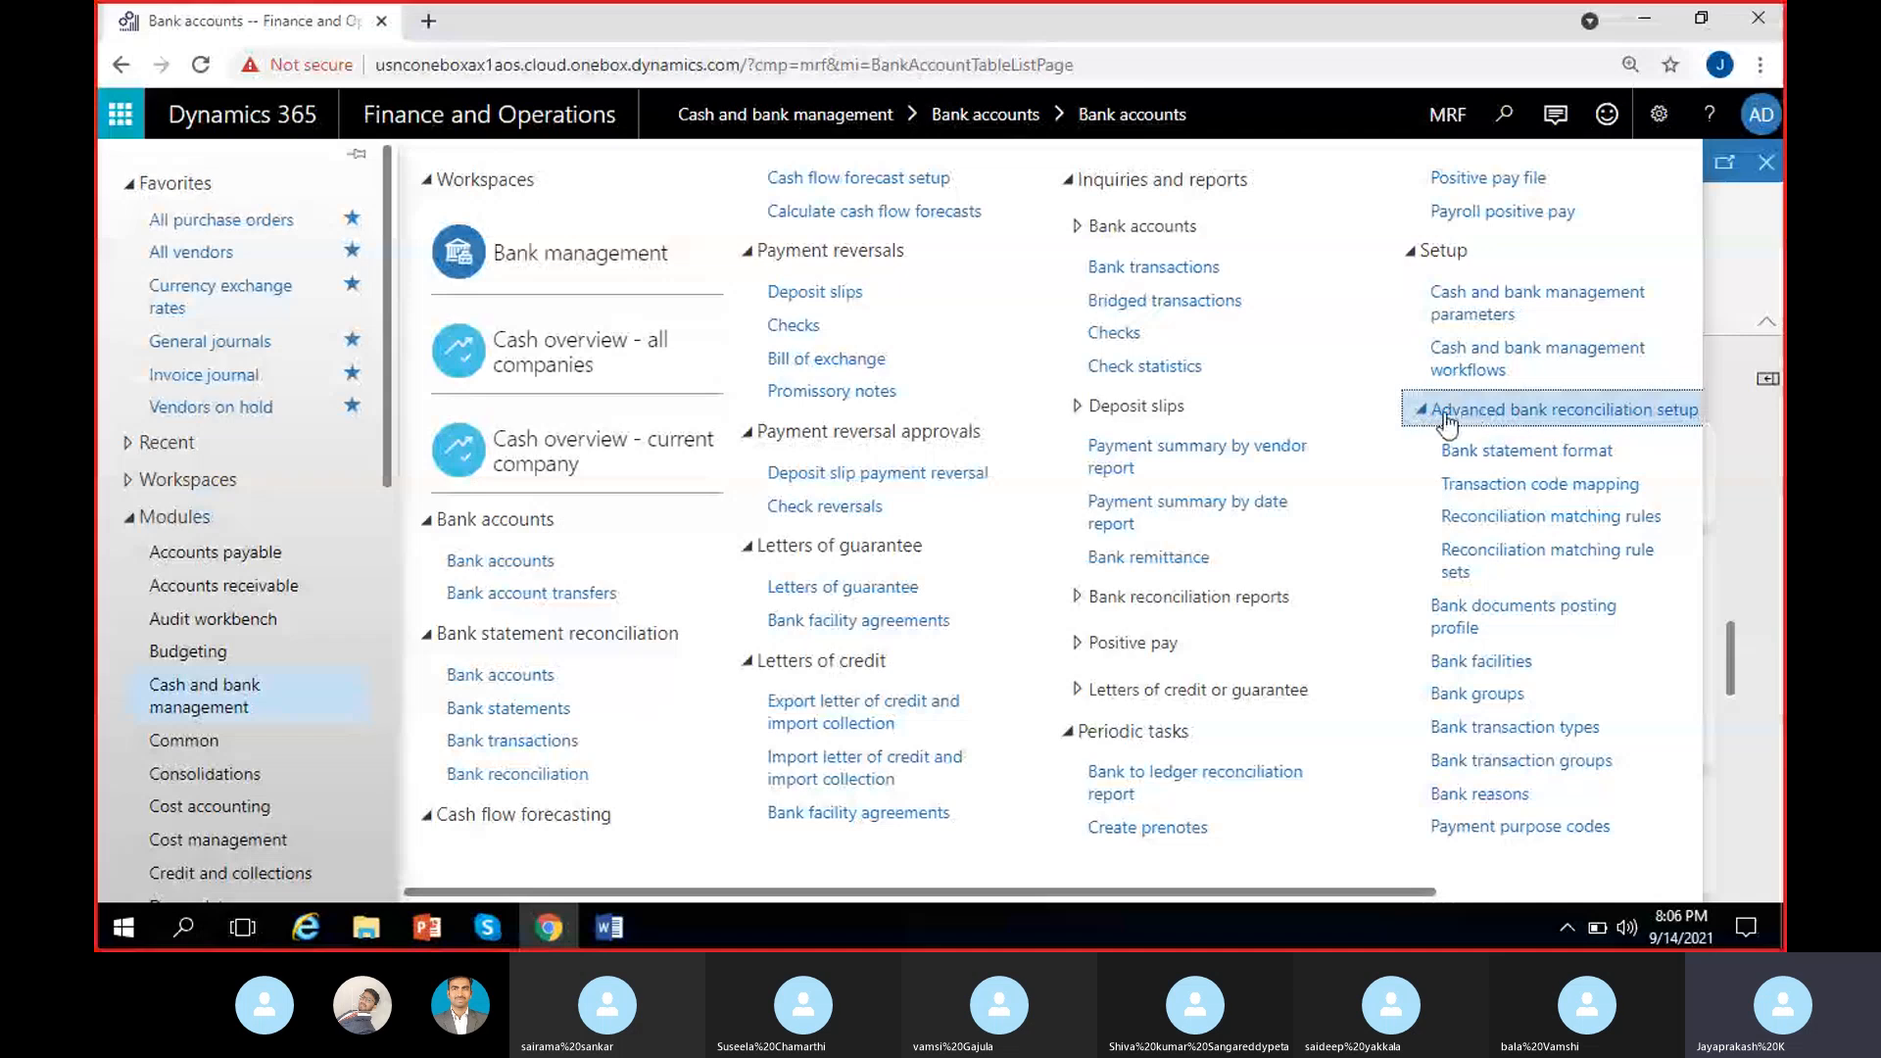
- Open the Bank statement format setup and examine the SBI format's name, processing group, XML file and file type fields in edit mode
scroll(1446, 424, down, 2)
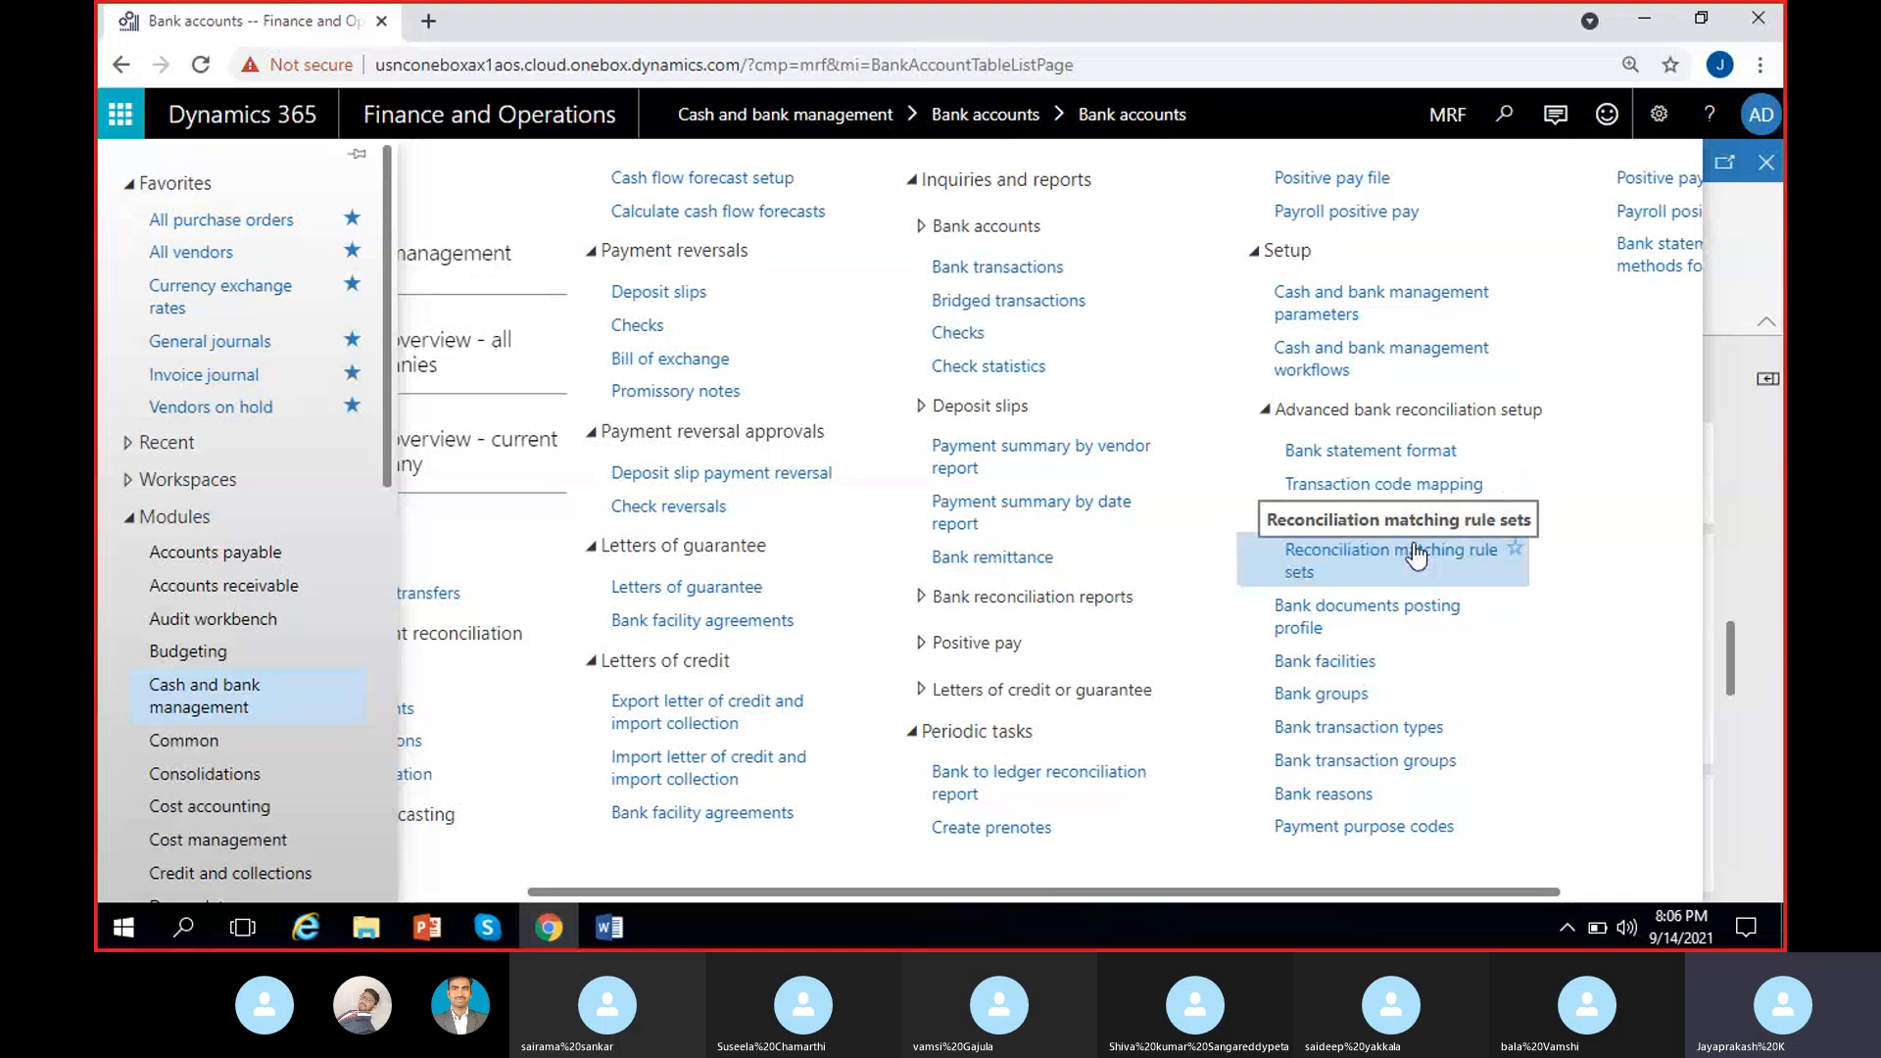
click(1408, 448)
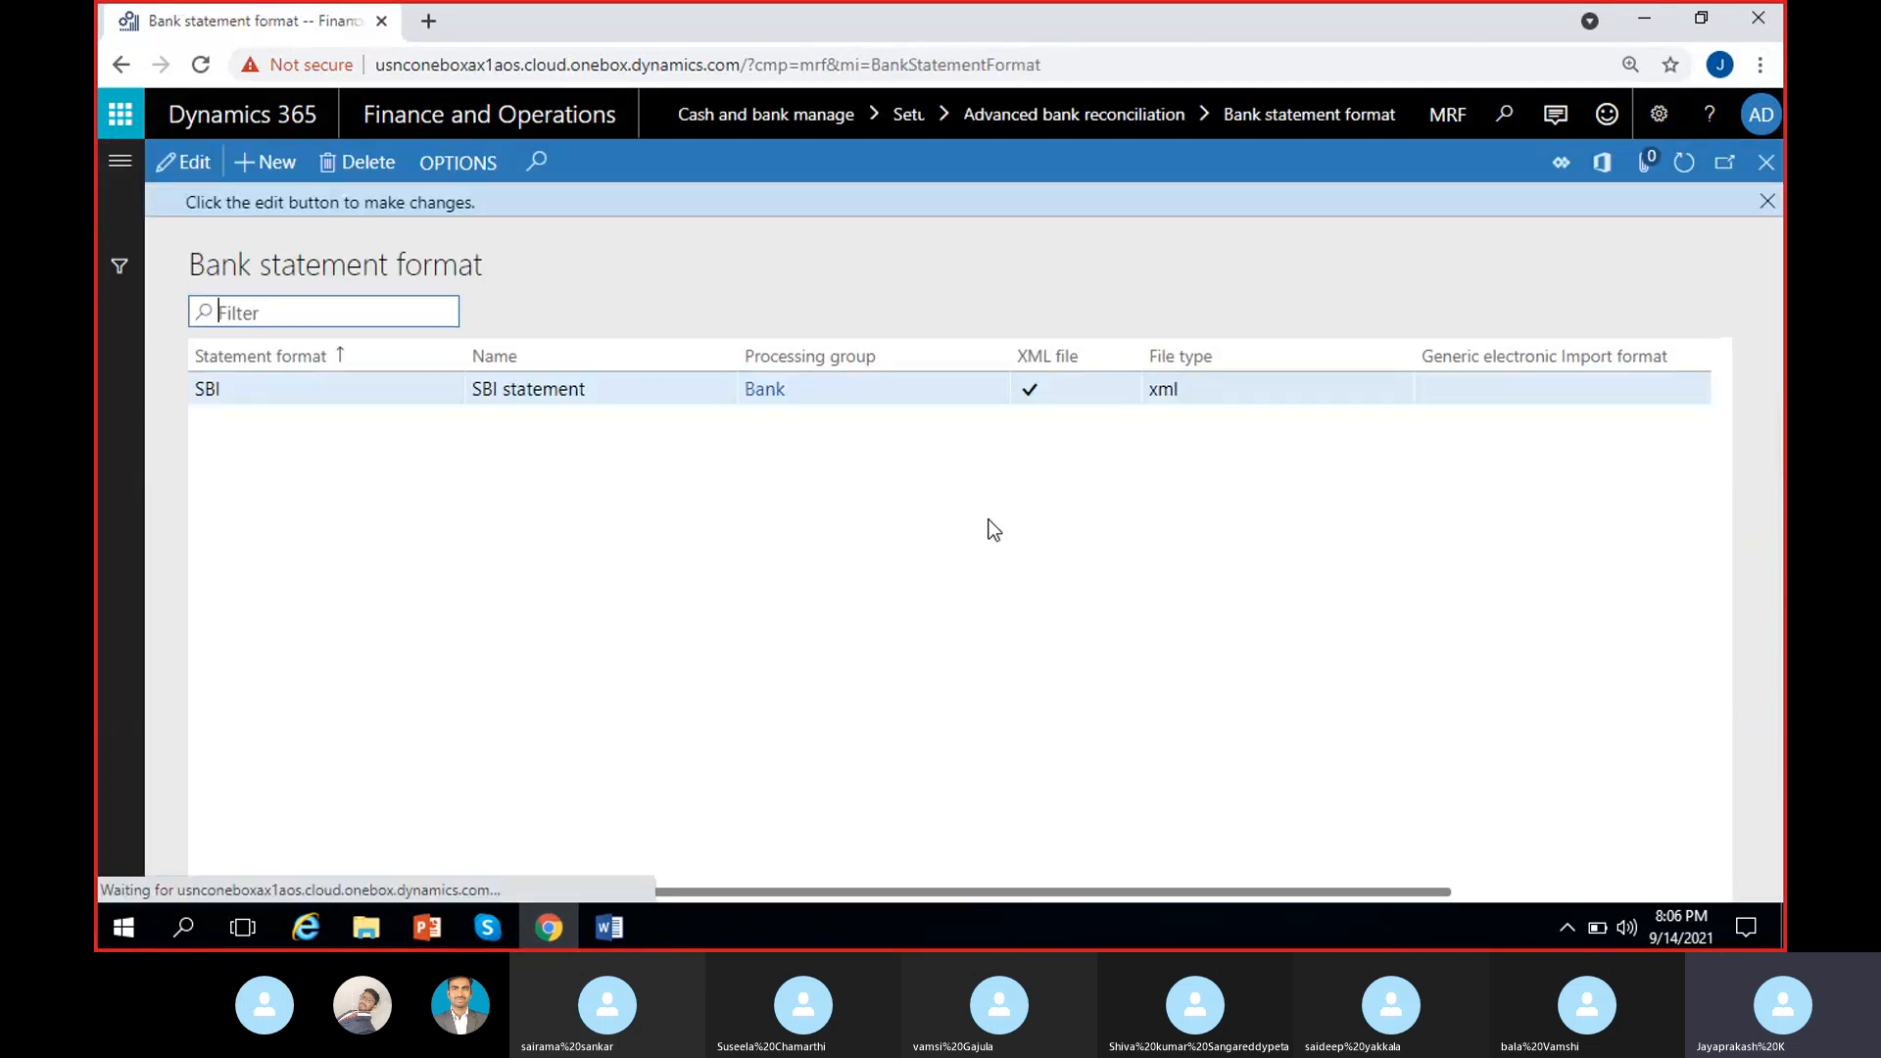
click(1766, 201)
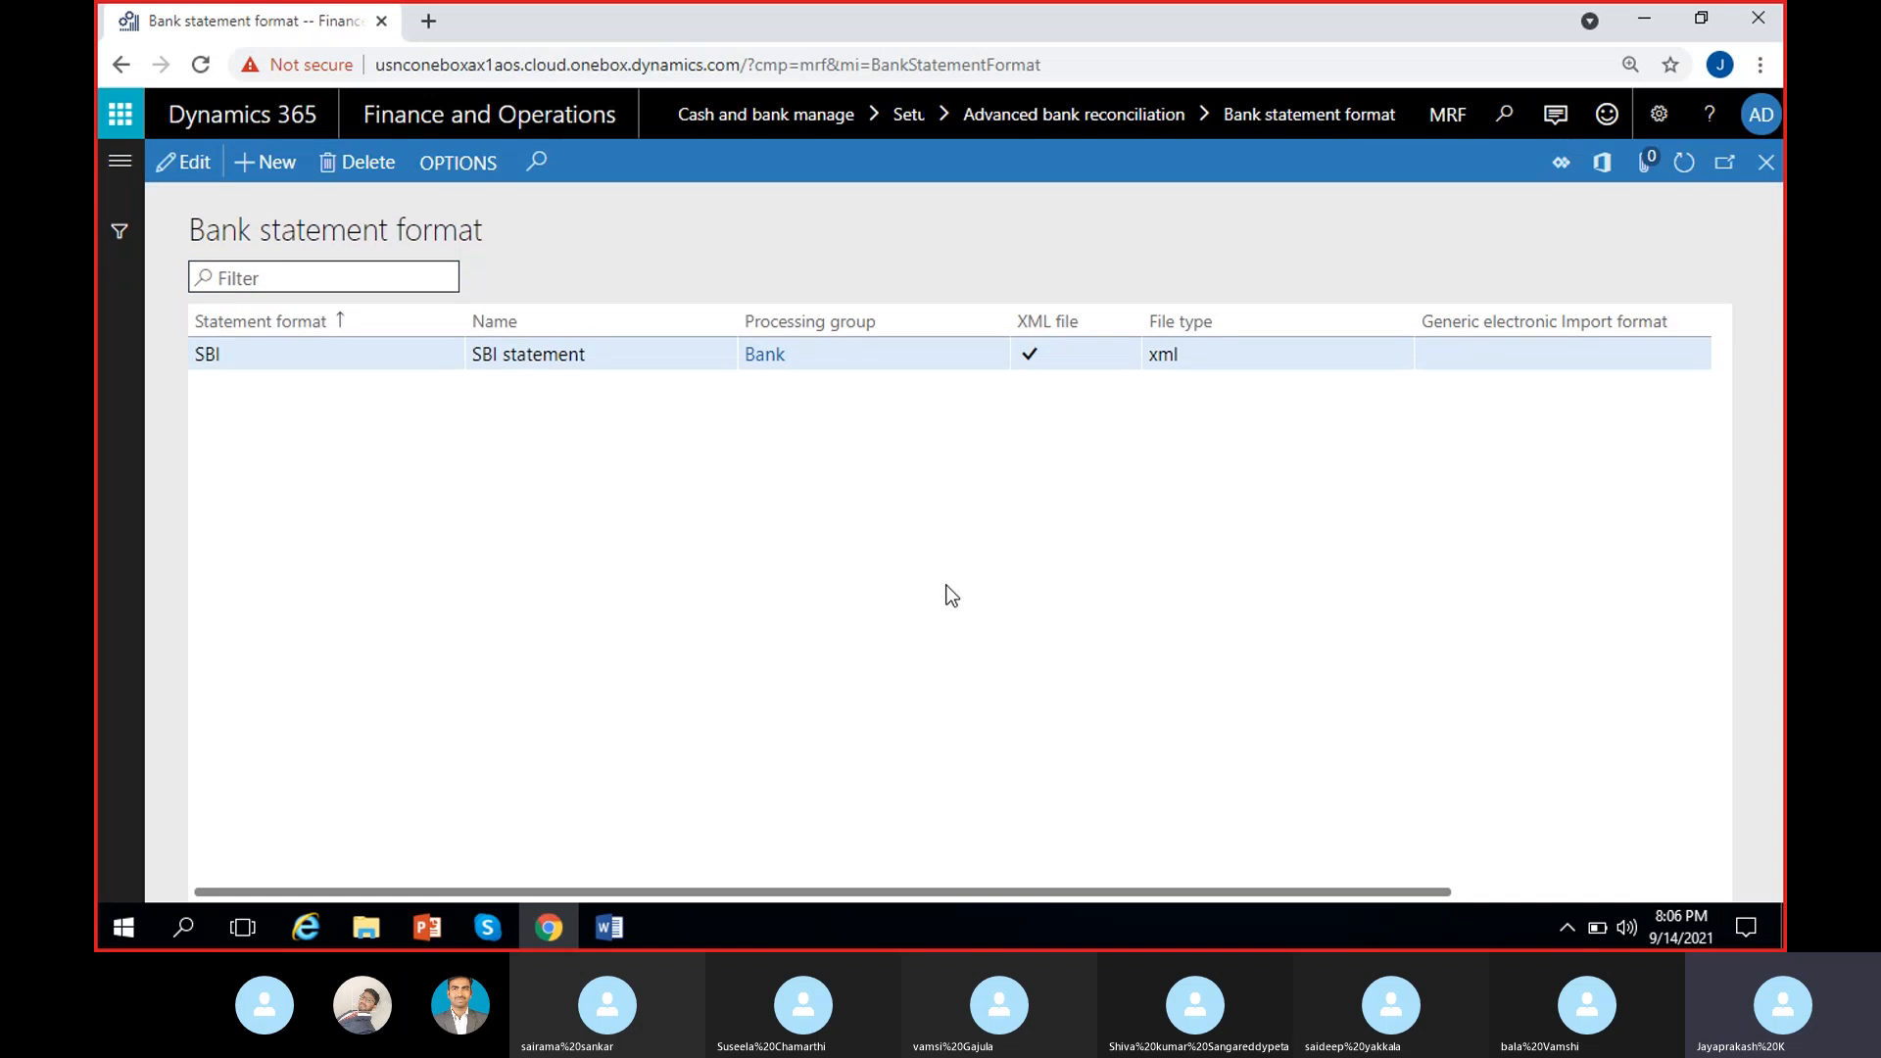
click(183, 163)
click(361, 356)
click(616, 360)
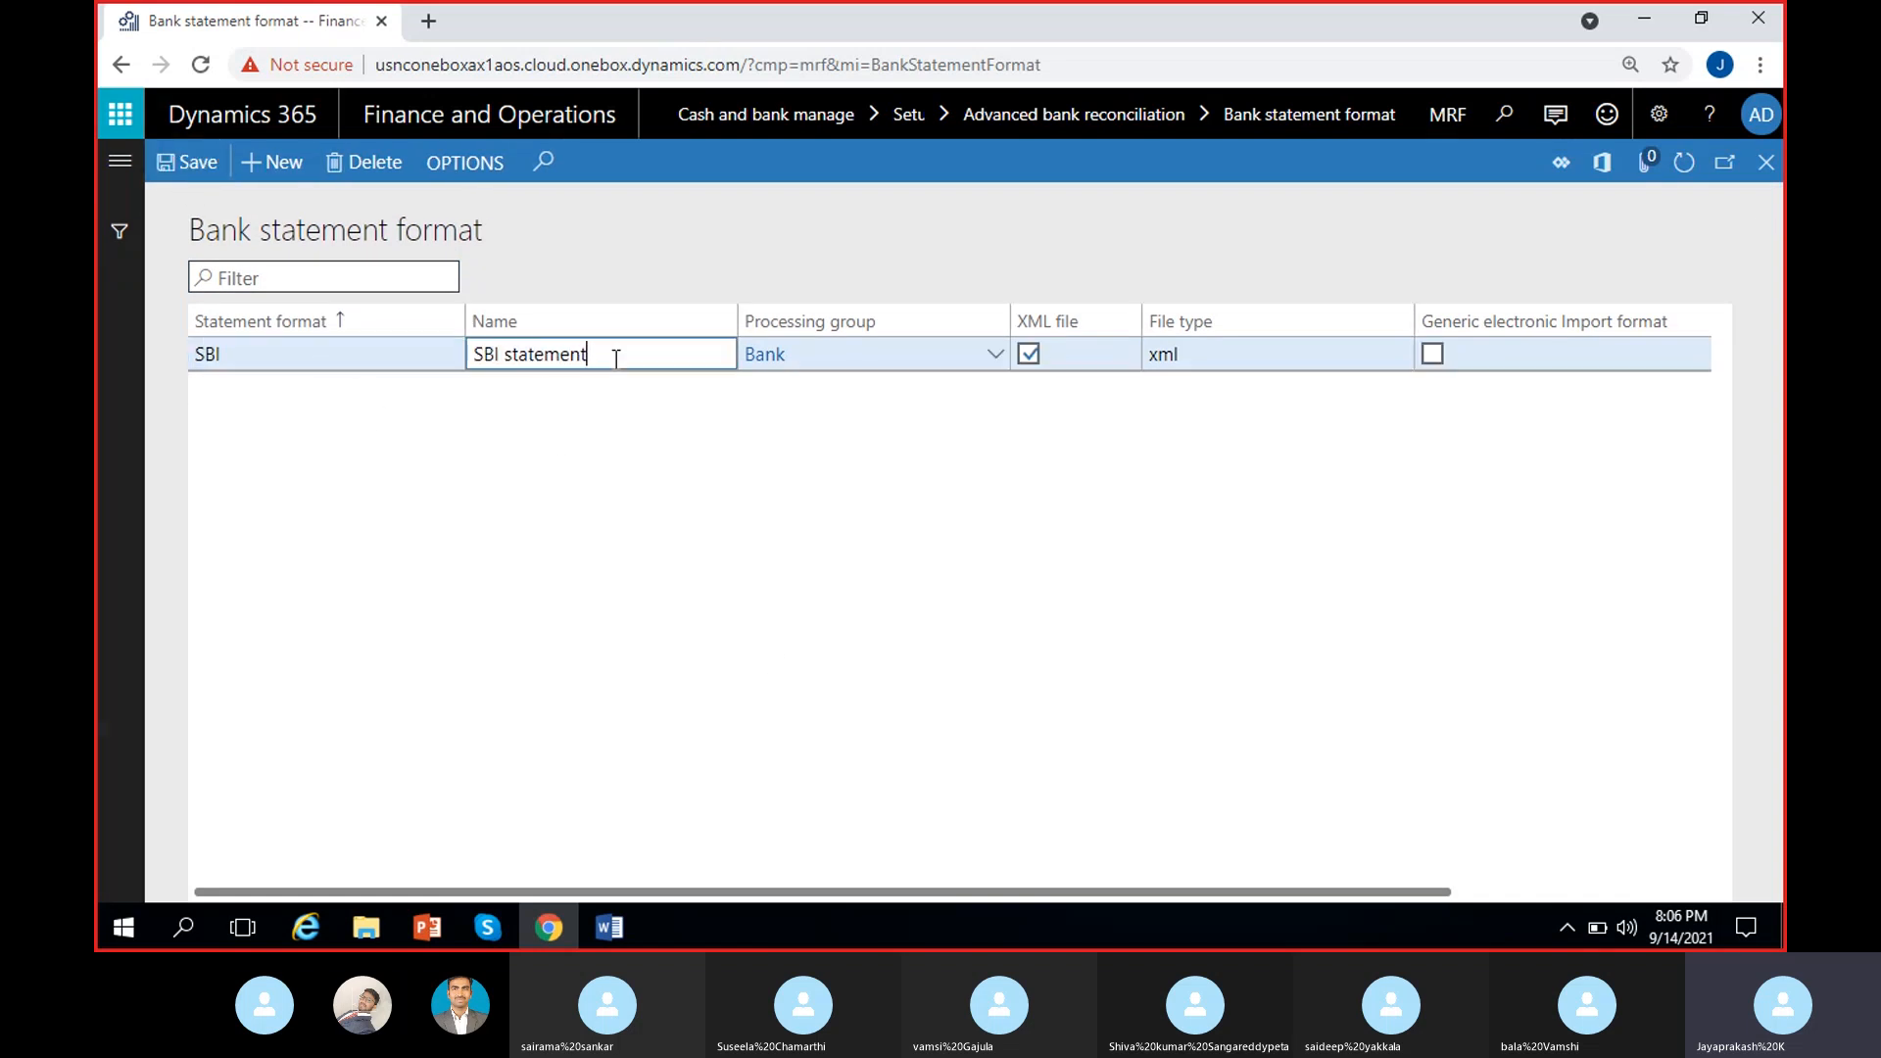
click(995, 362)
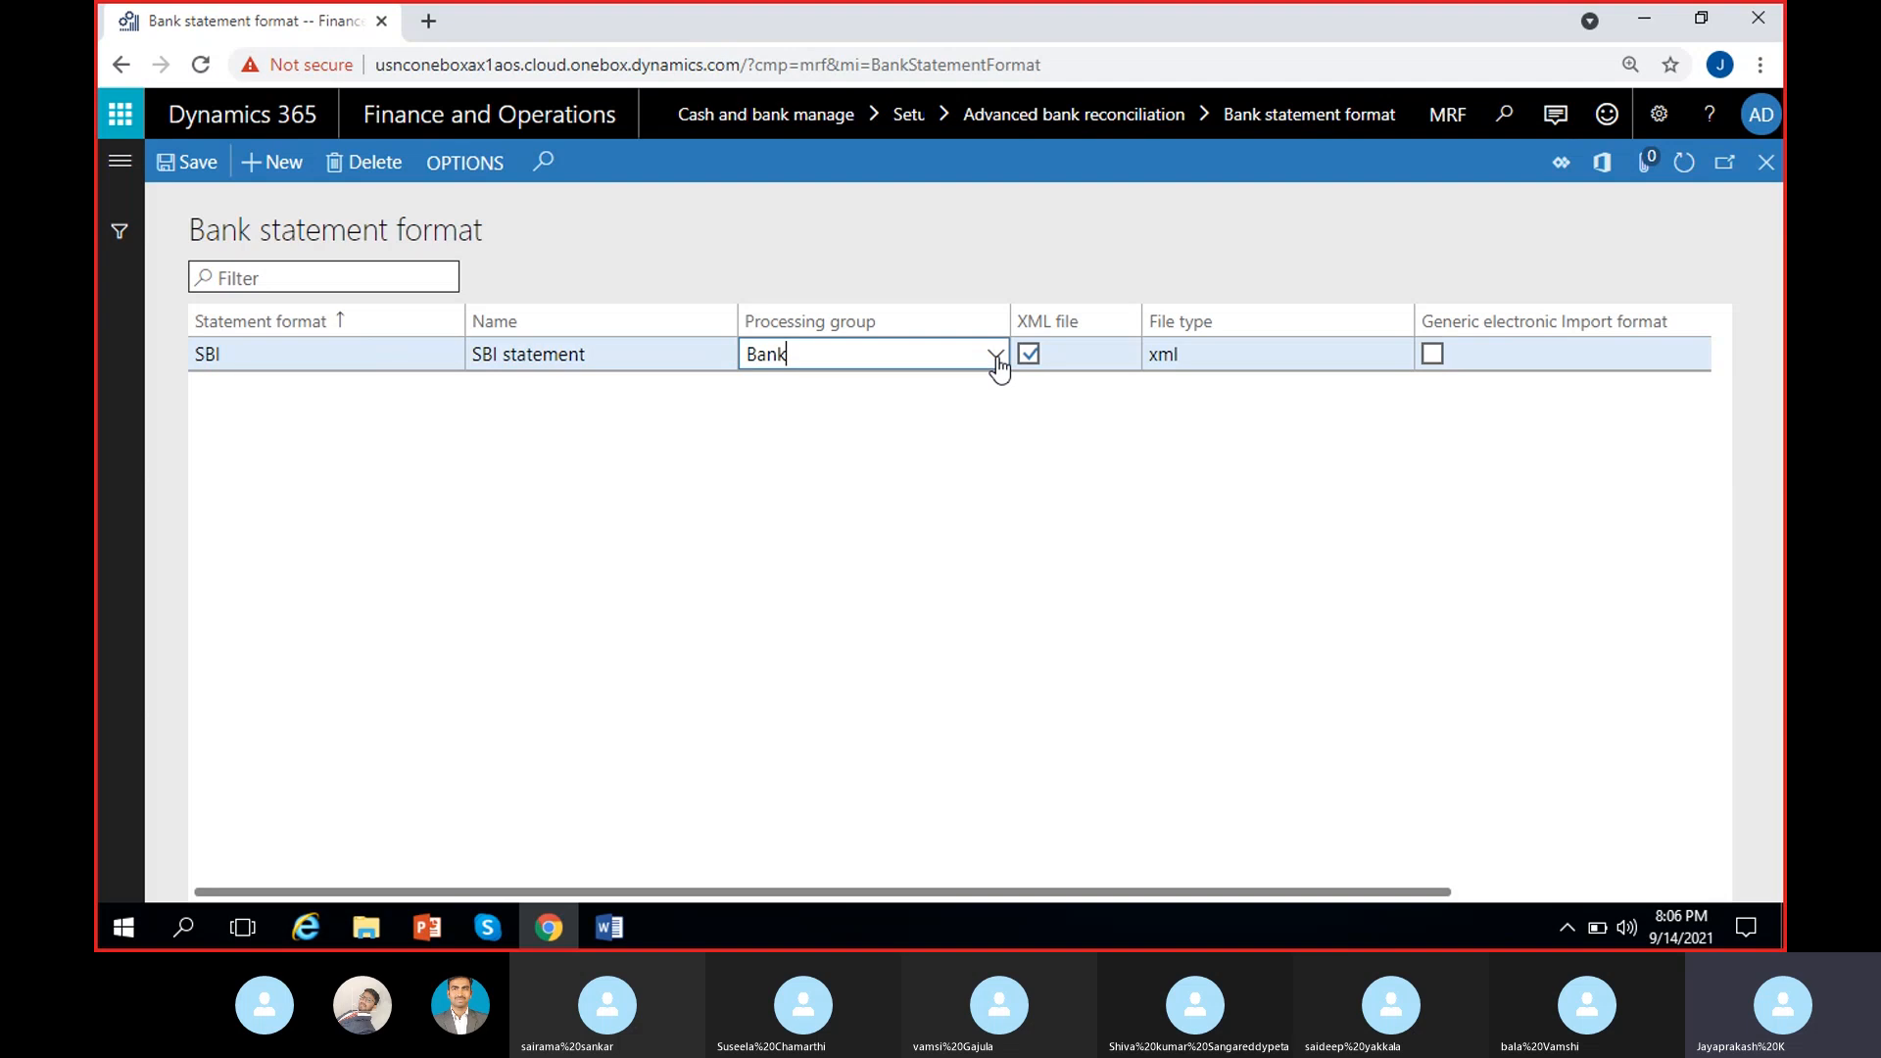
click(995, 358)
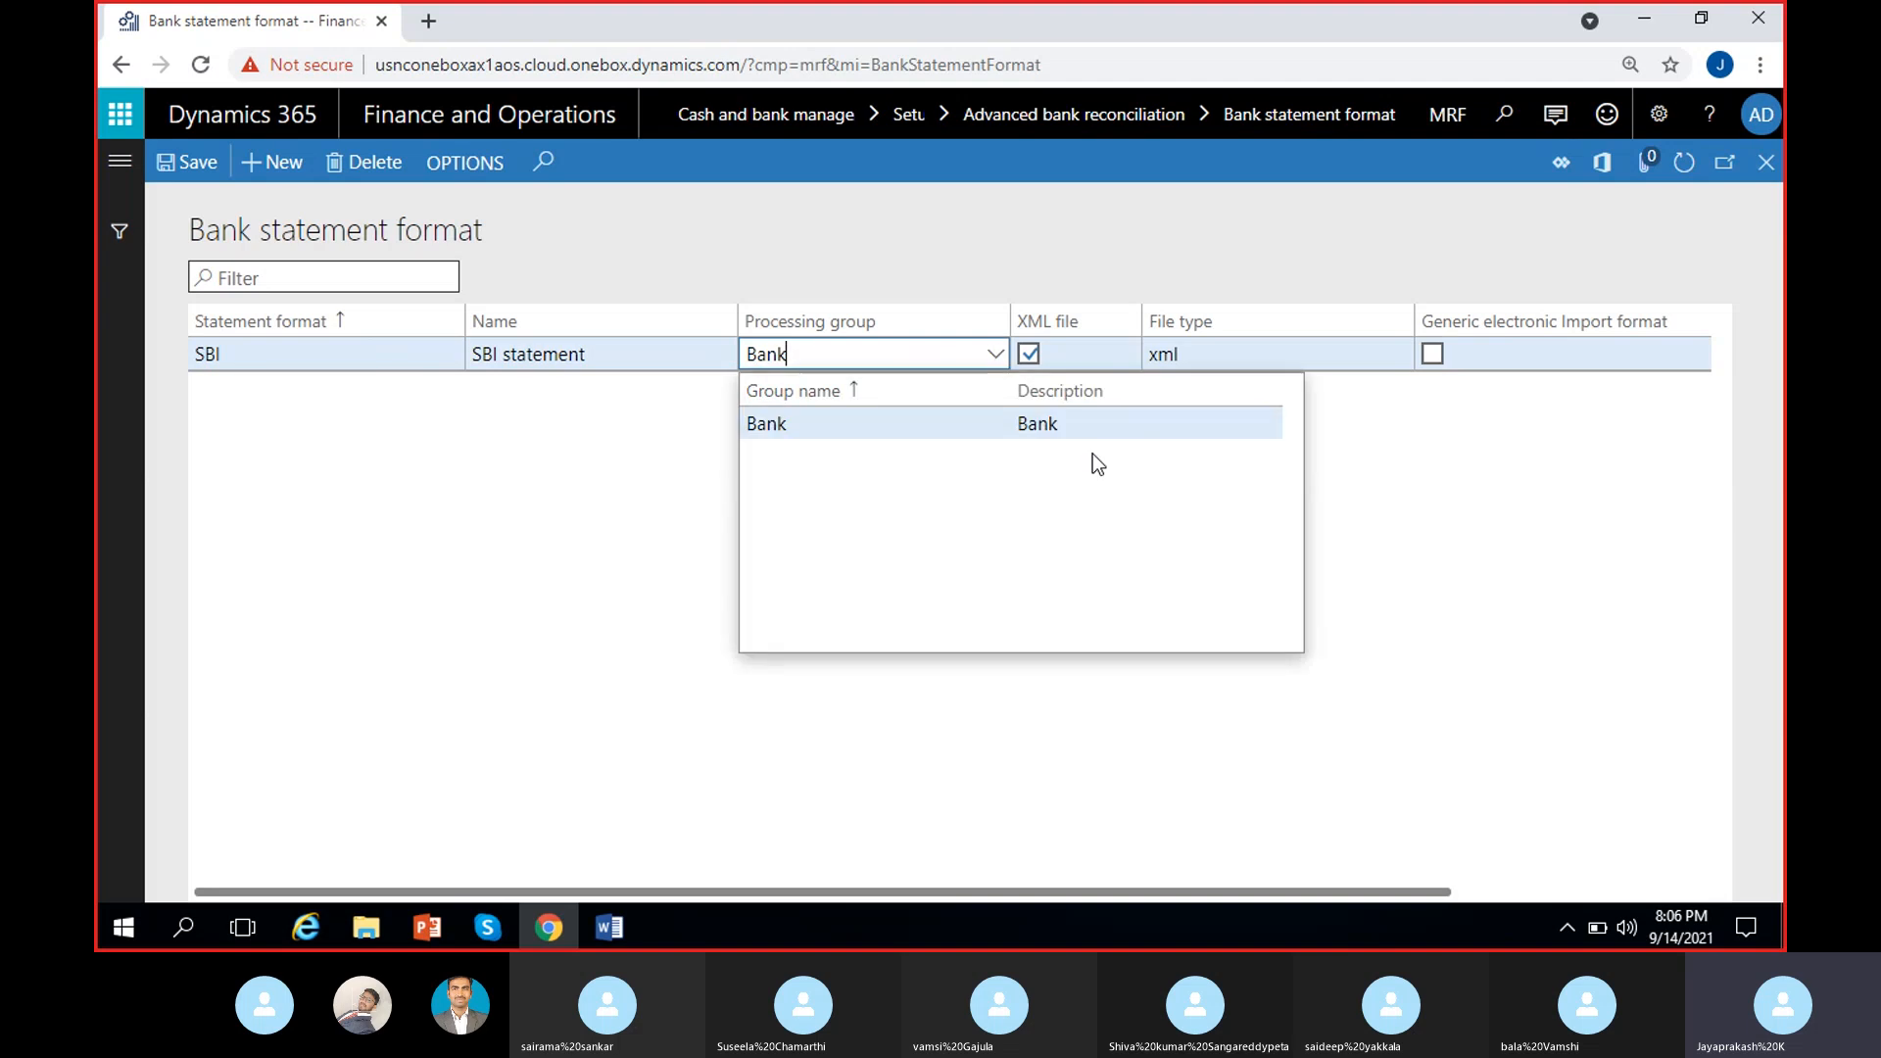
click(1295, 443)
click(1030, 355)
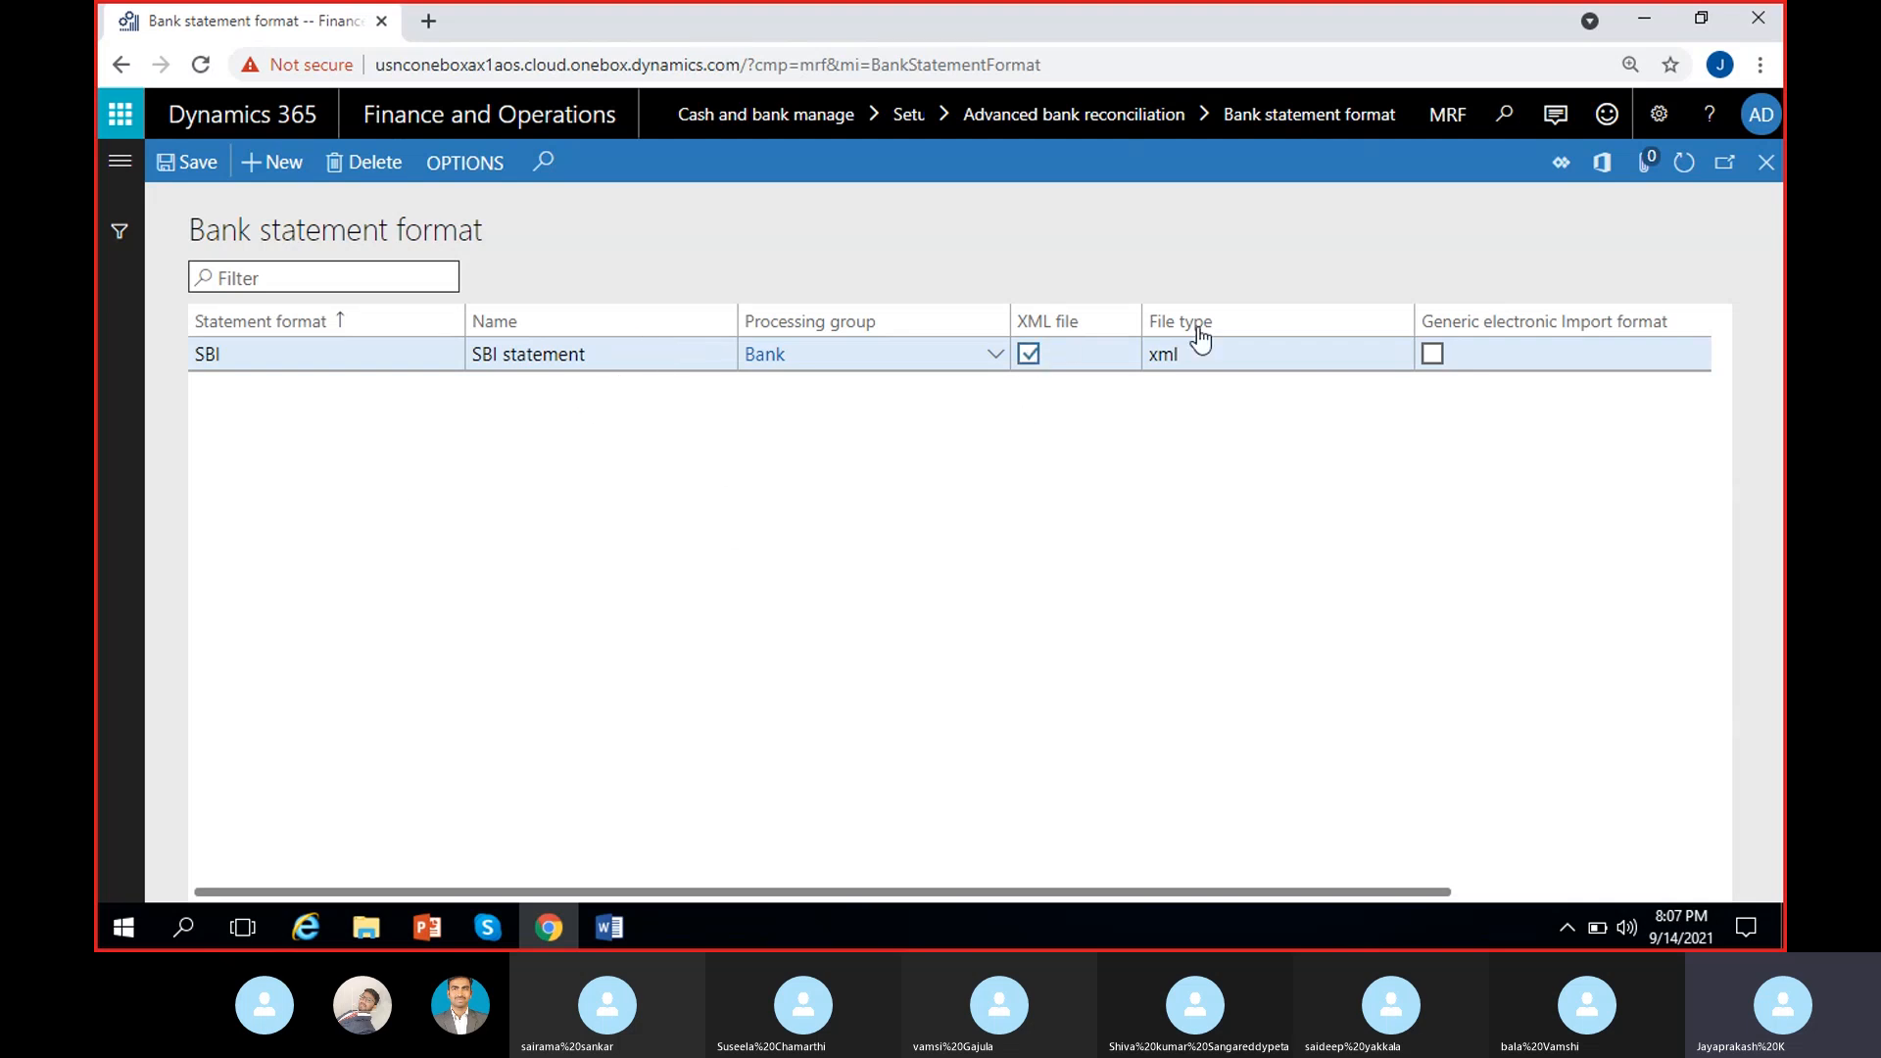
click(1221, 350)
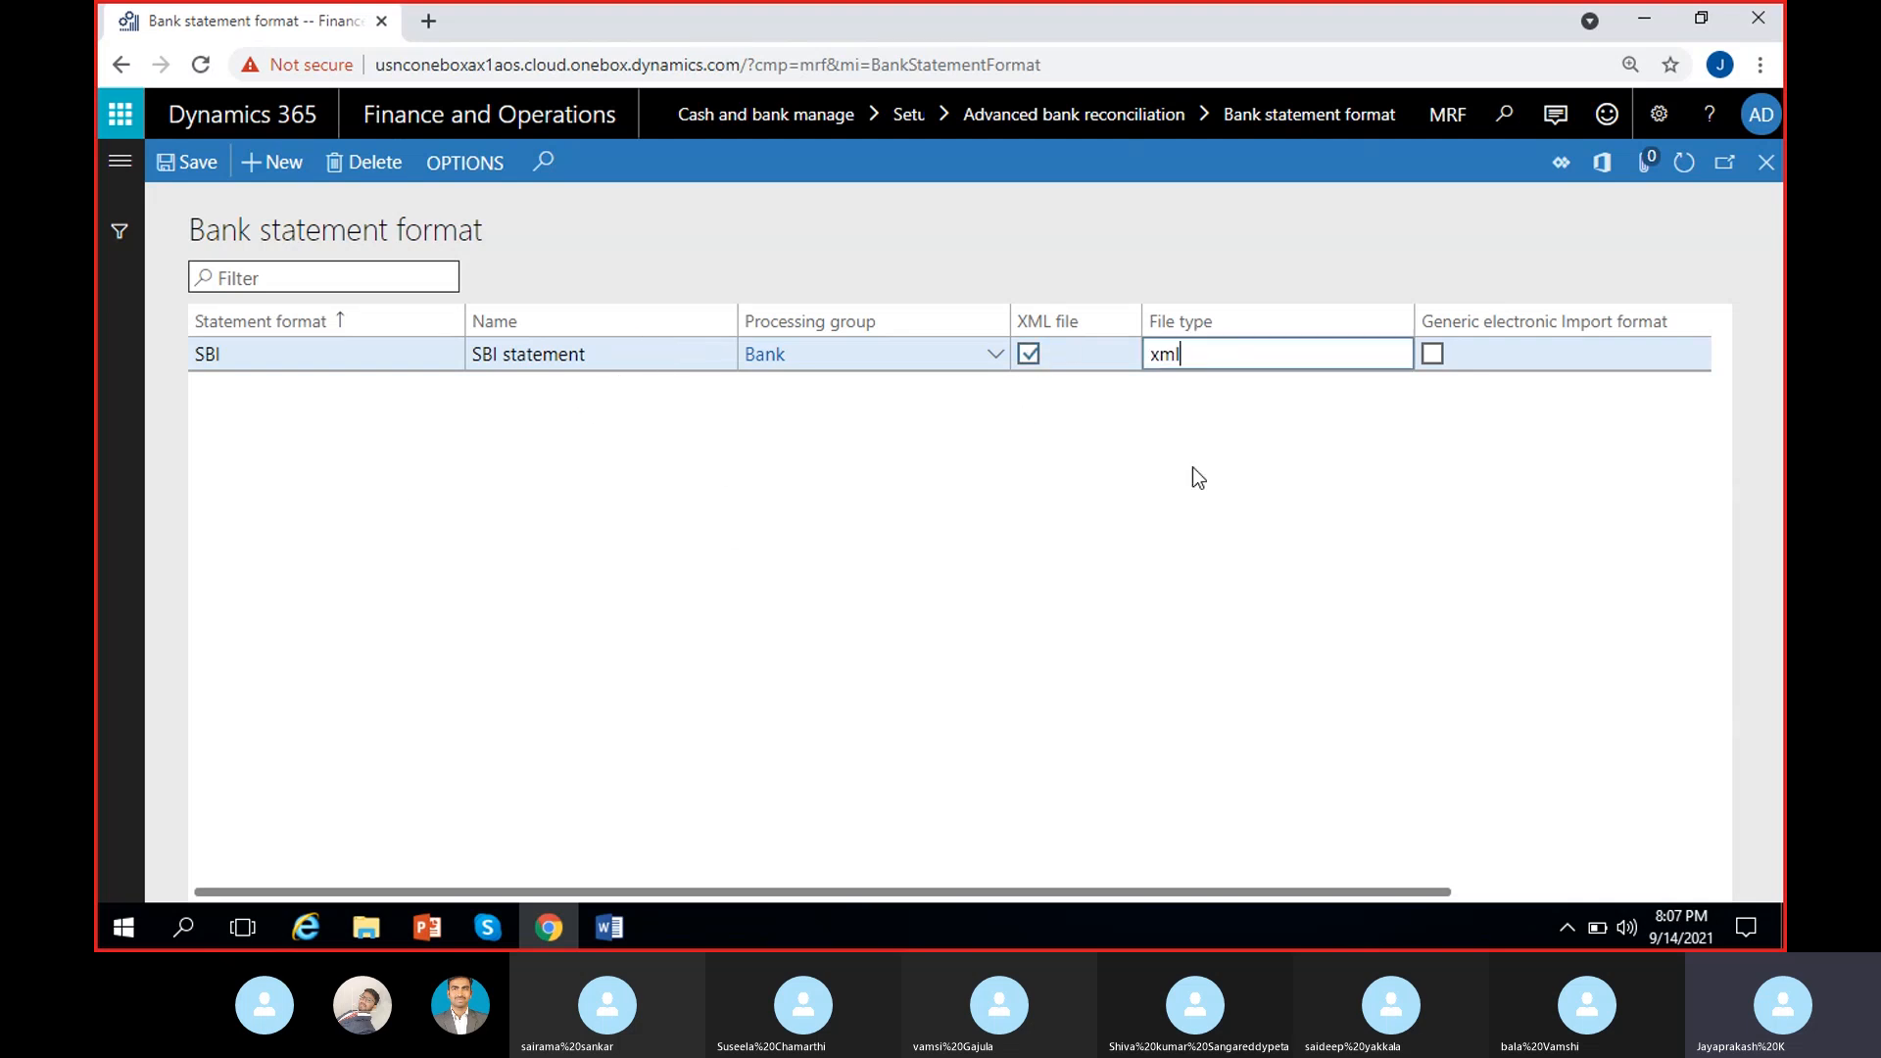
click(1044, 533)
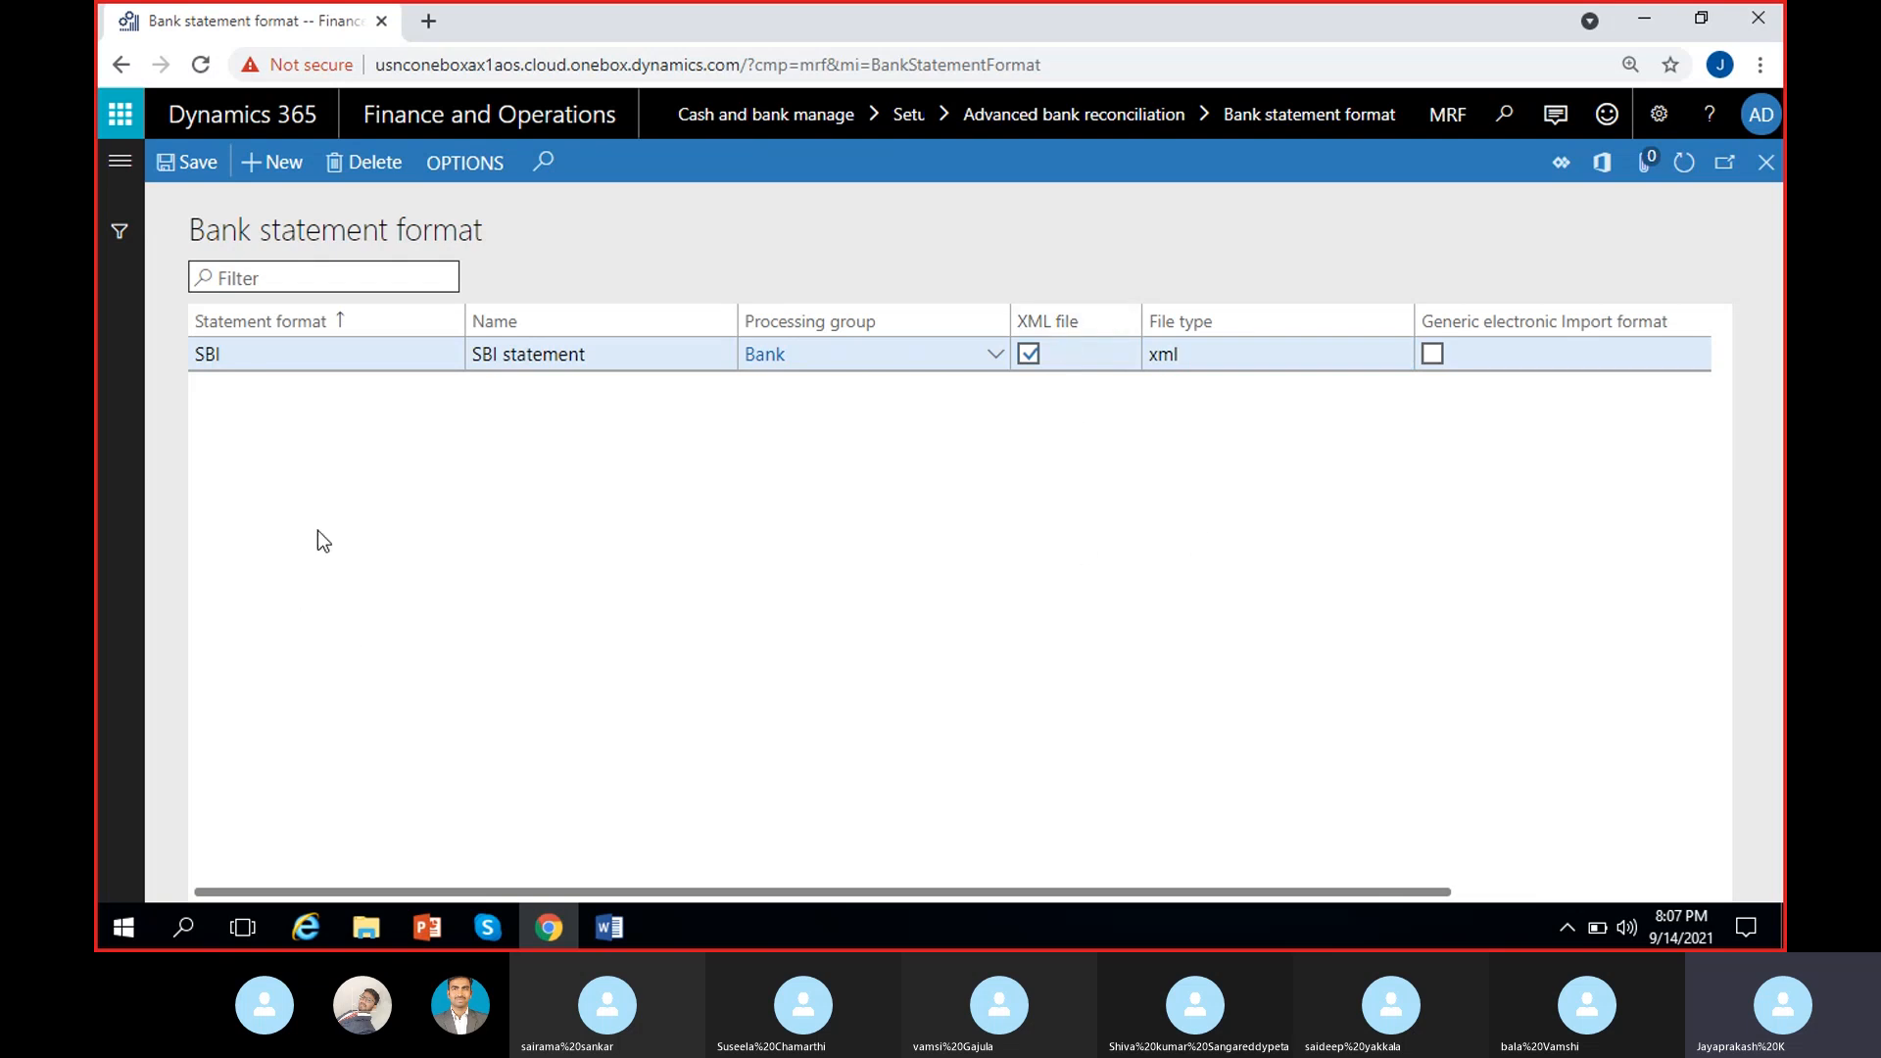
- Open Transaction code mapping in the advanced bank reconciliation setup and create a mapping record for bank account SBI-1
click(119, 162)
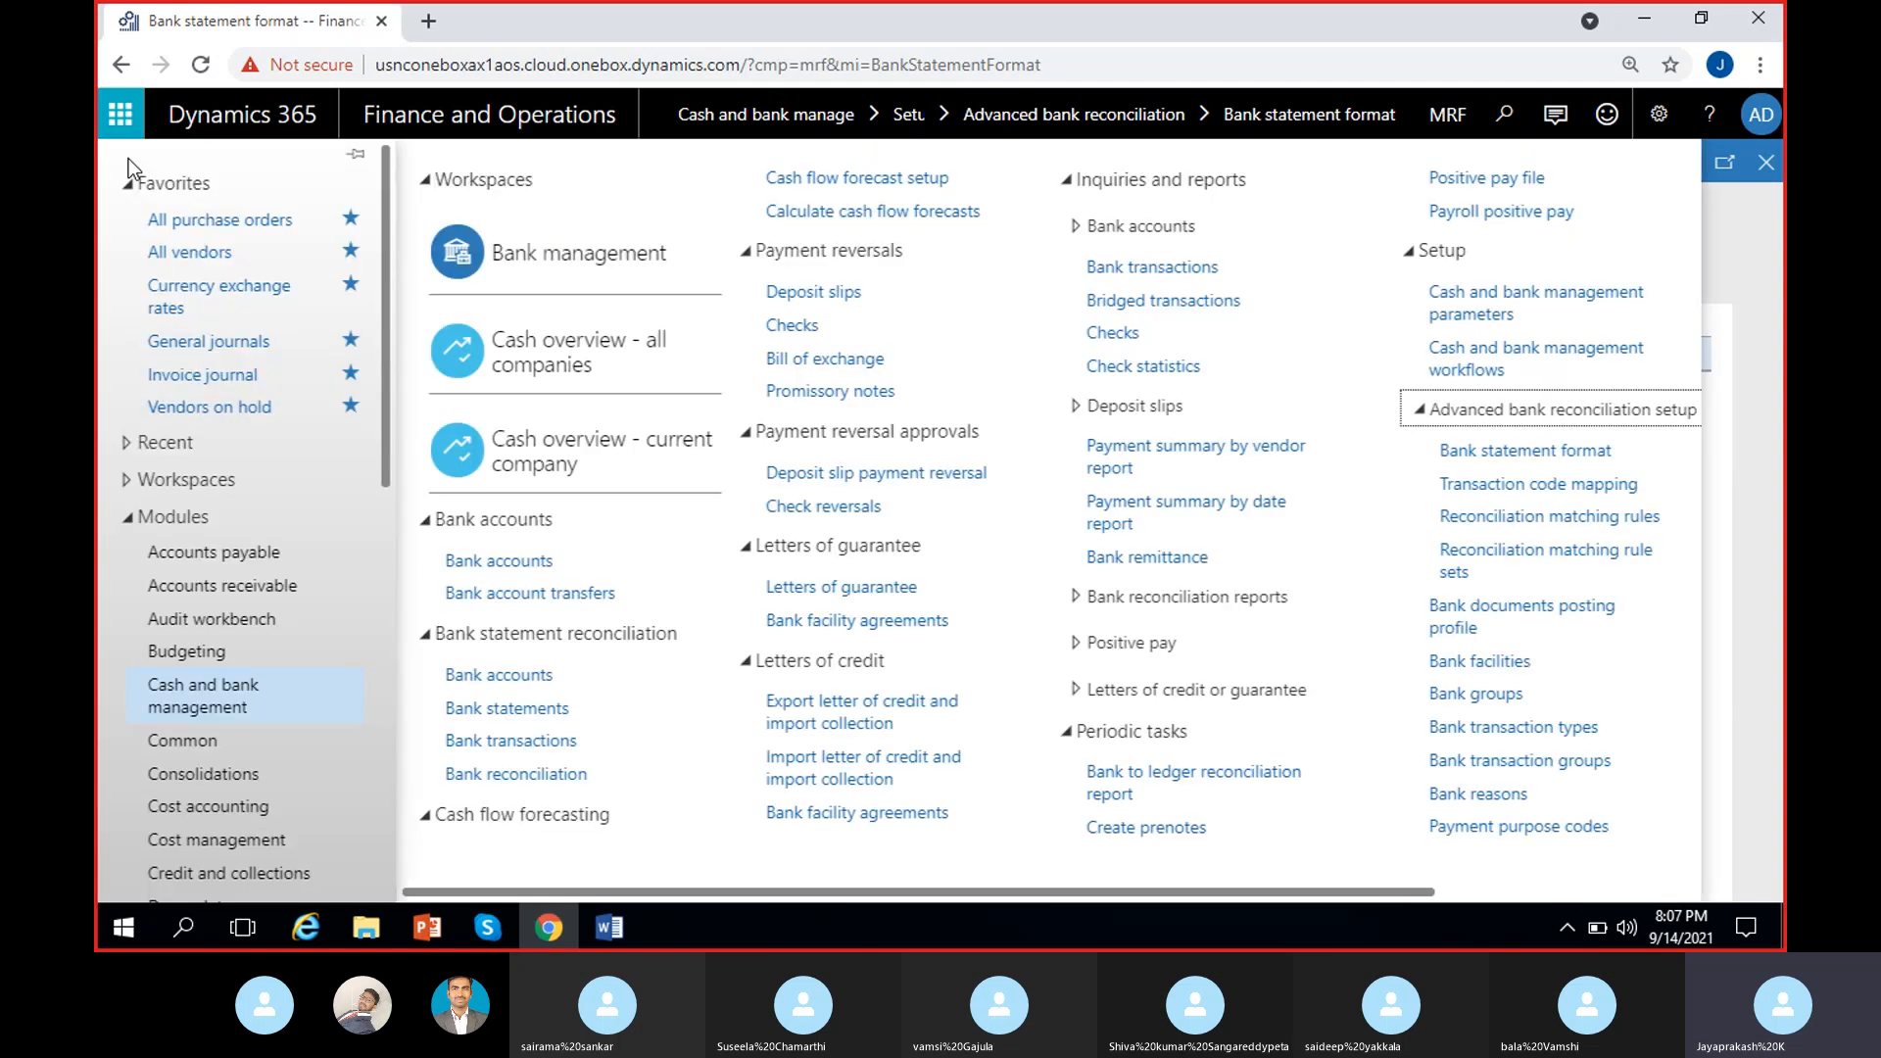
click(1563, 488)
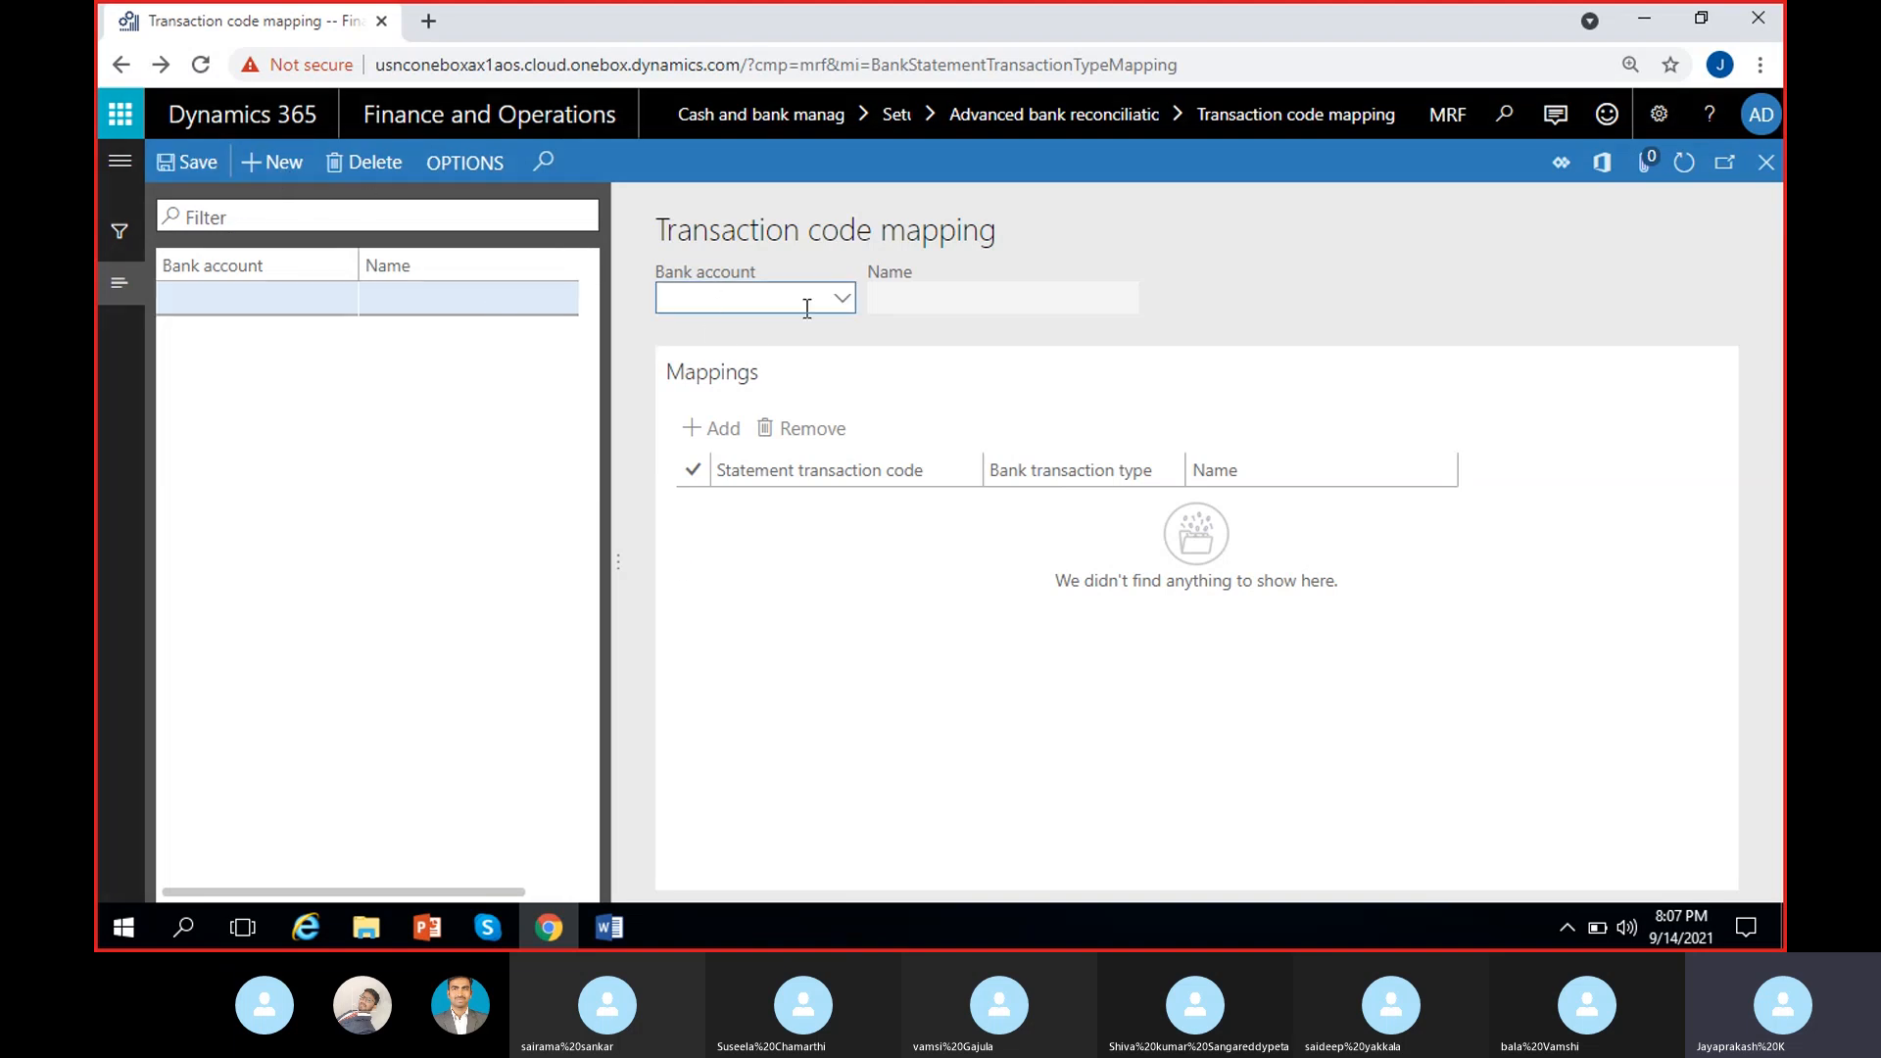
click(844, 300)
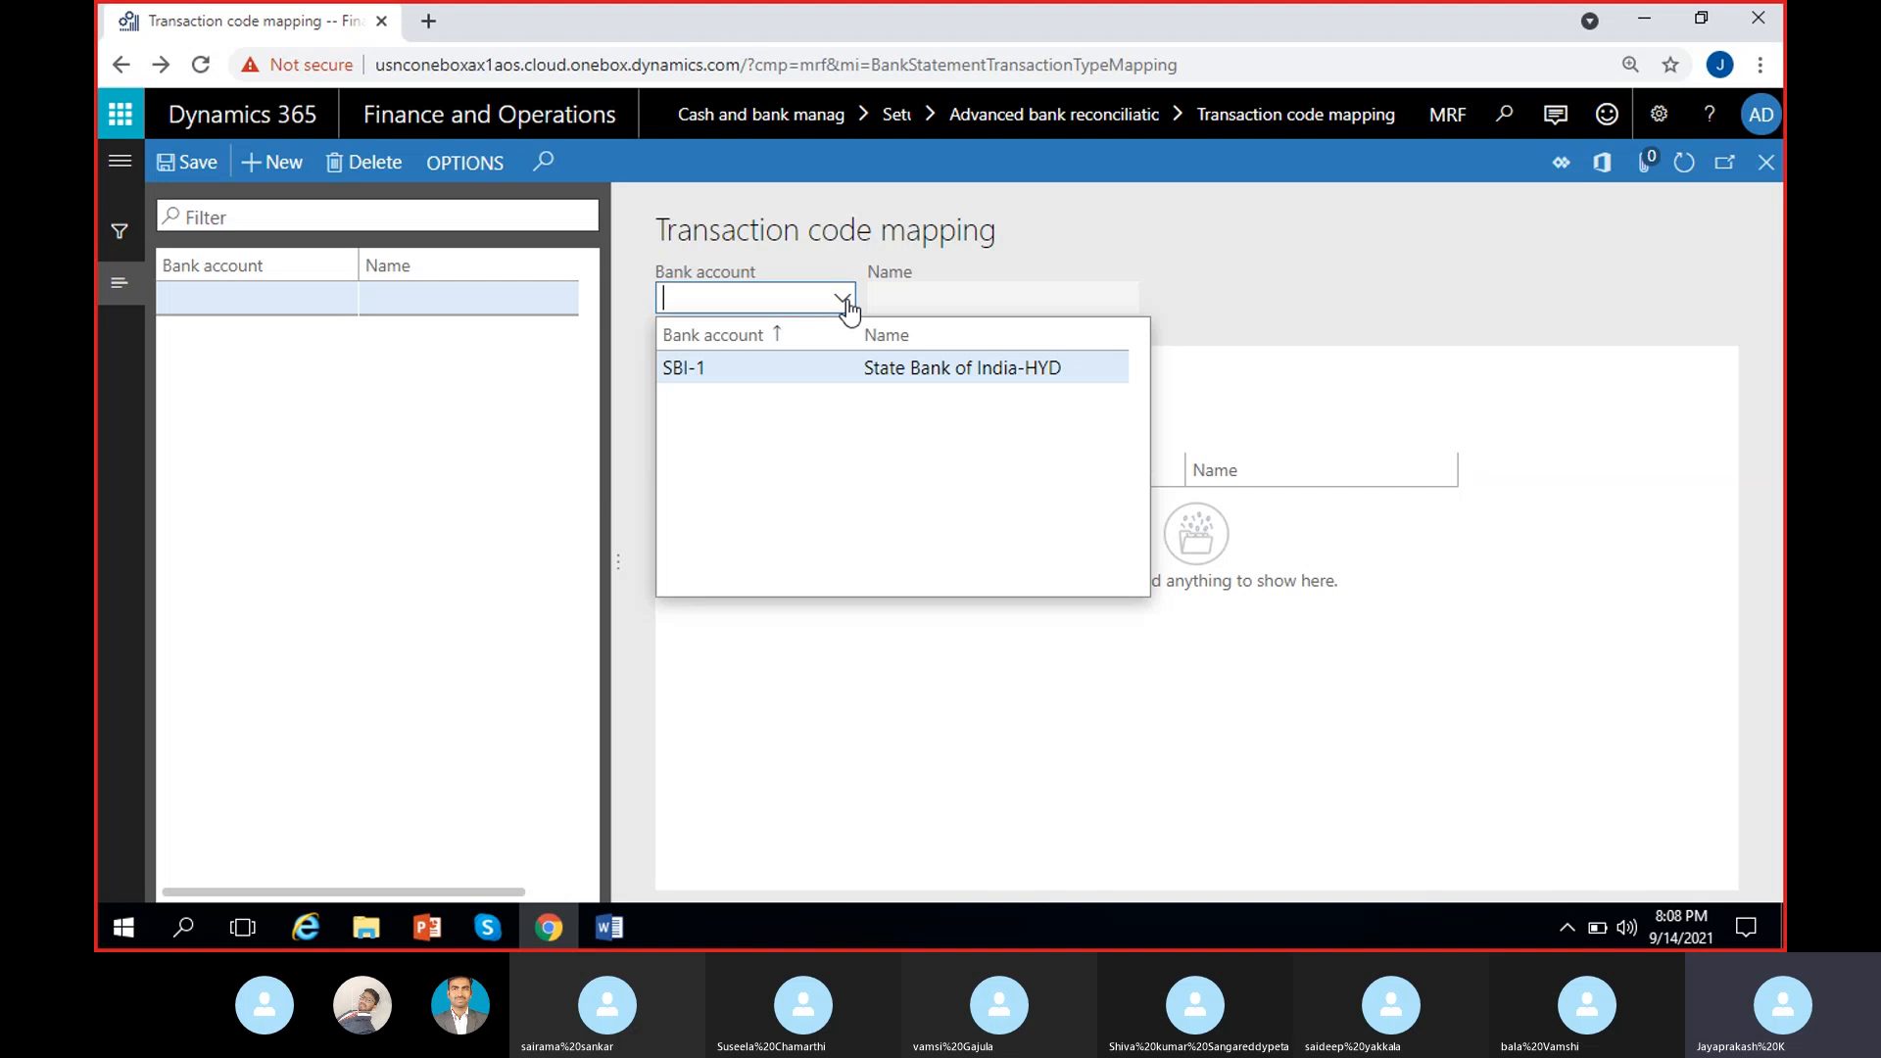
click(766, 364)
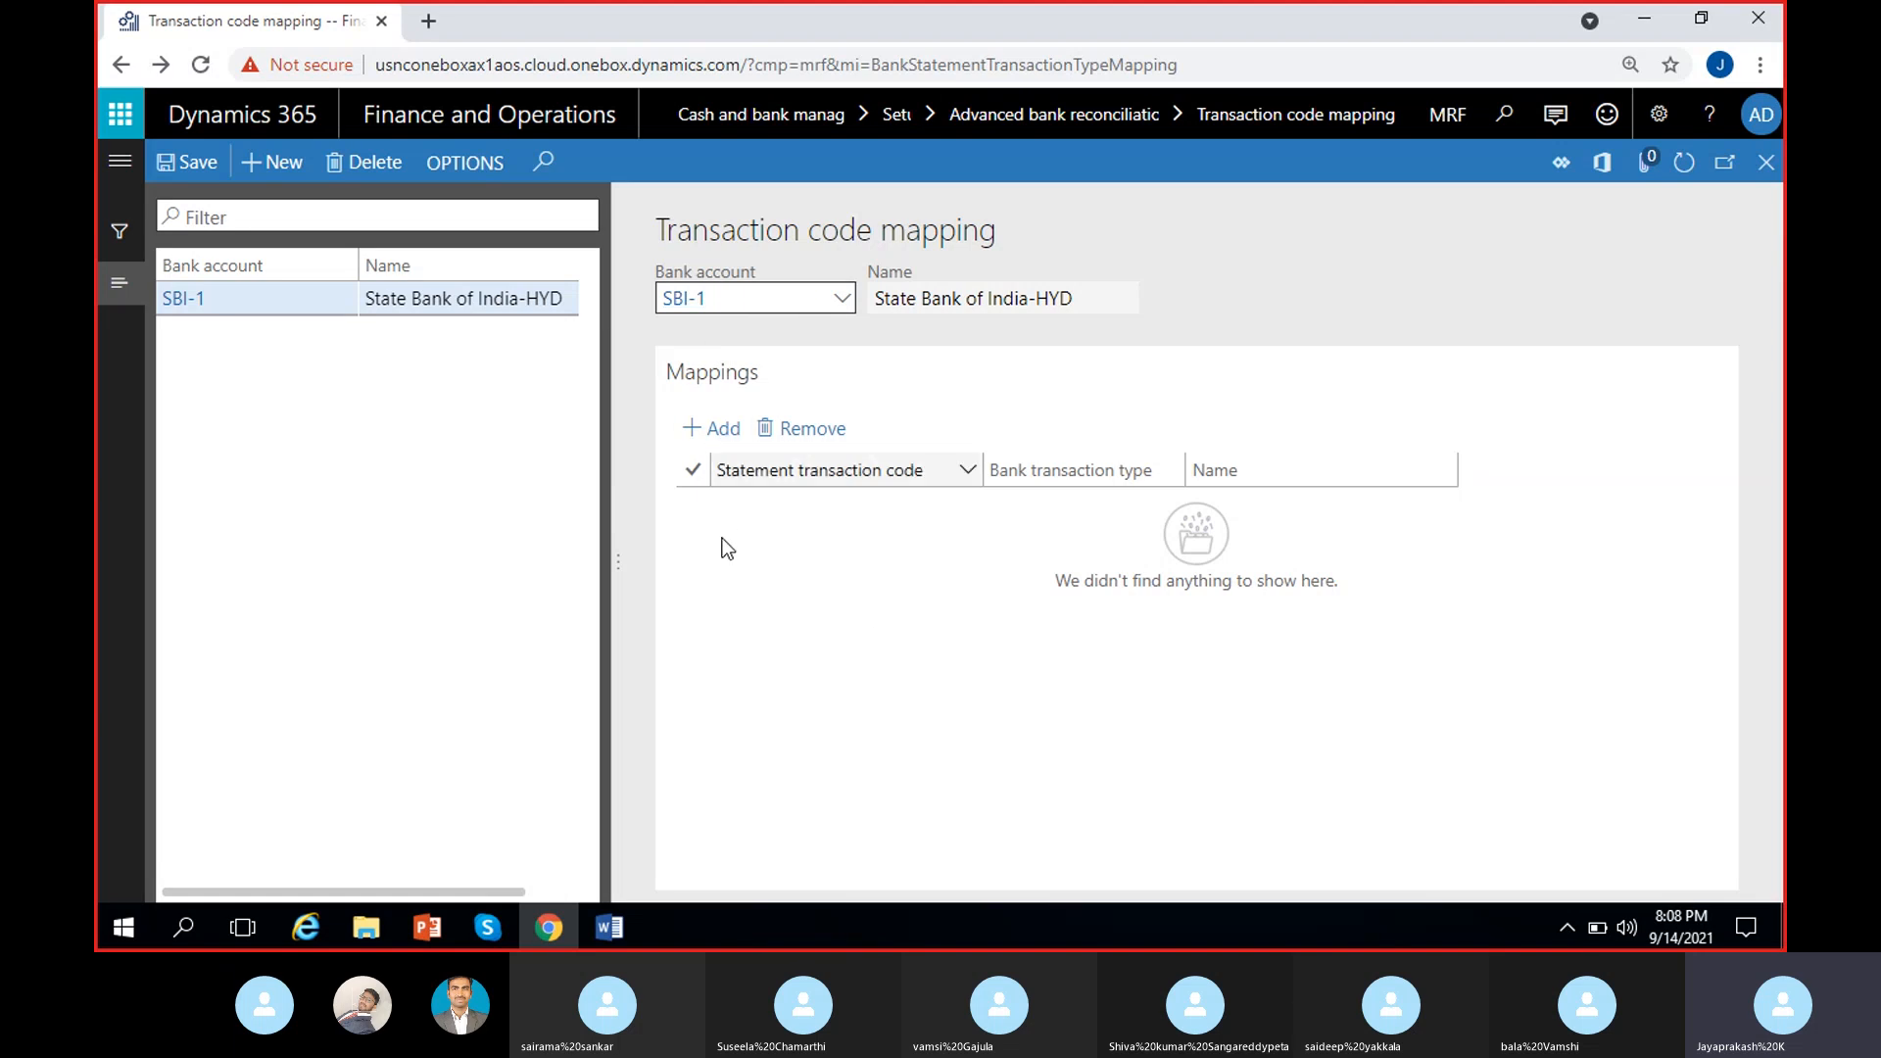
- Add a mapping line linking statement transaction code CD to bank transaction type 01, Cash deposit
click(709, 431)
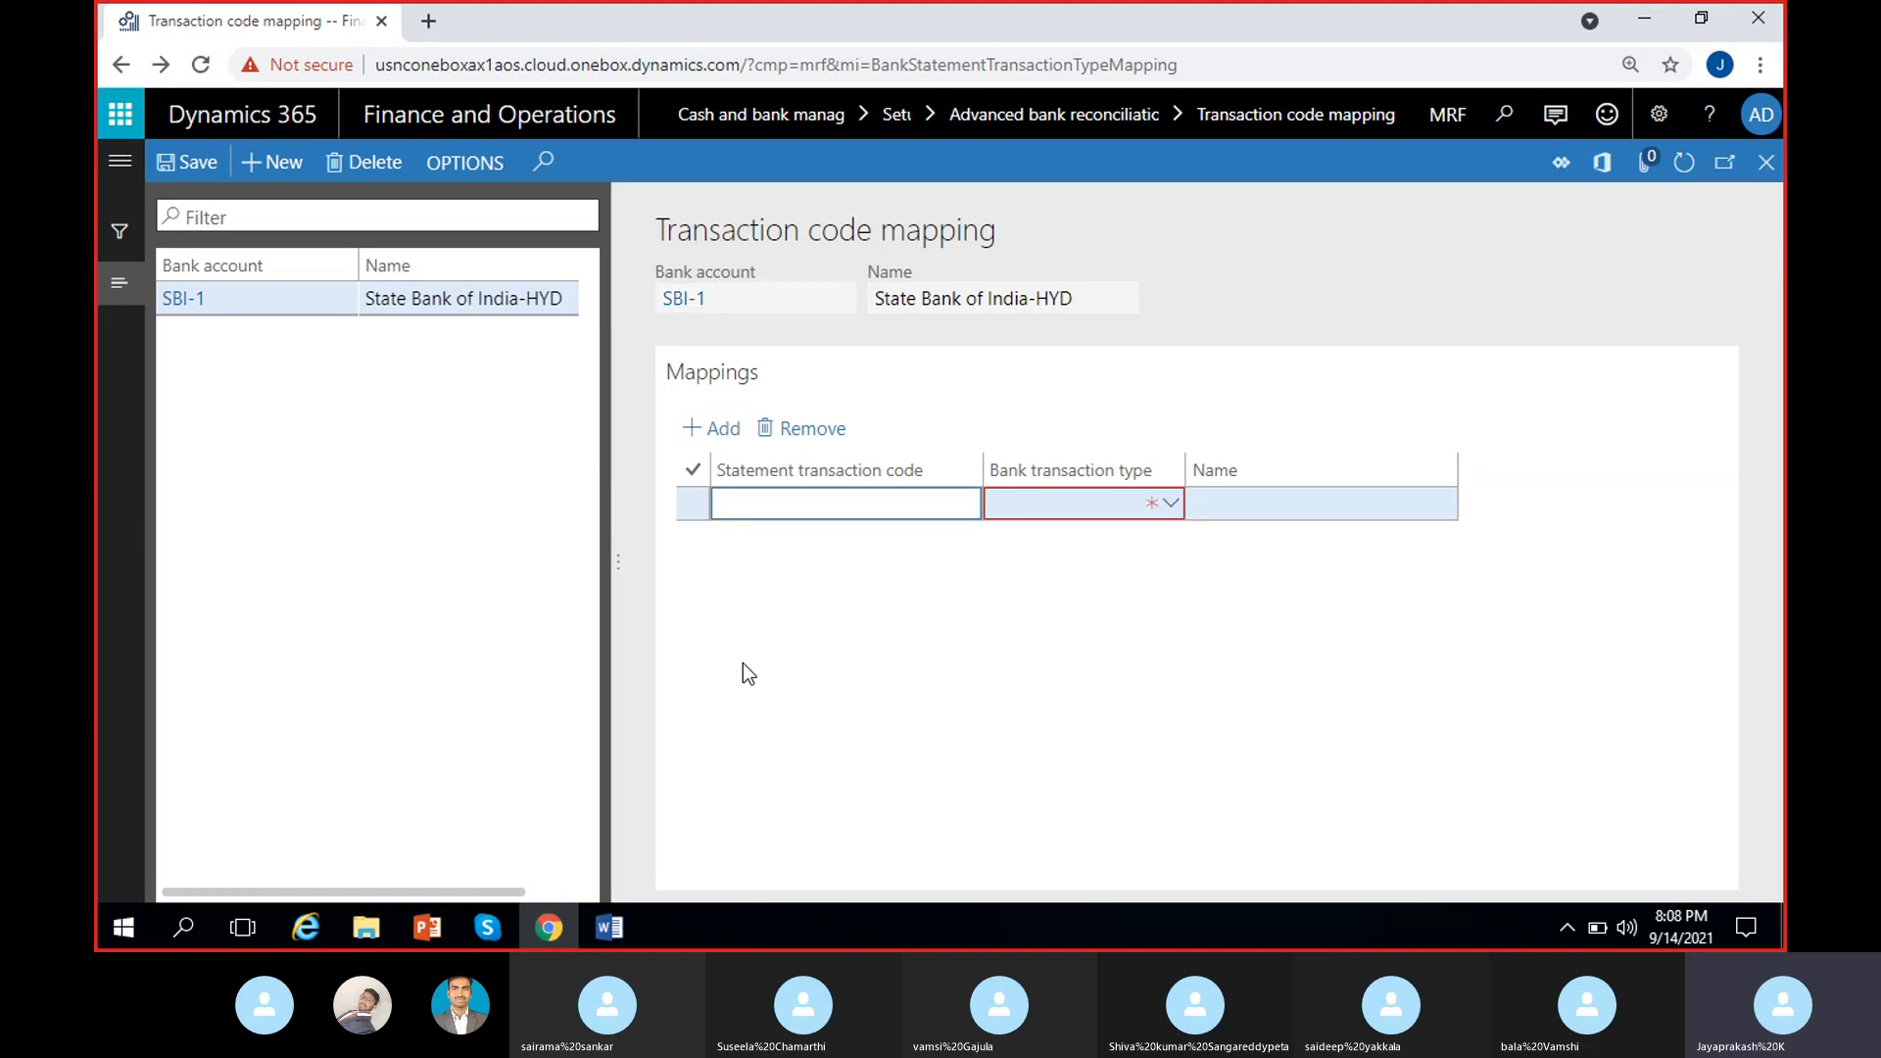
click(1173, 505)
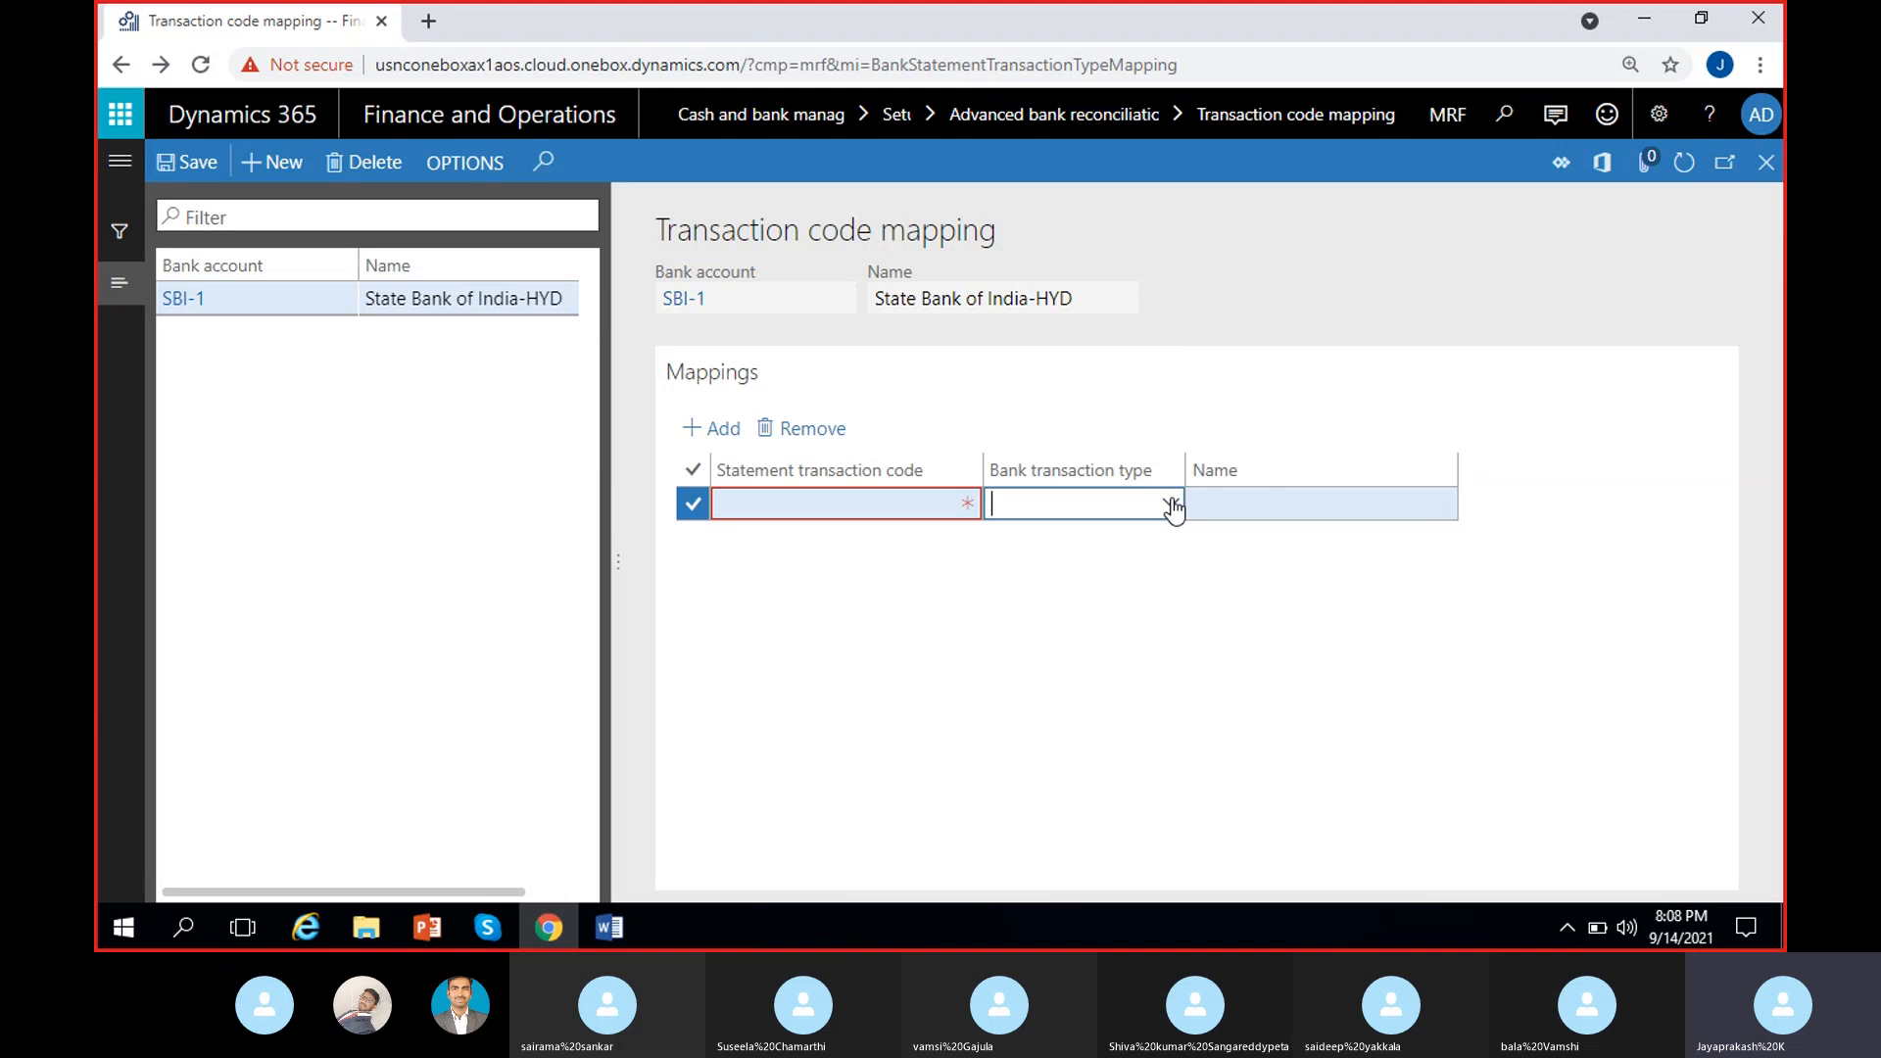
click(1173, 505)
click(1214, 572)
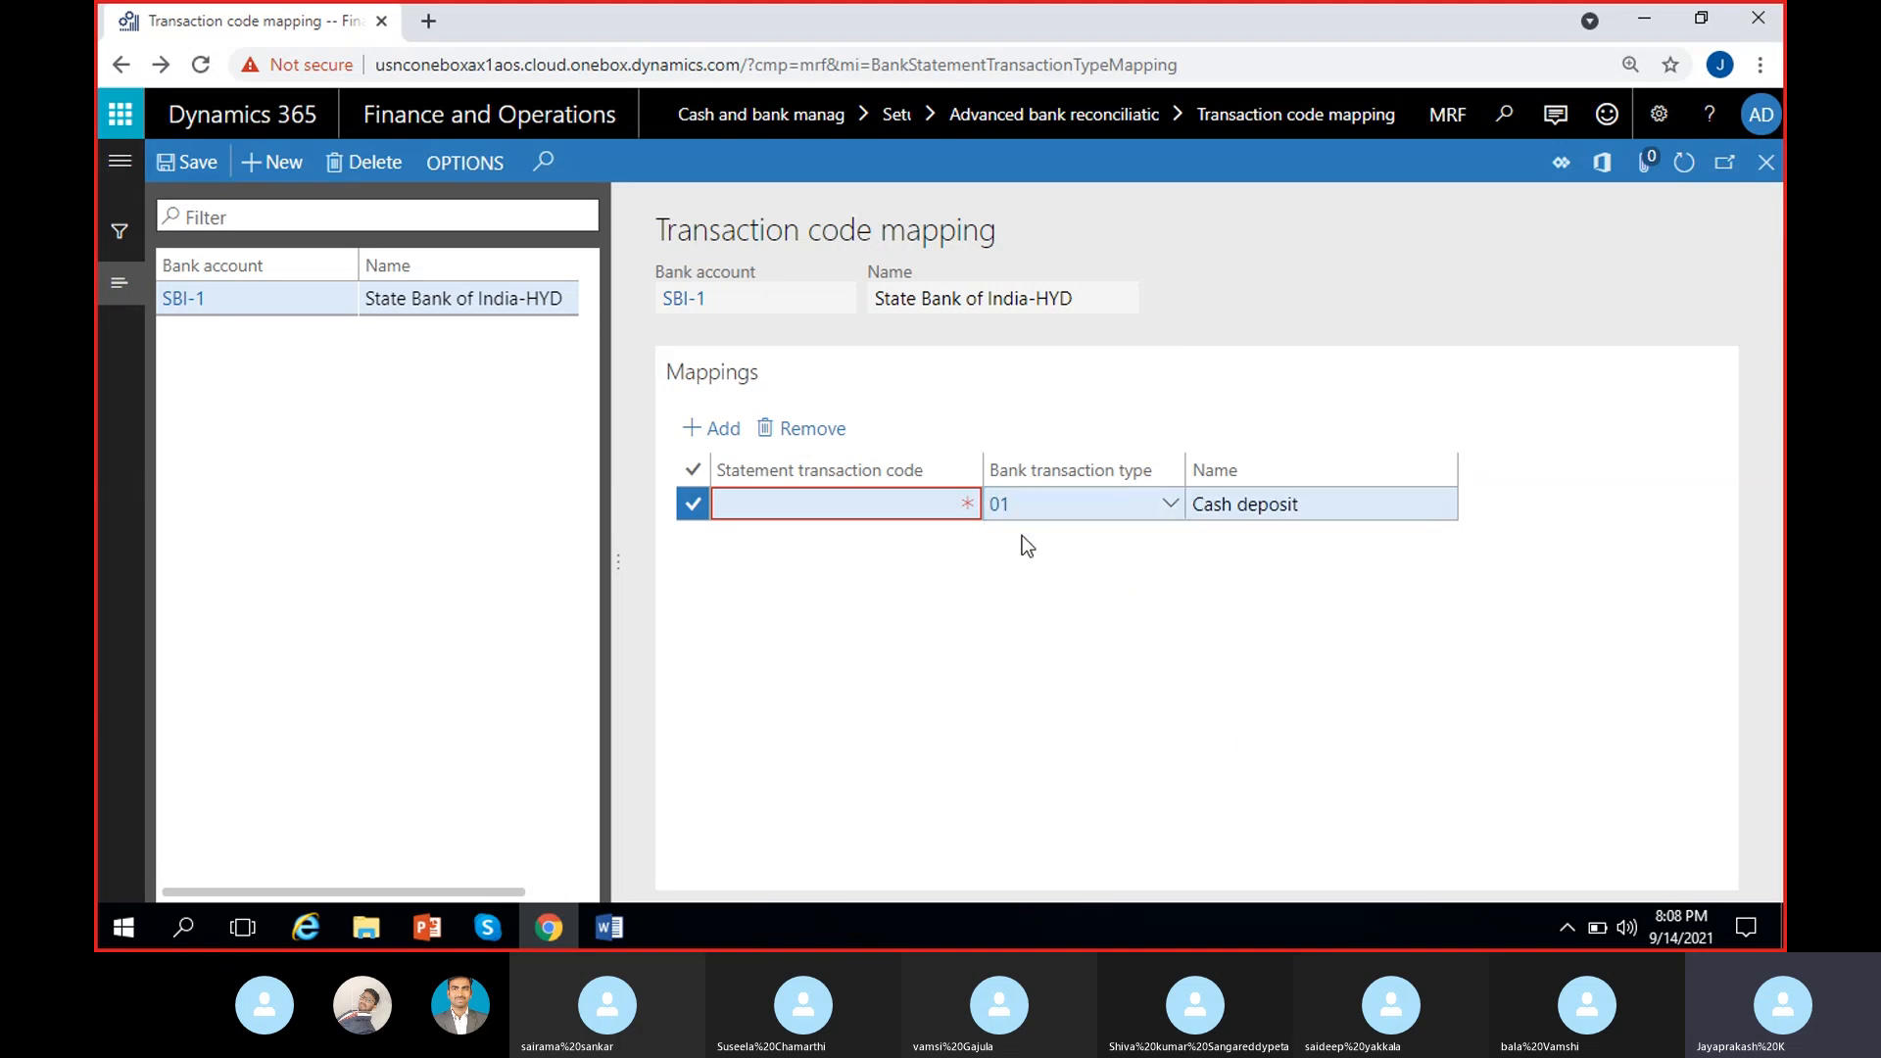
click(894, 503)
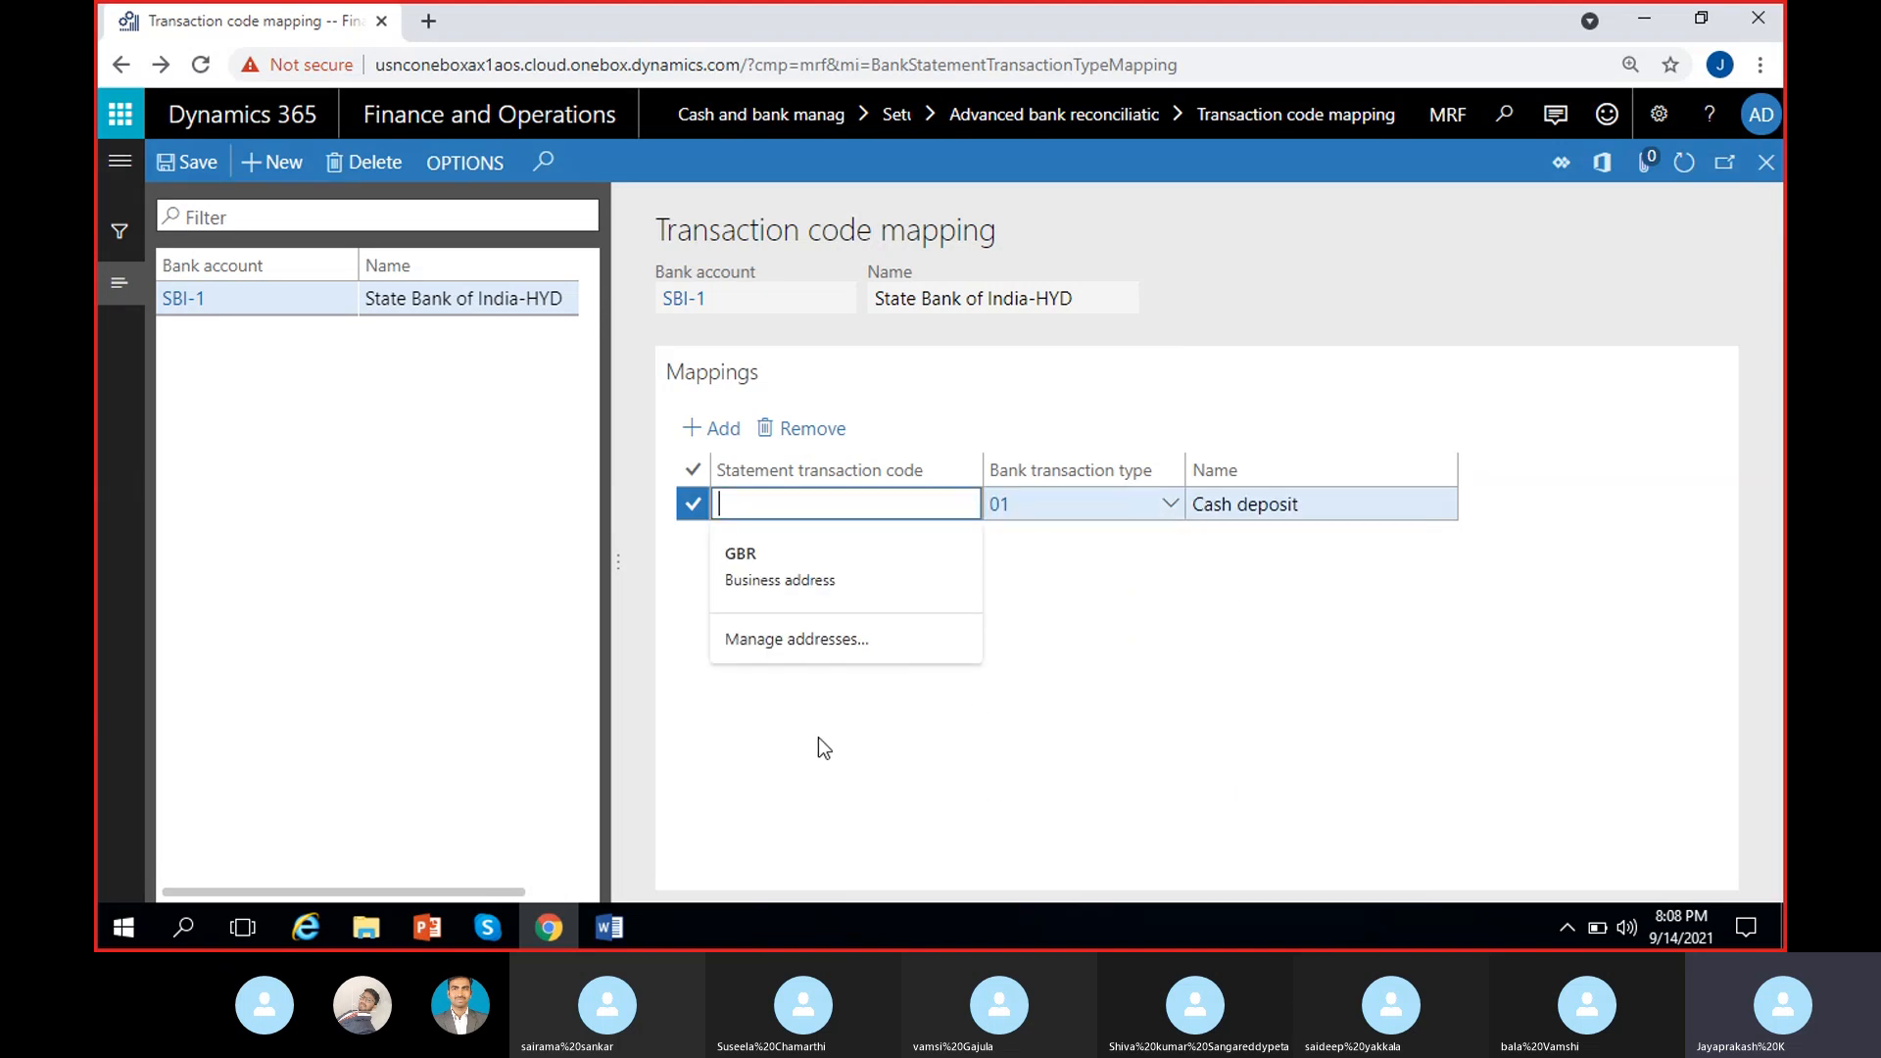
text(C)
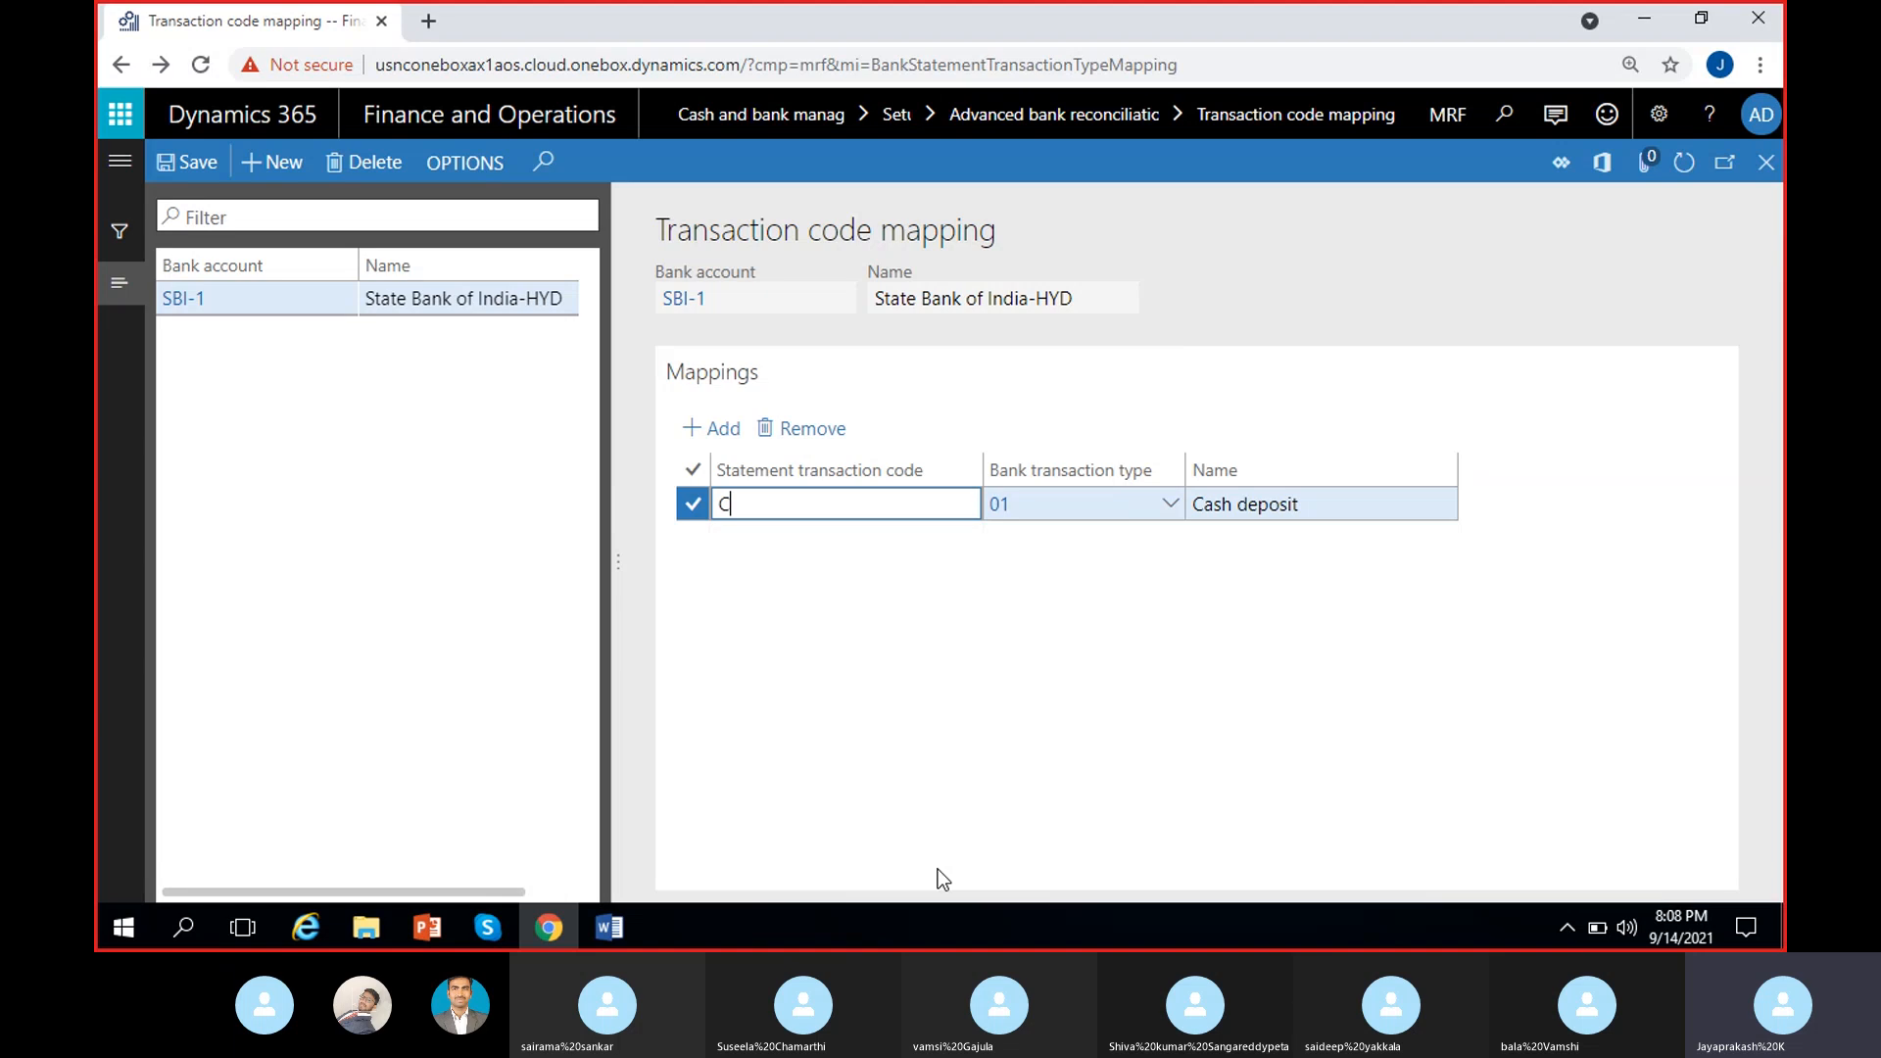
text(D)
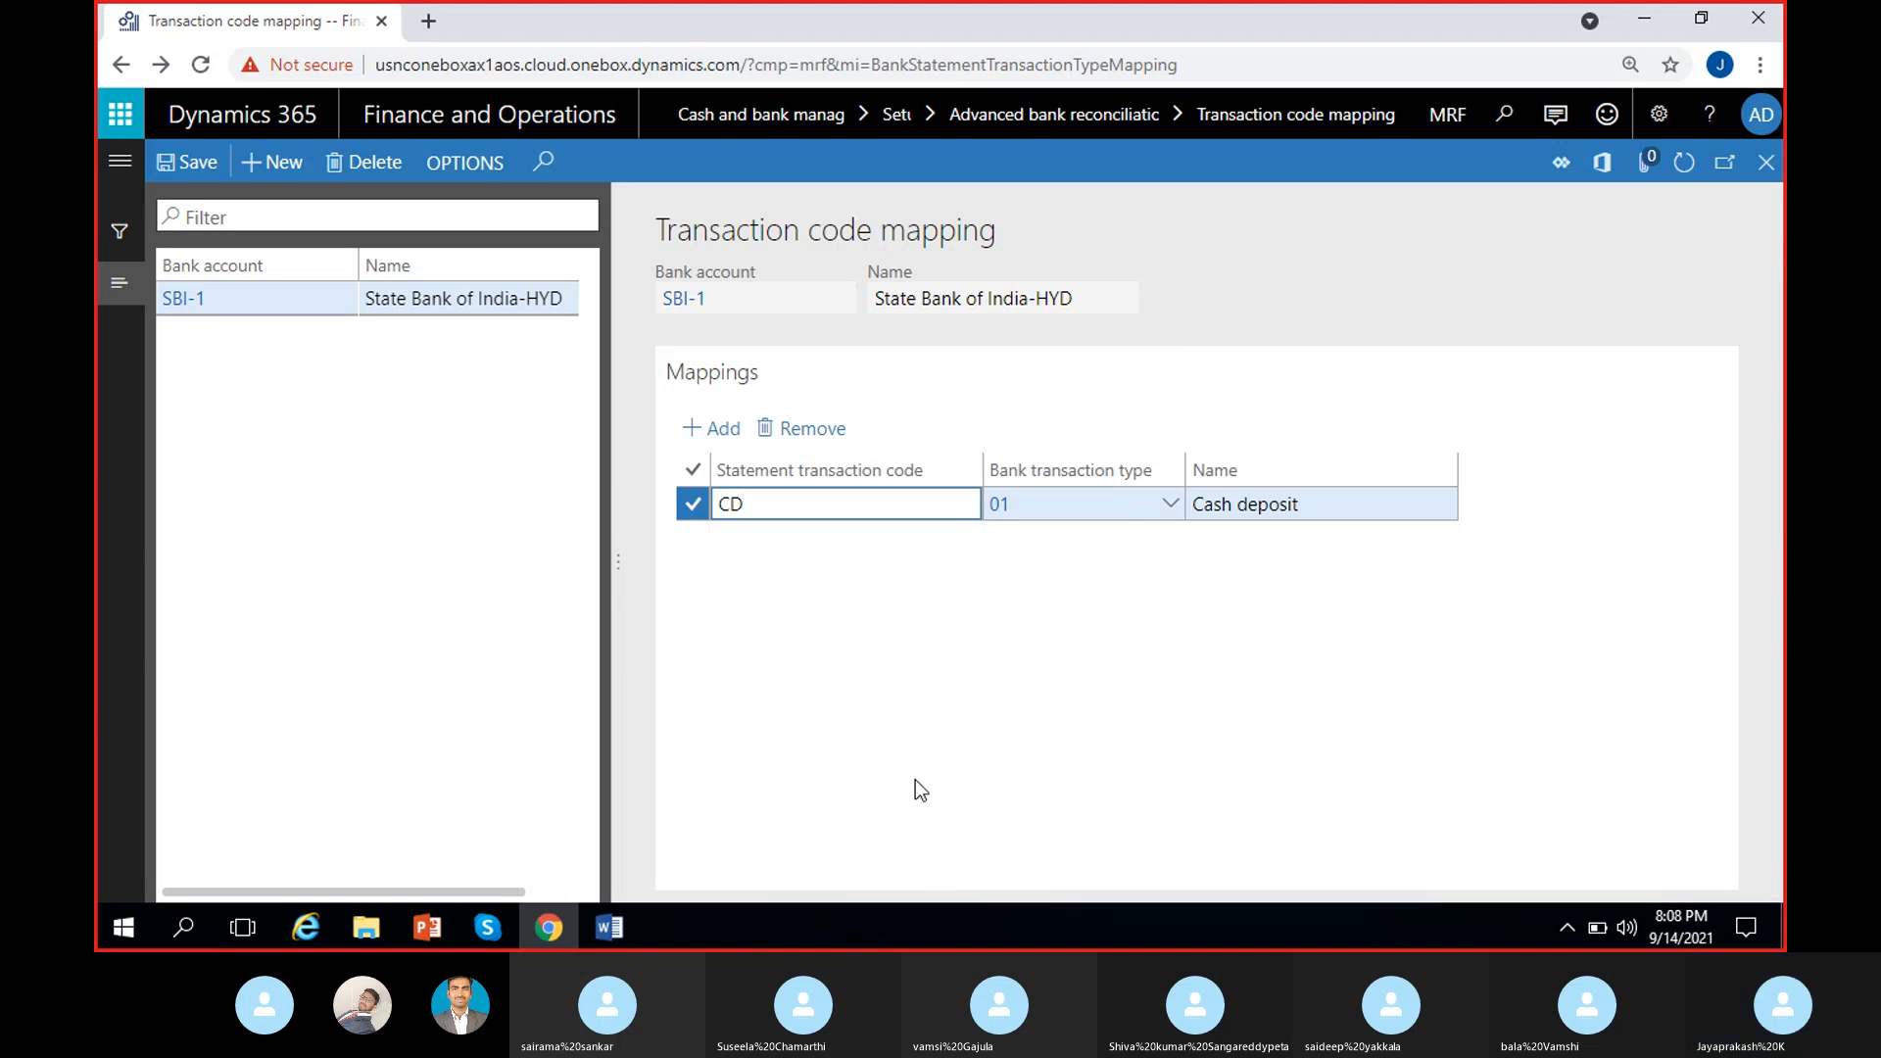
click(783, 590)
click(1095, 525)
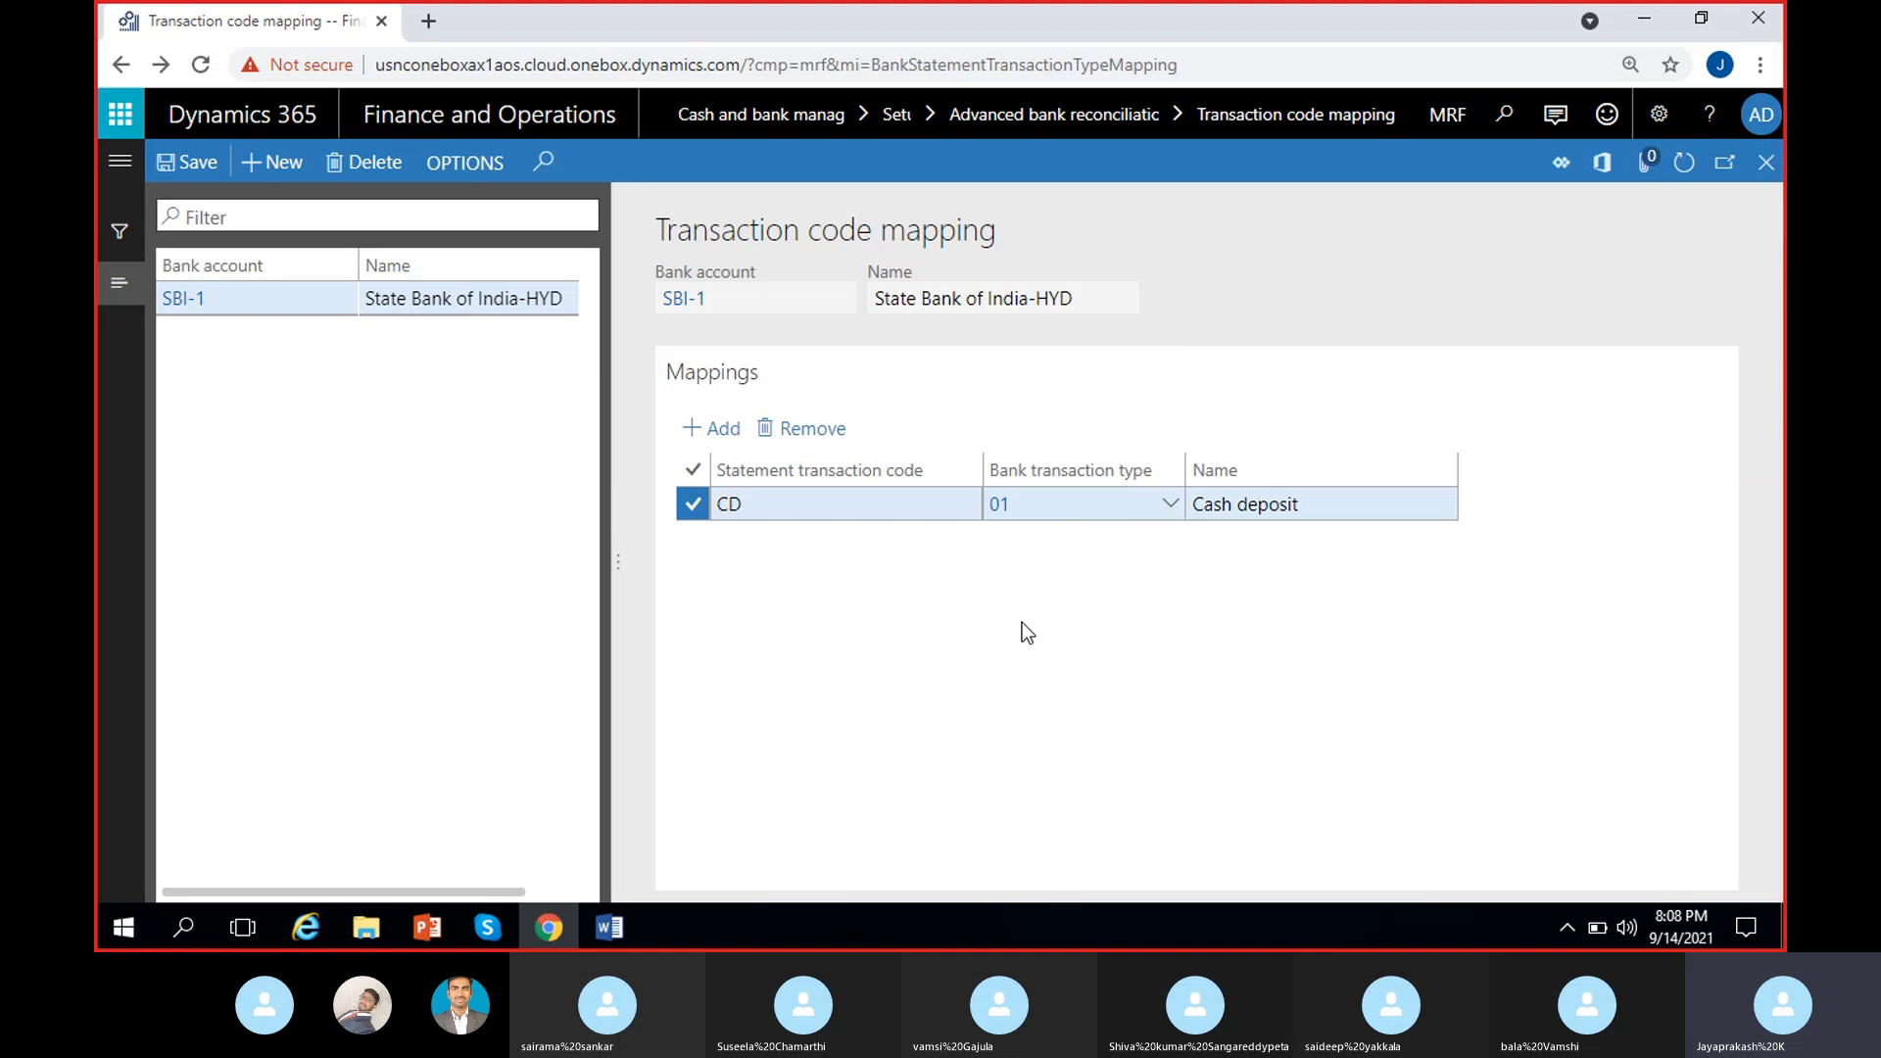
- Add a mapping line linking statement transaction code CP to bank transaction type 02, Cash payment
click(718, 428)
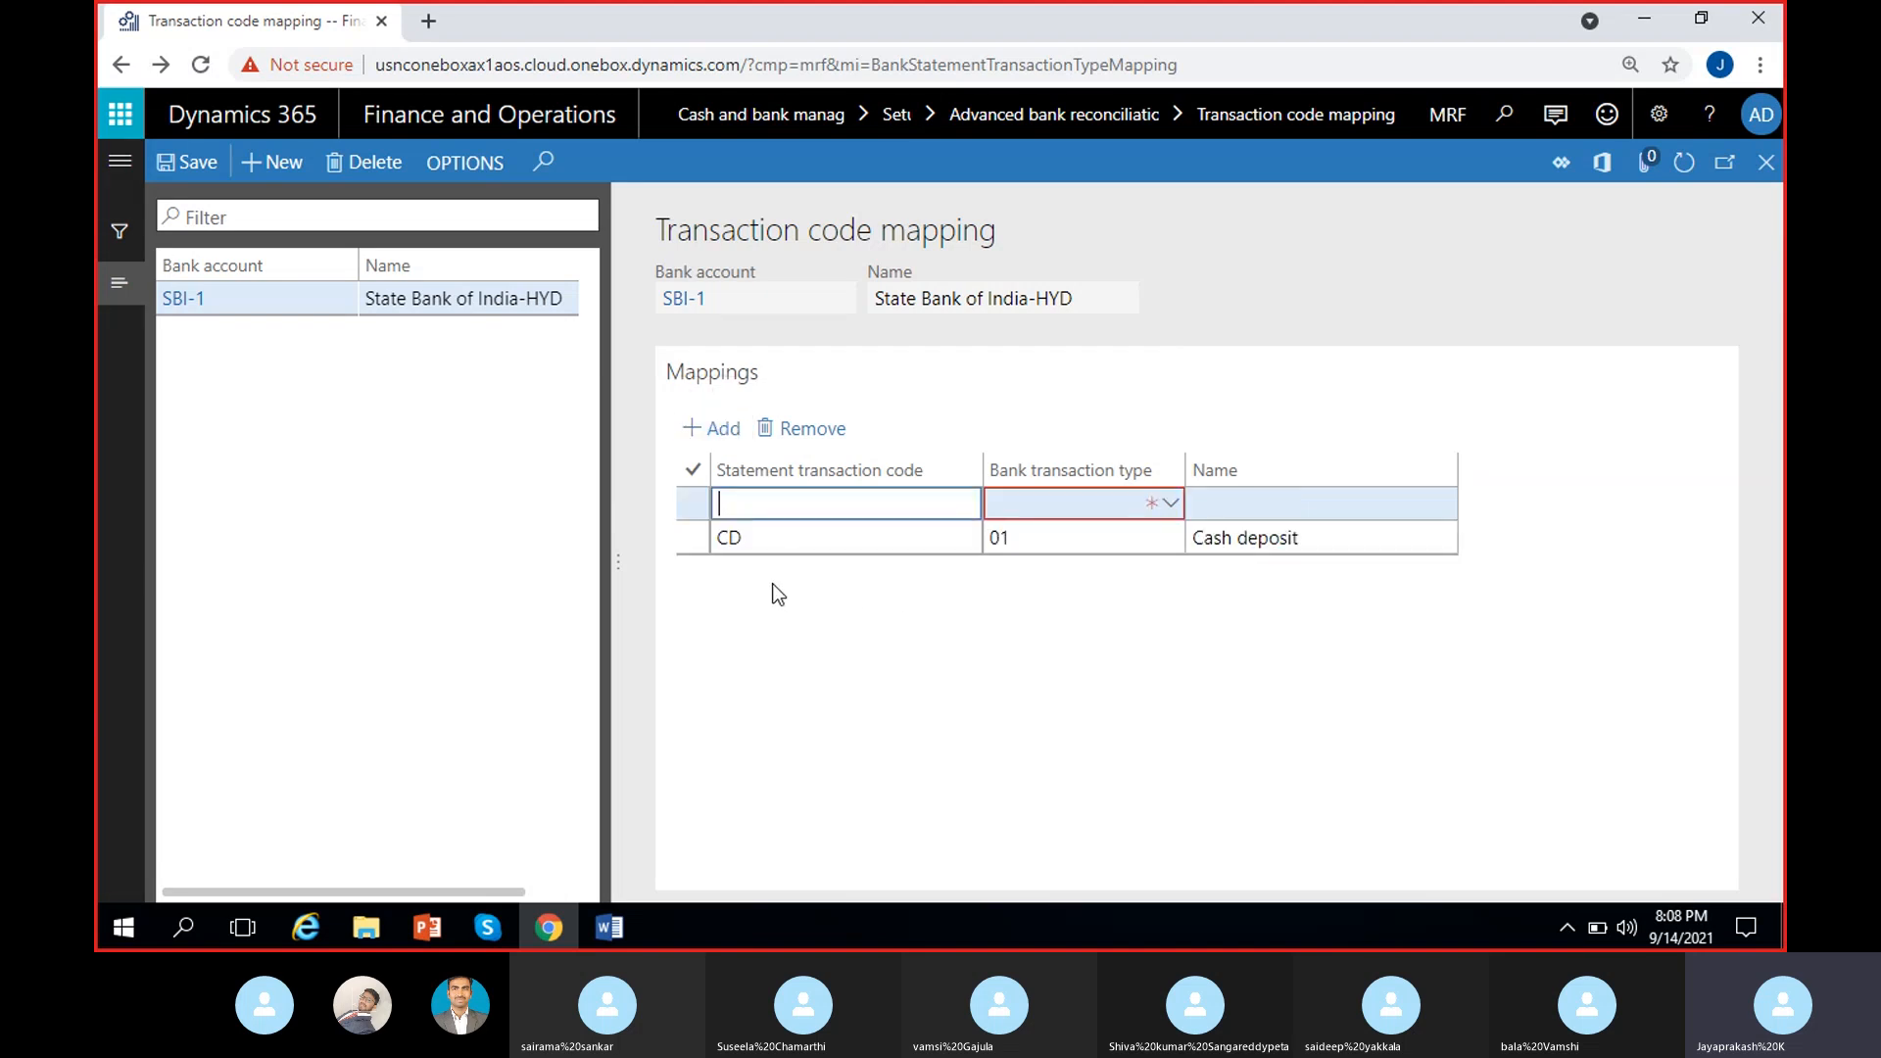
text(CP)
click(1009, 505)
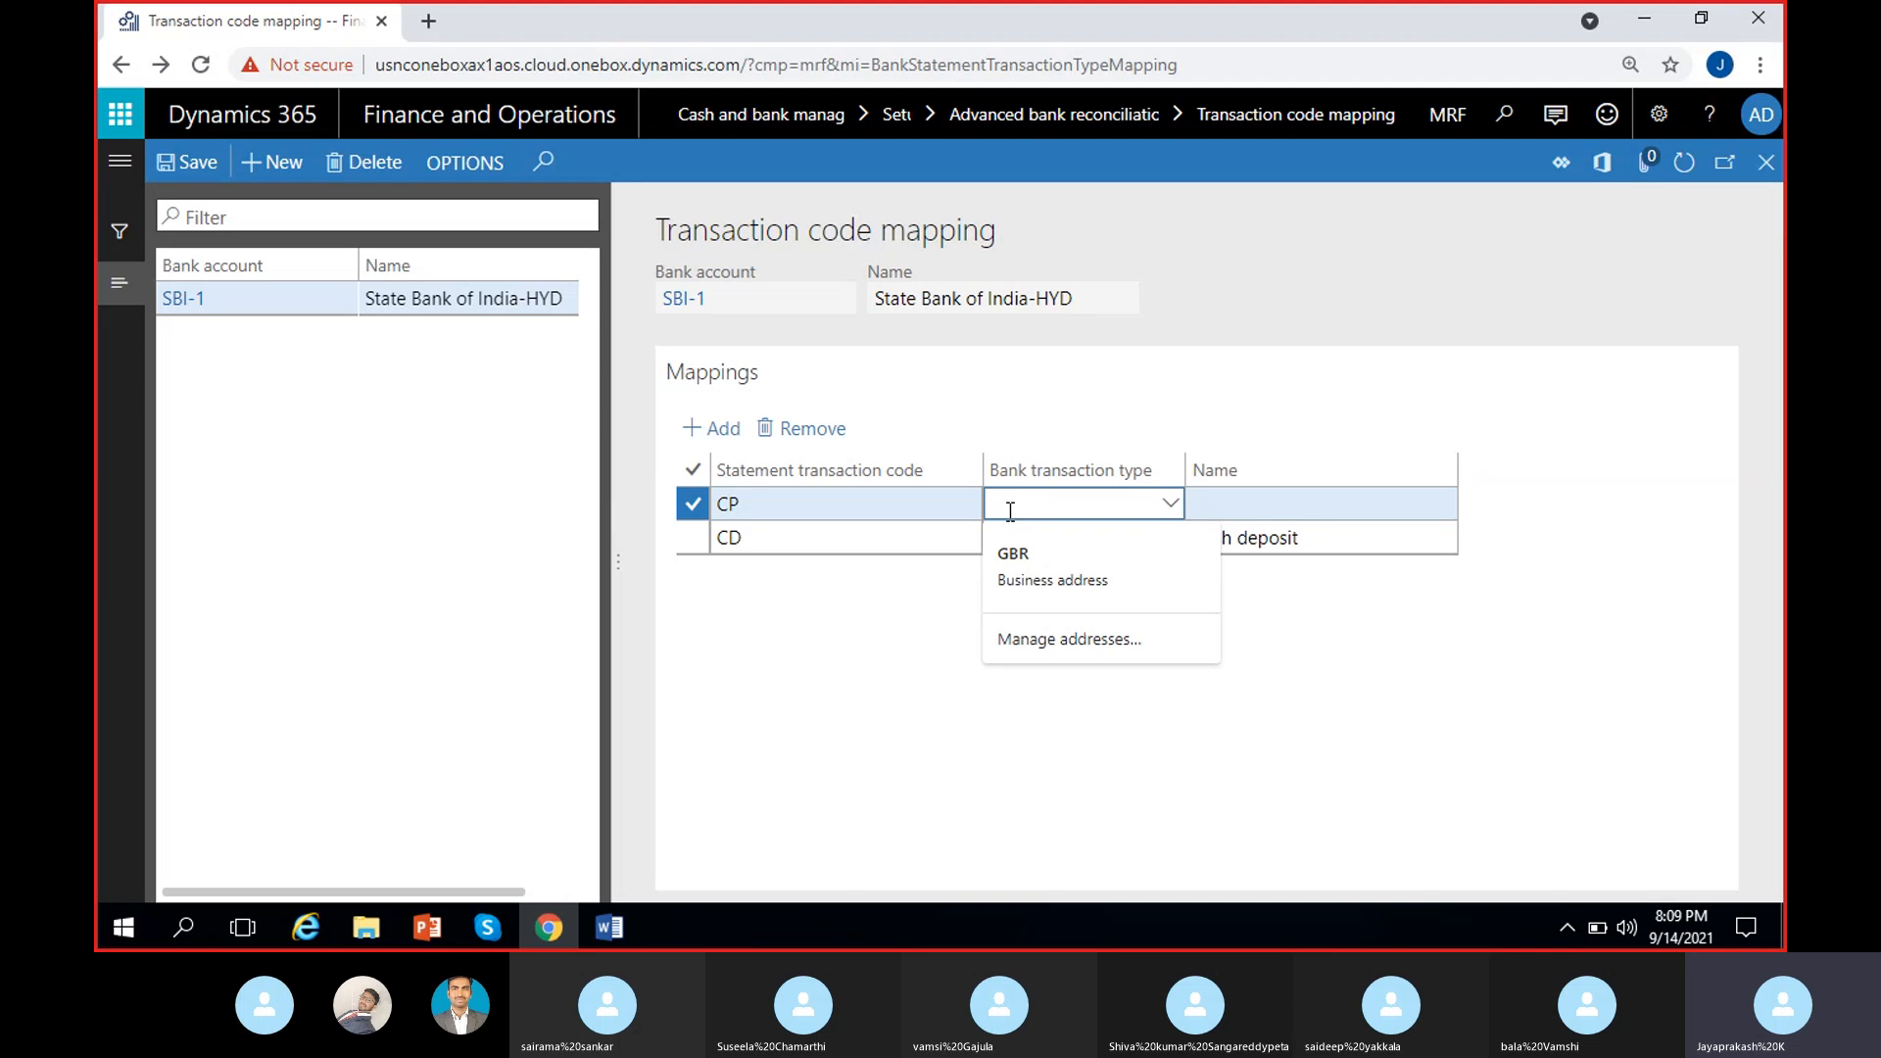
text(02)
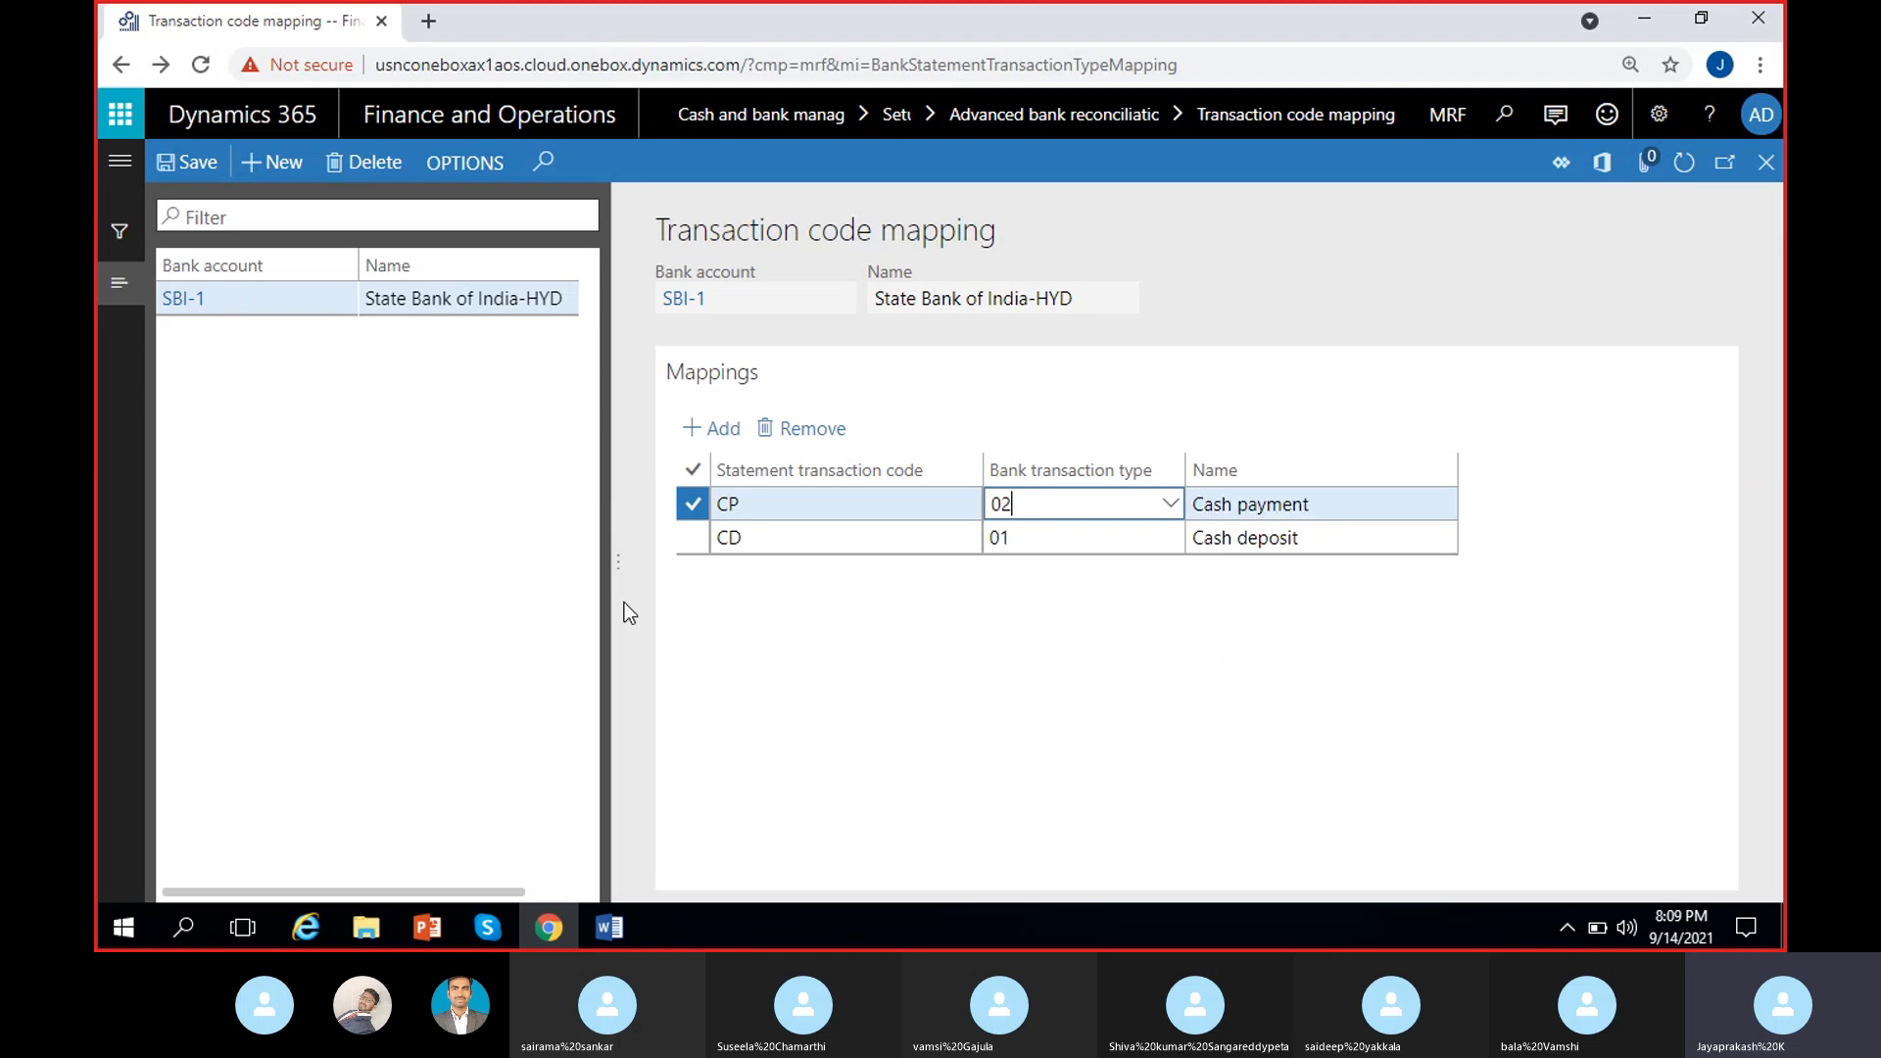
- Add a mapping line linking statement transaction code CW to bank transaction type 09, Cash withdraw
click(723, 429)
text(C)
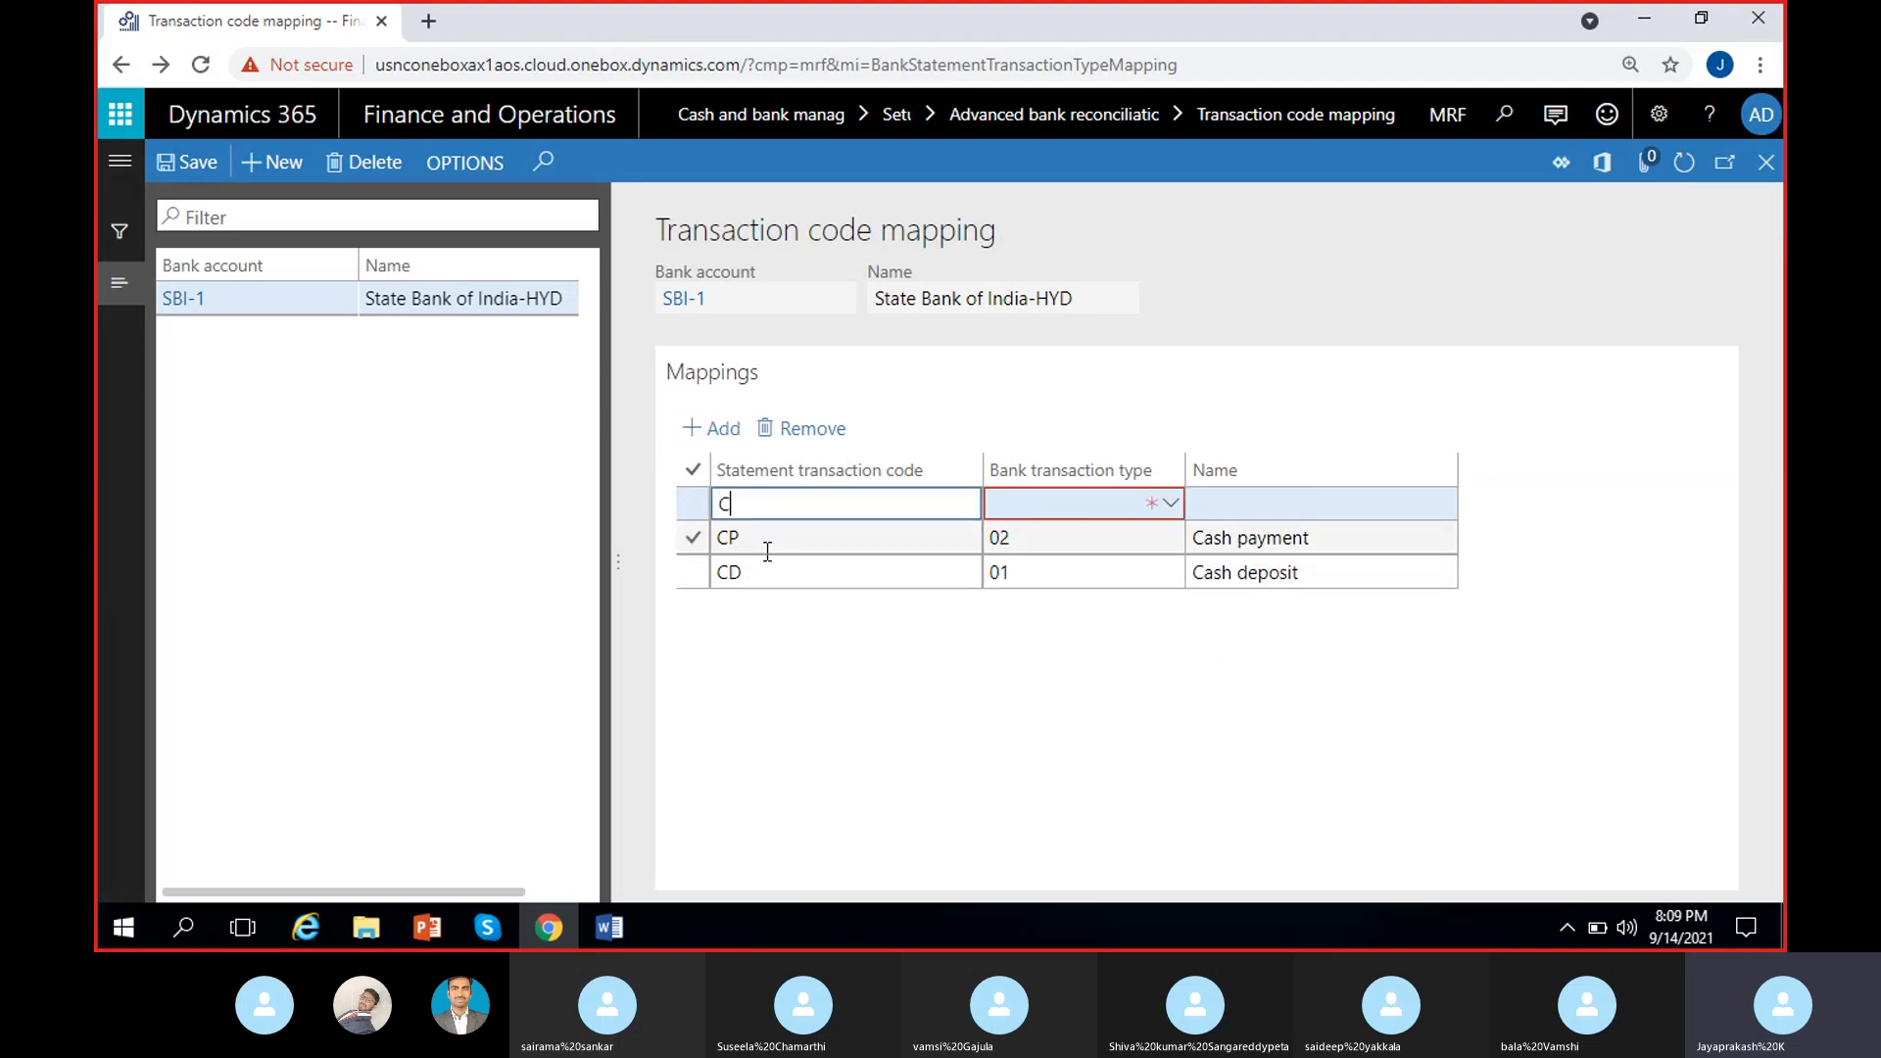
text(W)
click(1169, 506)
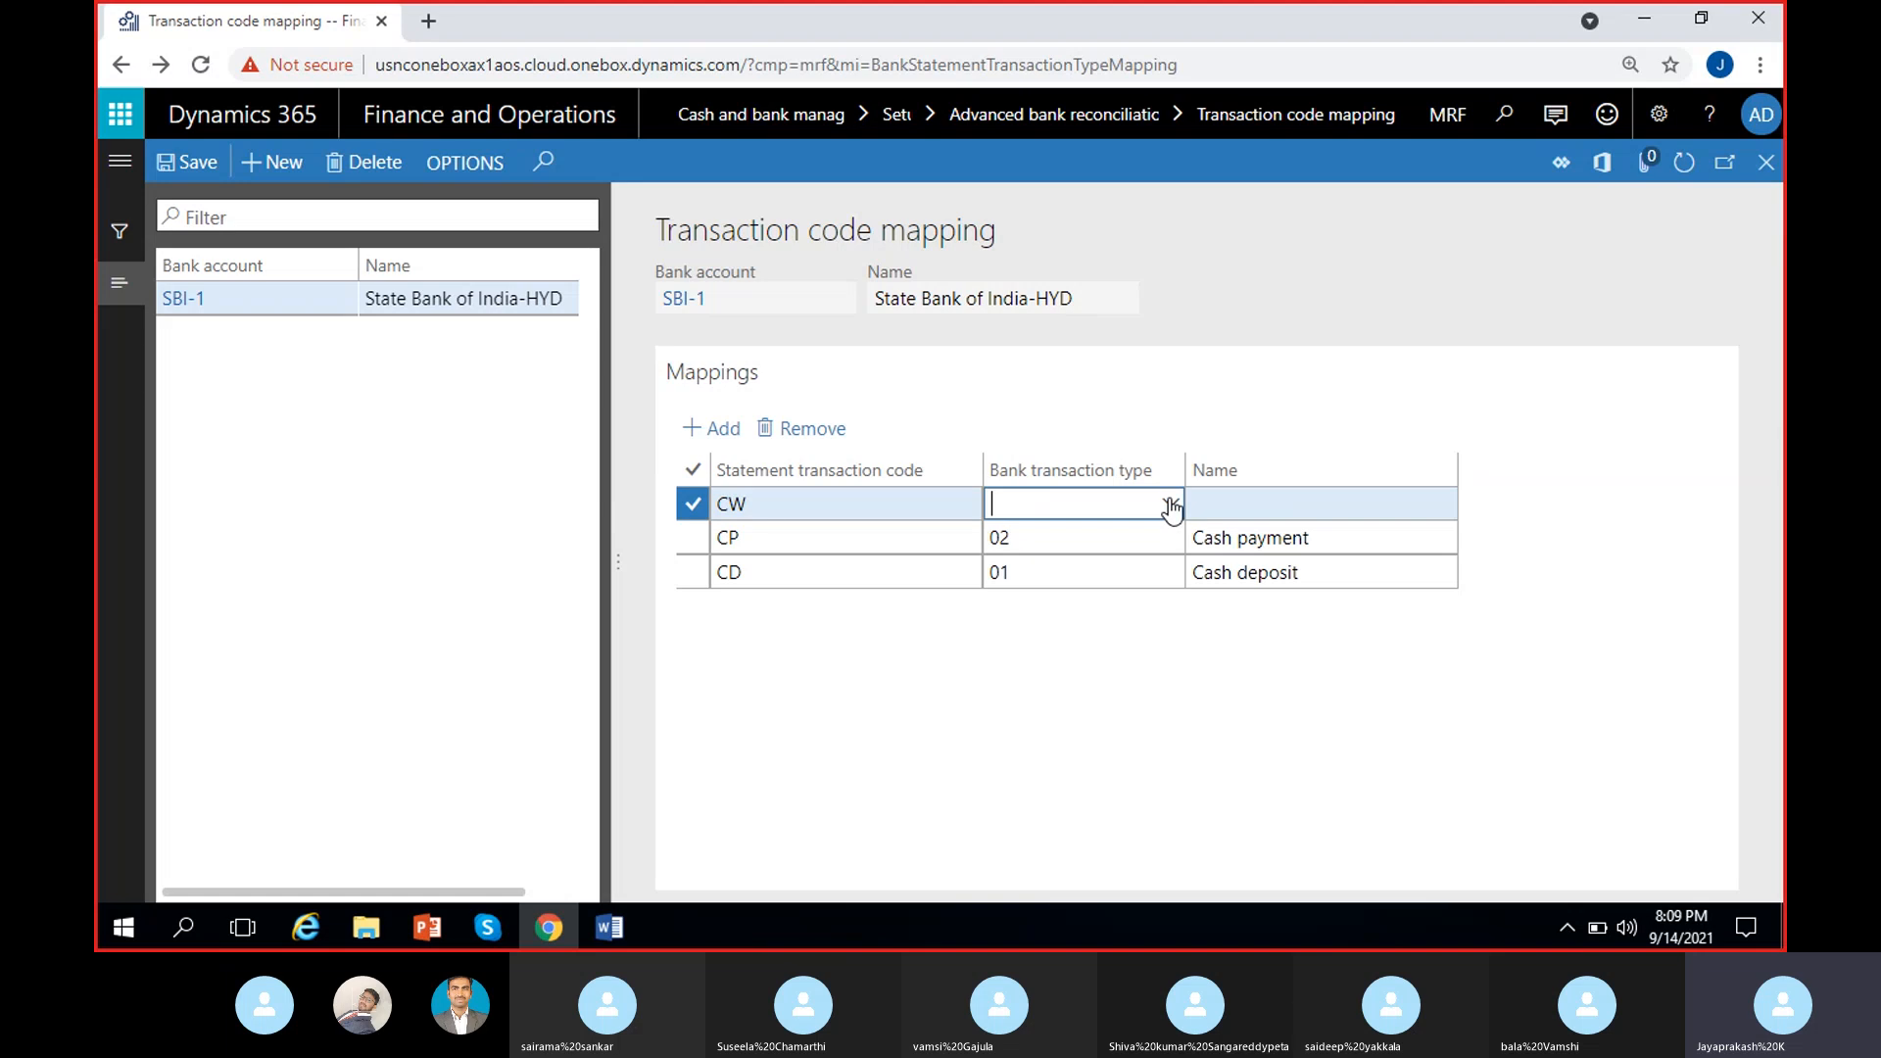
click(1170, 504)
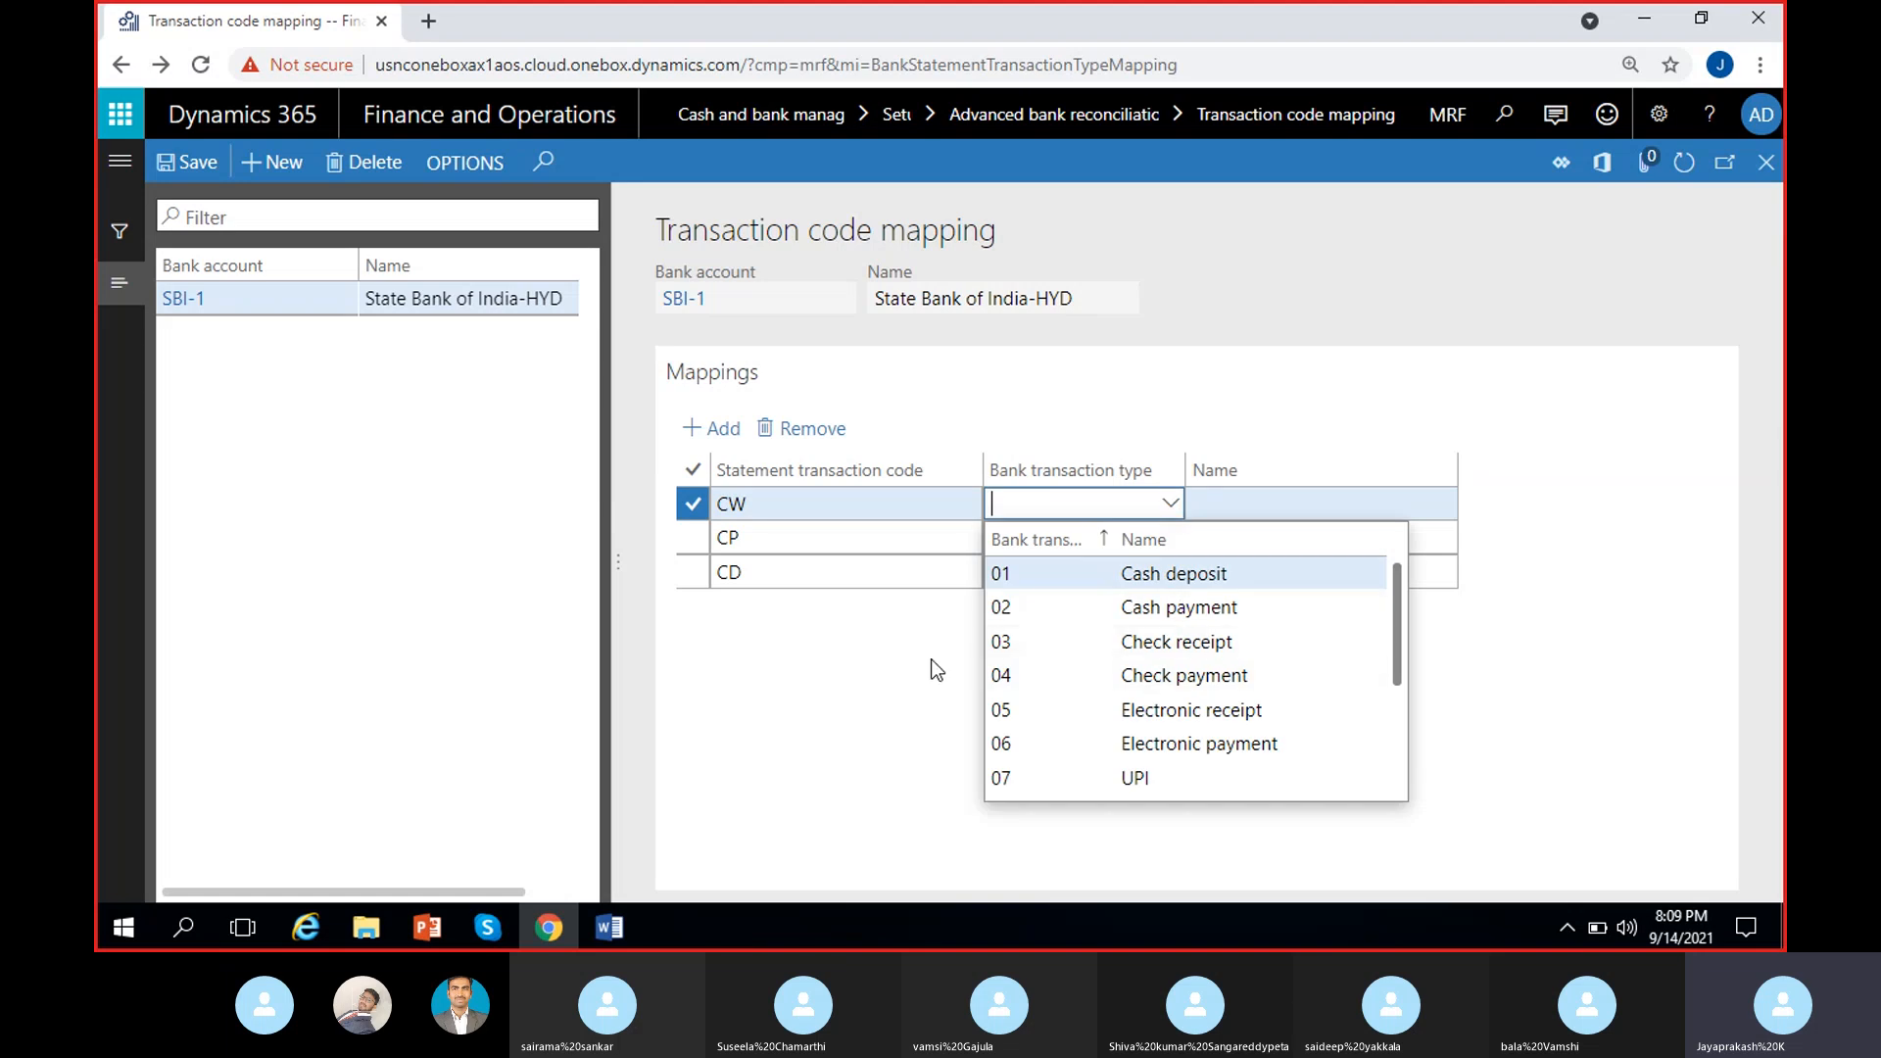
scroll(1079, 646, down, 2)
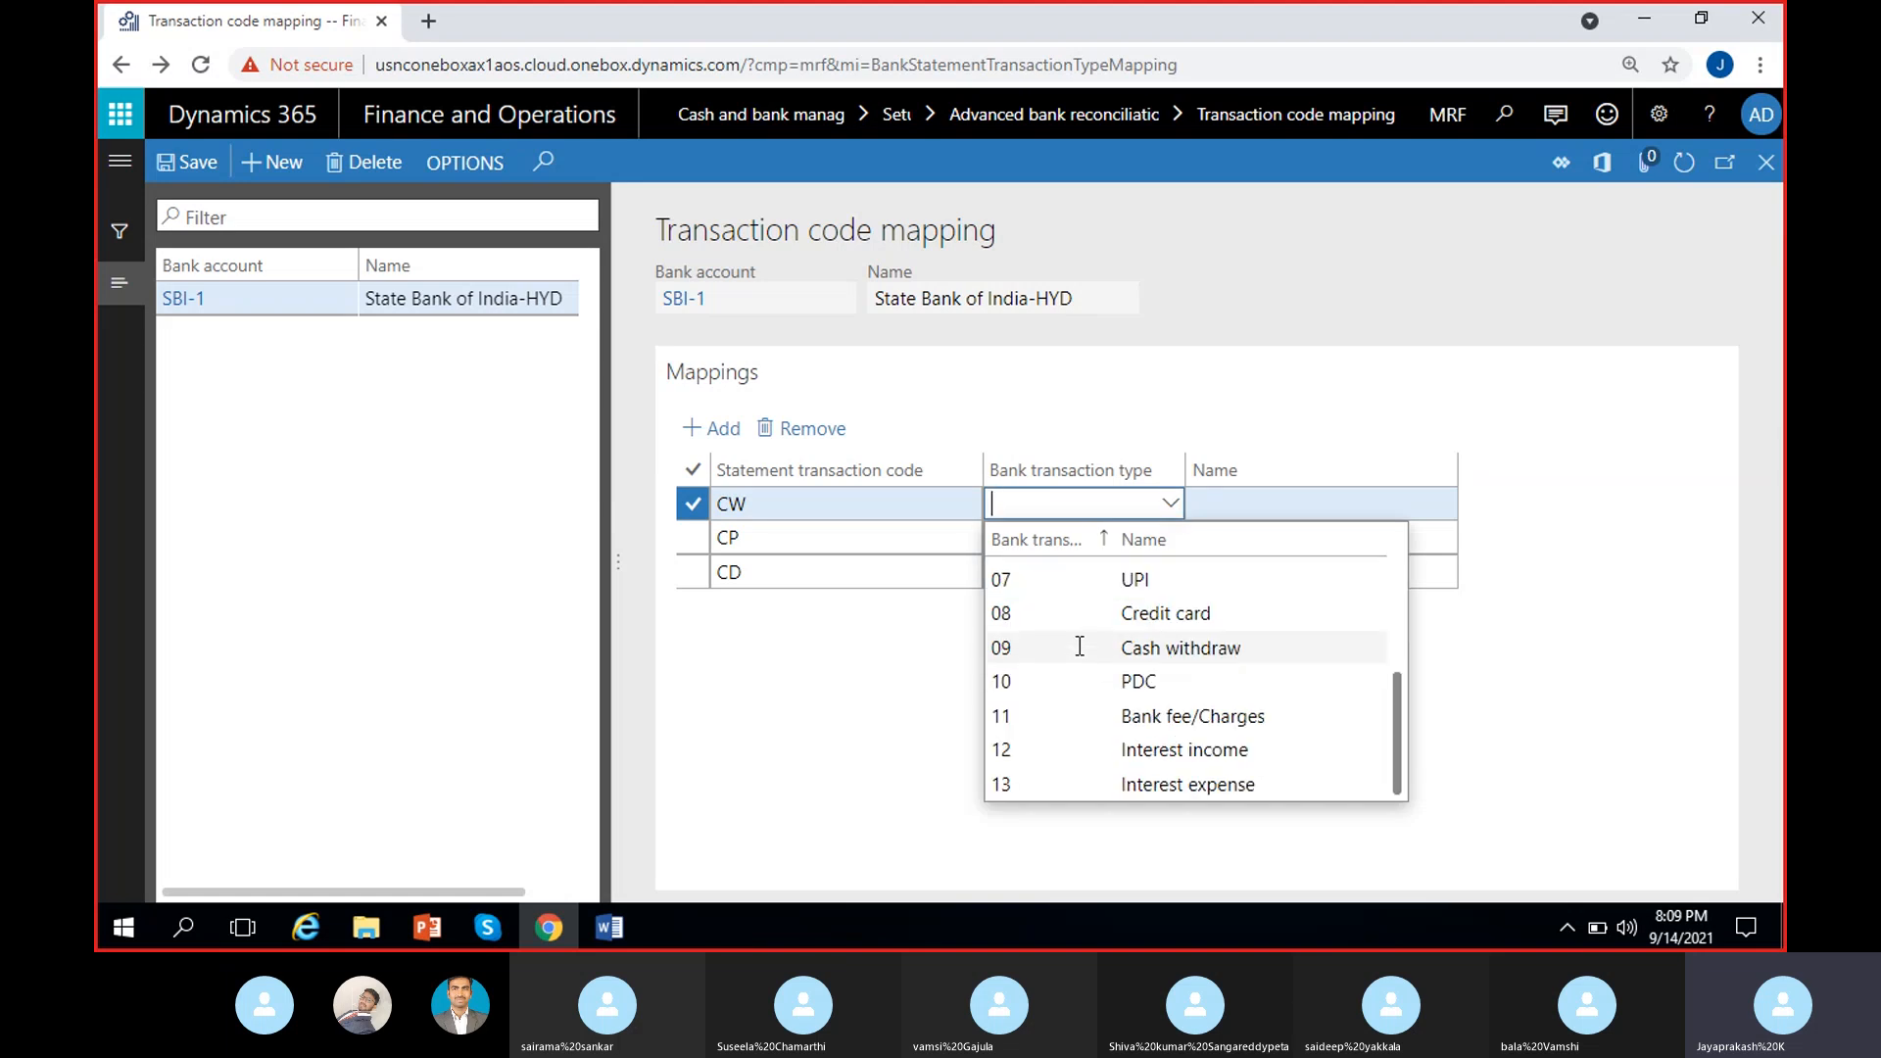
click(1072, 648)
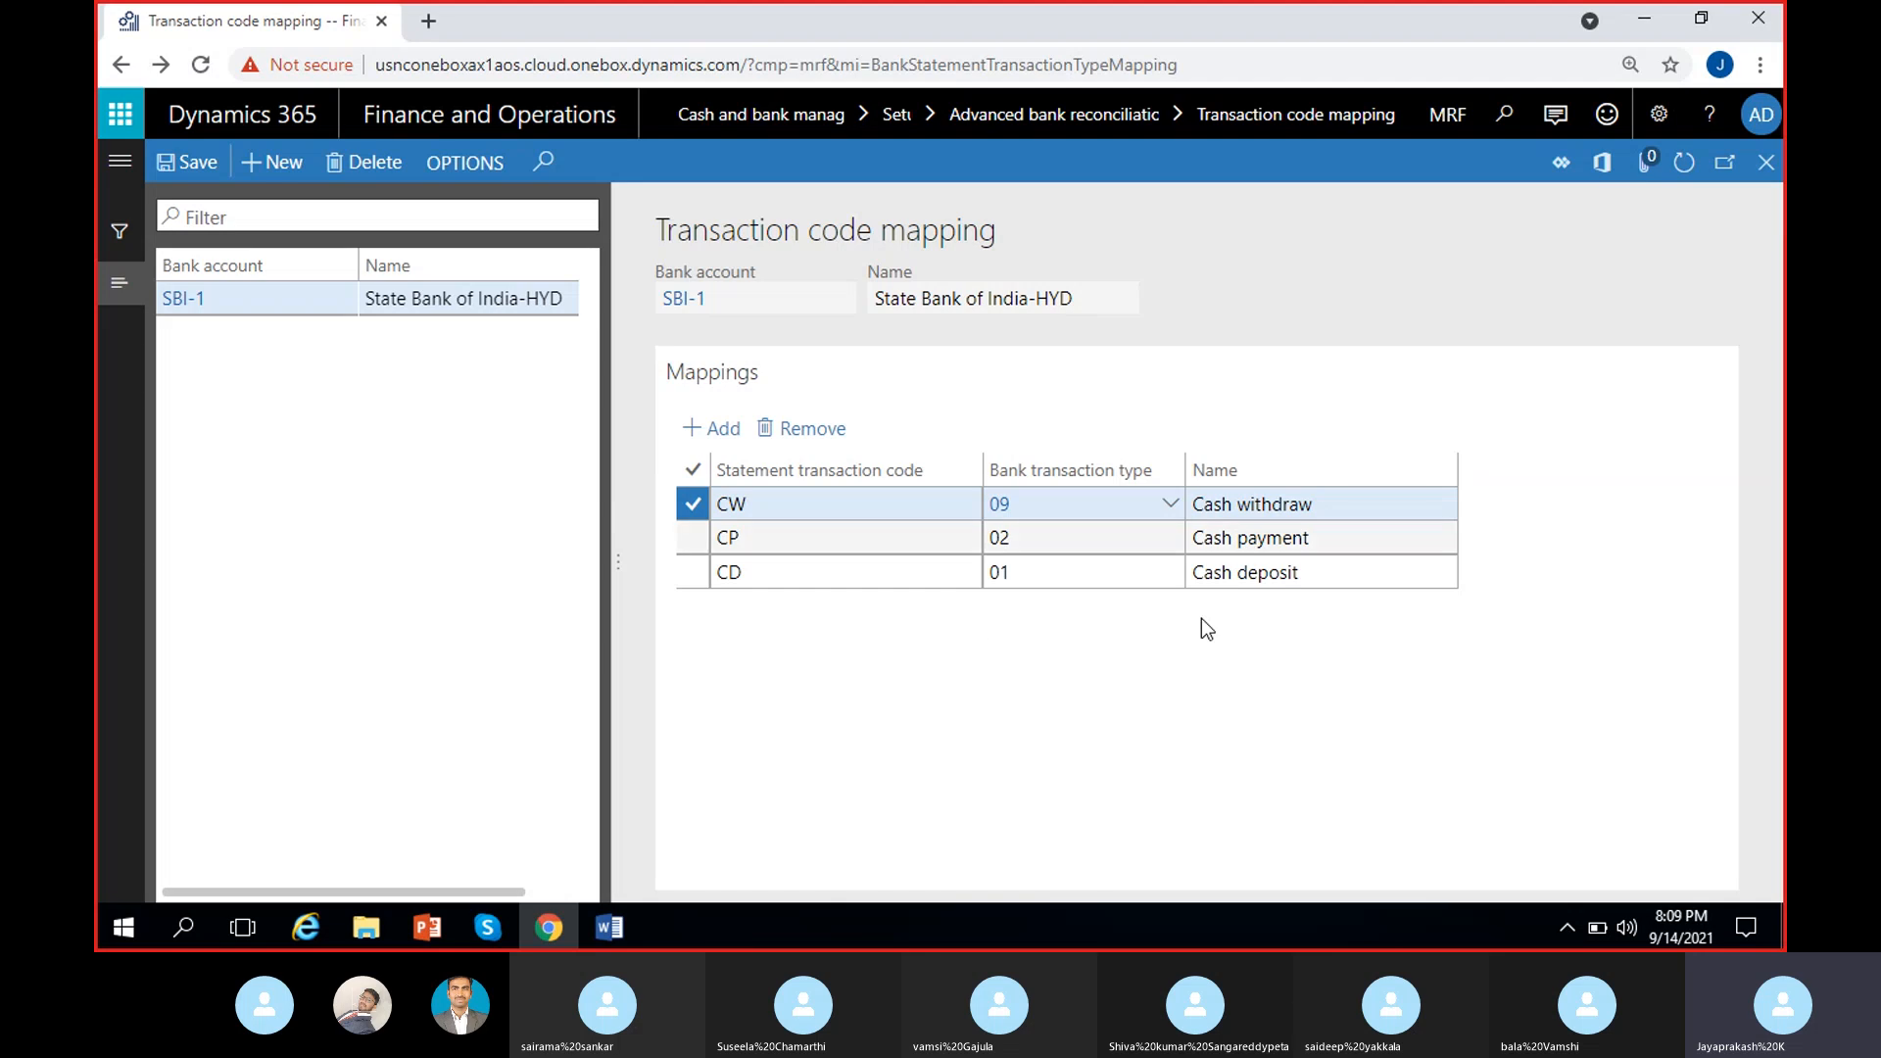
- Add a mapping line linking statement transaction code CCP to bank transaction type 04, Check payment
click(716, 431)
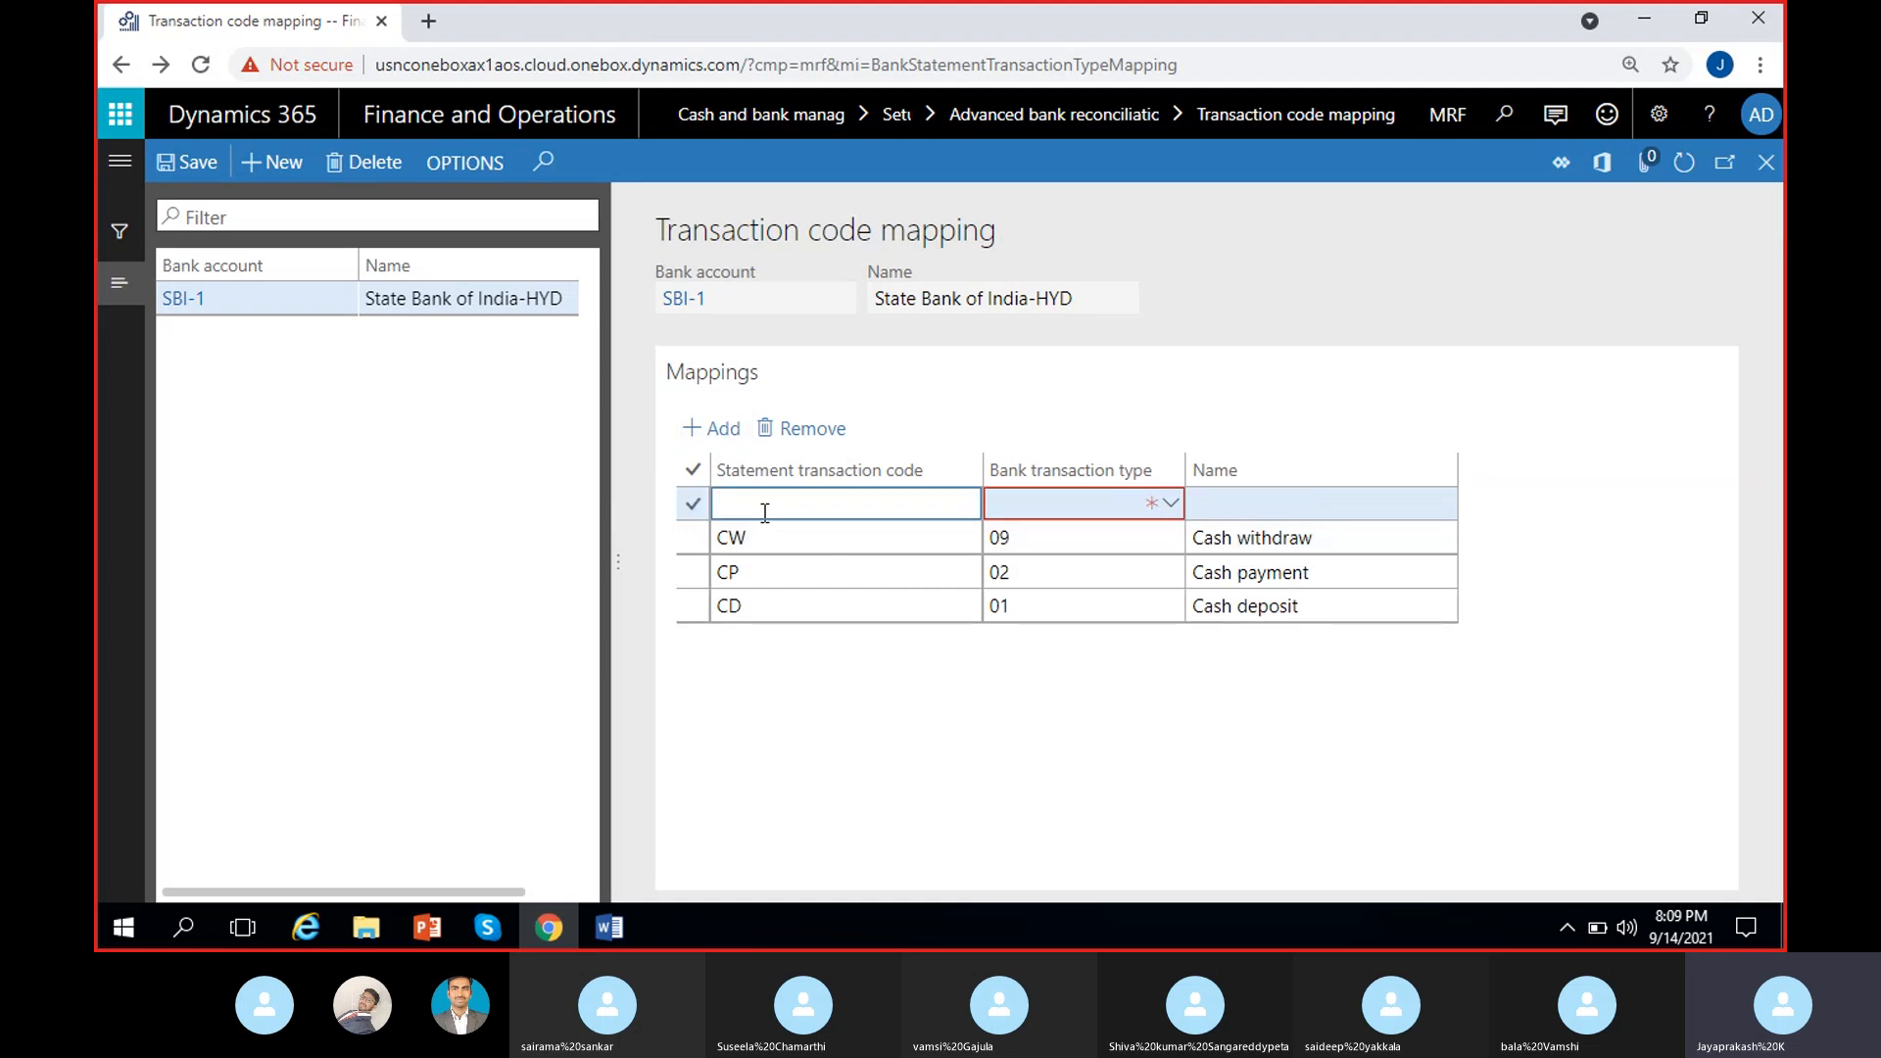
text(CCP)
click(1183, 501)
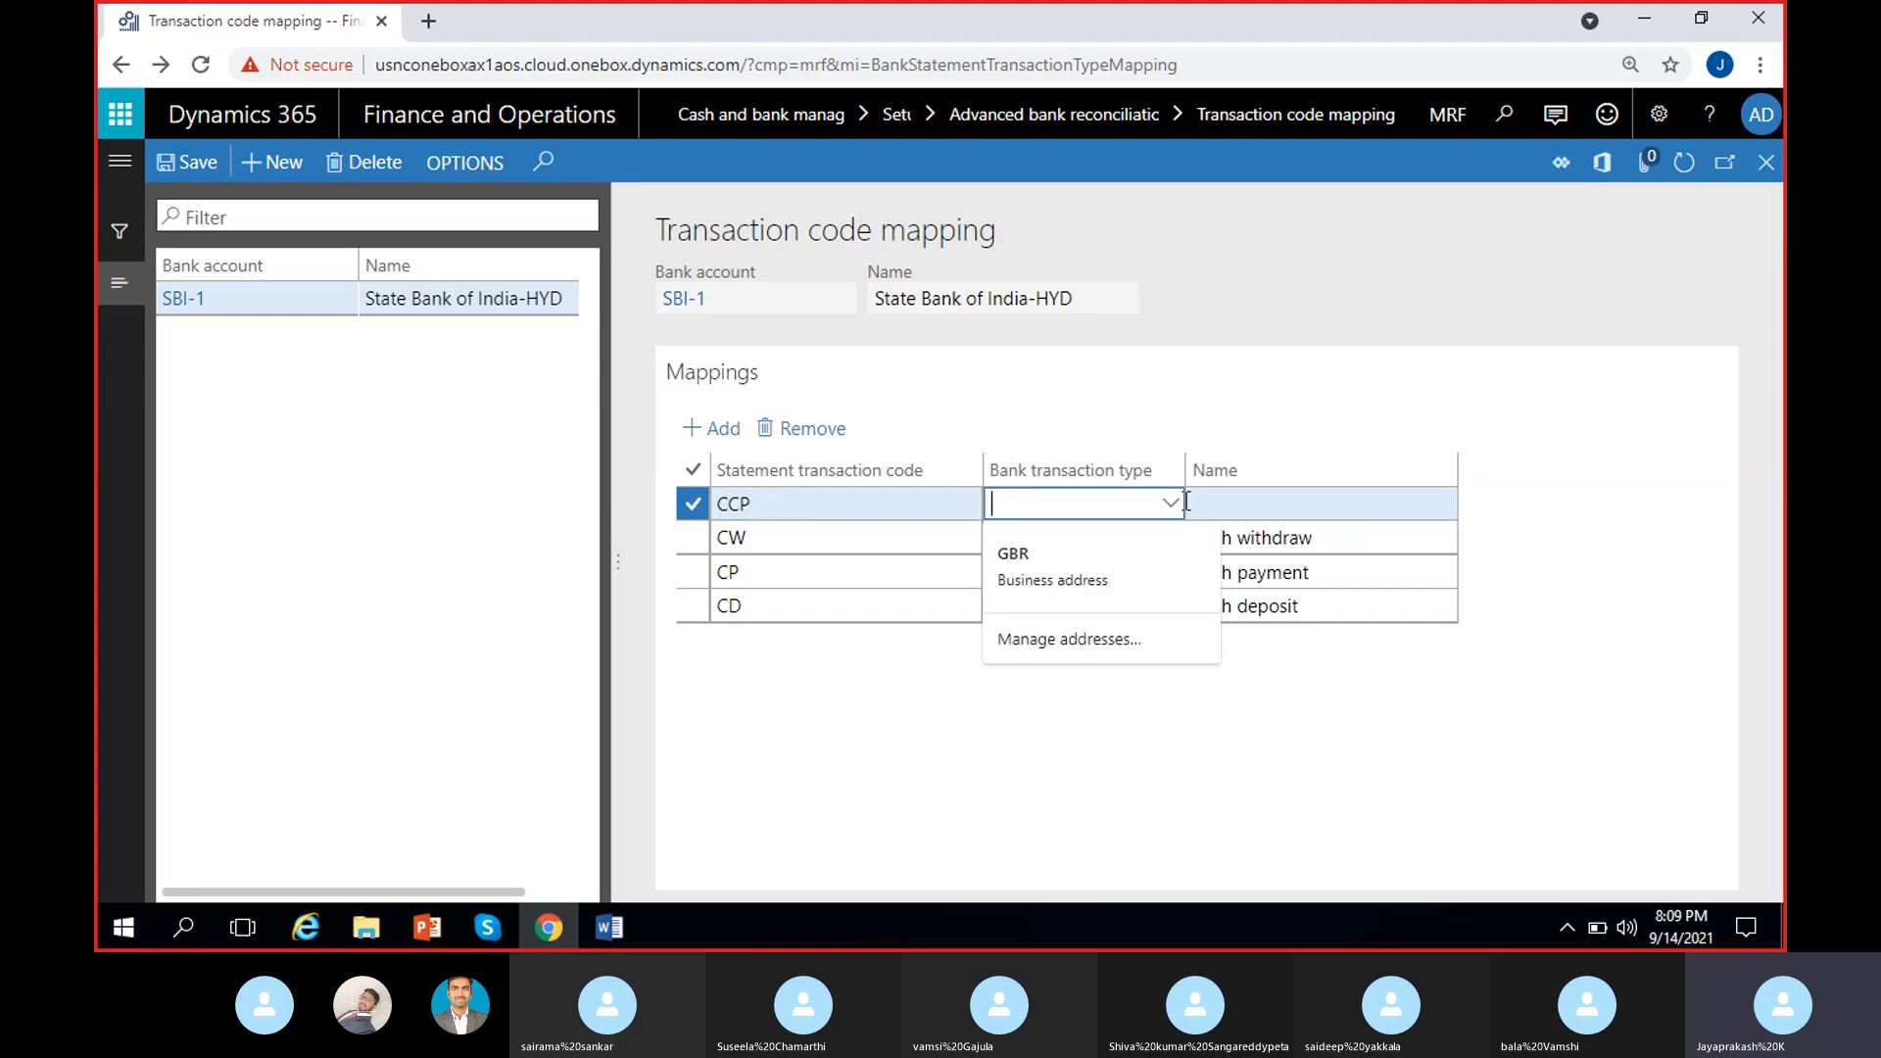
click(1171, 503)
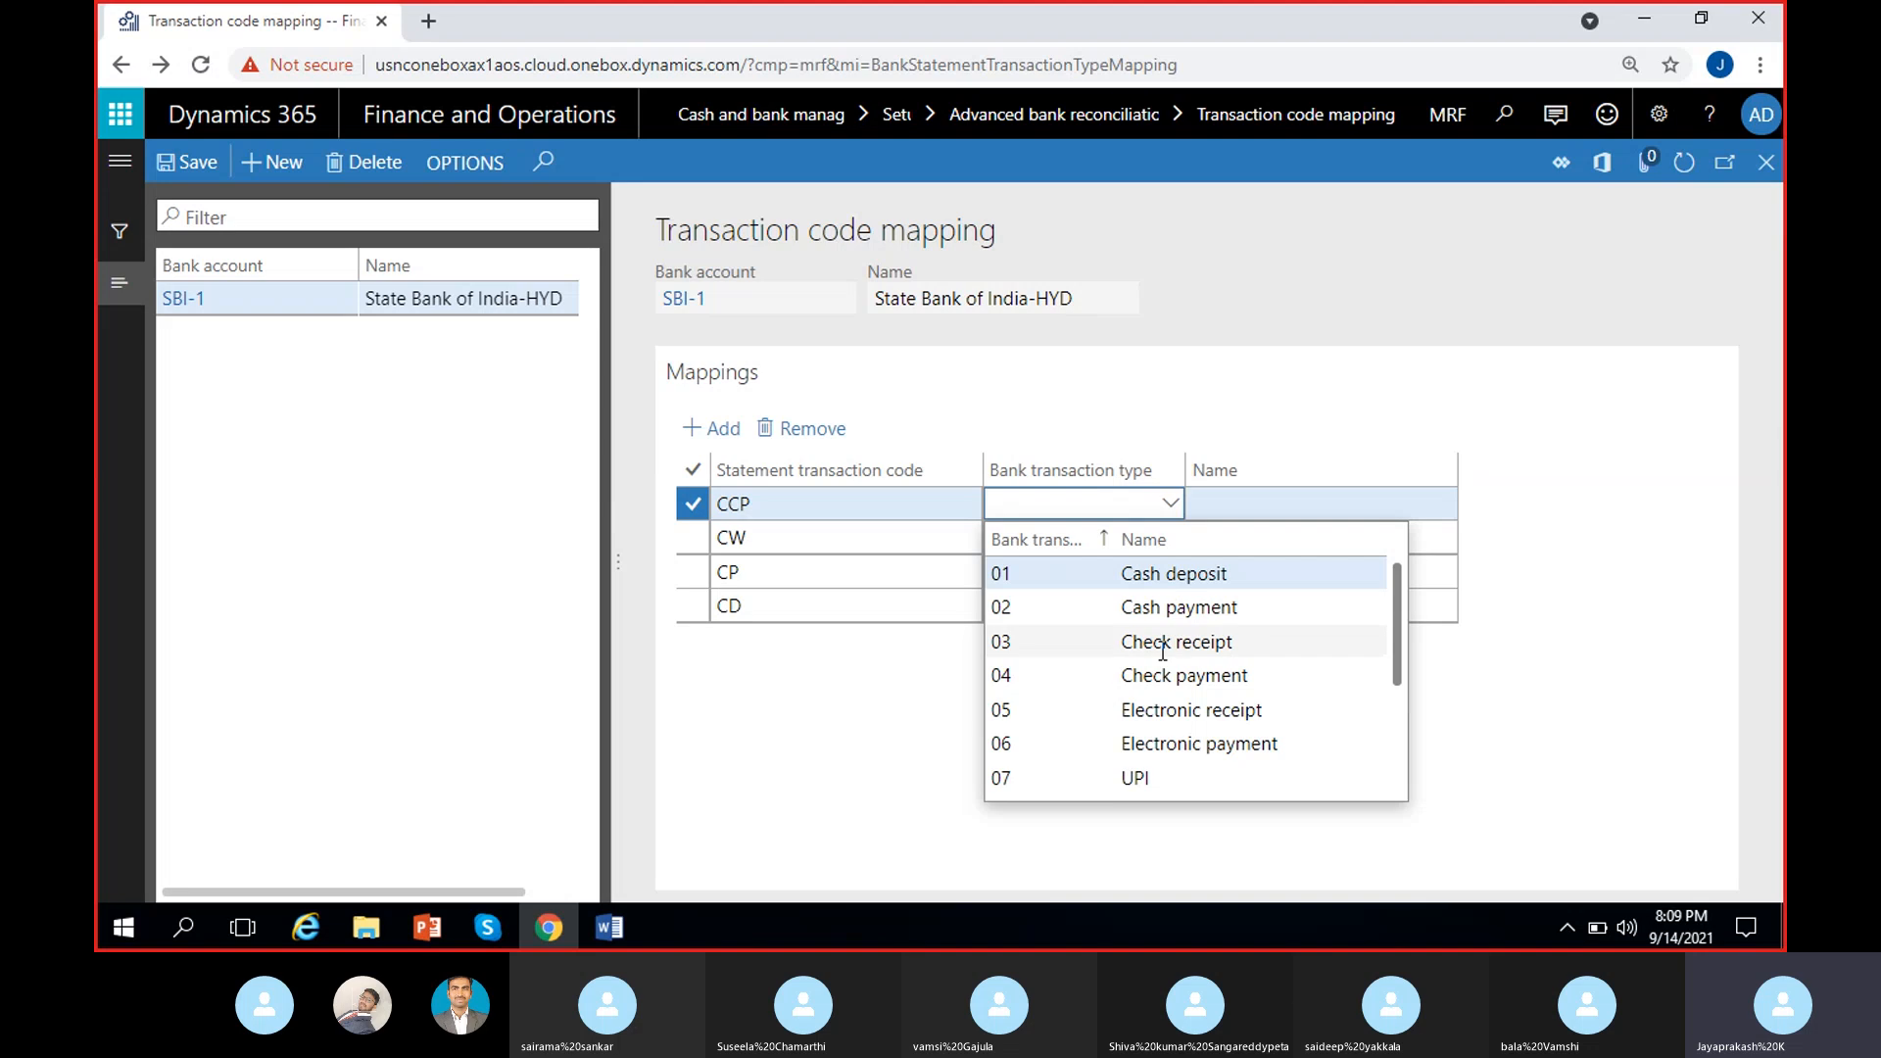
click(1148, 608)
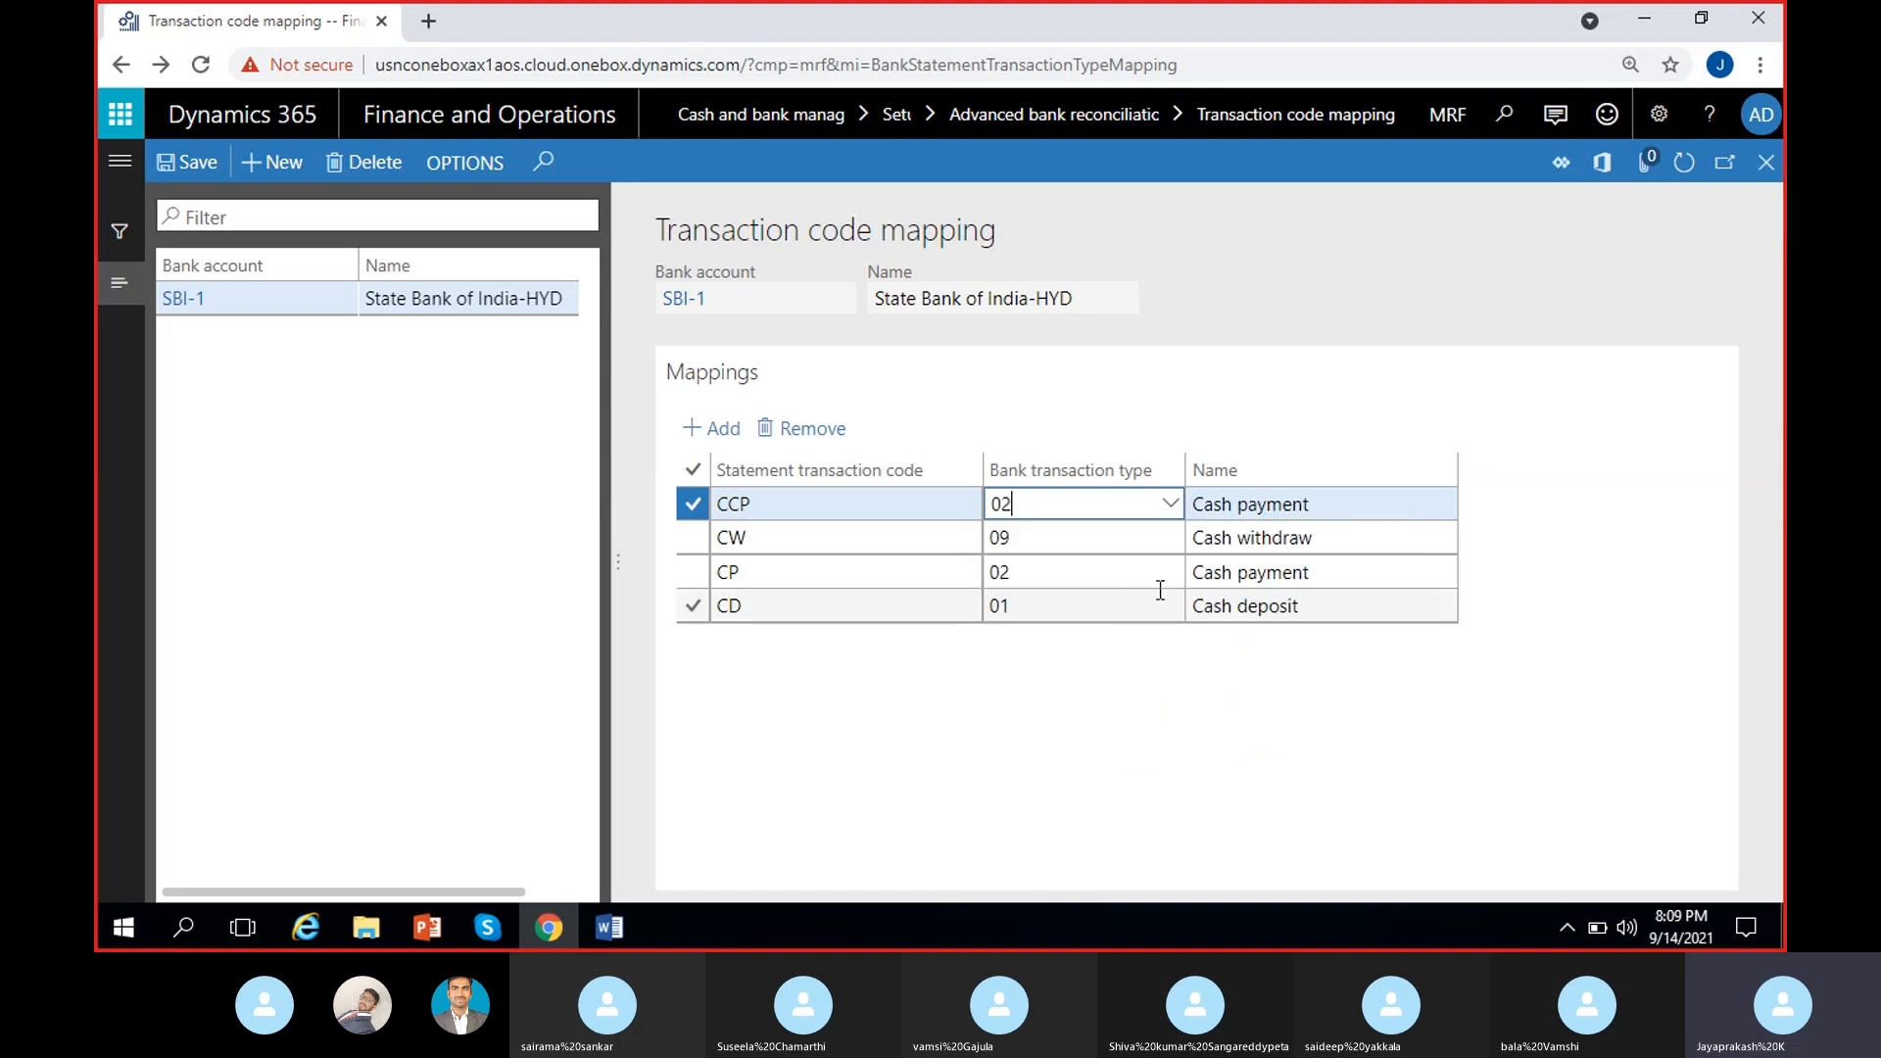
click(1170, 504)
click(1116, 672)
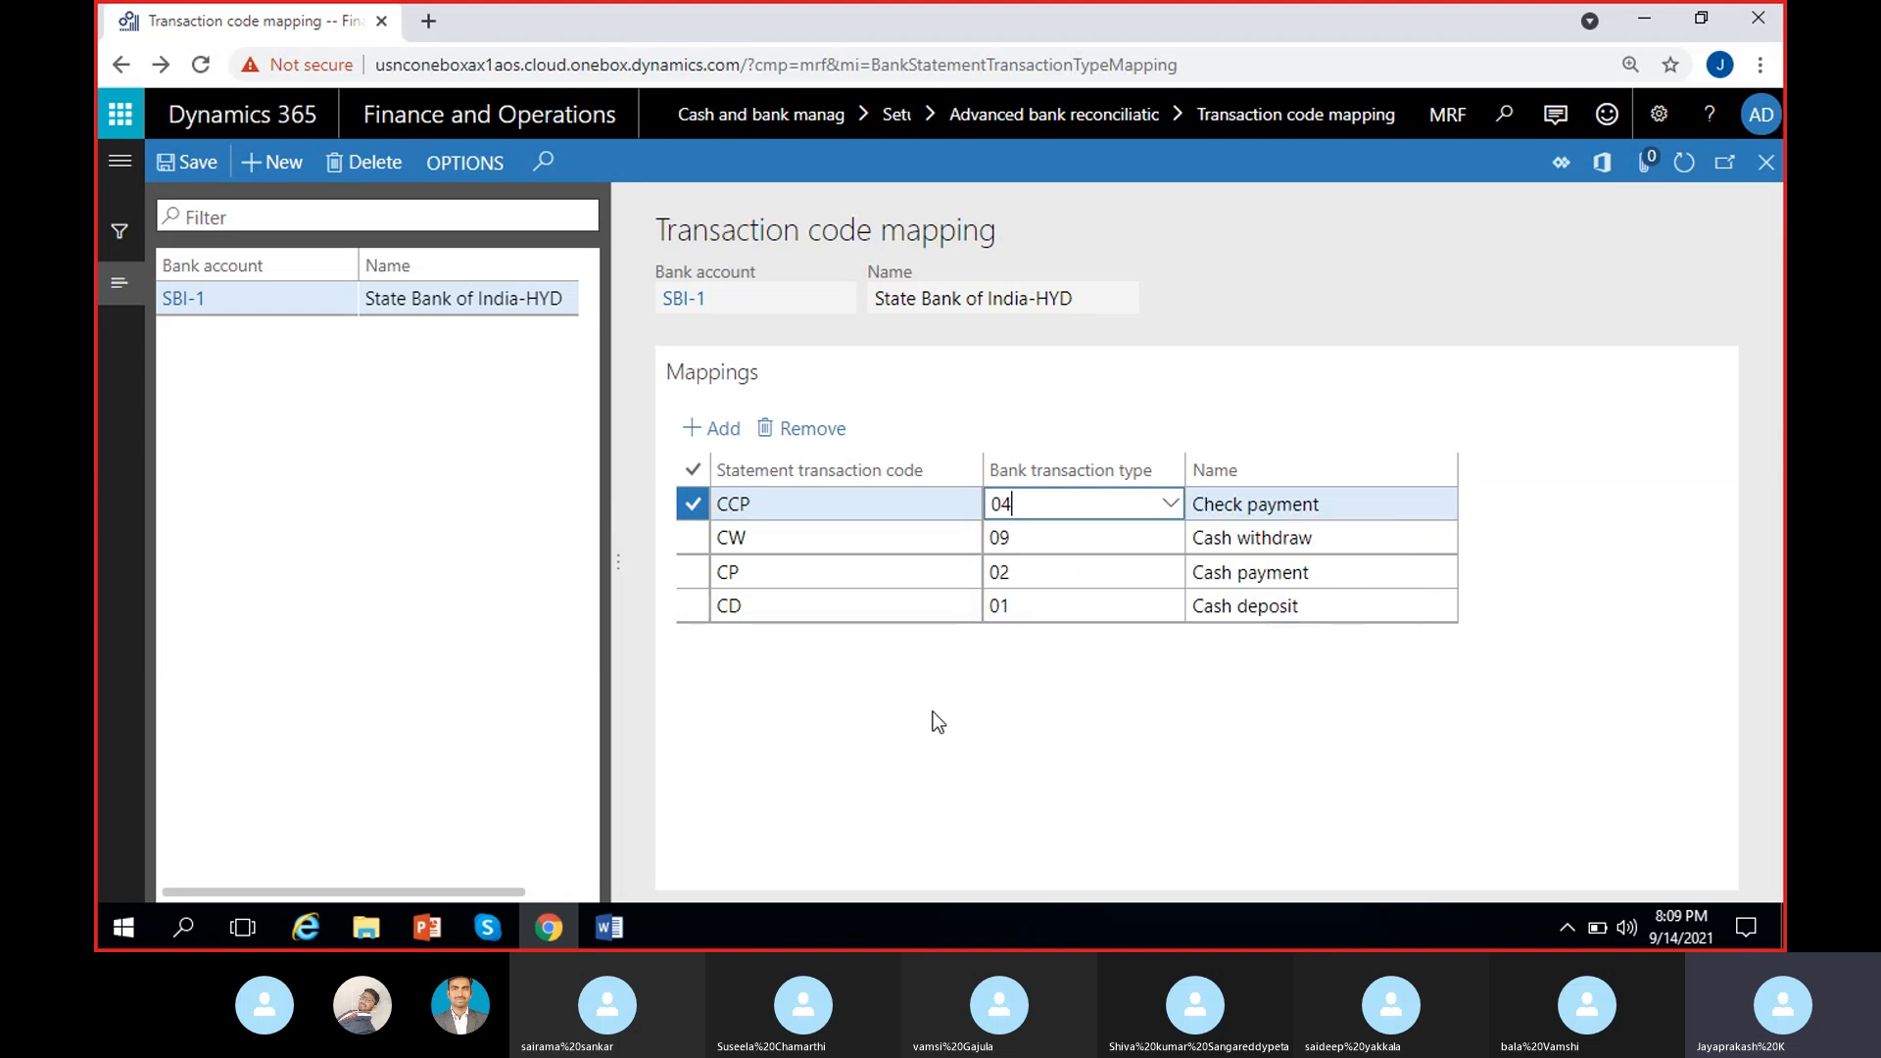
- Add a mapping line linking statement transaction code CCD to bank transaction type 03, Check receipt
click(715, 429)
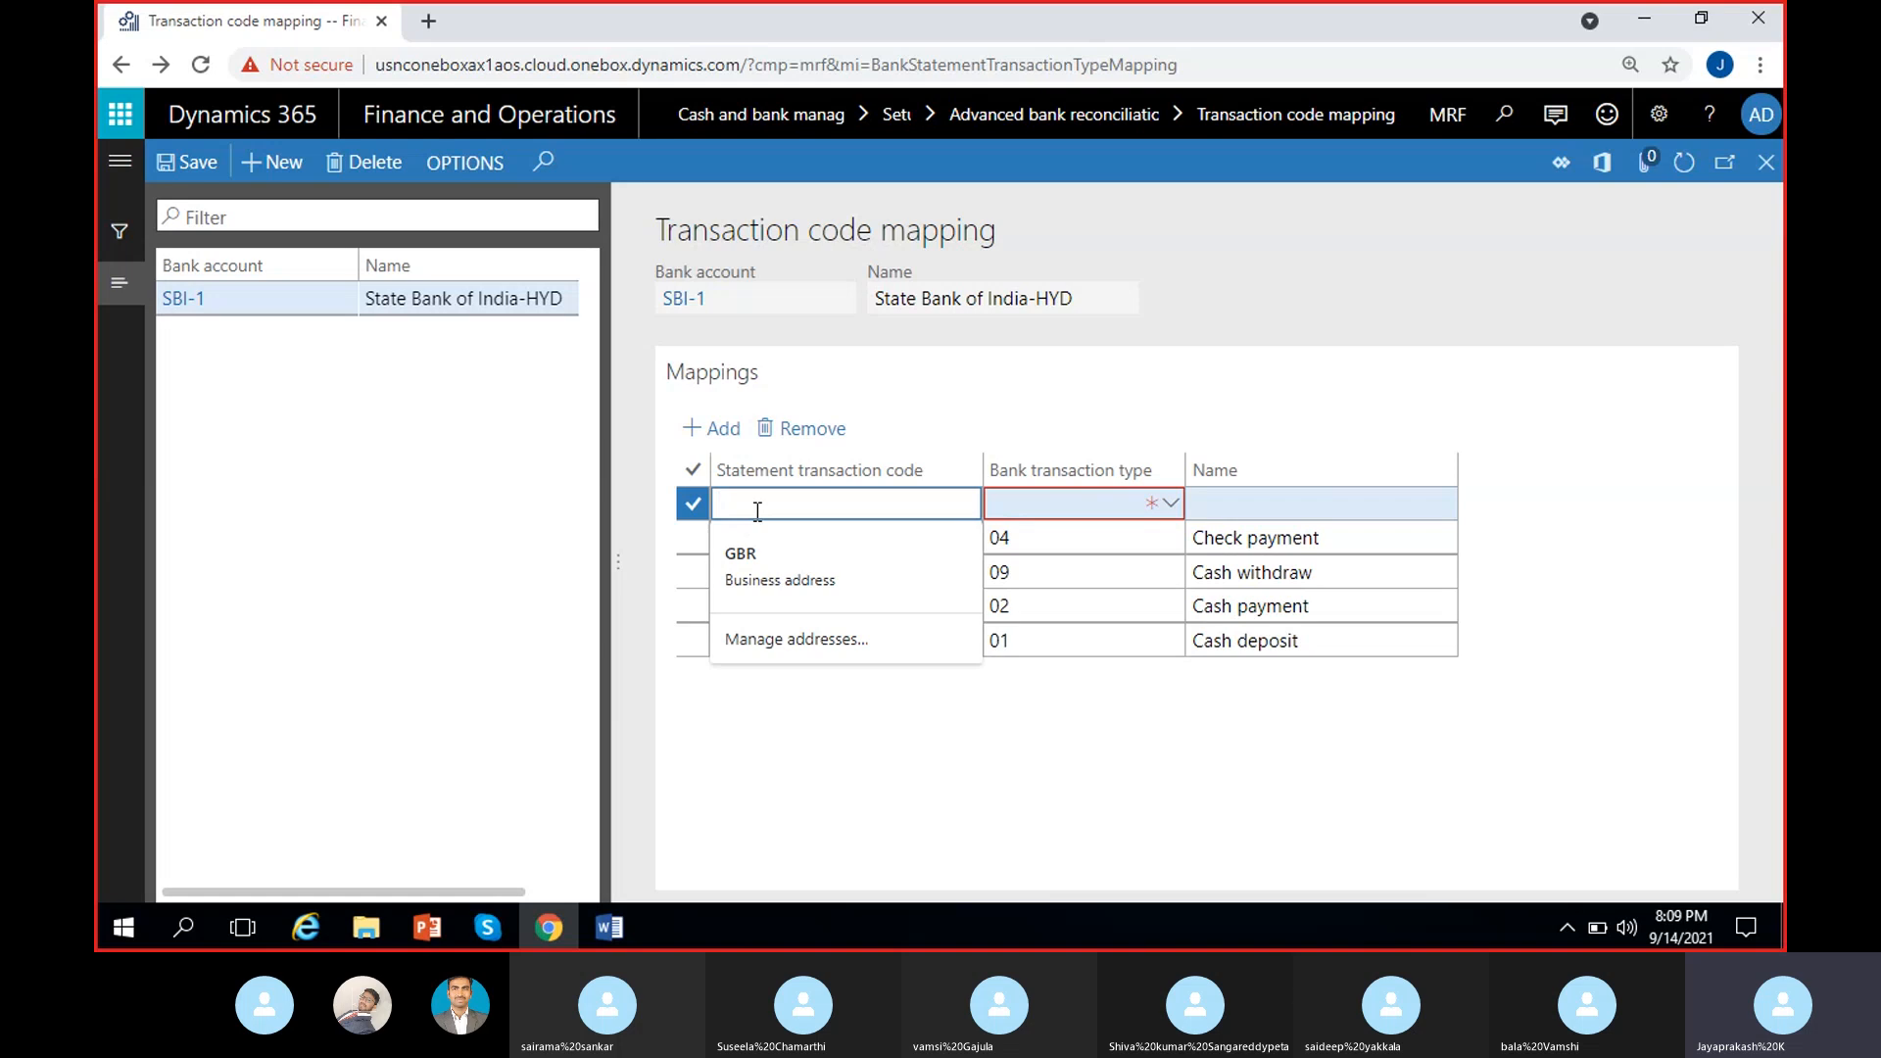
text(CCD)
click(1168, 508)
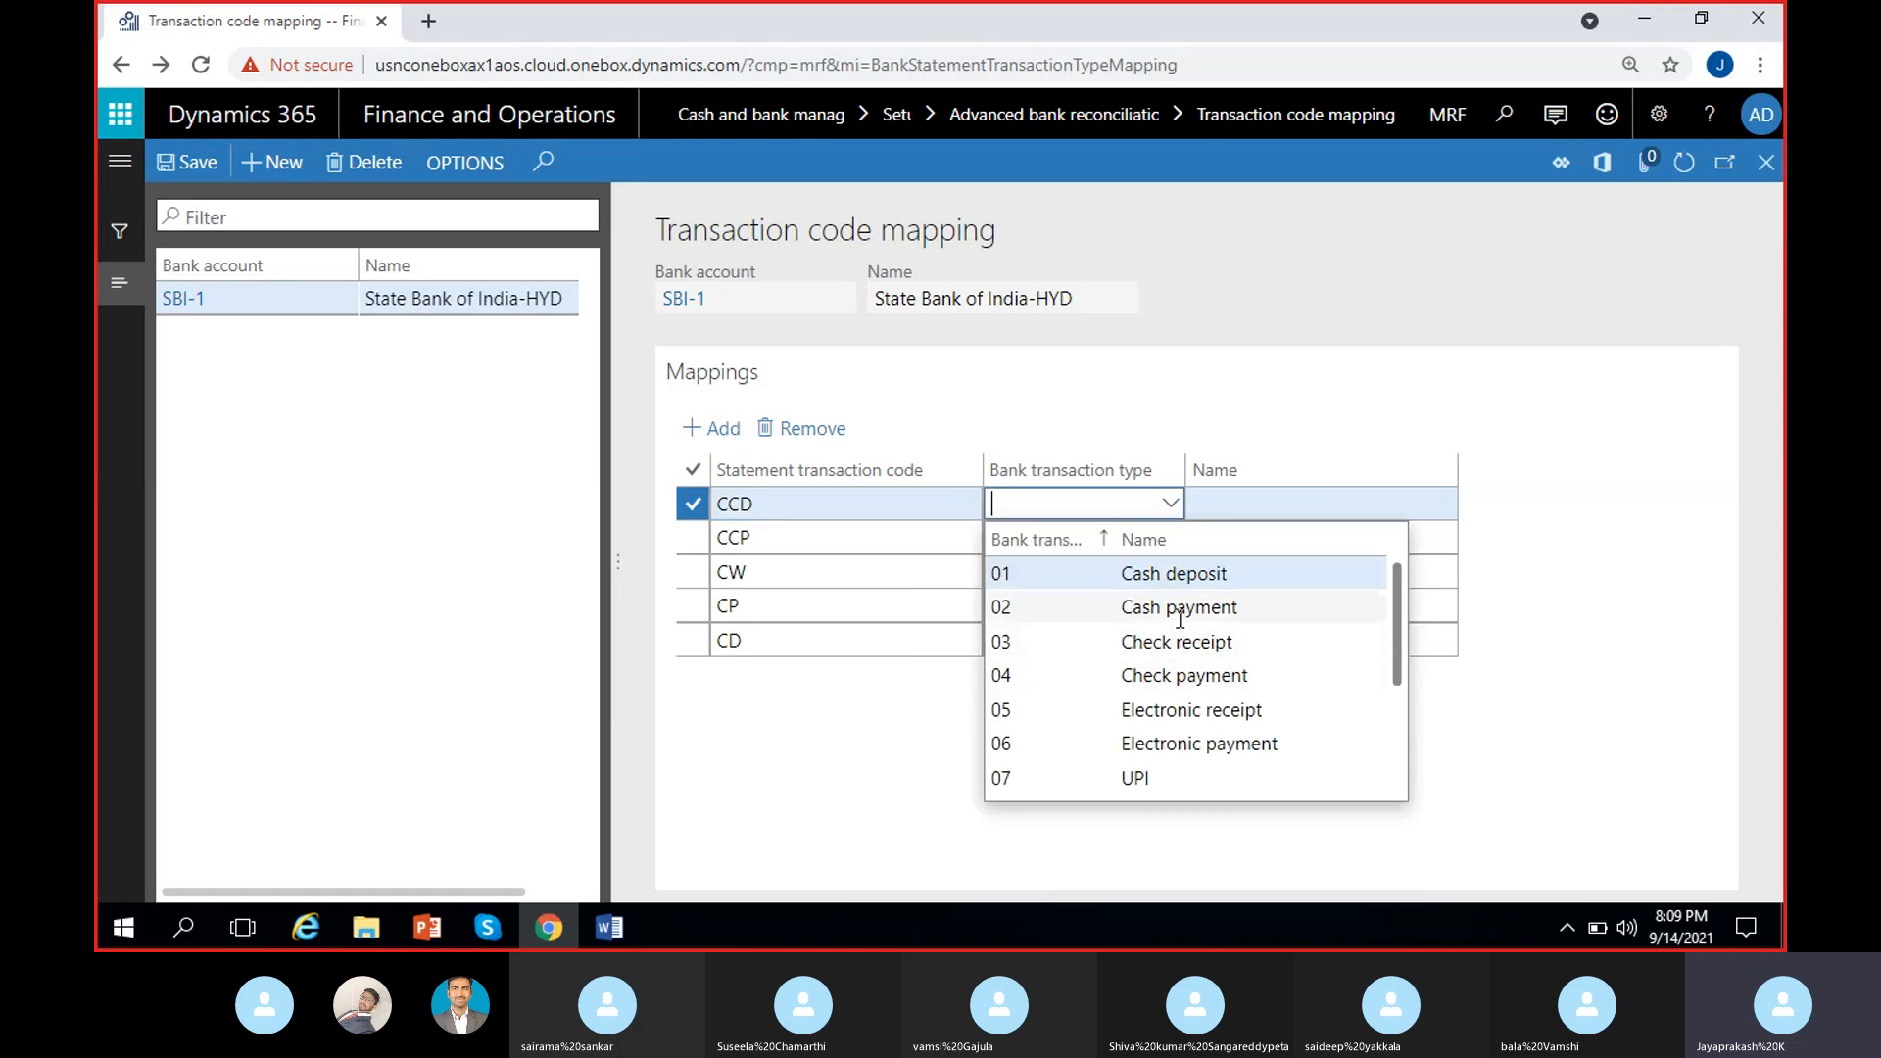
click(1152, 643)
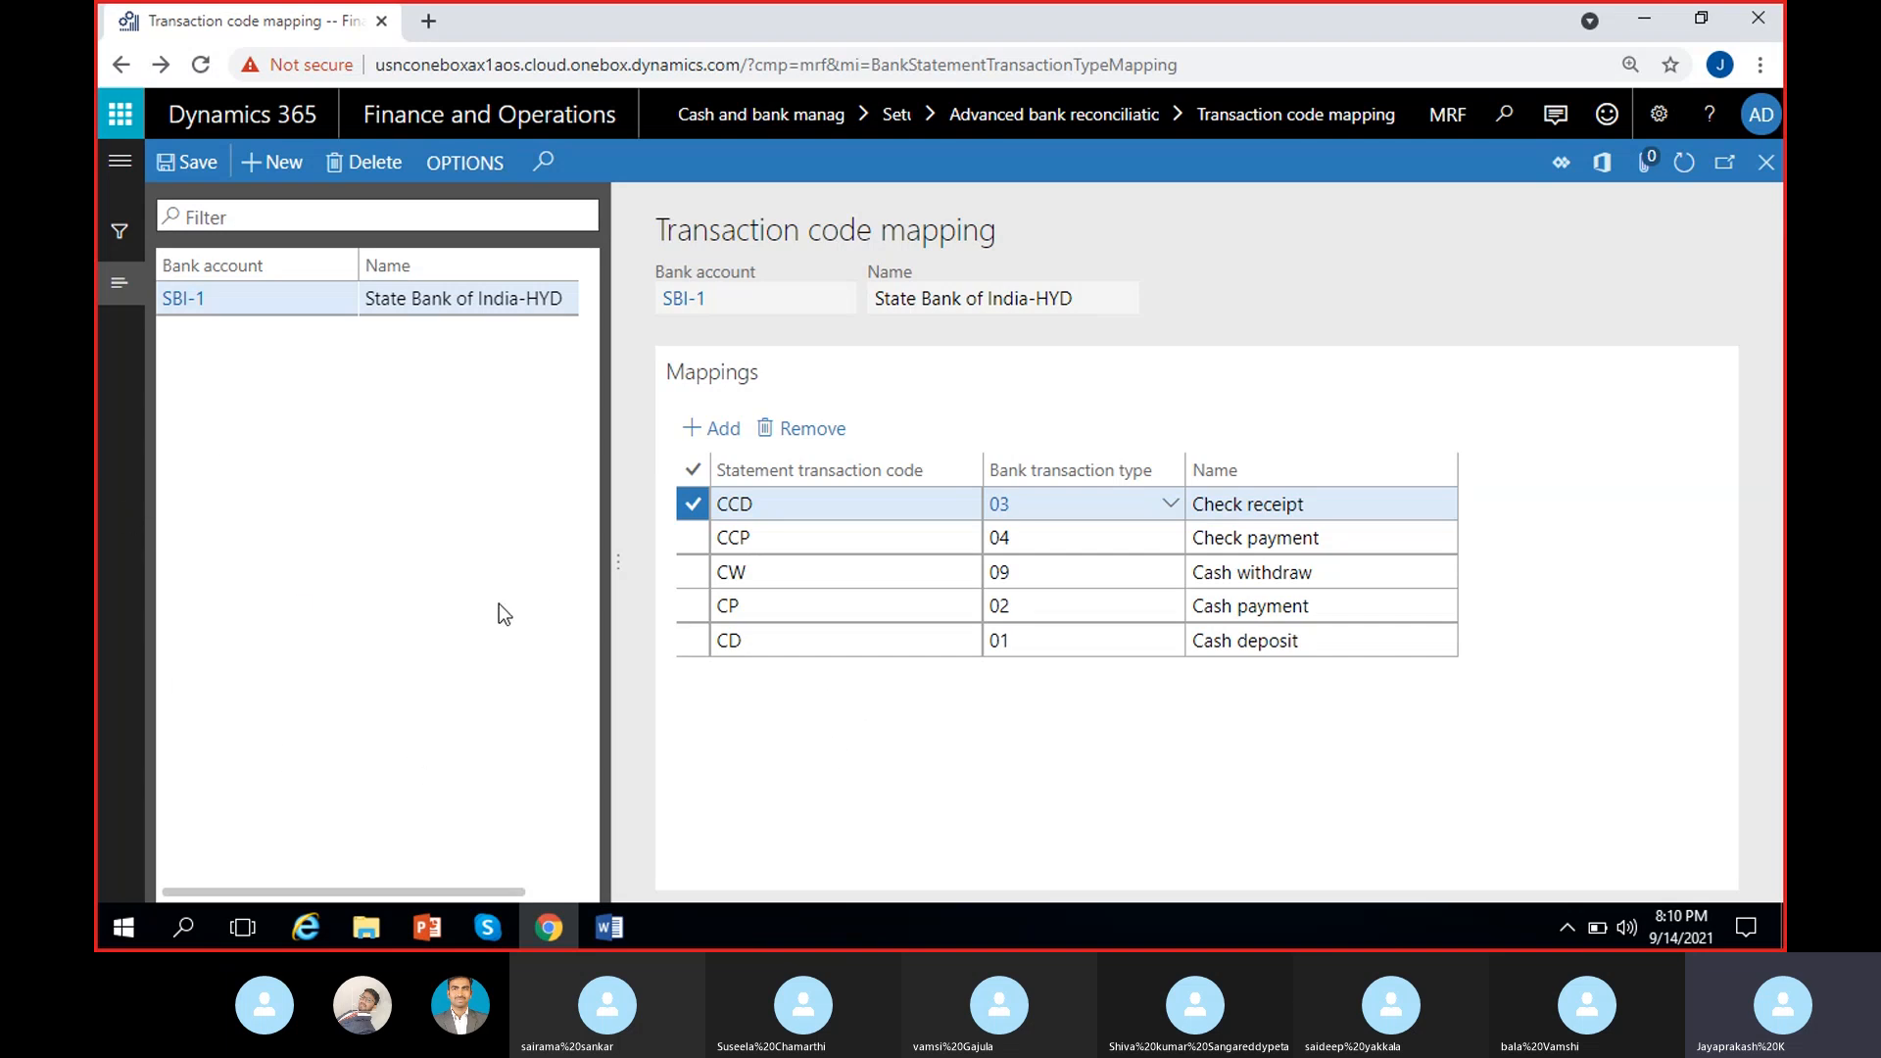
- Open the reconciliation matching rules in the advanced bank reconciliation setup
click(118, 164)
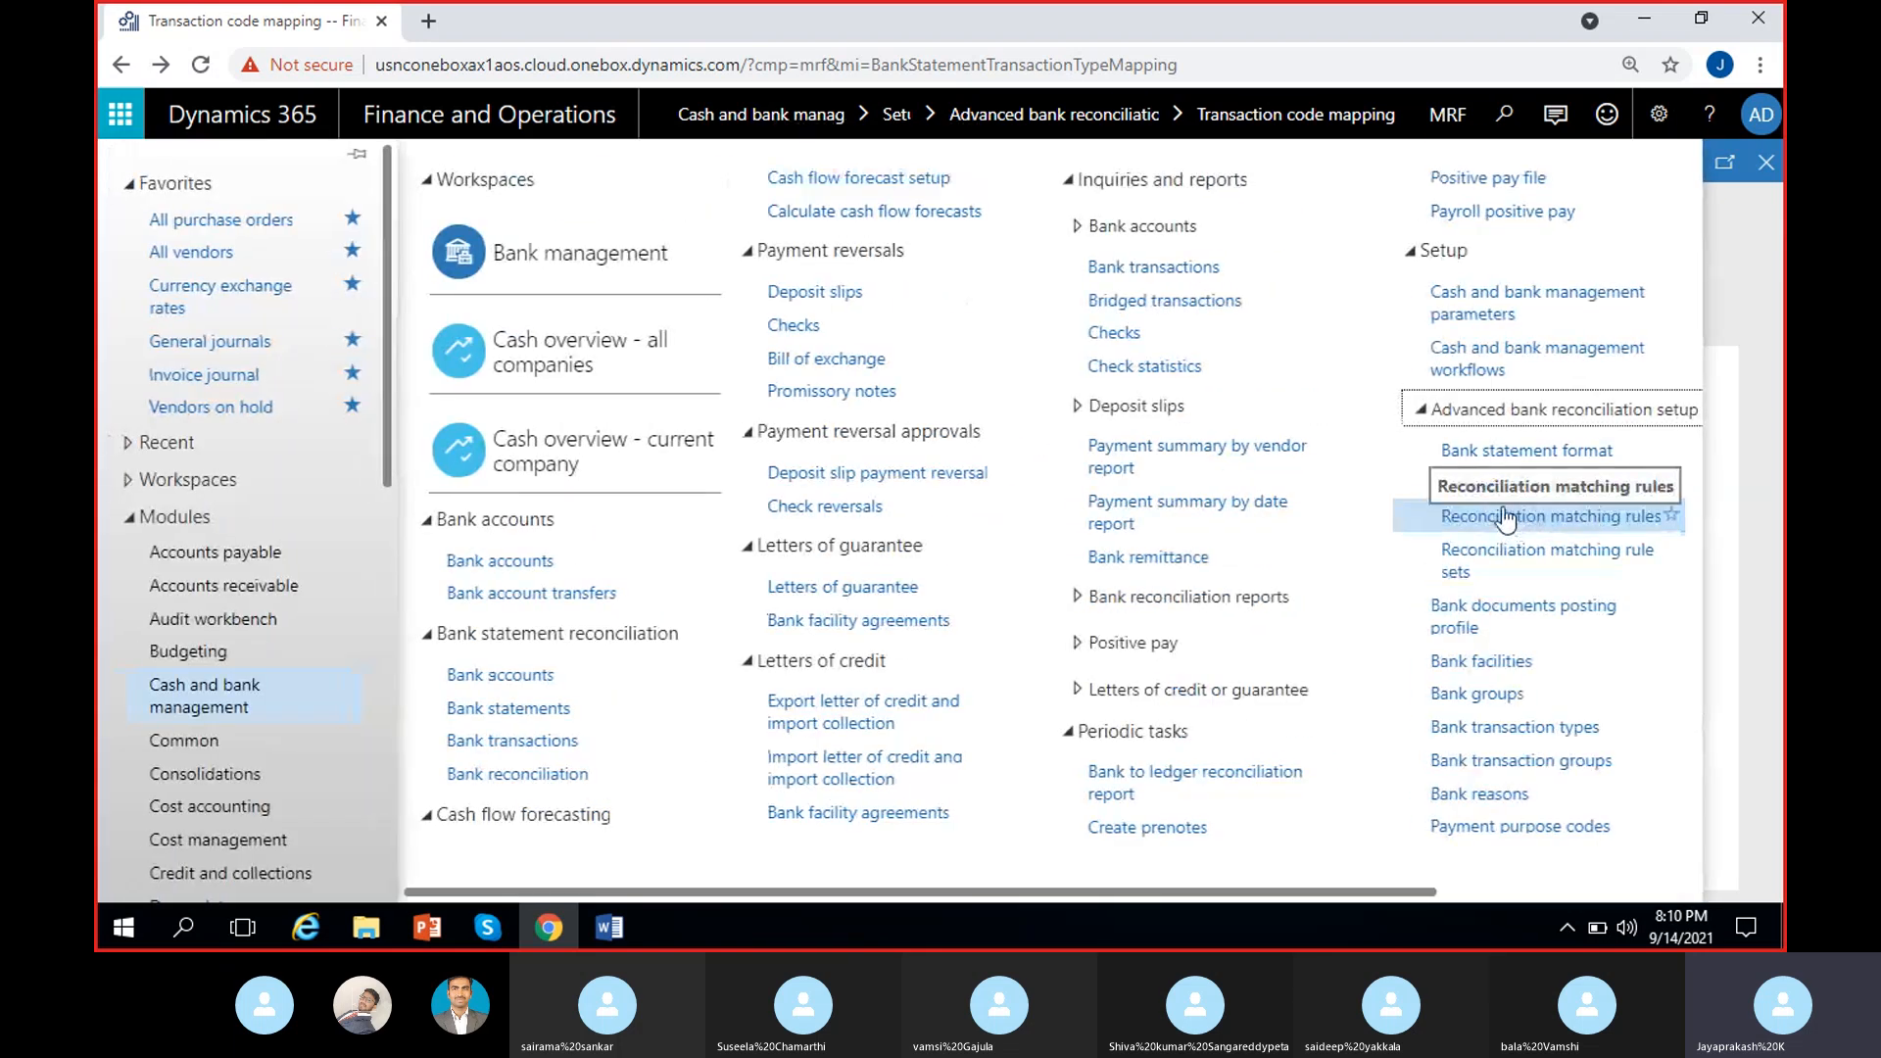
click(1498, 517)
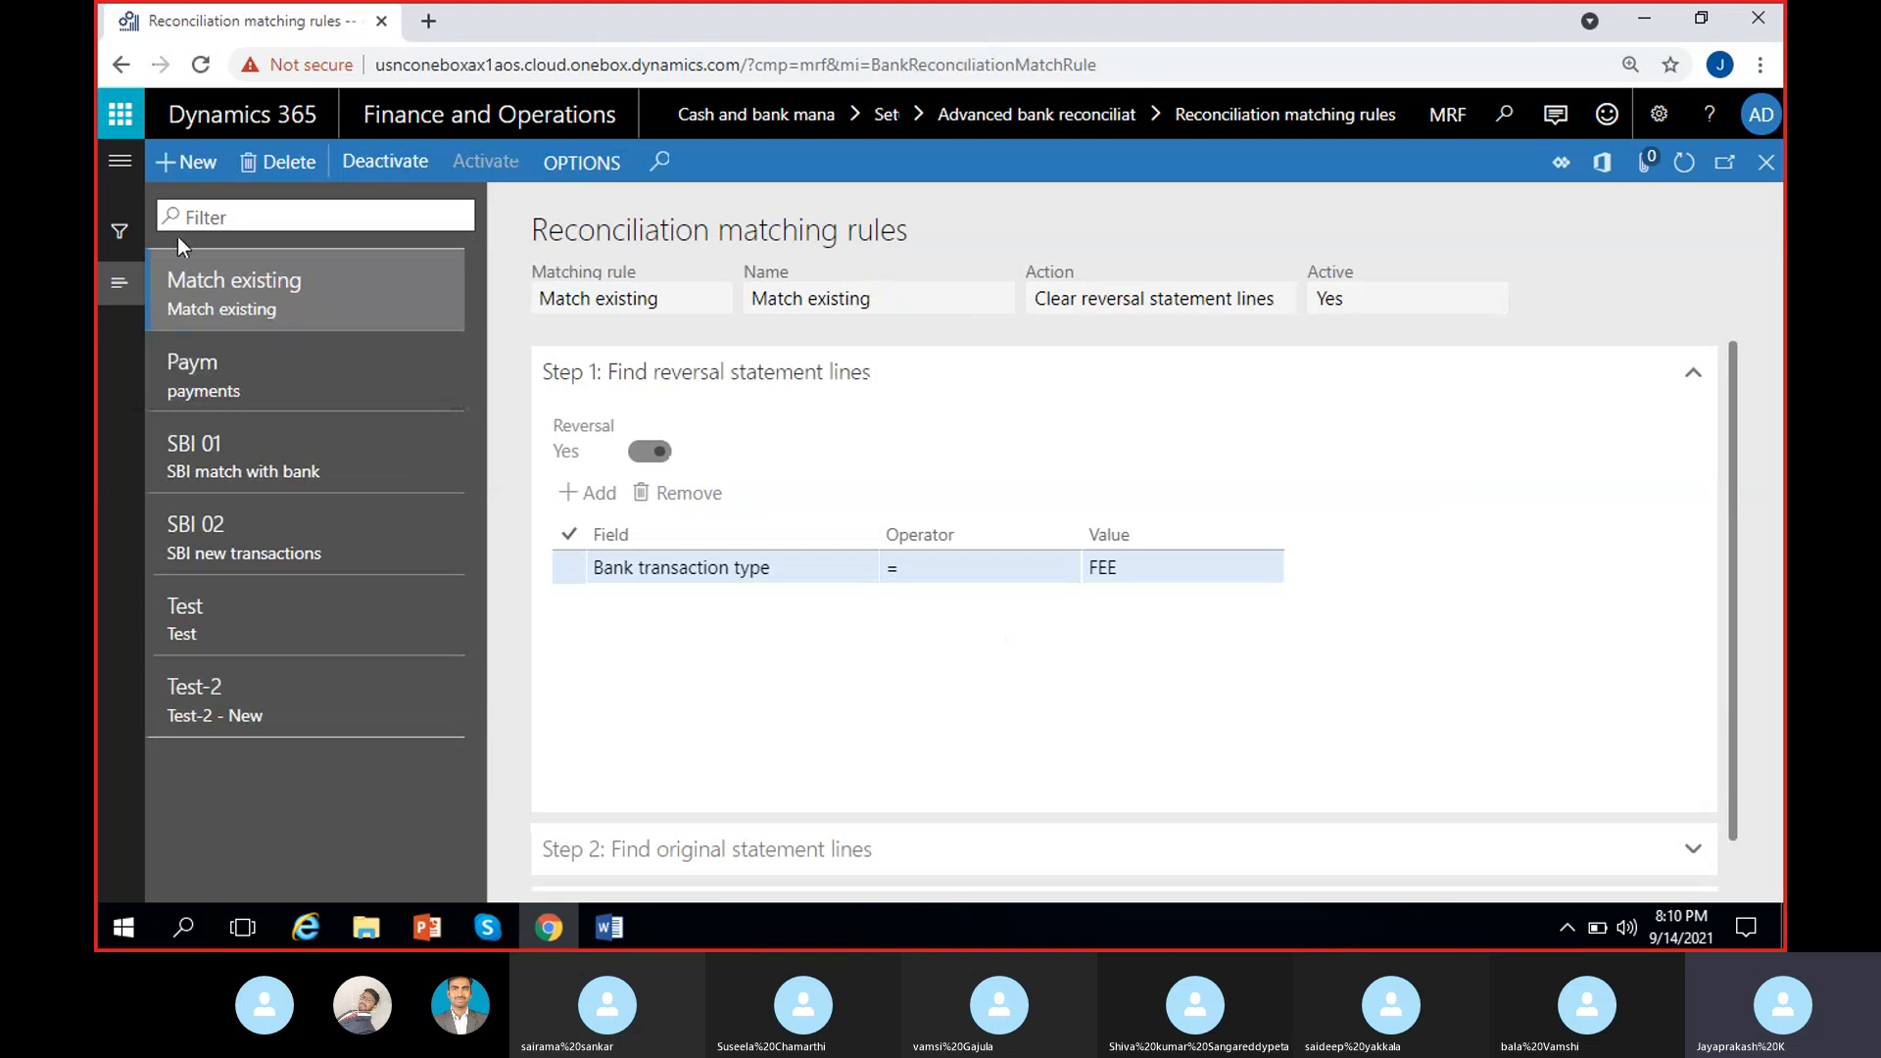
click(176, 162)
click(630, 300)
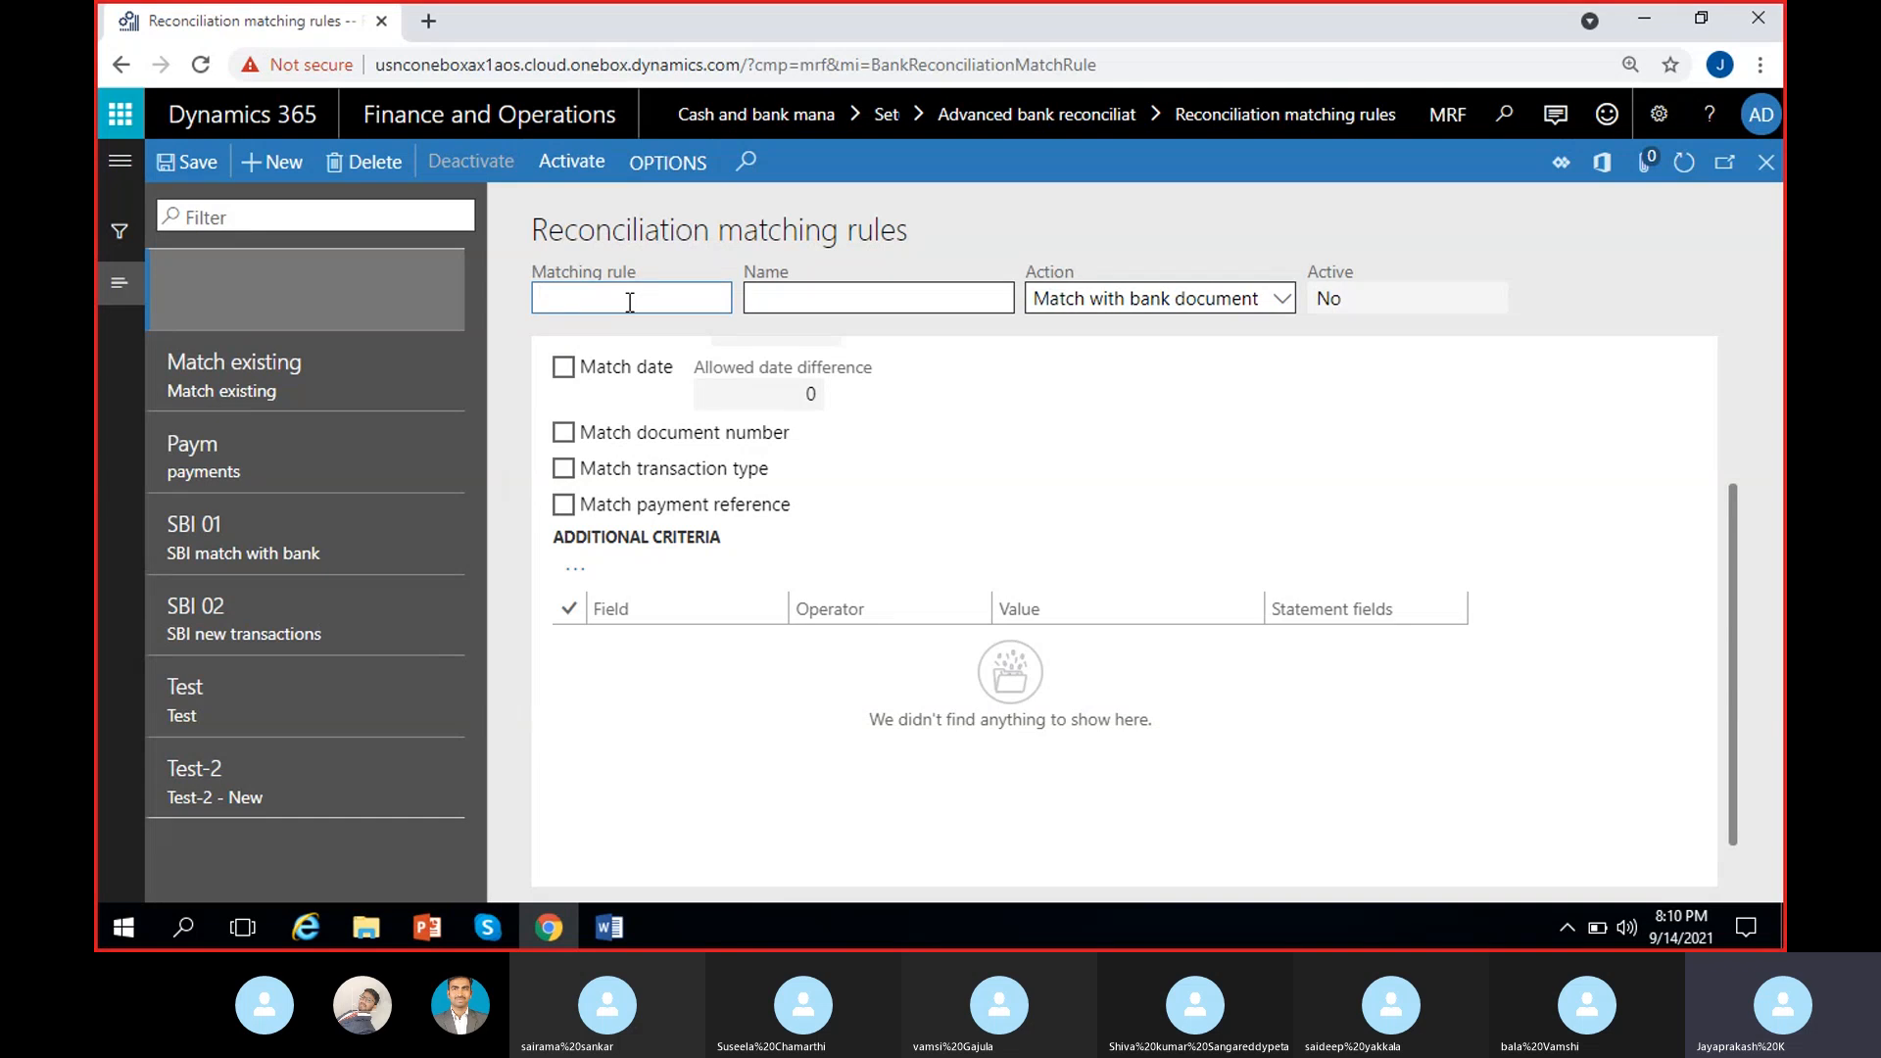
text(NEWSBI)
click(823, 298)
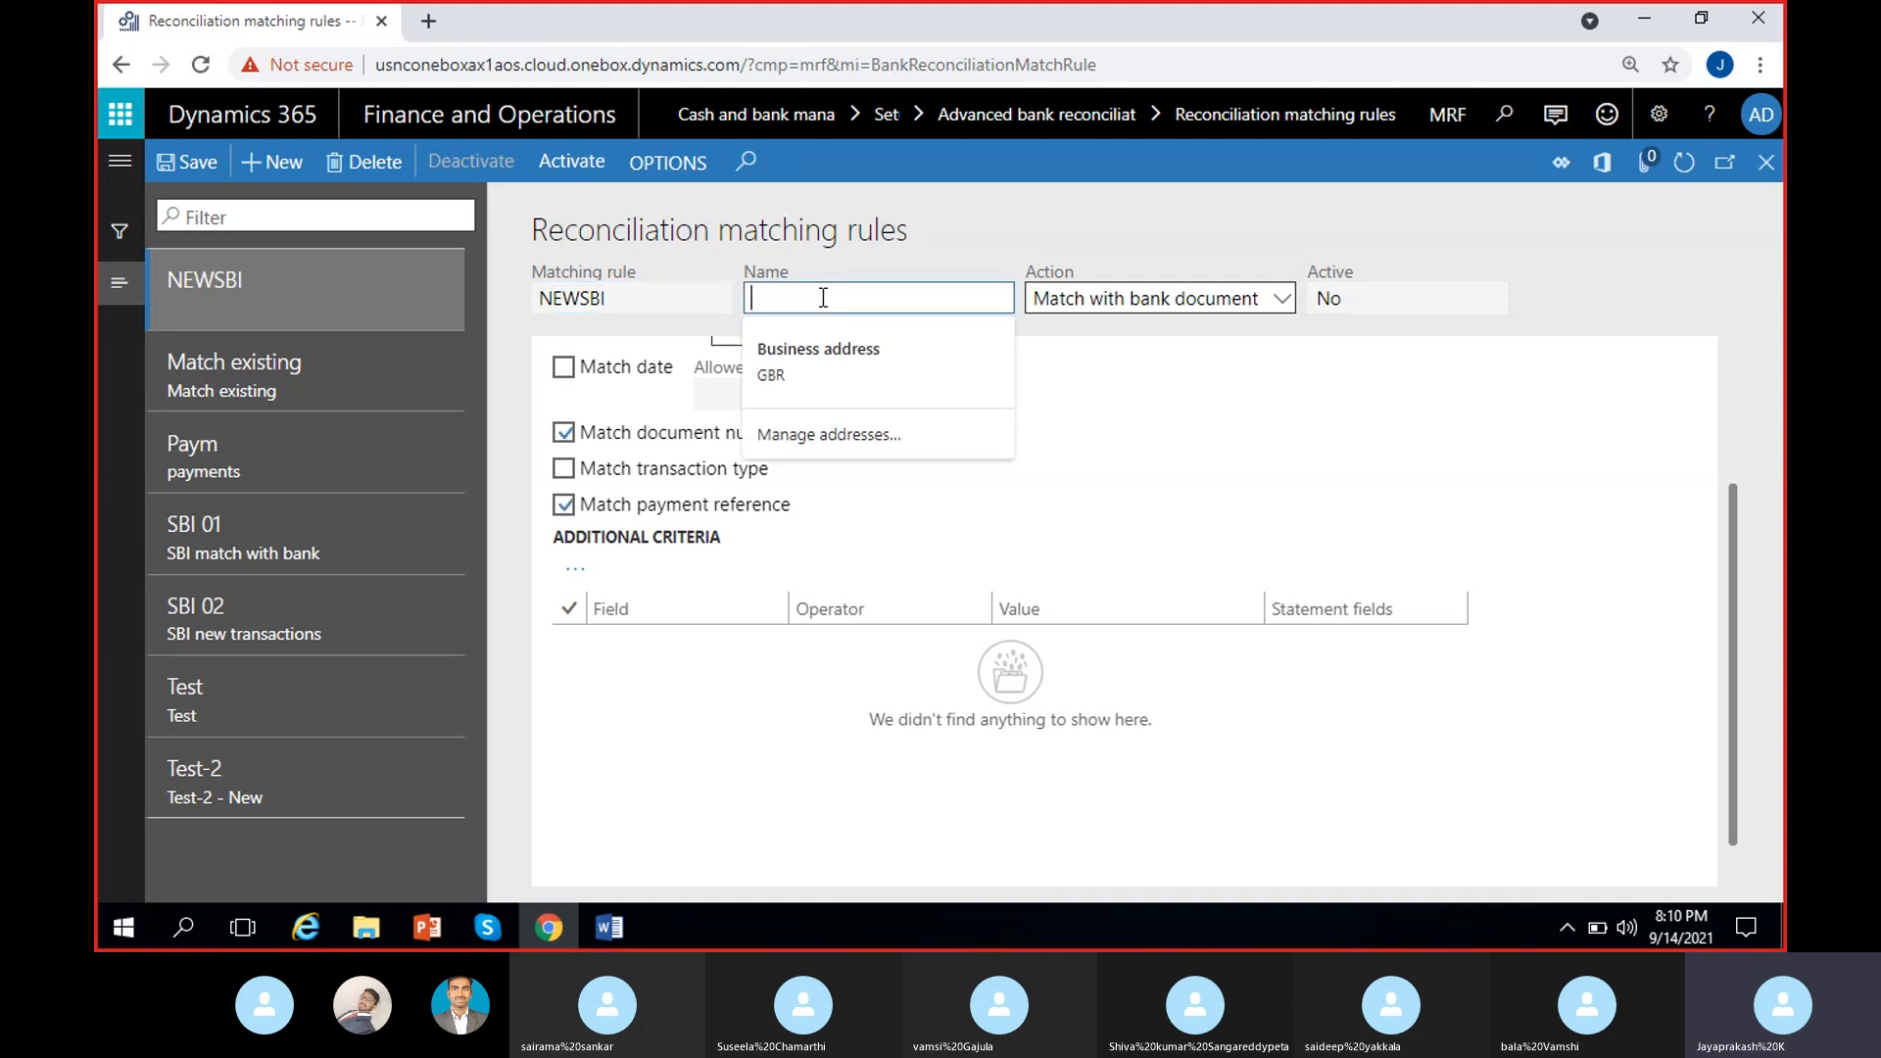
click(663, 297)
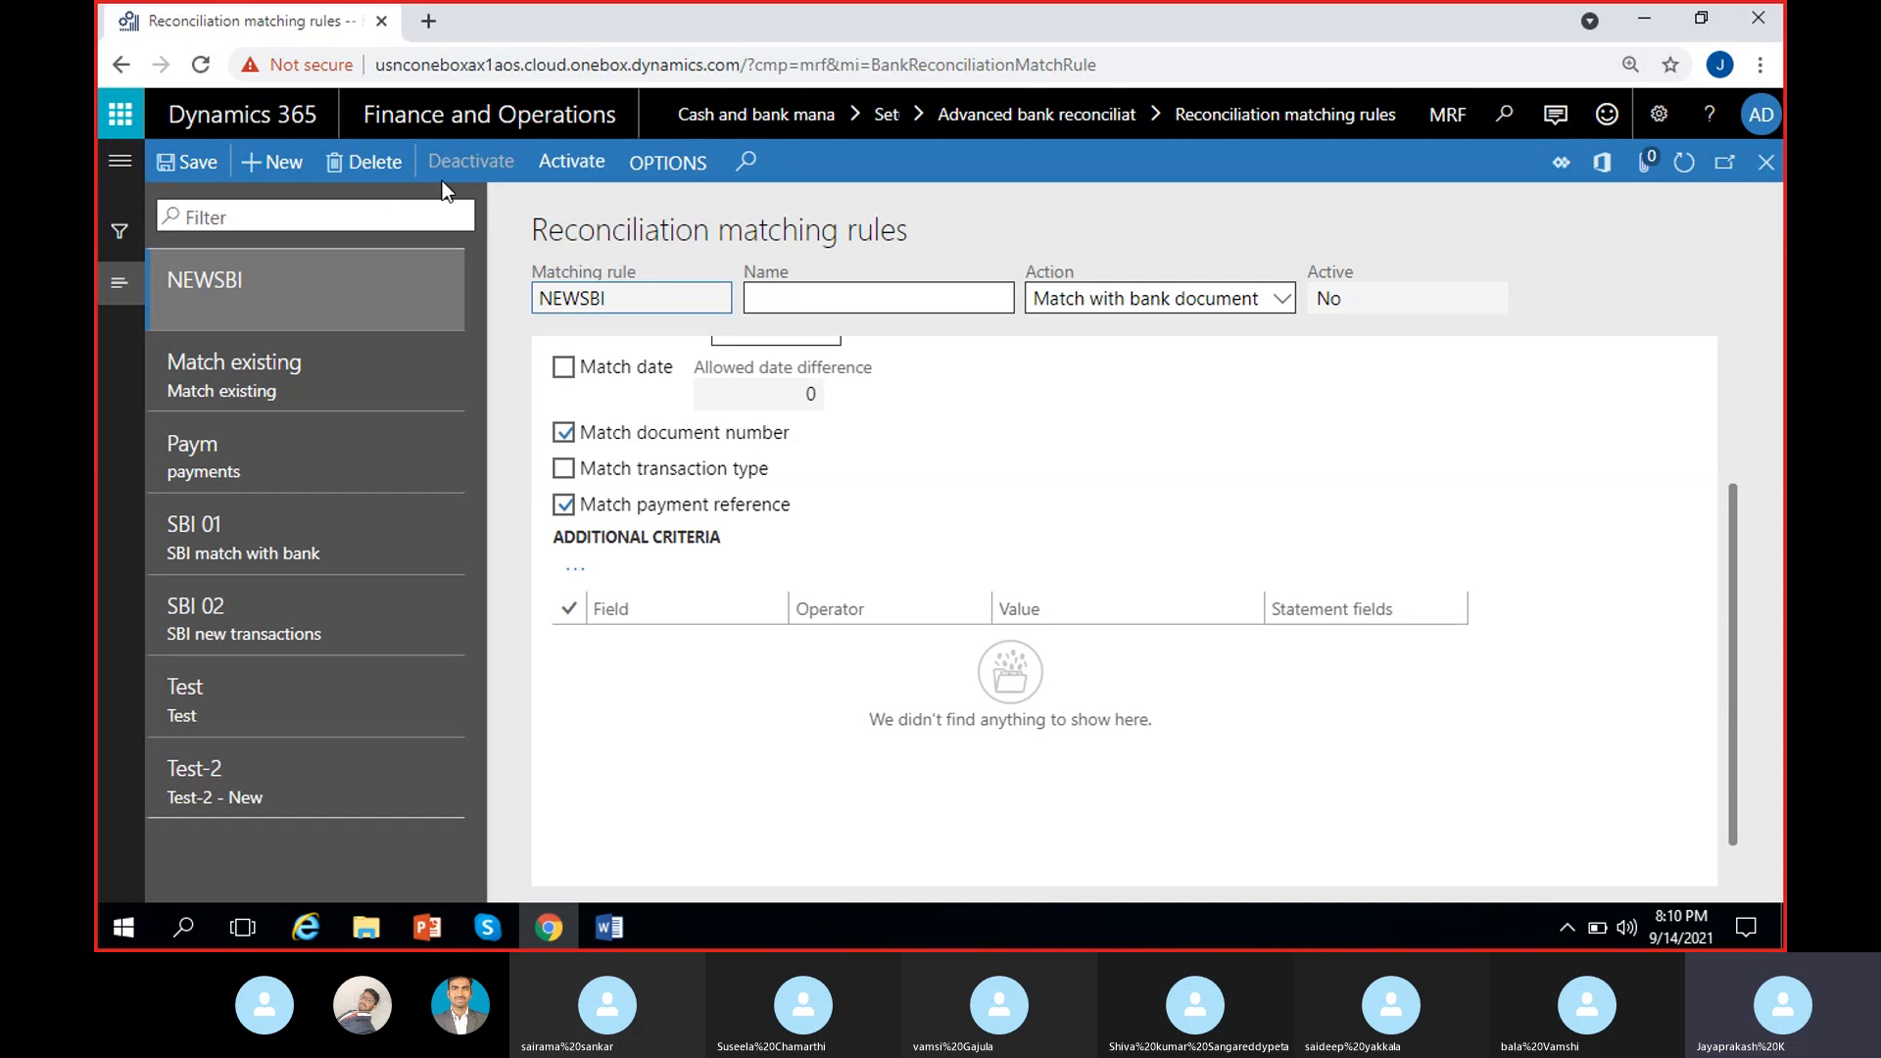
click(364, 161)
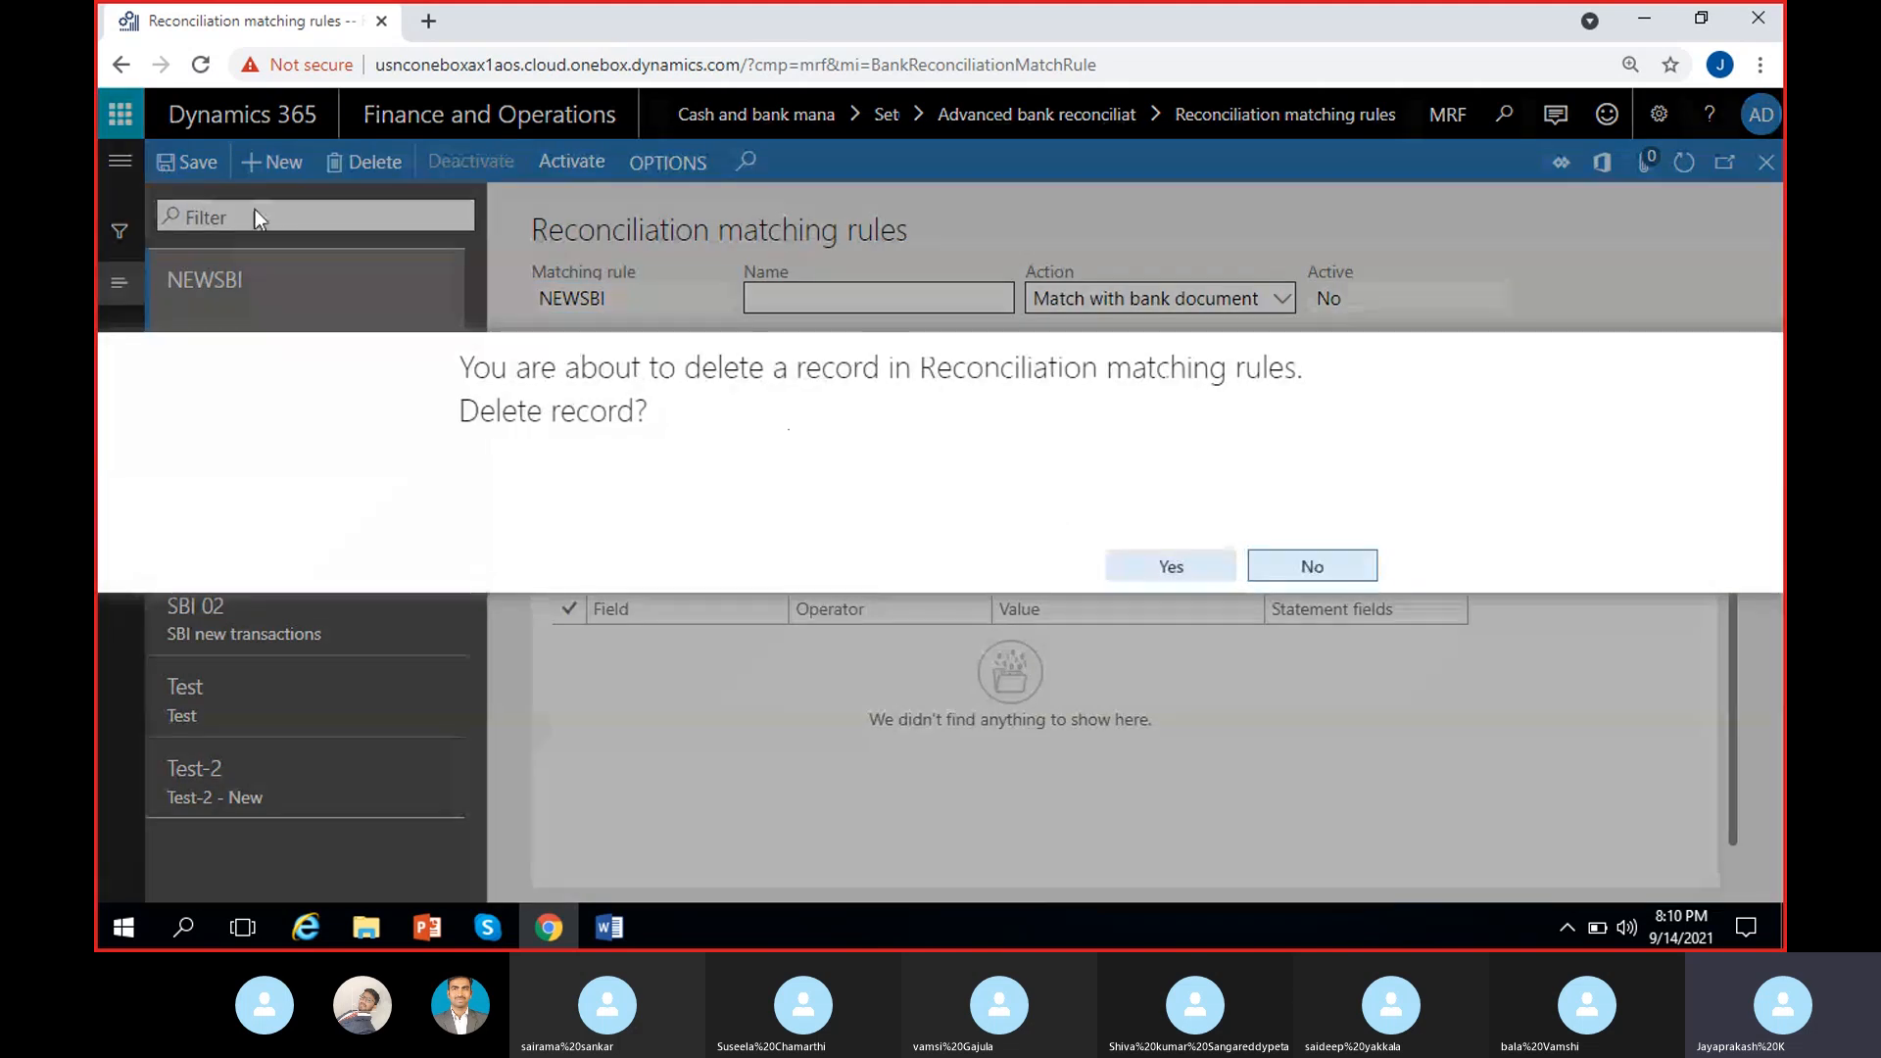
key(Return)
- Create a reconciliation matching rule with SBI_MRF as both its rule code and its name
click(277, 174)
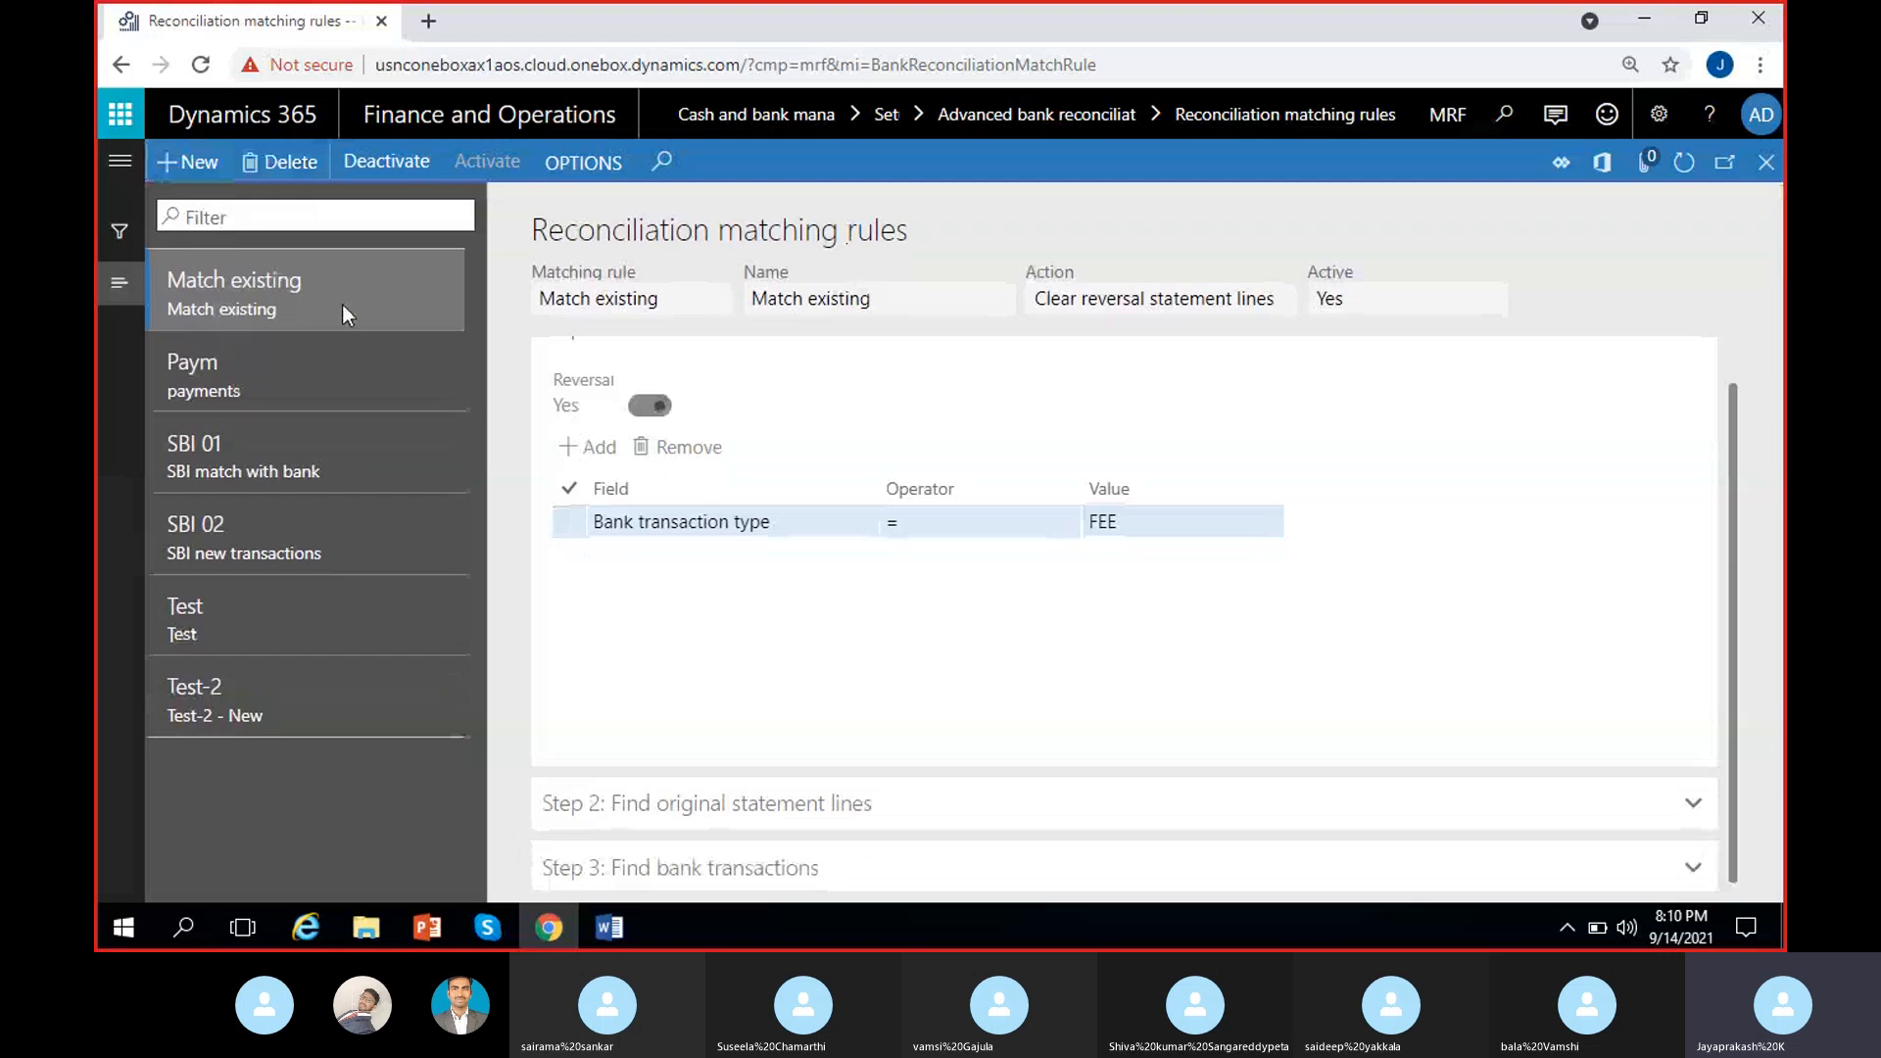
key(alt+n)
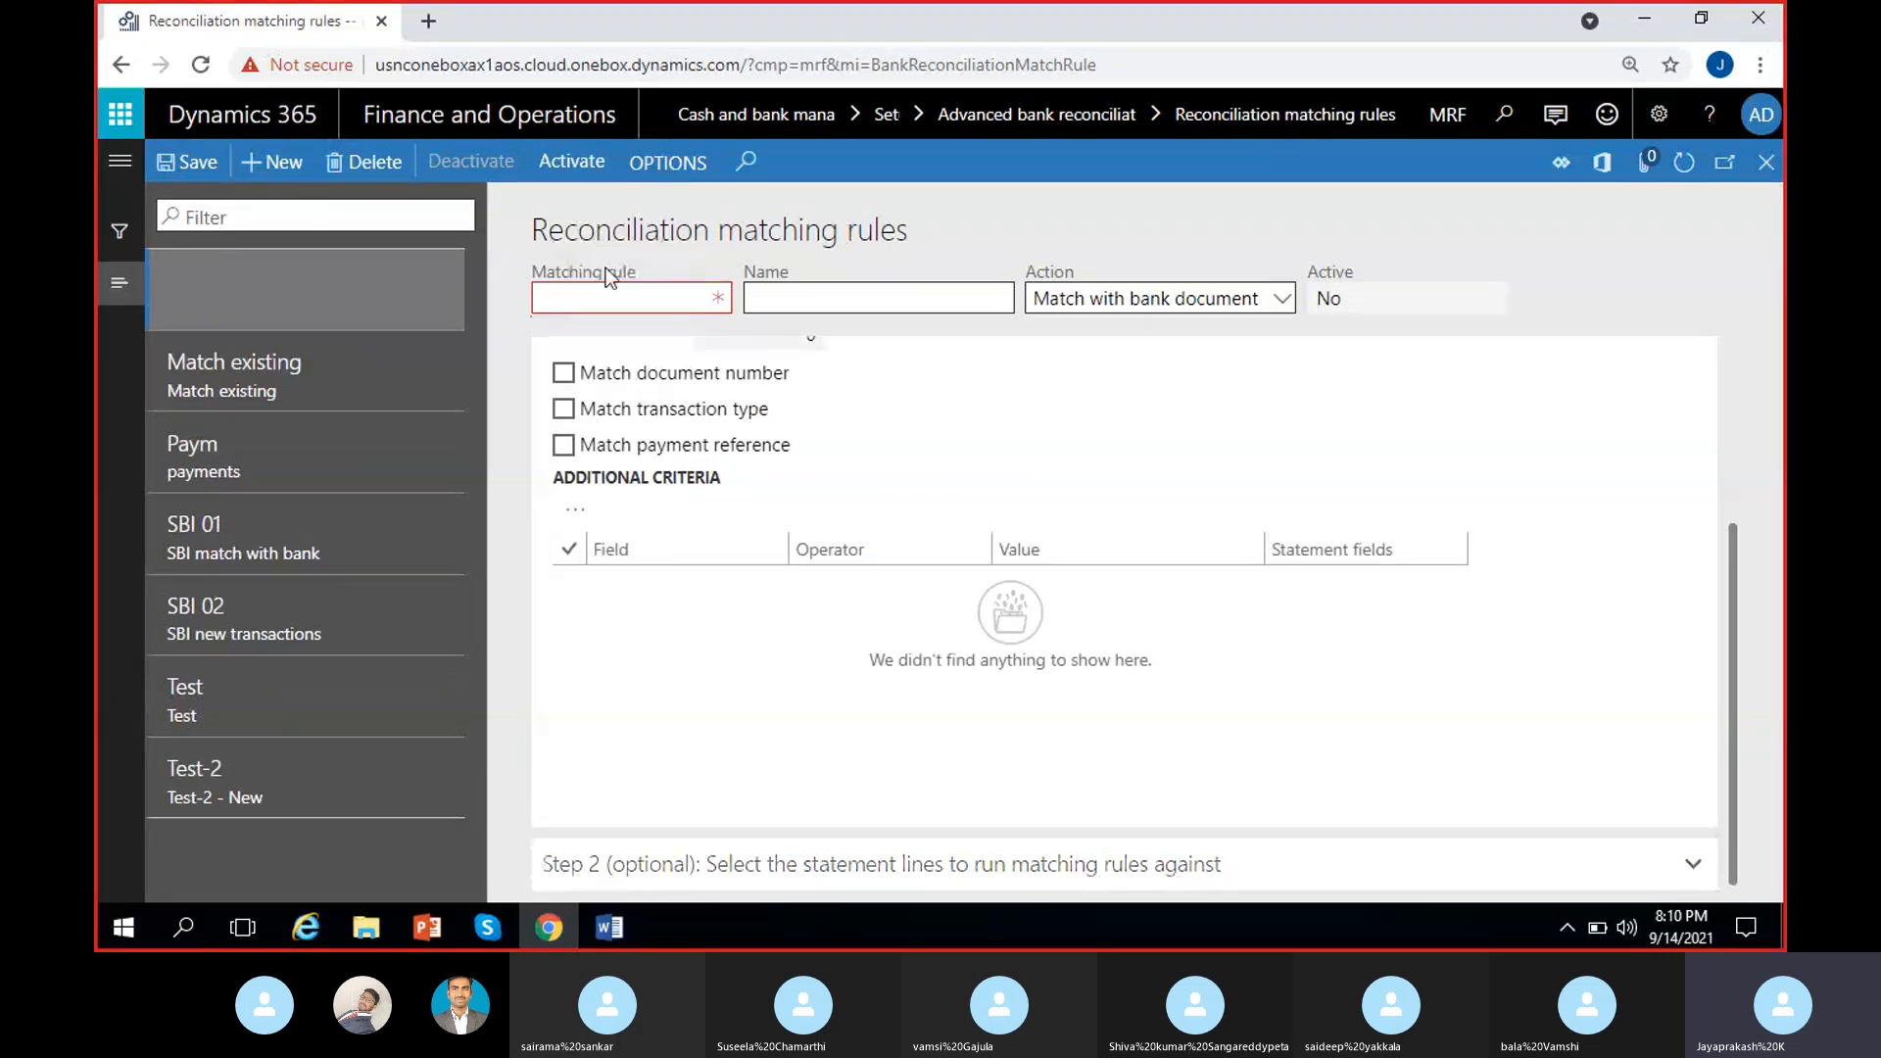
click(607, 297)
text(SBI_MRF)
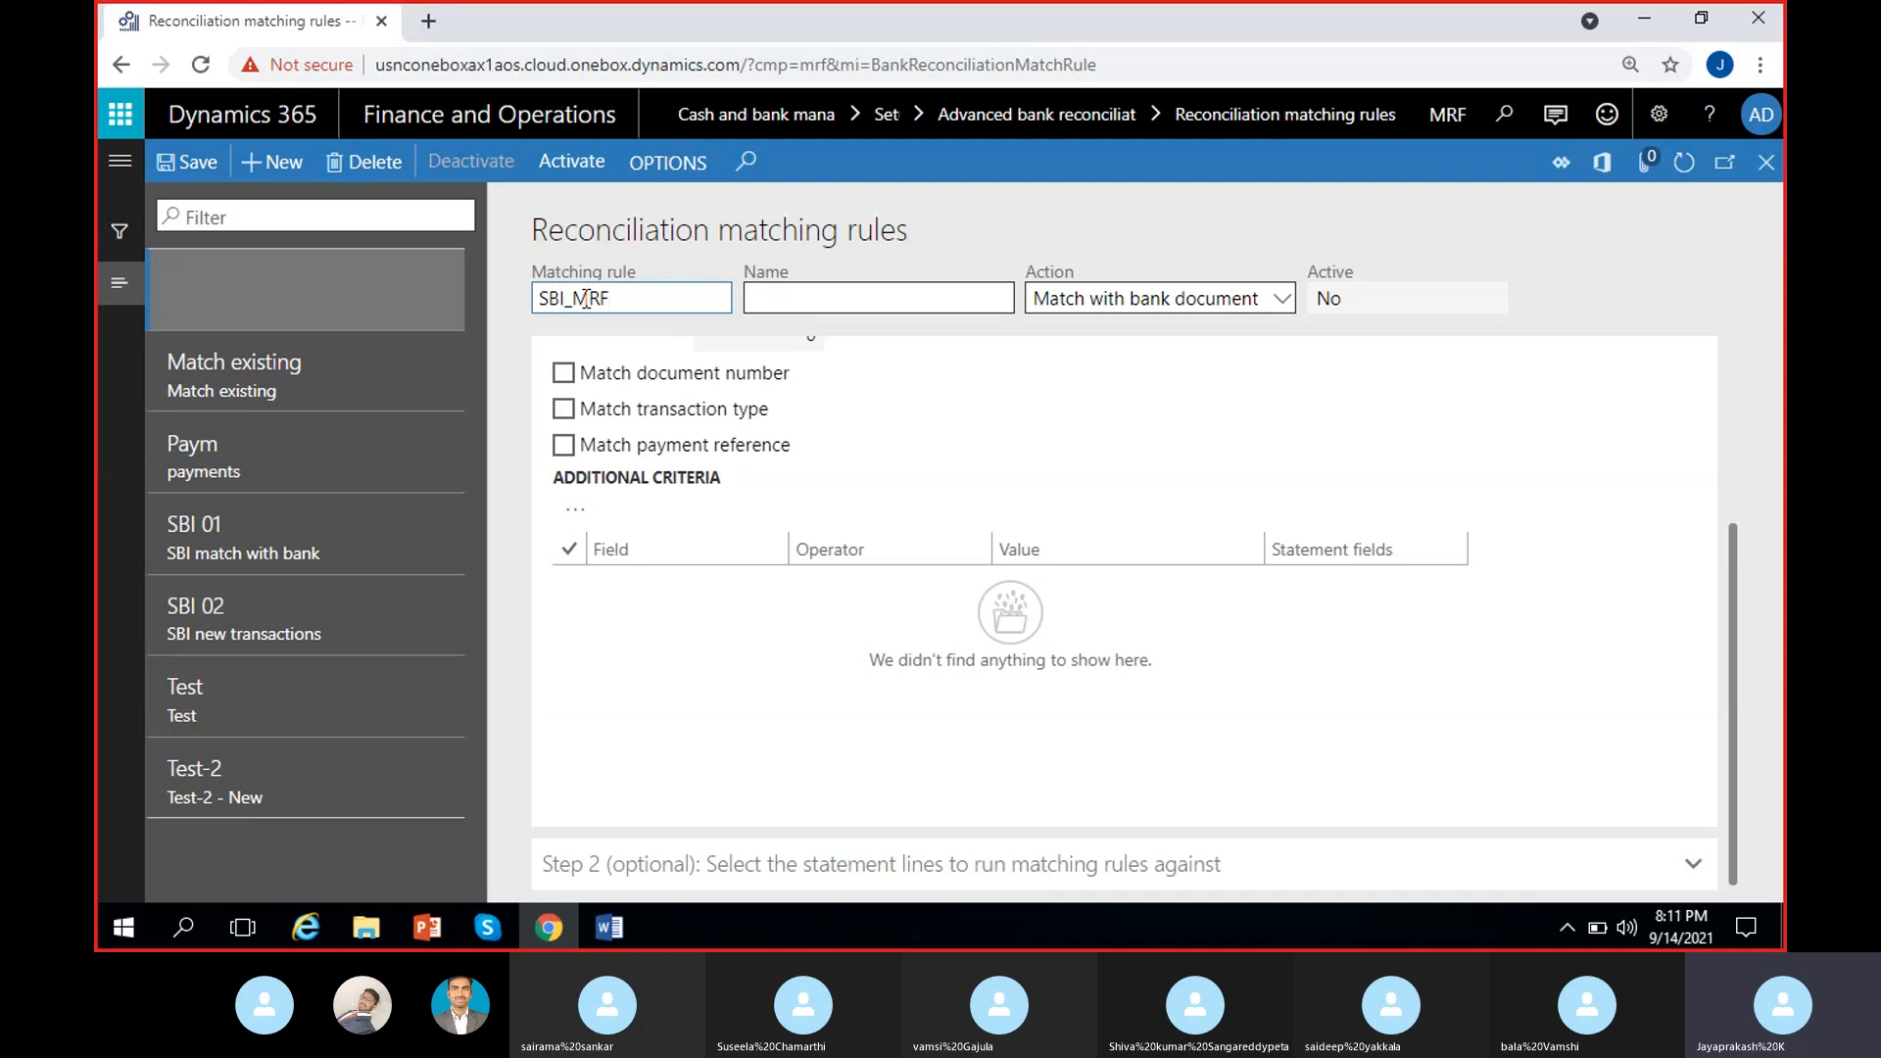
double_click(706, 304)
key(ctrl+c)
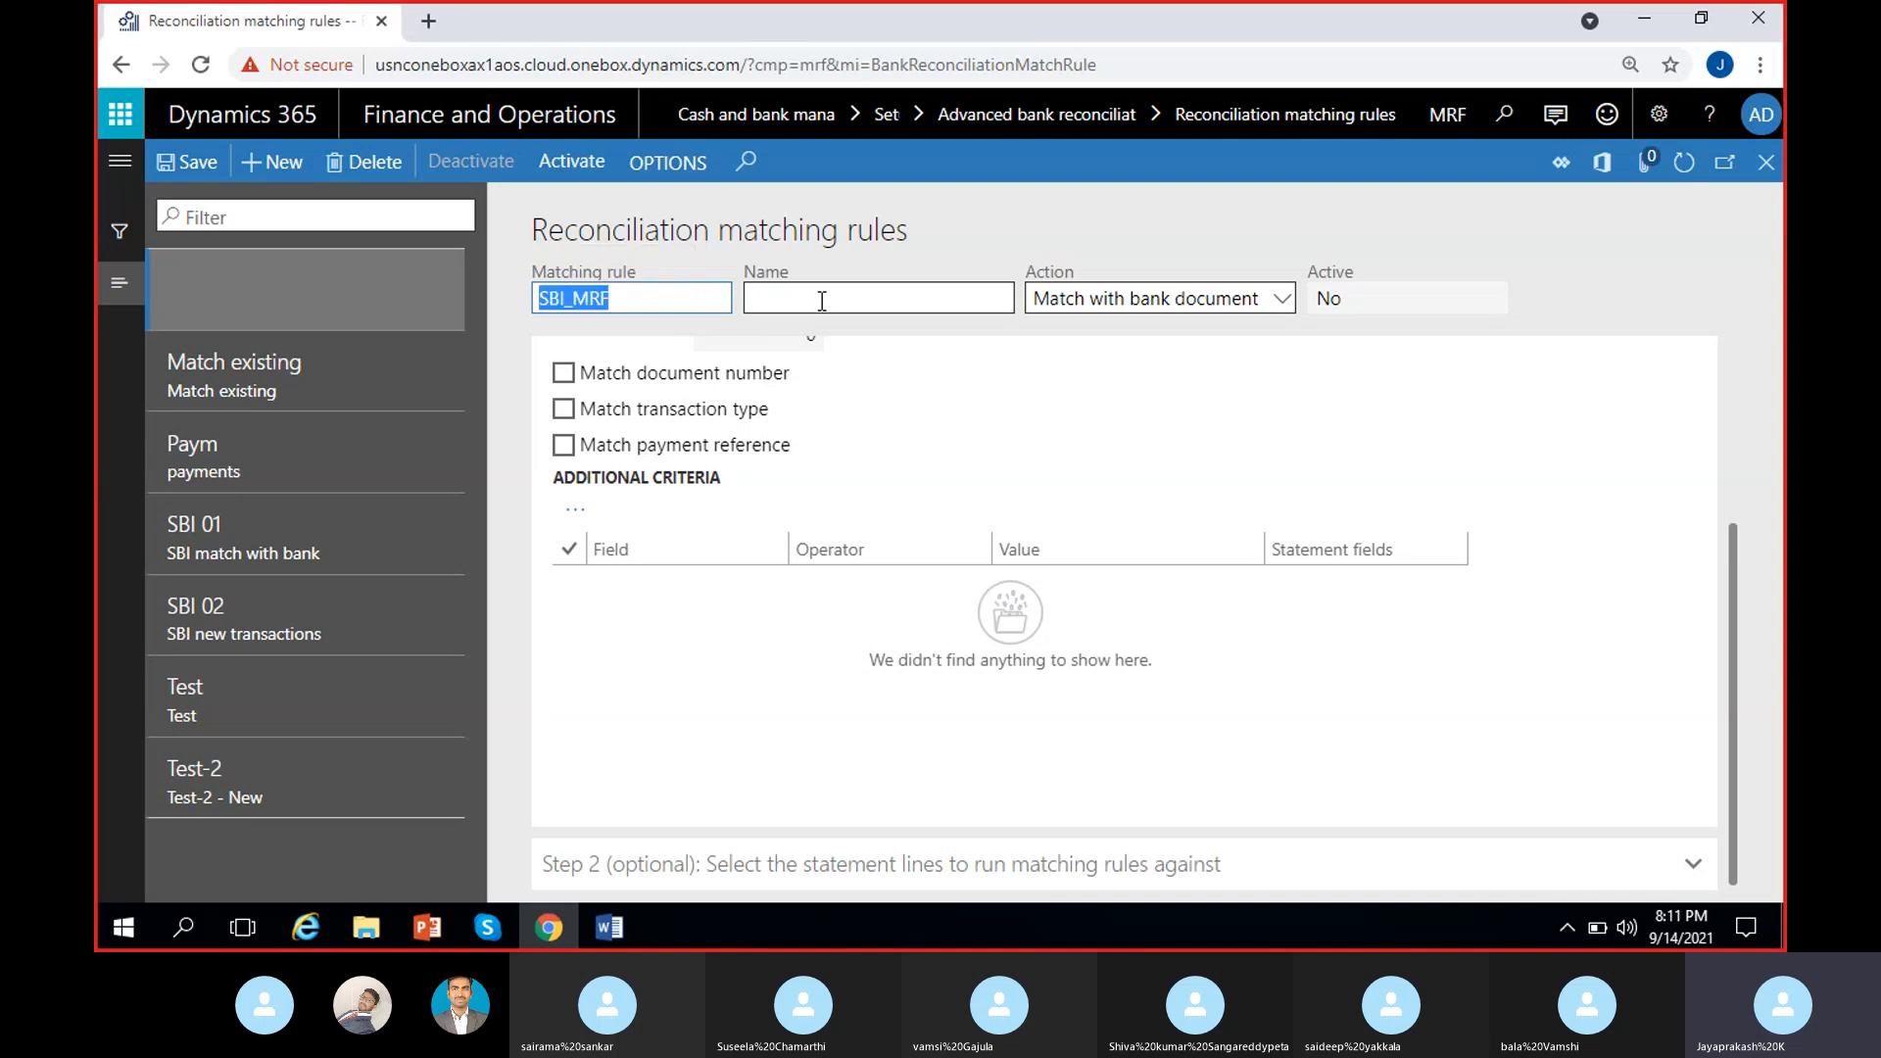
click(819, 299)
key(ctrl+v)
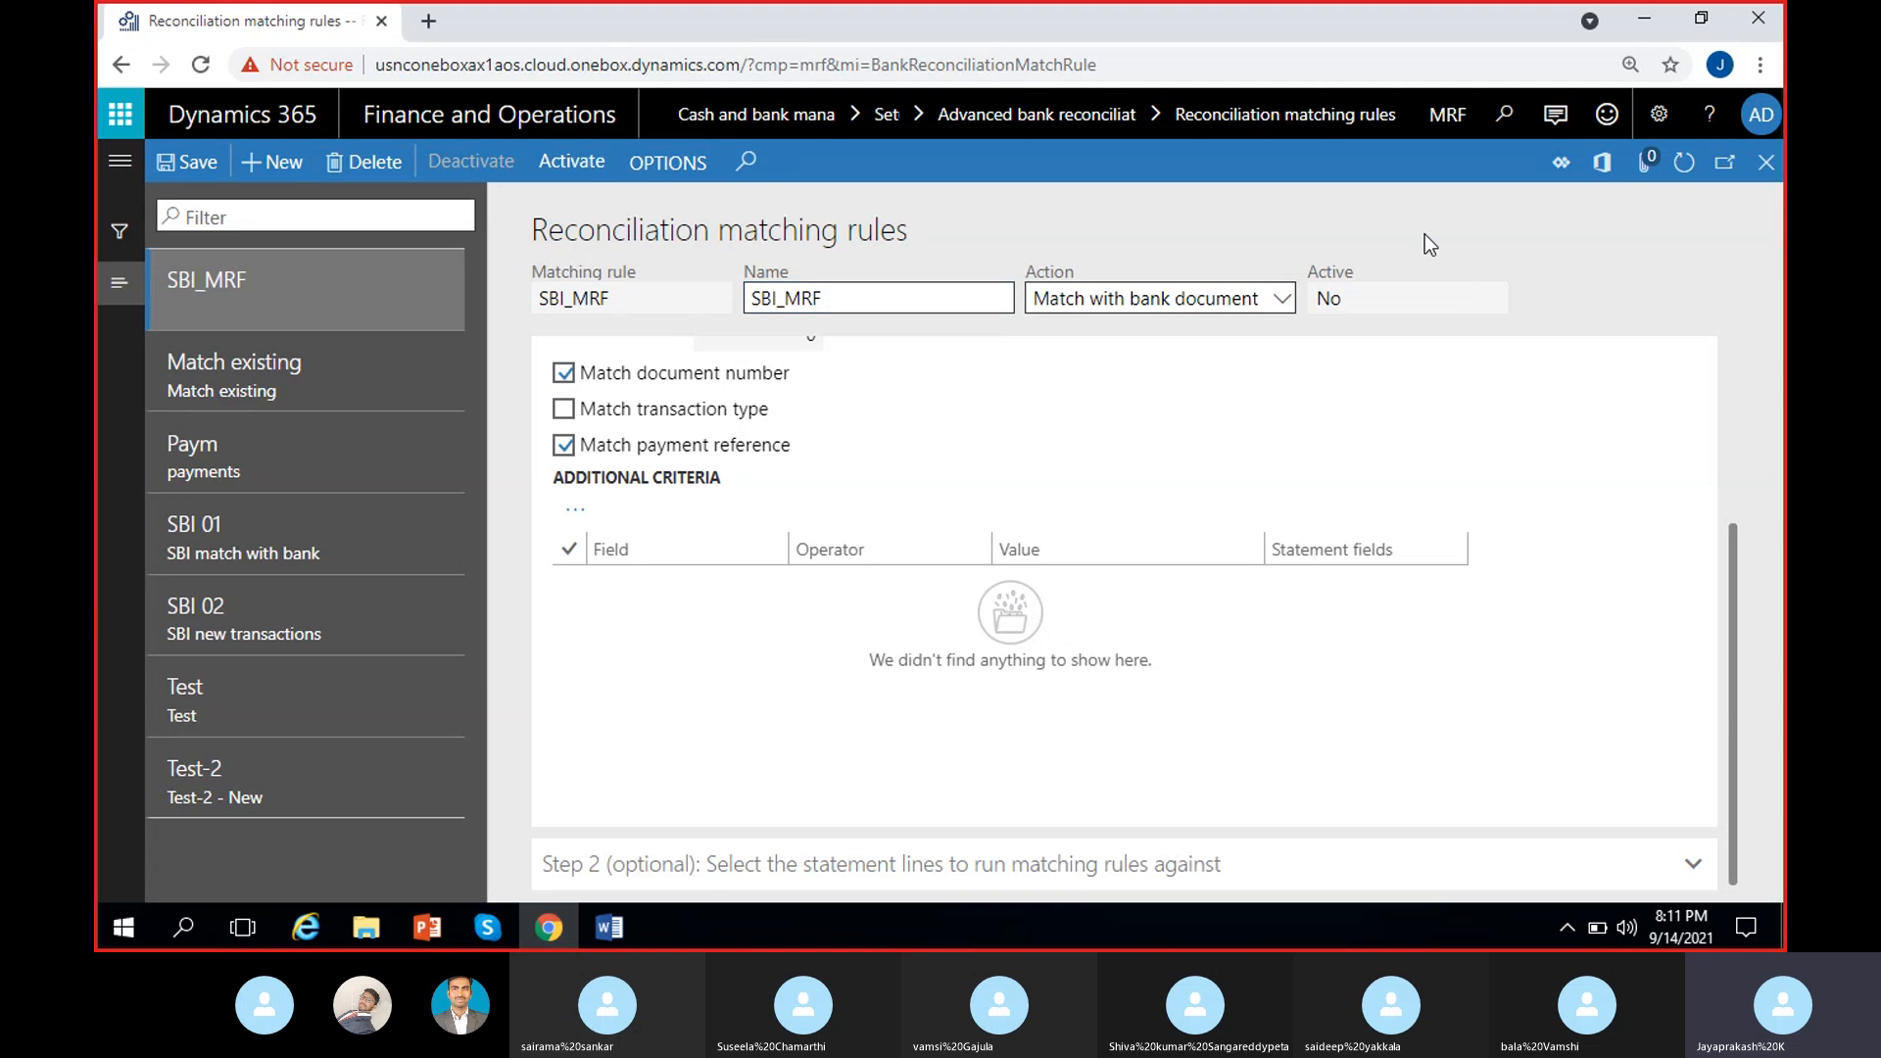
- Set the SBI_MRF rule's action to Match with bank document
click(1278, 310)
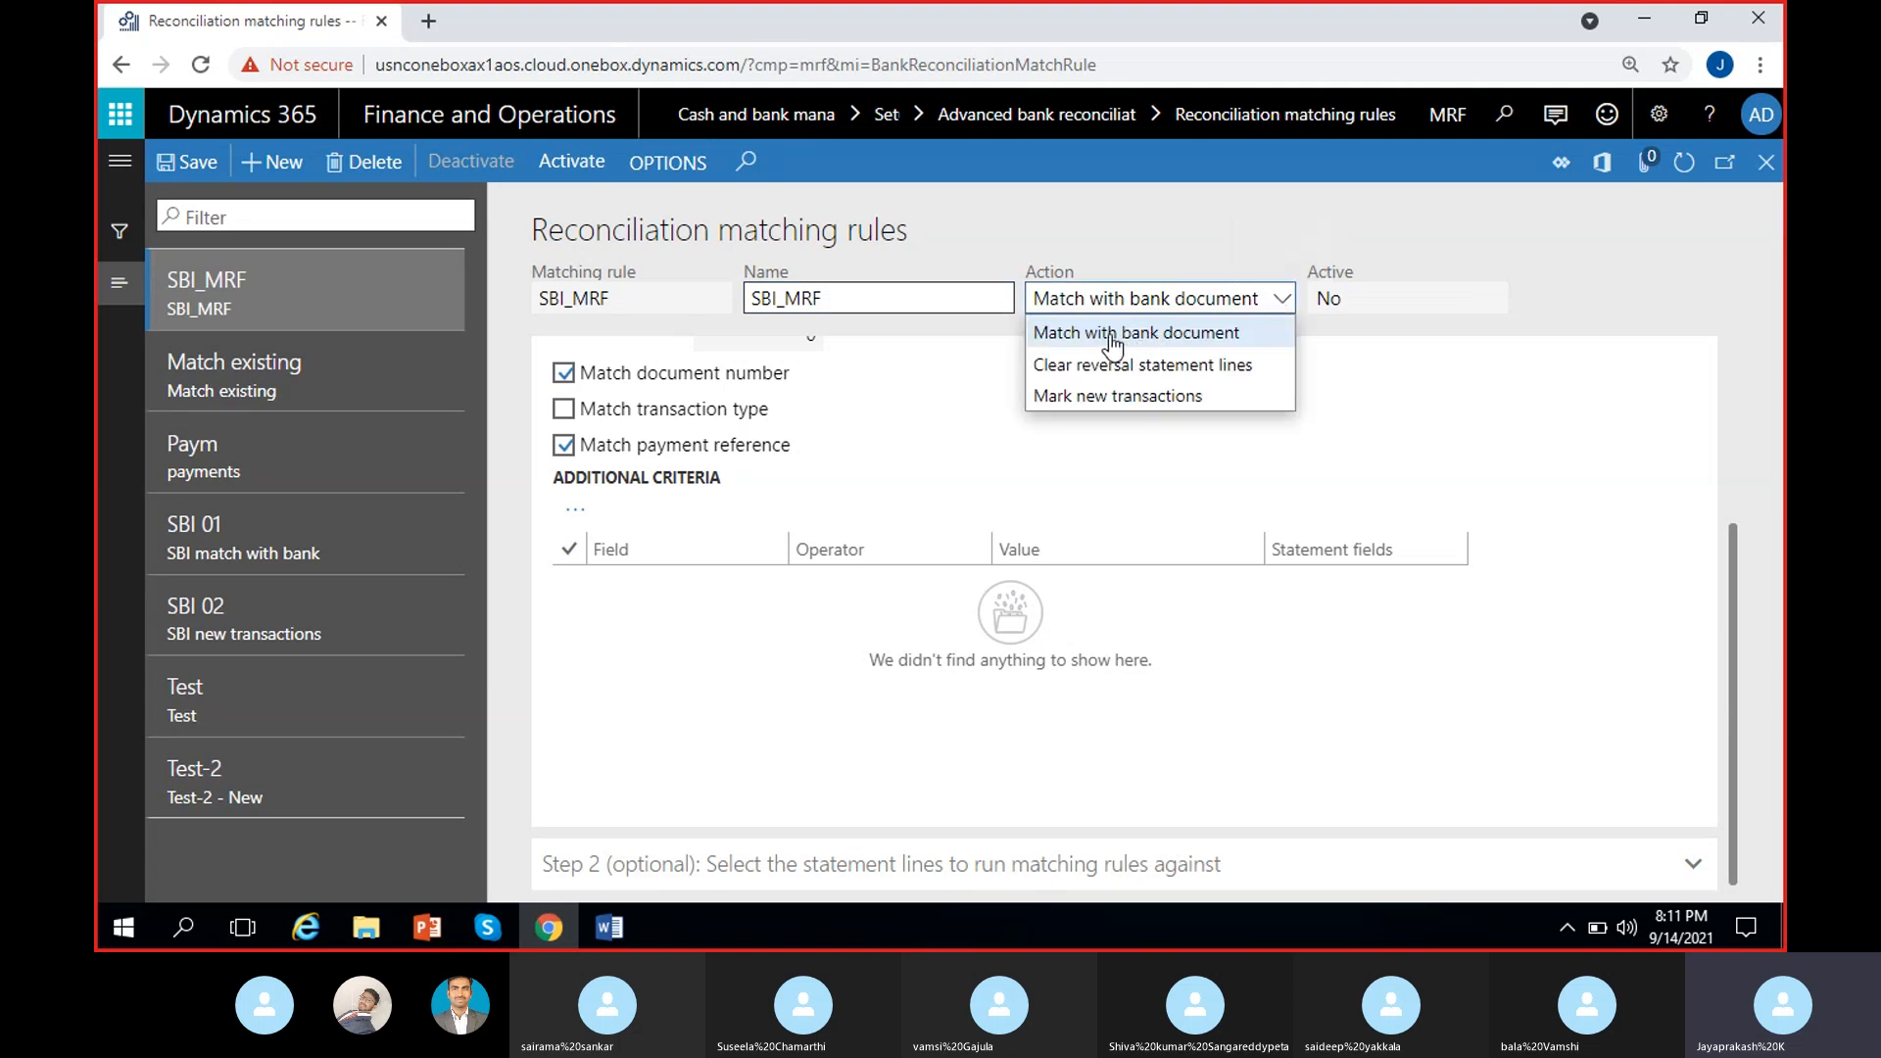
click(1164, 335)
click(1287, 305)
click(1144, 335)
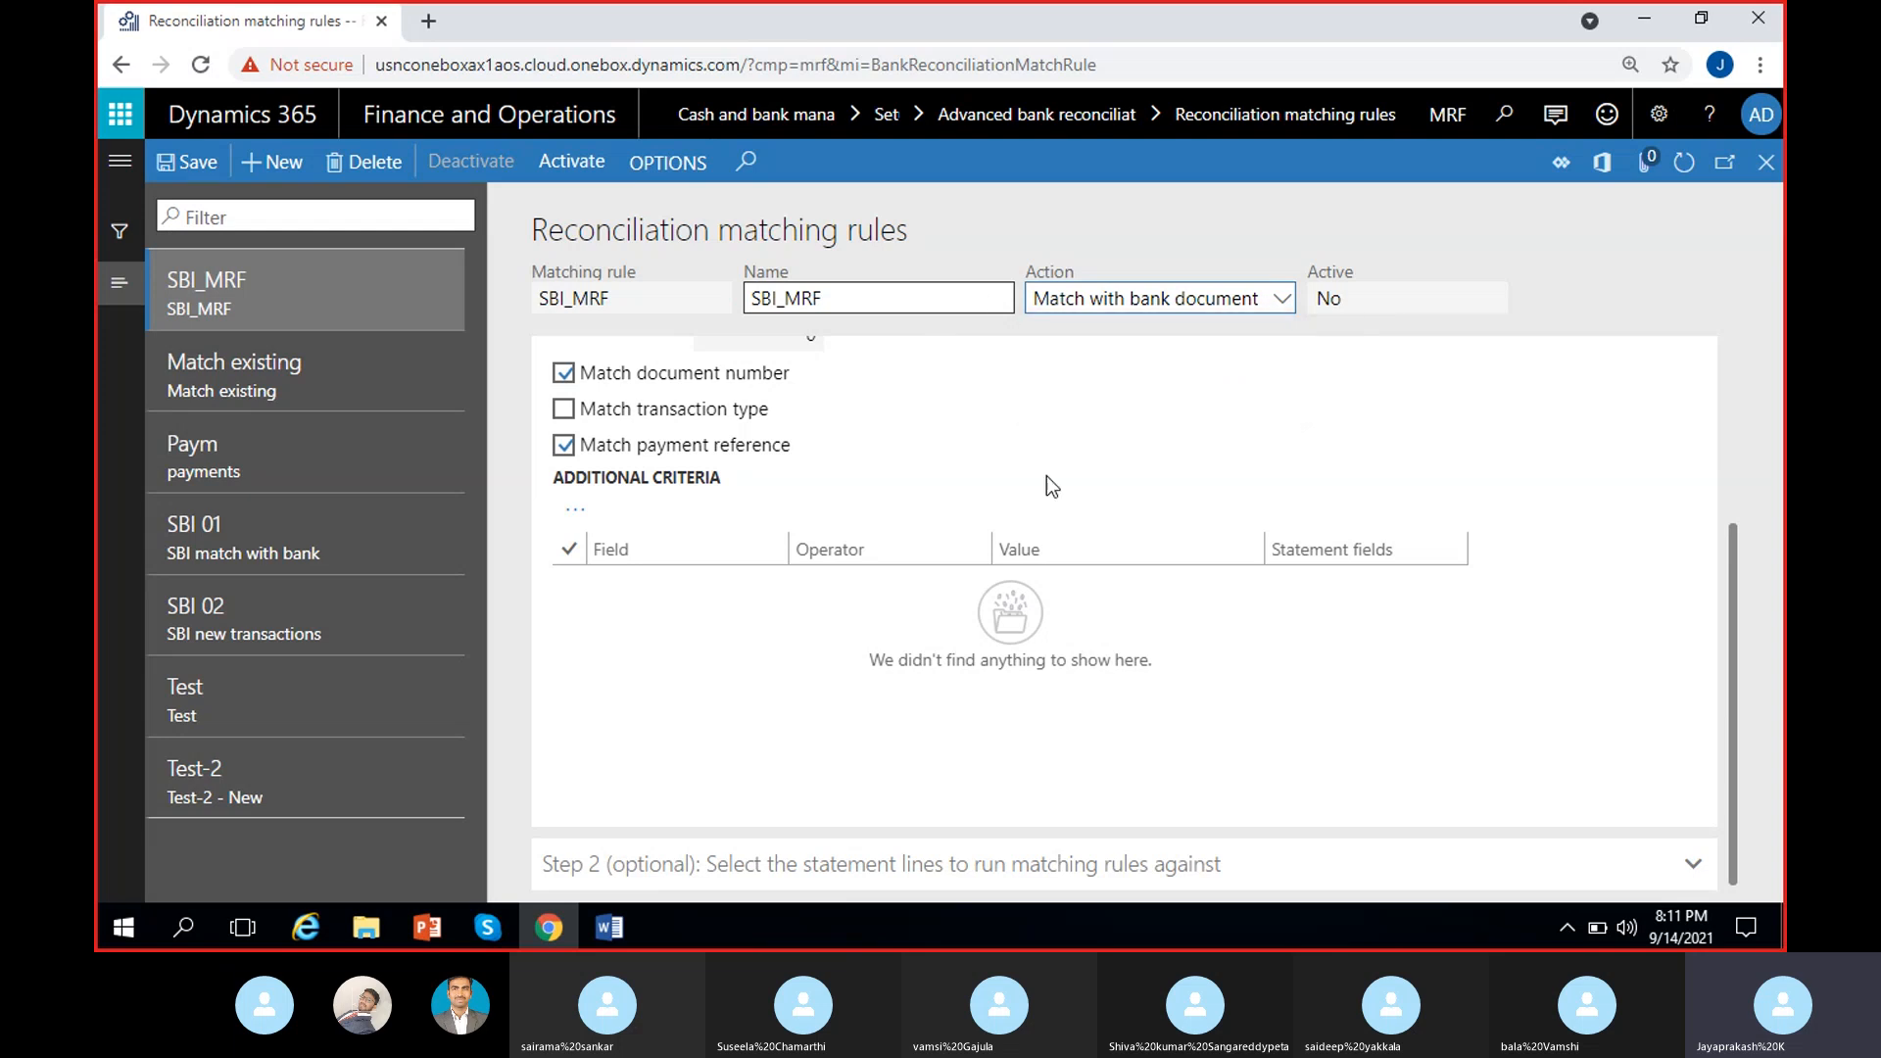
- Set the allowed amount difference in the rule's basic criteria to 1.00
scroll(1144, 639, up, 3)
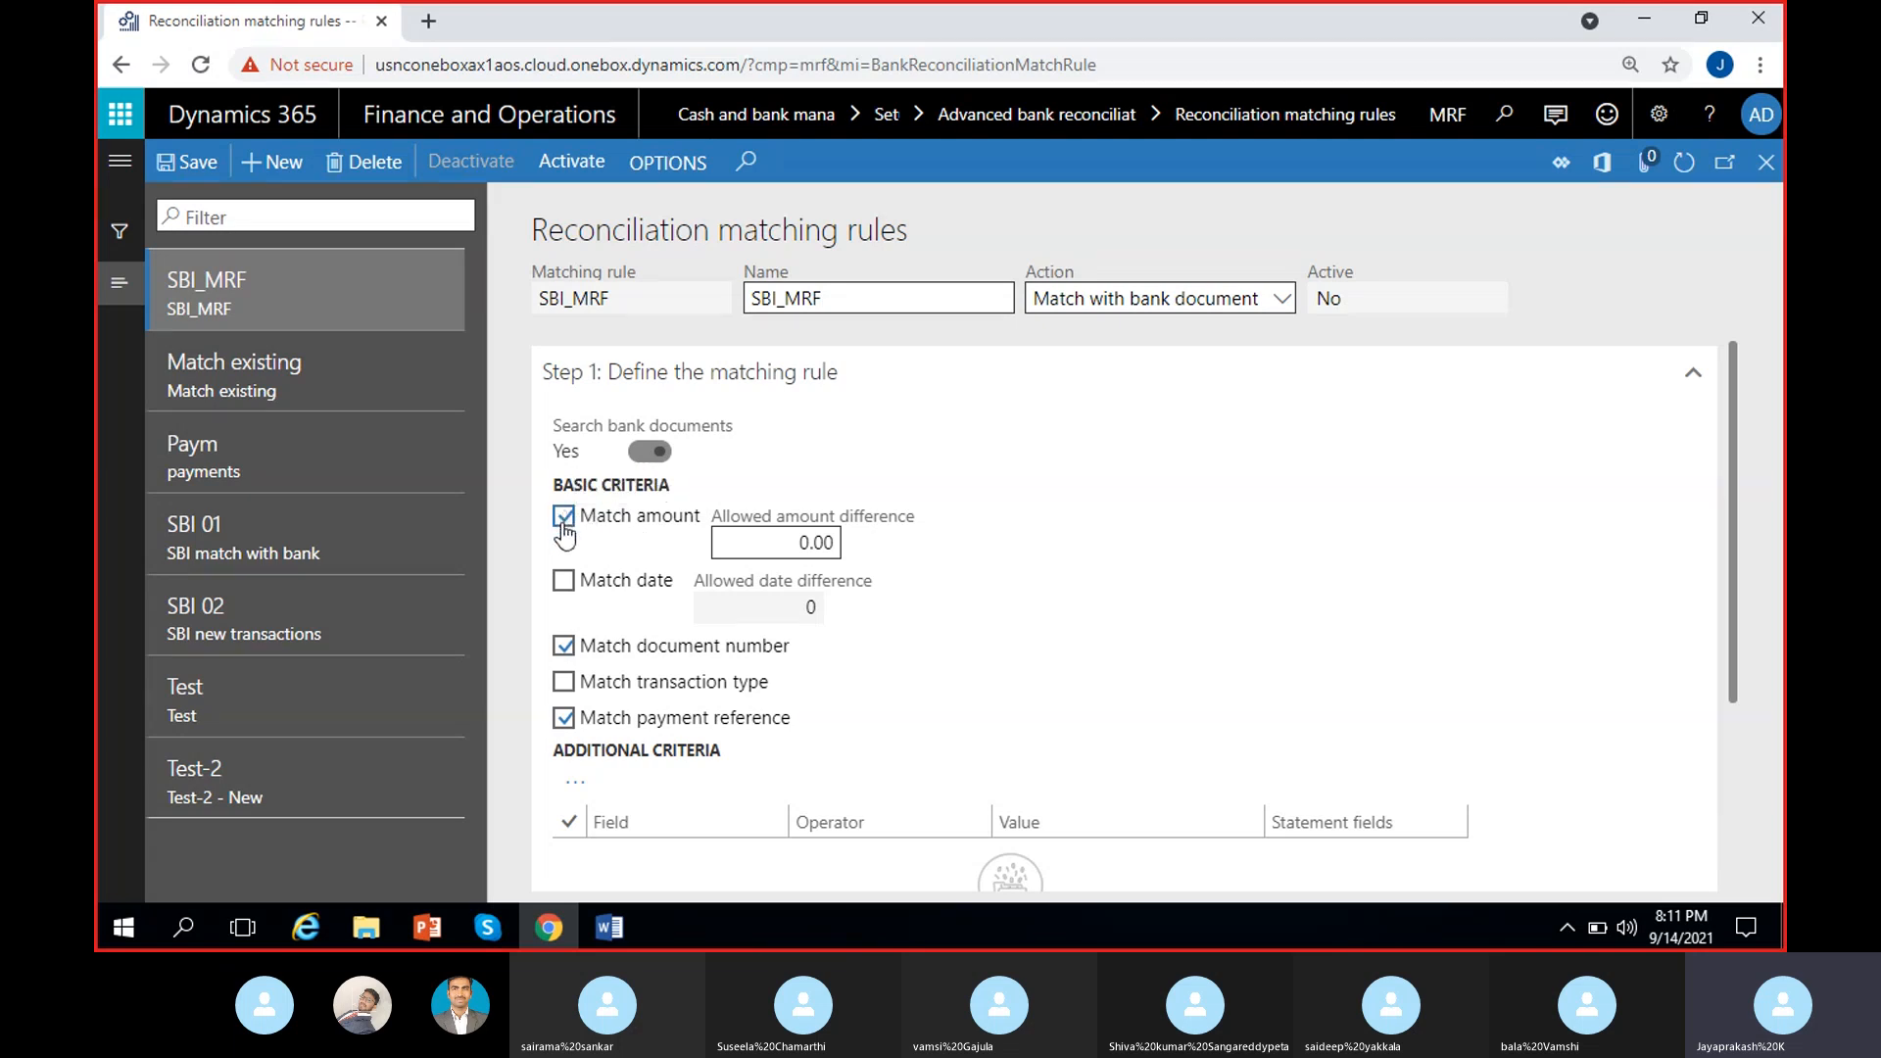
click(798, 542)
key(Delete)
text(1)
click(989, 578)
- Enable date matching in the rule's basic criteria with an allowed date difference of 2
click(564, 580)
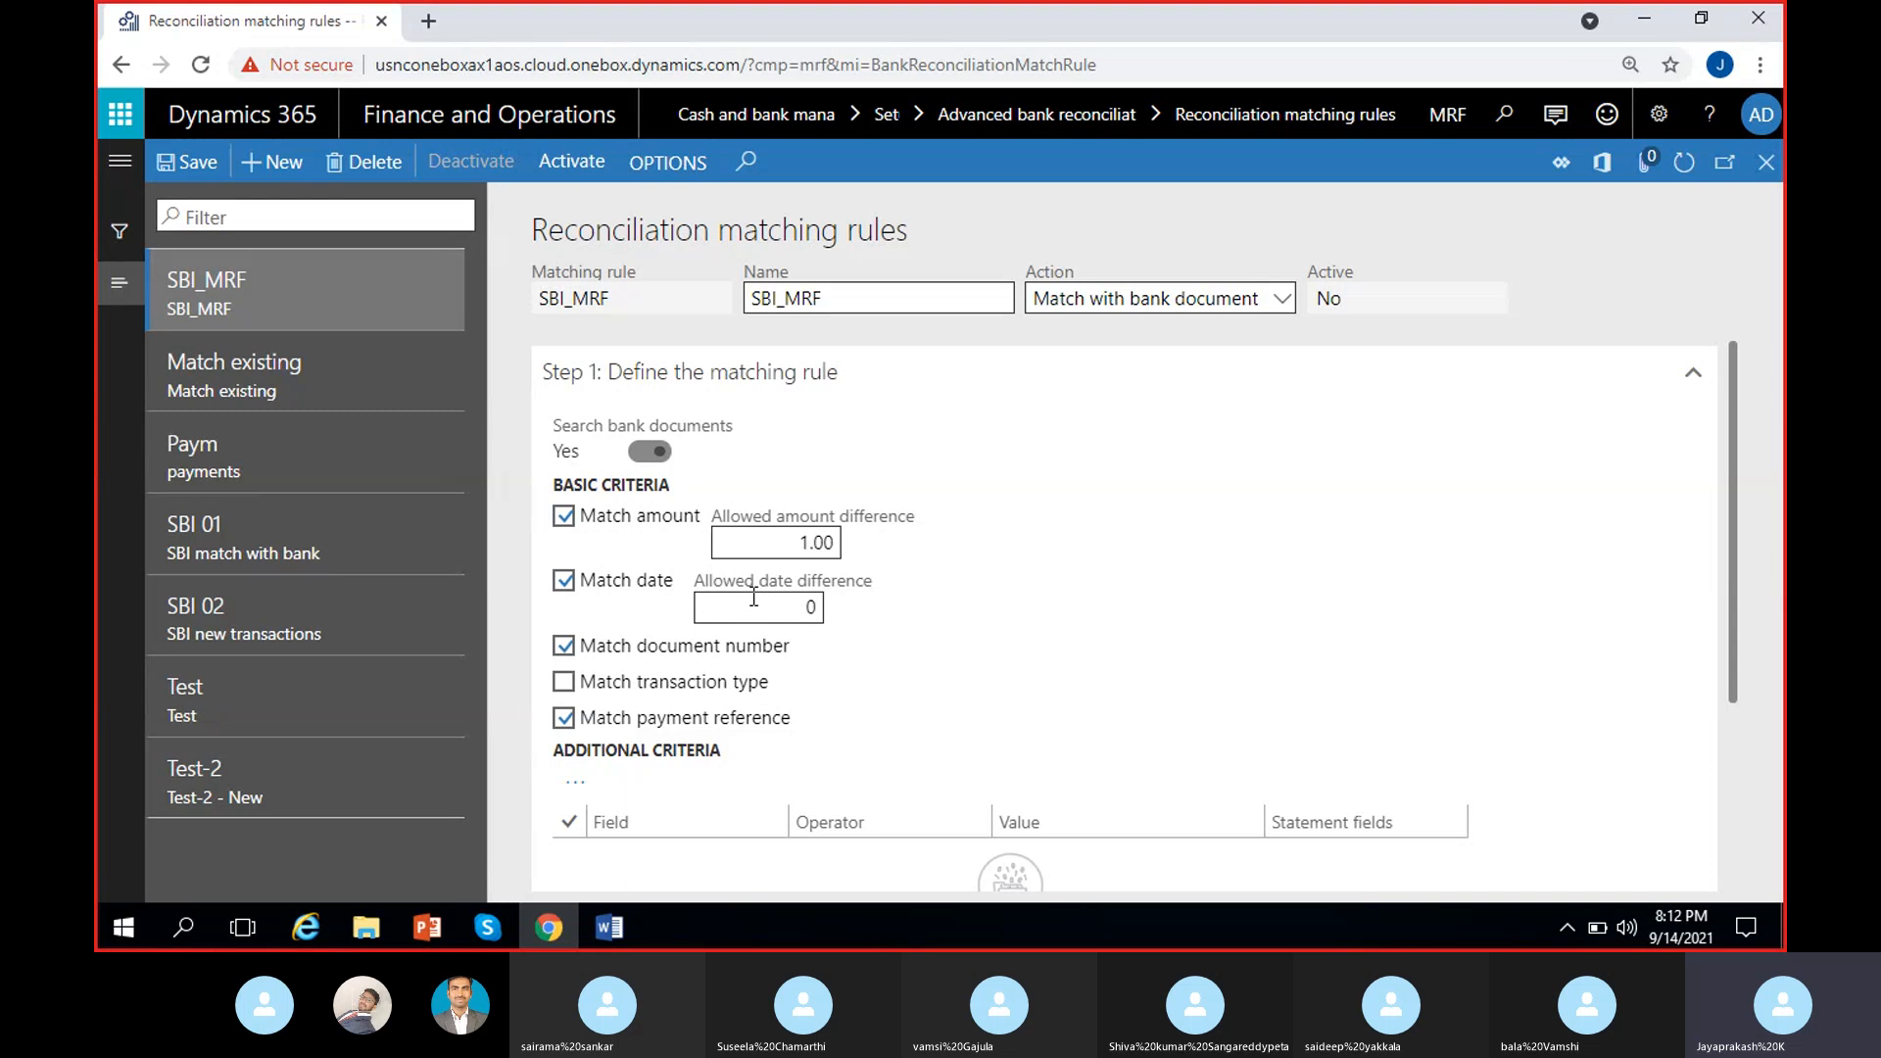
click(819, 608)
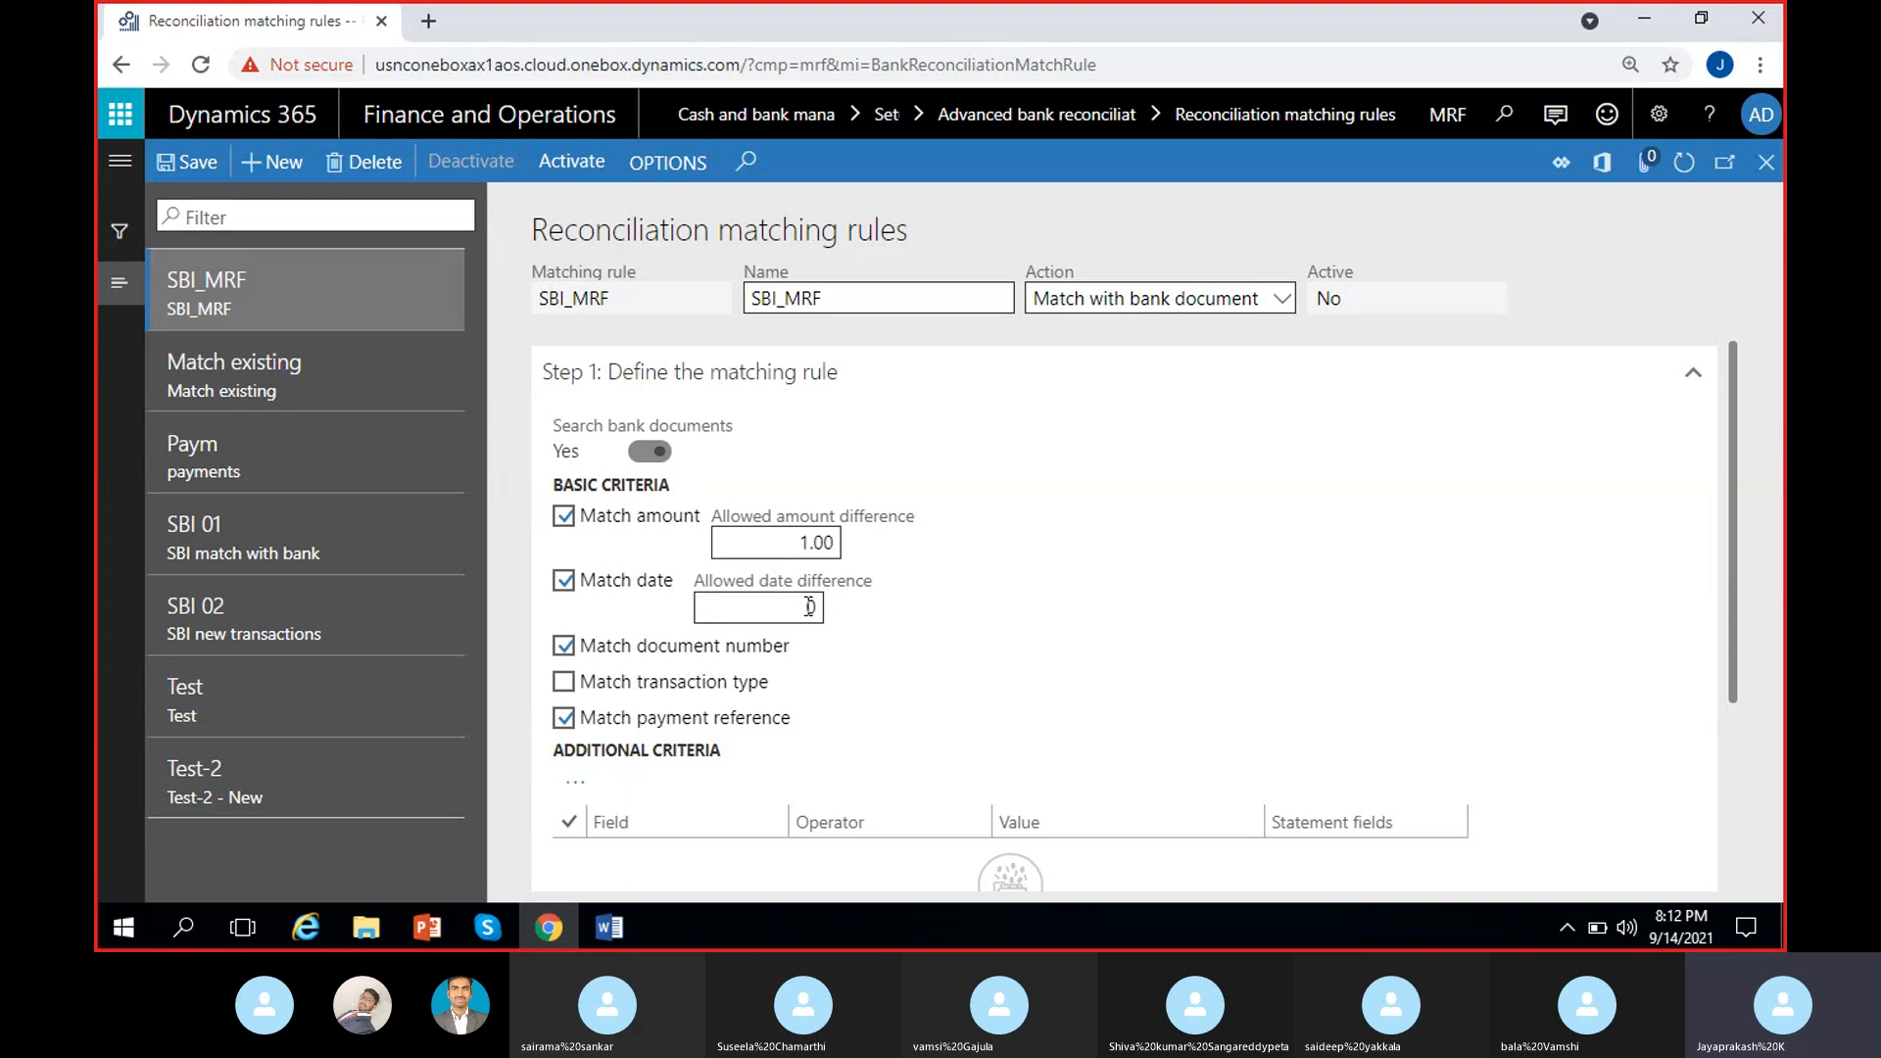
text(2)
click(956, 621)
click(815, 609)
text(0)
click(921, 602)
click(802, 611)
text(2)
click(991, 621)
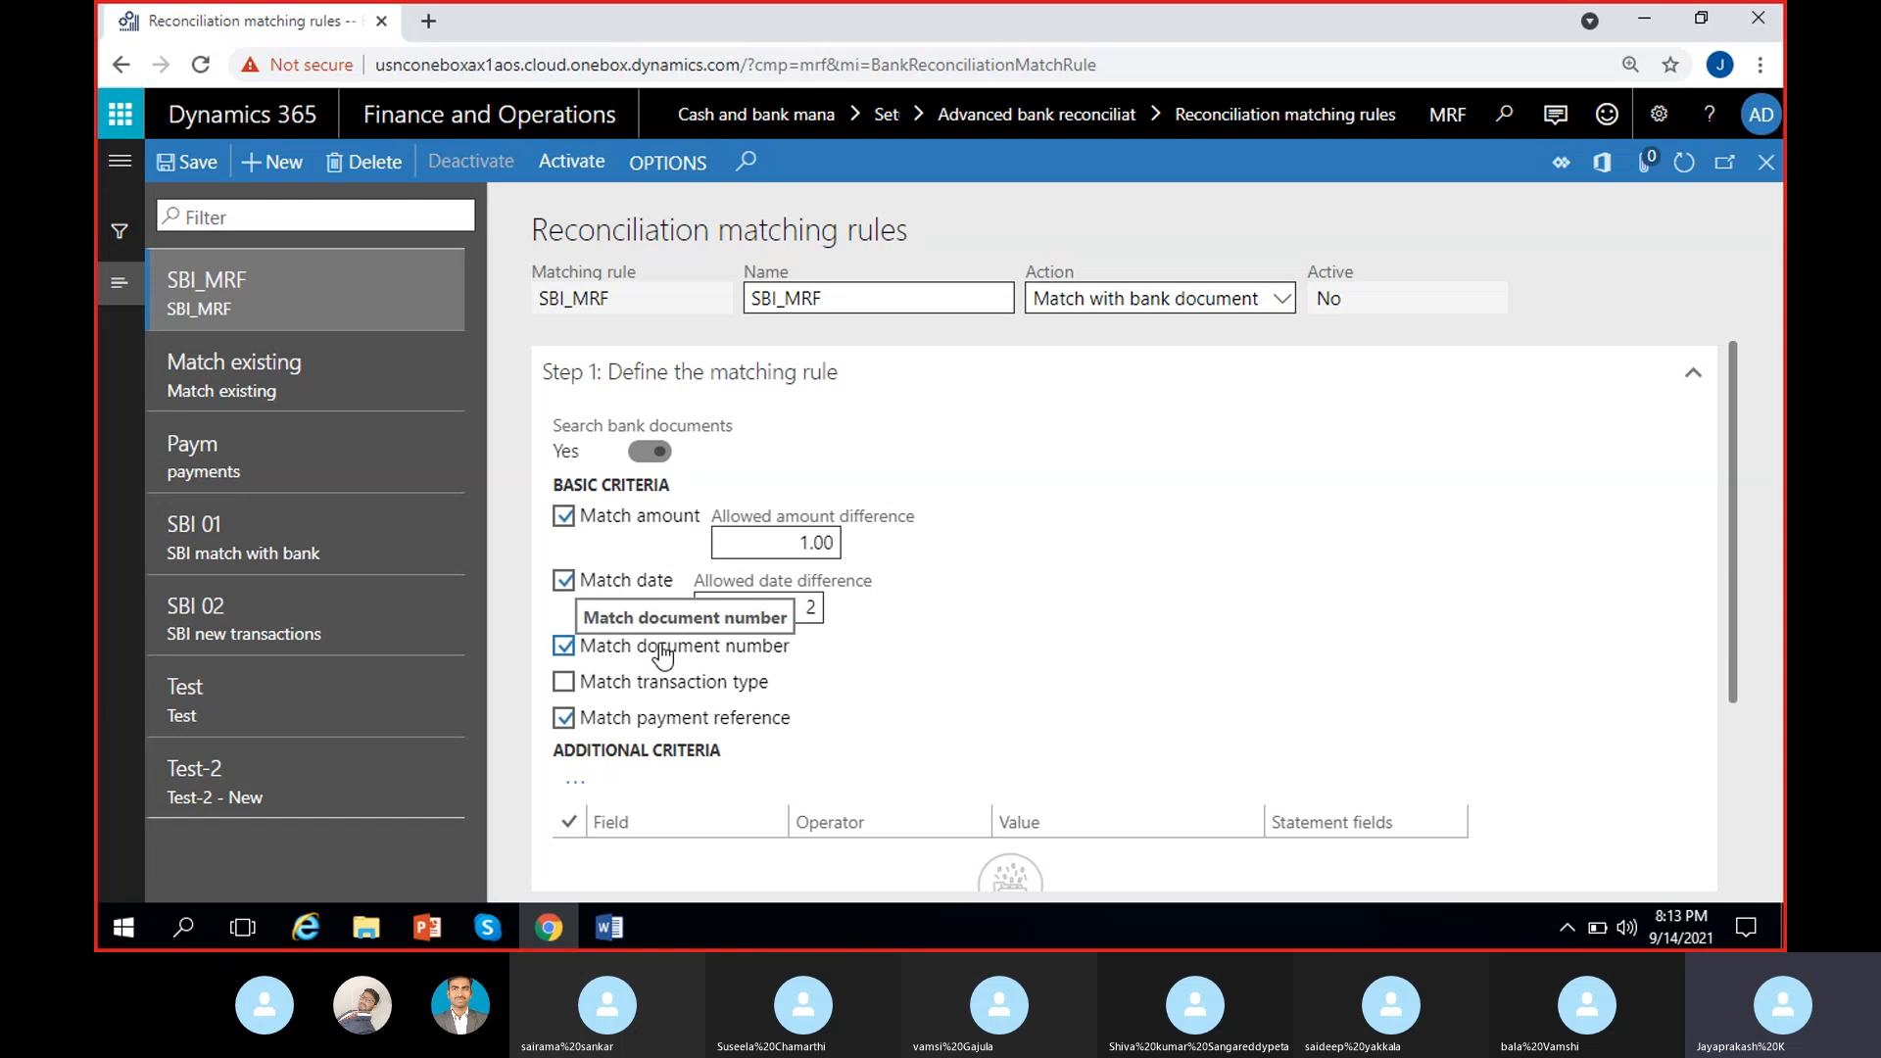
- Enable transaction type matching for the rule and turn off matching by document number and payment reference
click(584, 686)
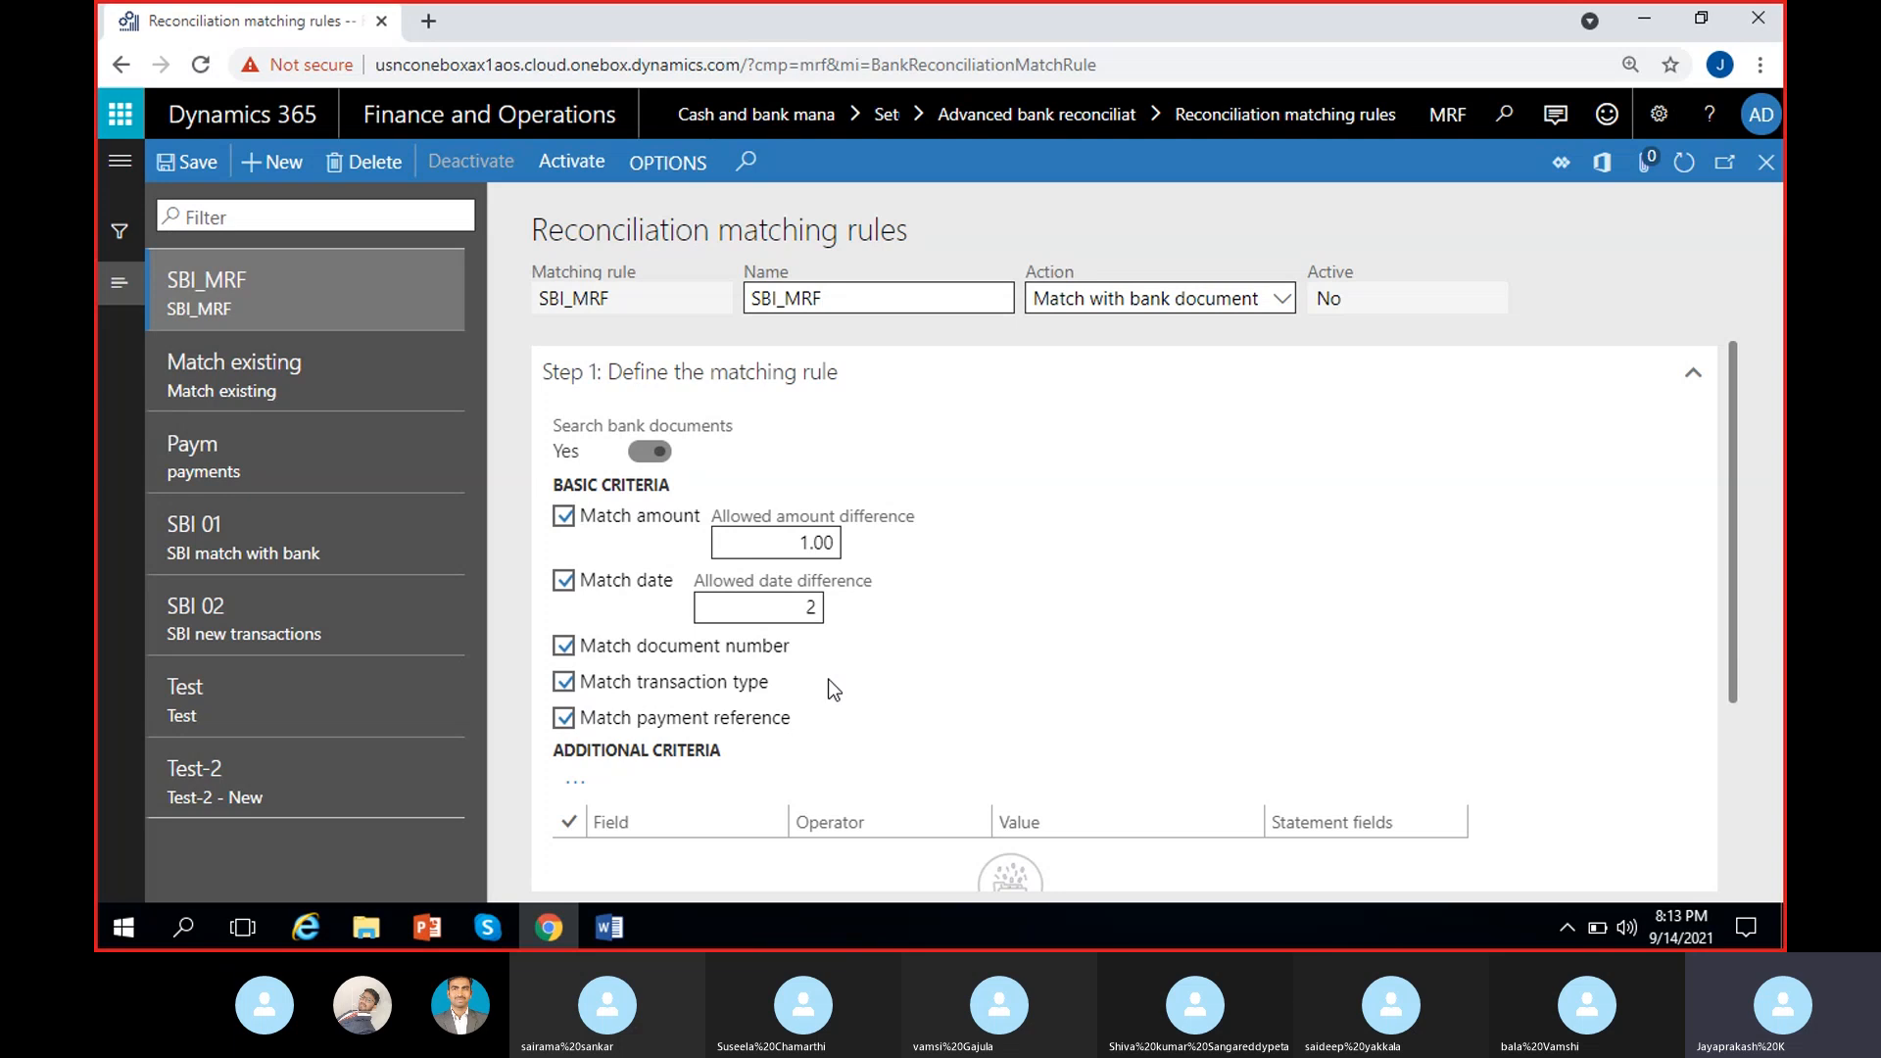
scroll(827, 679, down, 1)
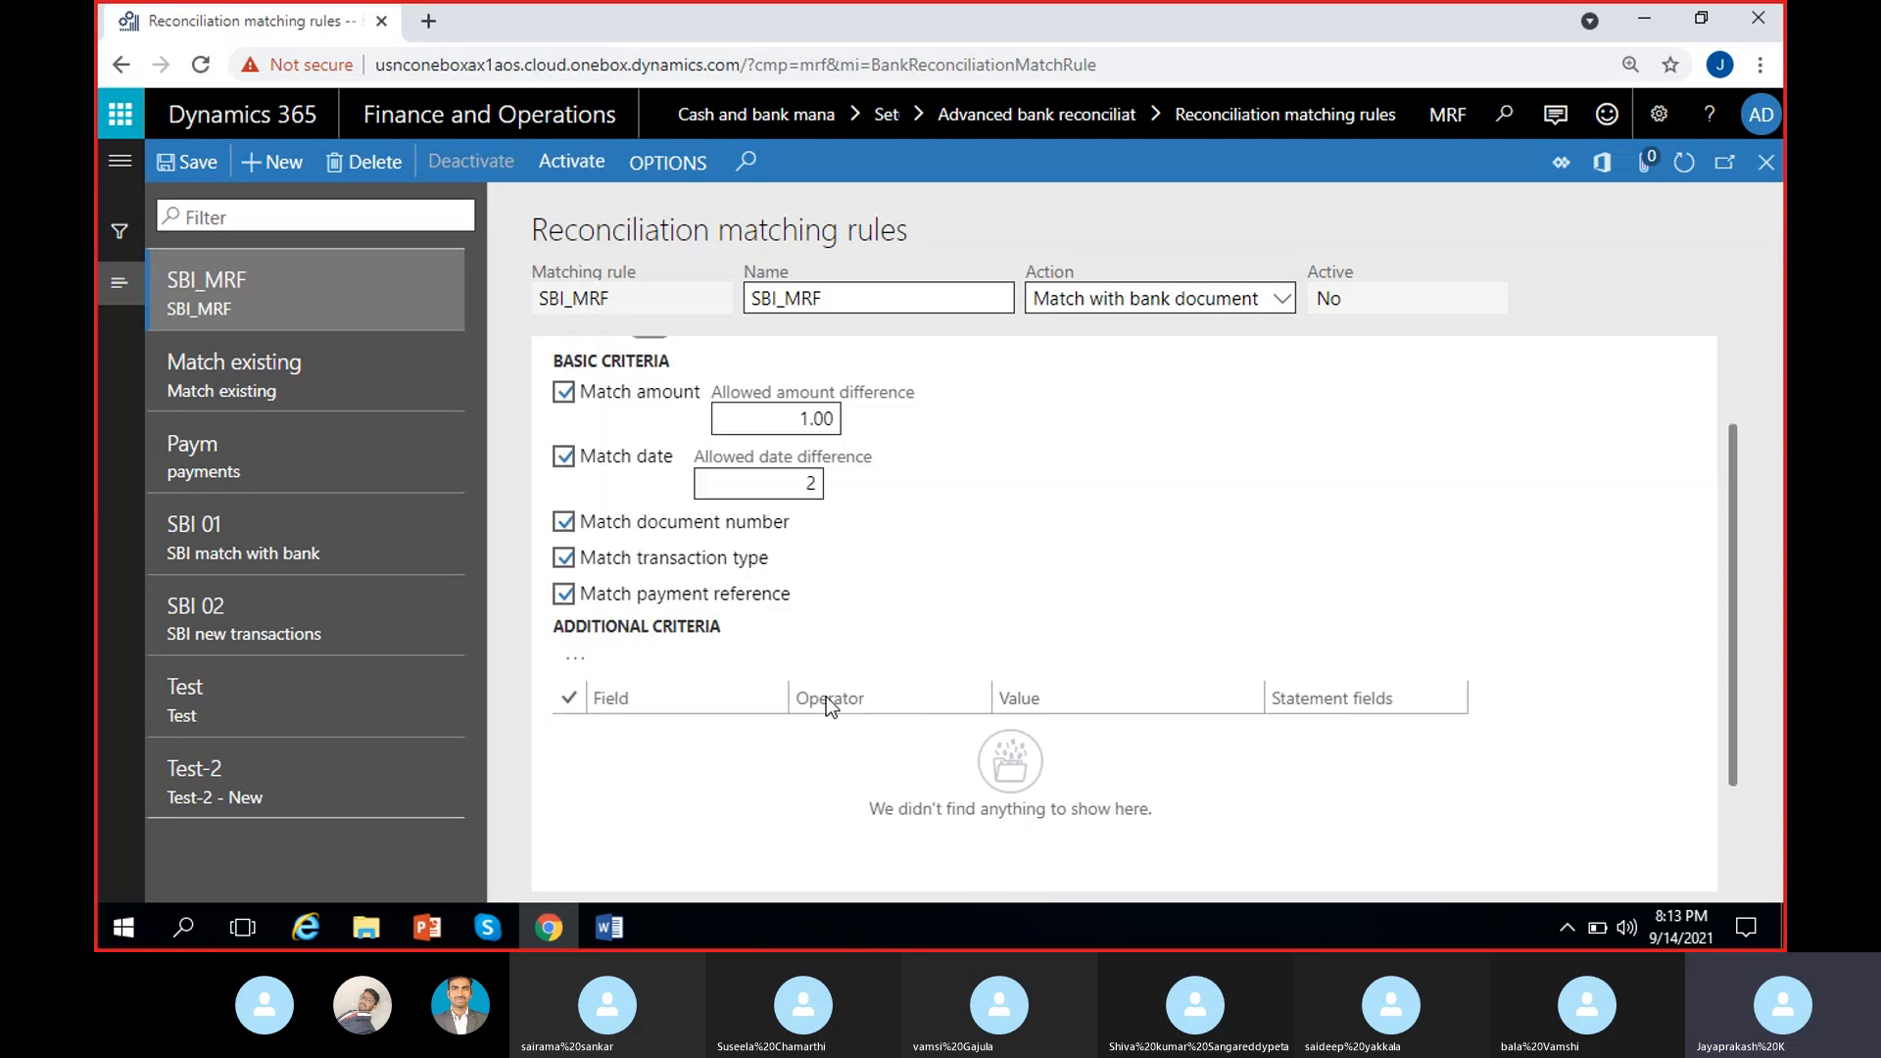
click(738, 607)
click(738, 607)
scroll(823, 601, up, 2)
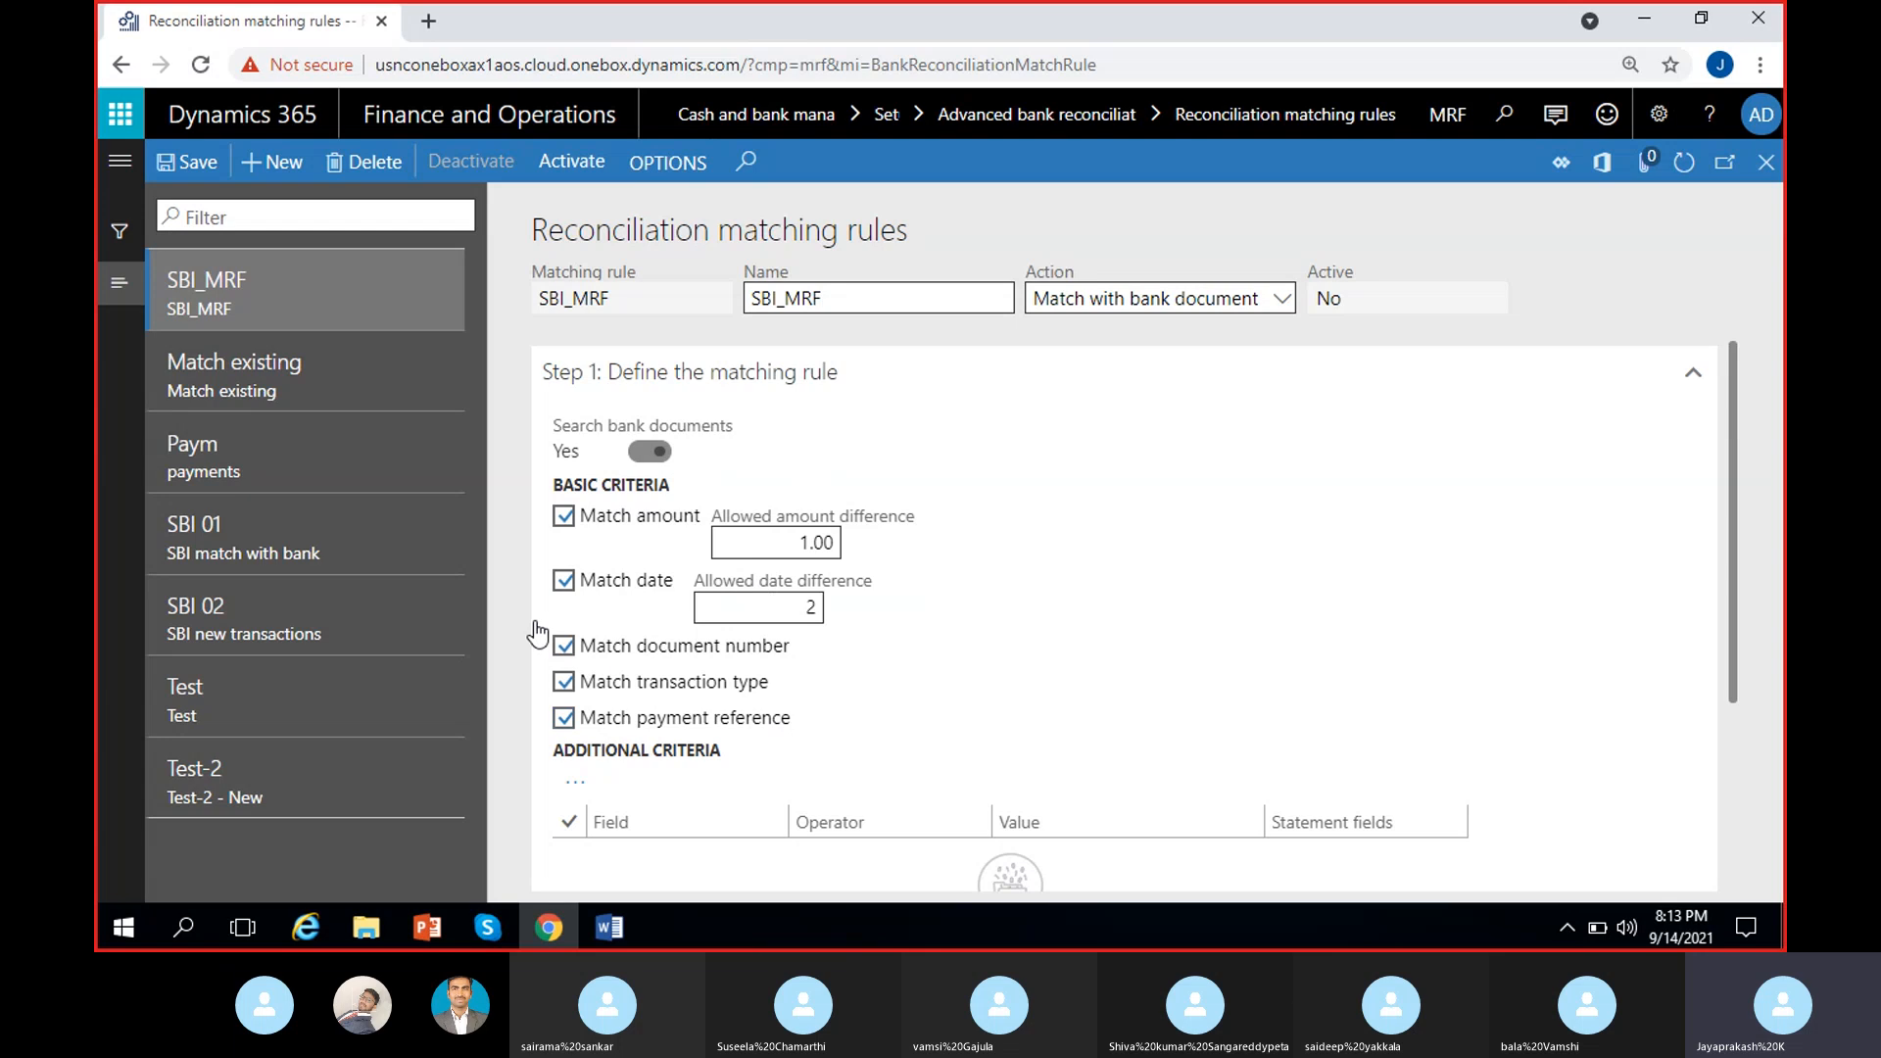
click(573, 721)
click(562, 648)
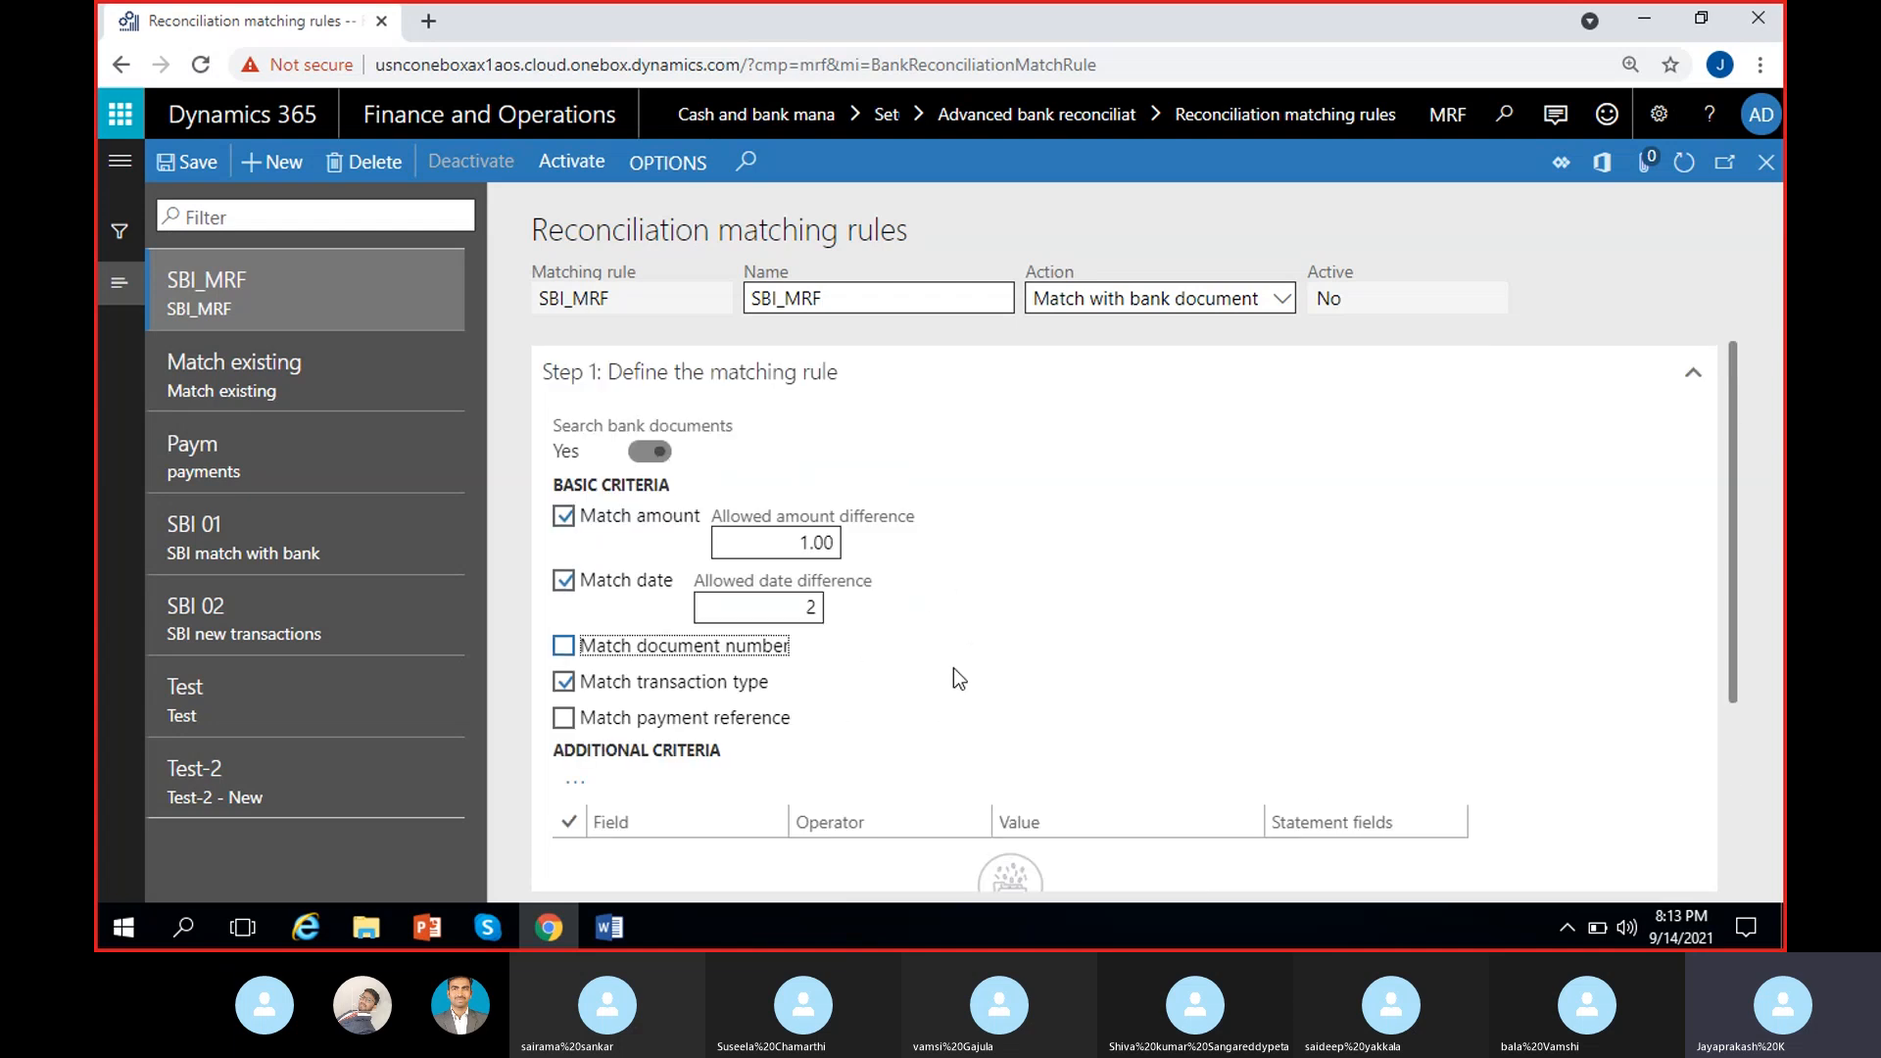
click(1088, 589)
scroll(1157, 671, down, 3)
scroll(1250, 633, up, 3)
scroll(1103, 729, down, 3)
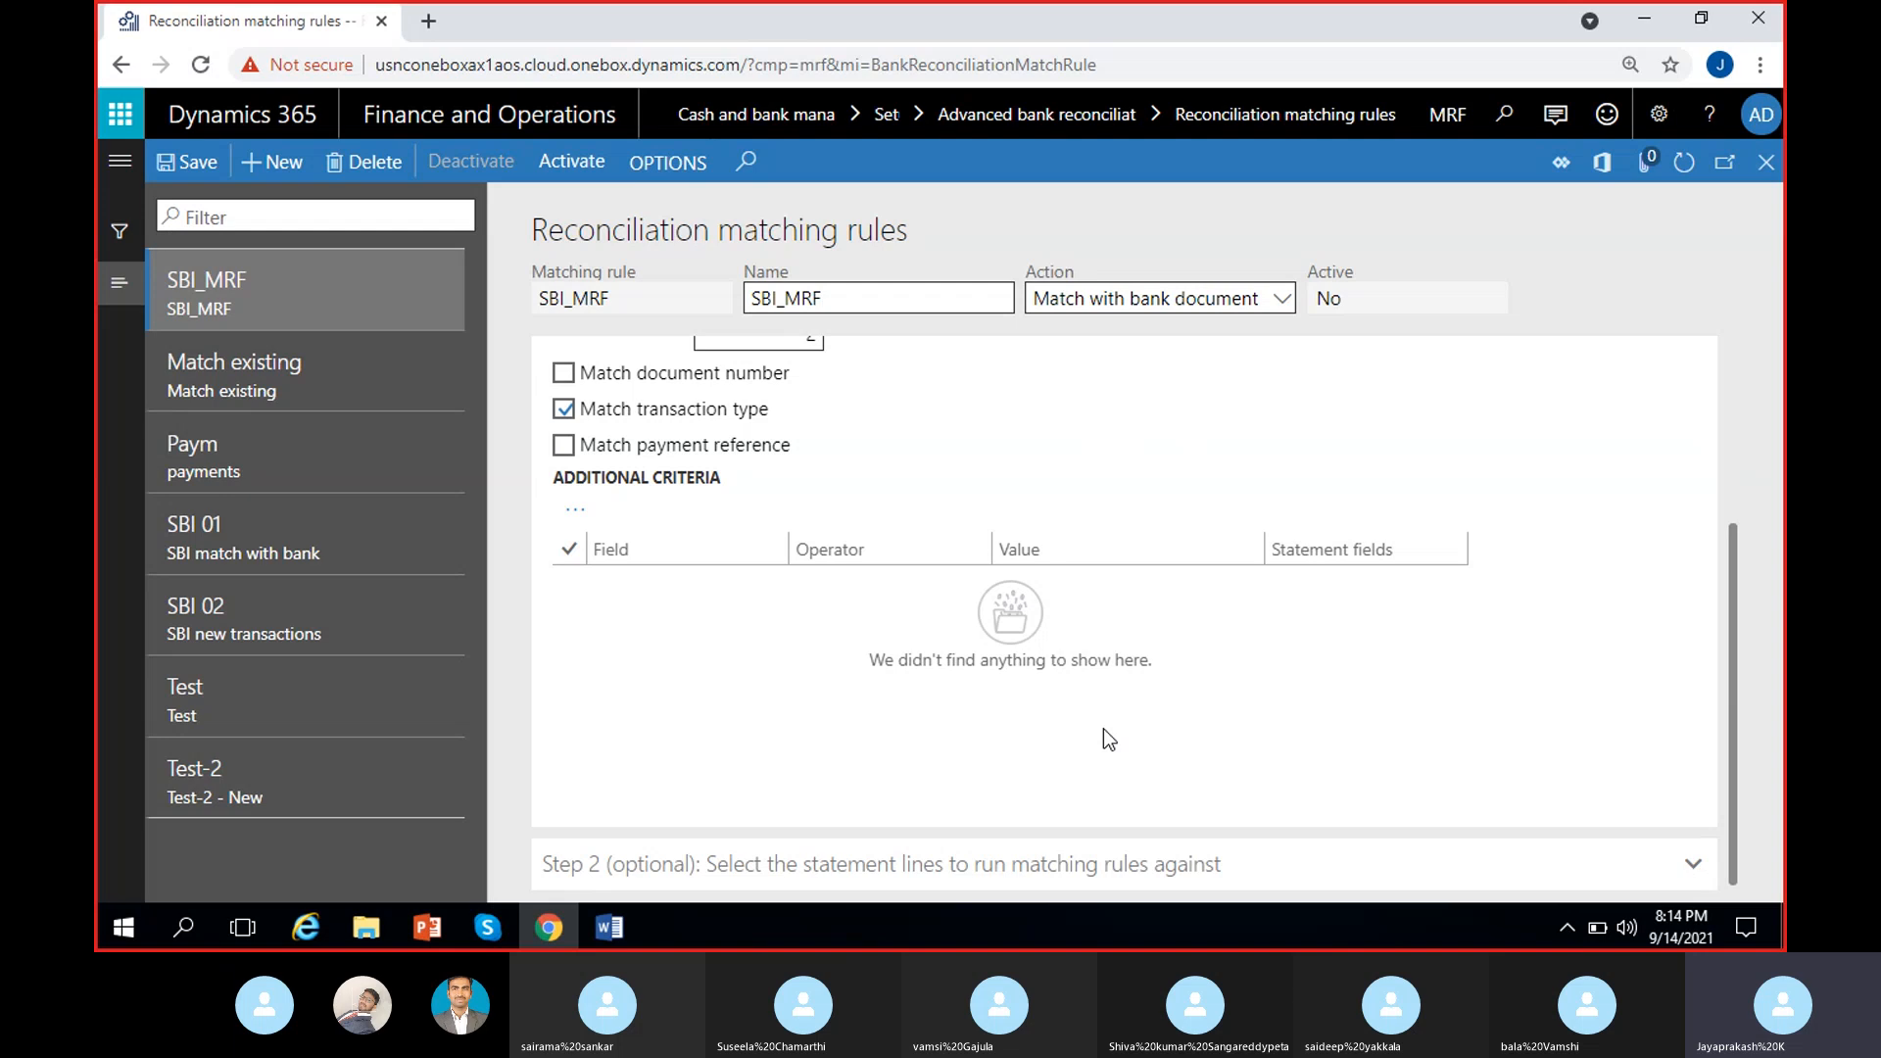
scroll(1104, 730, up, 3)
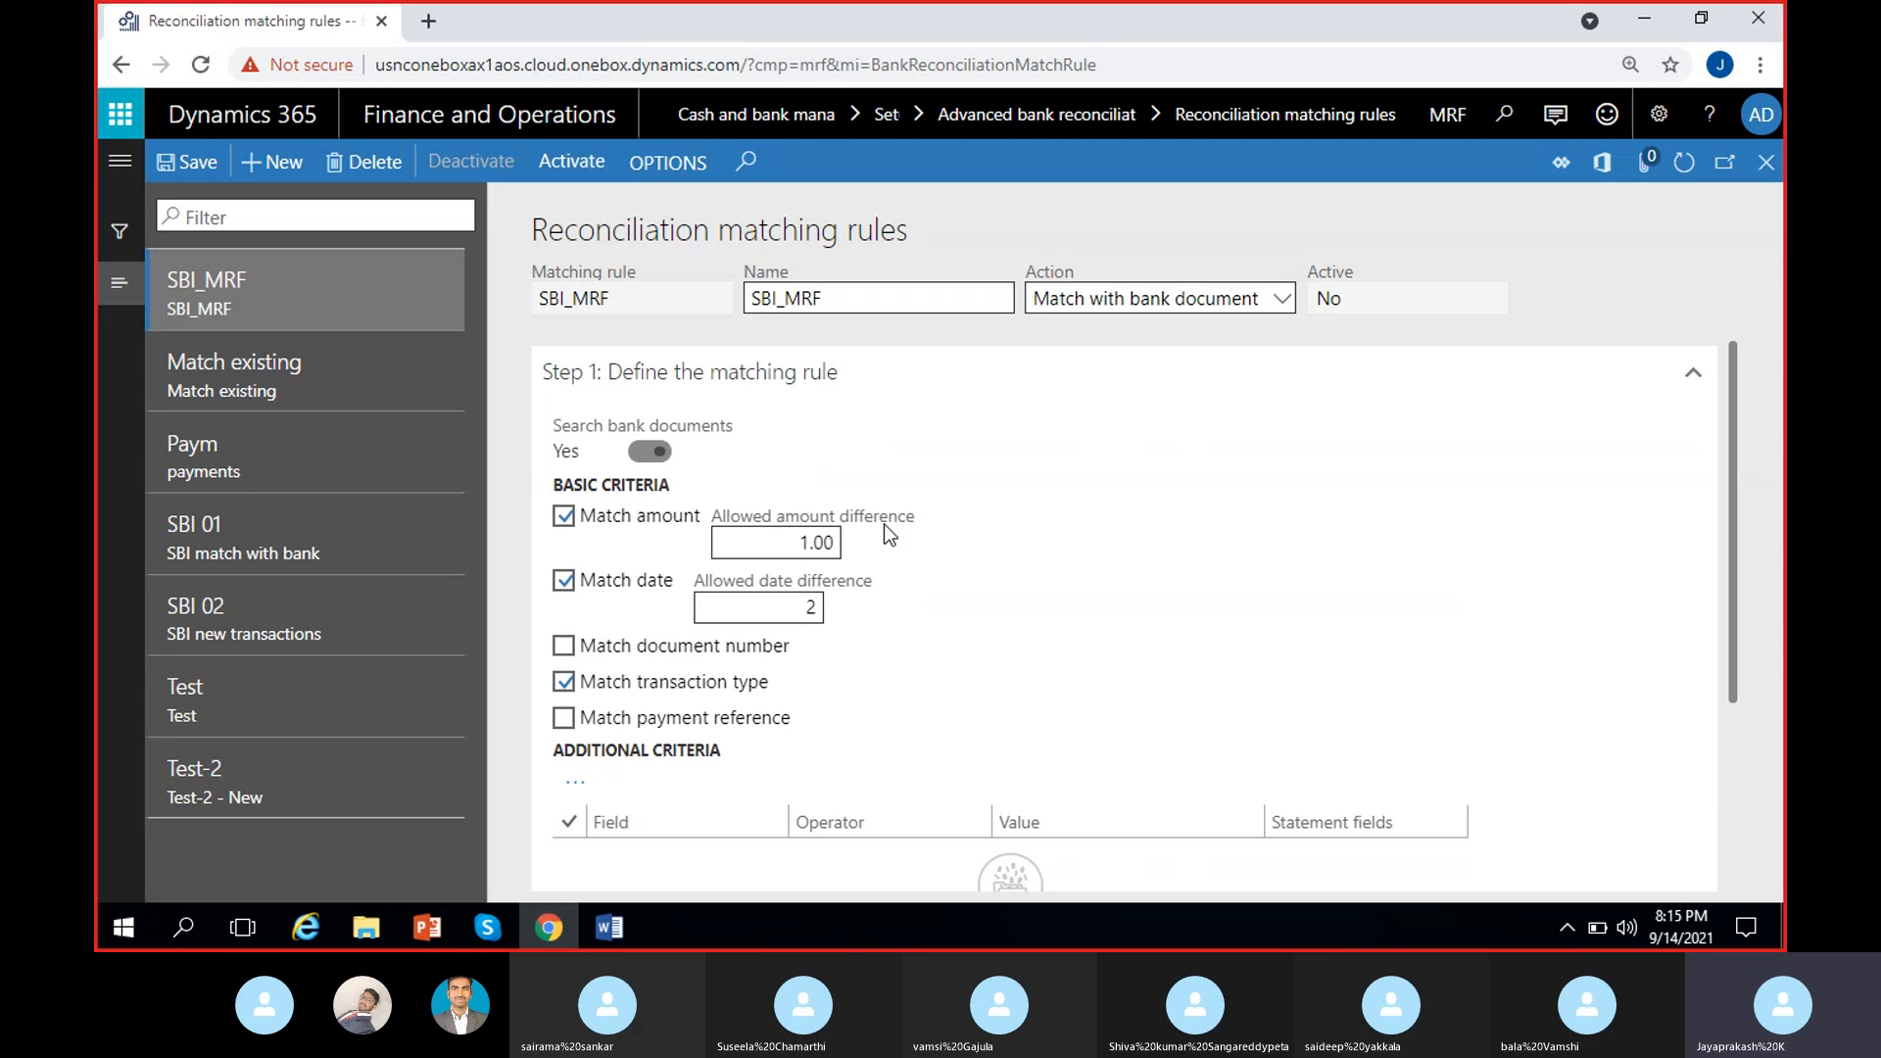
- Open the bank statements of the SBI-1 bank account from the bank accounts list
click(119, 168)
click(544, 555)
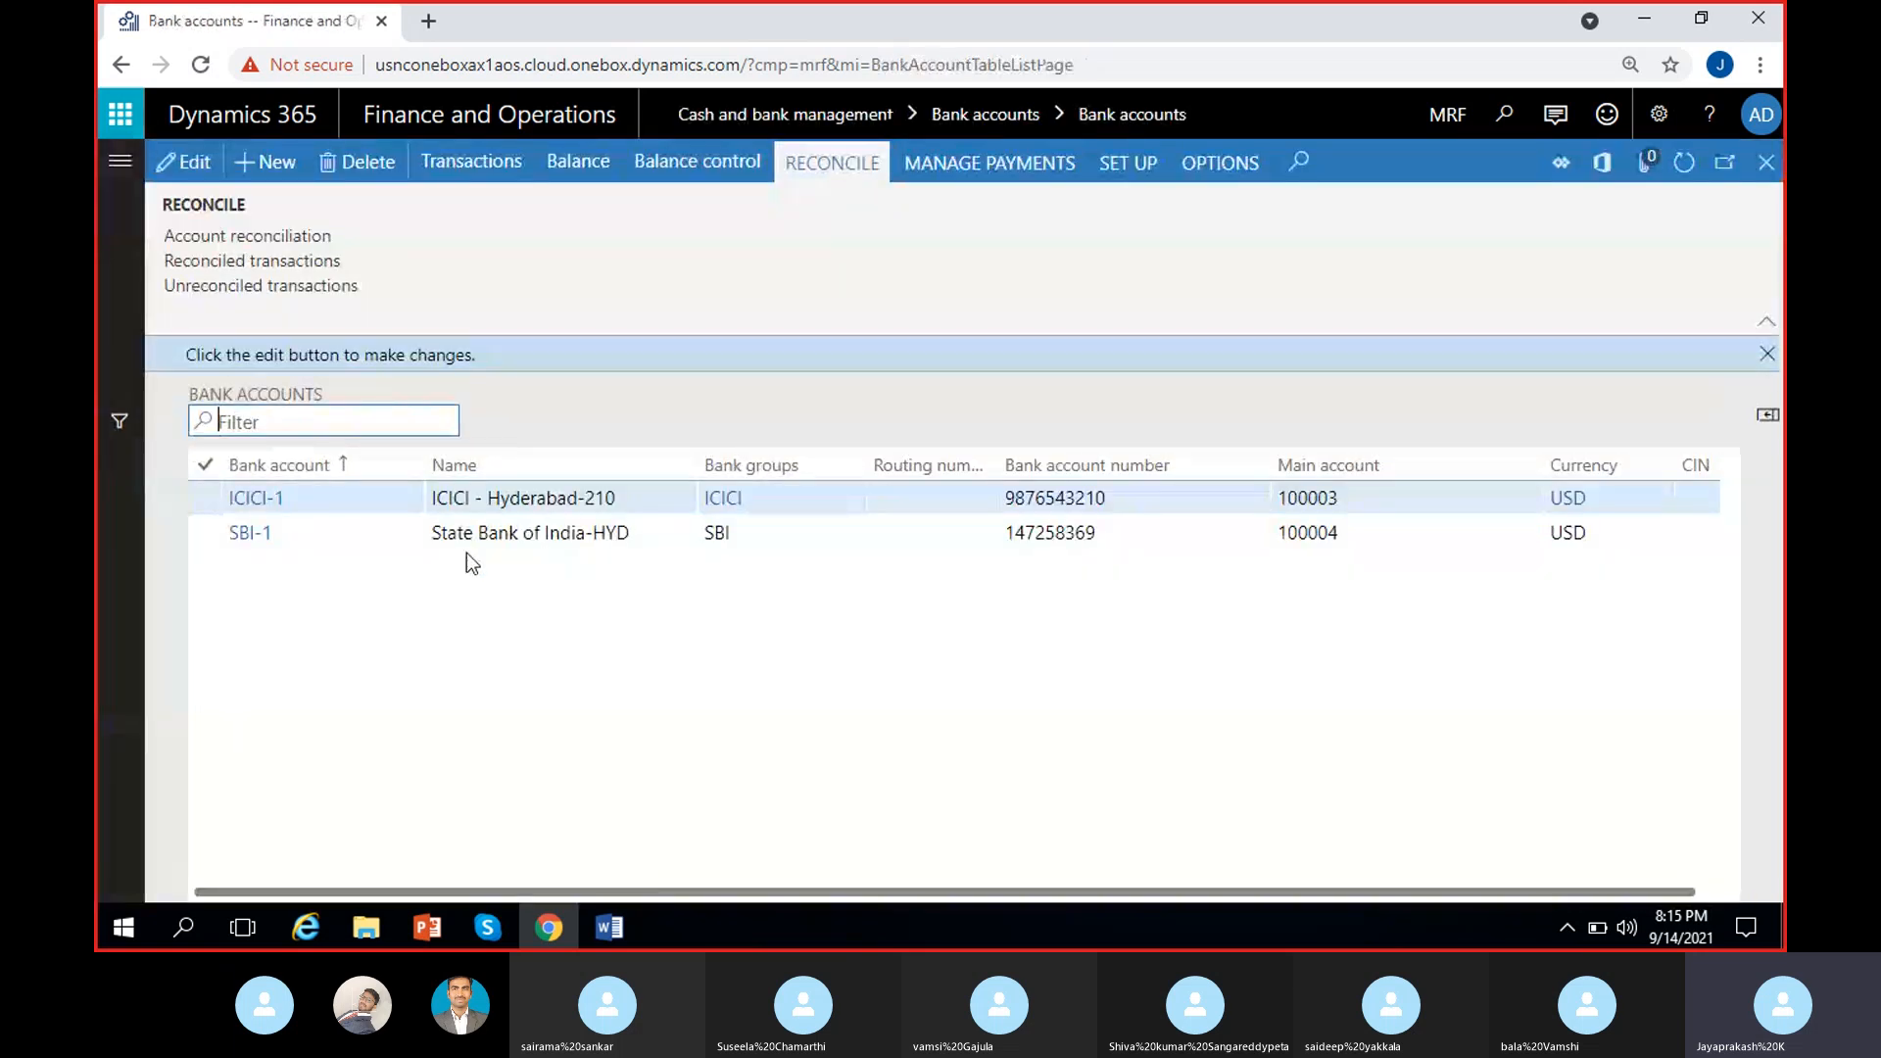
click(649, 537)
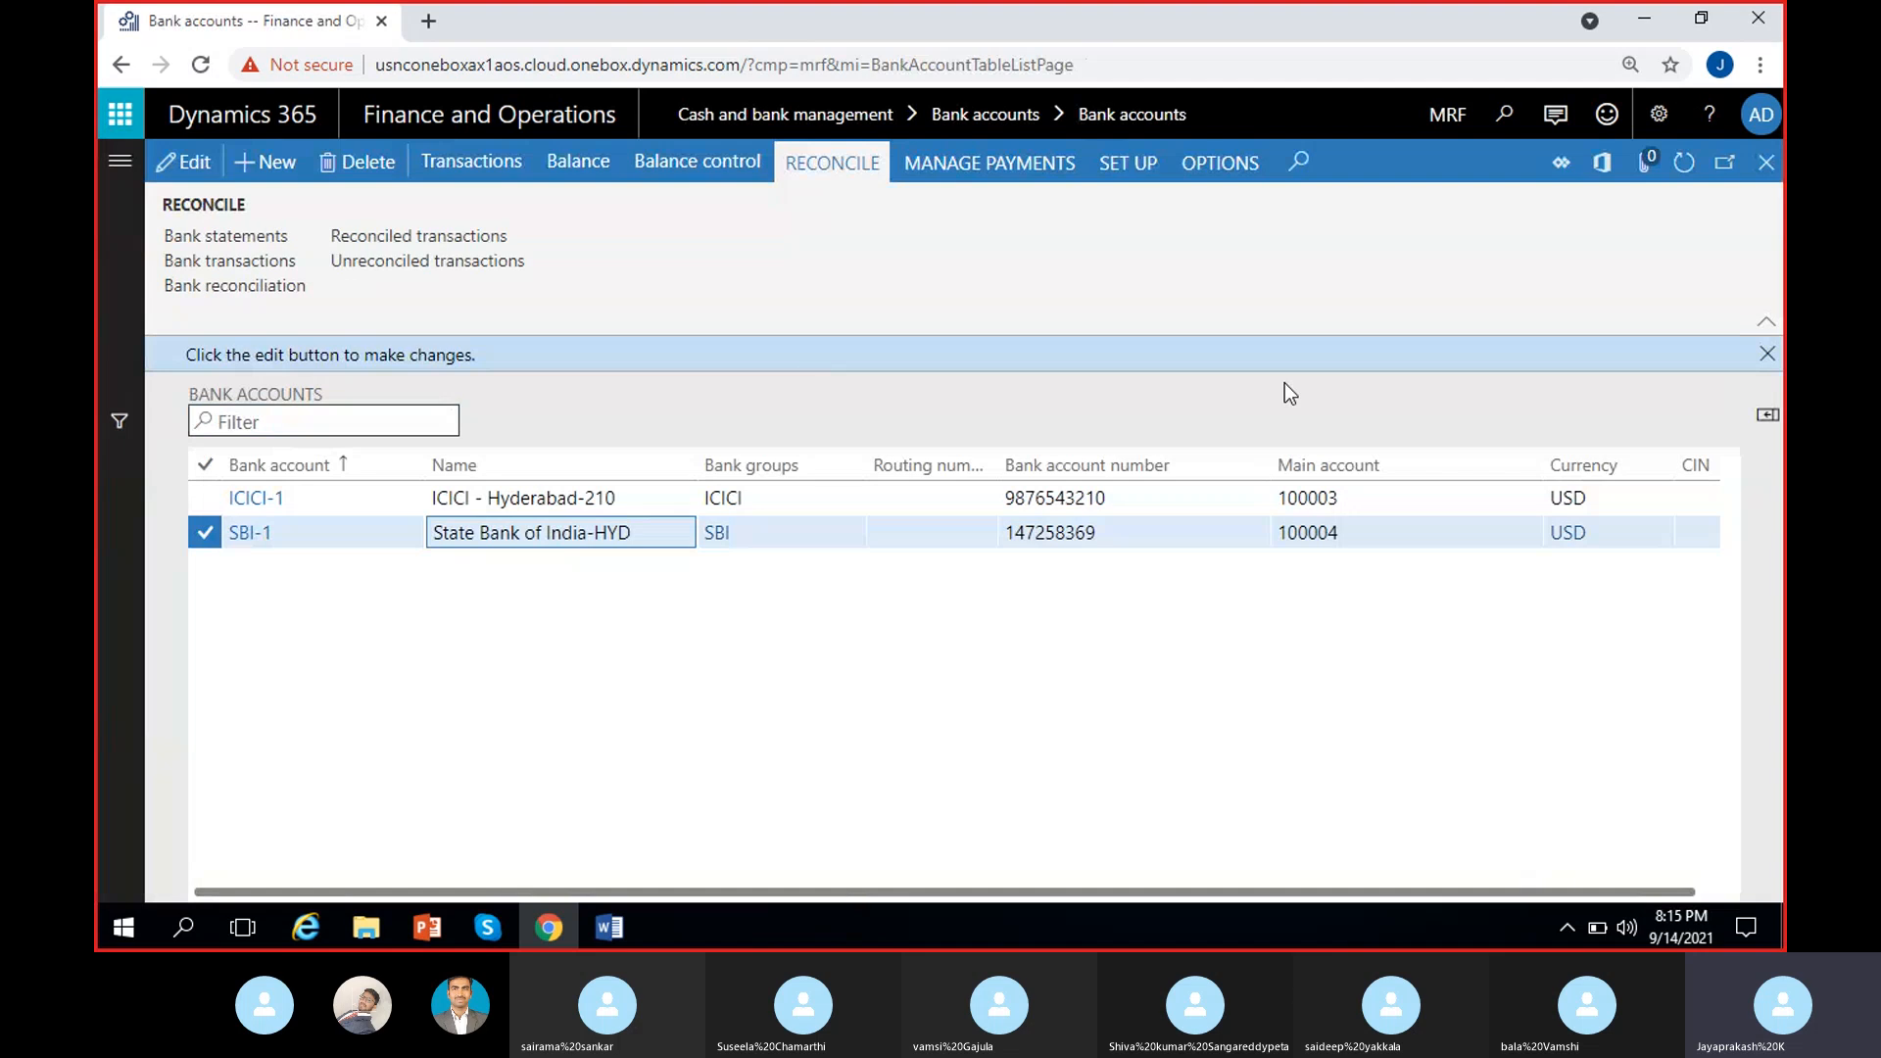
click(1766, 354)
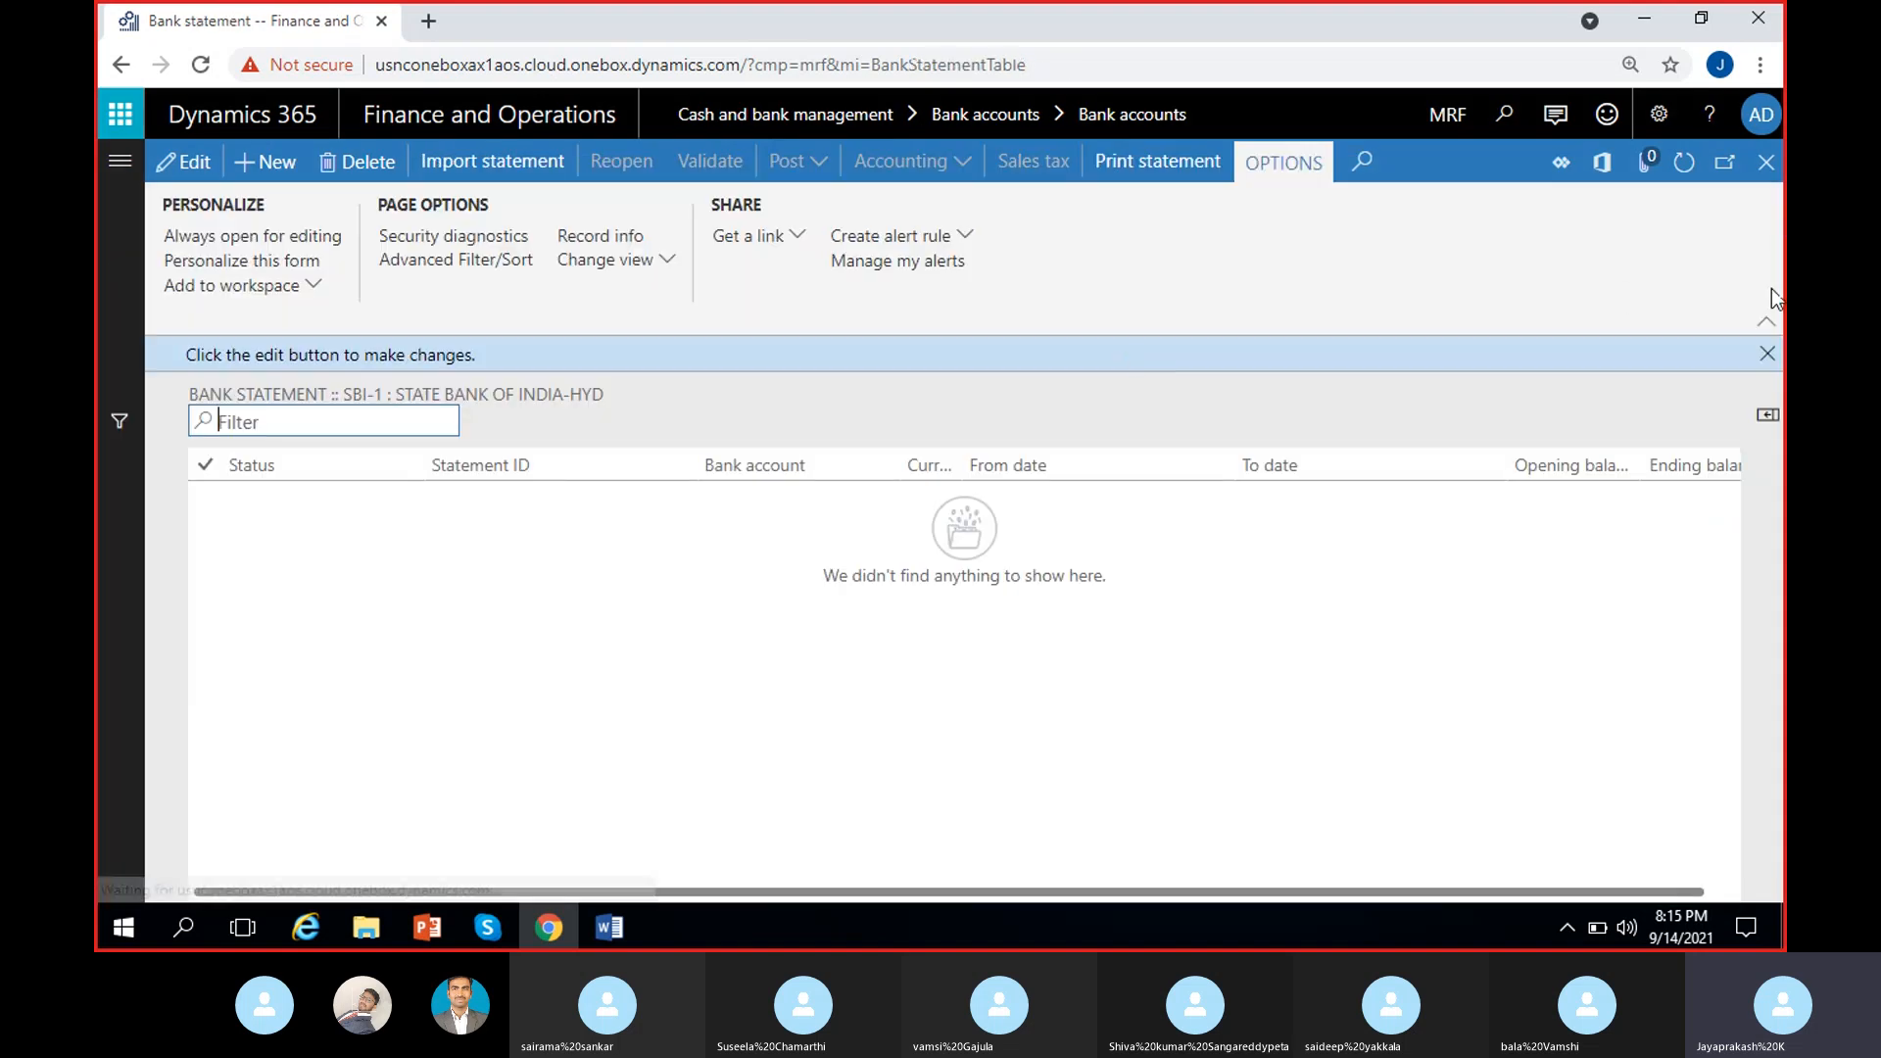
click(1766, 354)
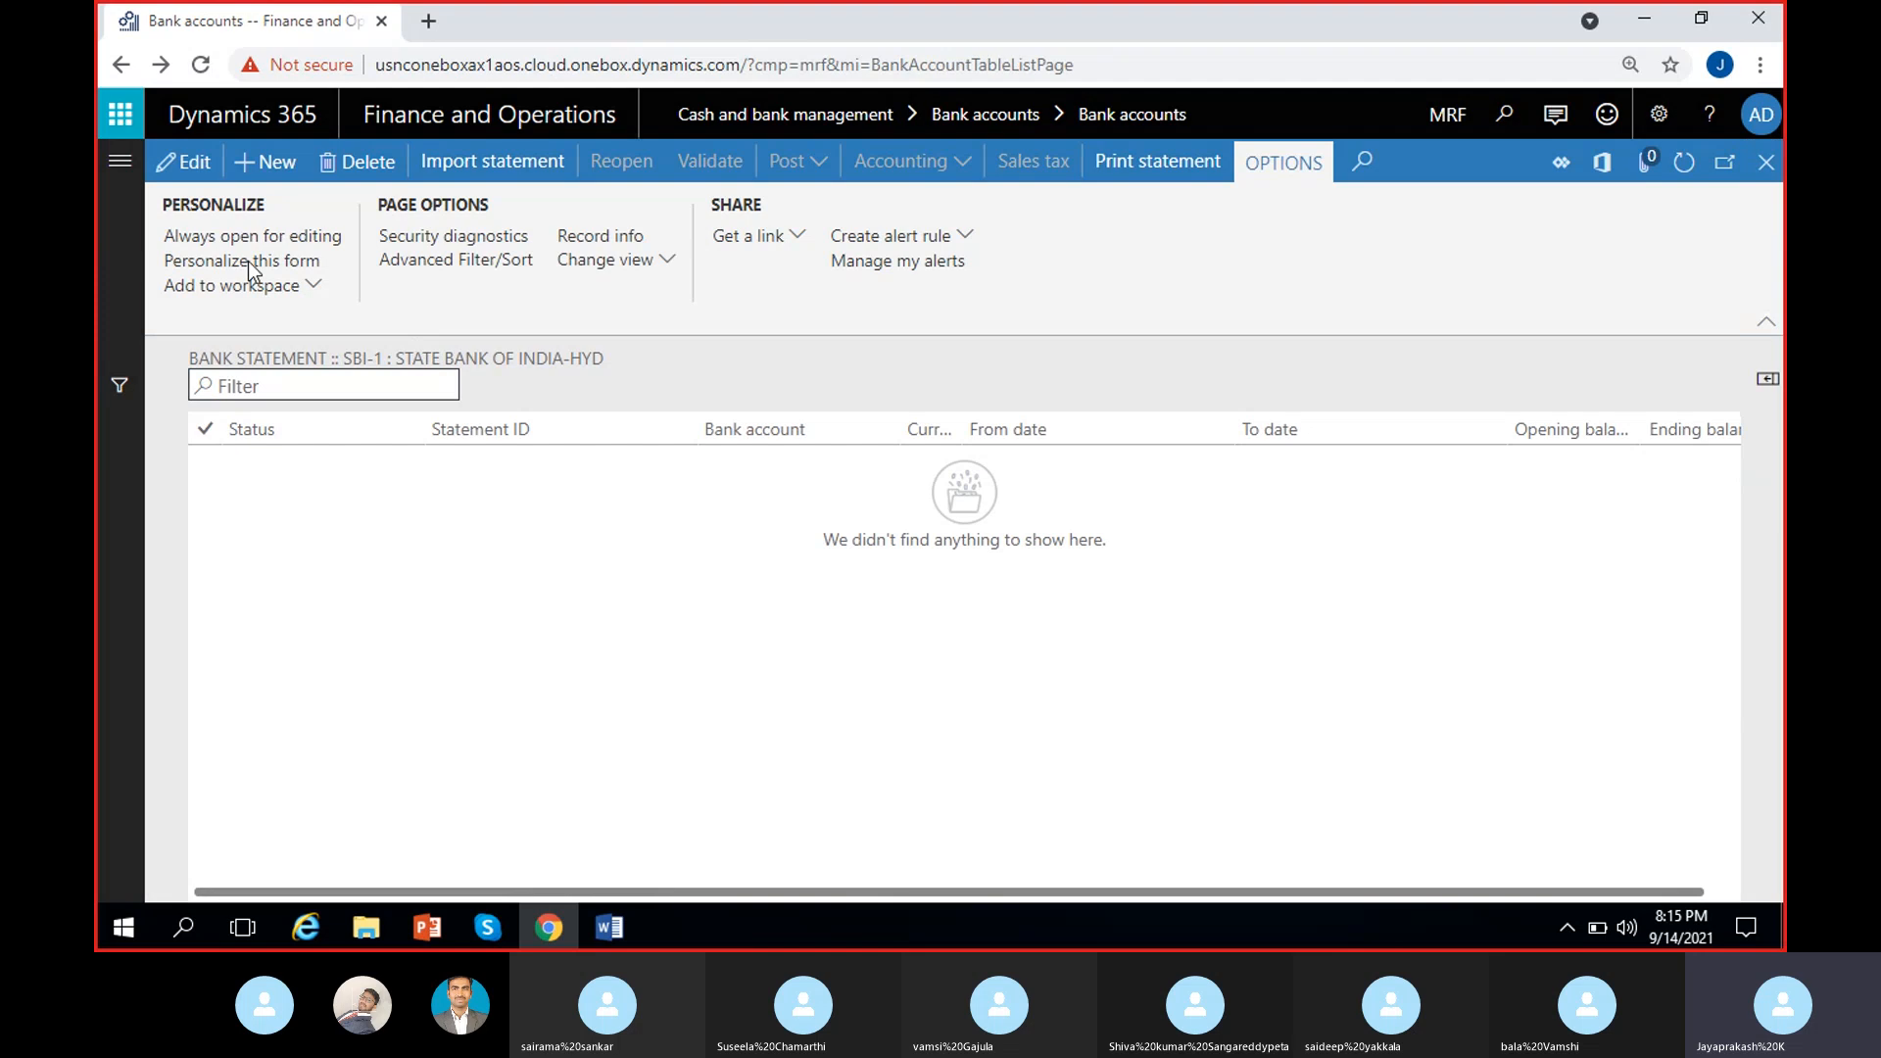
click(279, 164)
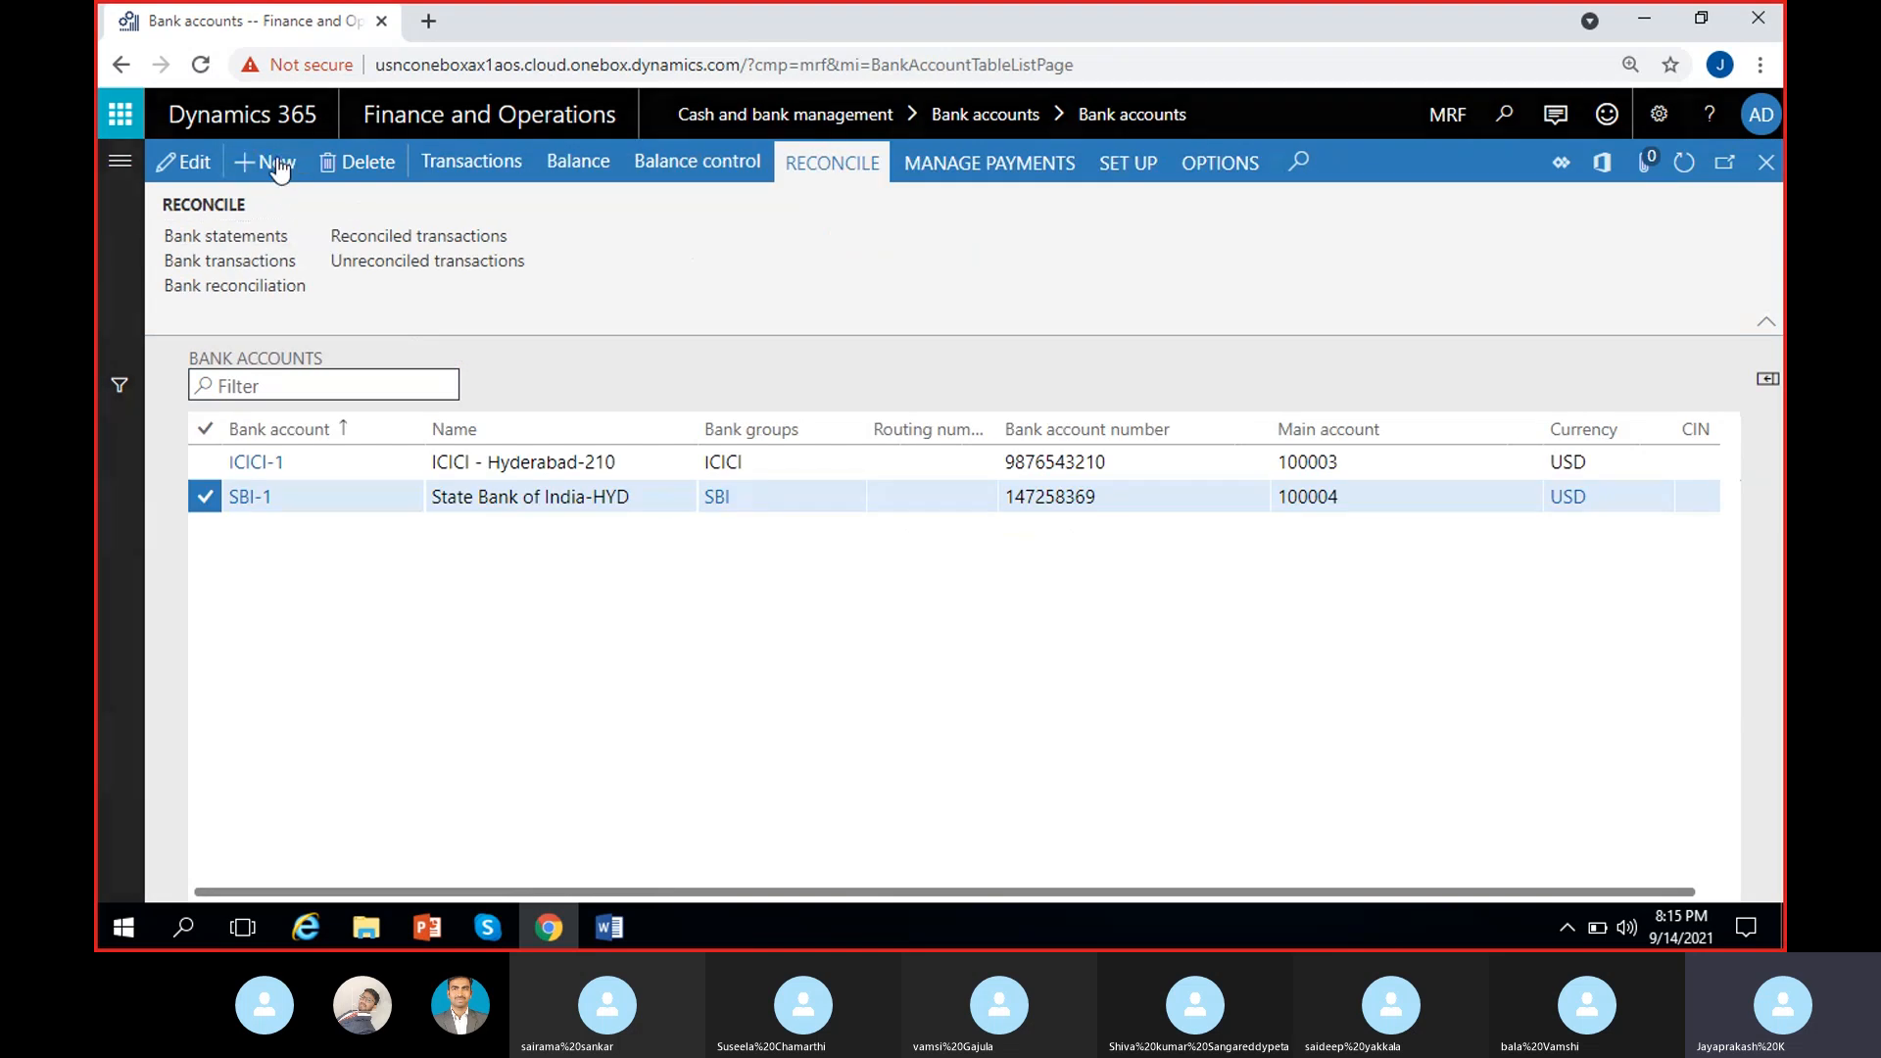
click(364, 162)
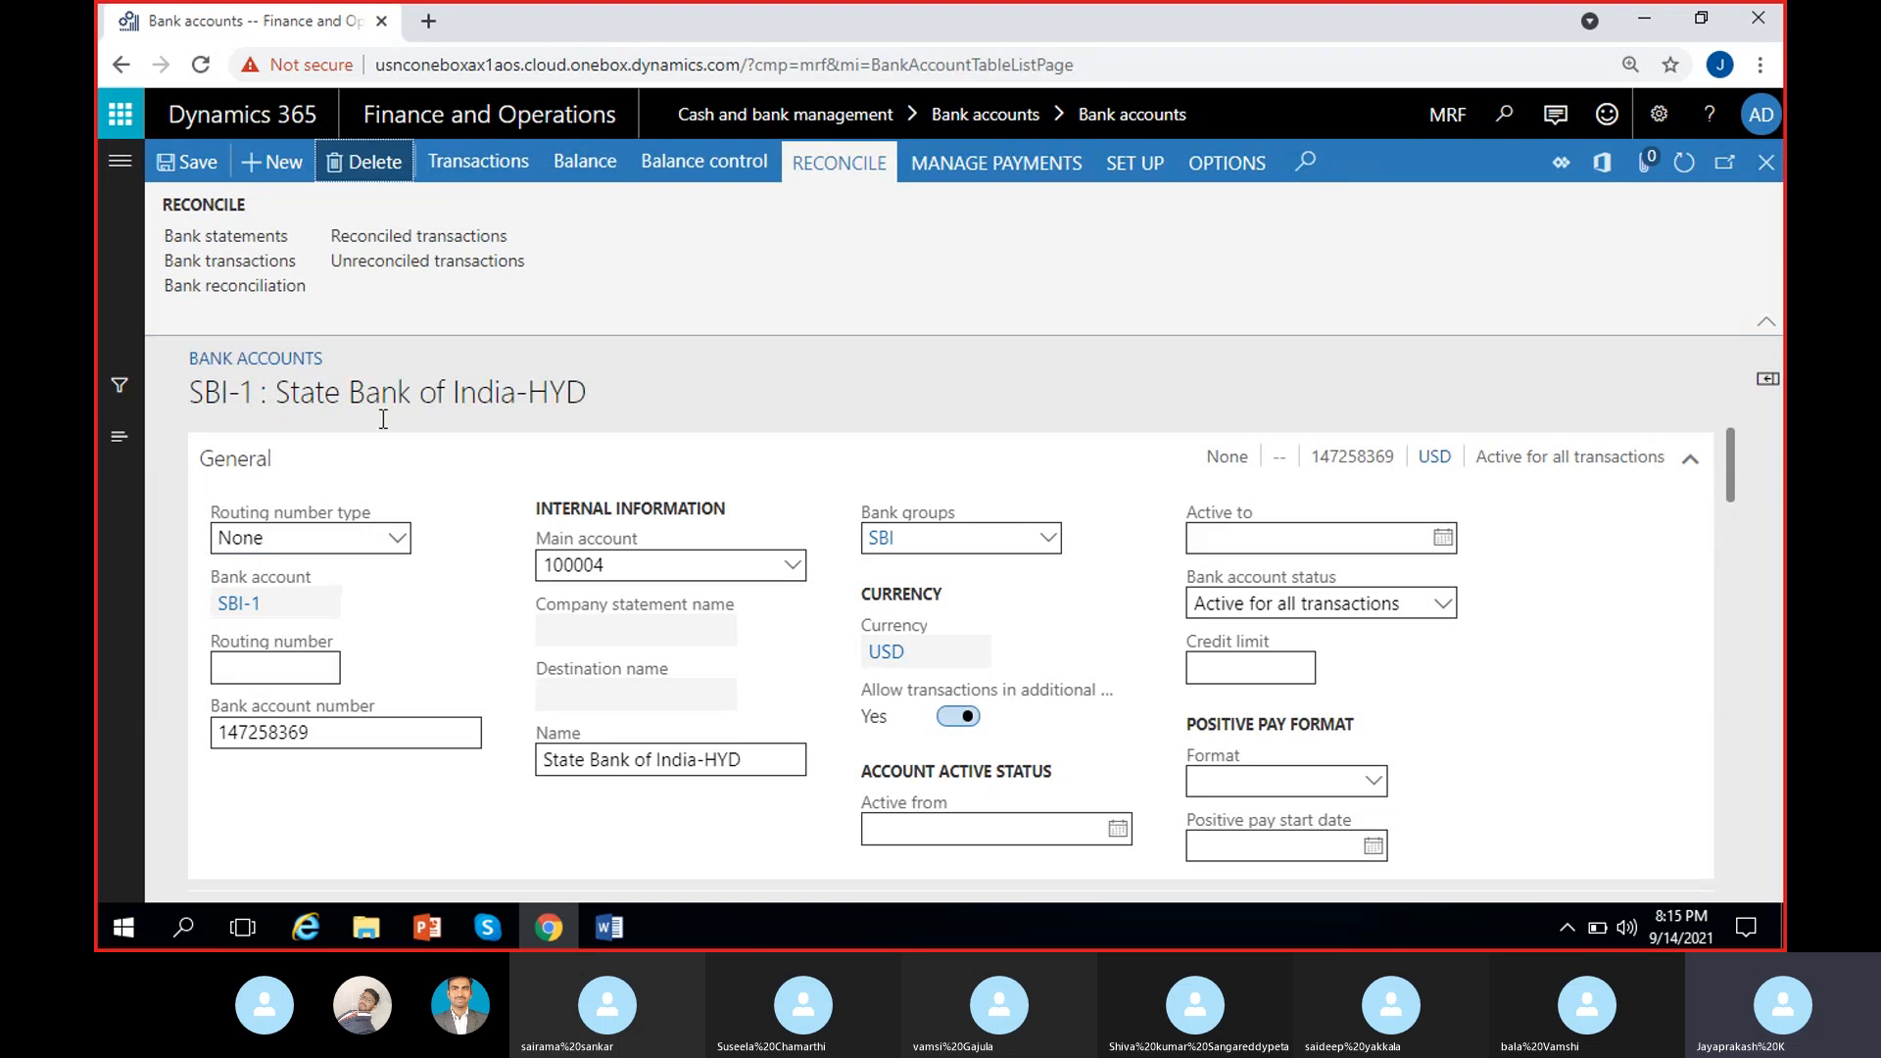
click(1766, 162)
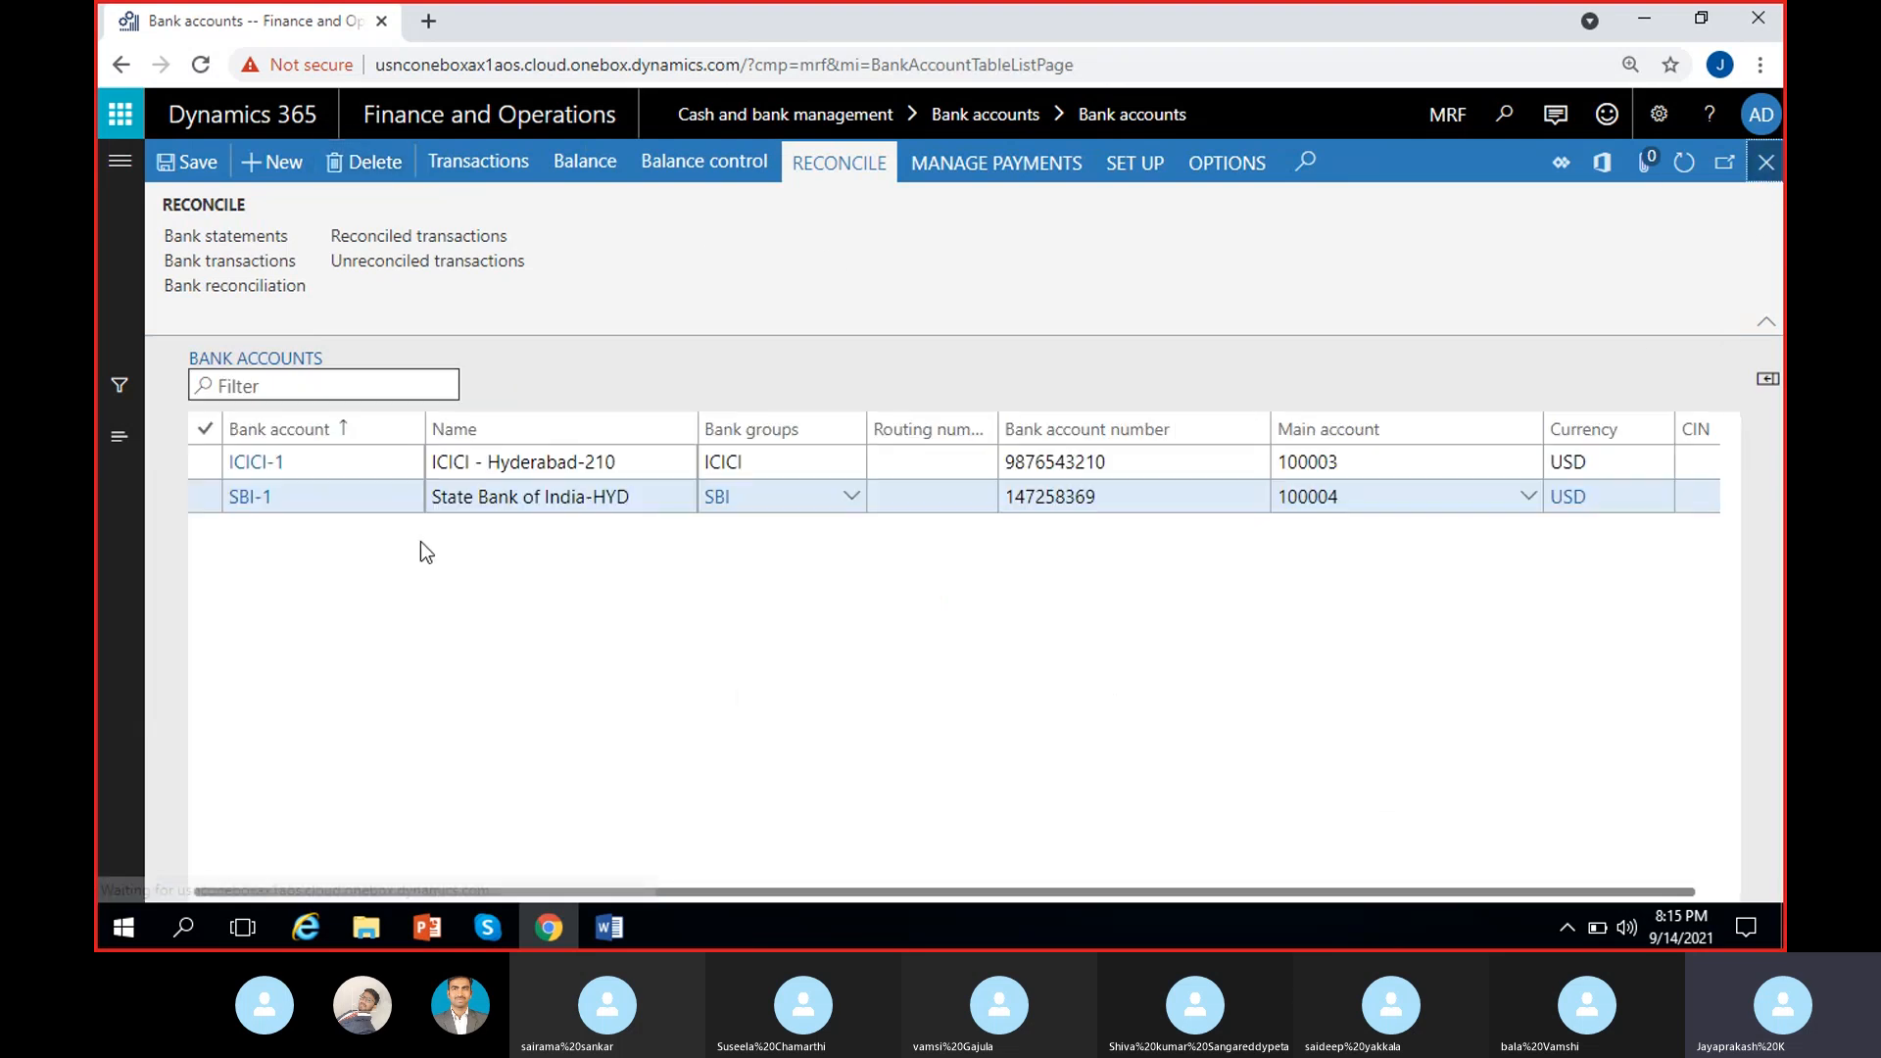
- Create a new bank statement for the SBI-1 bank account from its bank statements list
click(649, 497)
click(226, 239)
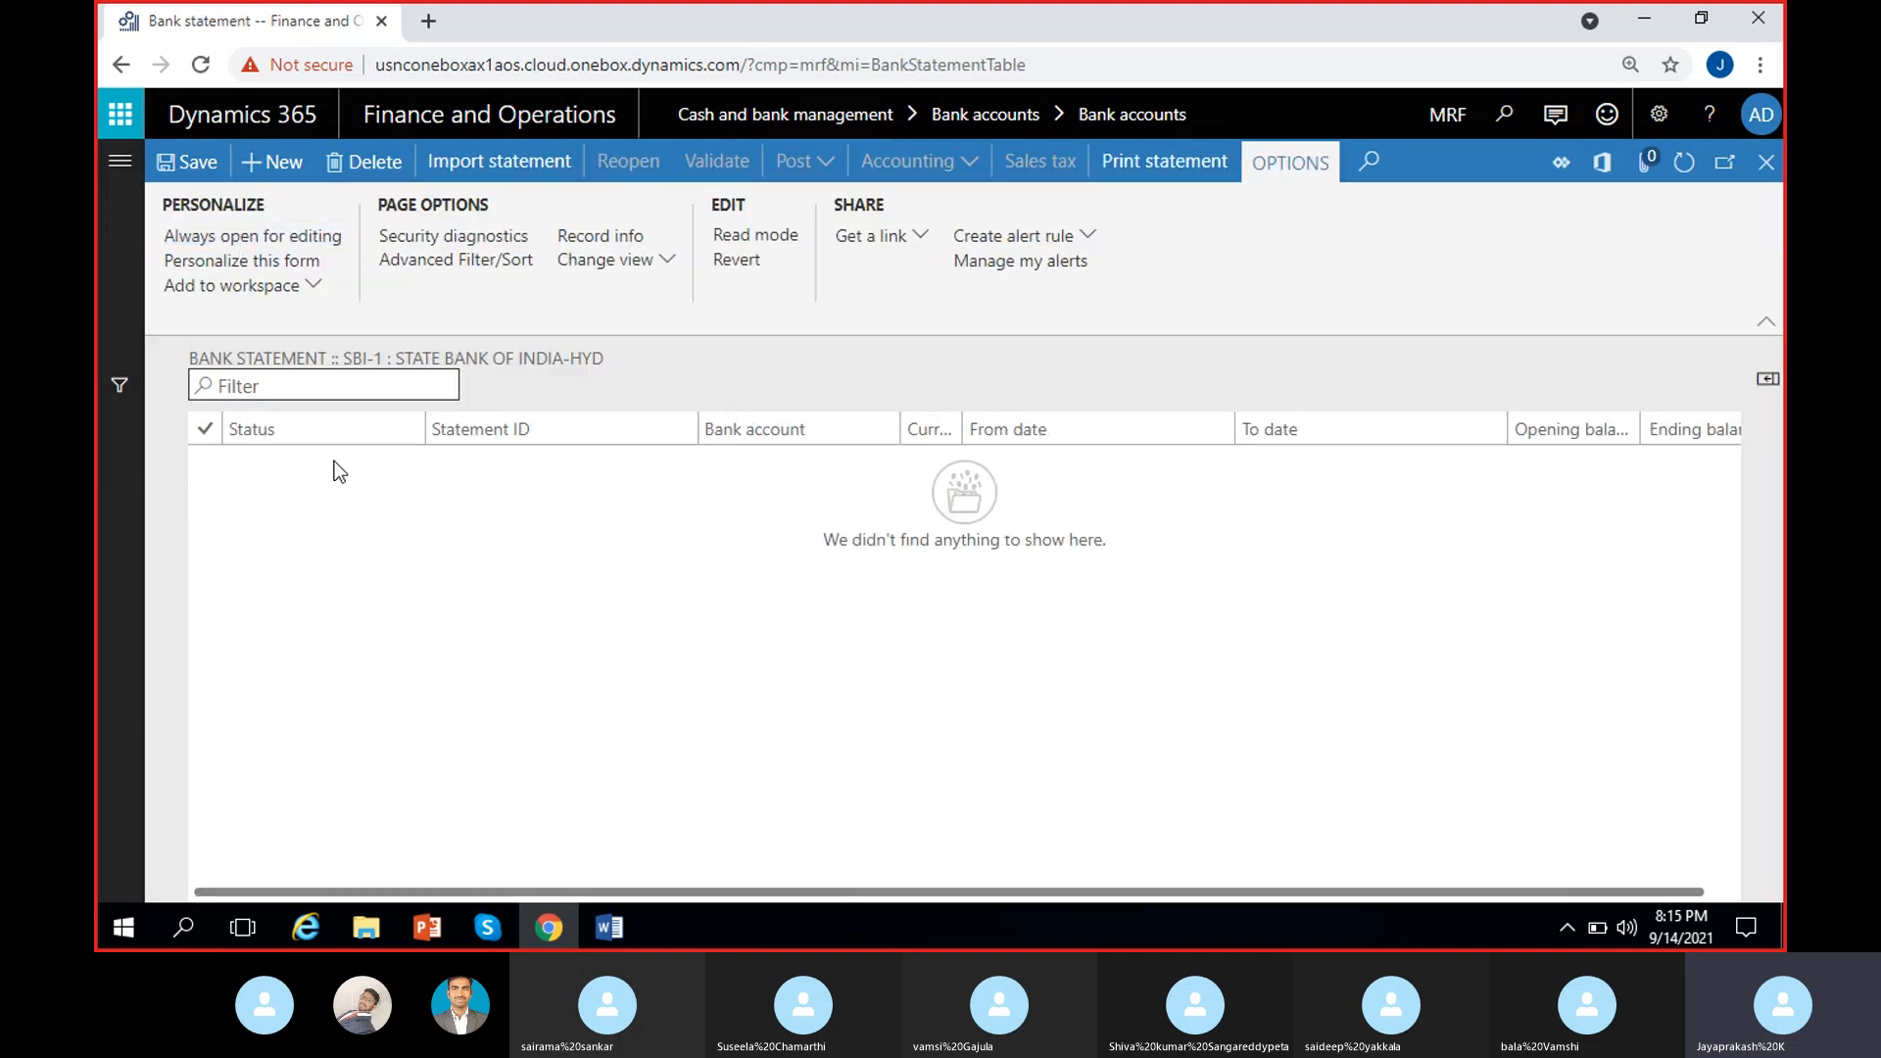
click(504, 162)
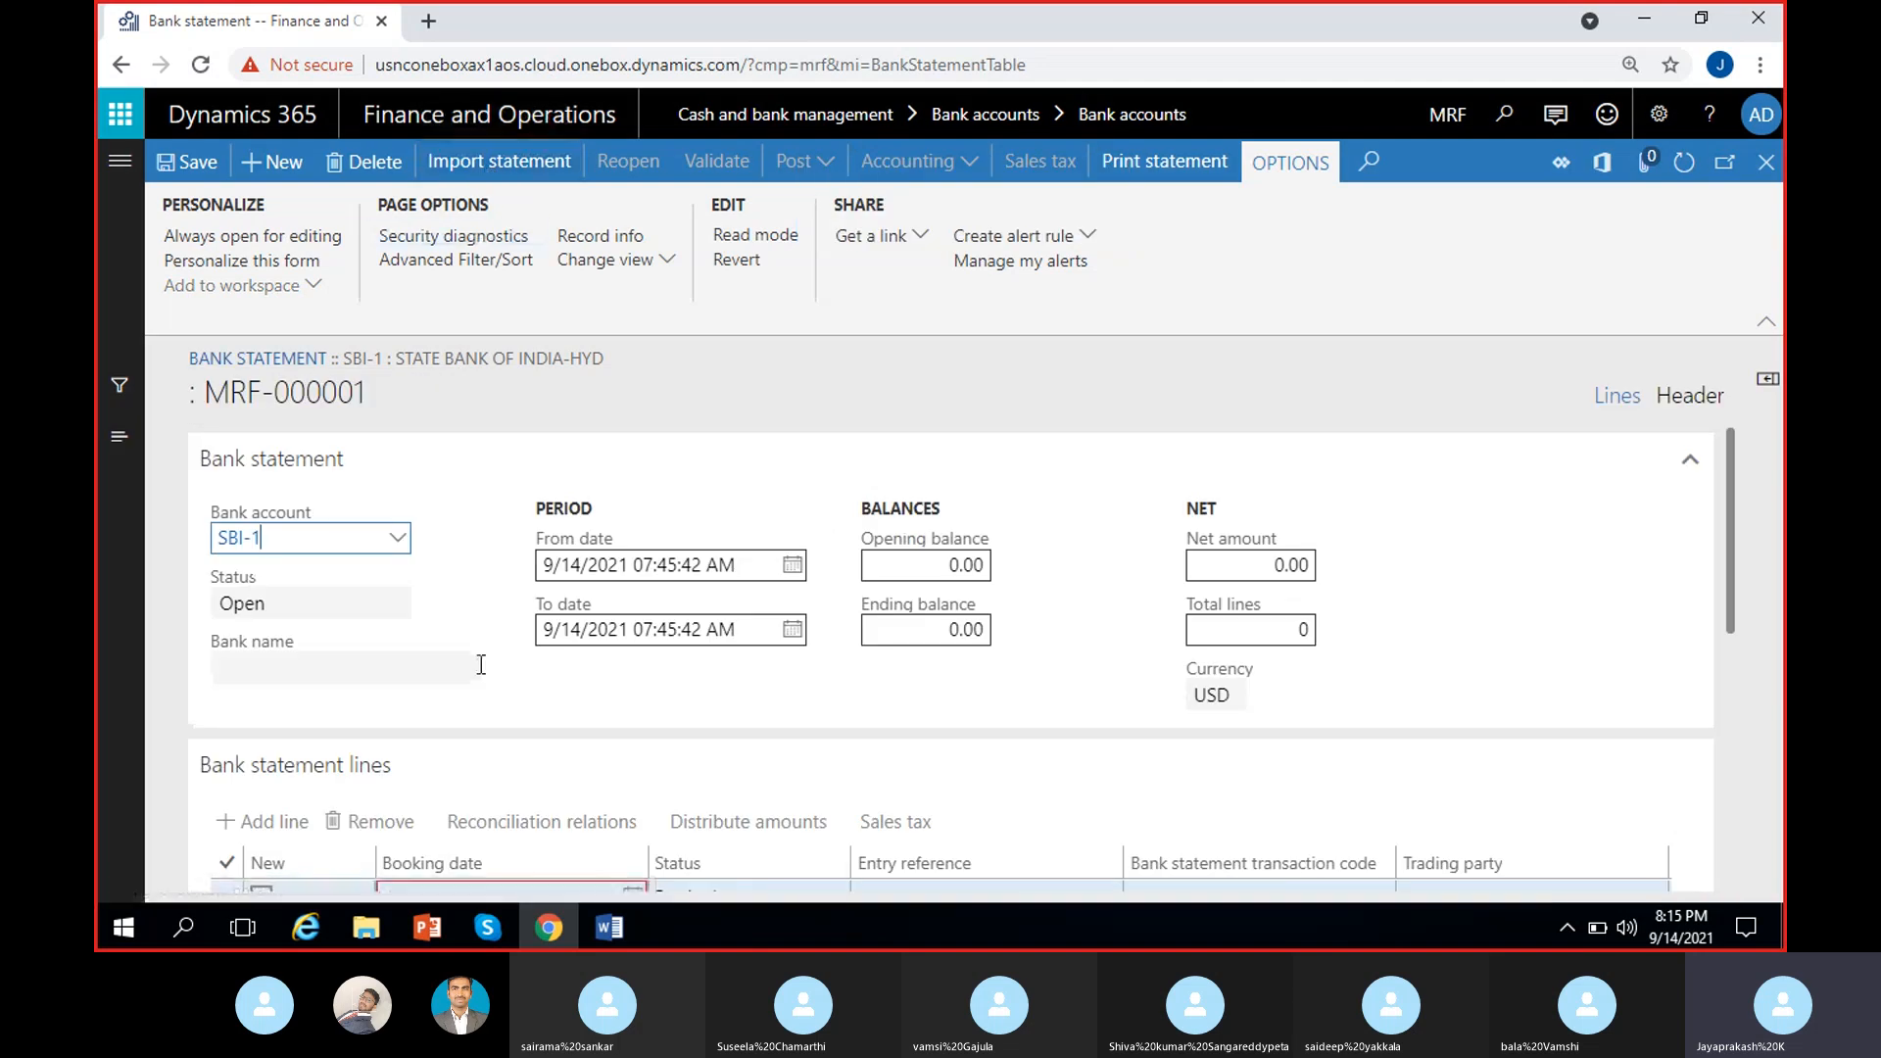
- Review the header and lines of the new SBI-1 bank statement and delete the statement
scroll(481, 664, down, 4)
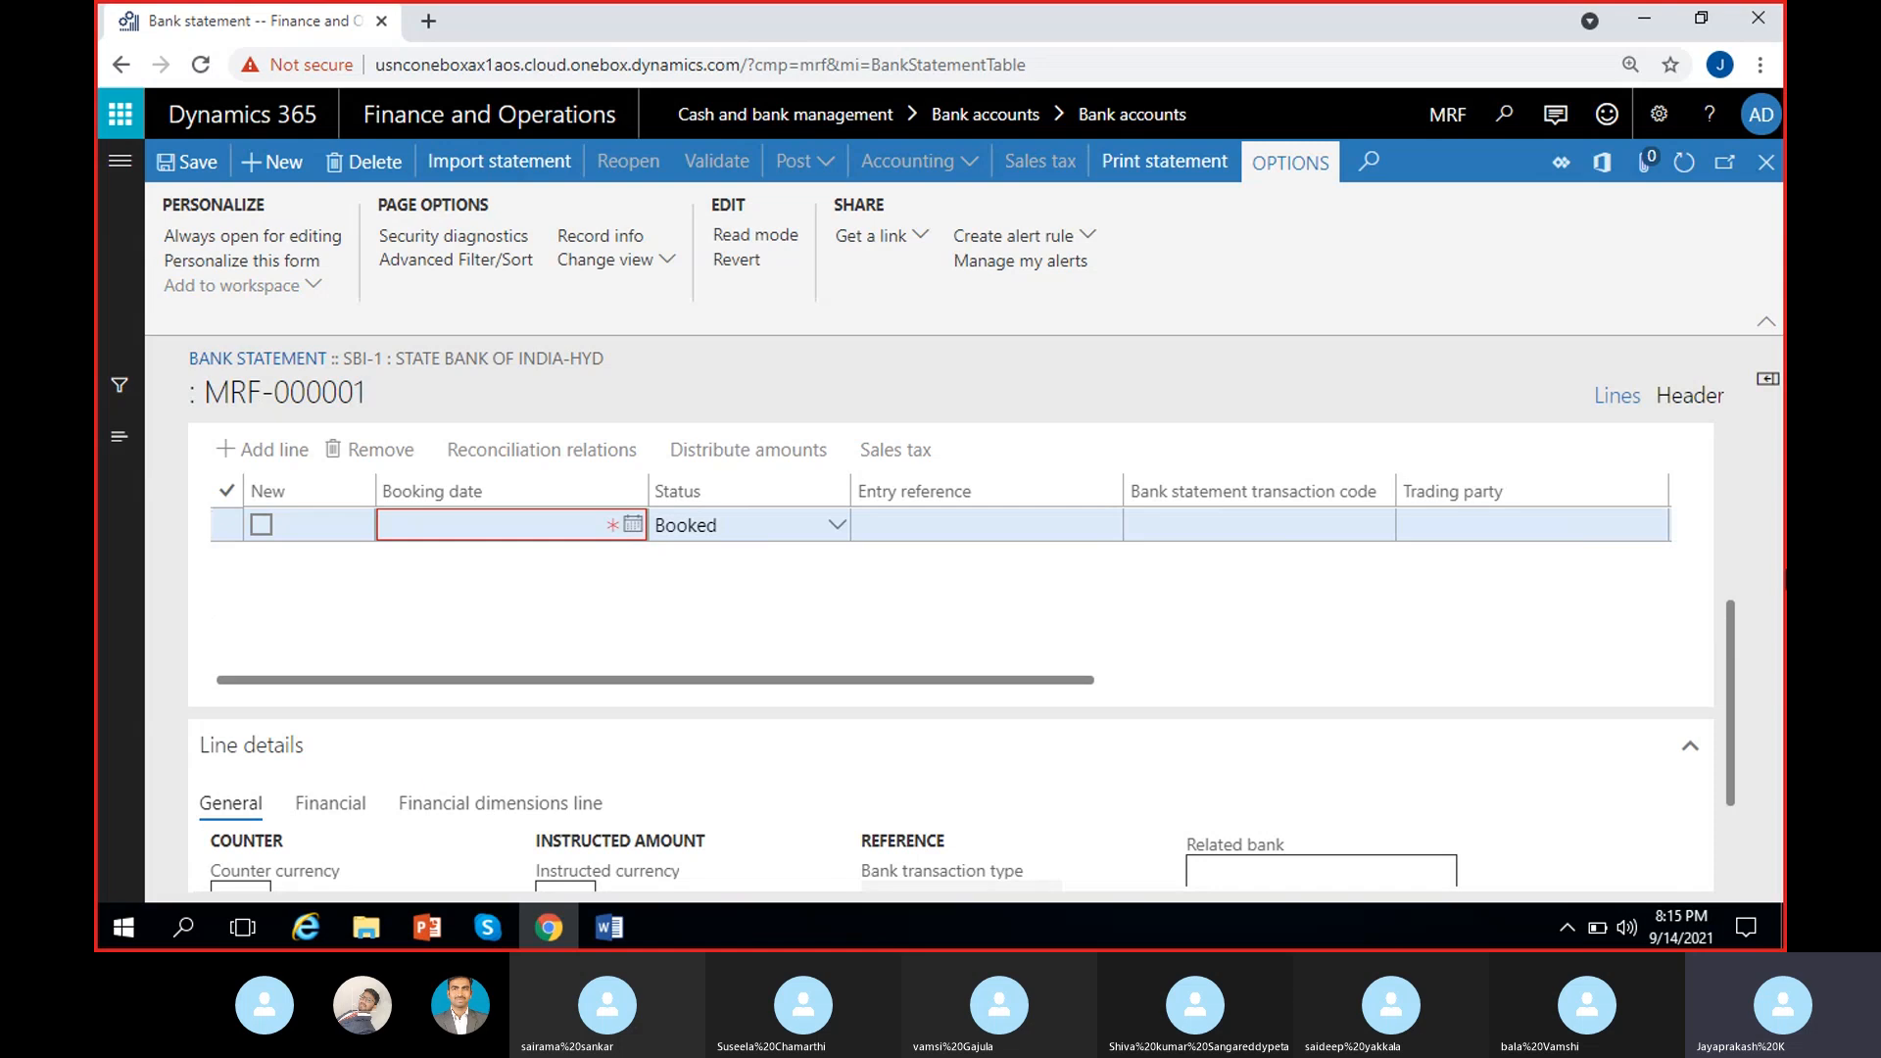
drag(1736, 620, 1759, 396)
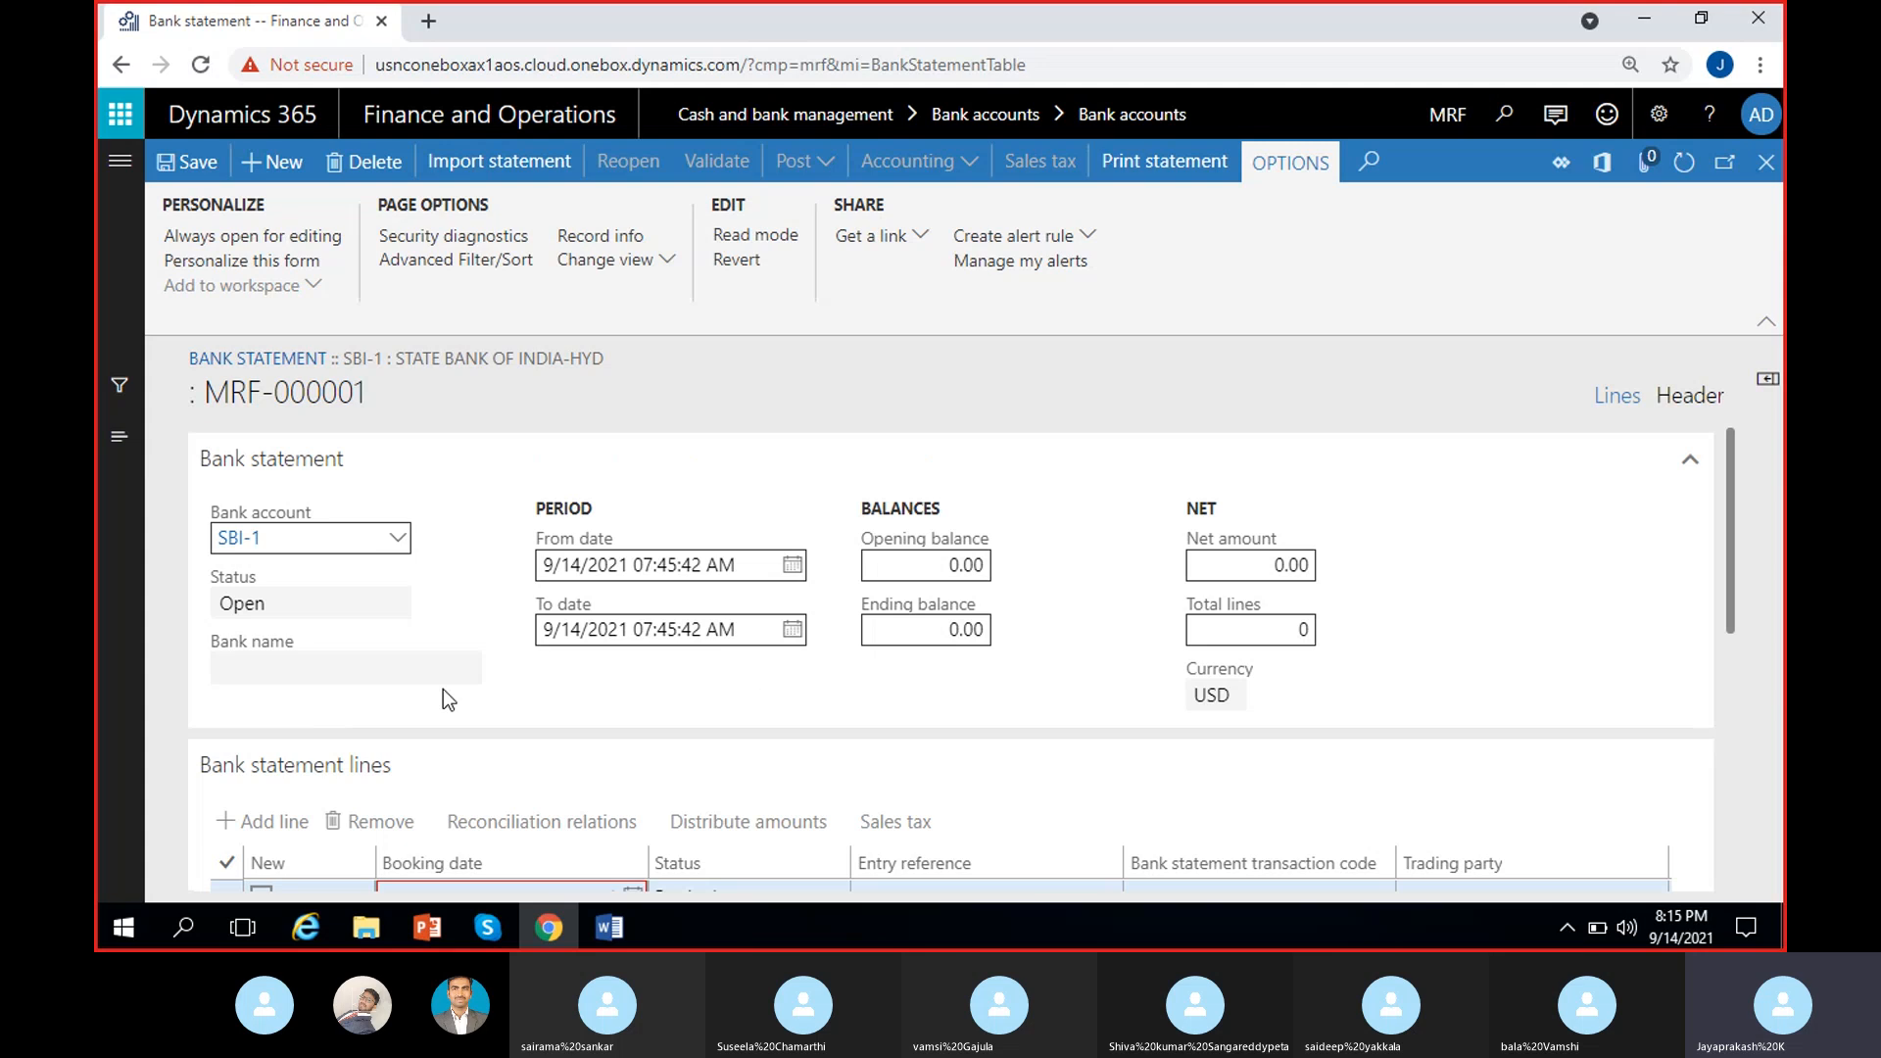
scroll(545, 712, down, 3)
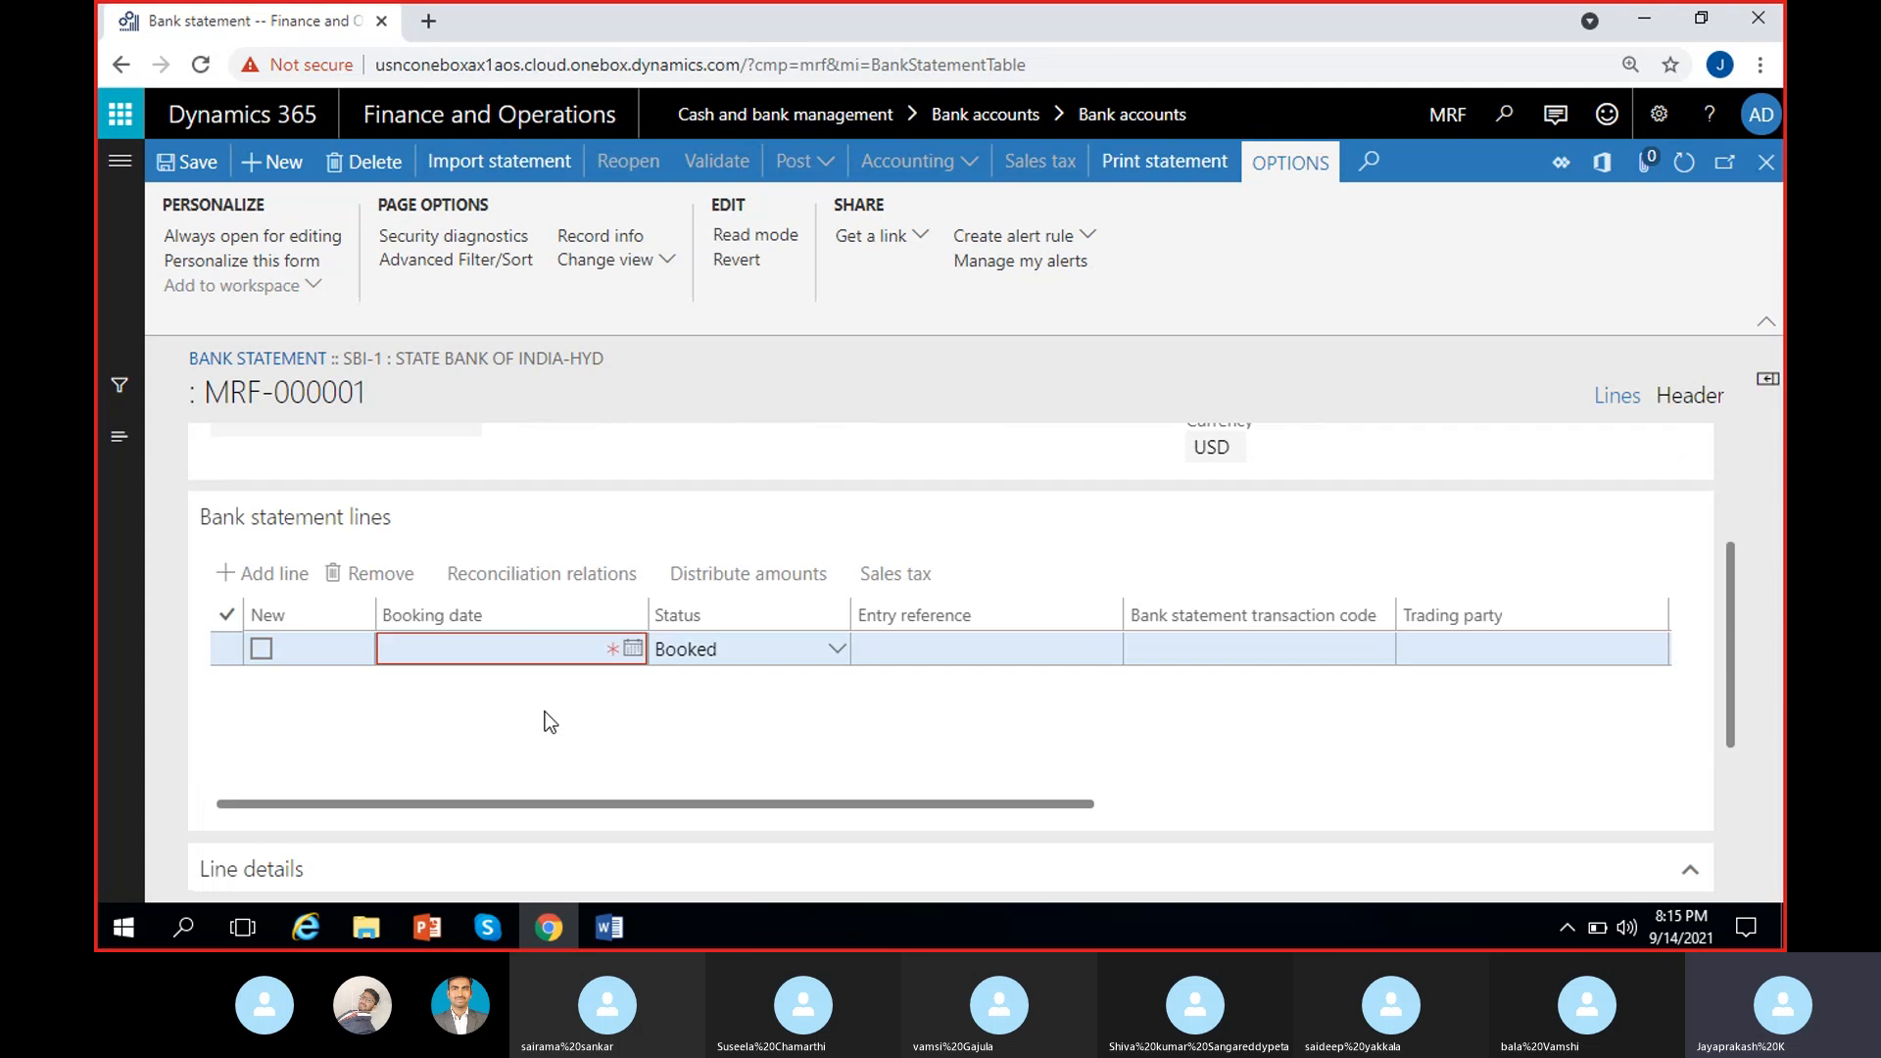
scroll(784, 590, up, 3)
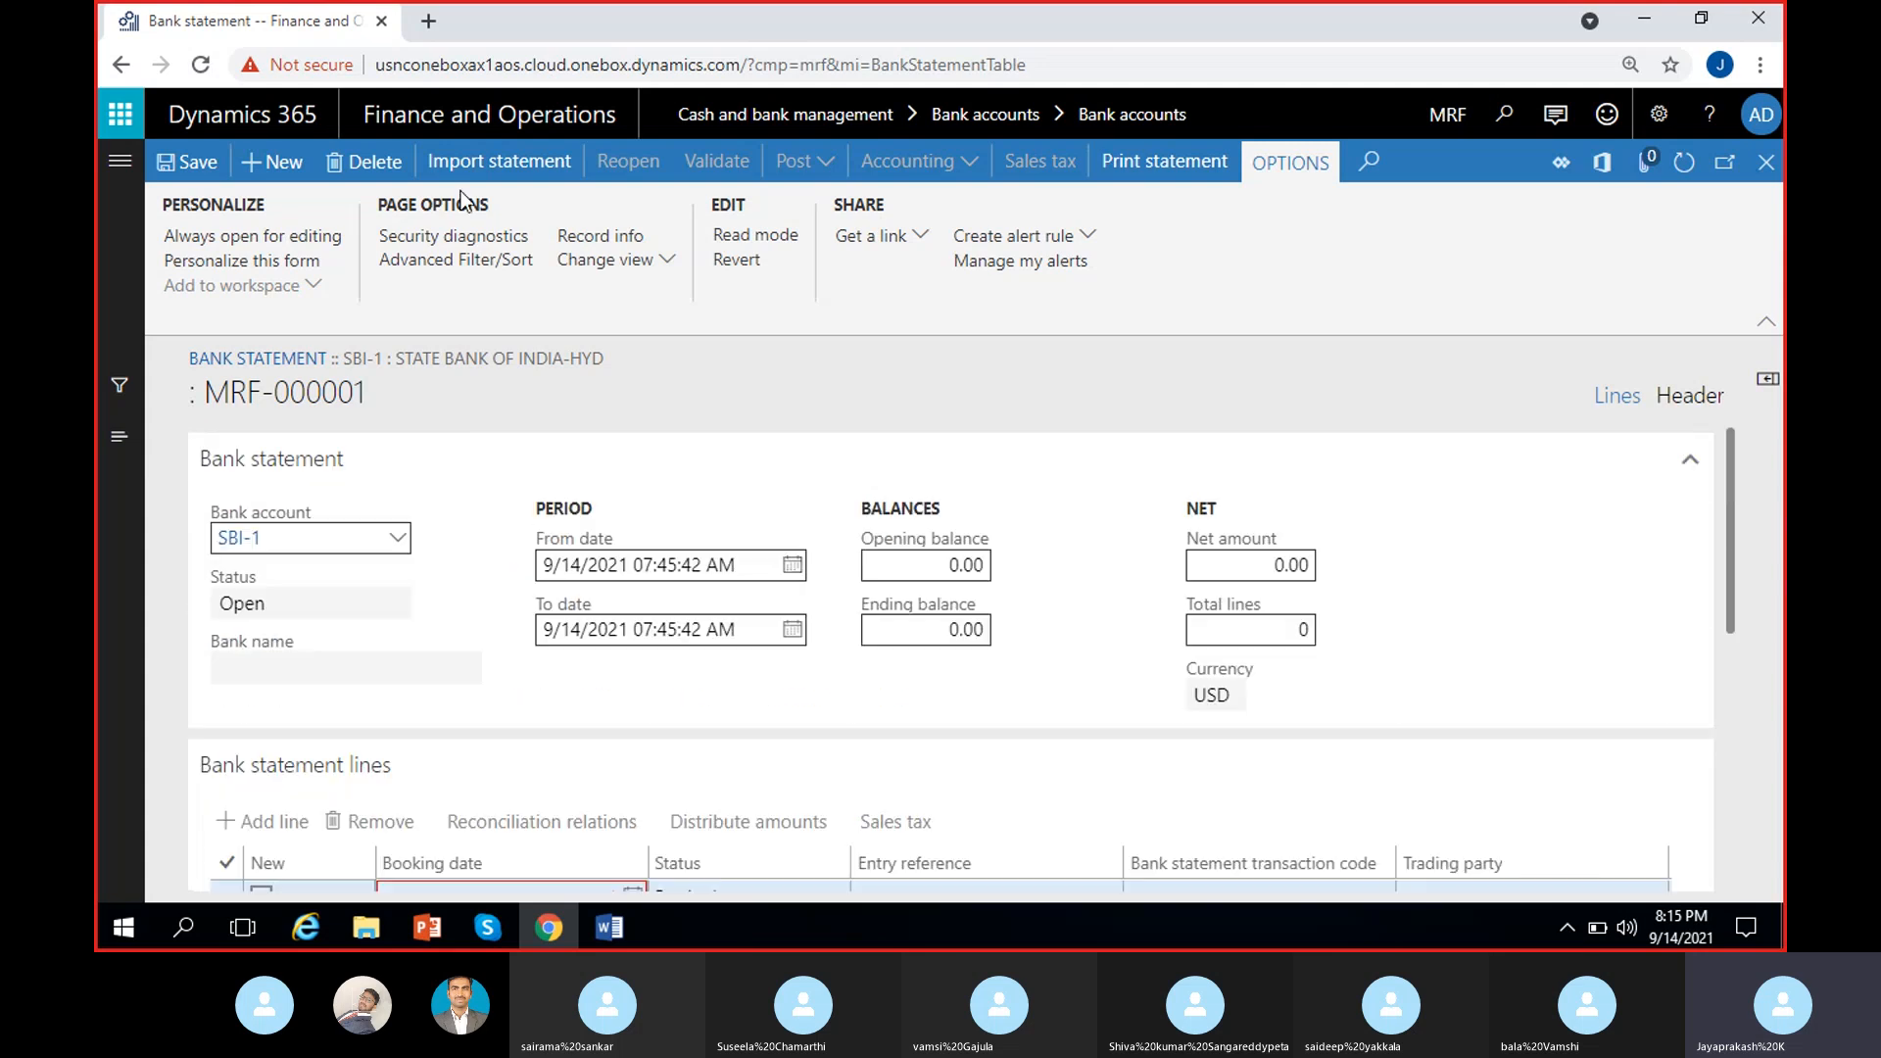
click(364, 162)
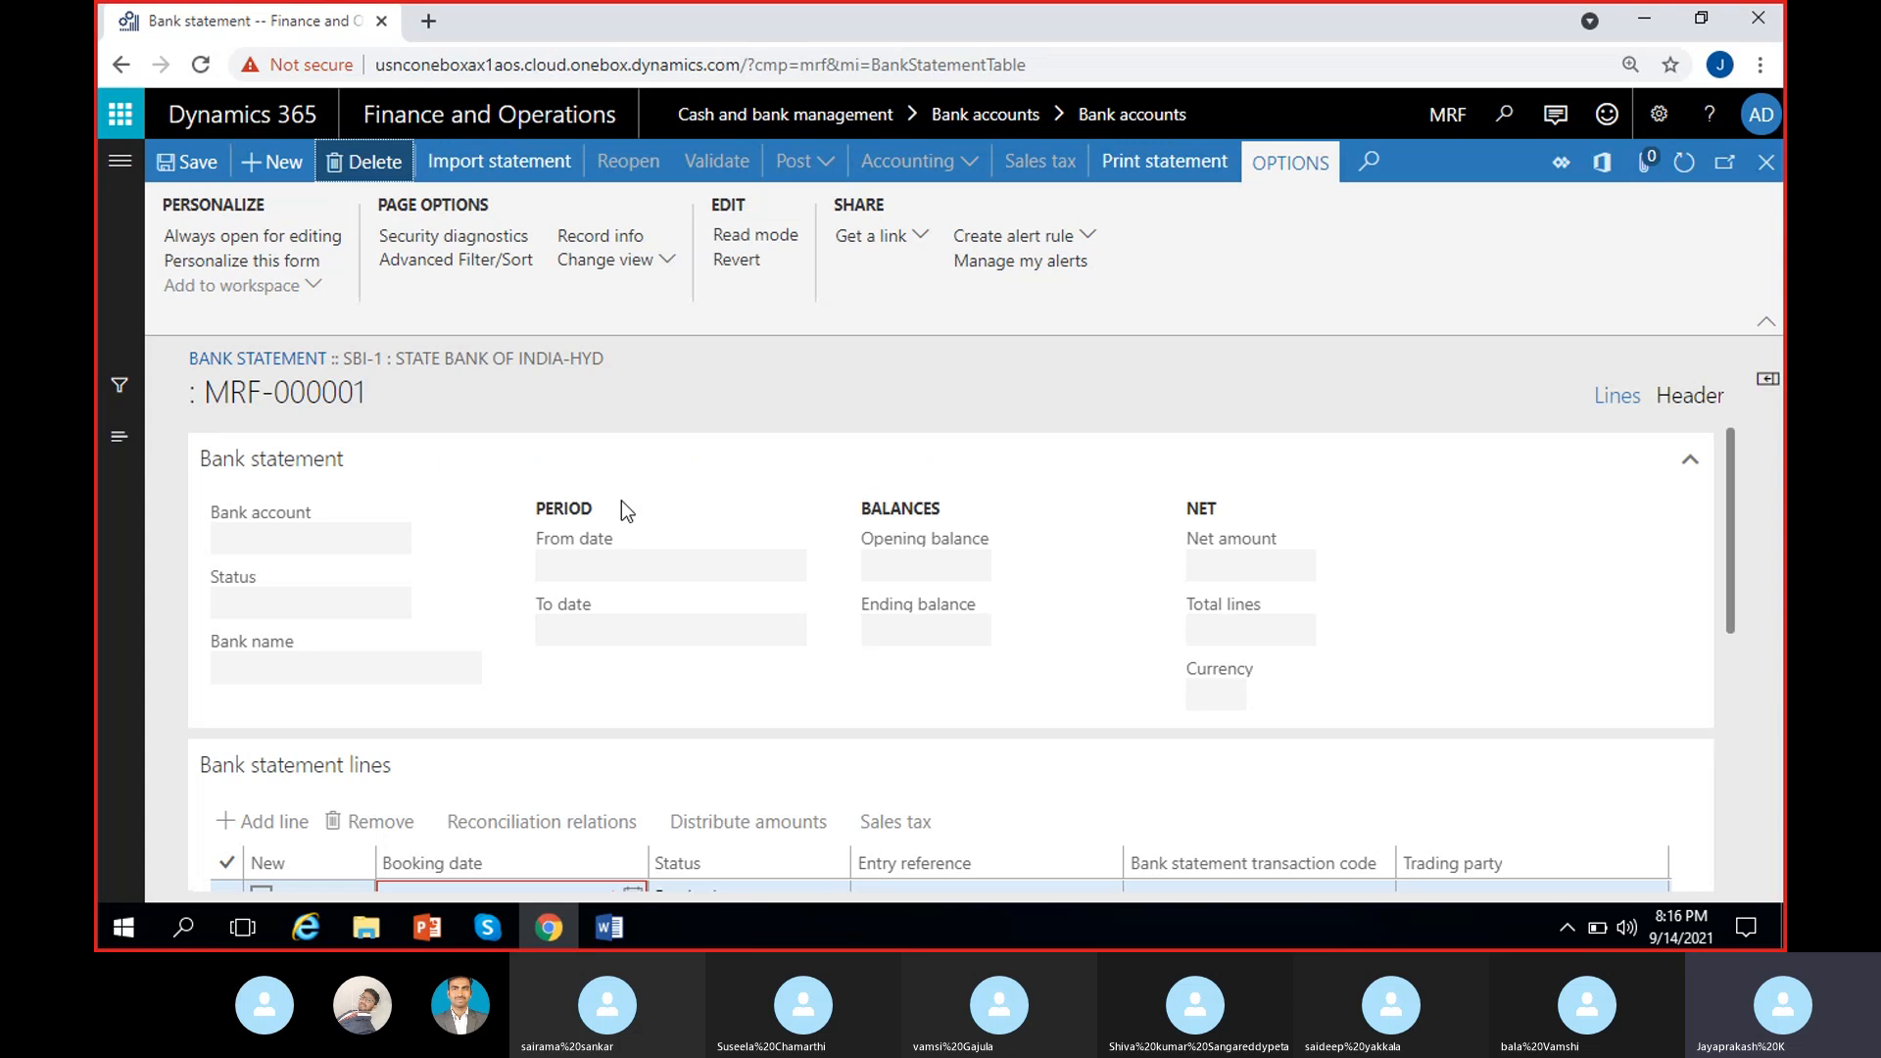
- Start a bank statement import for bank account SBI-1 with statement format SBI
click(490, 171)
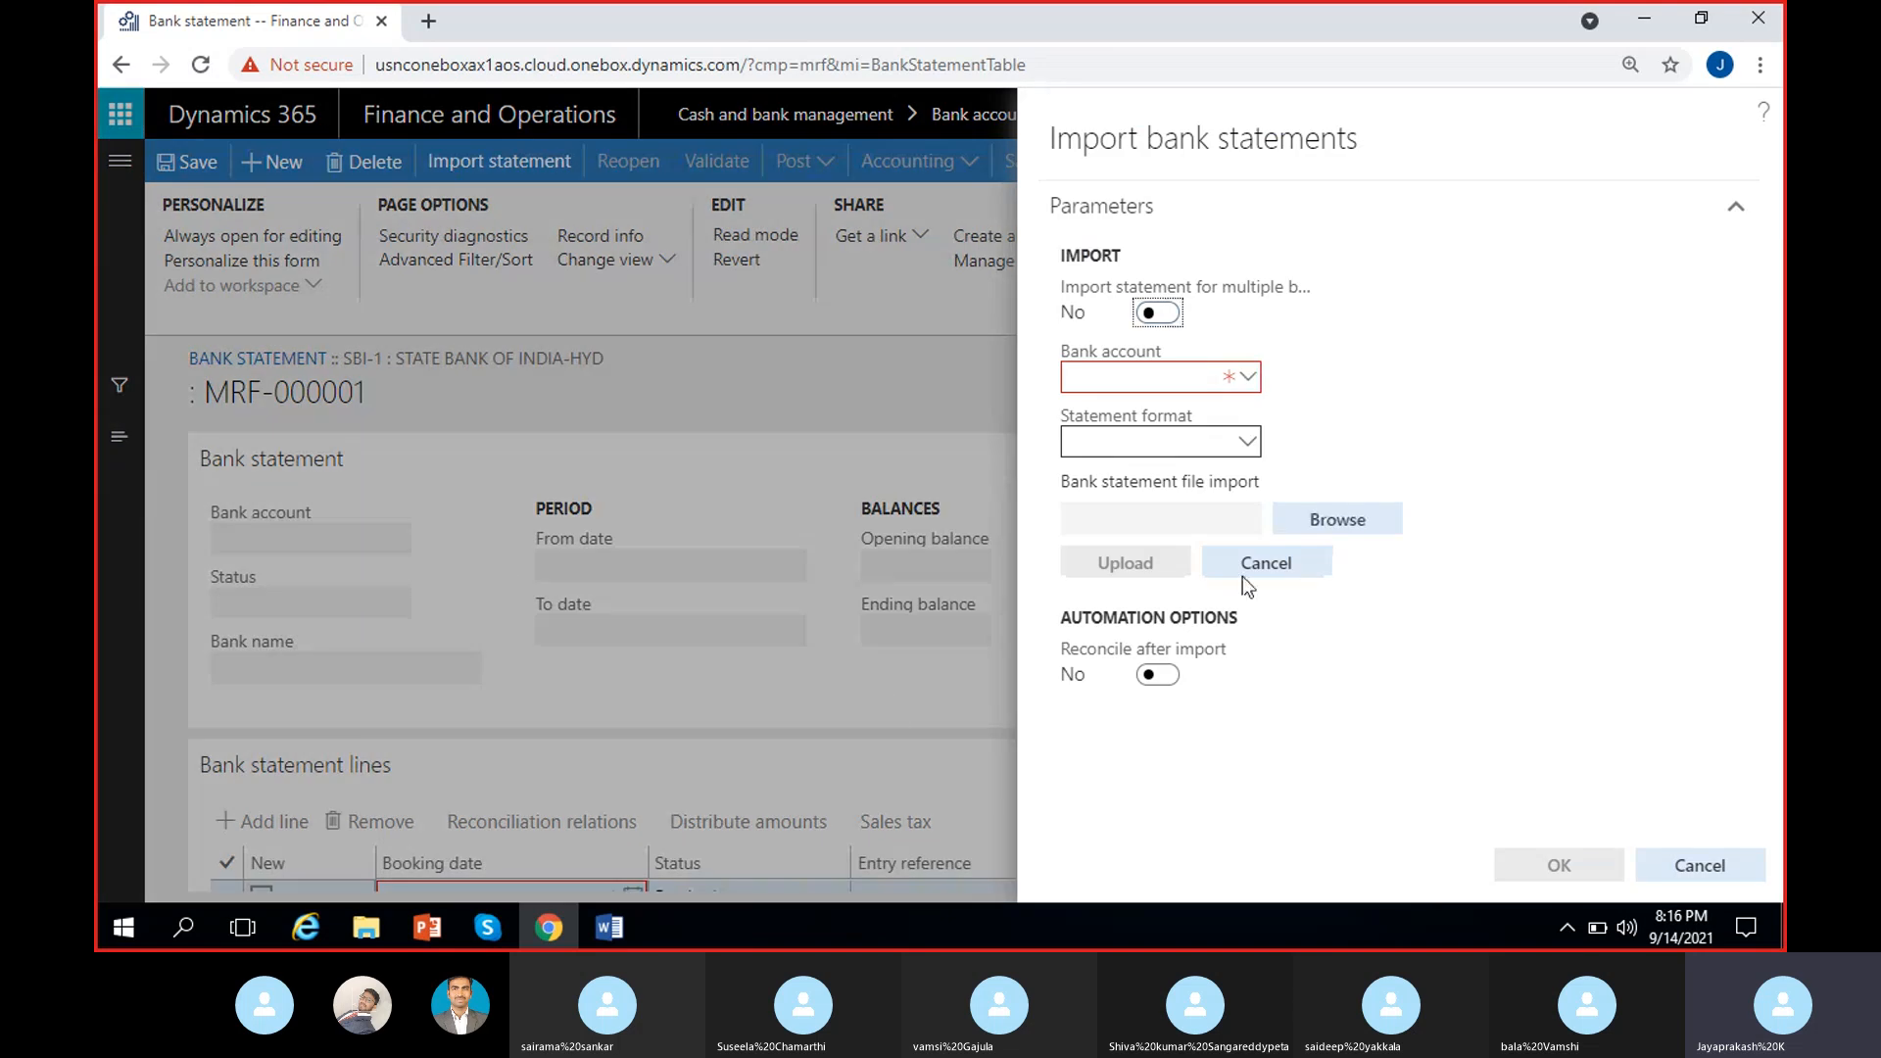
click(1247, 376)
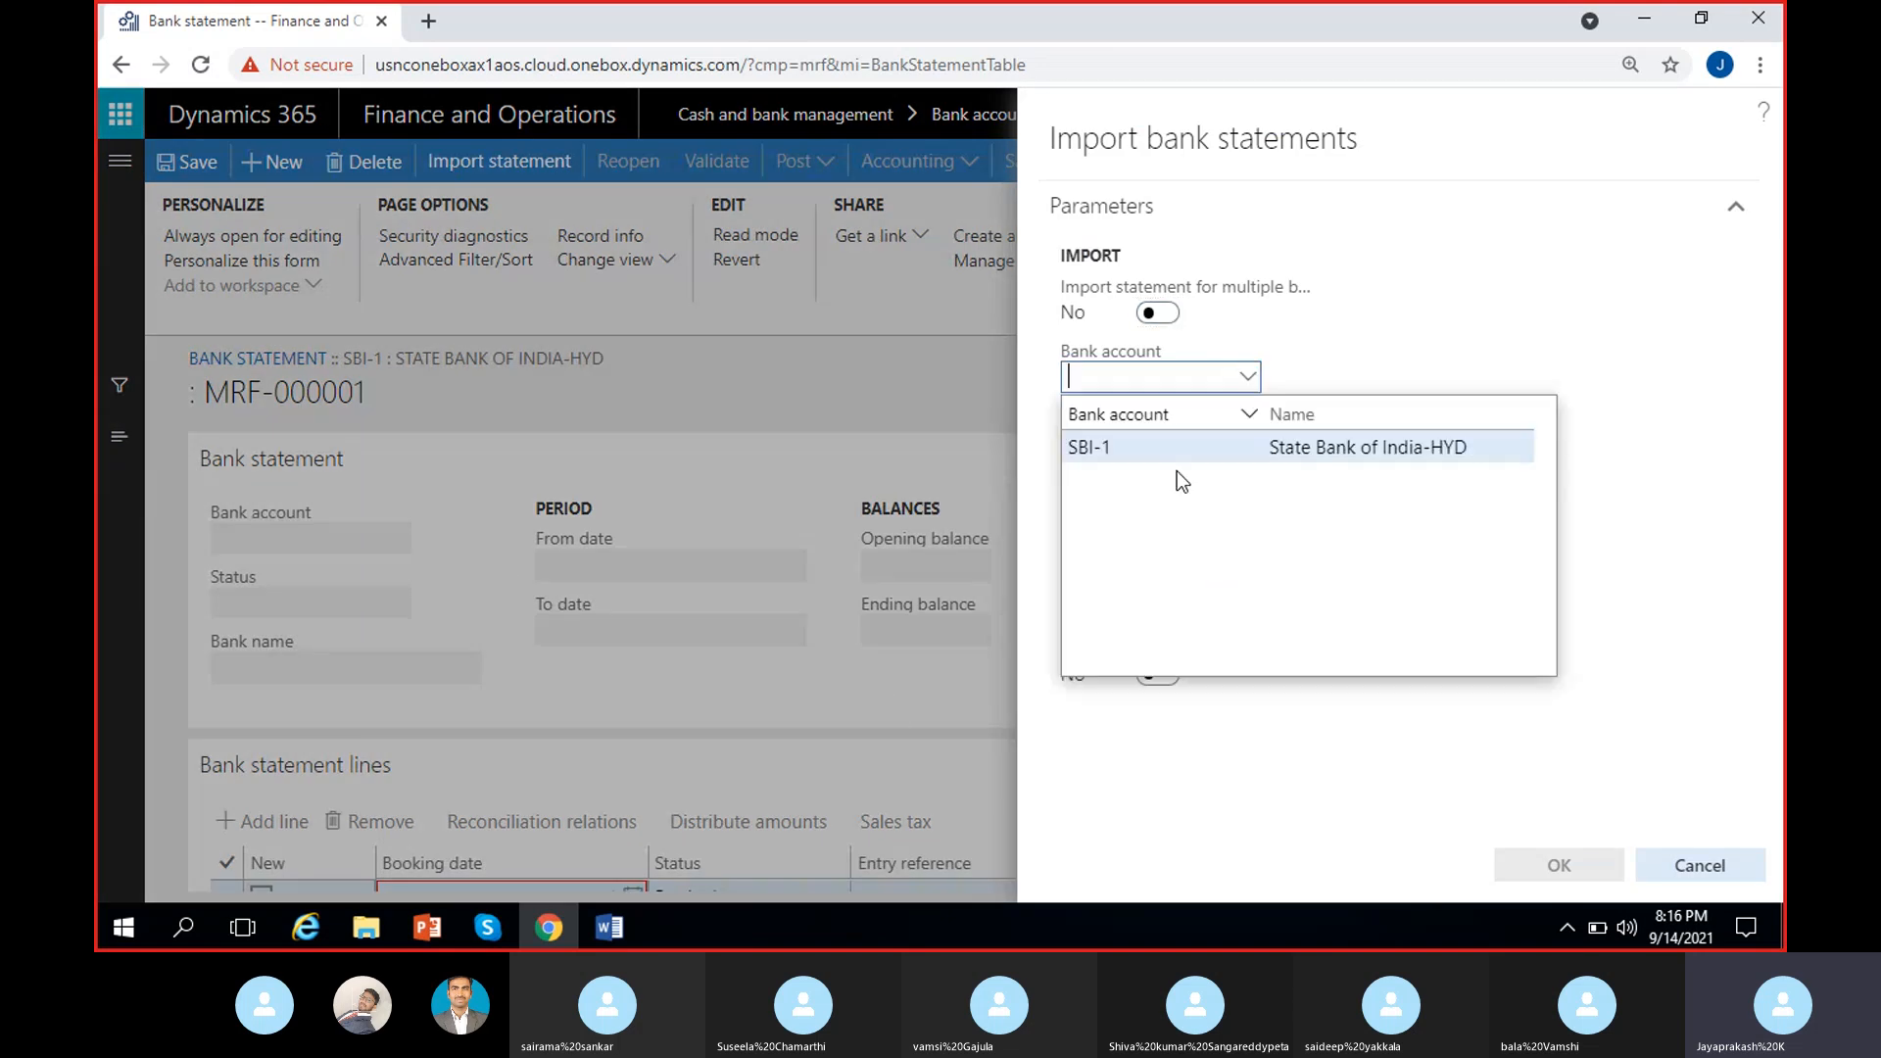
click(1187, 448)
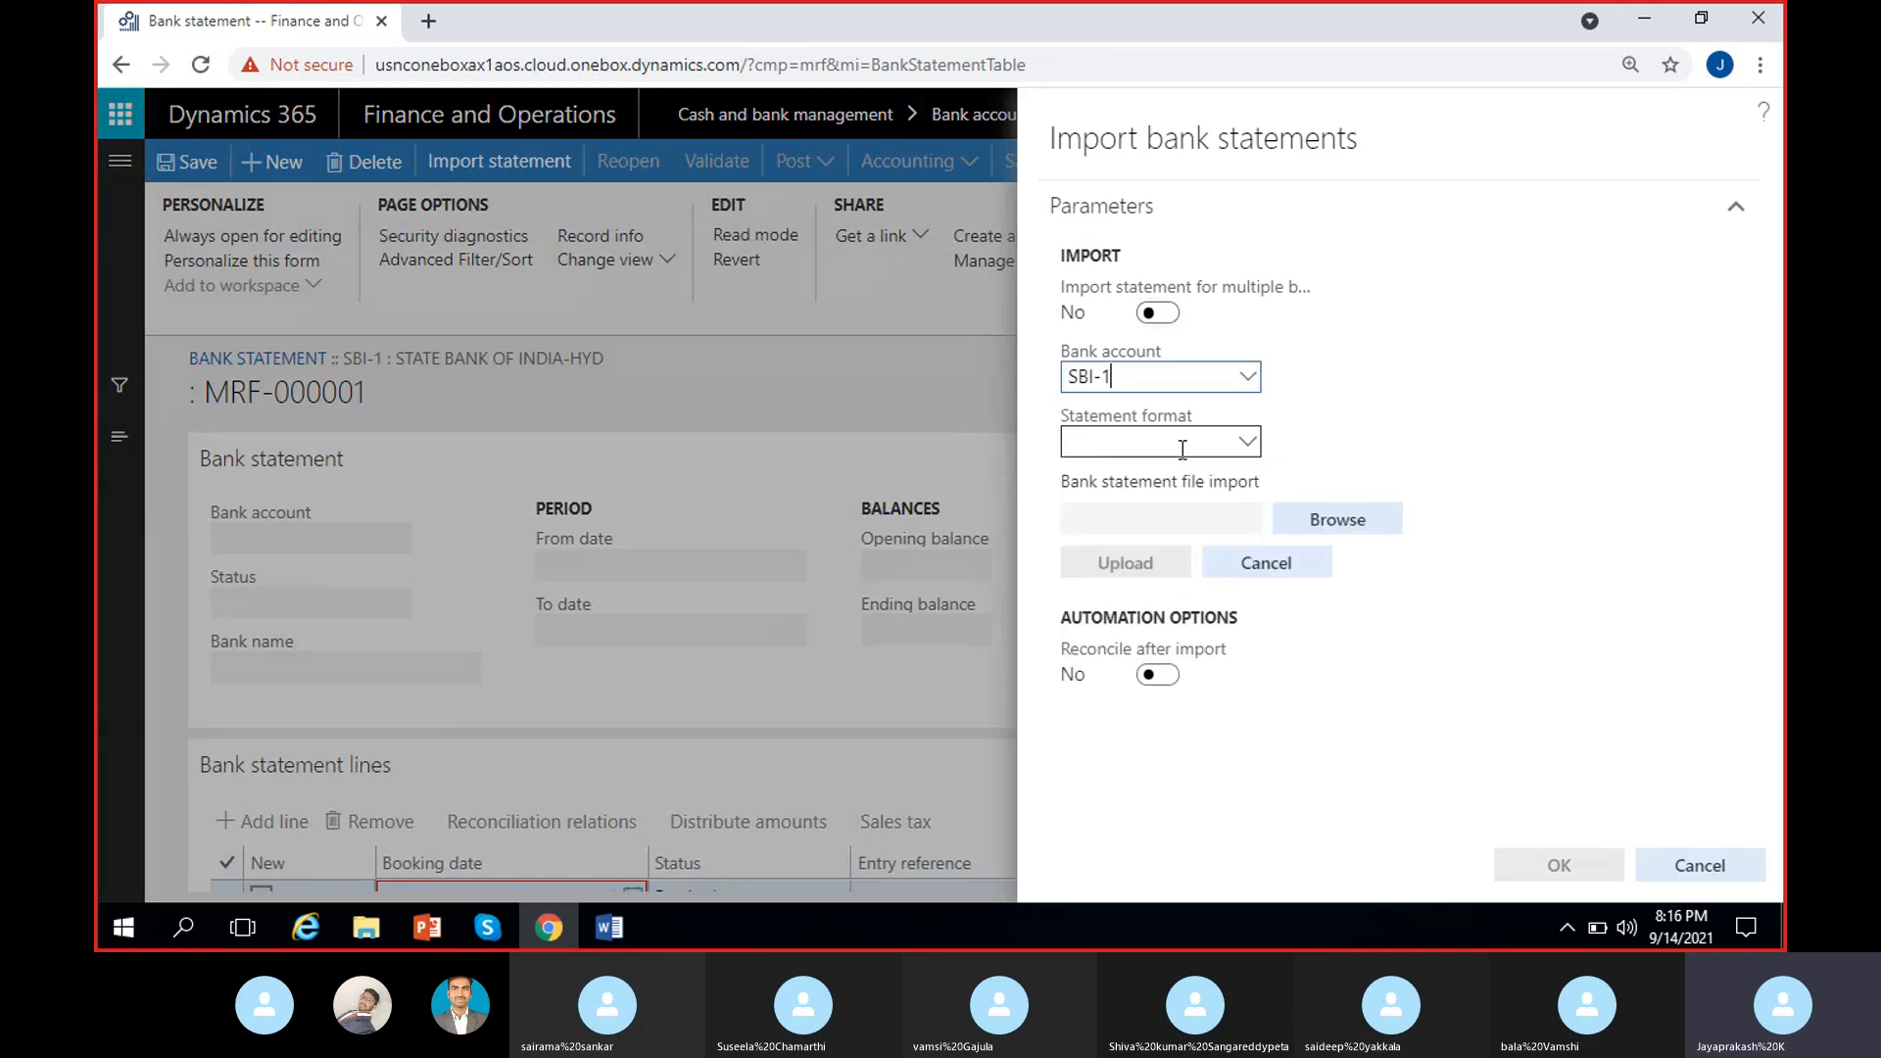
click(1249, 443)
click(1312, 509)
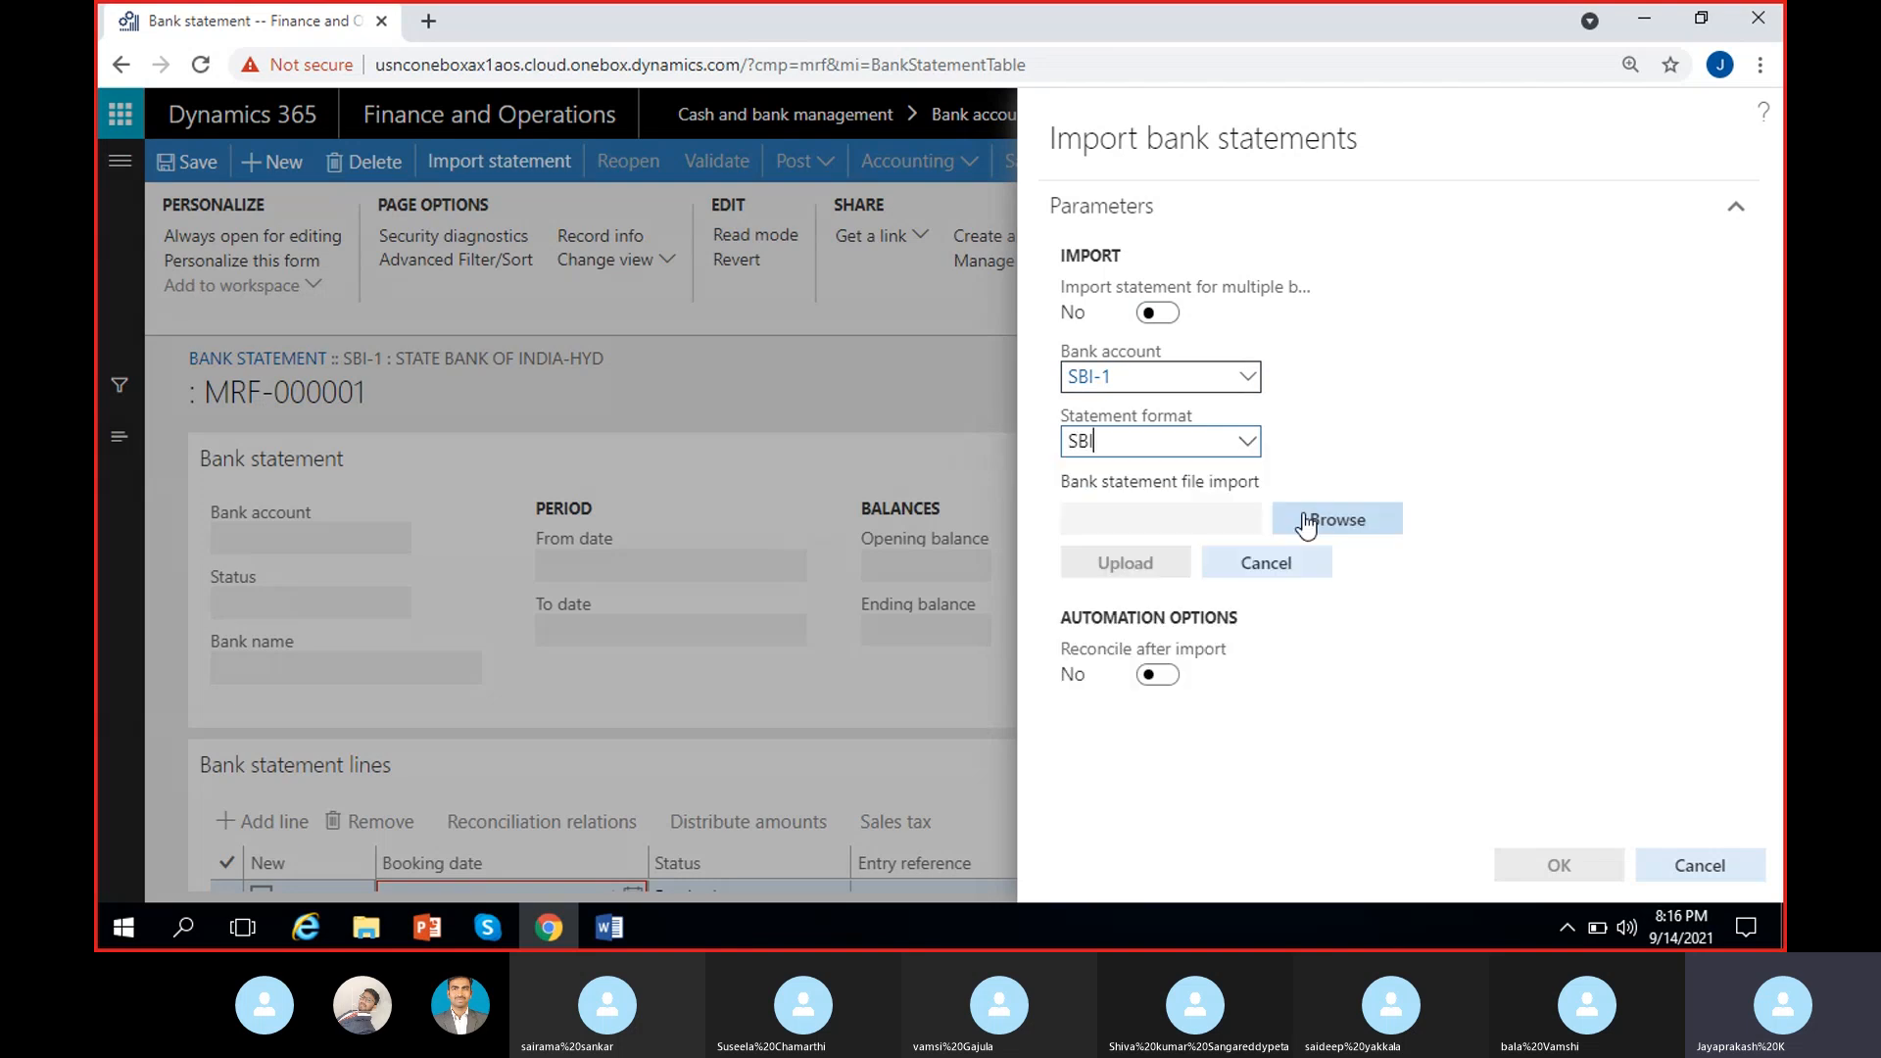
- Browse for a bank statement file, try the reconcile after import option, and cancel the import
click(1342, 519)
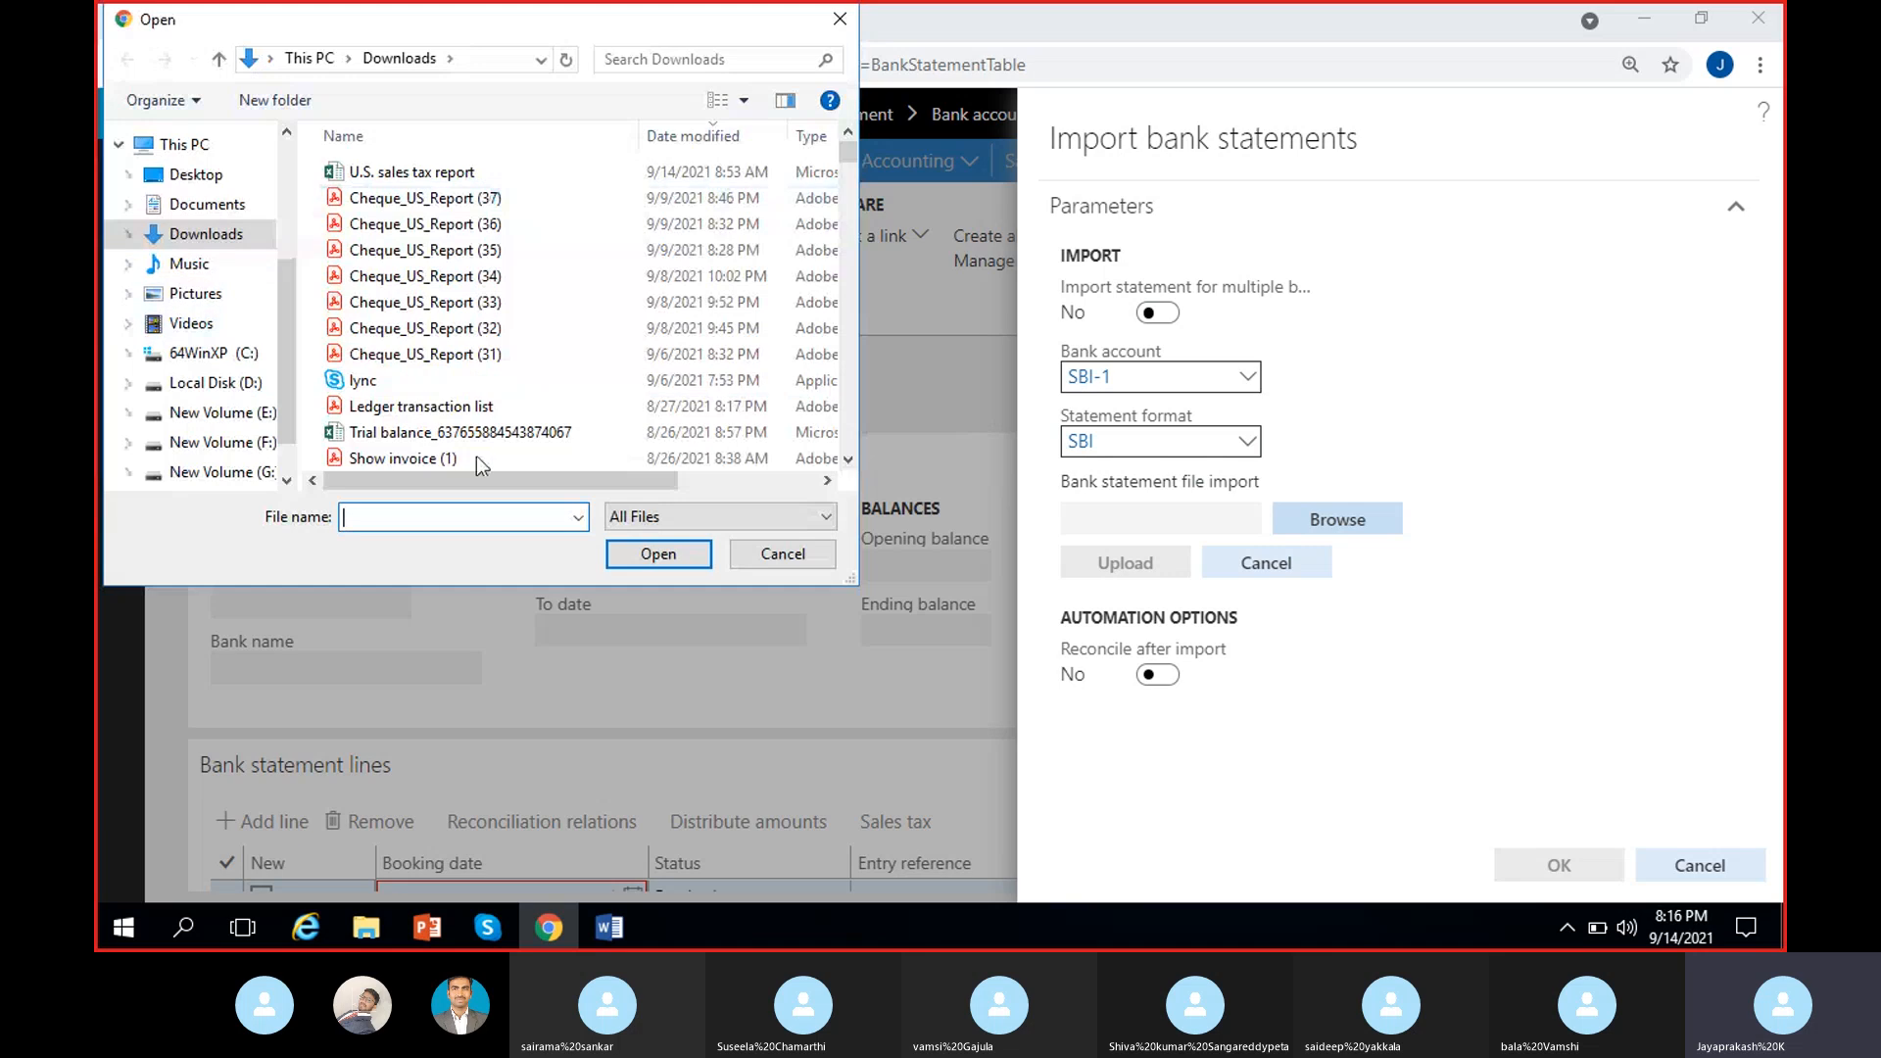
click(783, 555)
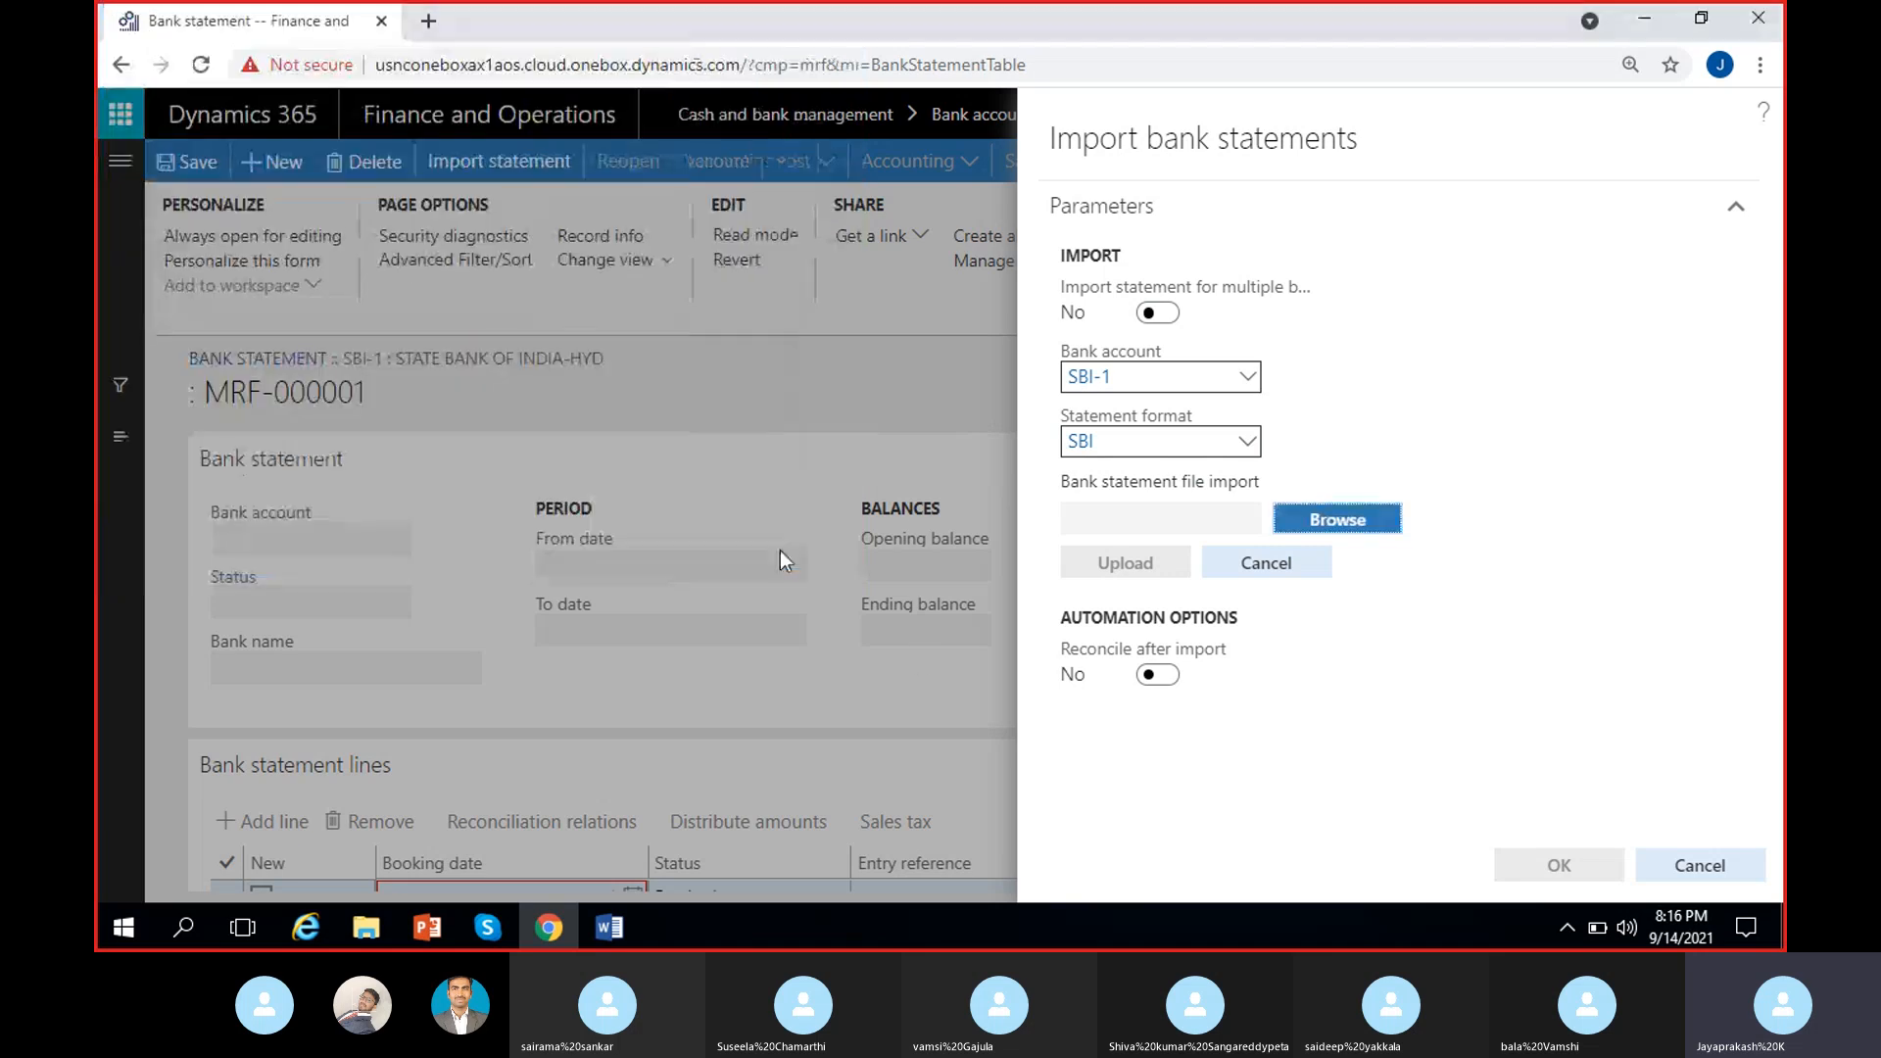
click(1121, 563)
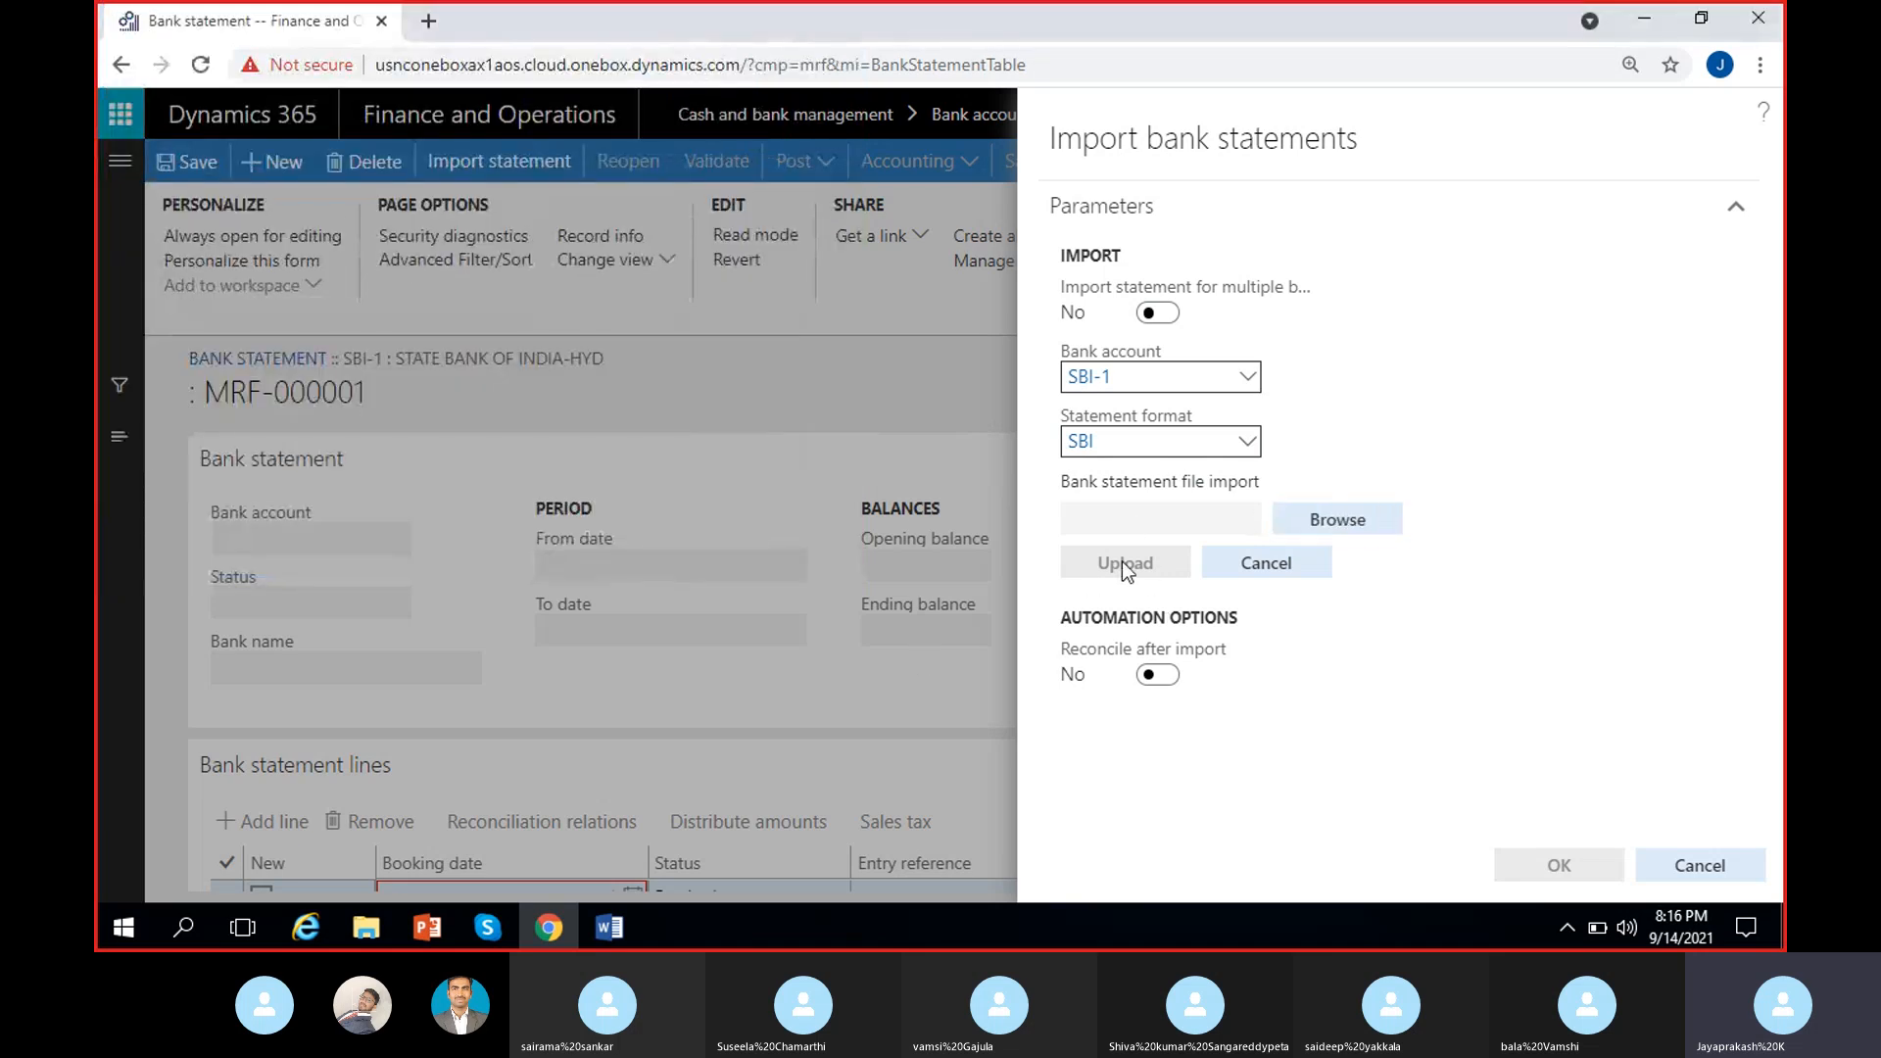
click(1169, 672)
click(1156, 675)
click(1716, 857)
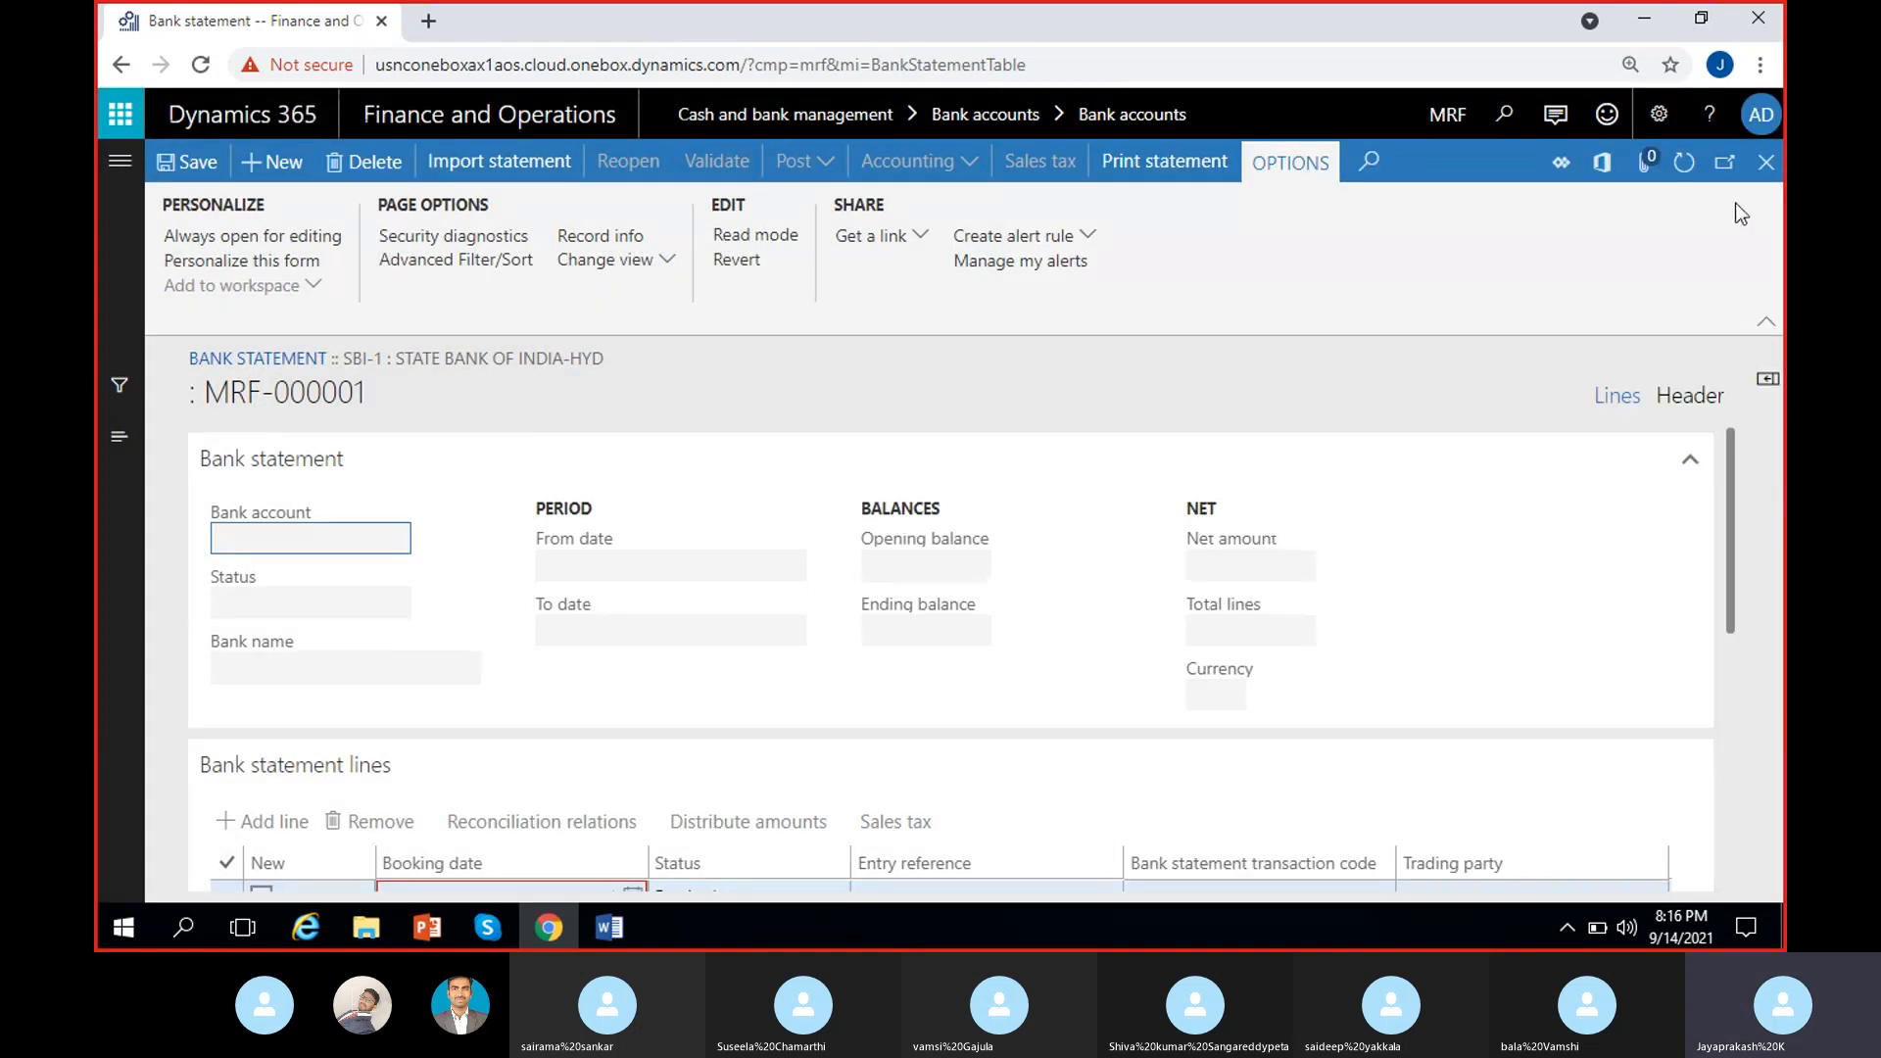
- Review the bank transactions of the SBI-1 account and return to the bank accounts list
click(1766, 162)
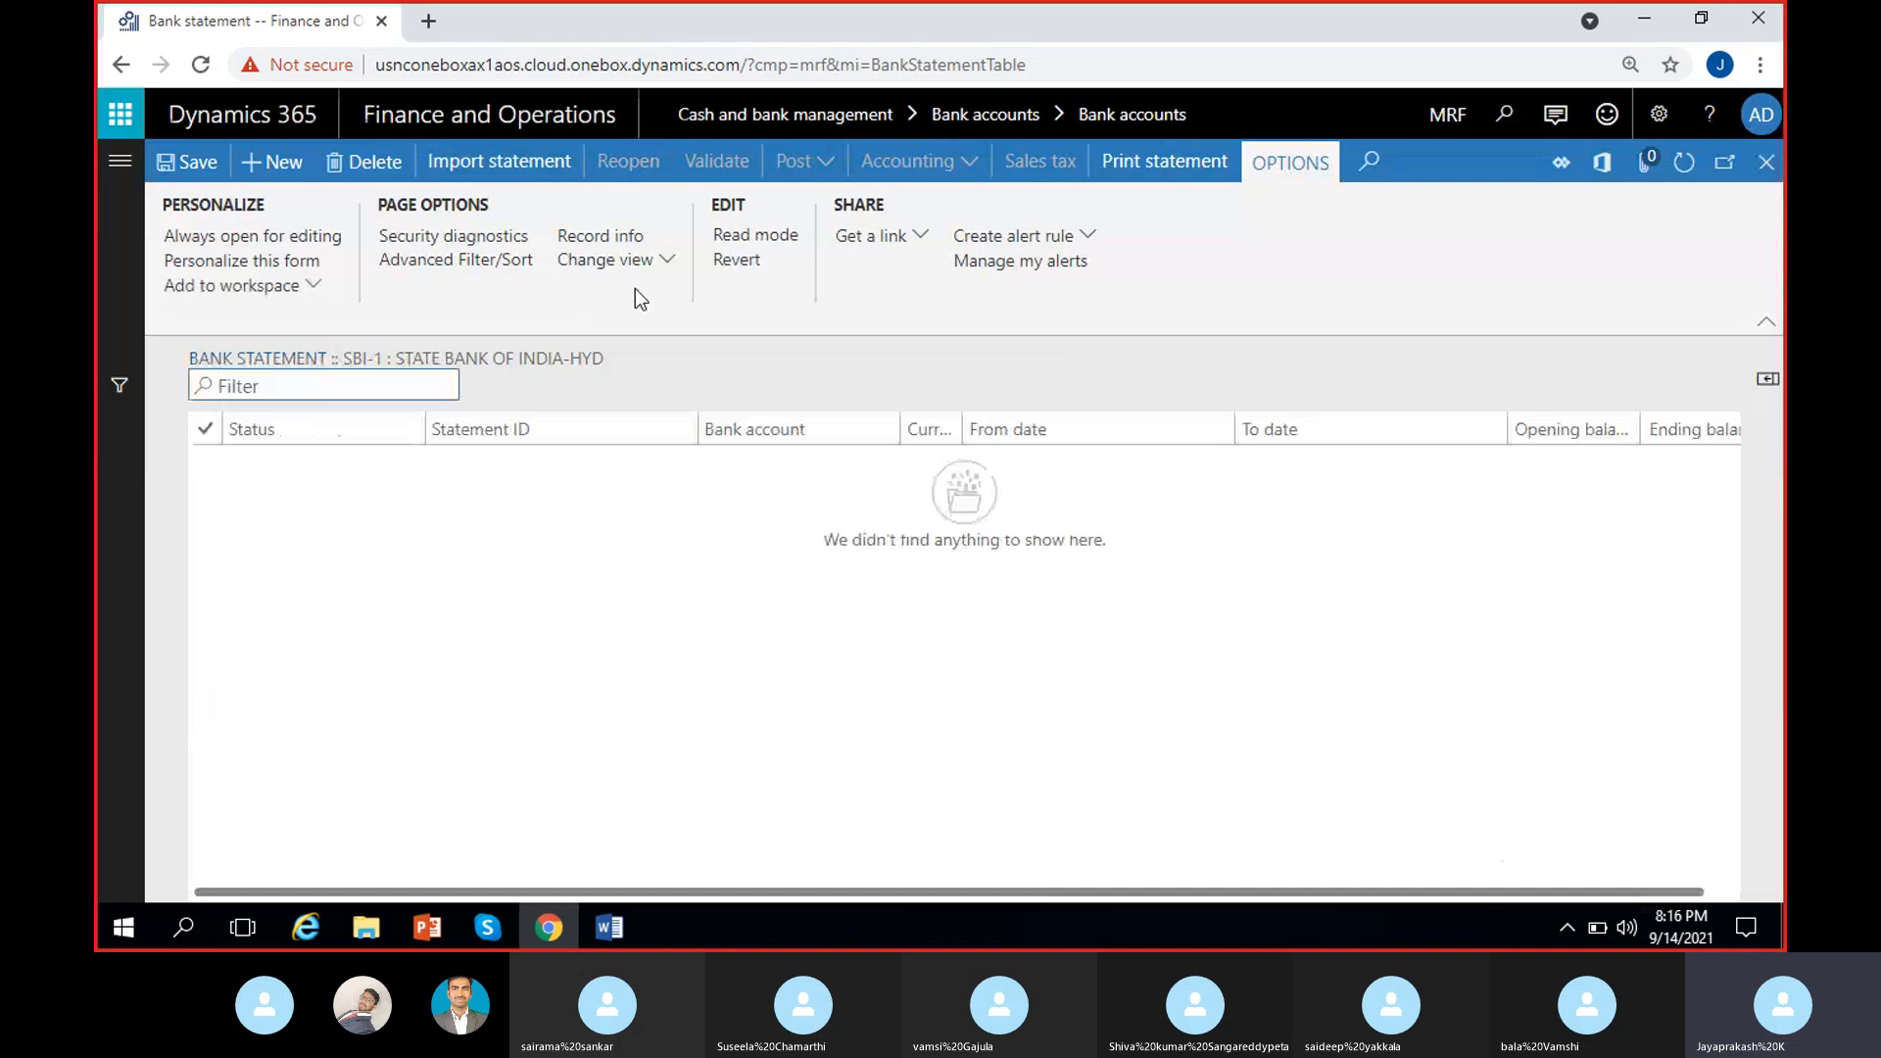
click(1766, 161)
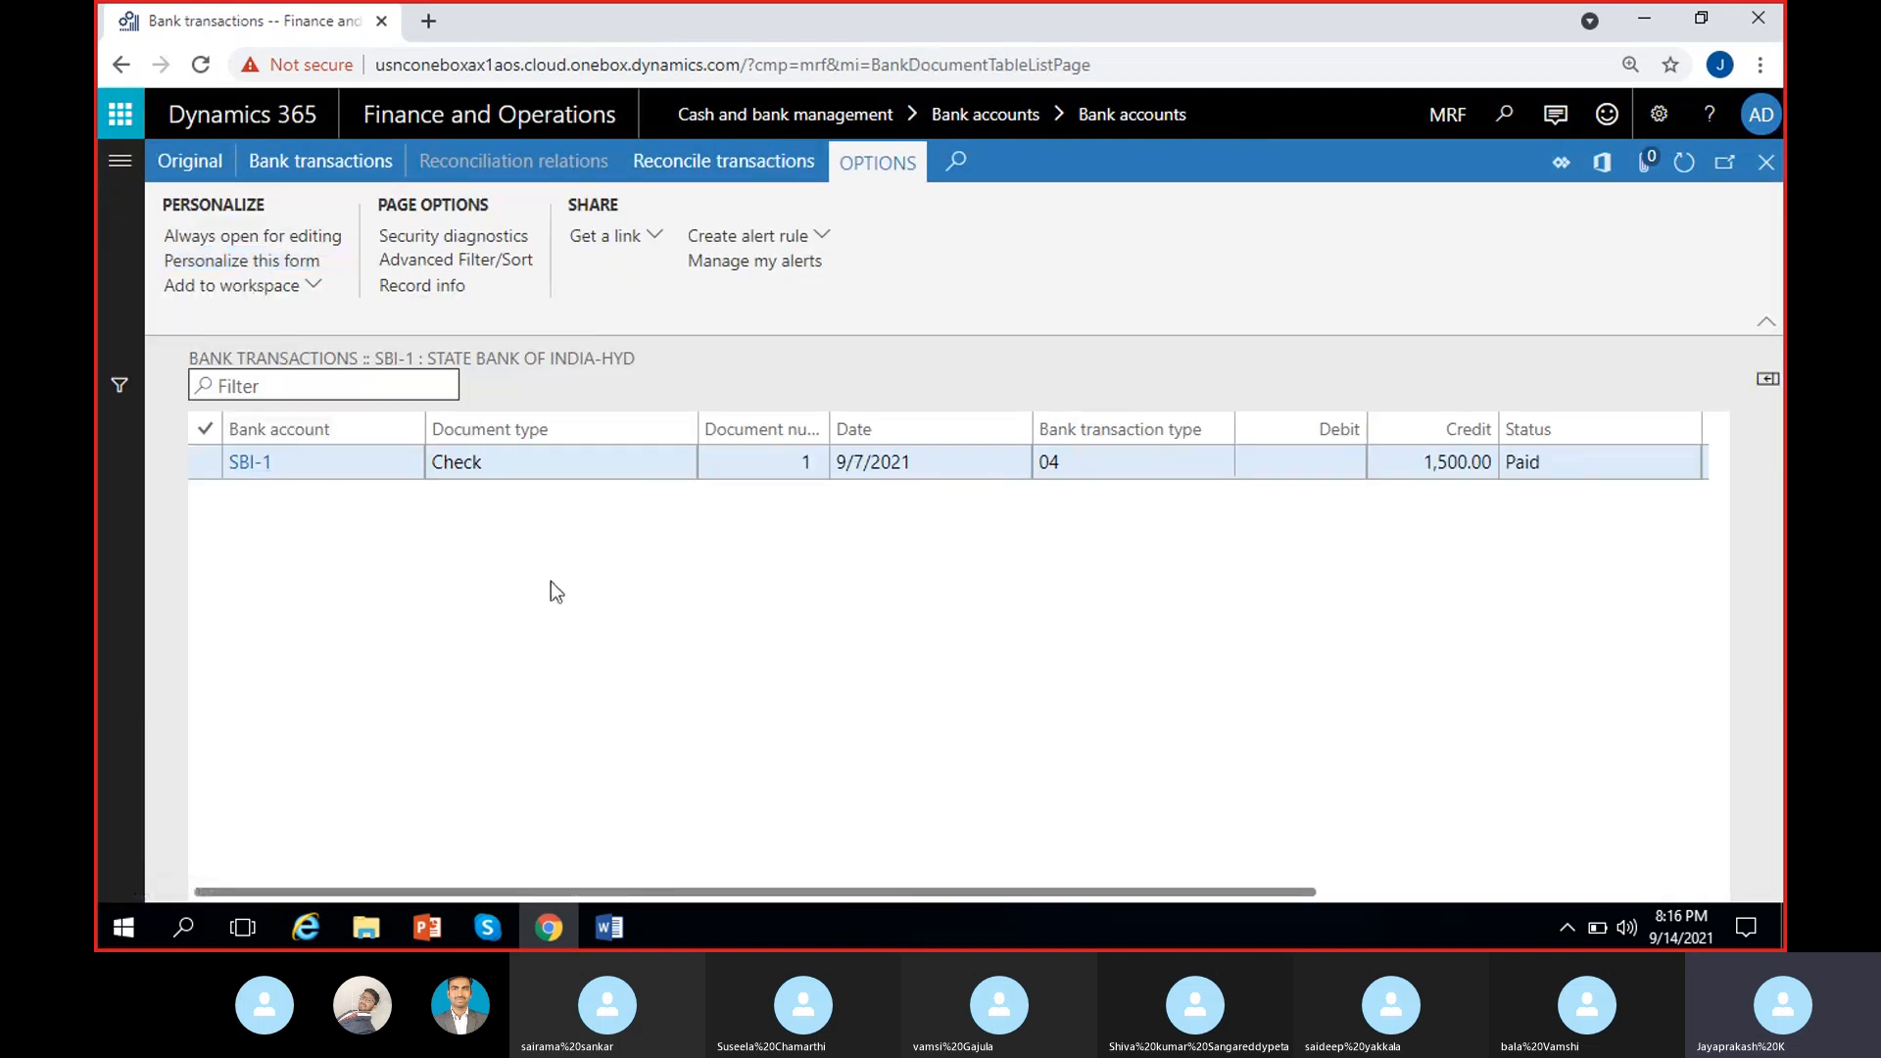
scroll(932, 601, right, 5)
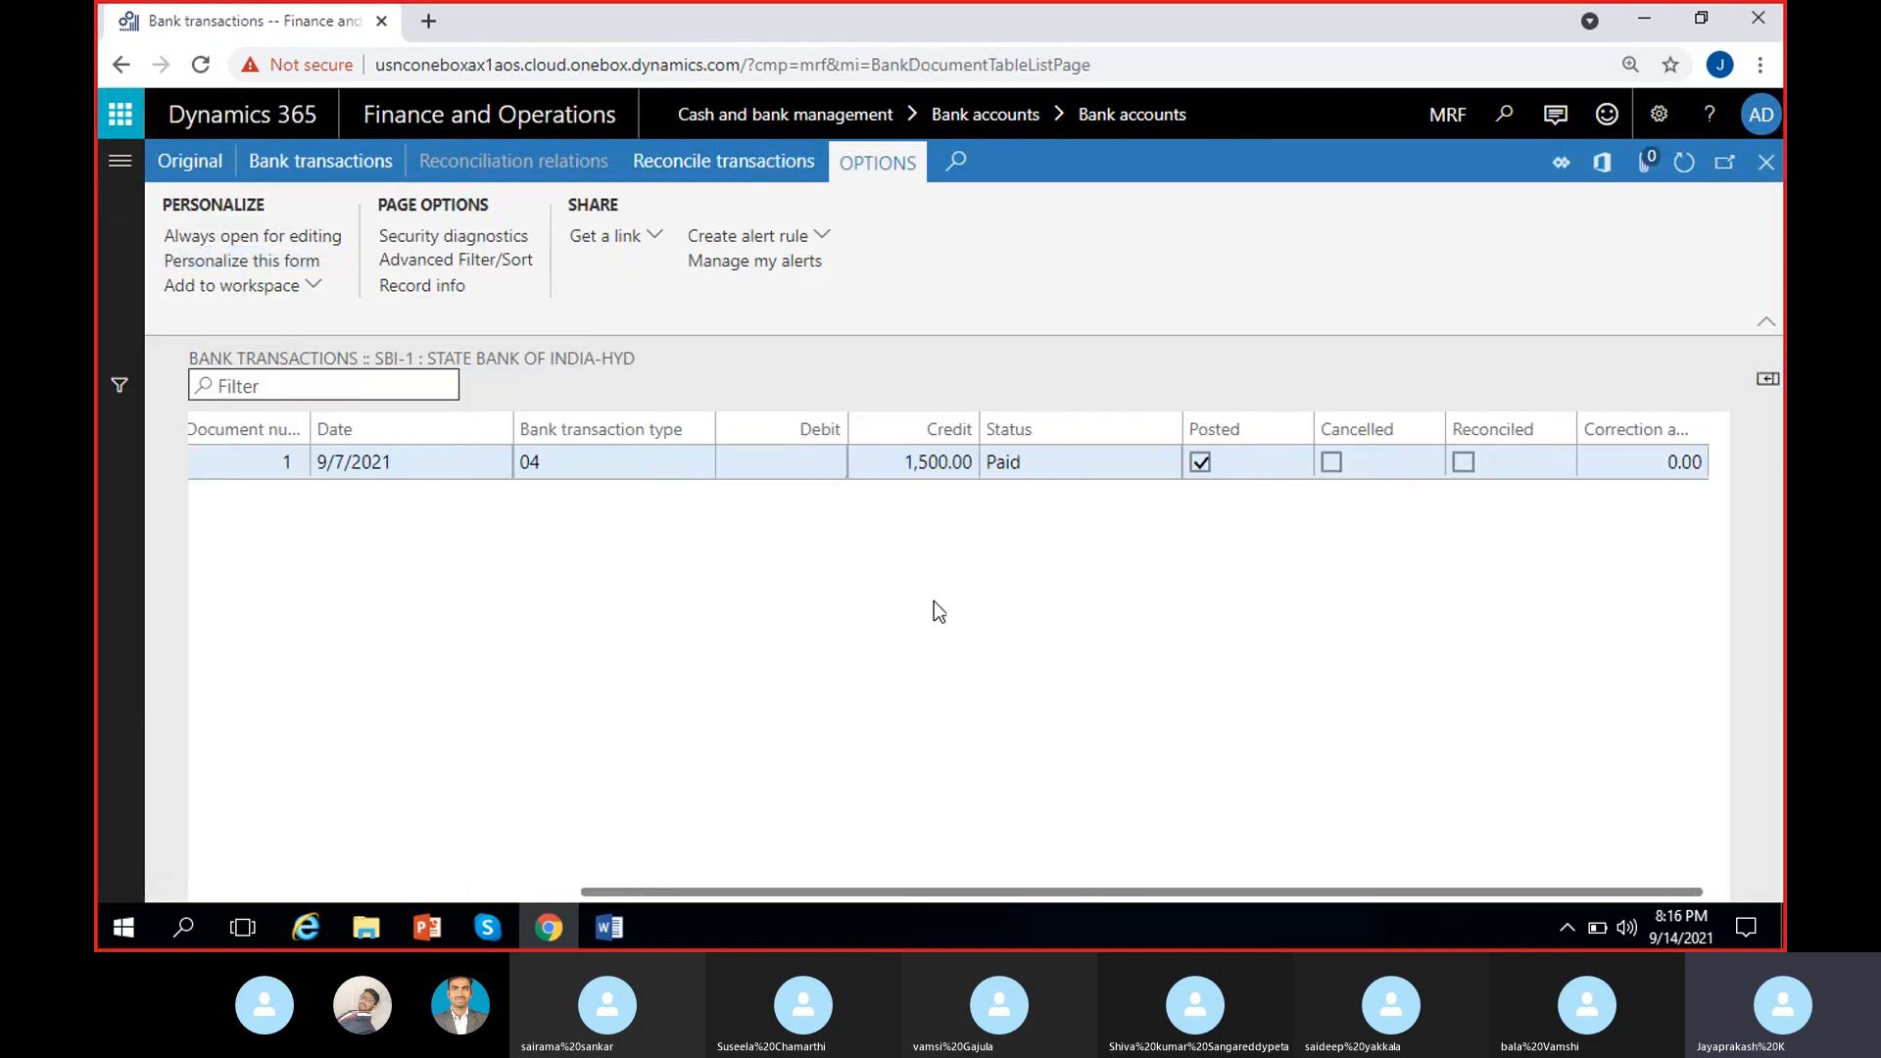
scroll(932, 601, left, 5)
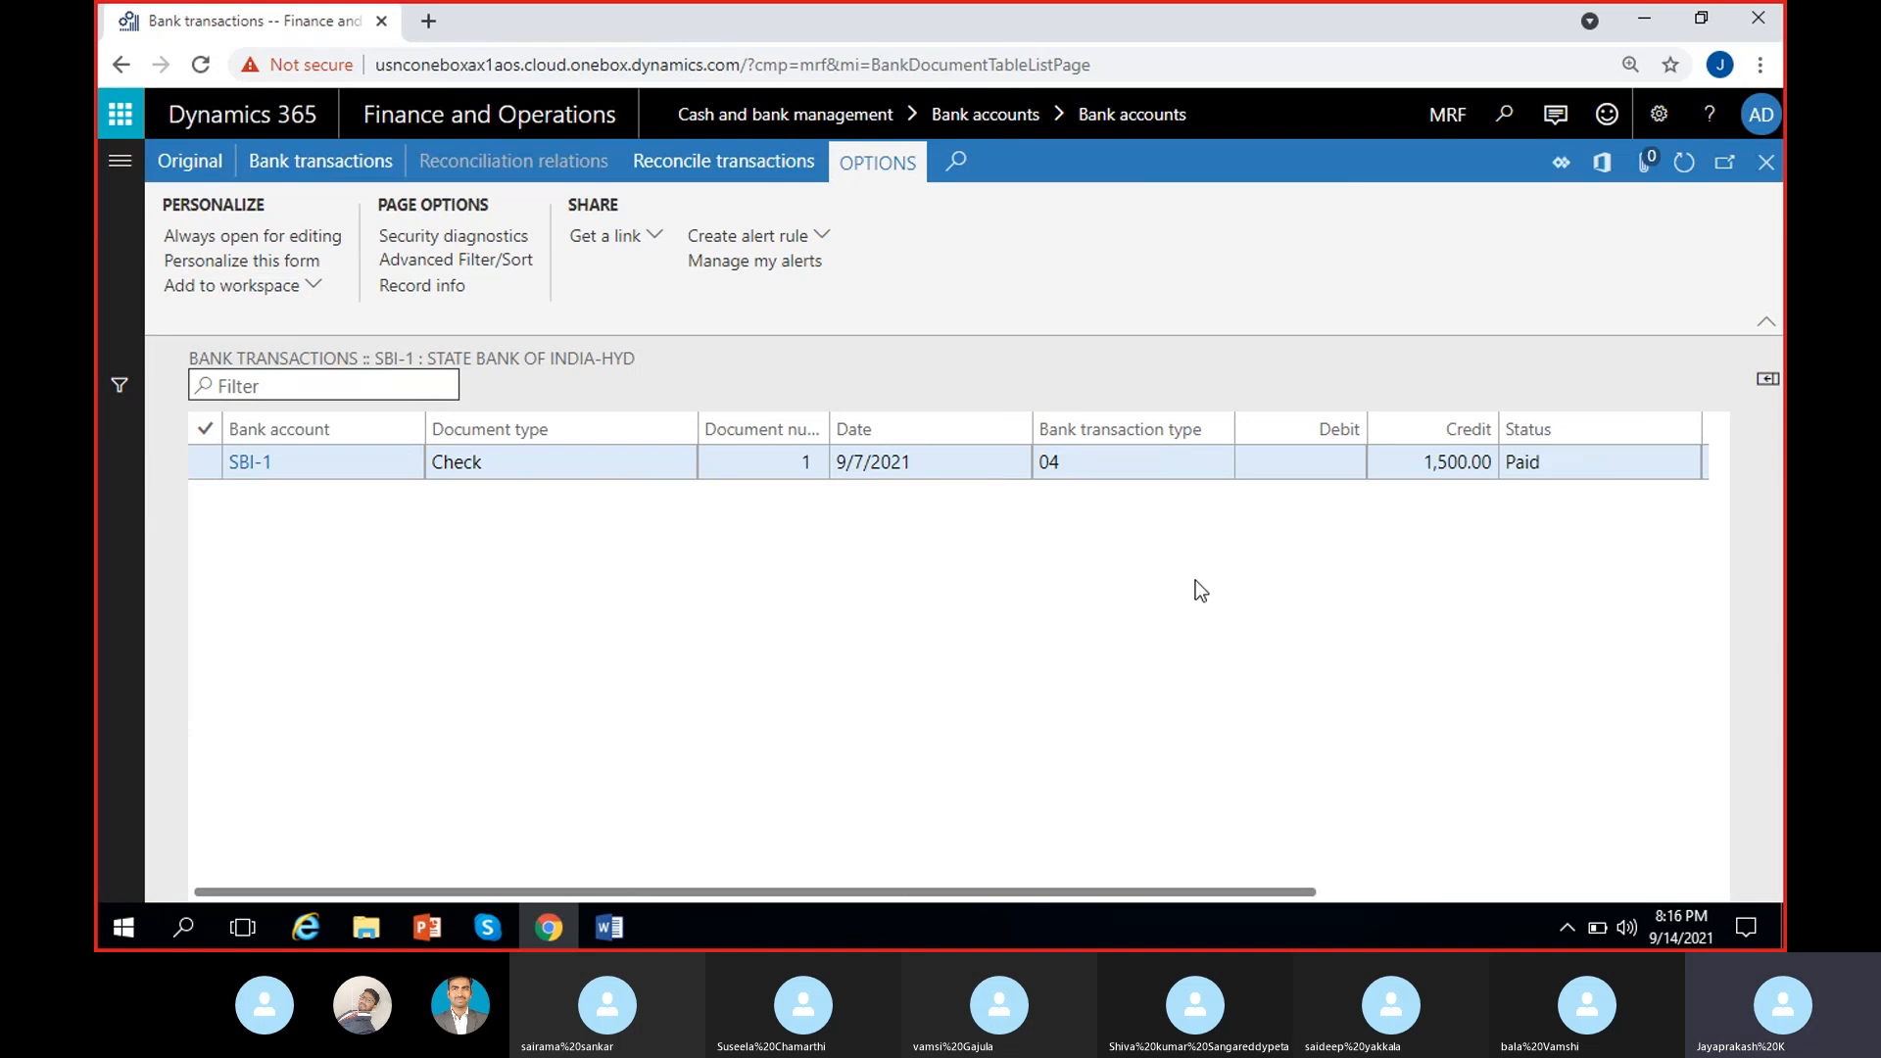
click(1763, 163)
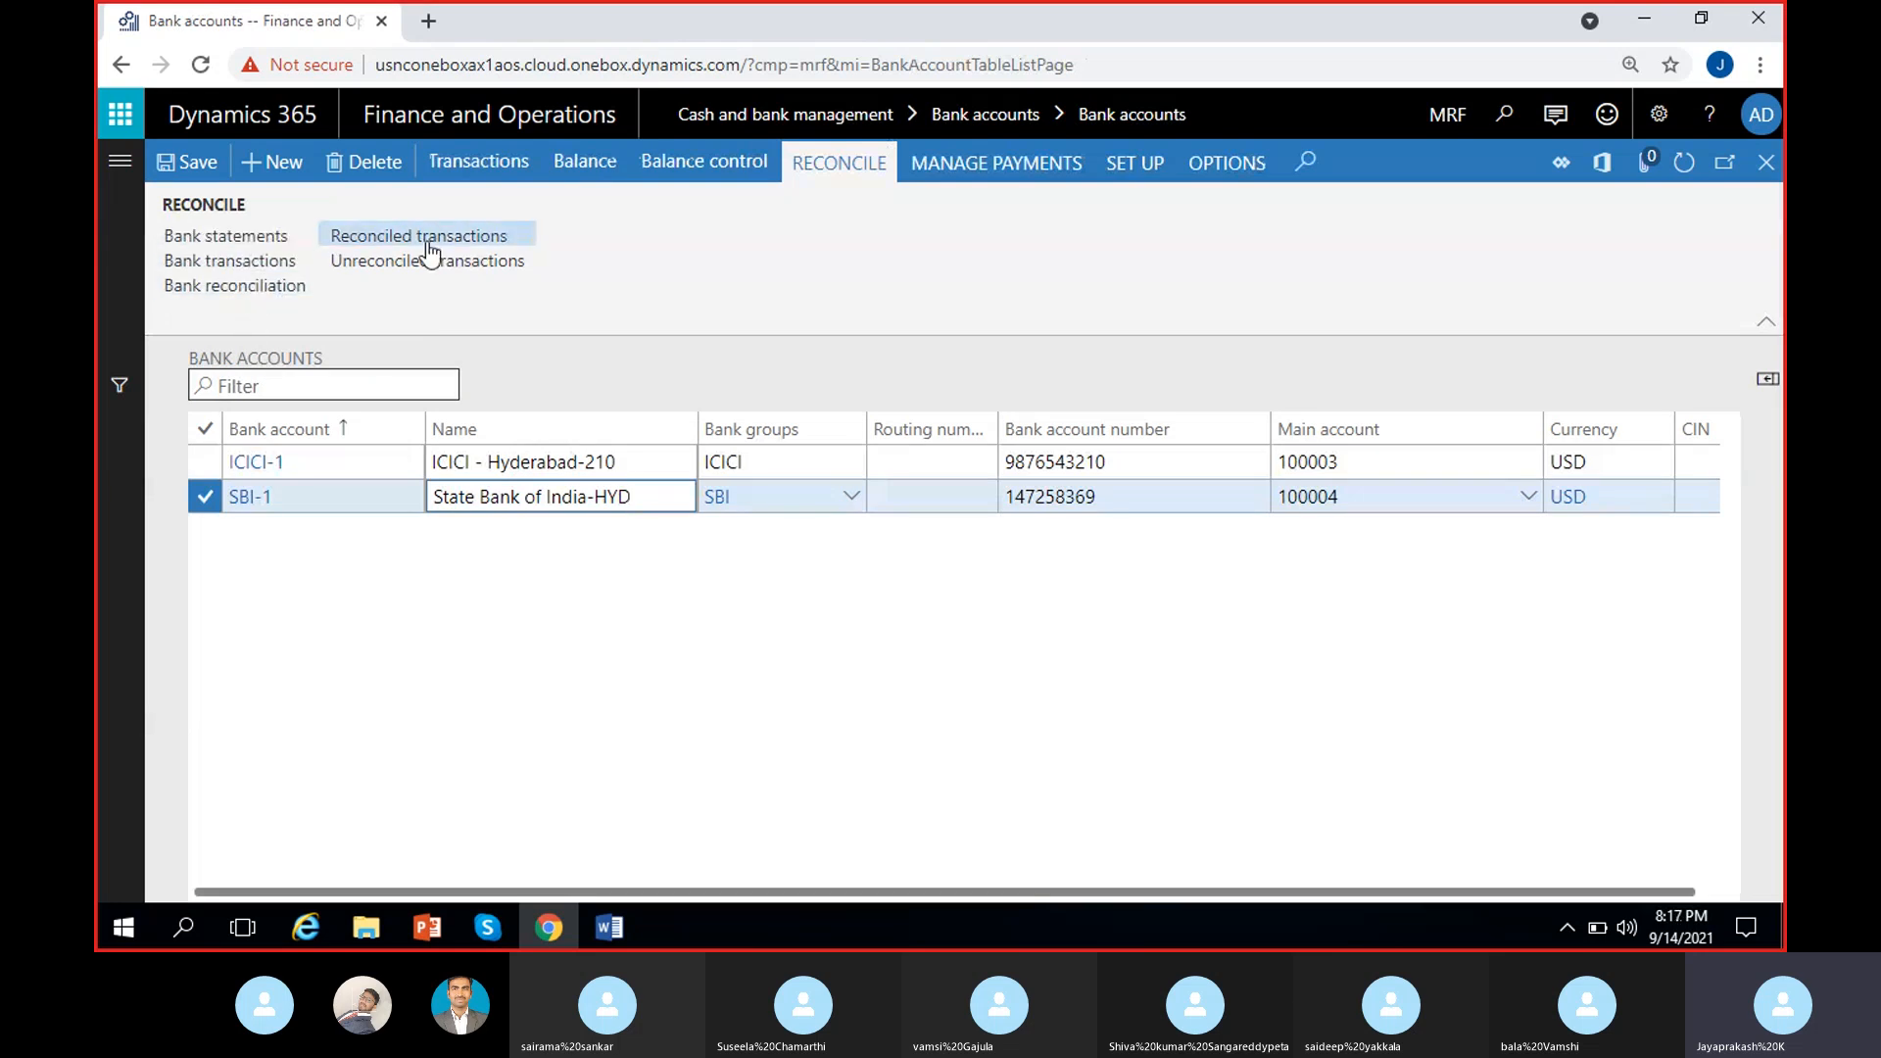
- Create a new bank reconciliation for the SBI-1 bank account and review its fields
click(284, 291)
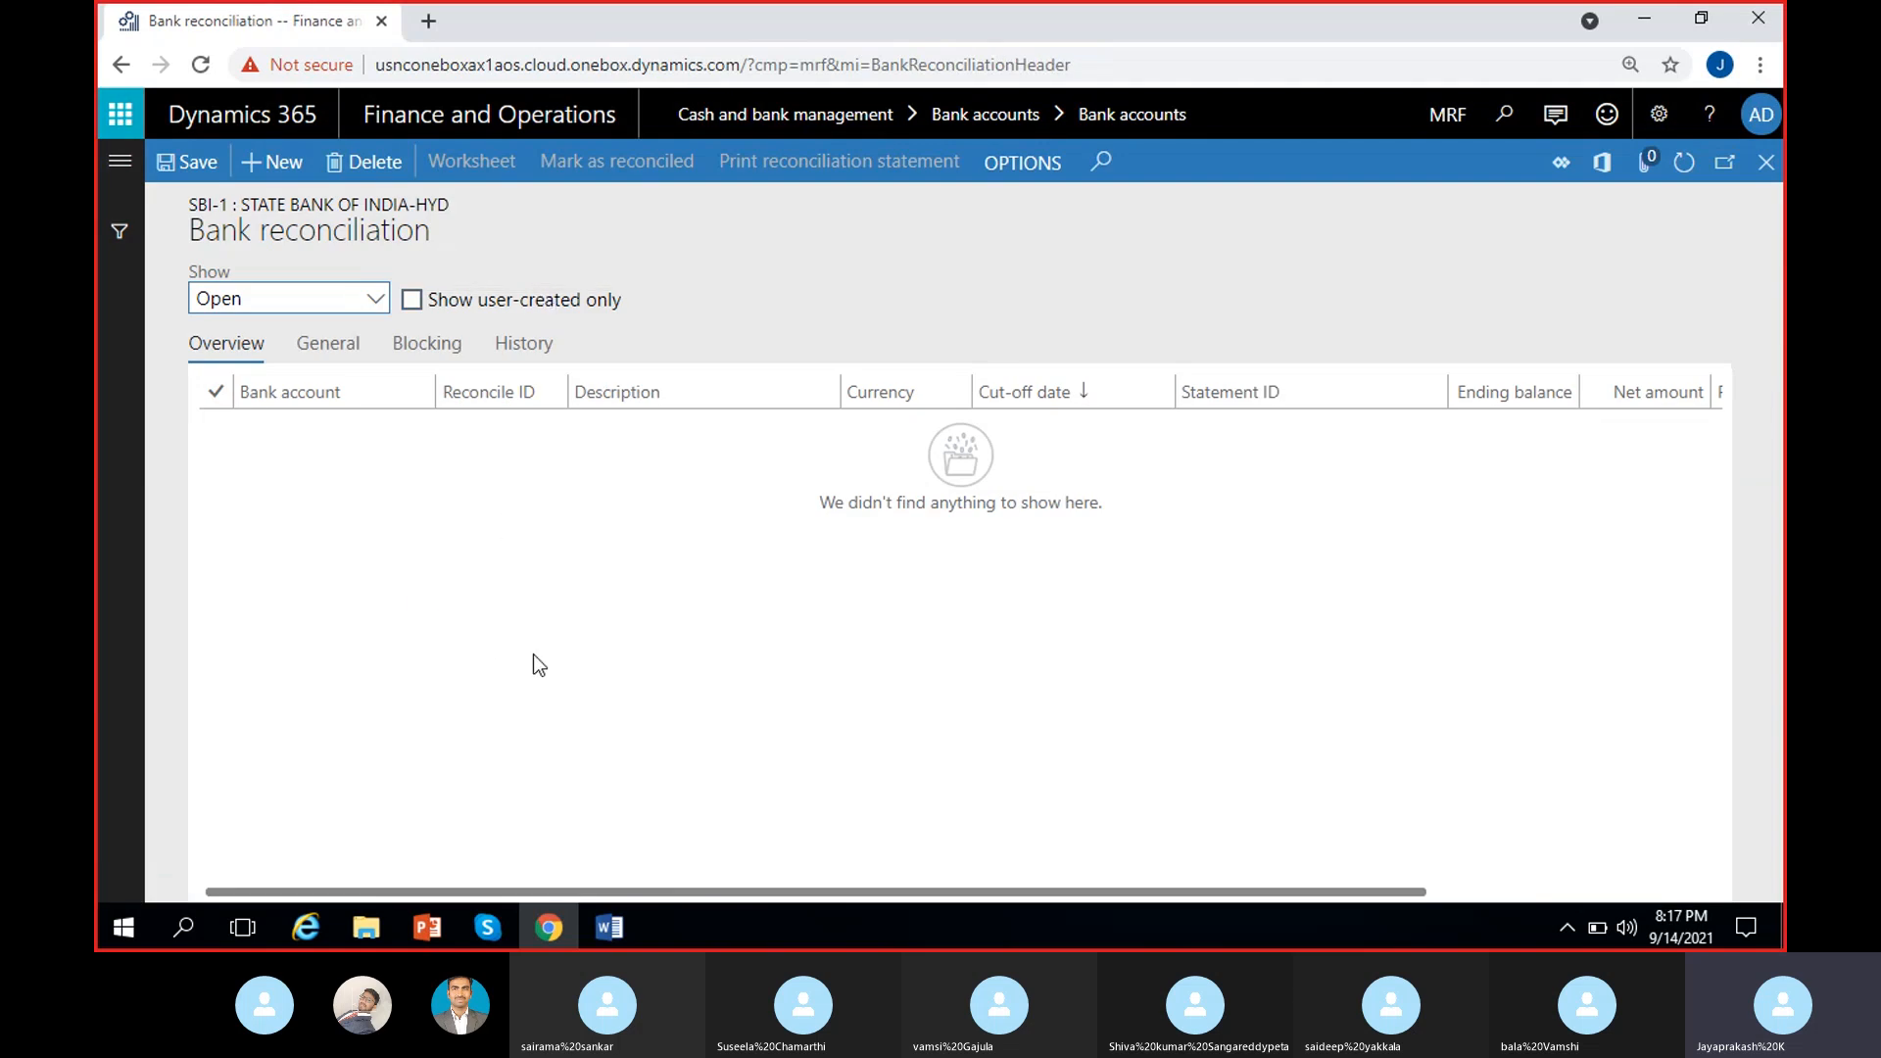
scroll(473, 584, right, 5)
scroll(473, 585, left, 5)
click(284, 172)
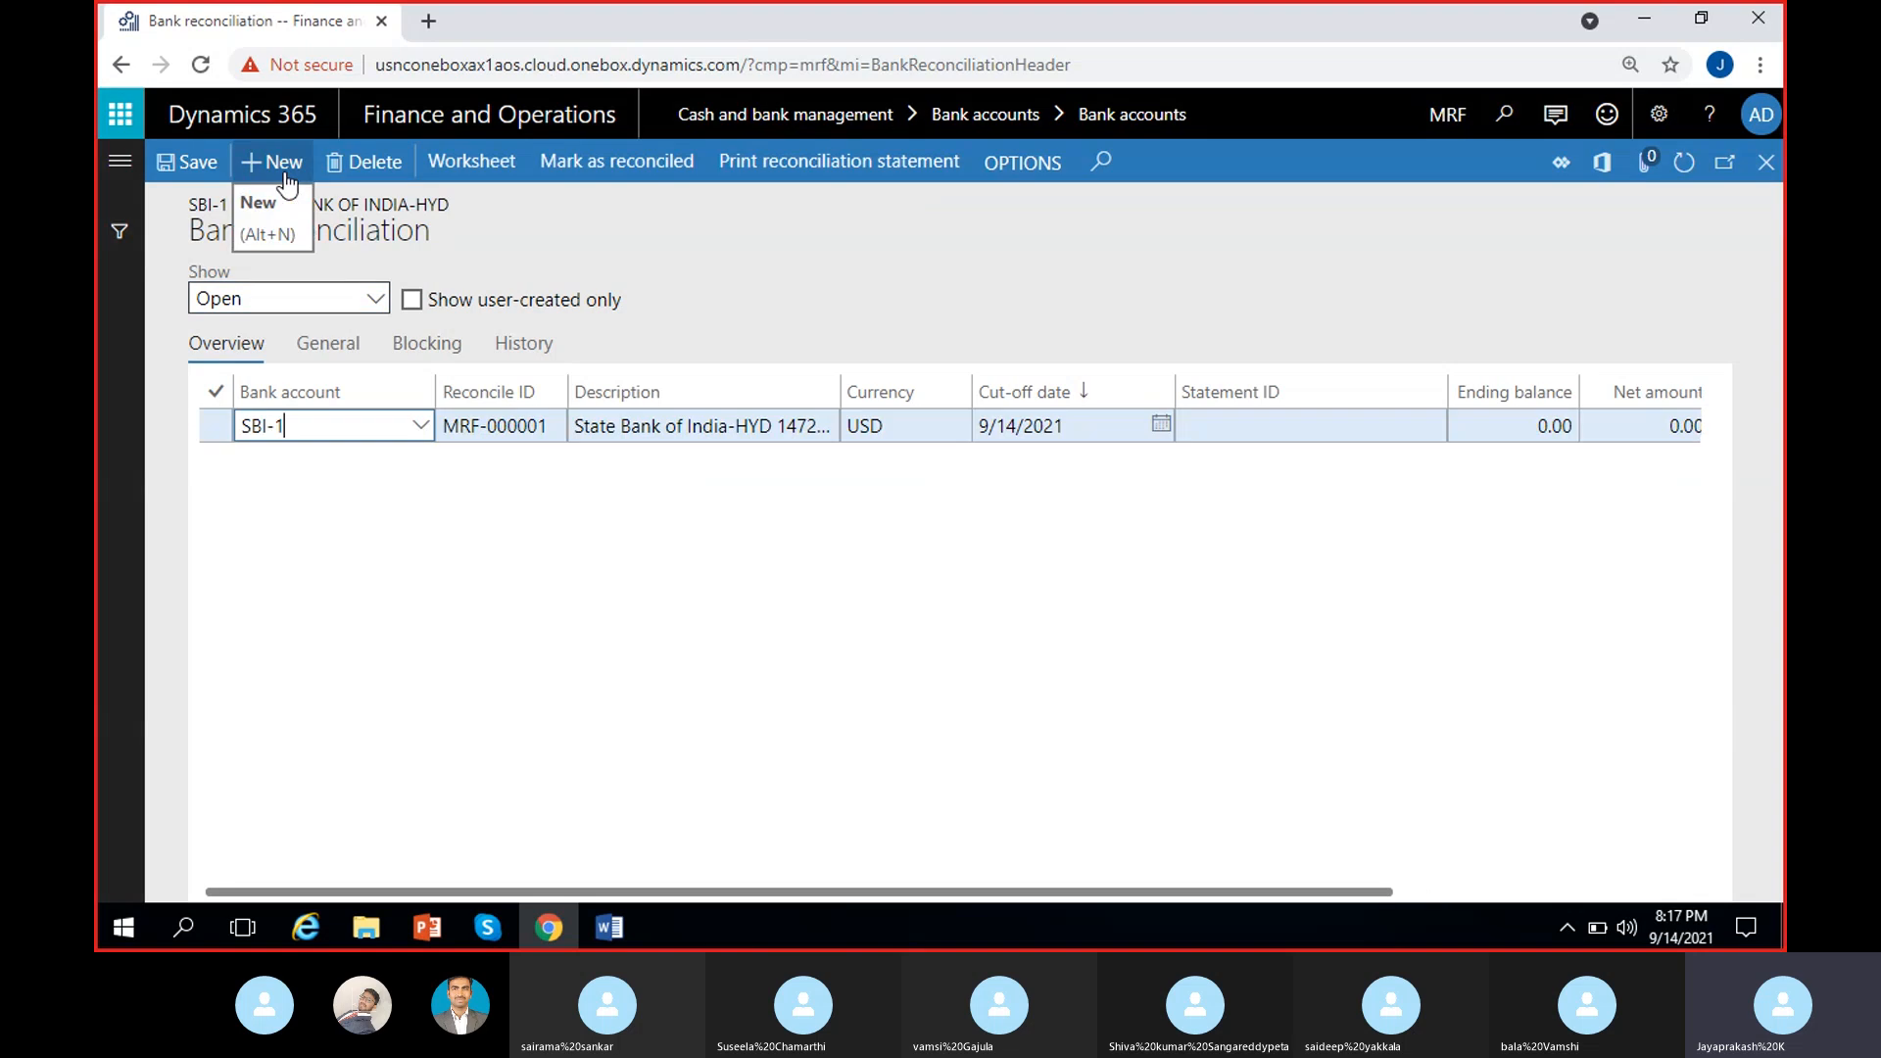
scroll(613, 519, right, 2)
scroll(613, 515, right, 2)
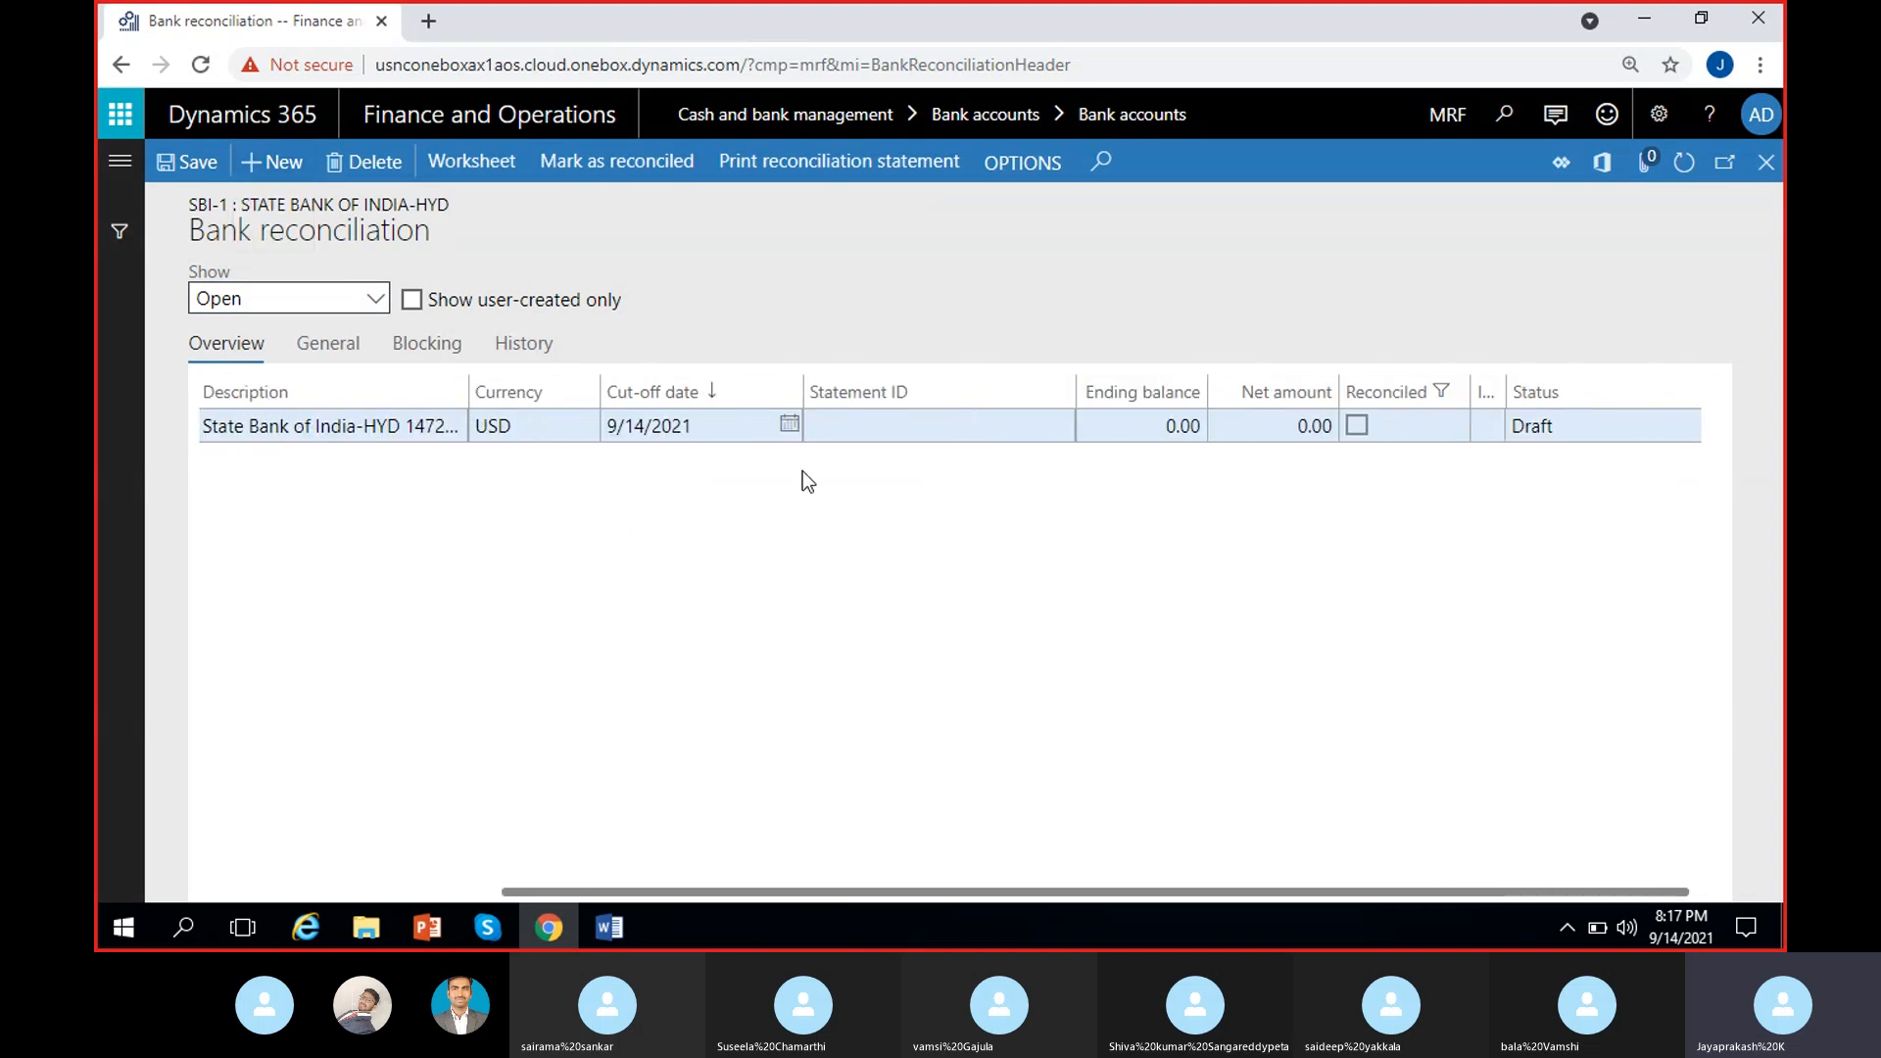
scroll(826, 536, right, 1)
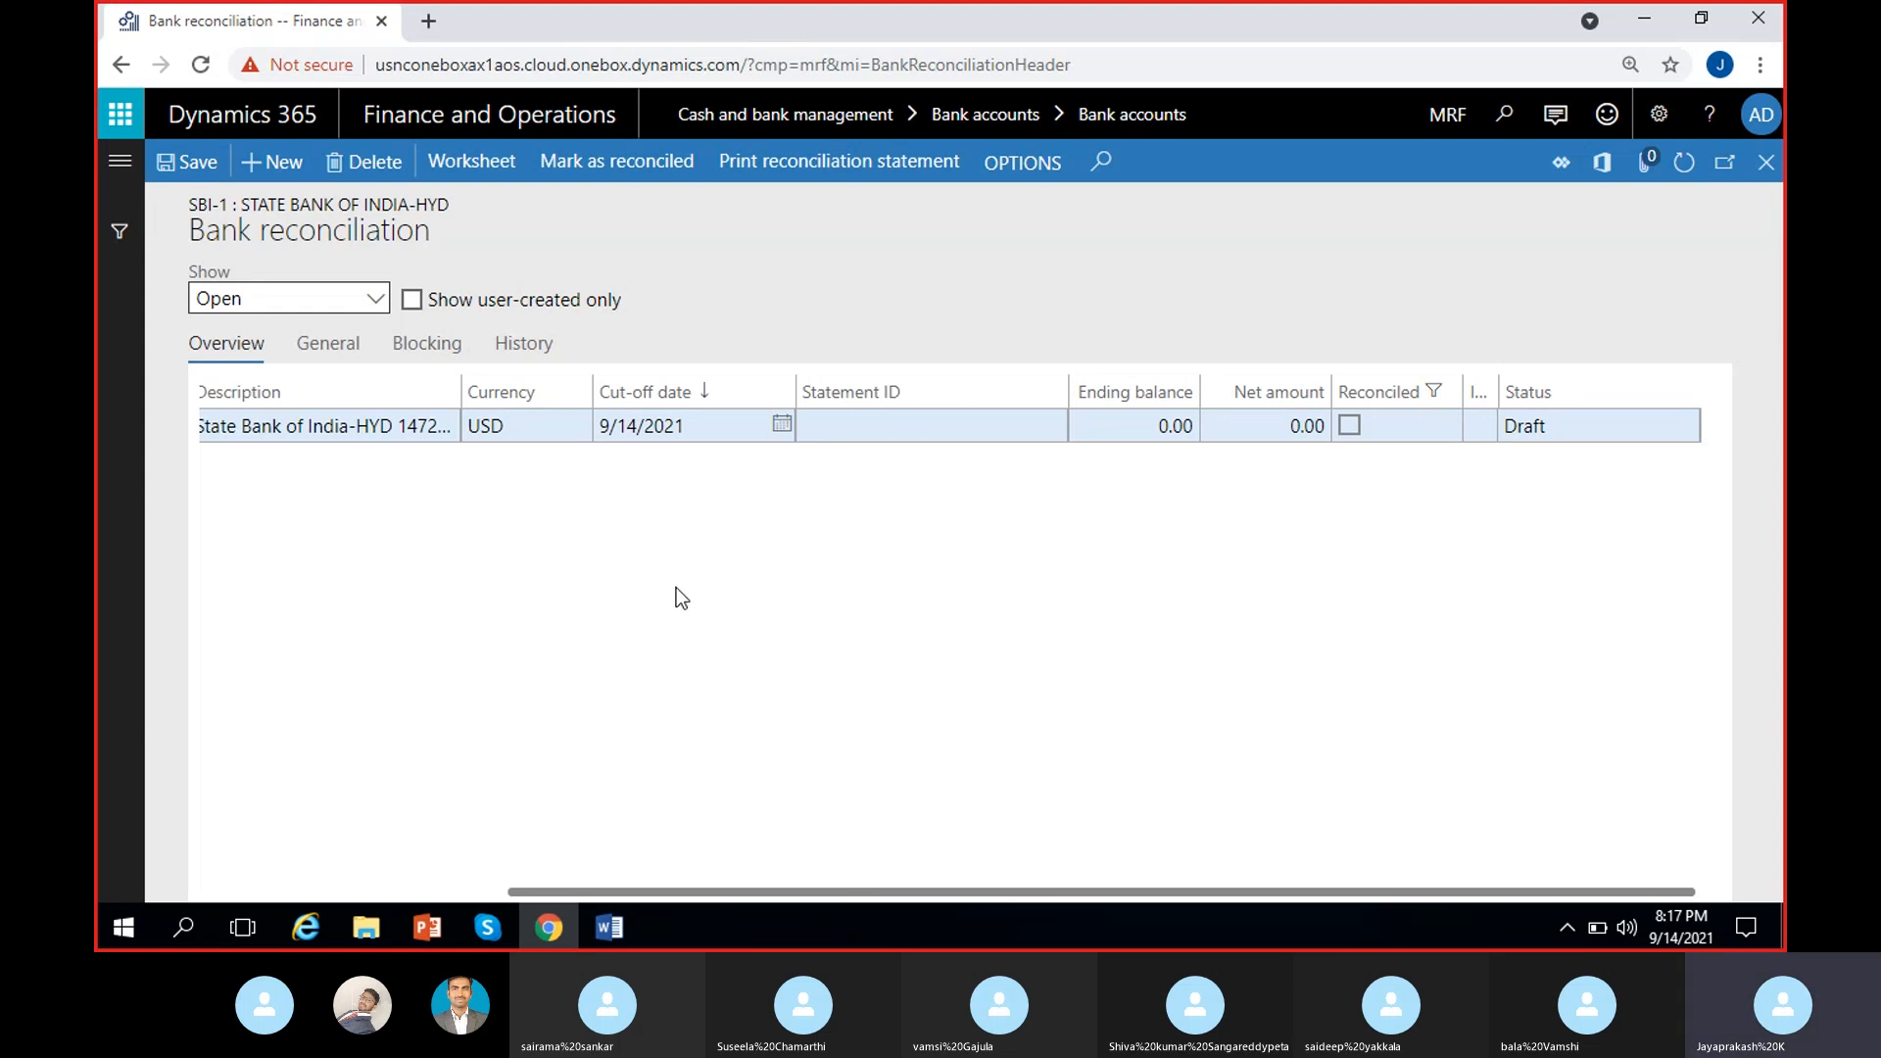
scroll(675, 585, left, 5)
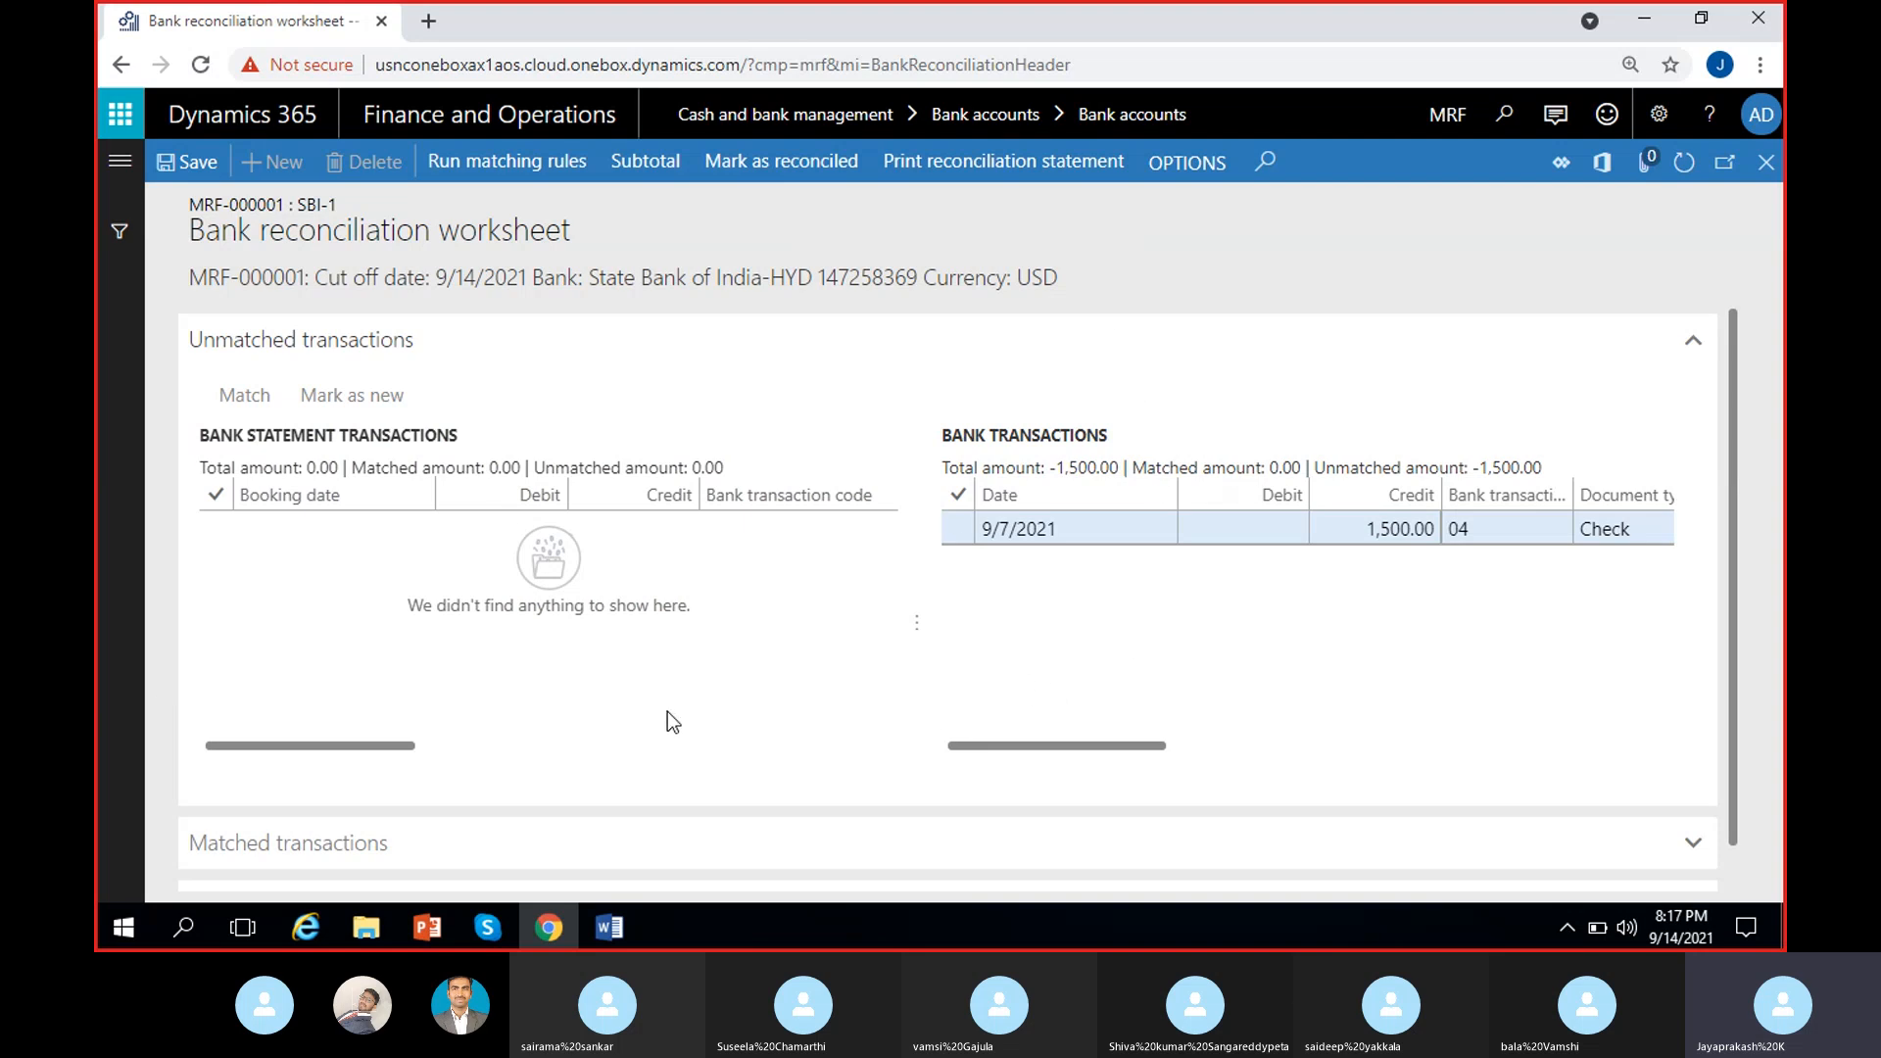
- Examine the unmatched and matched transactions and statement transaction details in the reconciliation worksheet, and return to the bank accounts list
scroll(667, 721, right, 3)
scroll(667, 721, left, 3)
click(995, 538)
click(495, 840)
drag(1732, 431, 1730, 671)
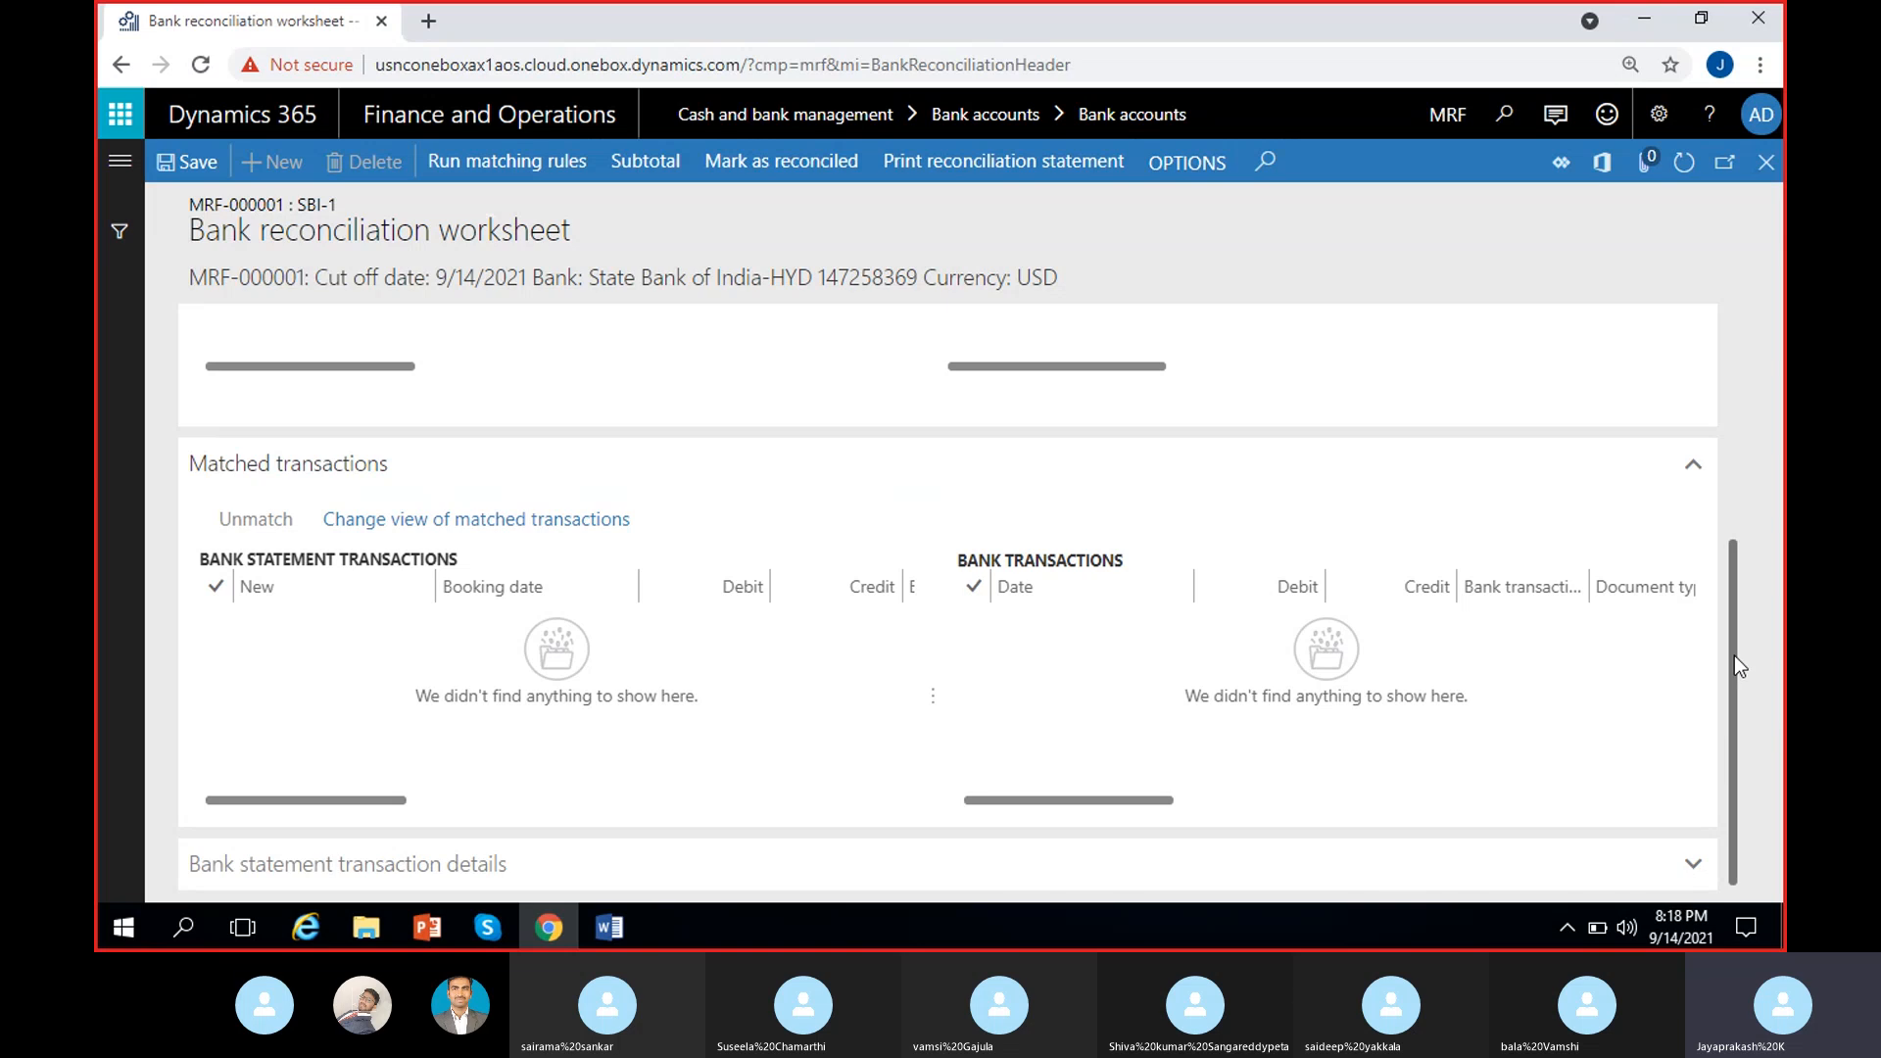
click(735, 878)
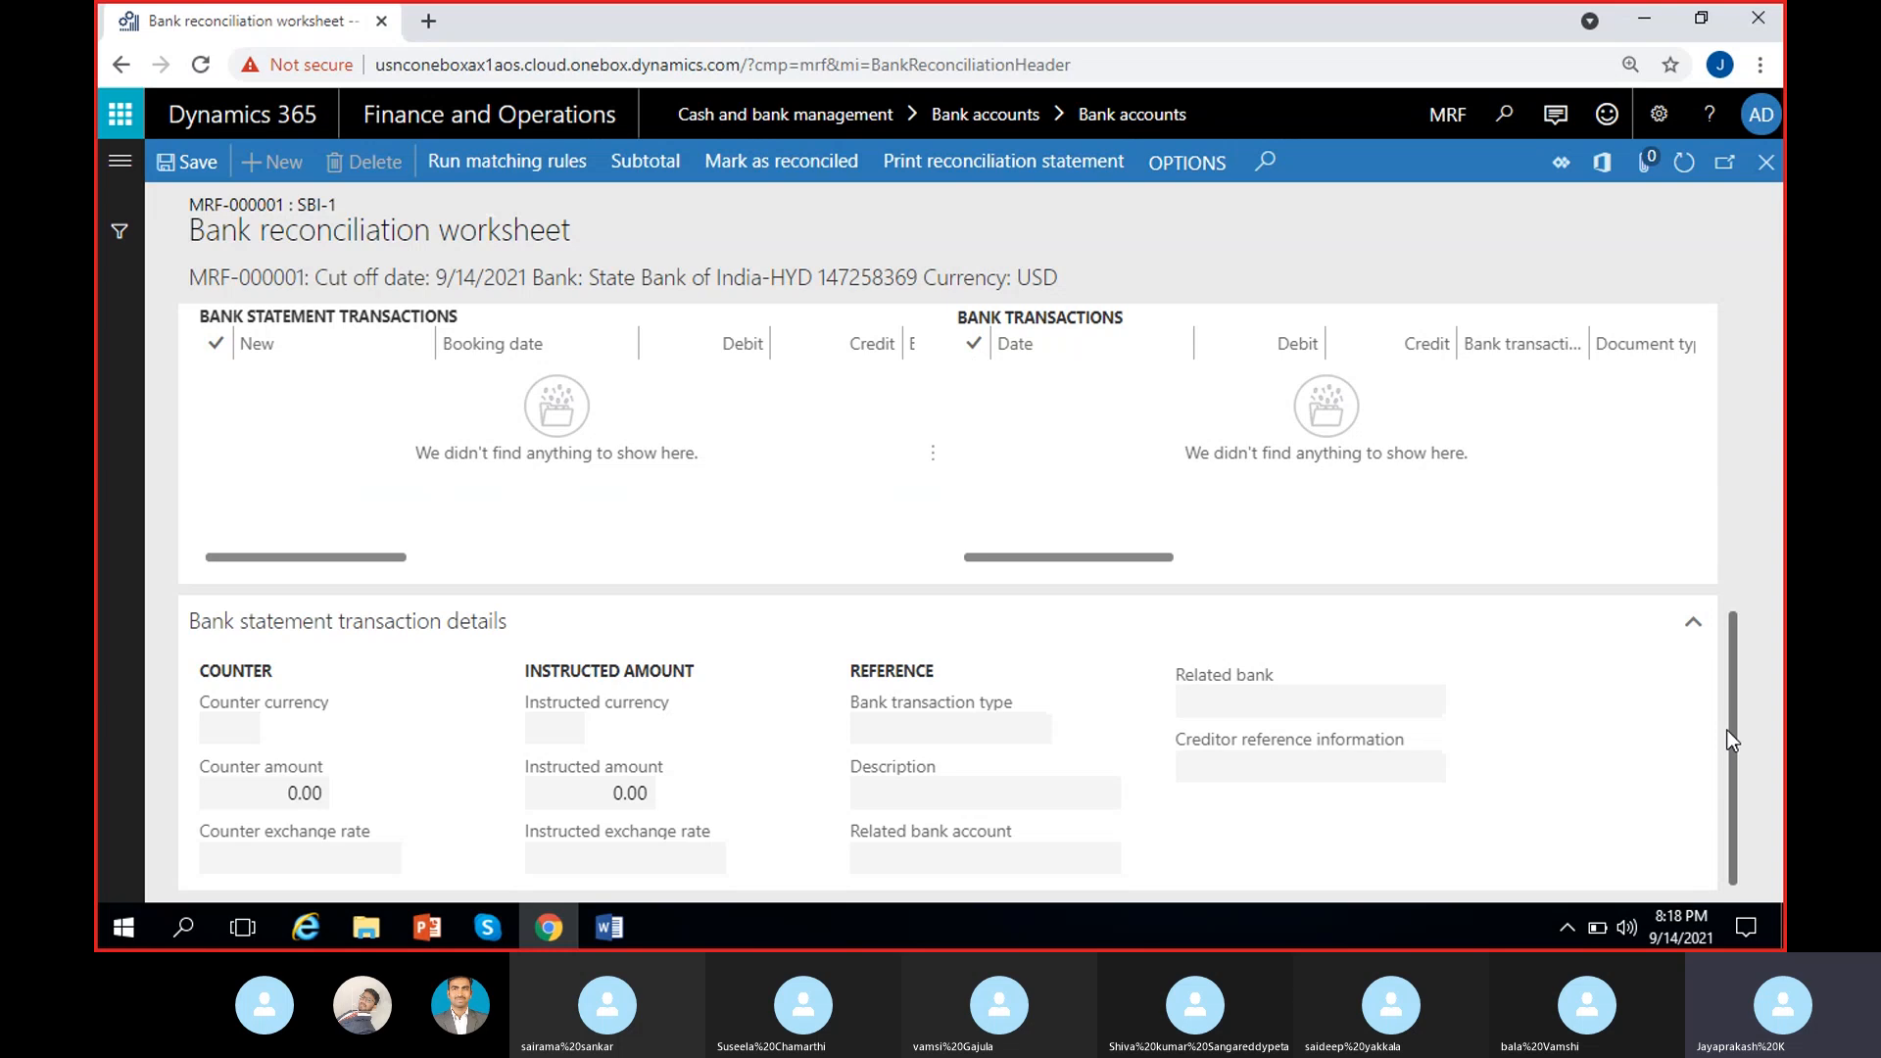
drag(1726, 730, 1726, 720)
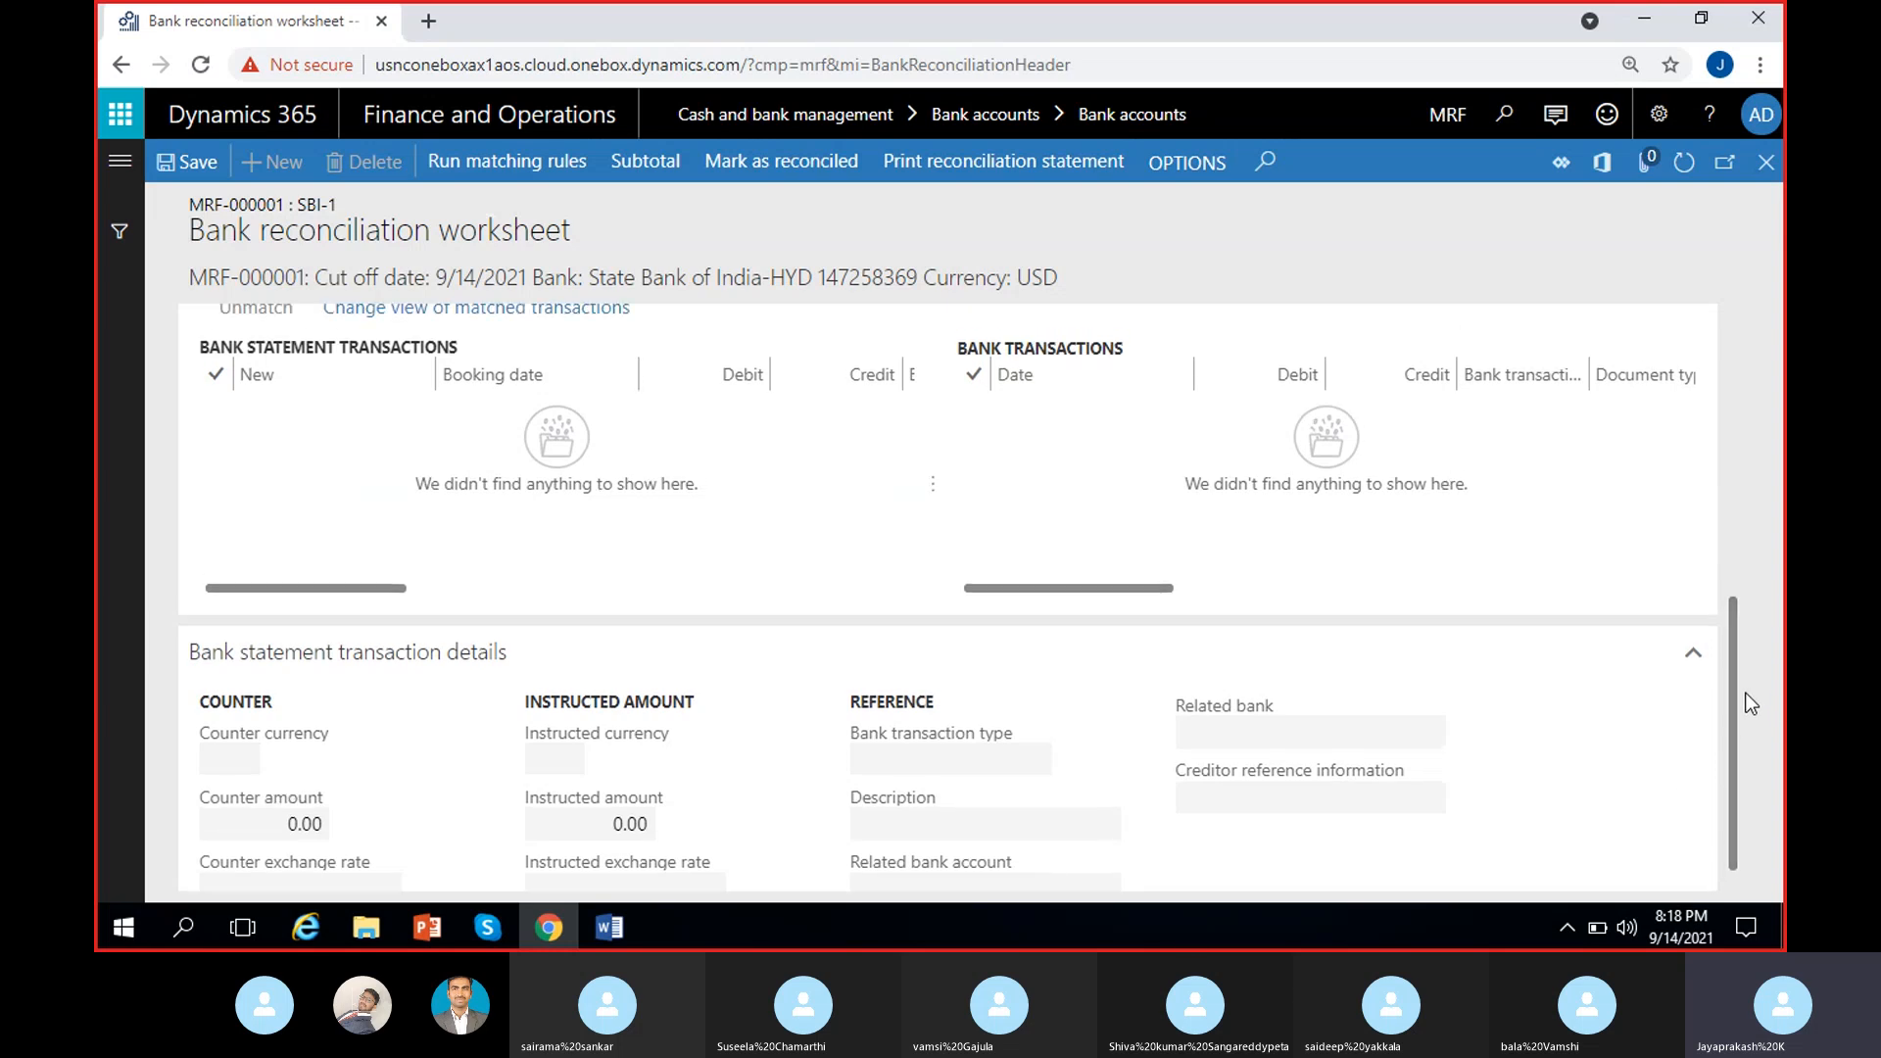
drag(1728, 693, 1691, 446)
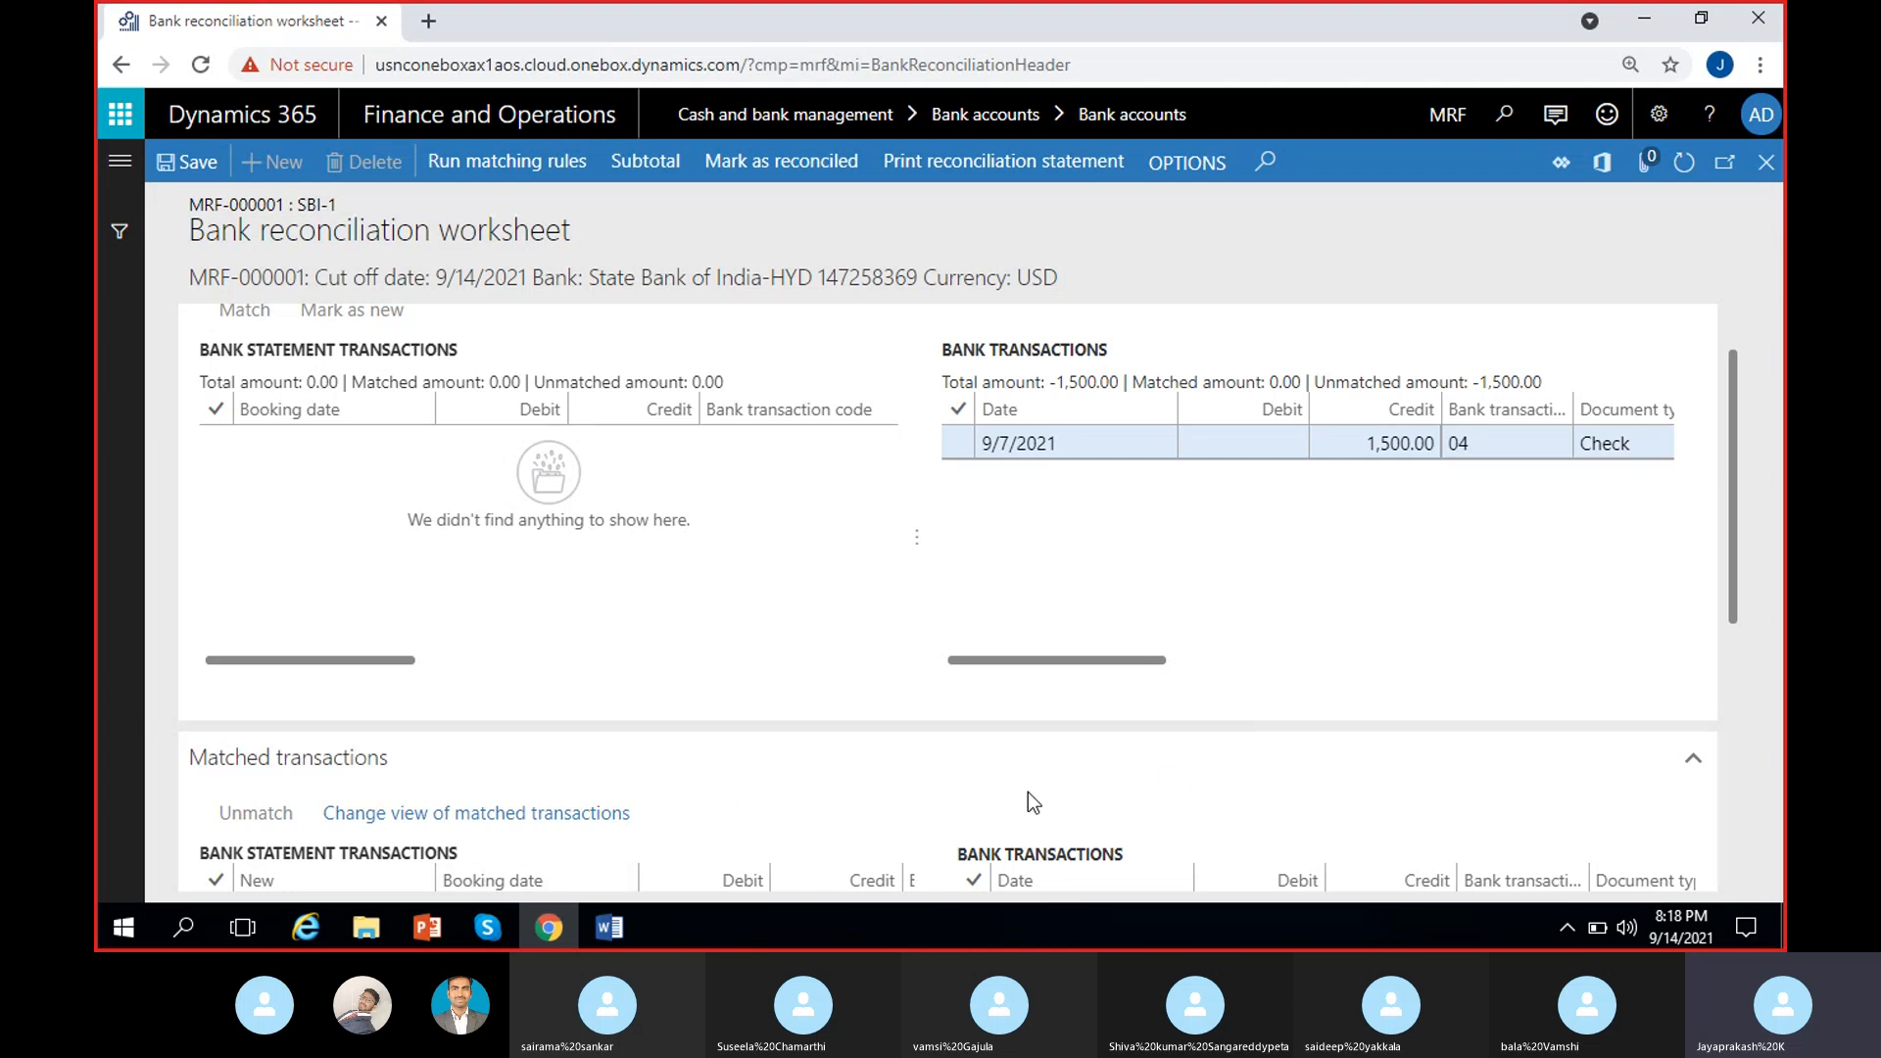
scroll(1165, 786, down, 3)
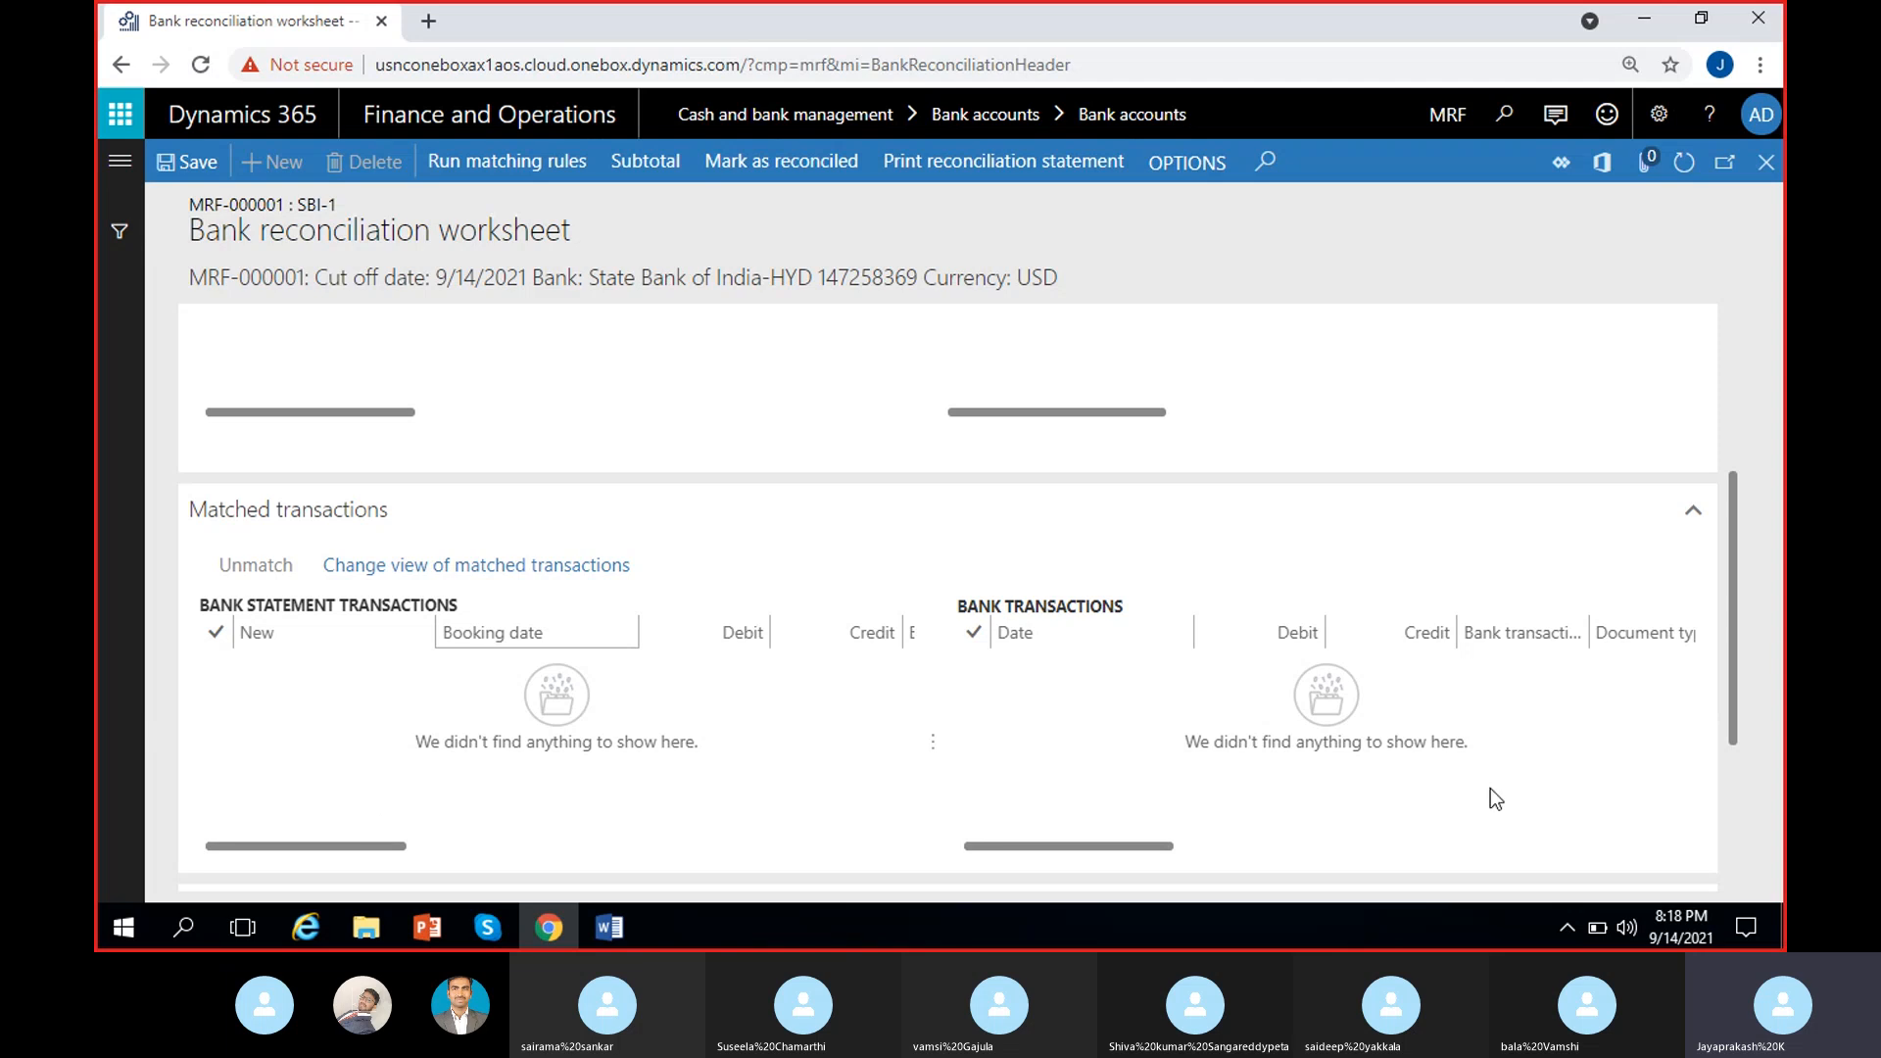
drag(1725, 596, 1738, 382)
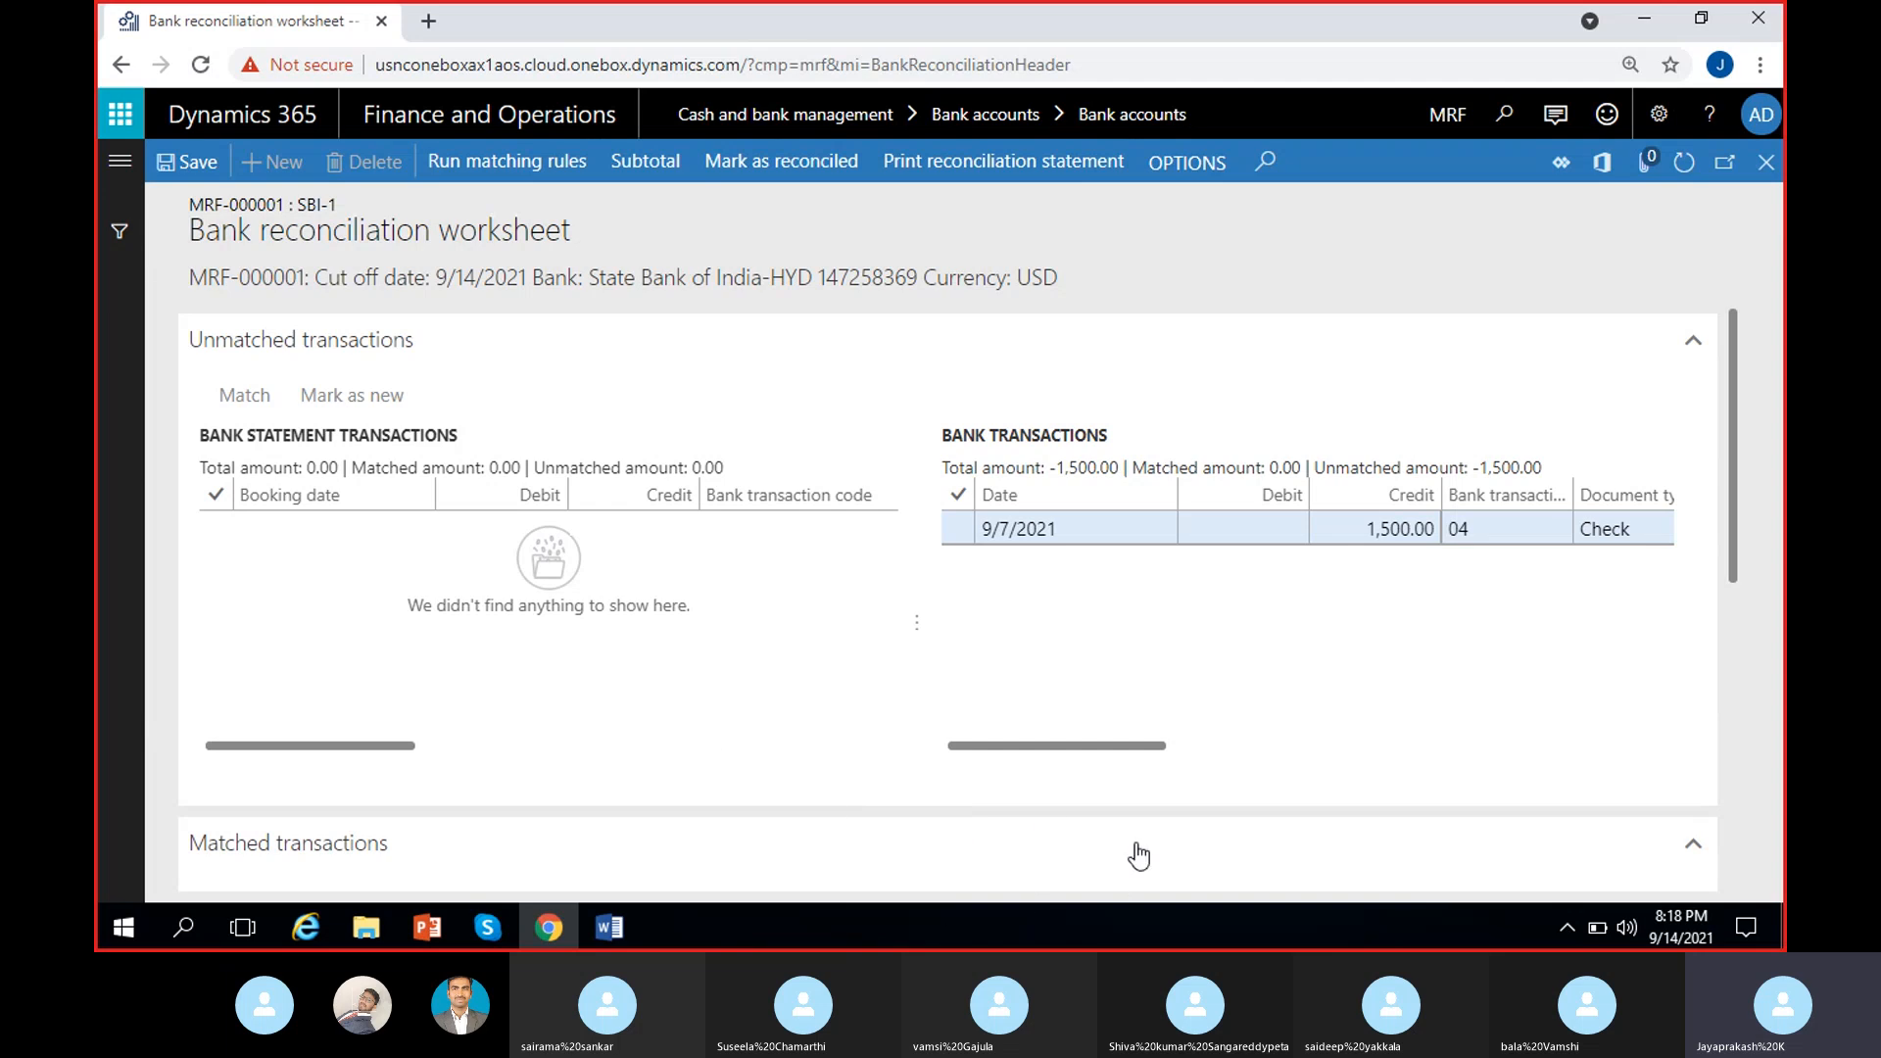
click(1766, 162)
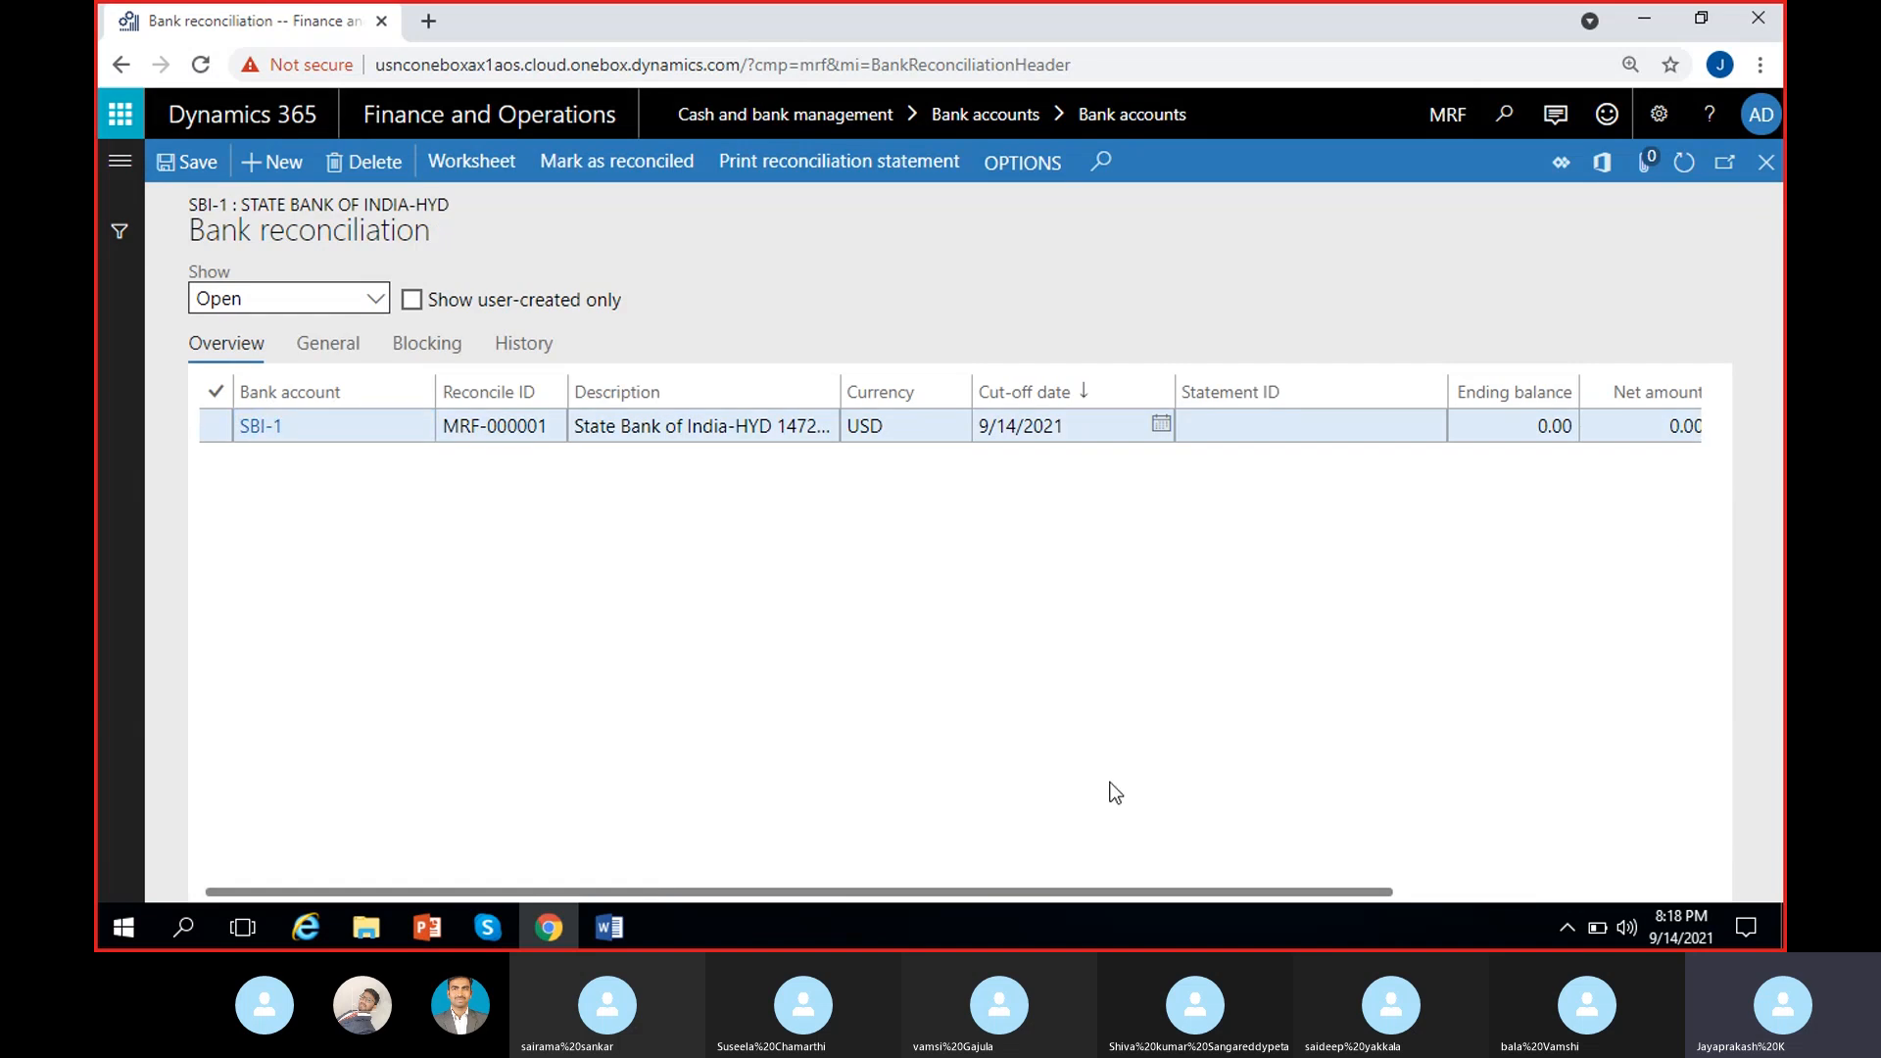
click(1765, 163)
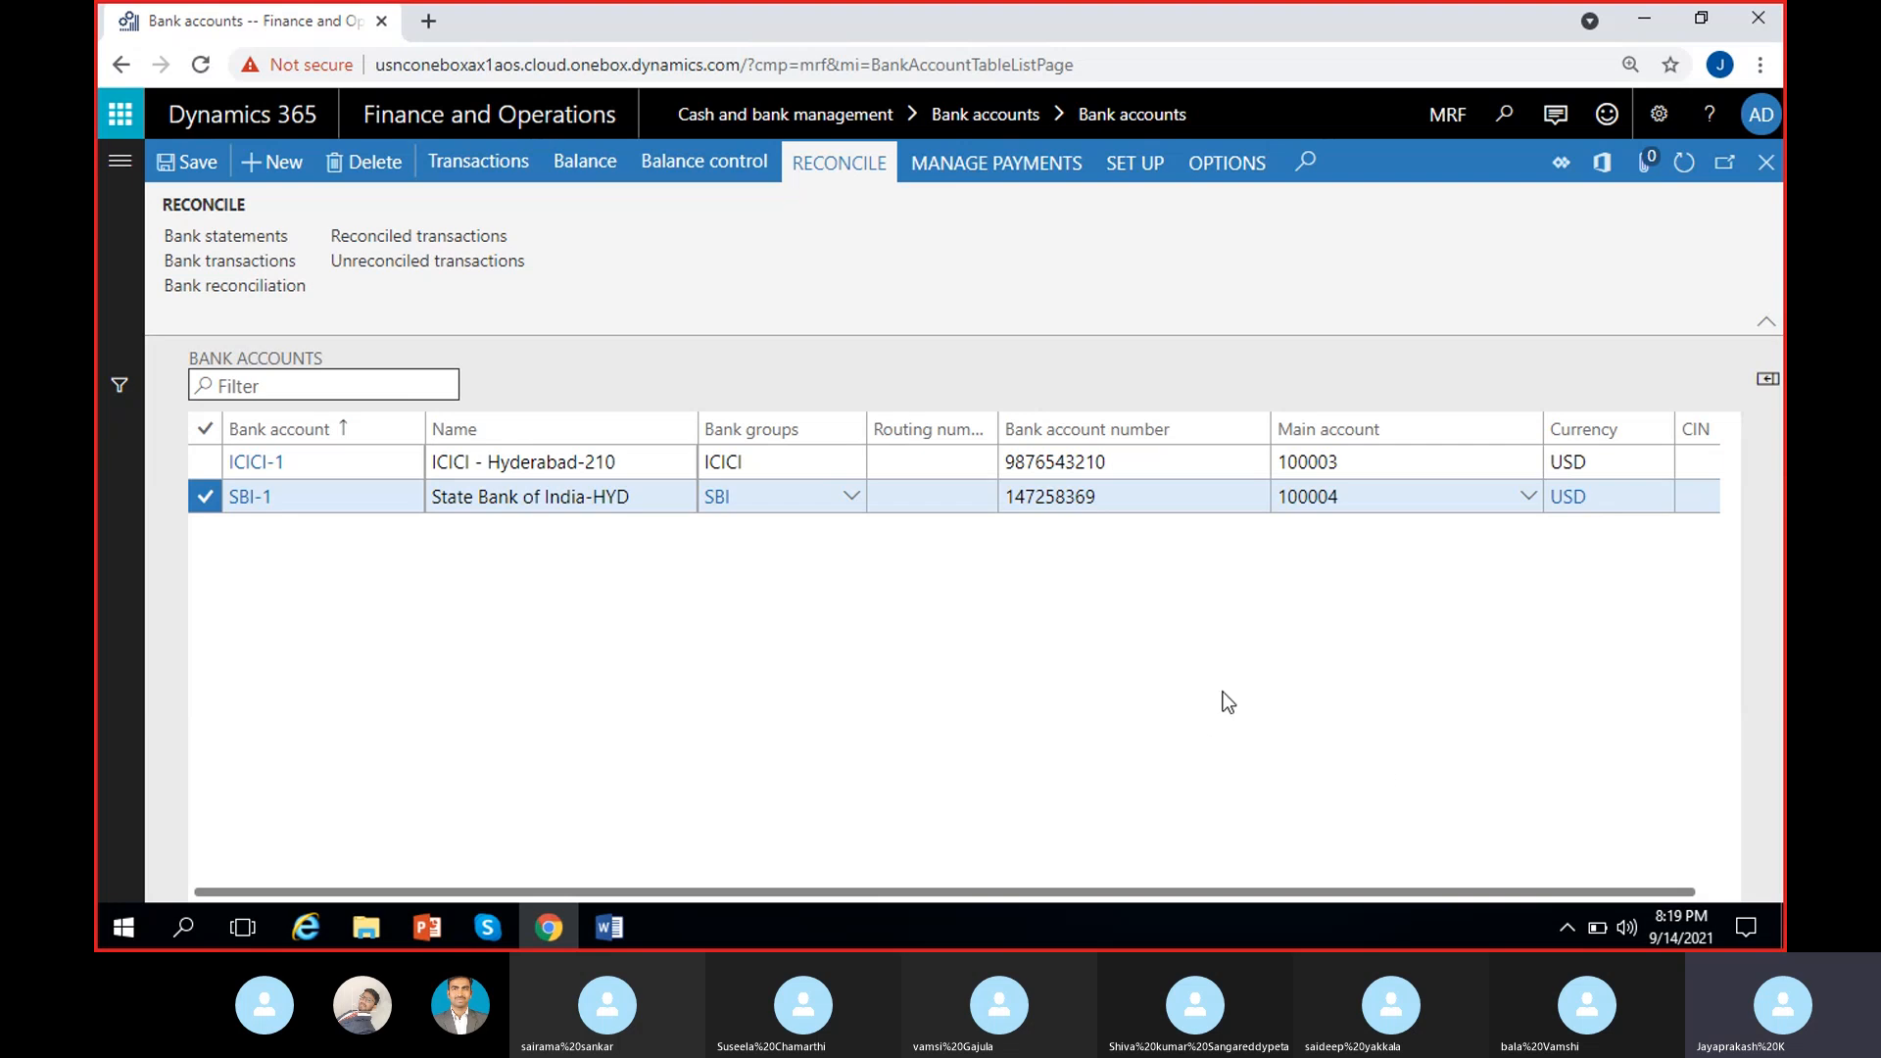
click(490, 929)
click(492, 930)
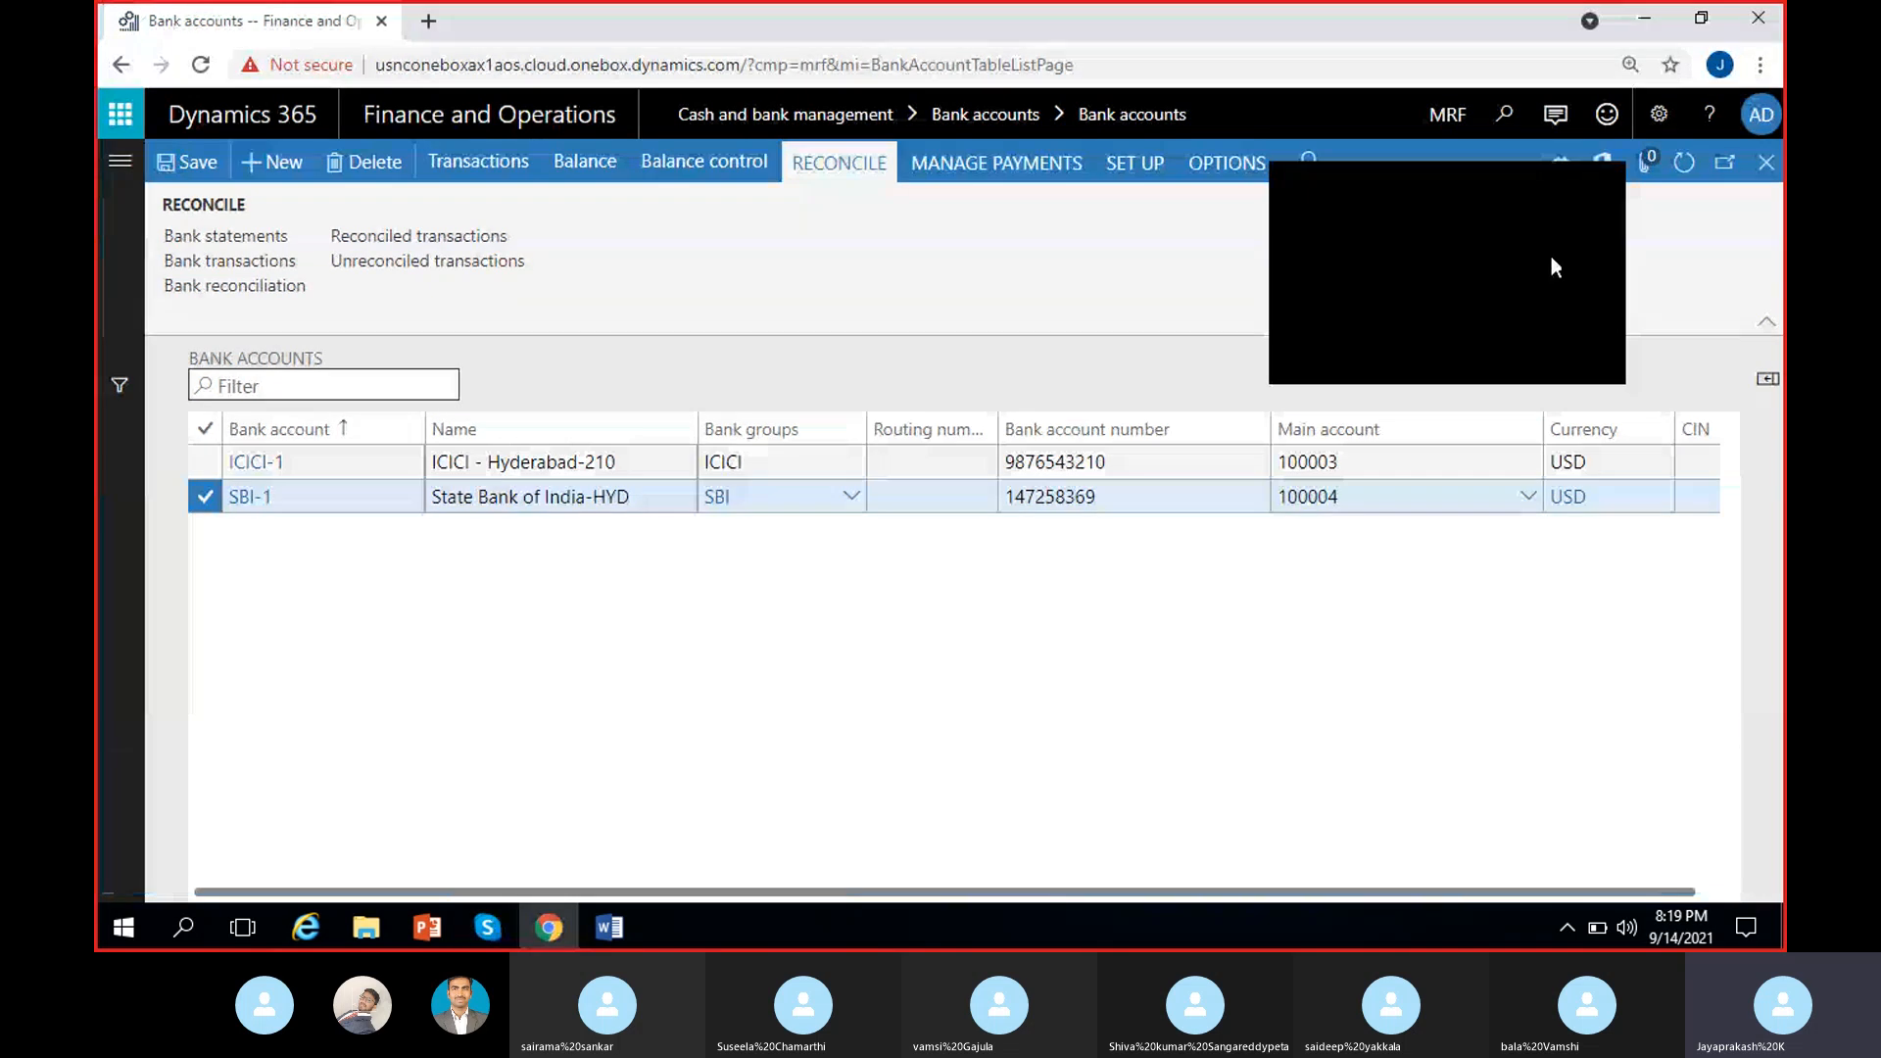
click(1608, 195)
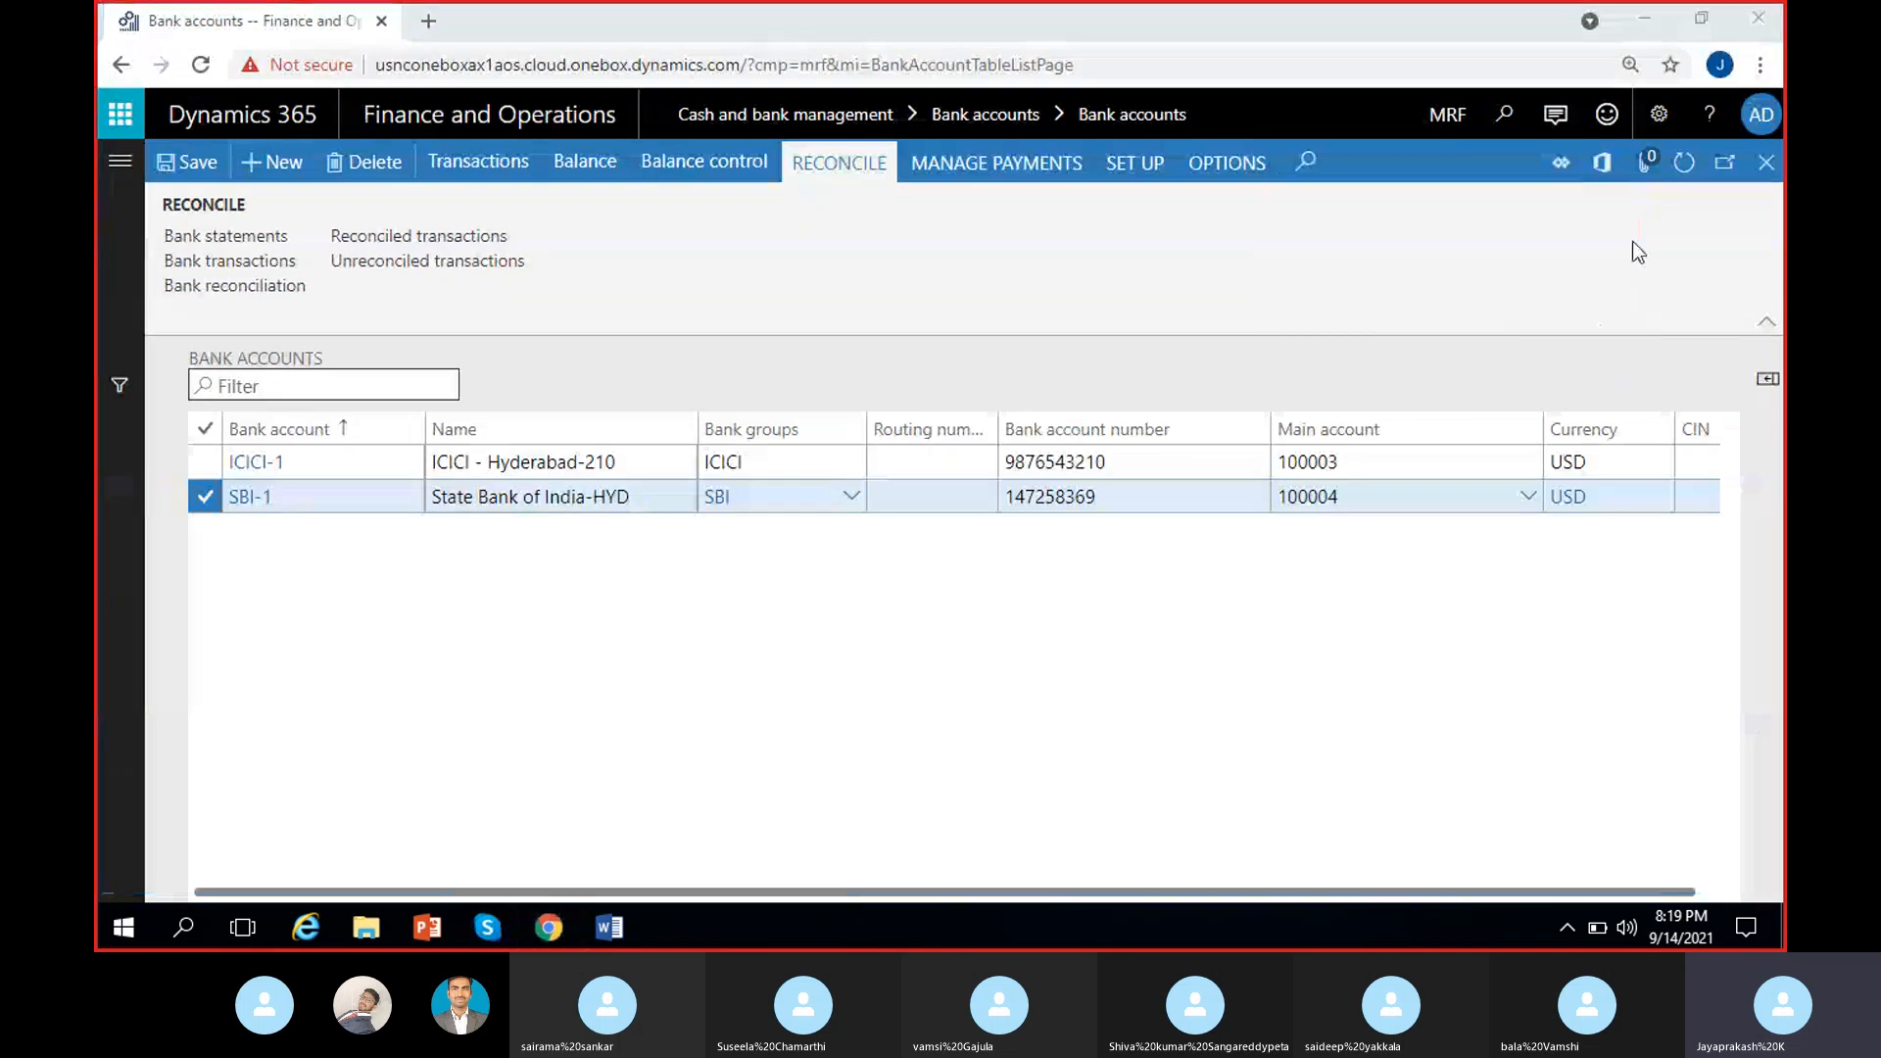
- Open the Balance control inquiry for bank accounts in Cash and bank management
click(102, 177)
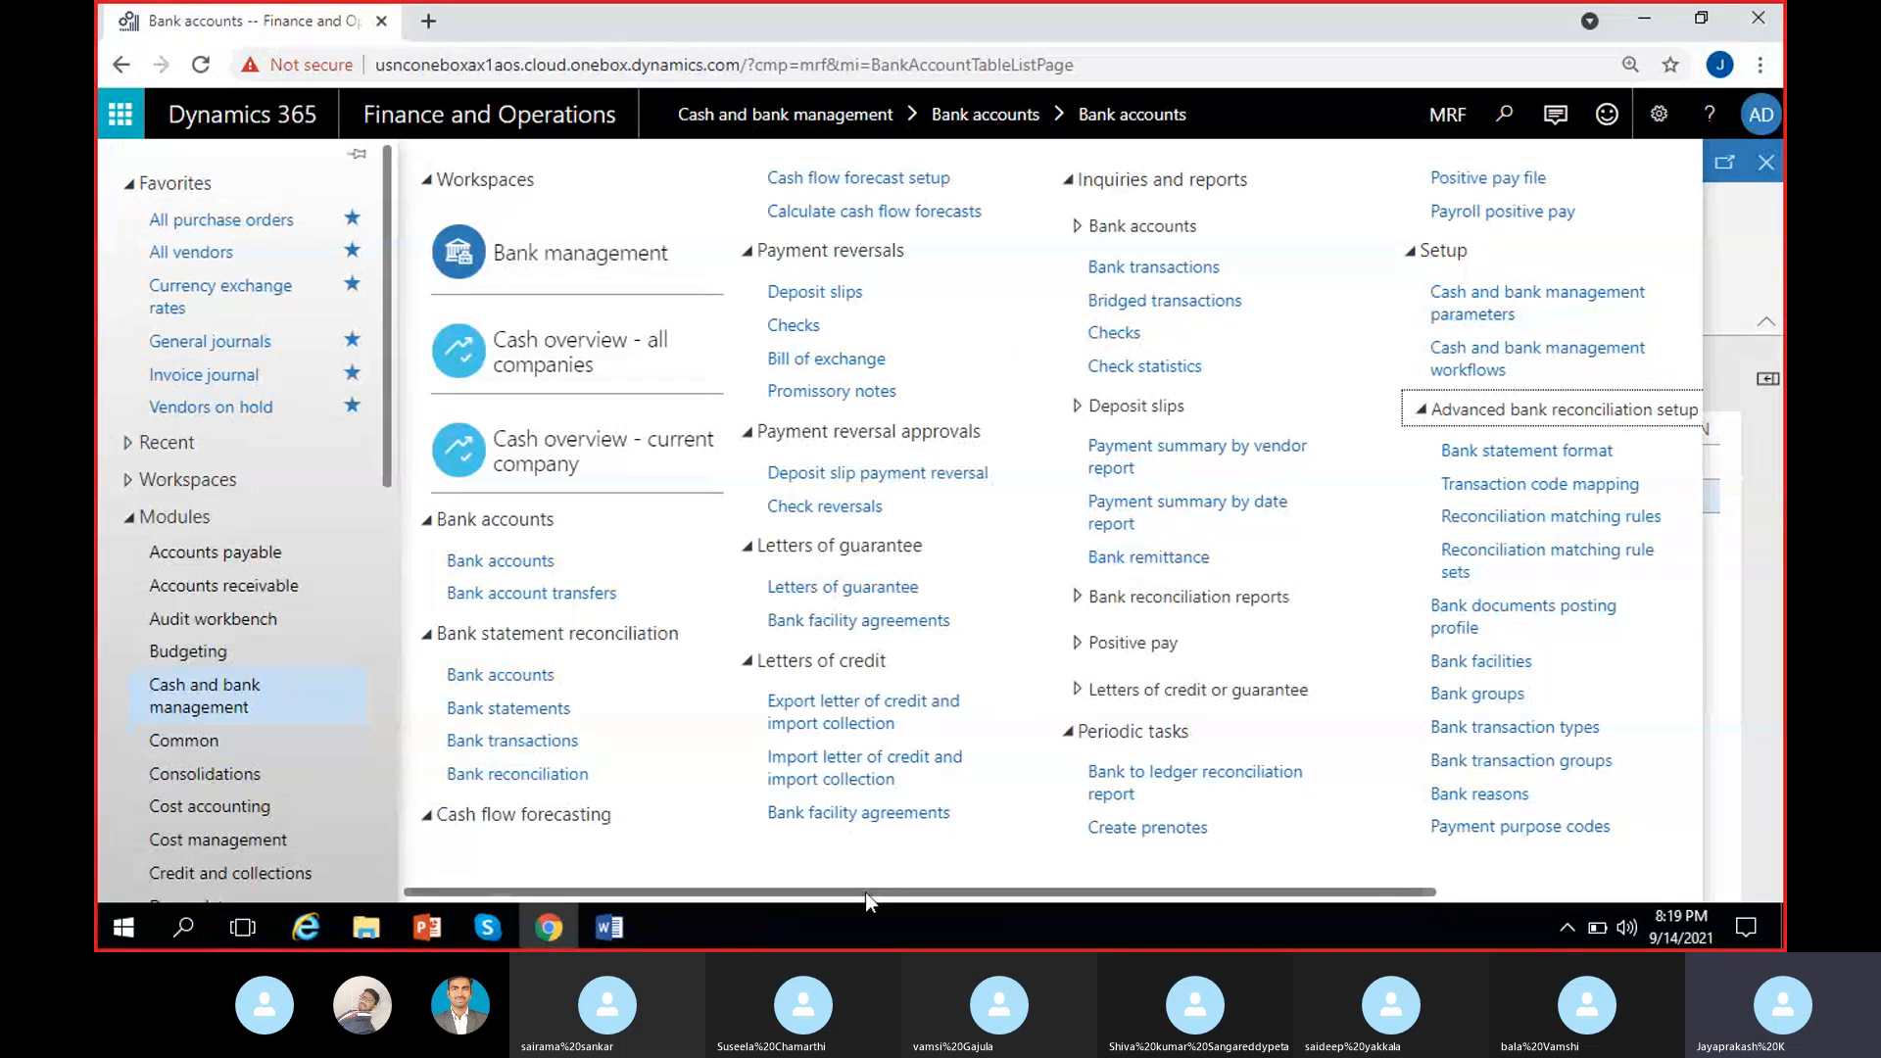
drag(866, 891, 1037, 896)
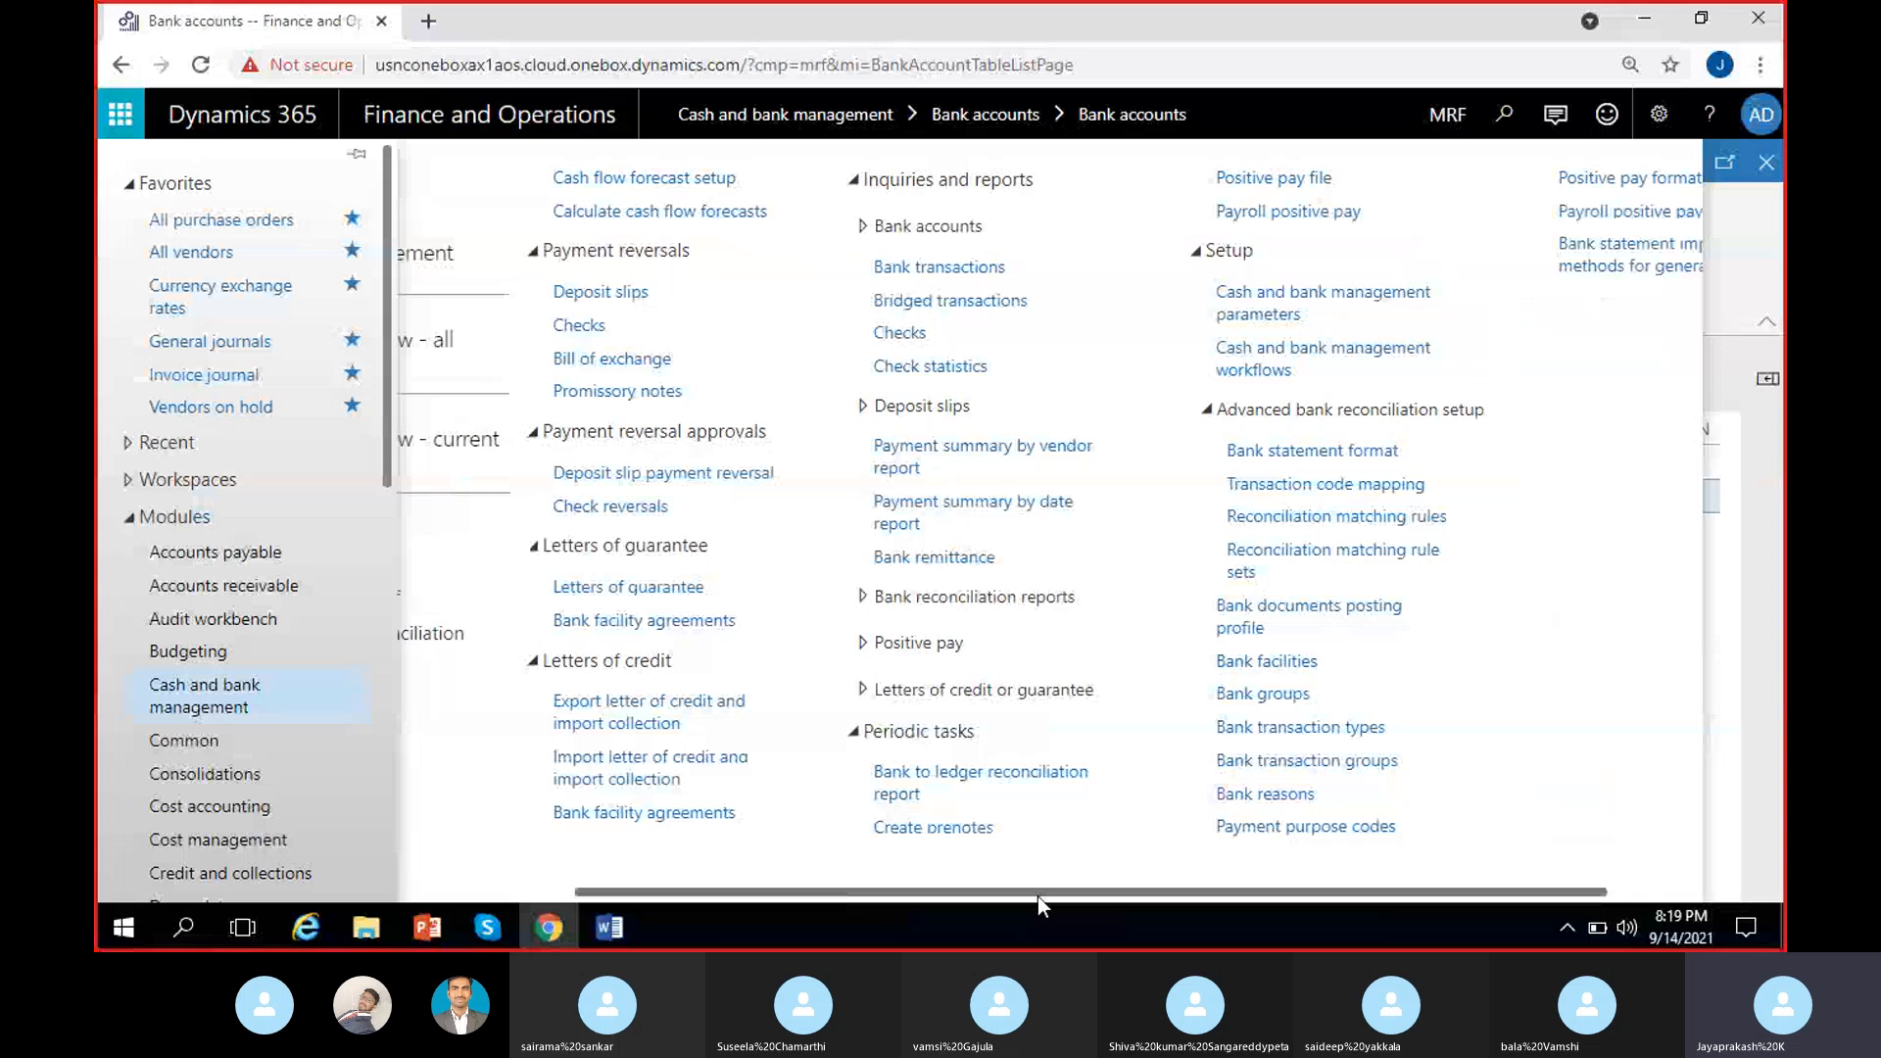
drag(1037, 897, 846, 866)
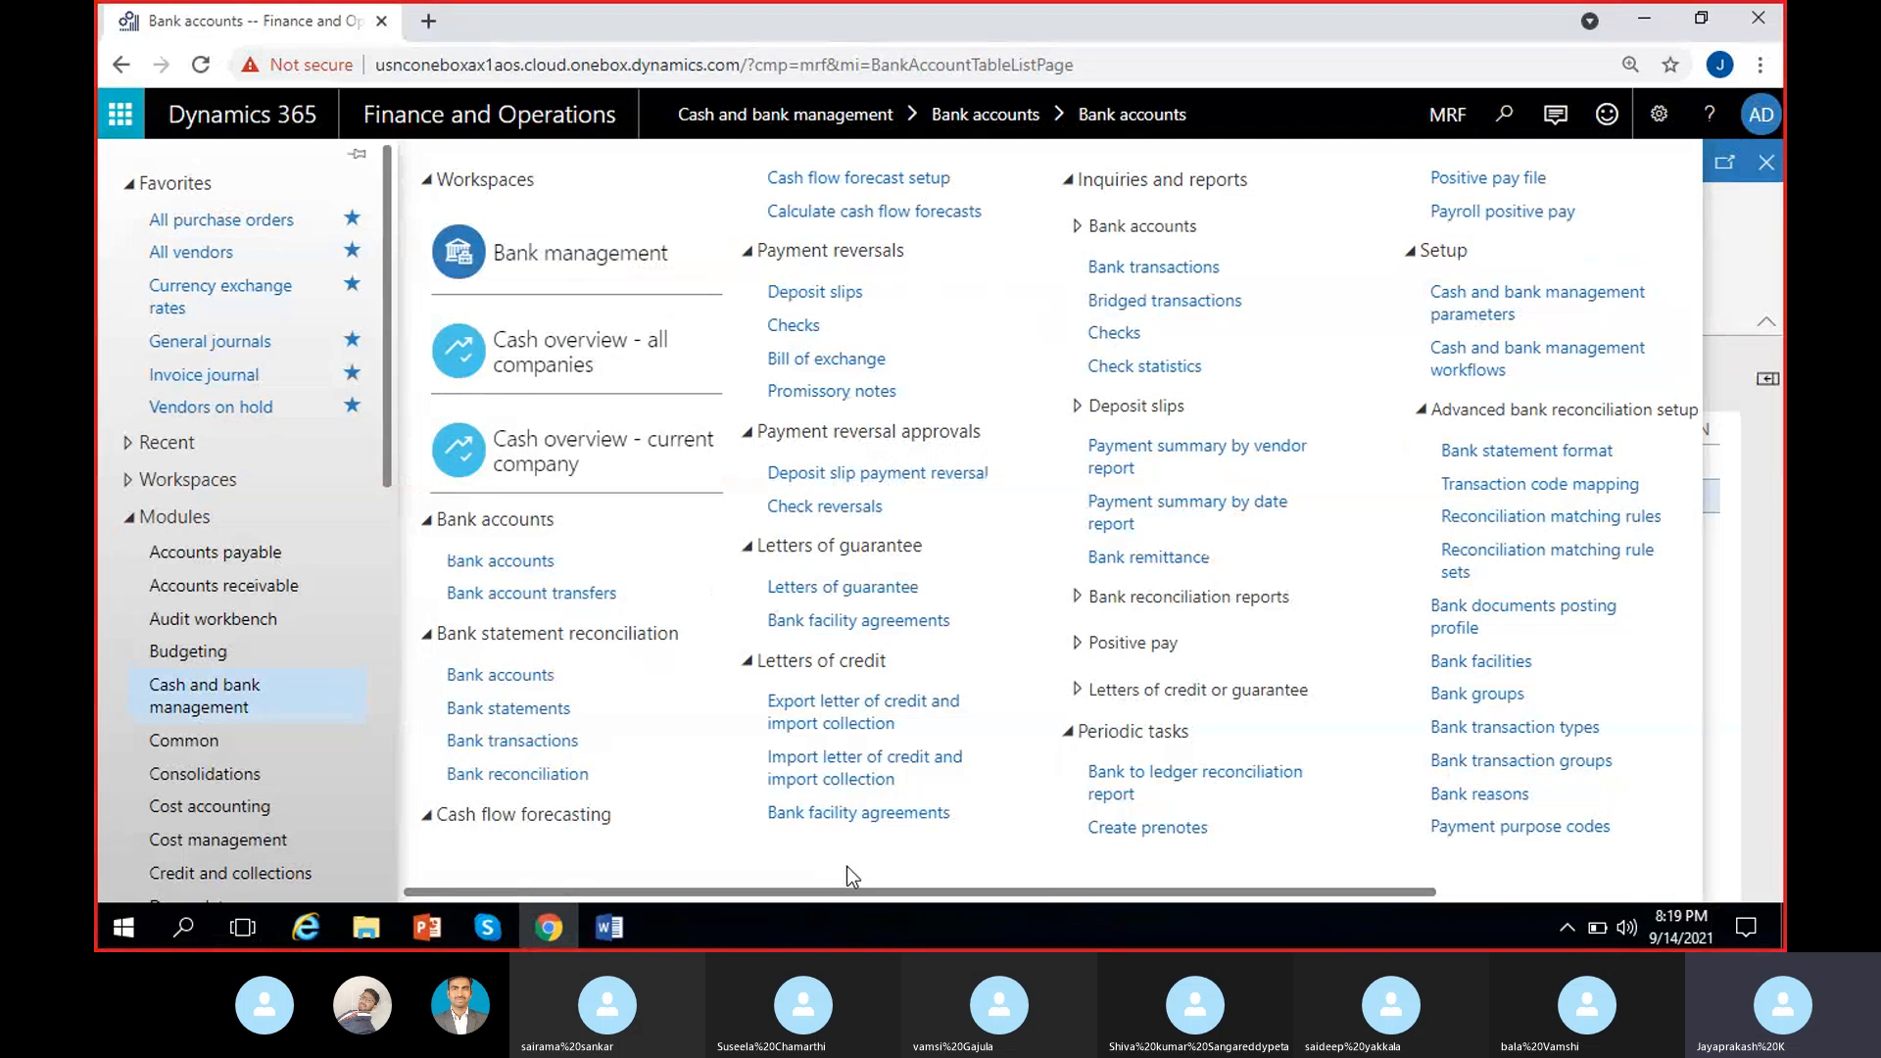
click(1107, 229)
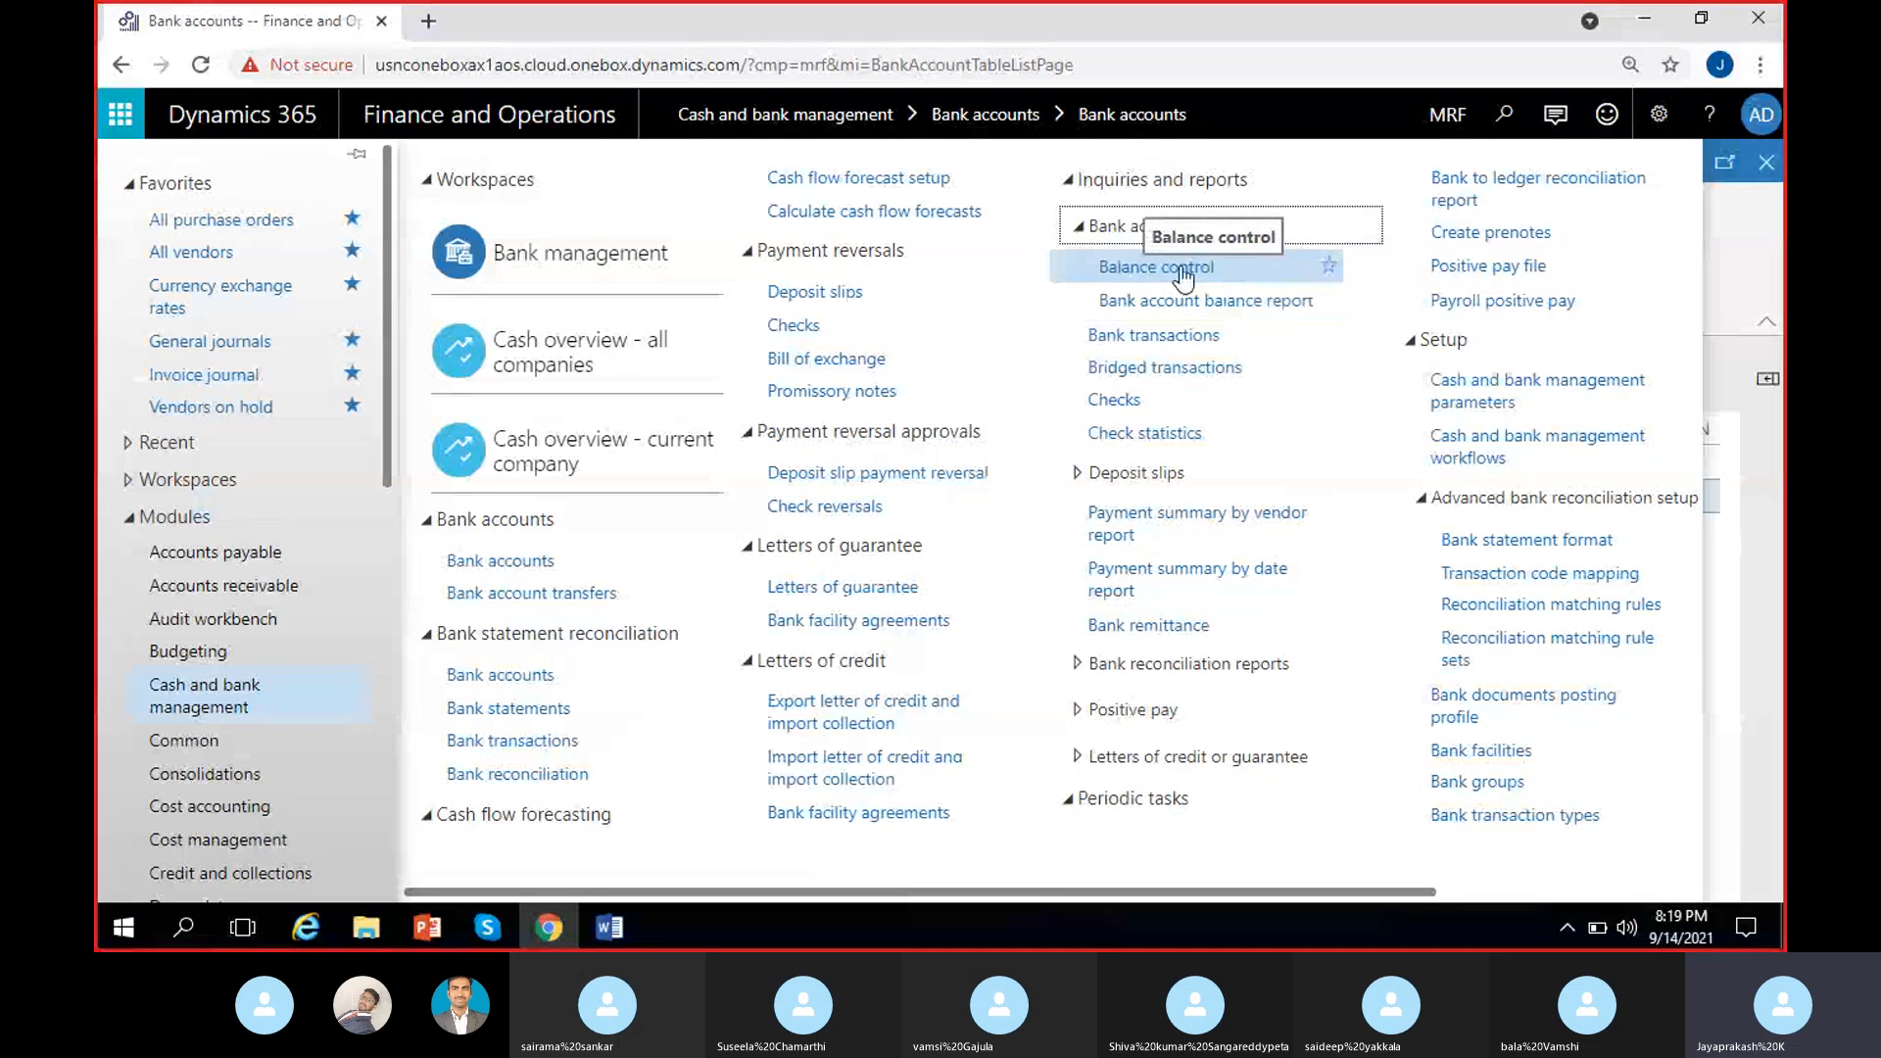
click(1138, 272)
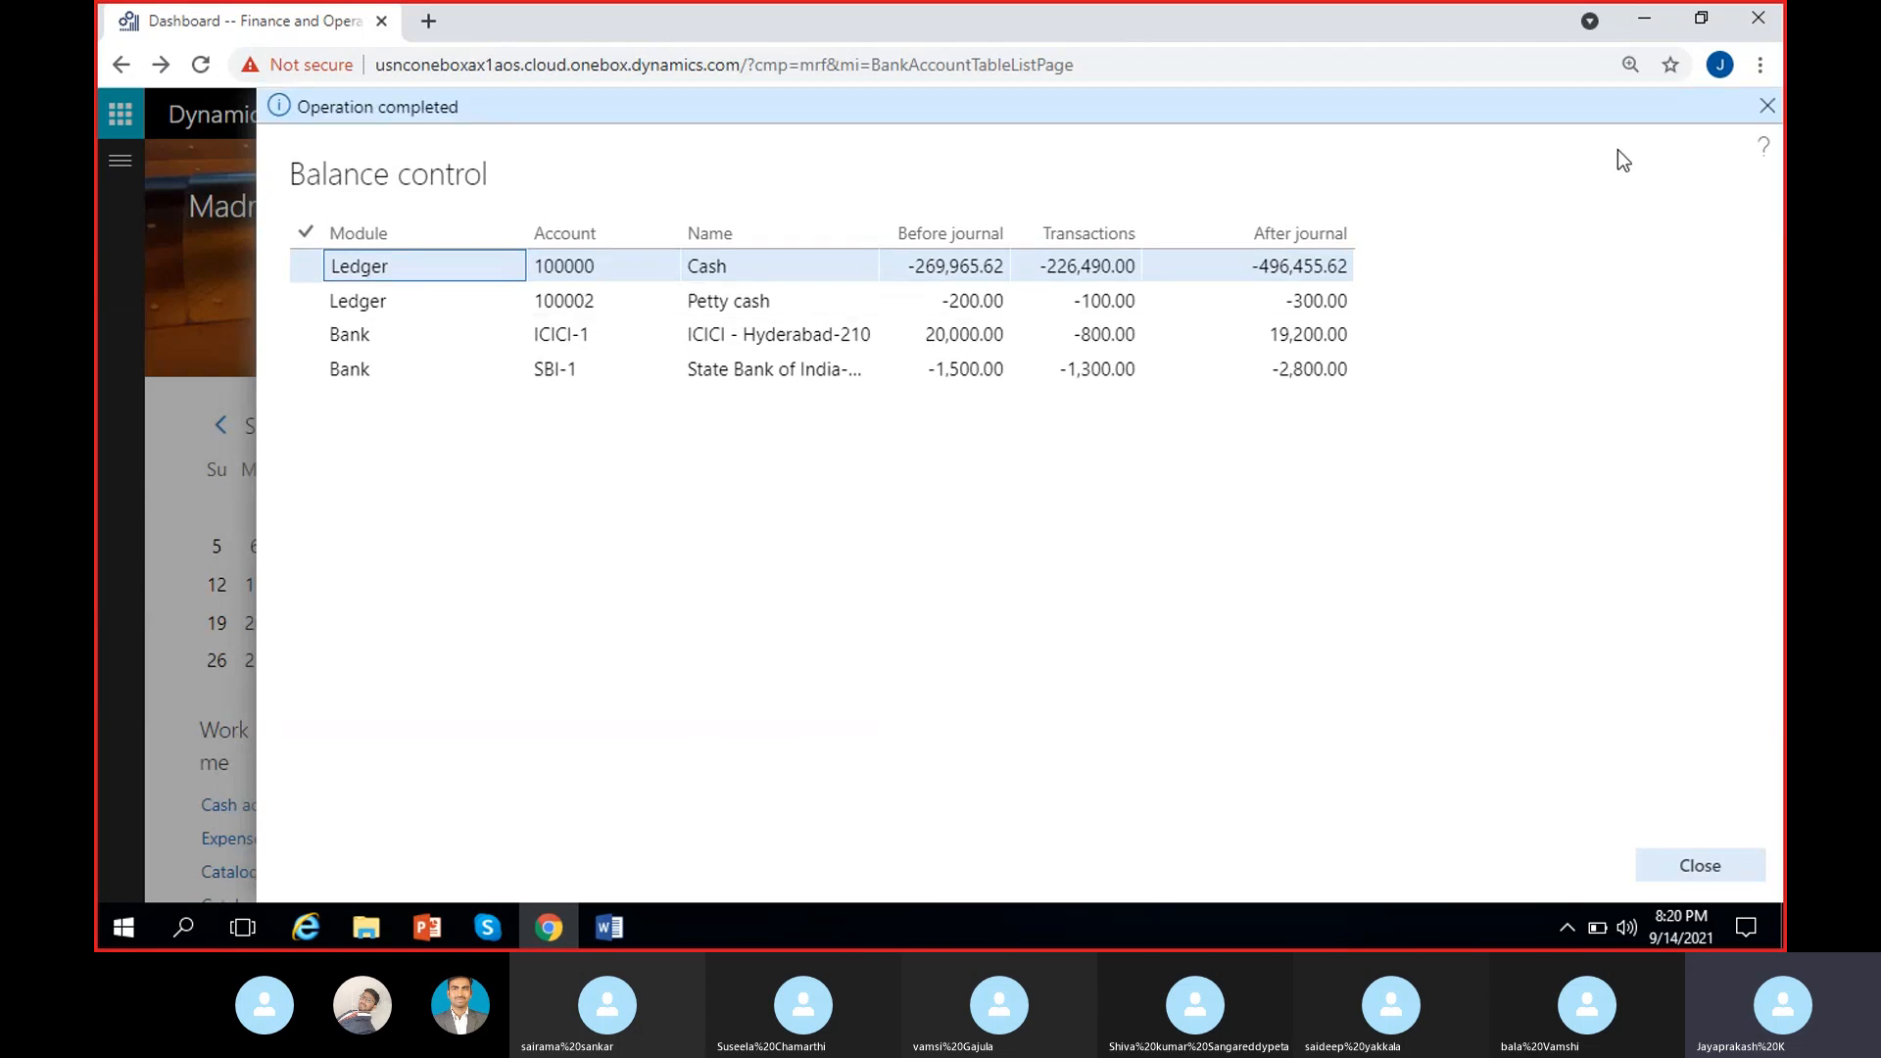
- Examine the before journal, transaction and after journal amounts of the ICICI-1 and SBI-1 accounts, and close the balance control
click(1763, 108)
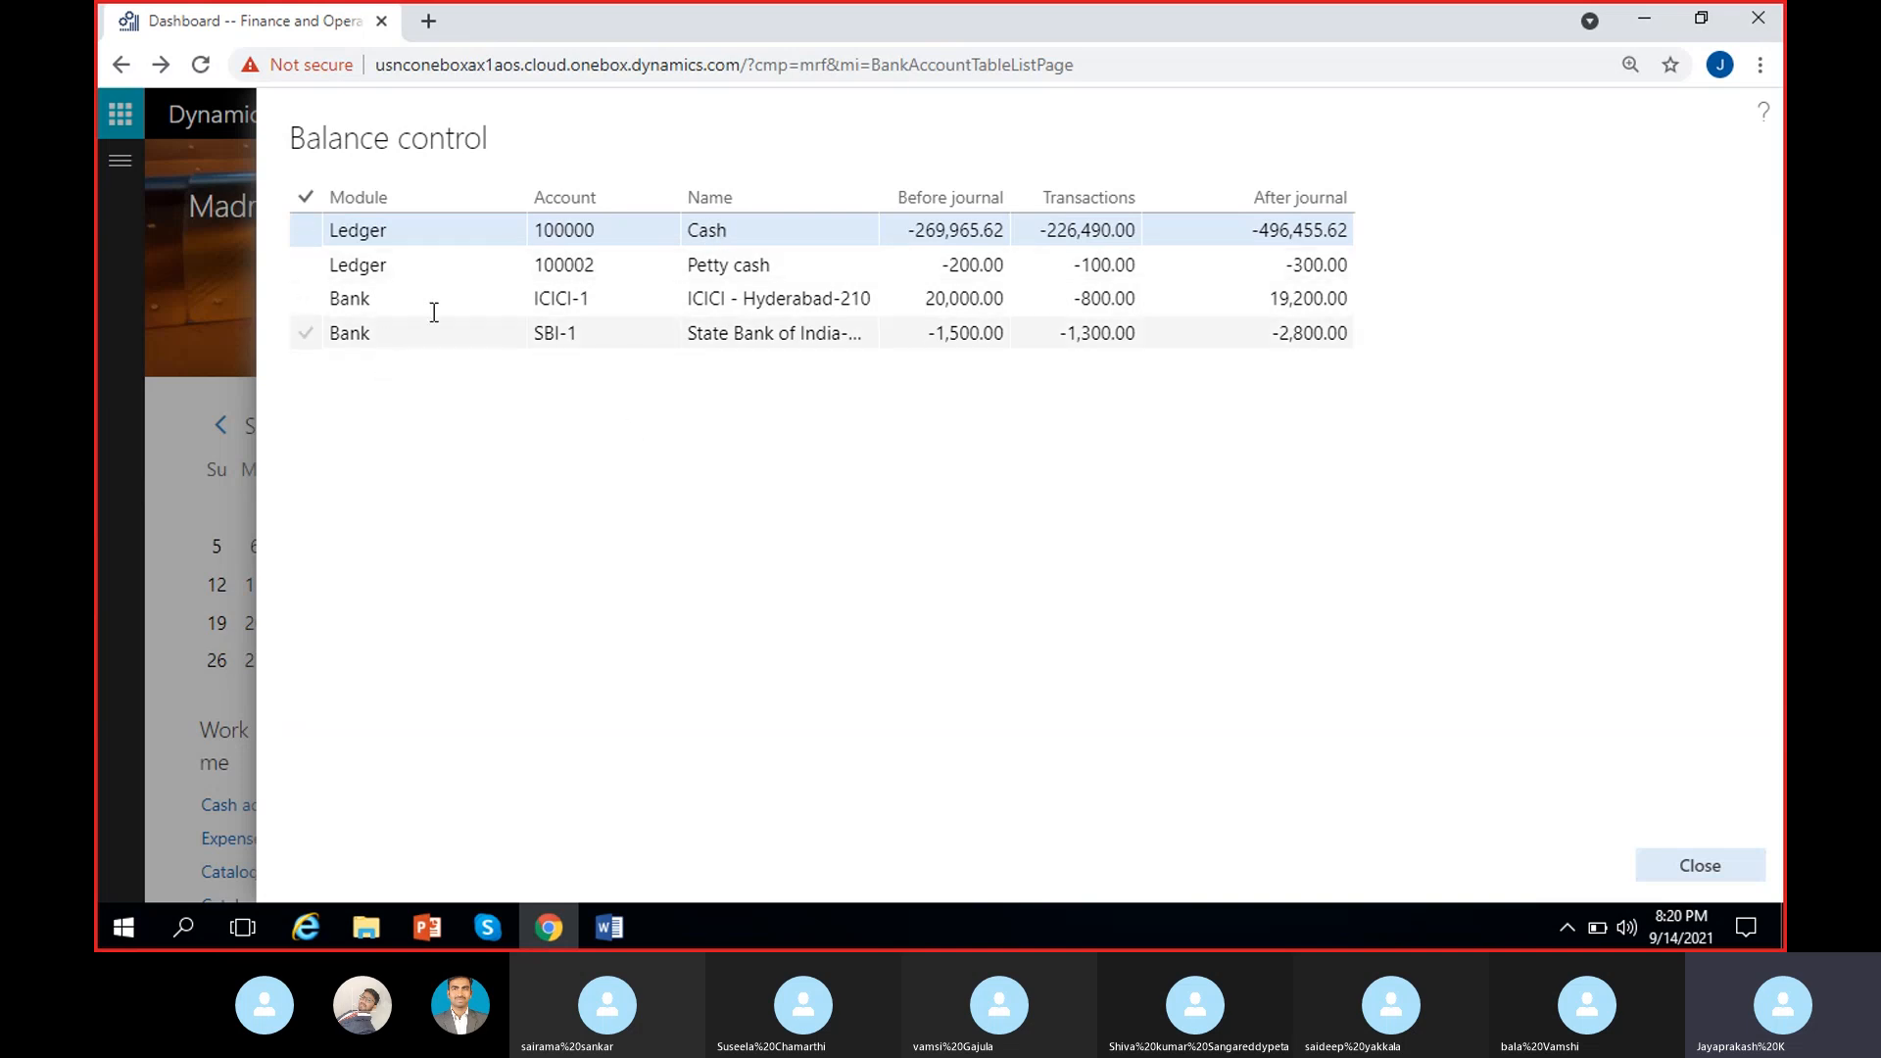
click(930, 298)
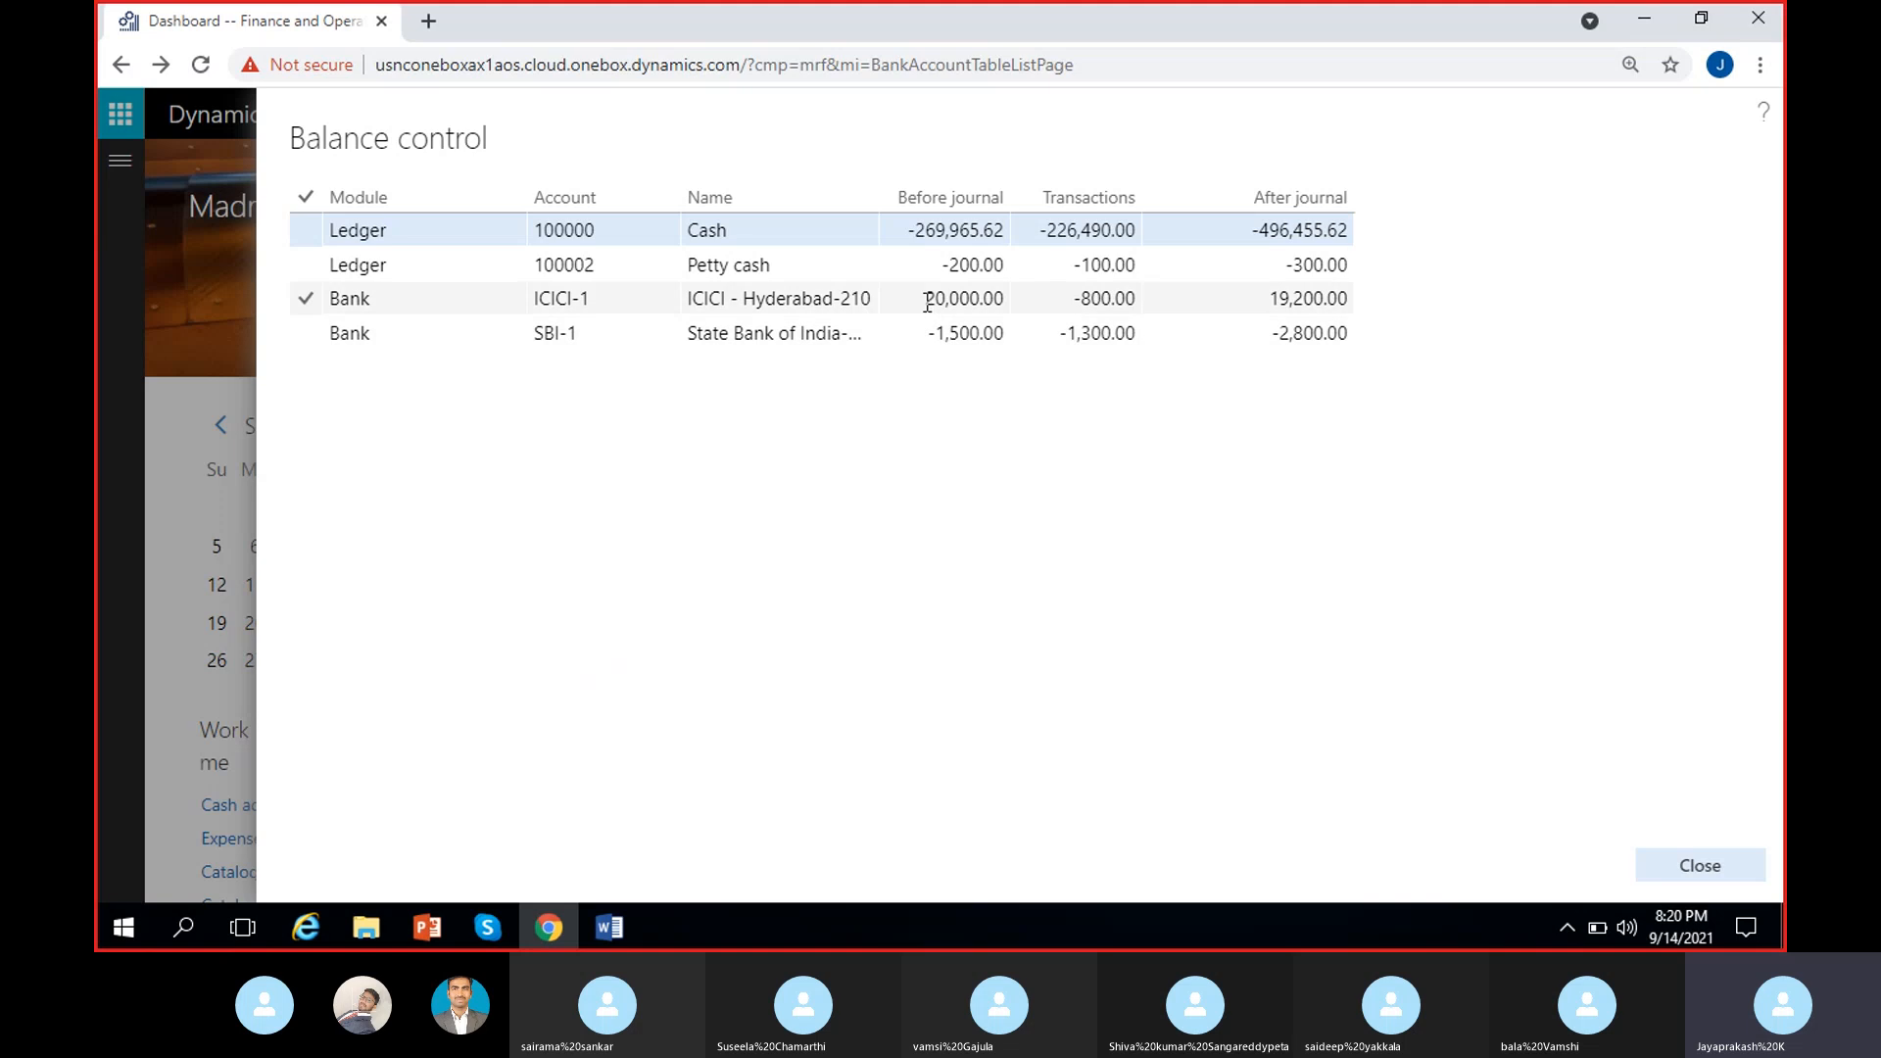
drag(926, 299, 987, 345)
click(940, 333)
click(1083, 297)
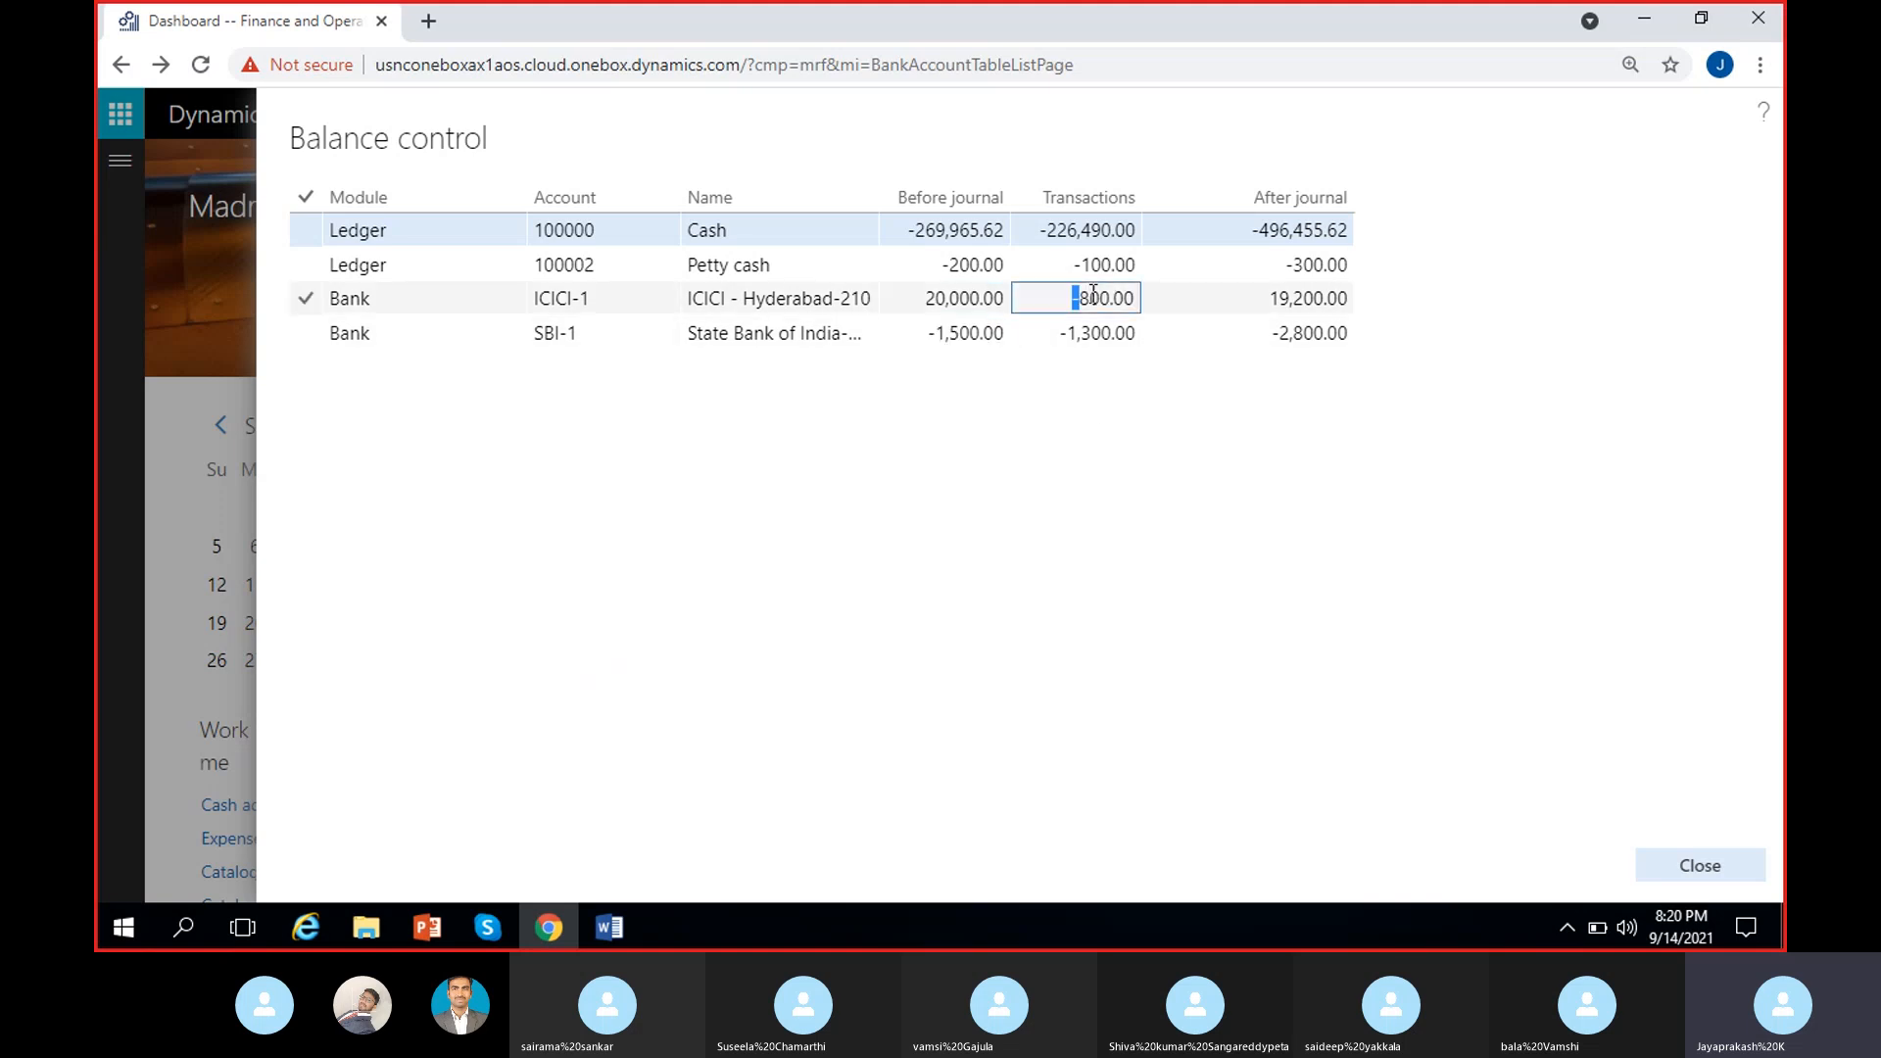
drag(1073, 299, 1112, 326)
click(1111, 333)
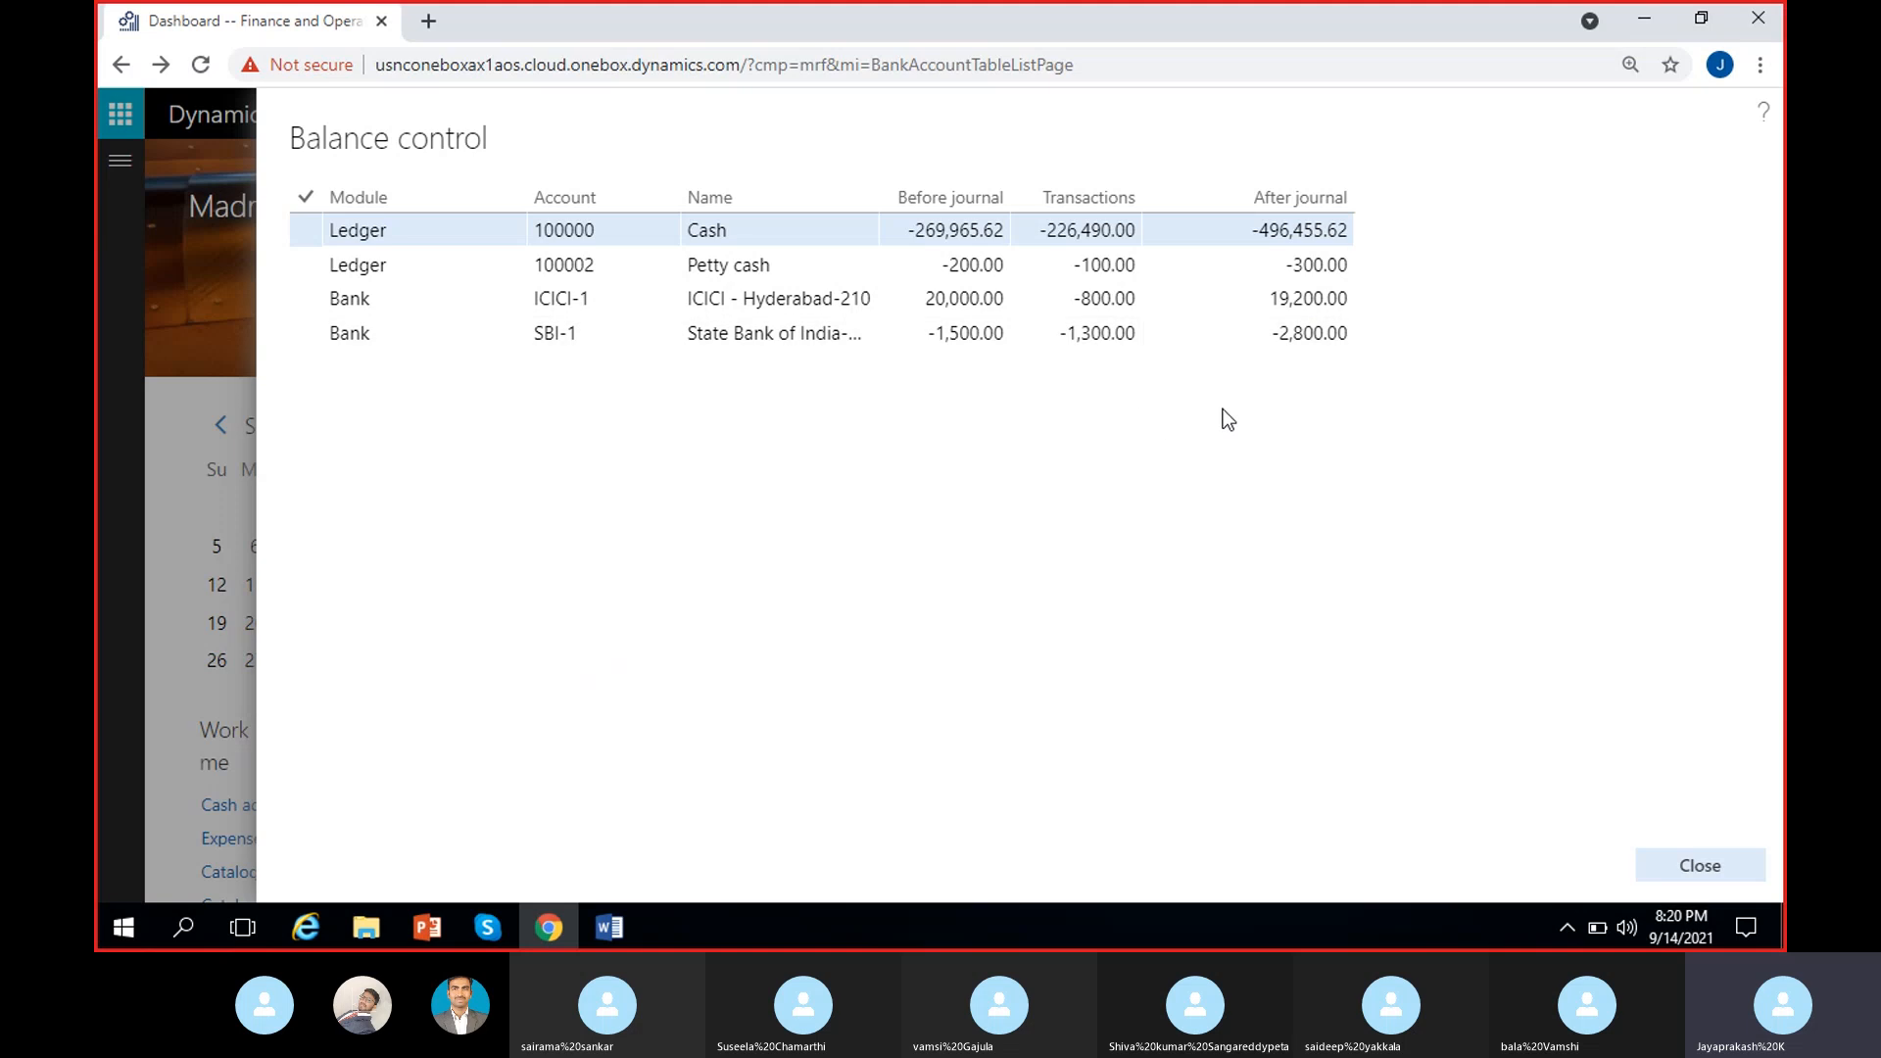
click(1280, 297)
drag(1273, 297, 1383, 366)
click(1154, 557)
click(1696, 869)
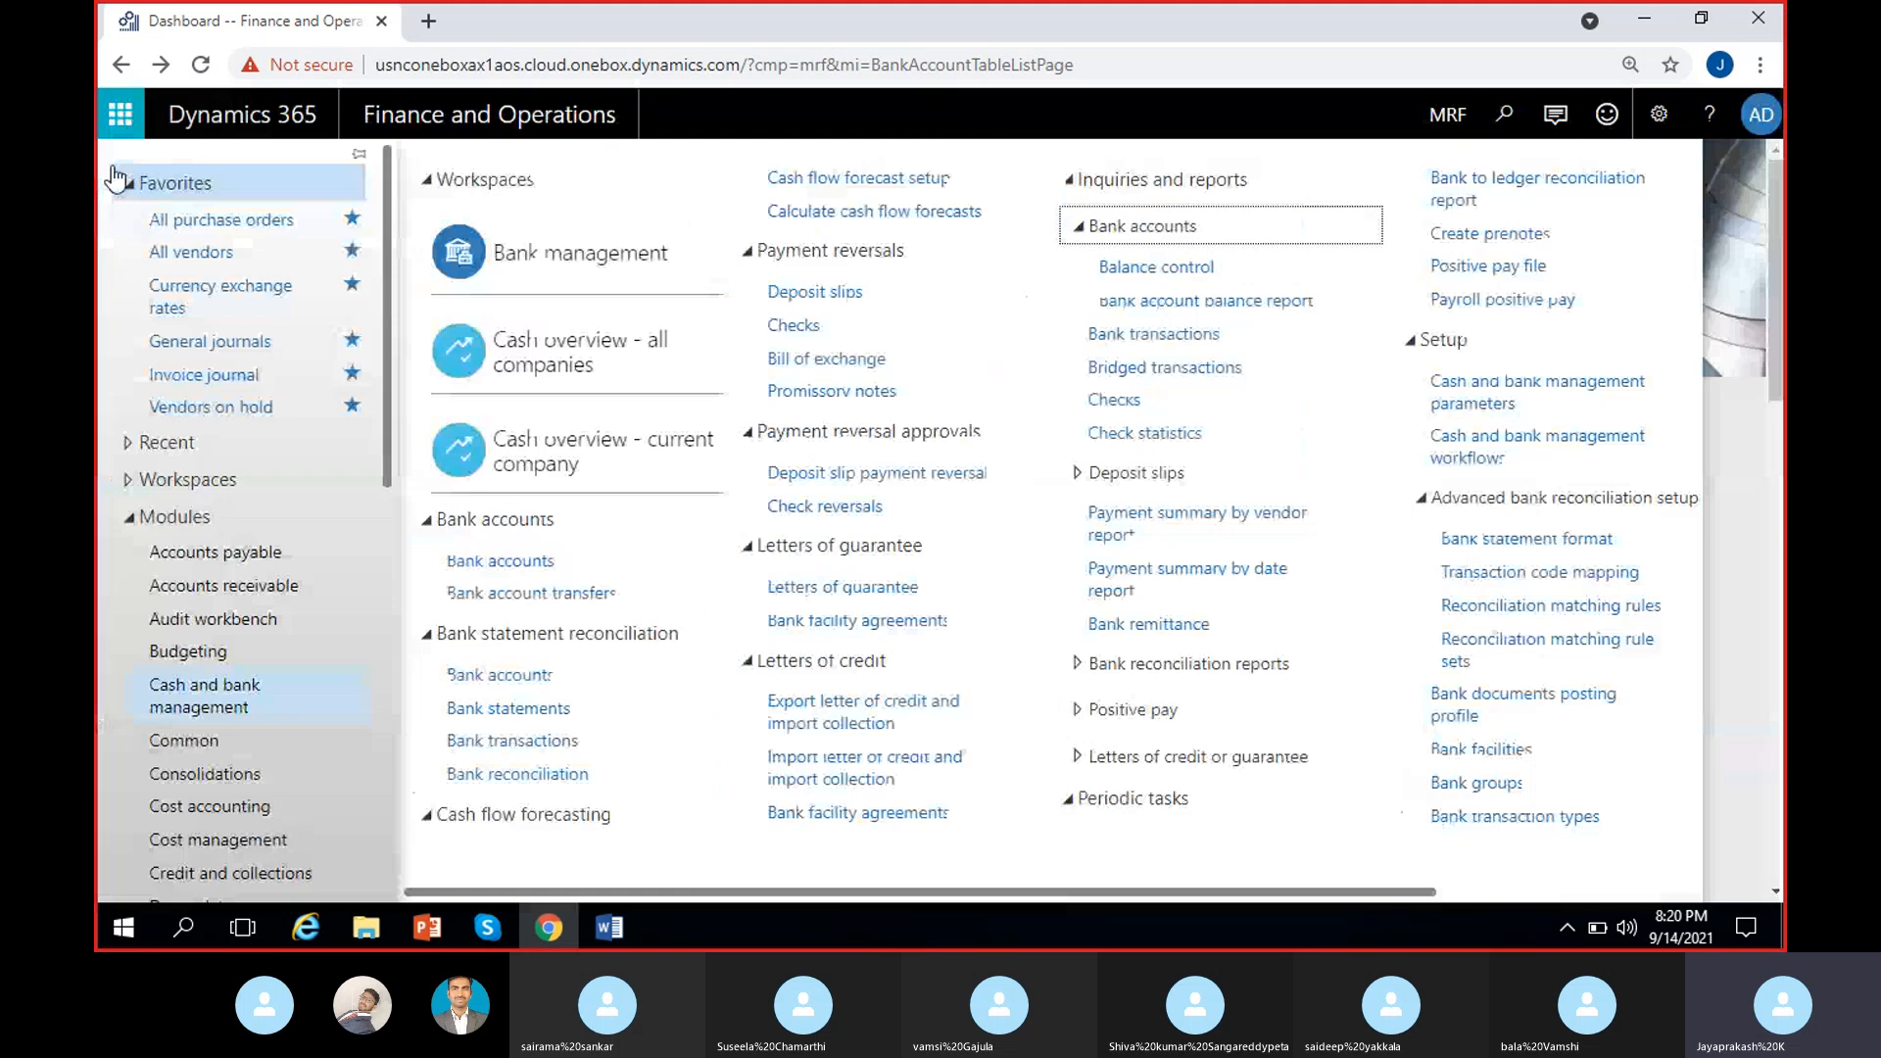
- Run the Bank account balance report with the screen as destination, without batch processing
click(1205, 300)
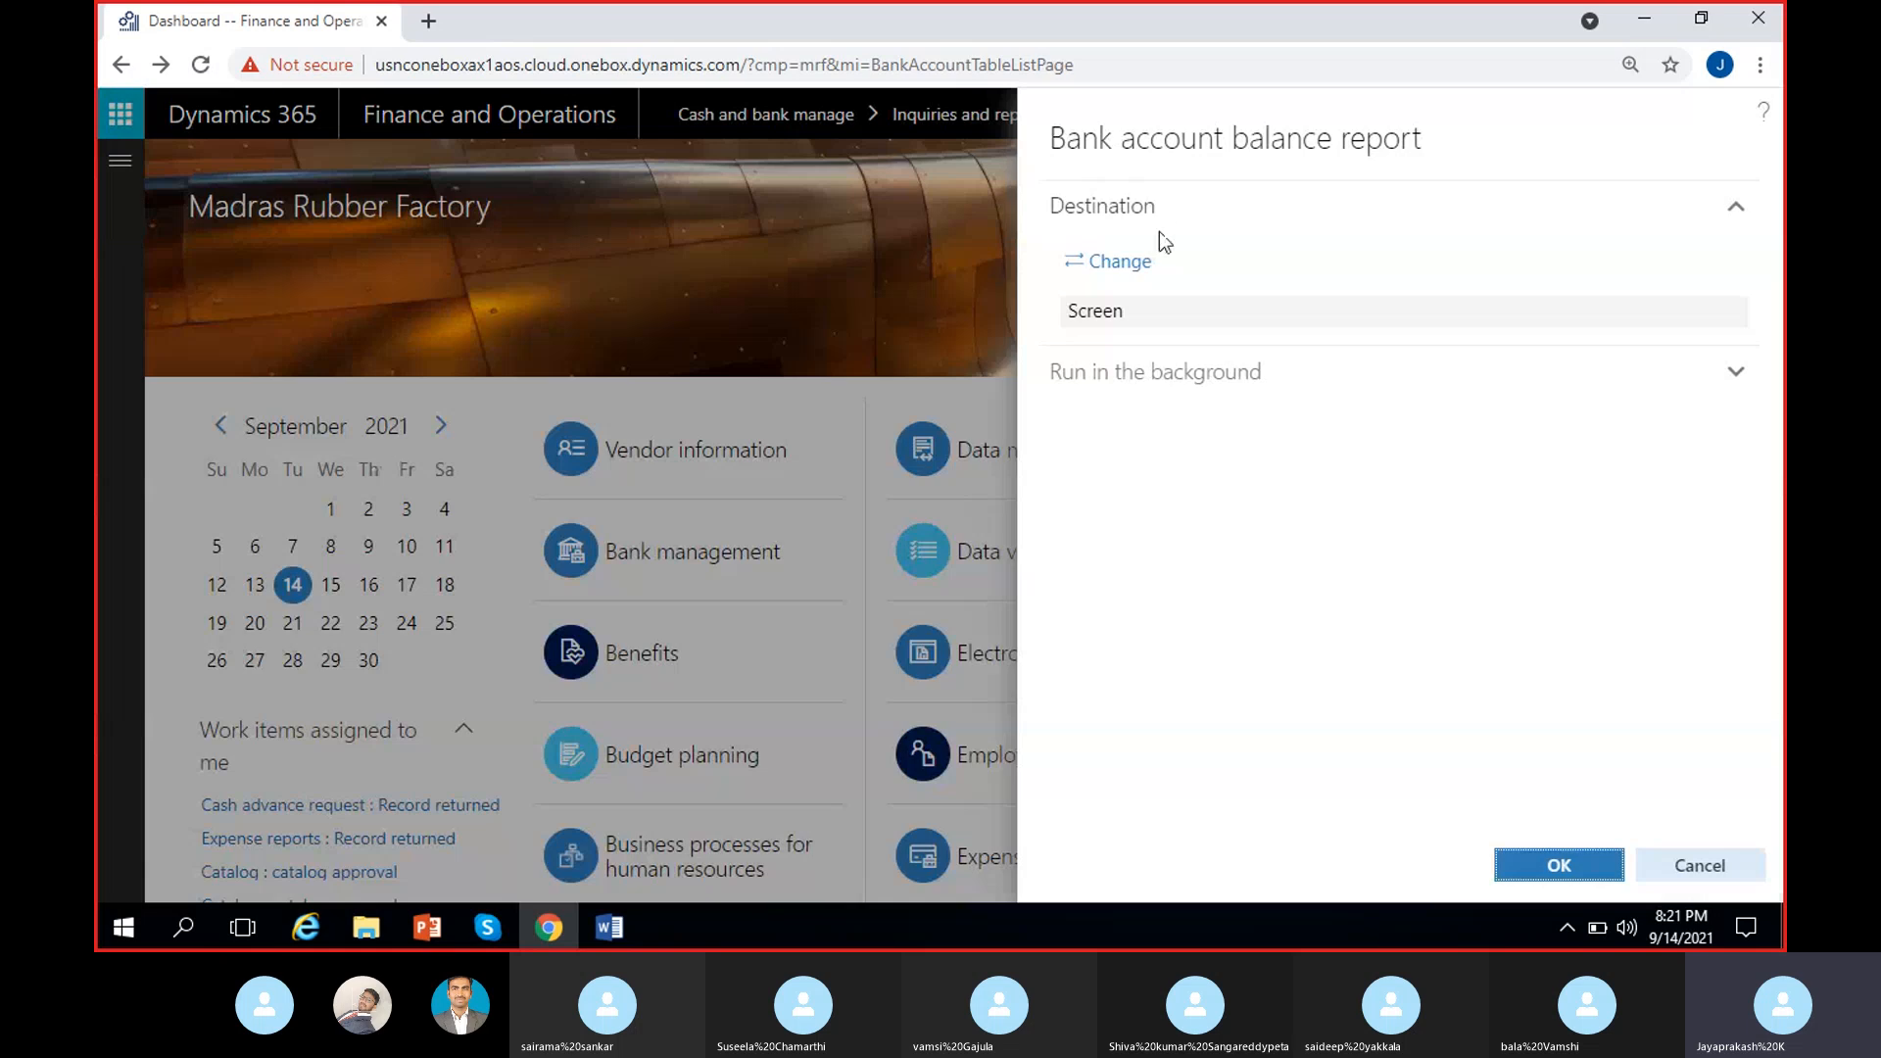
click(1142, 370)
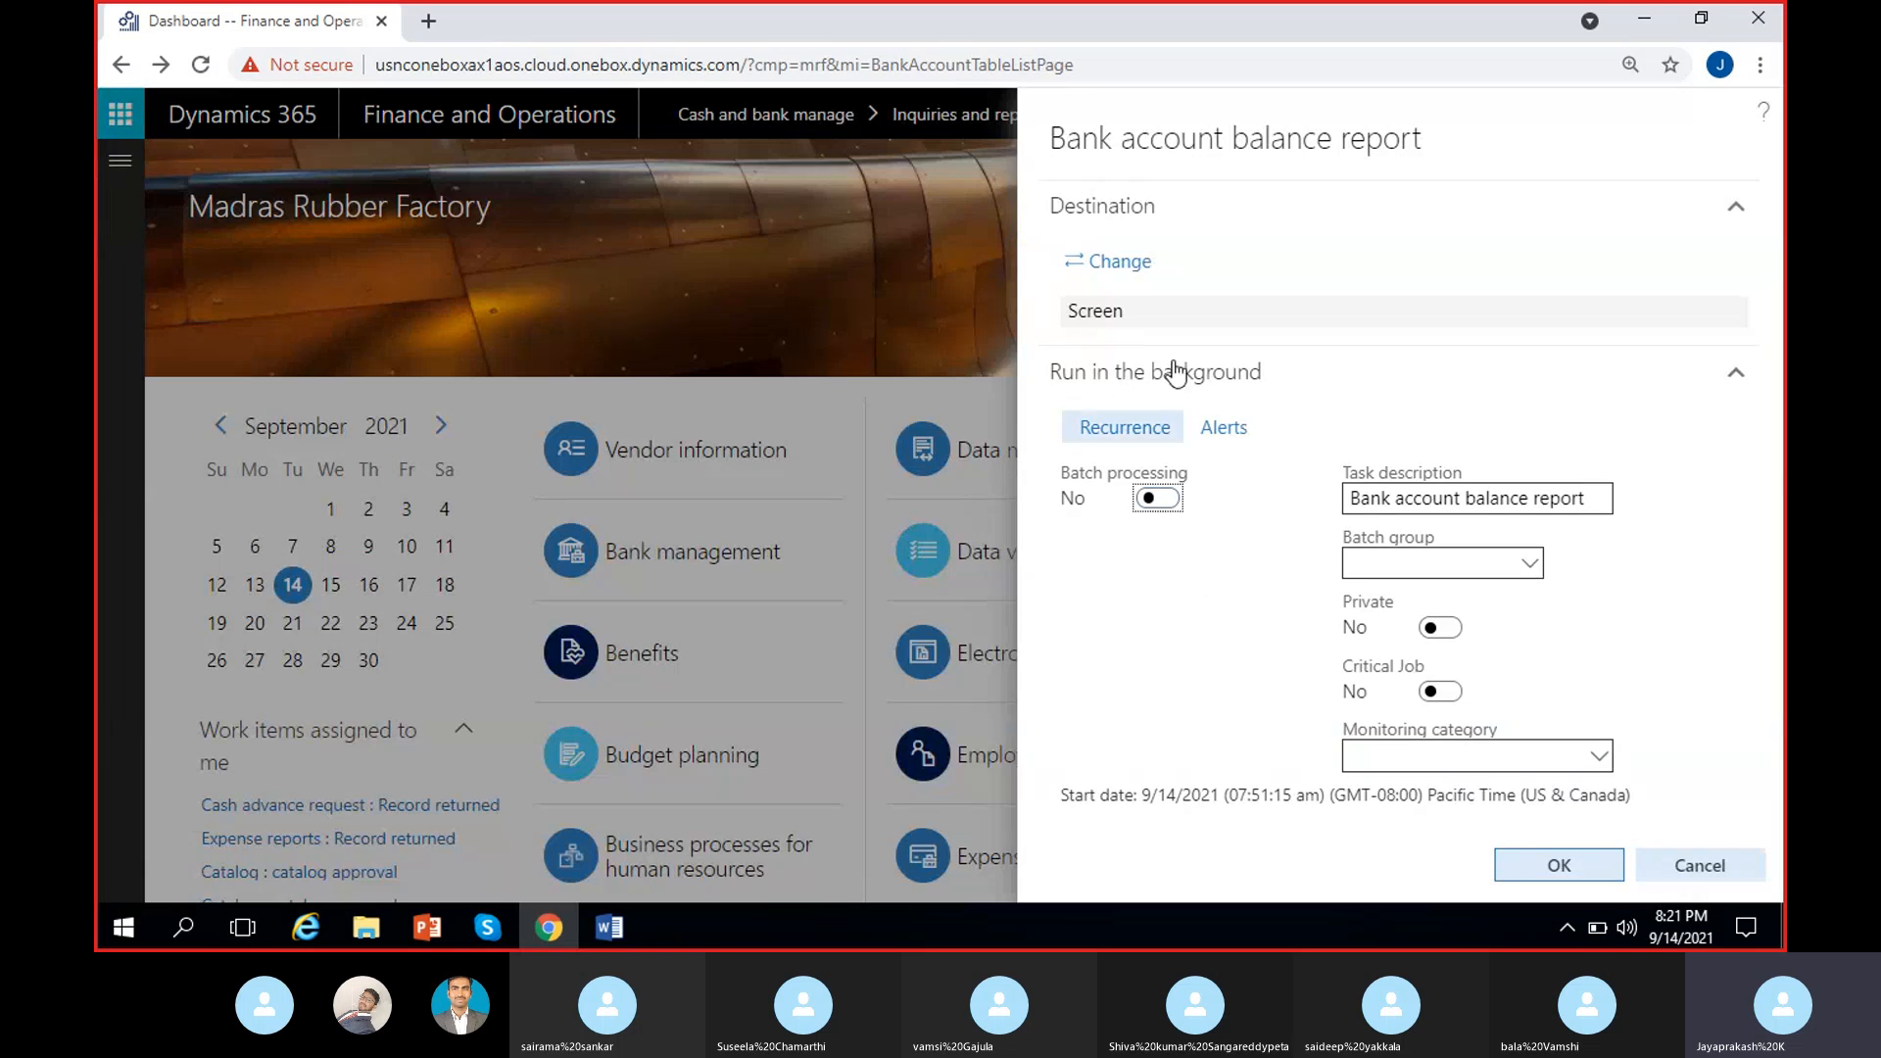
click(1551, 866)
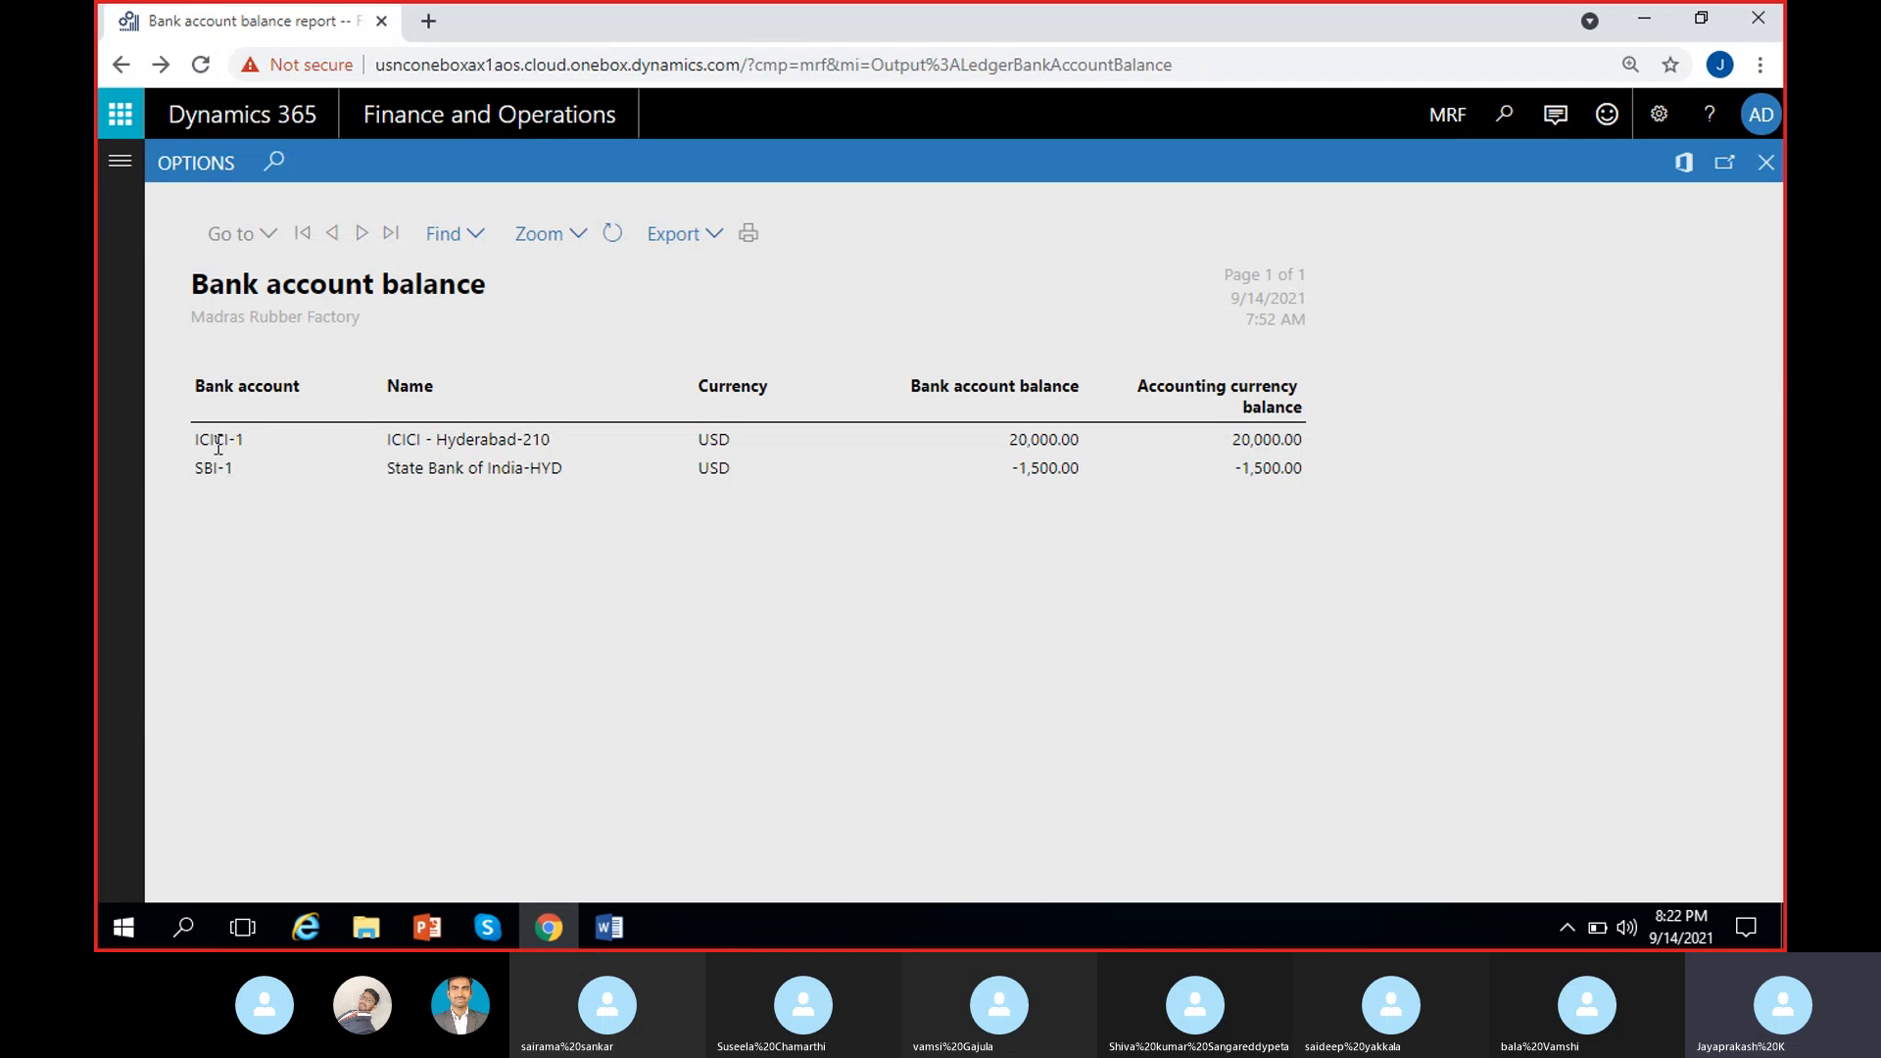
- Review the bank account and accounting currency balances of both bank accounts in the report and close it
double_click(1022, 438)
double_click(1044, 469)
click(1027, 560)
double_click(720, 468)
double_click(1264, 468)
click(1766, 162)
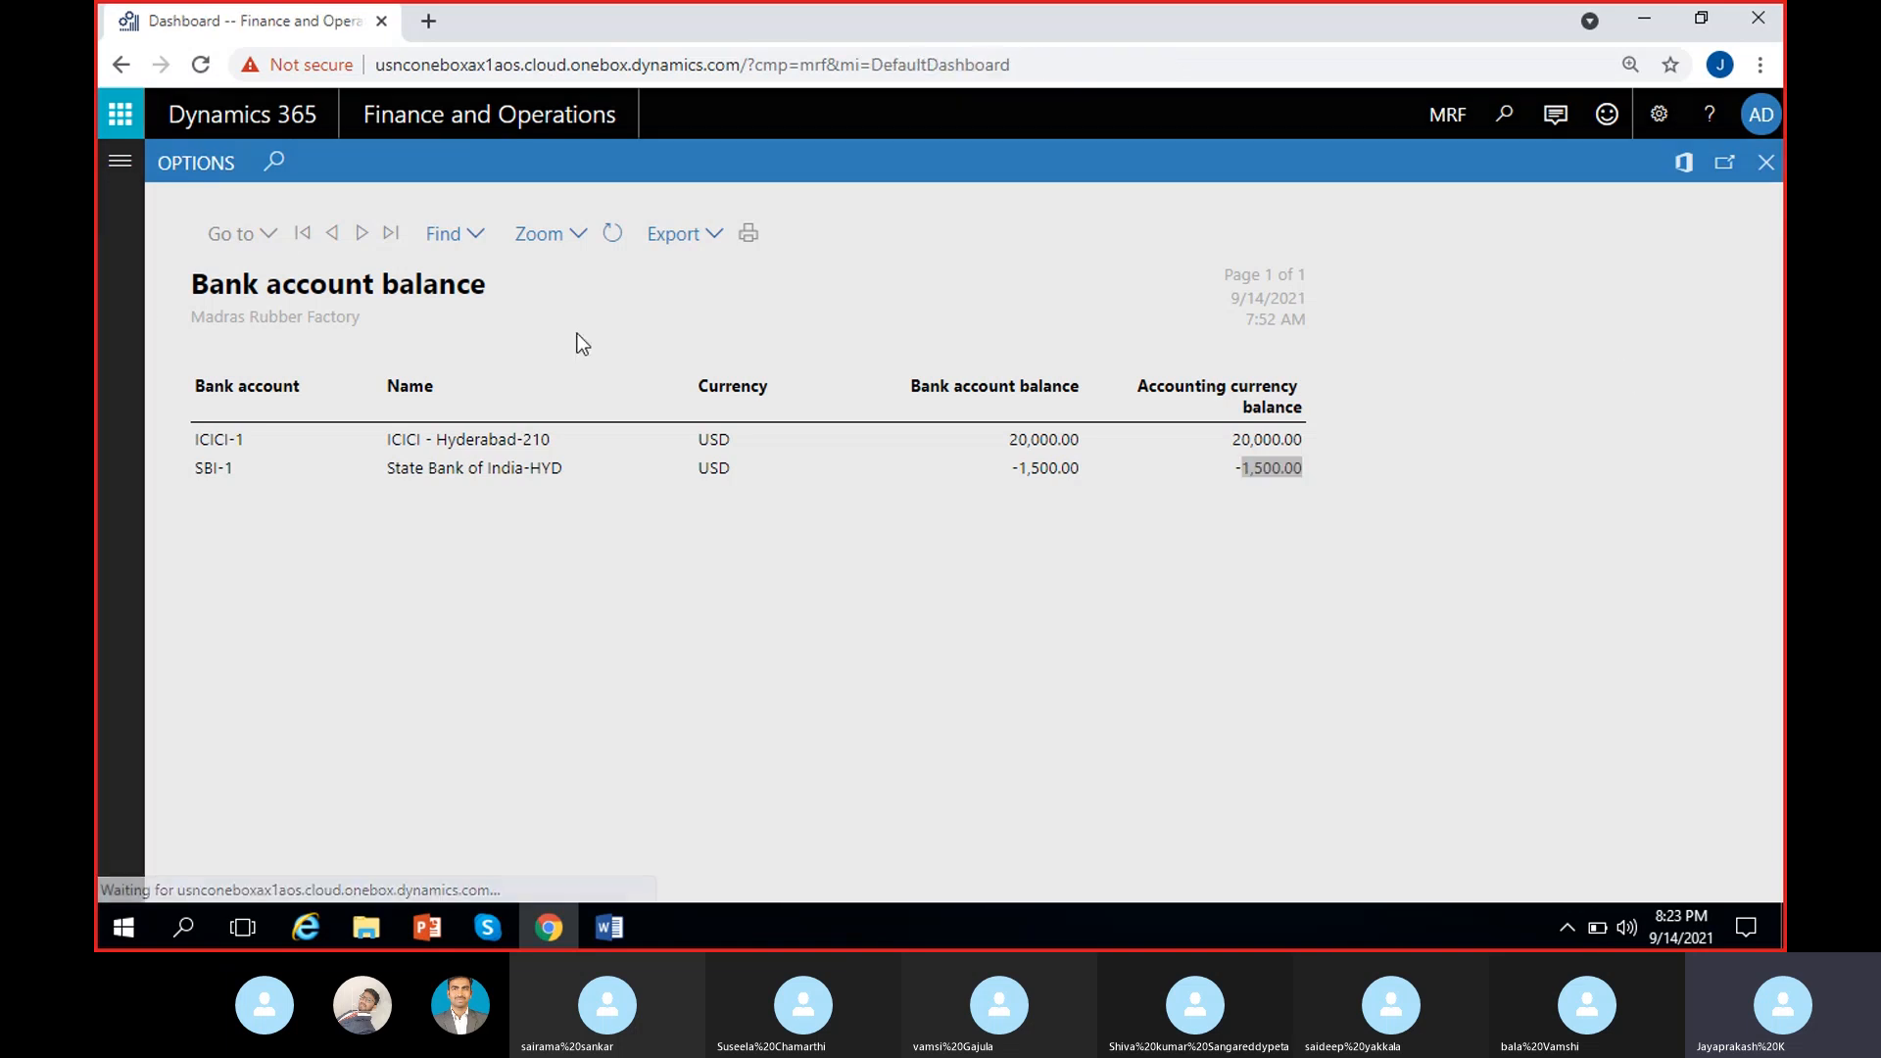
- Run the Bank transactions inquiry with the bank account criteria set to ICICI-1 and no date criteria
click(108, 179)
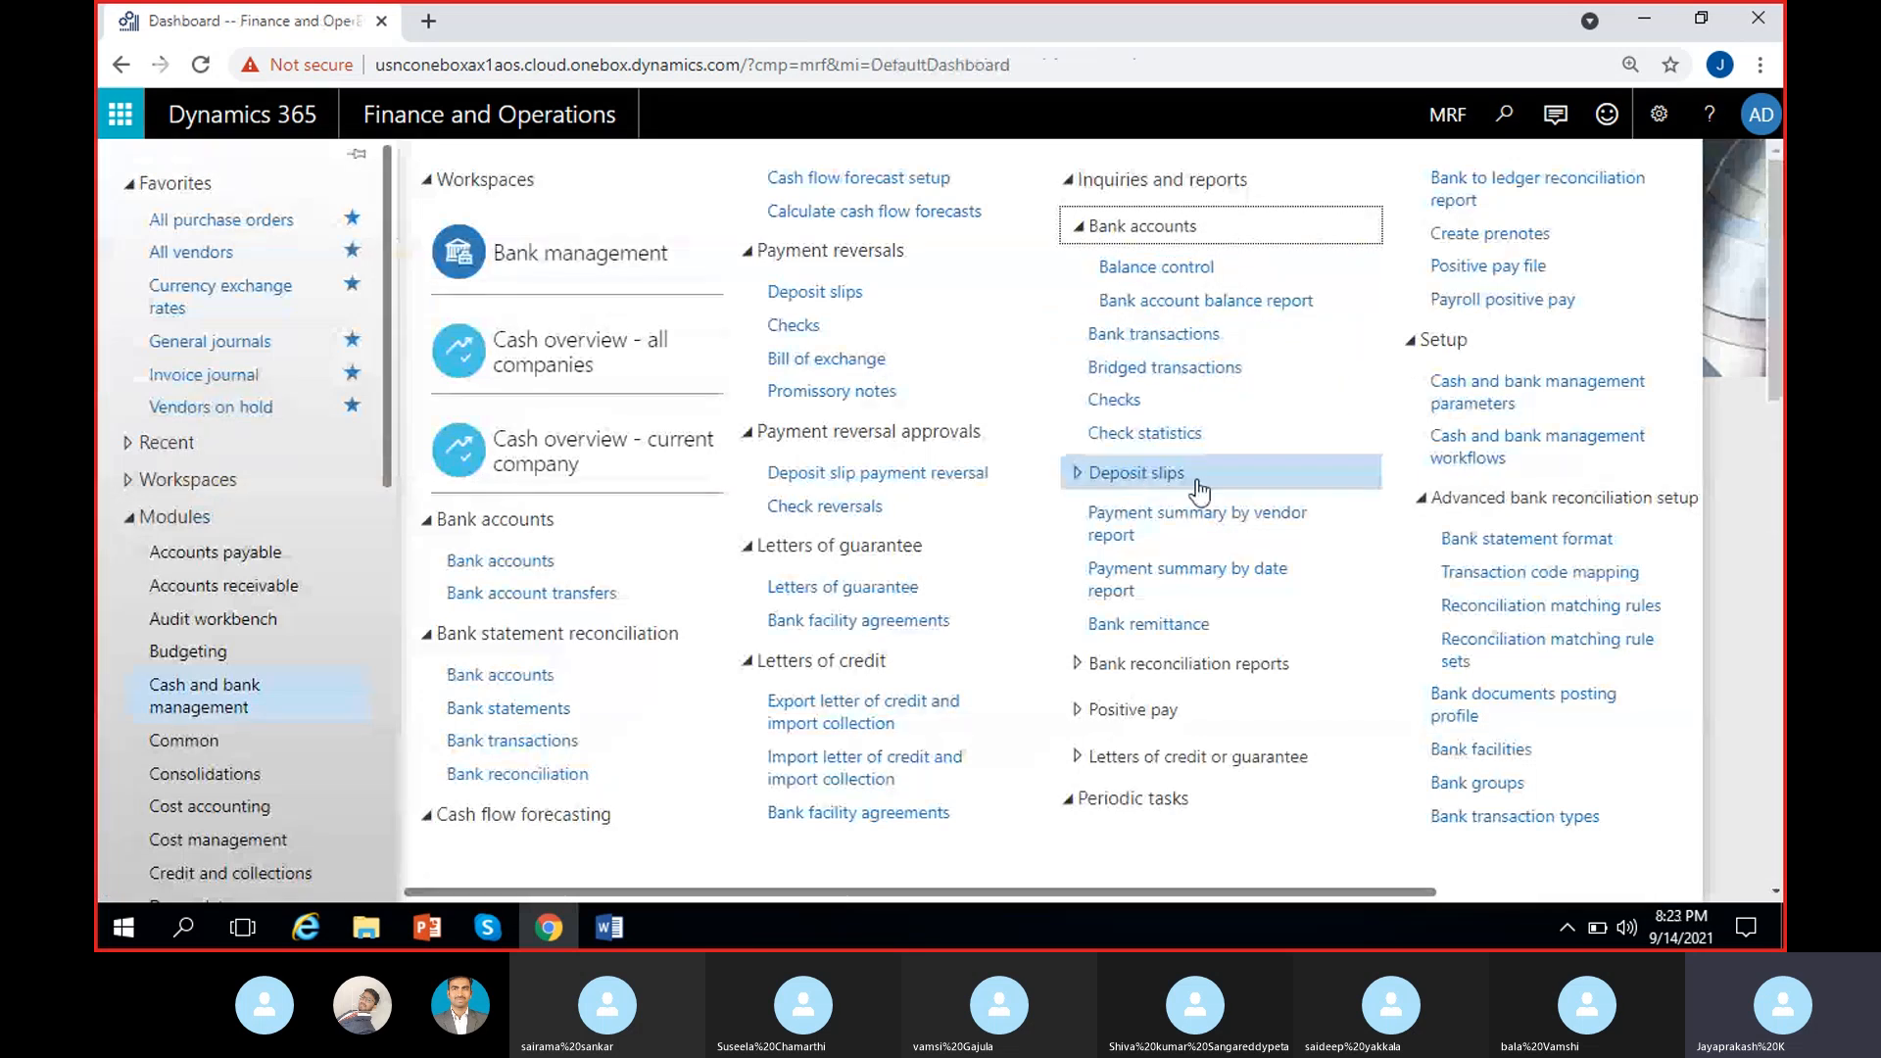
click(1157, 338)
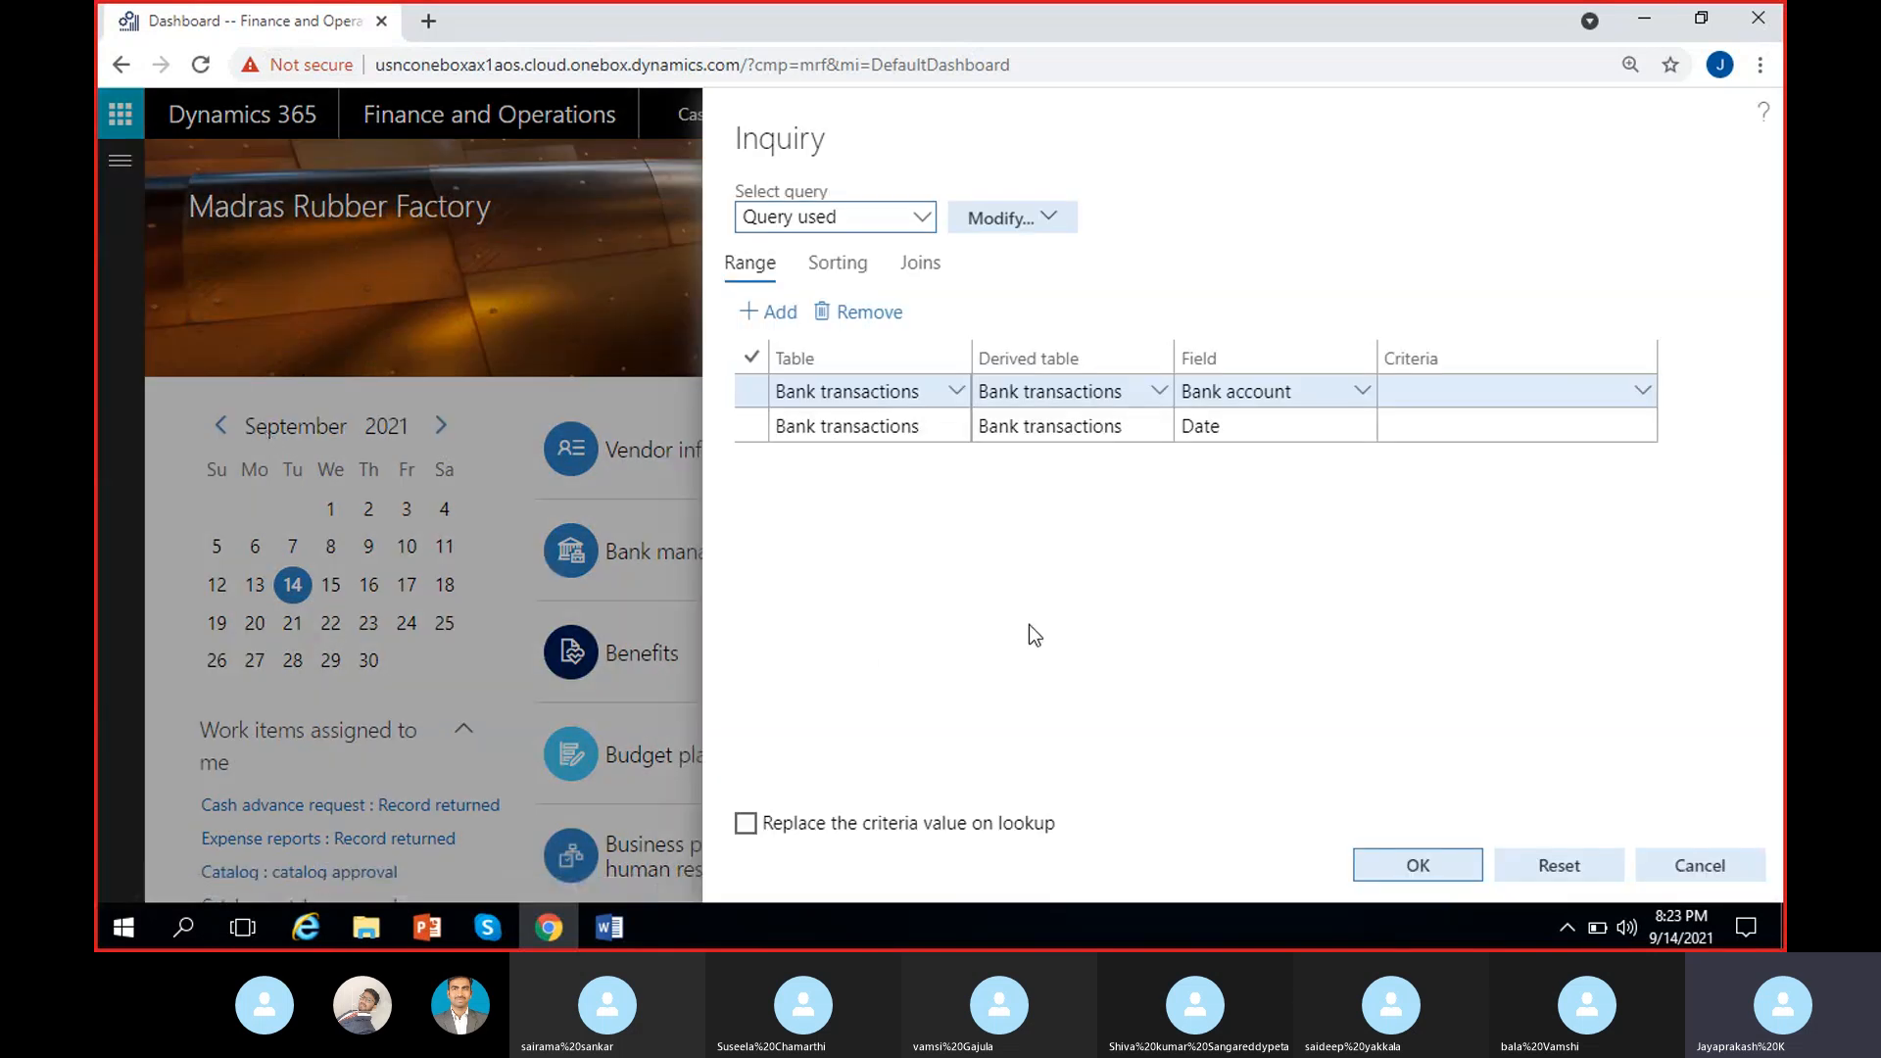
click(1647, 396)
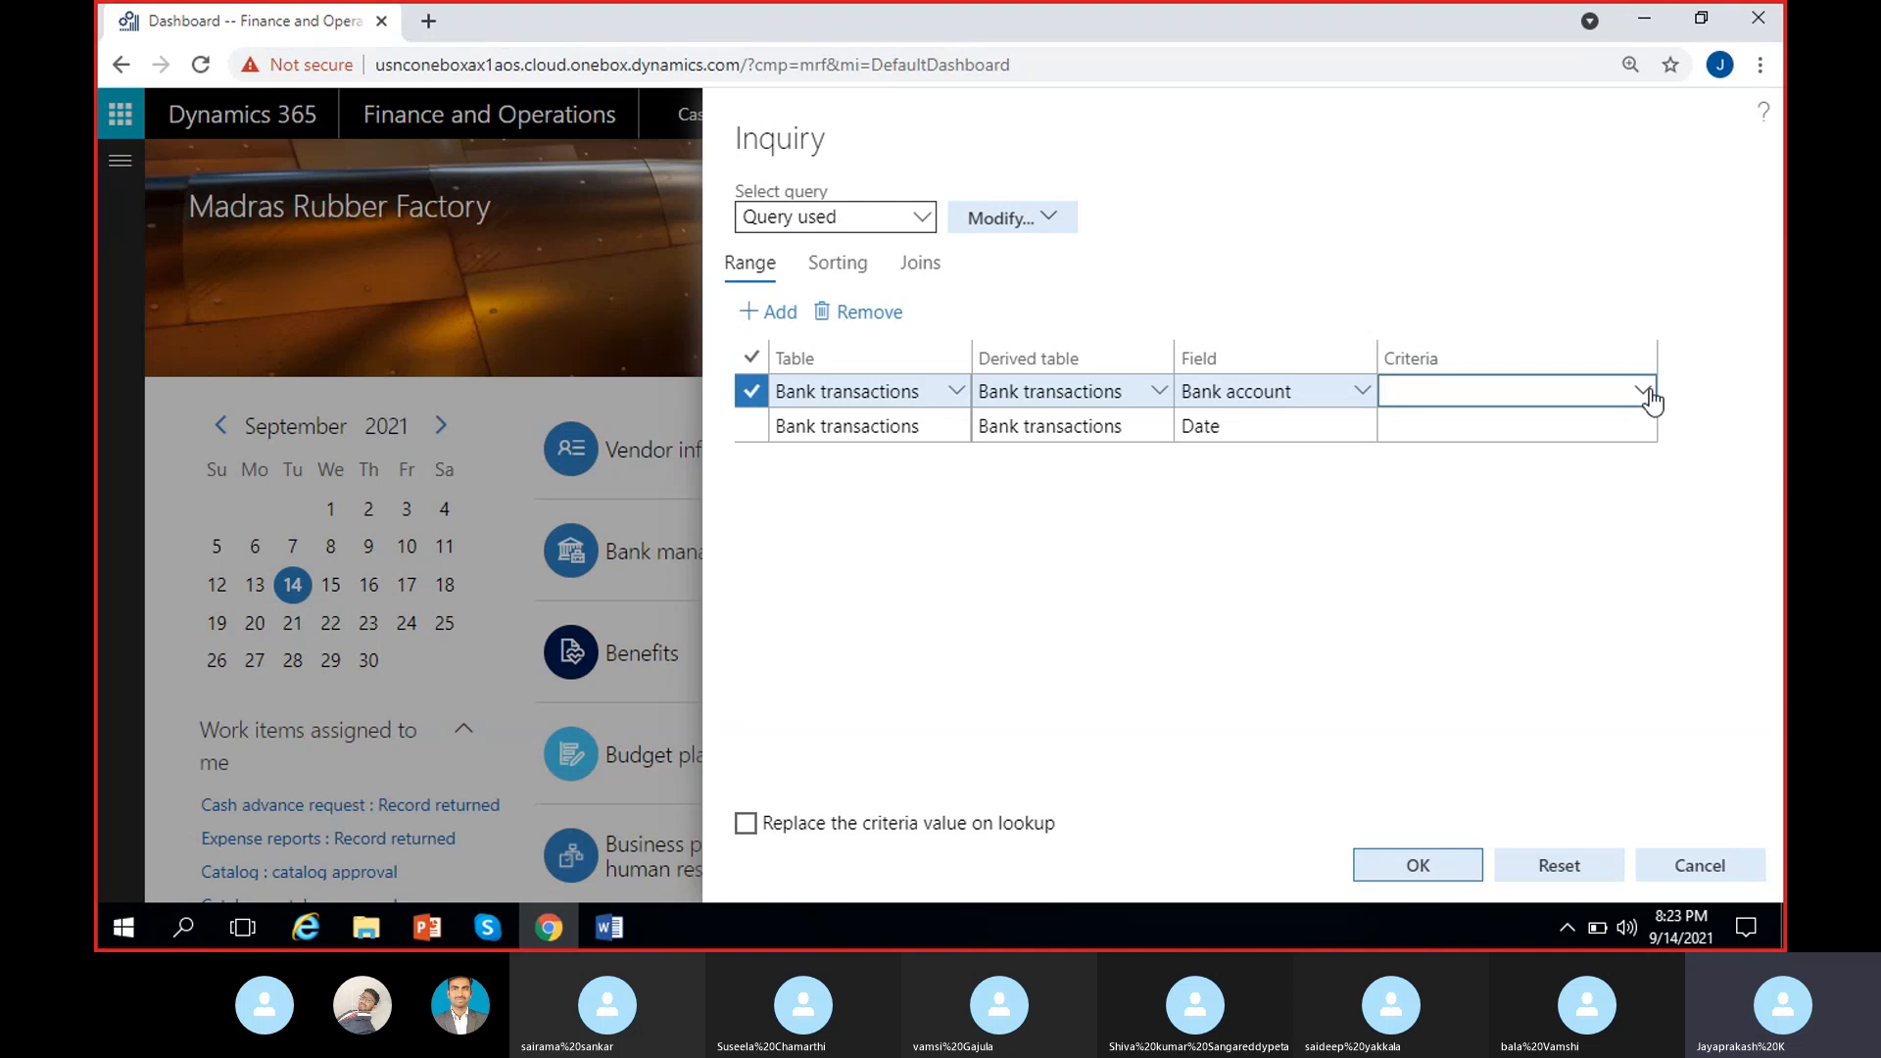
click(1648, 392)
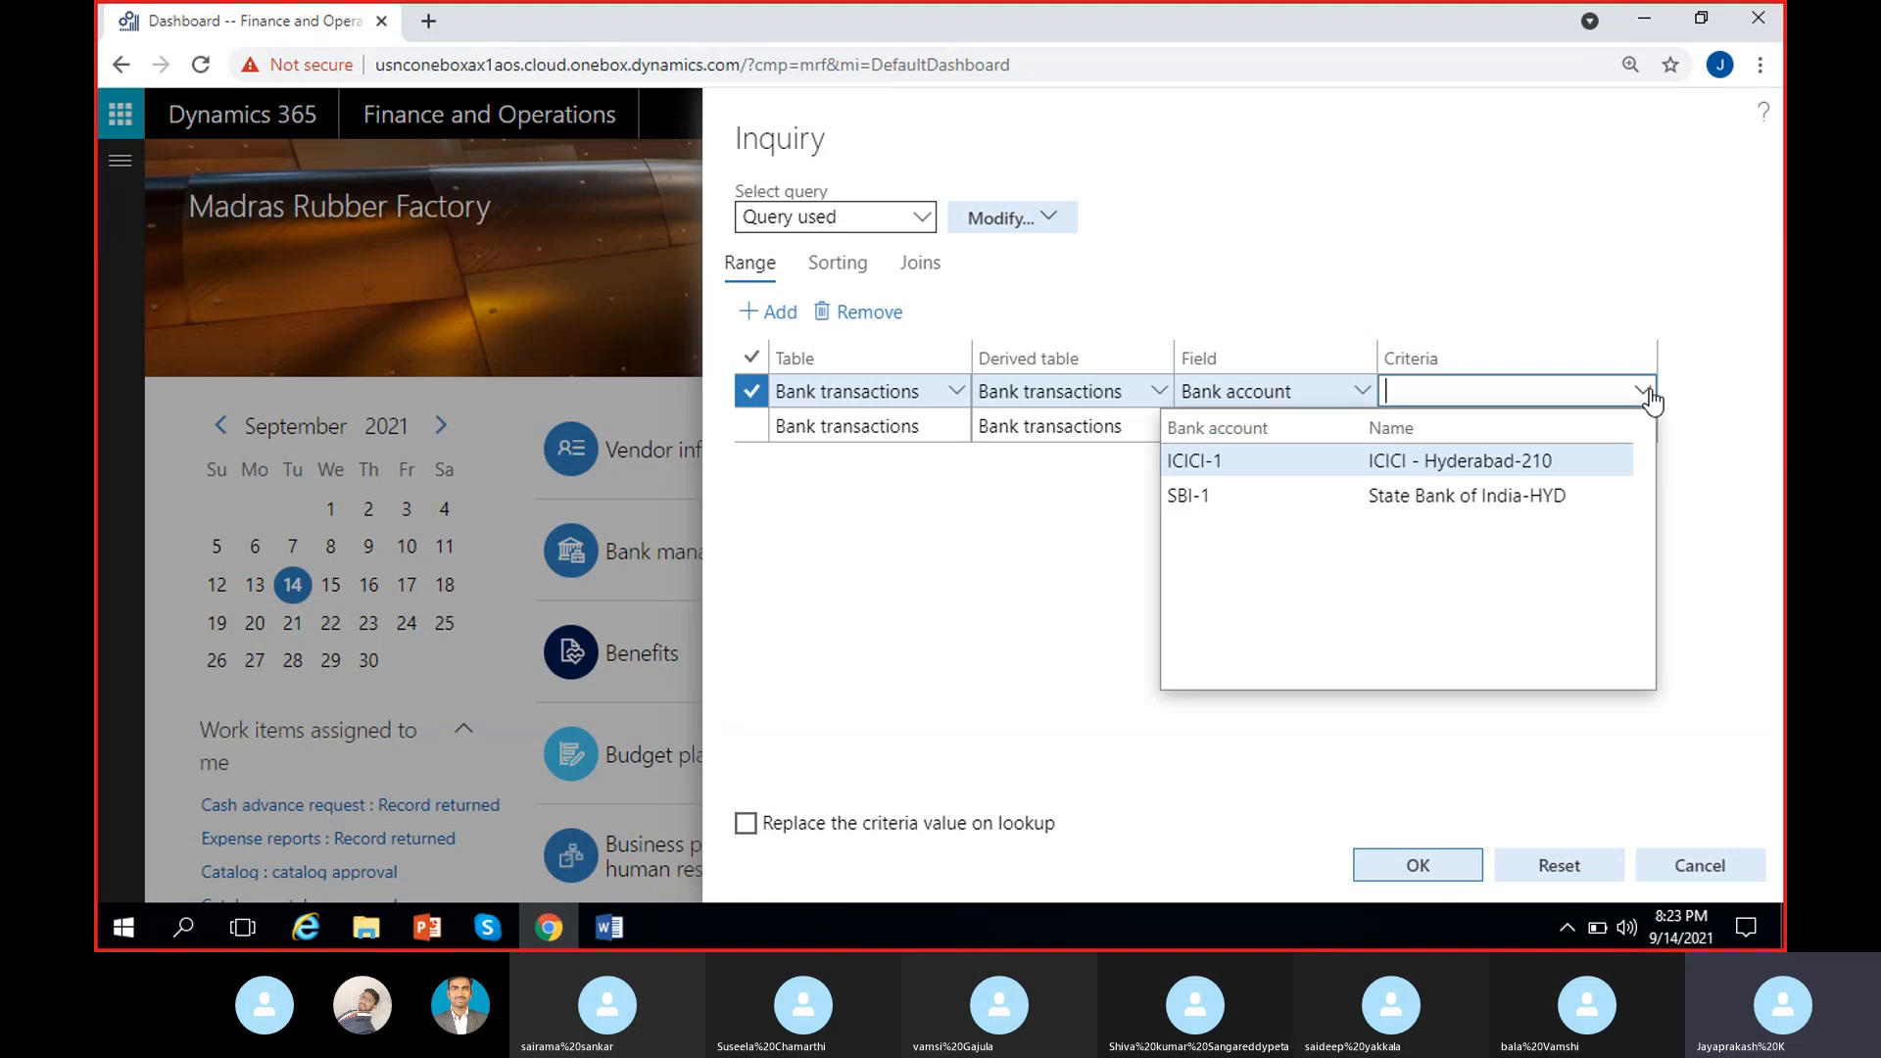
click(1279, 461)
click(1460, 419)
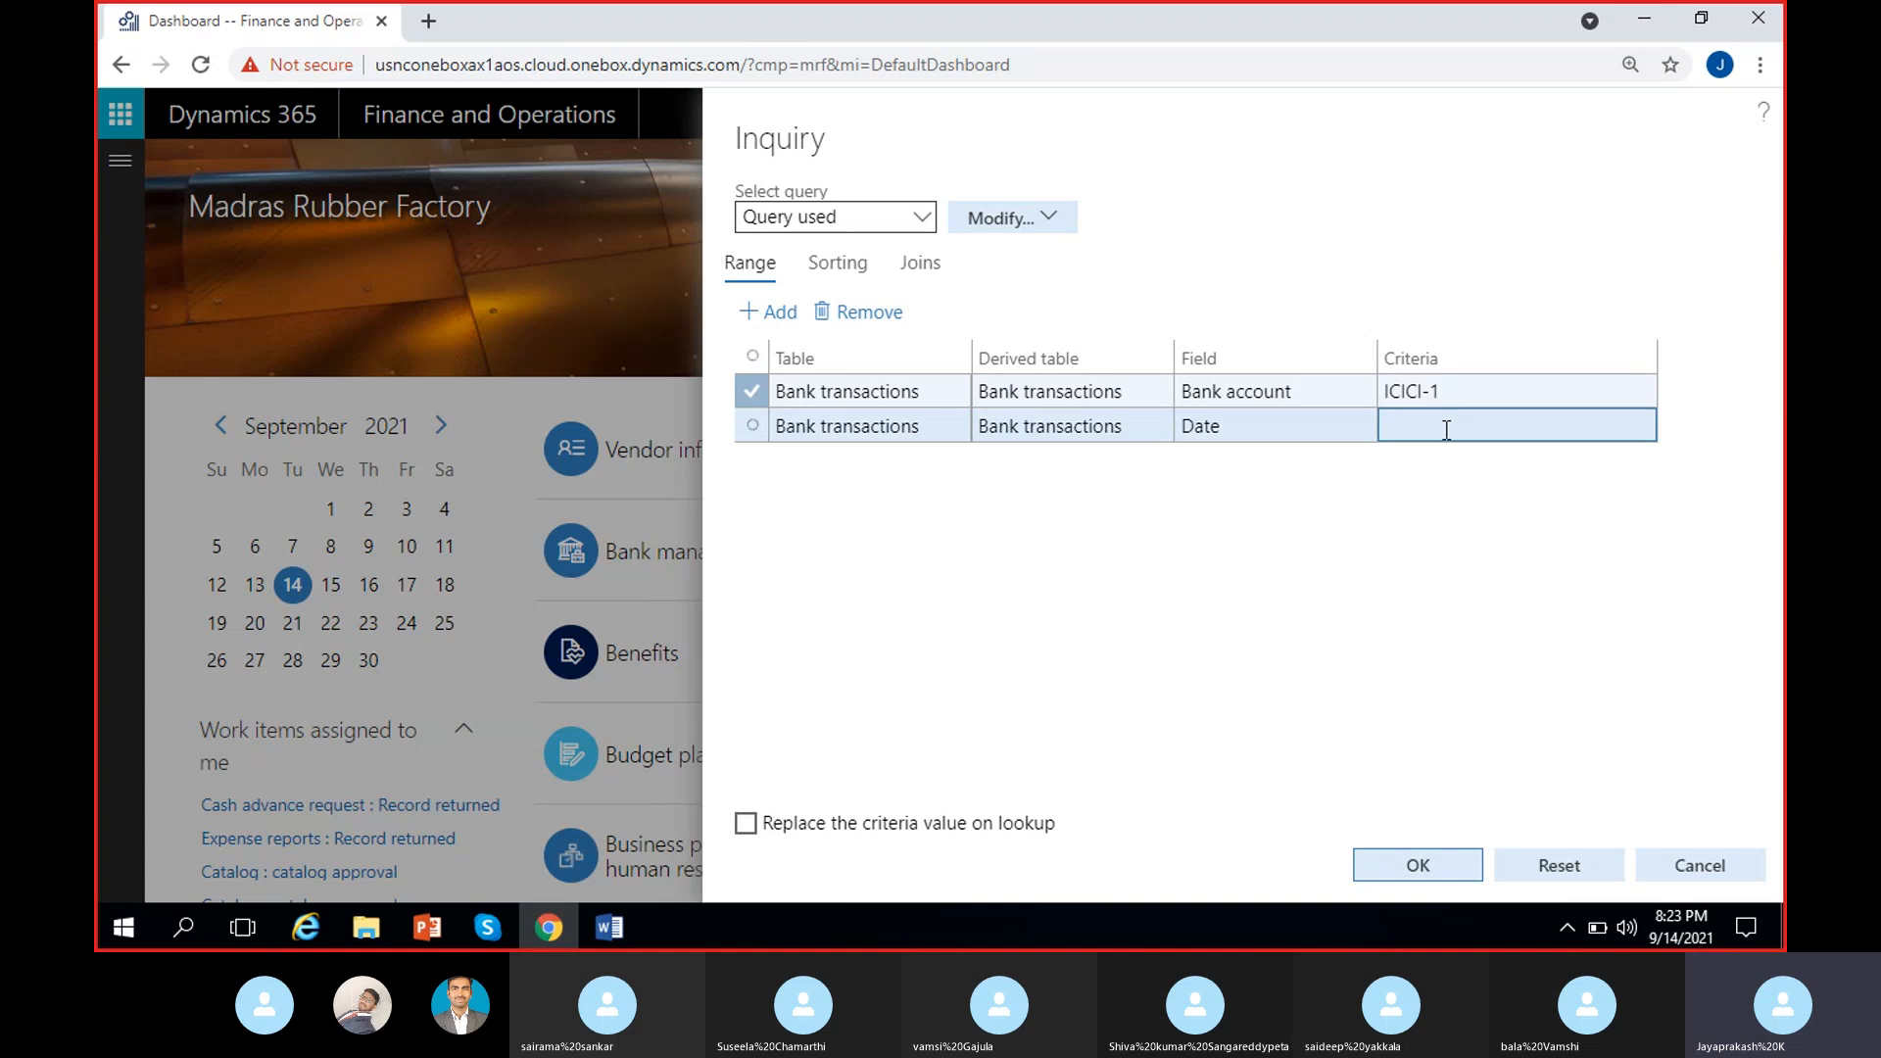
click(1446, 430)
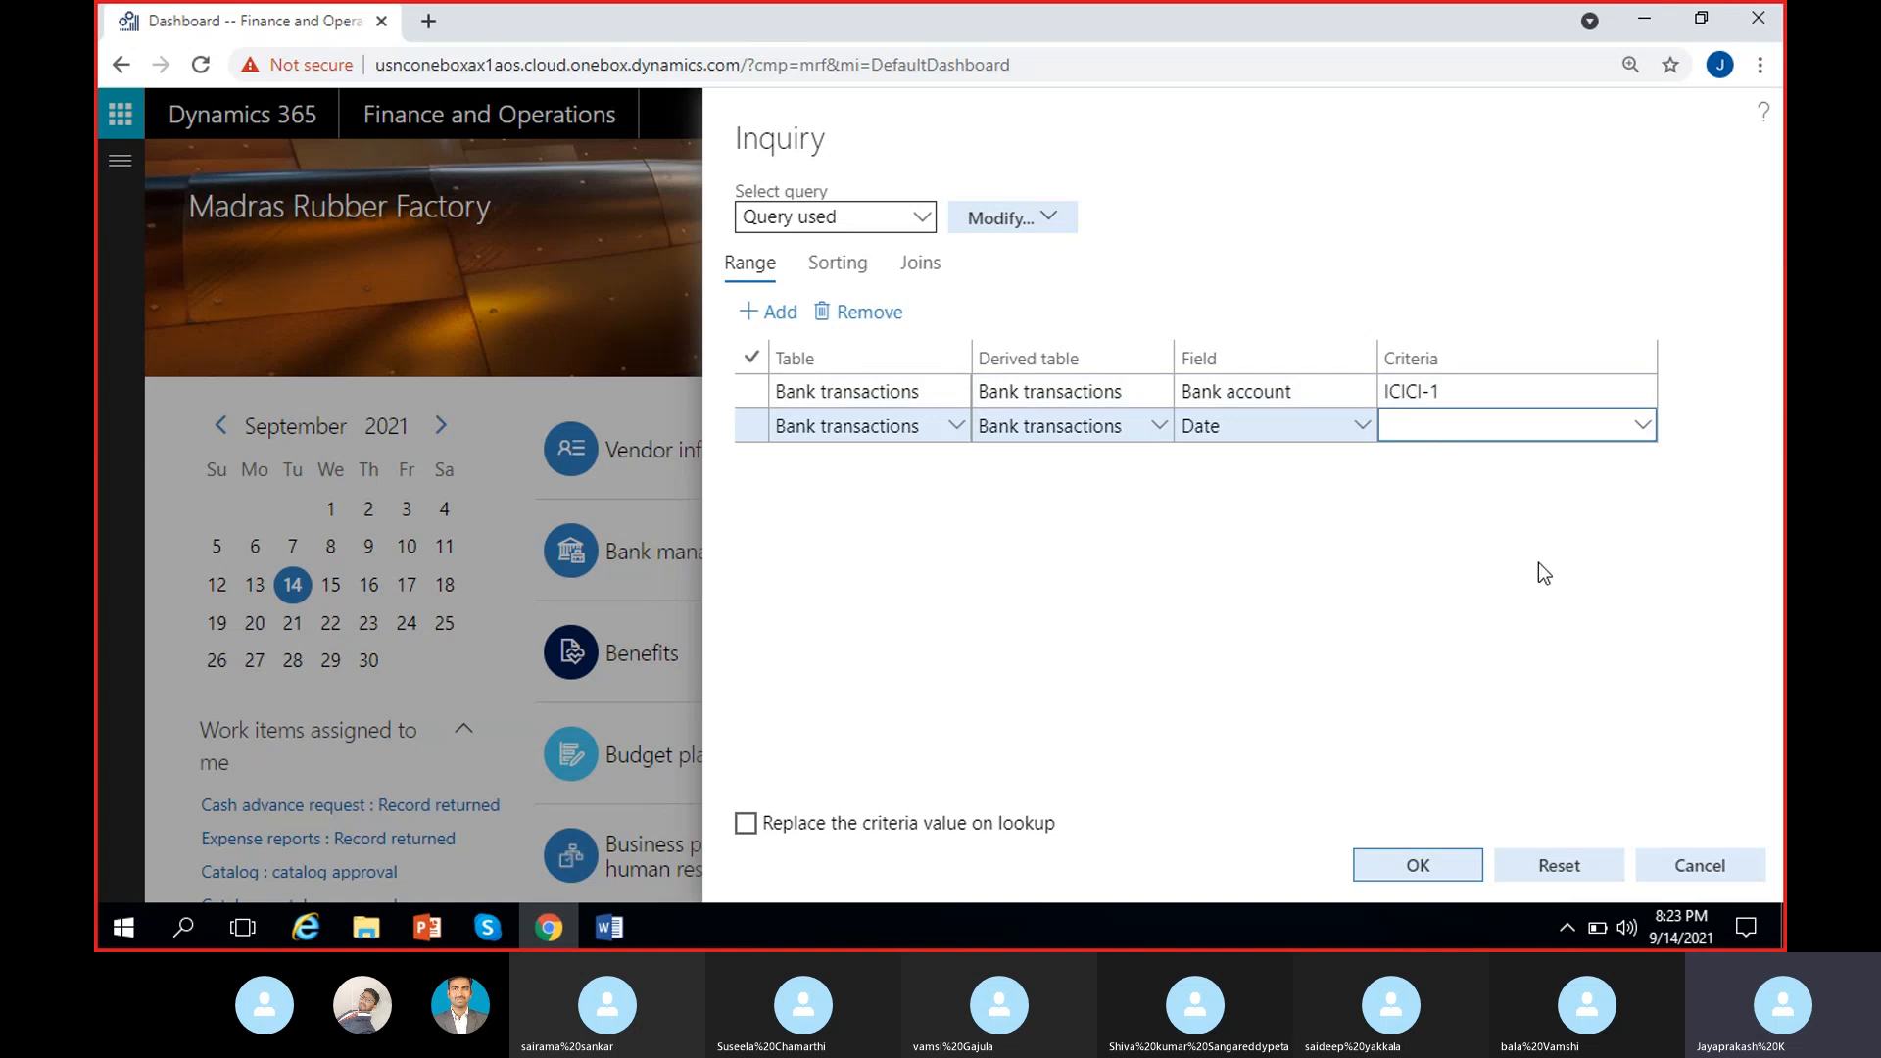
click(1426, 866)
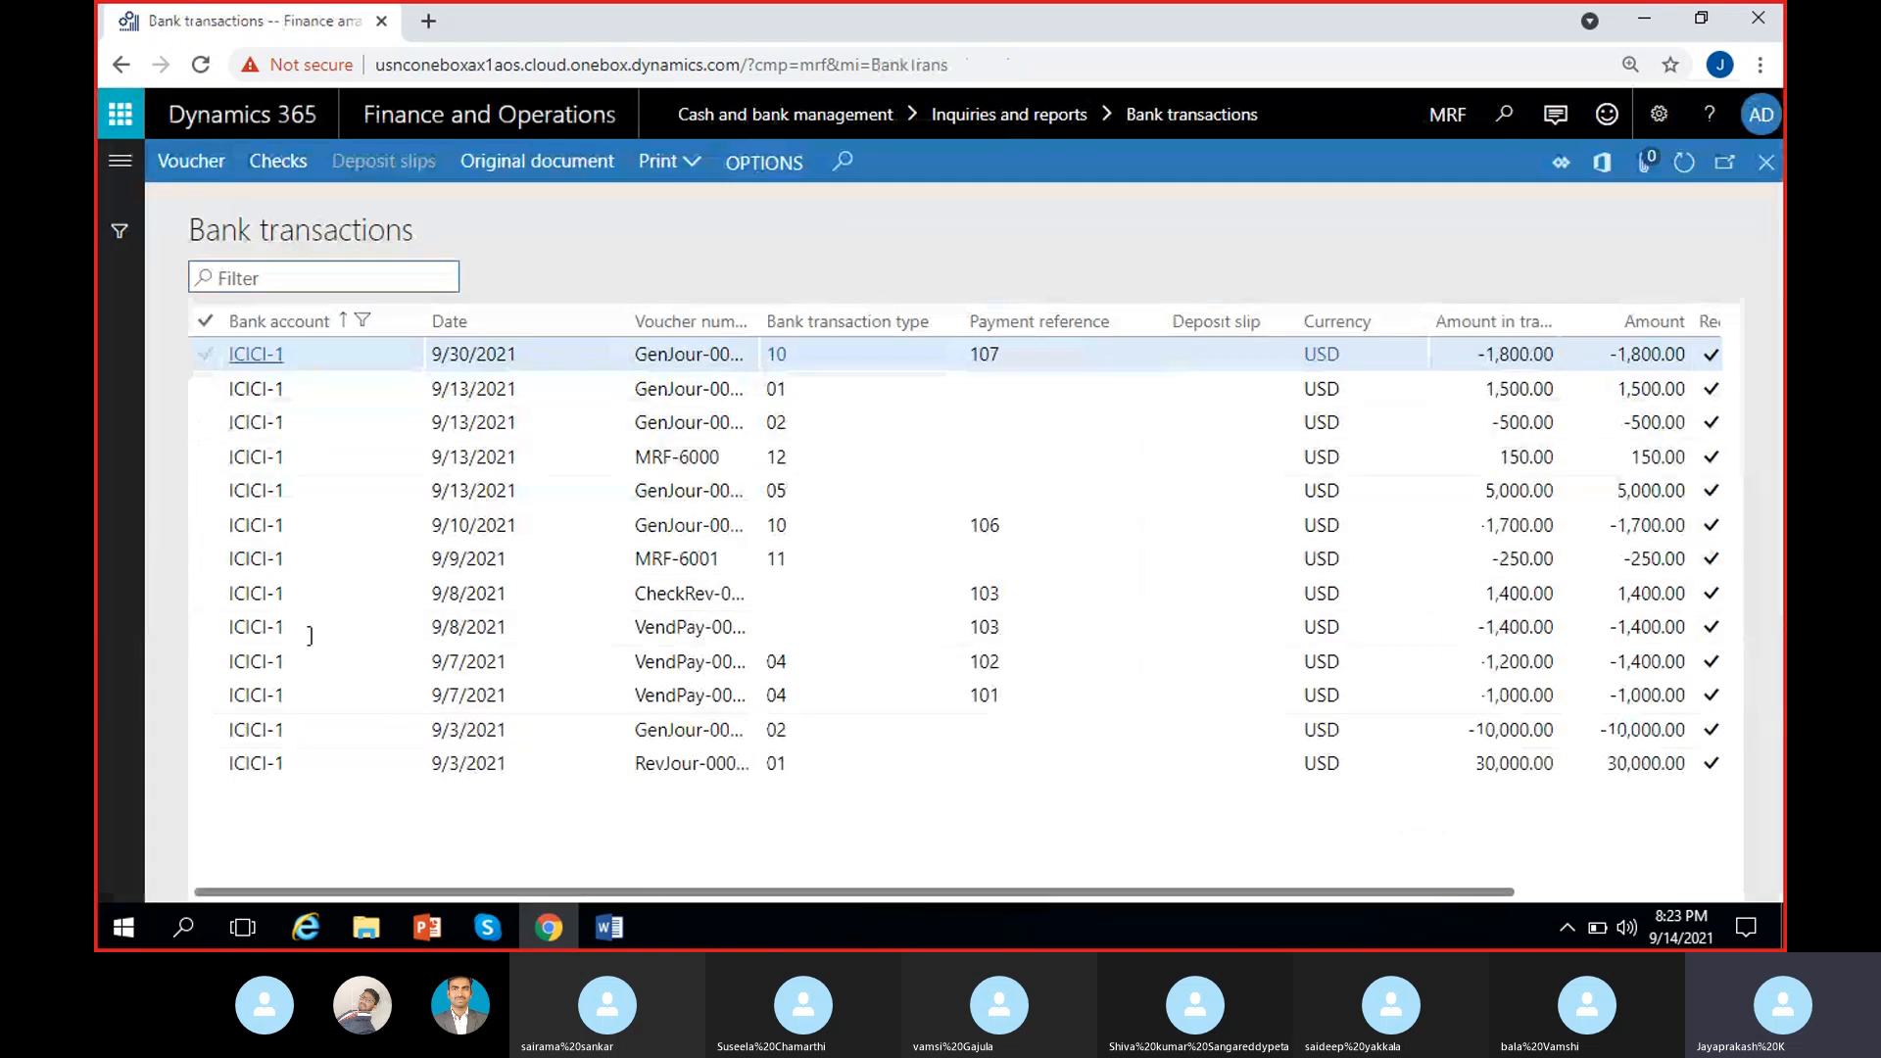
- Review the listed ICICI-1 bank transactions and close the inquiry
double_click(269, 233)
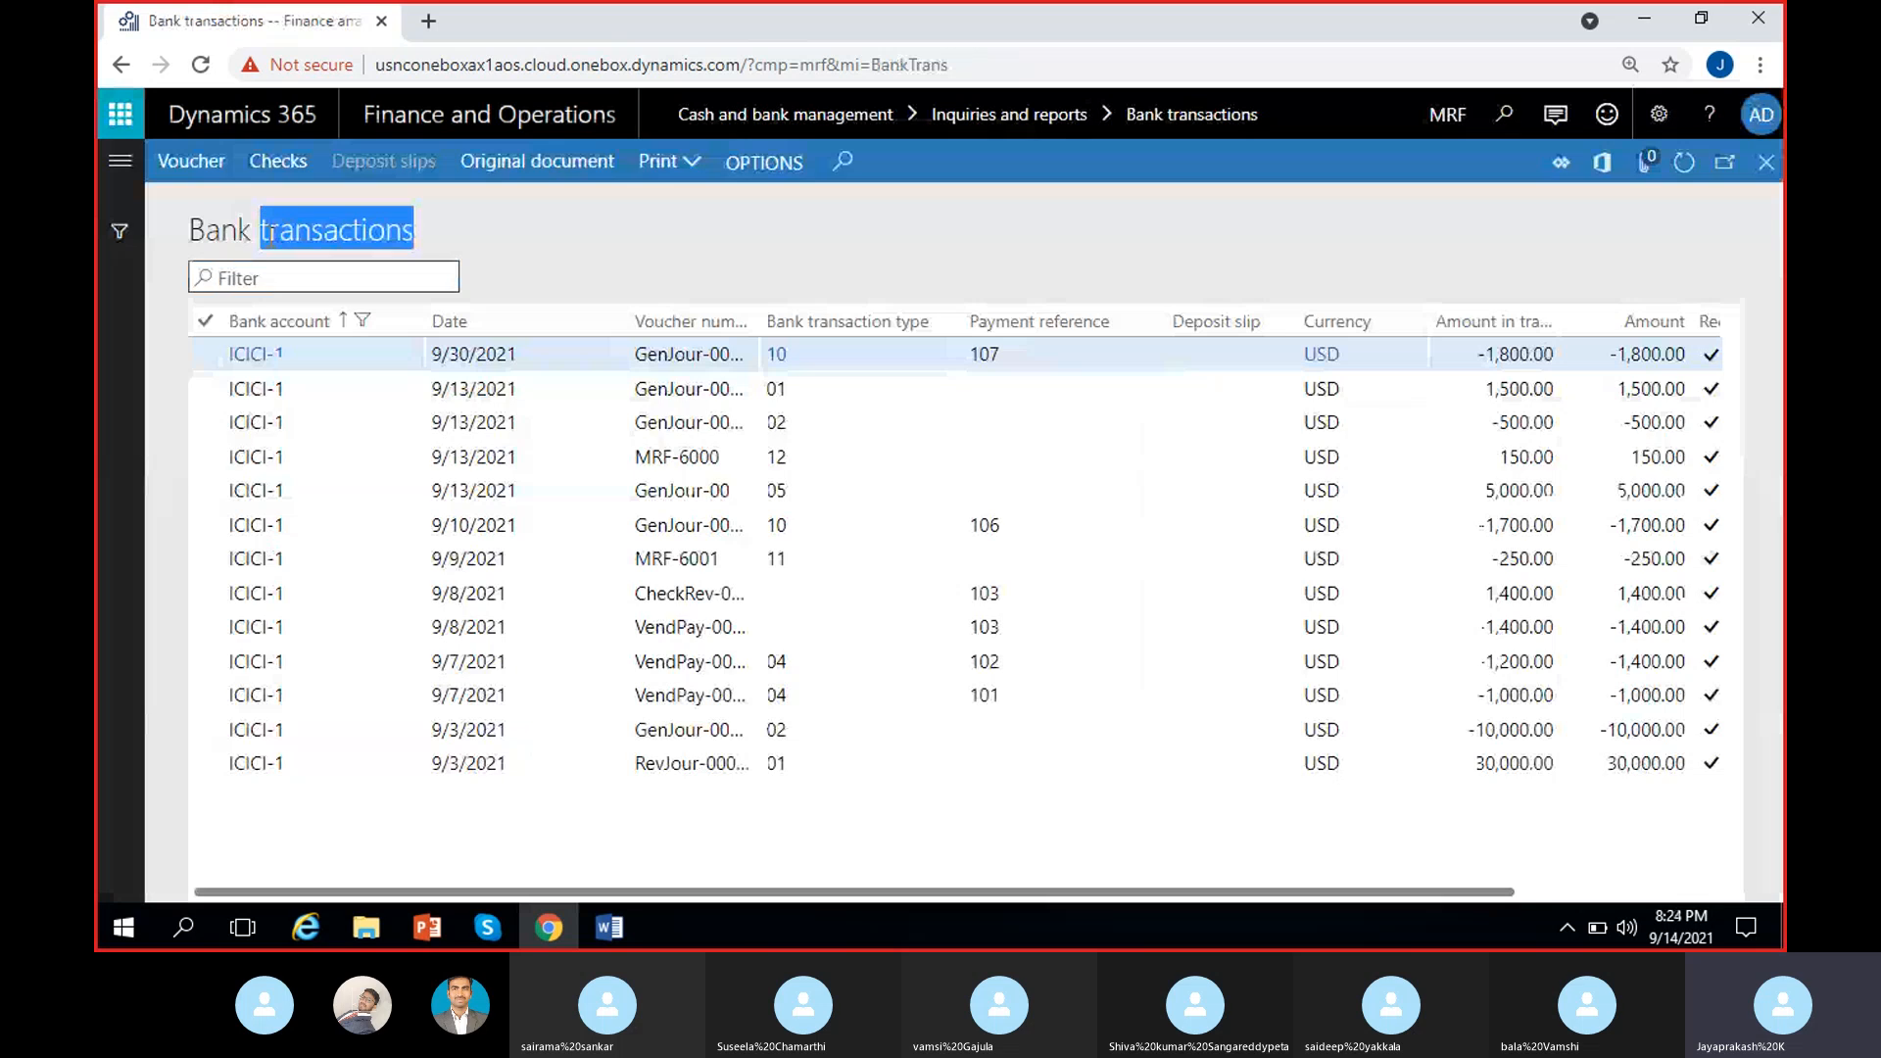
click(508, 268)
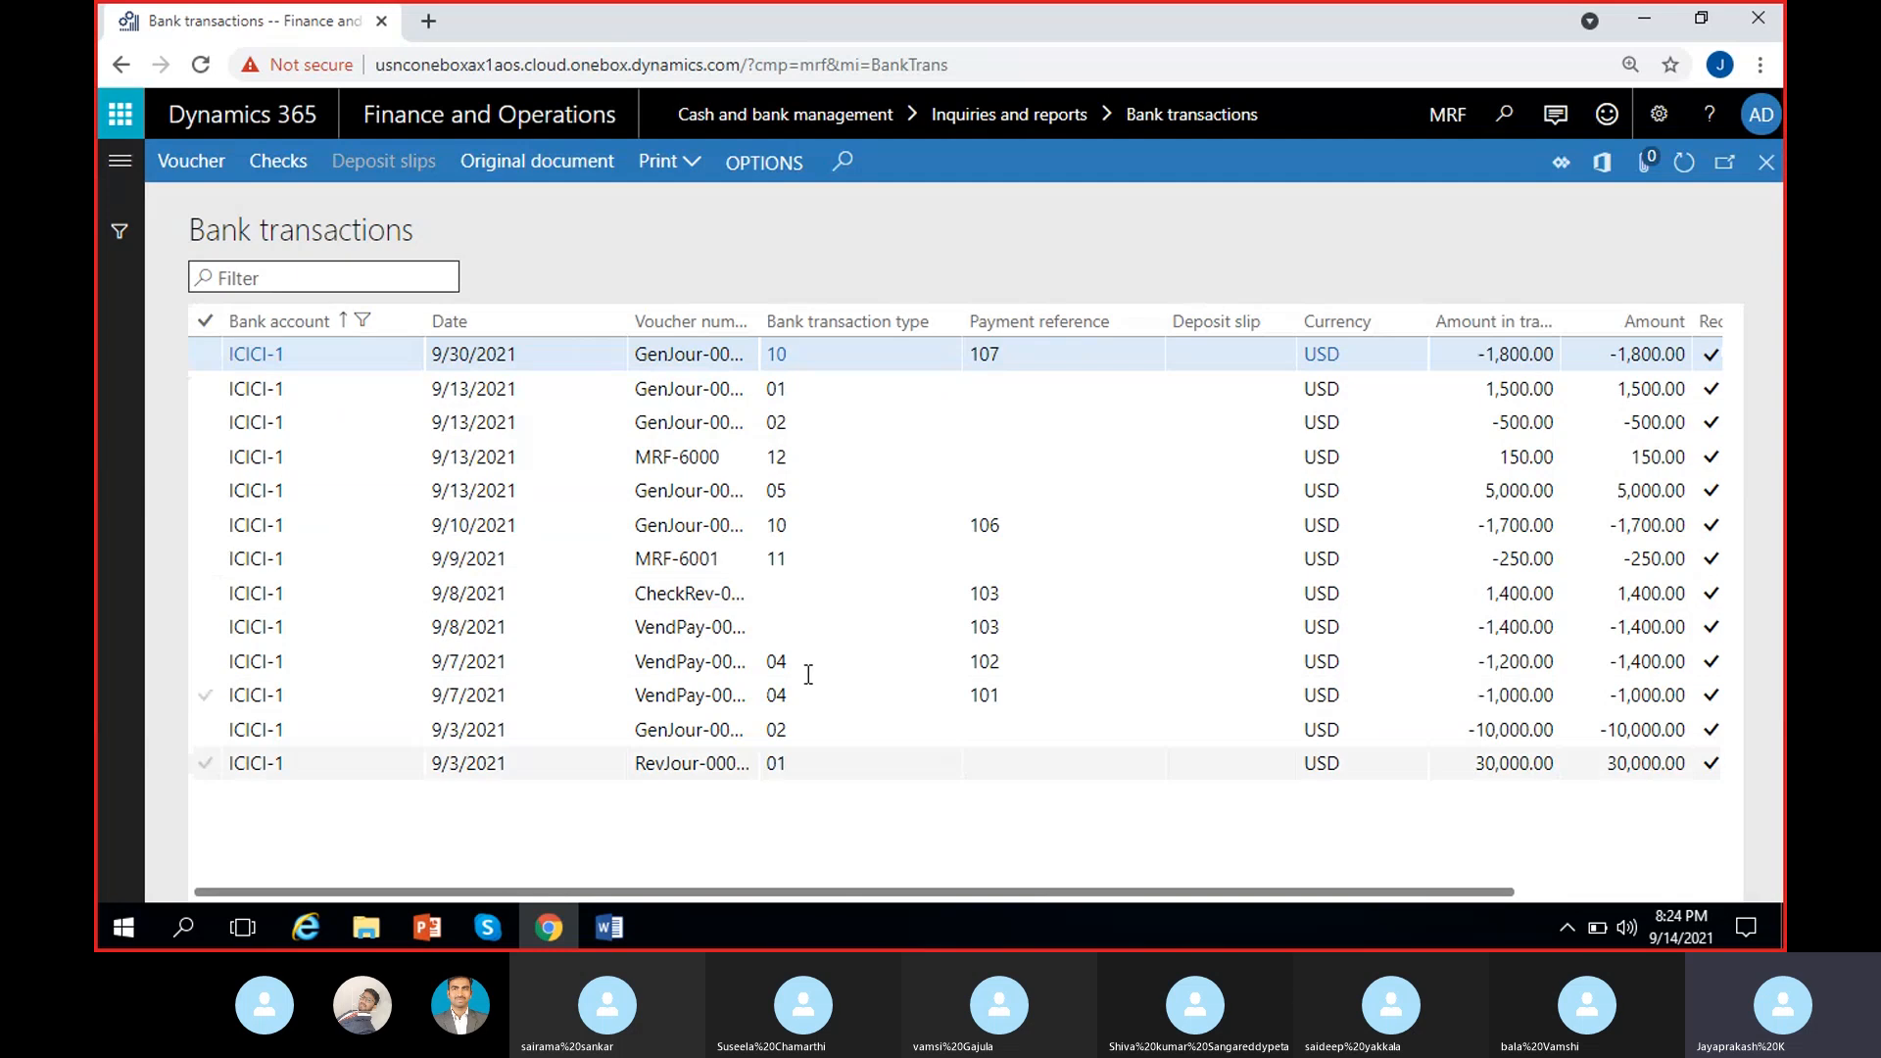
click(1766, 164)
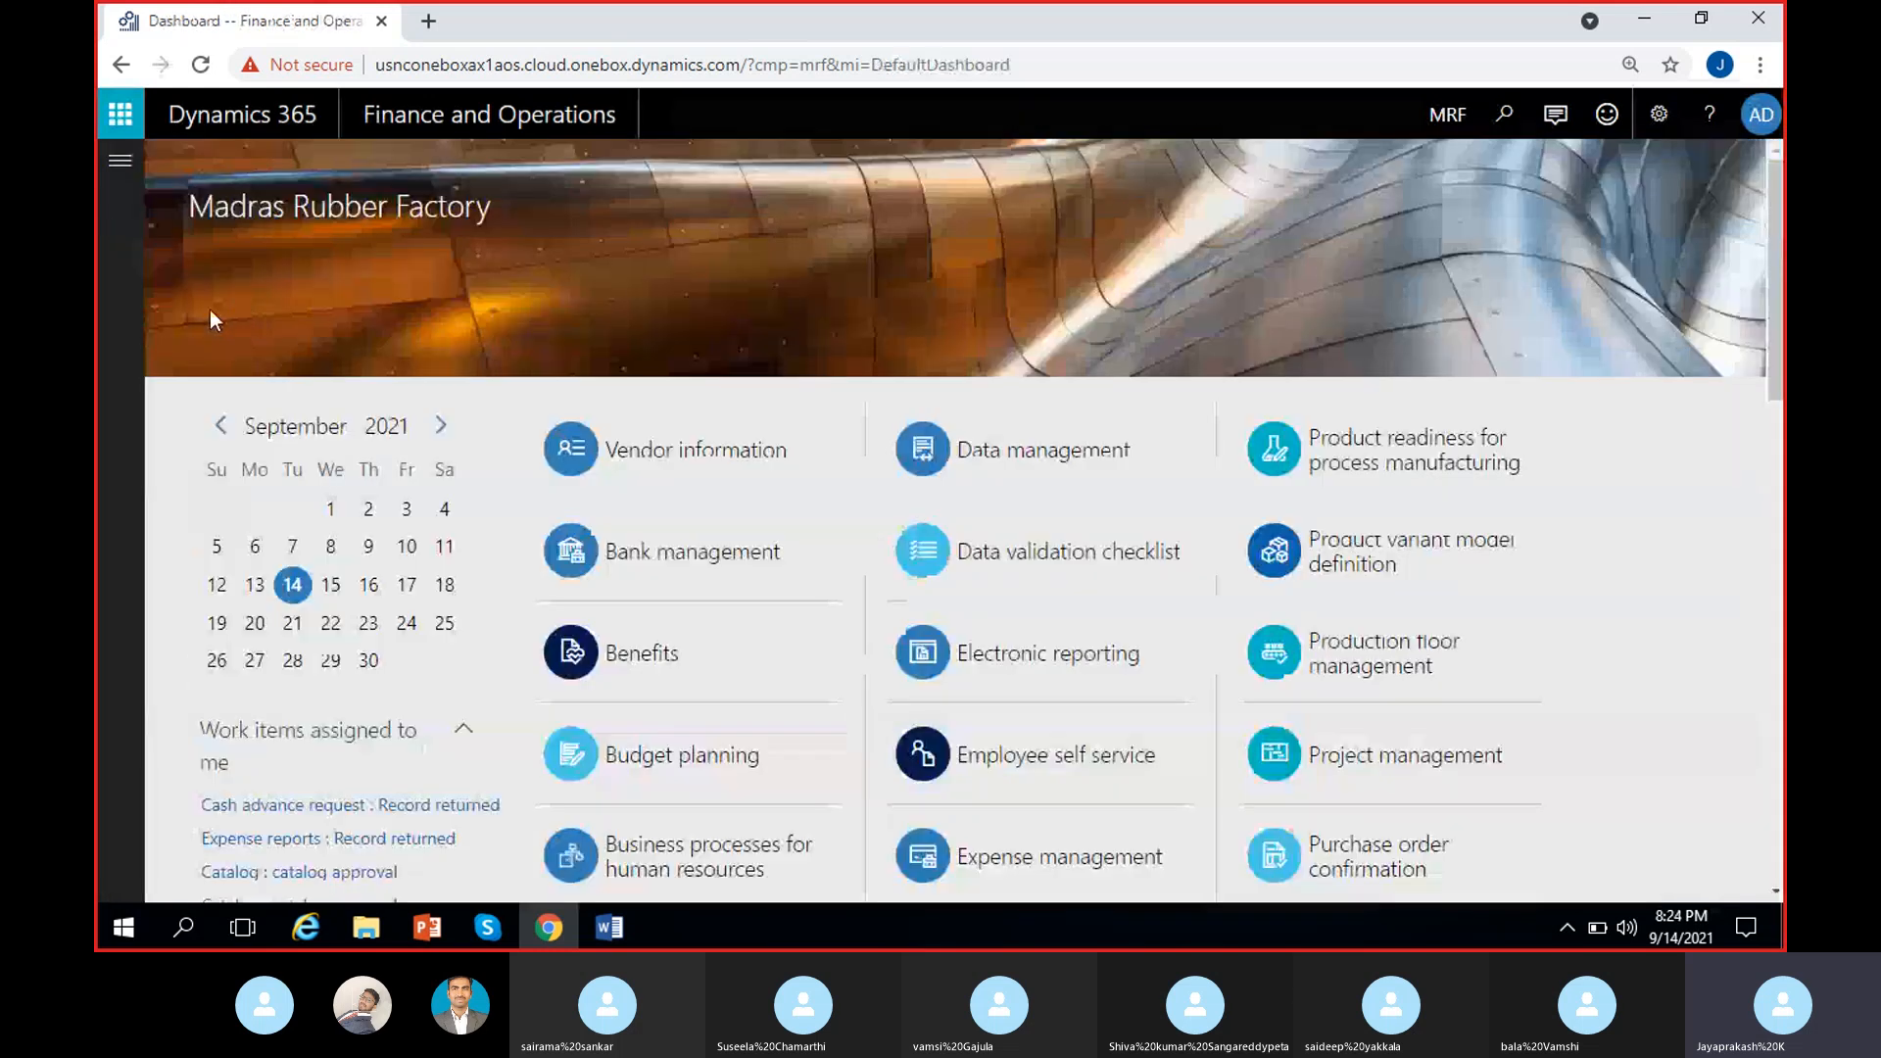
- Open the Checks inquiry, review the status of the checks for both bank accounts, and close it
click(119, 160)
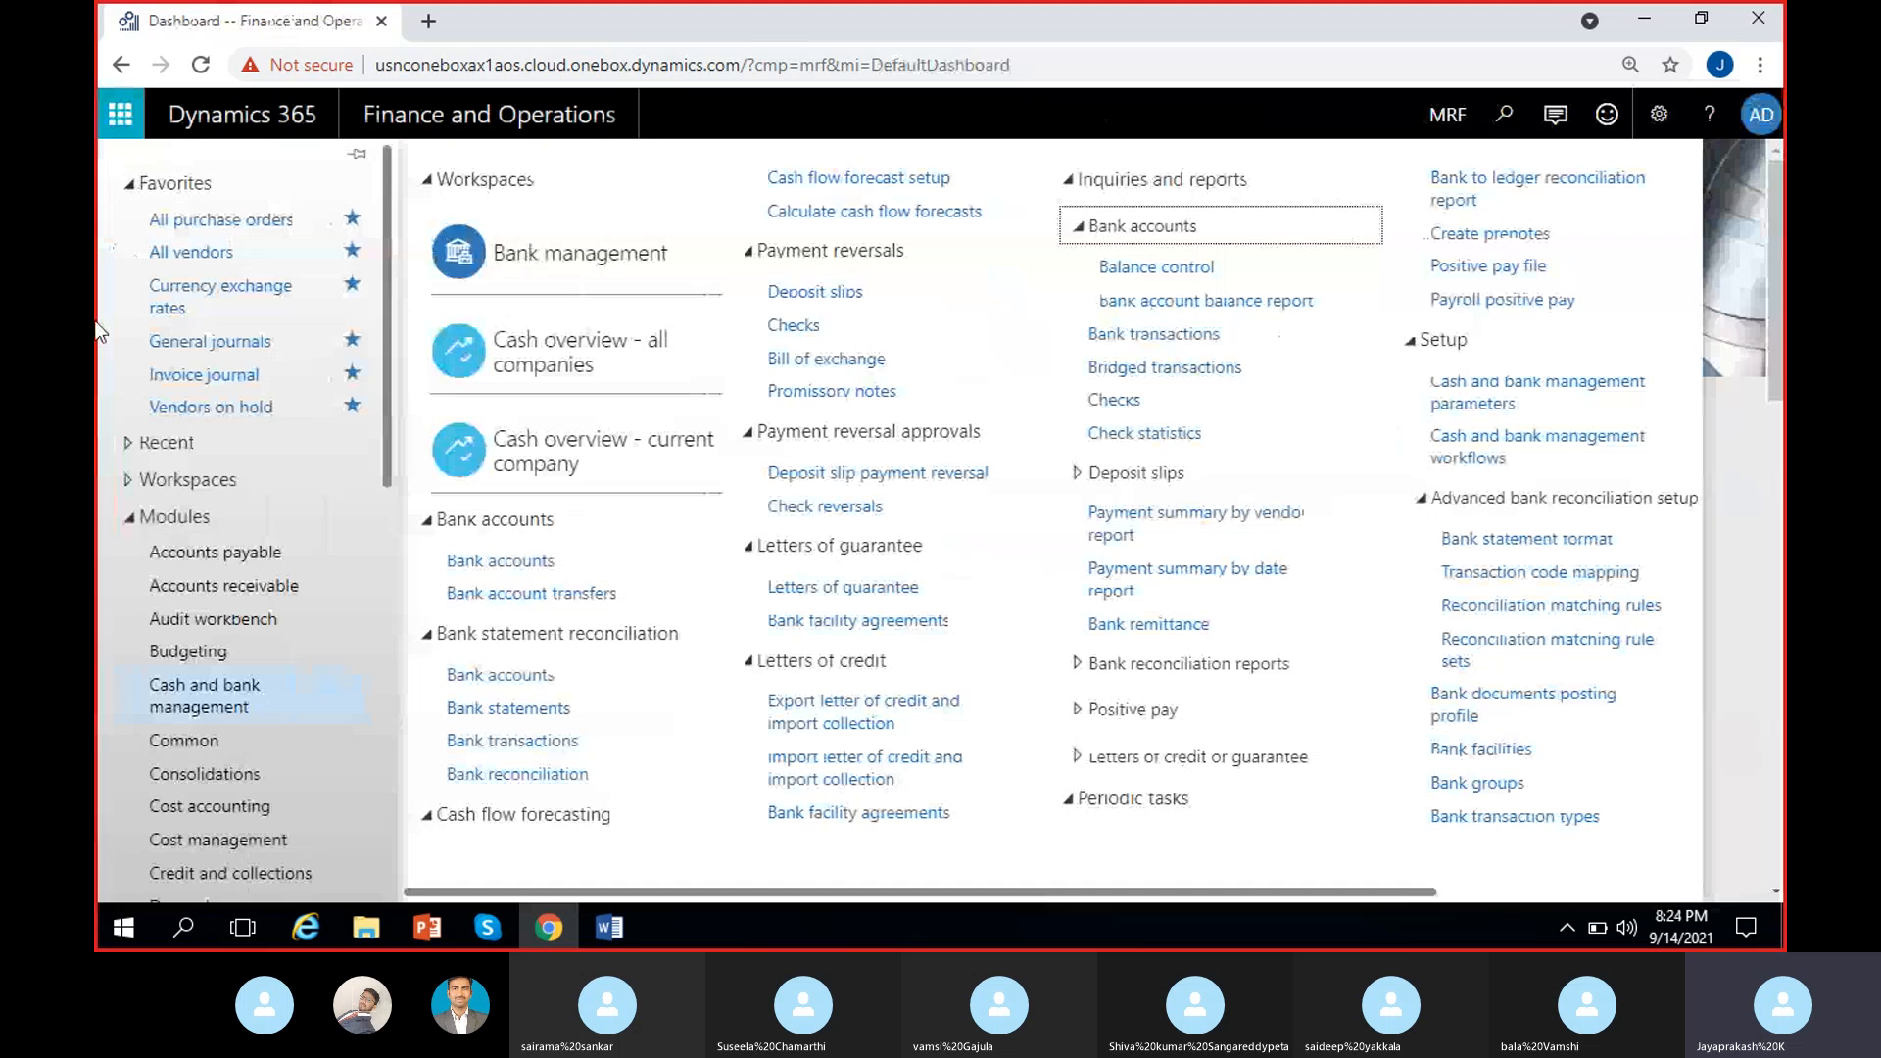
click(1115, 399)
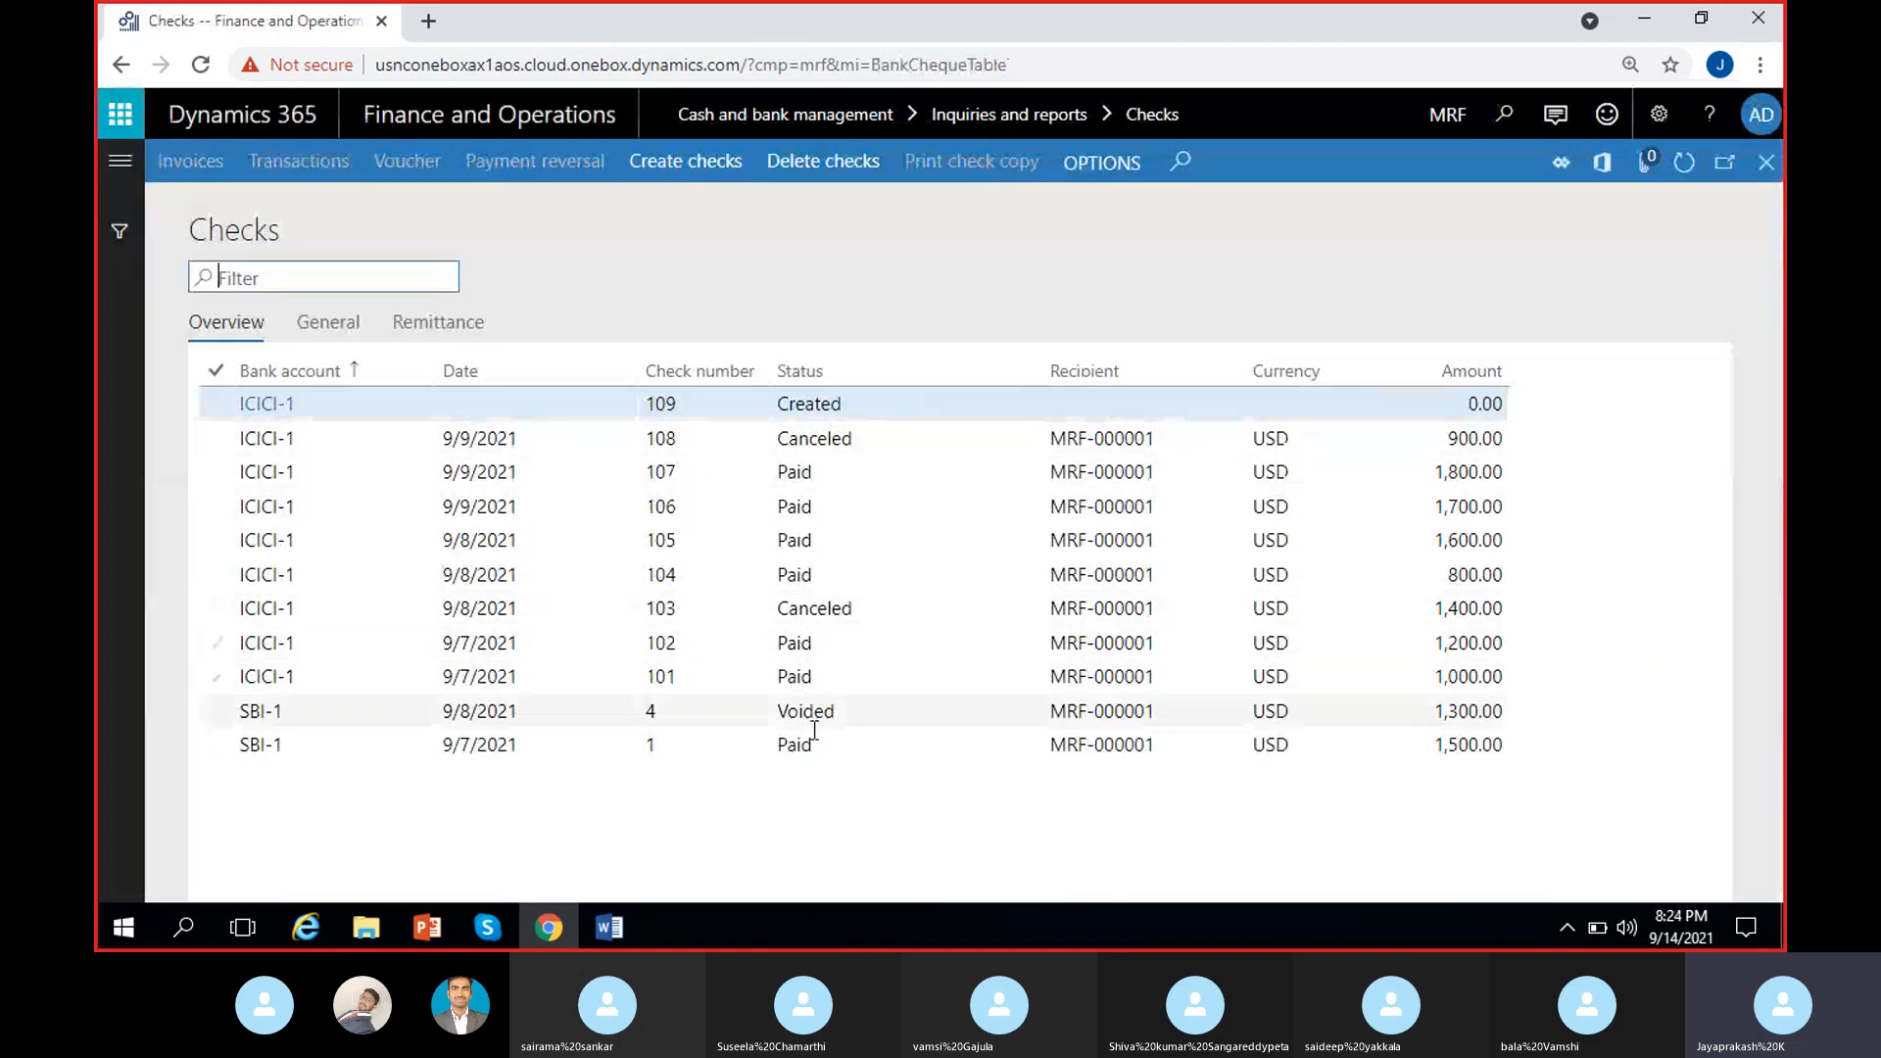
click(838, 401)
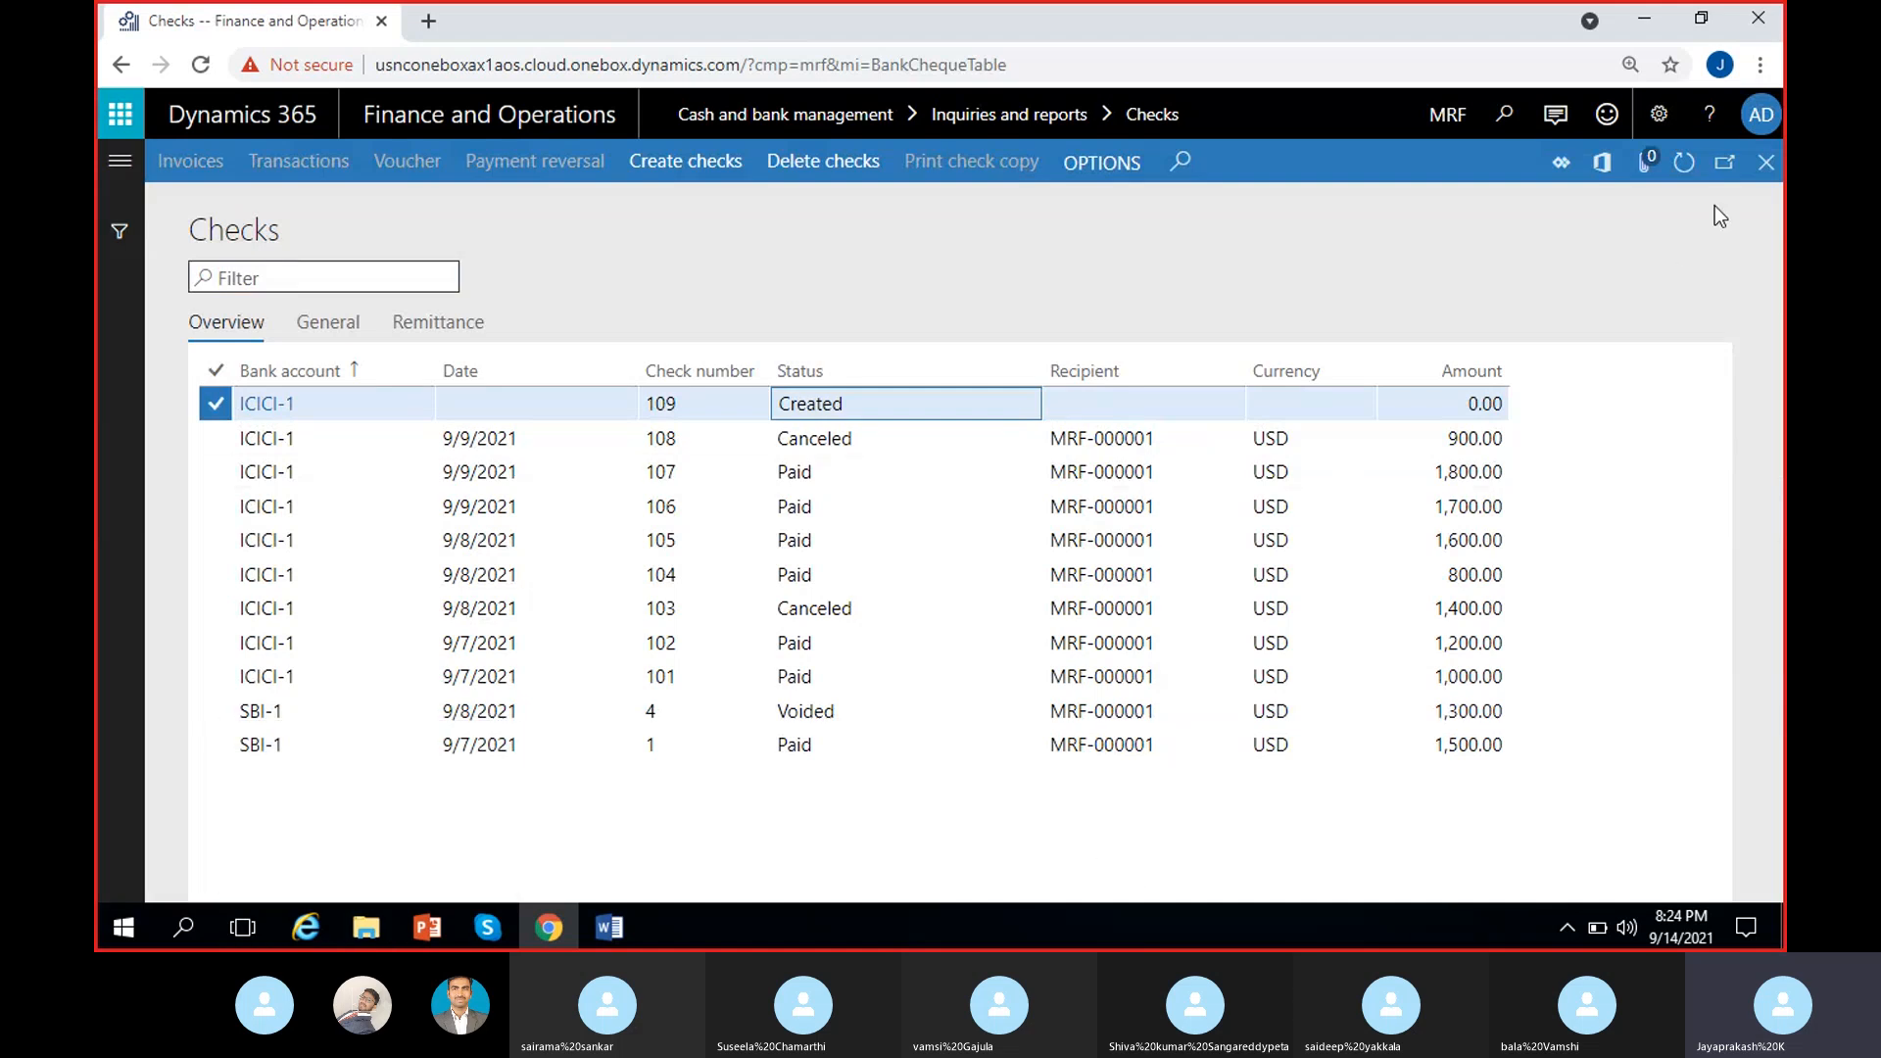
click(1766, 162)
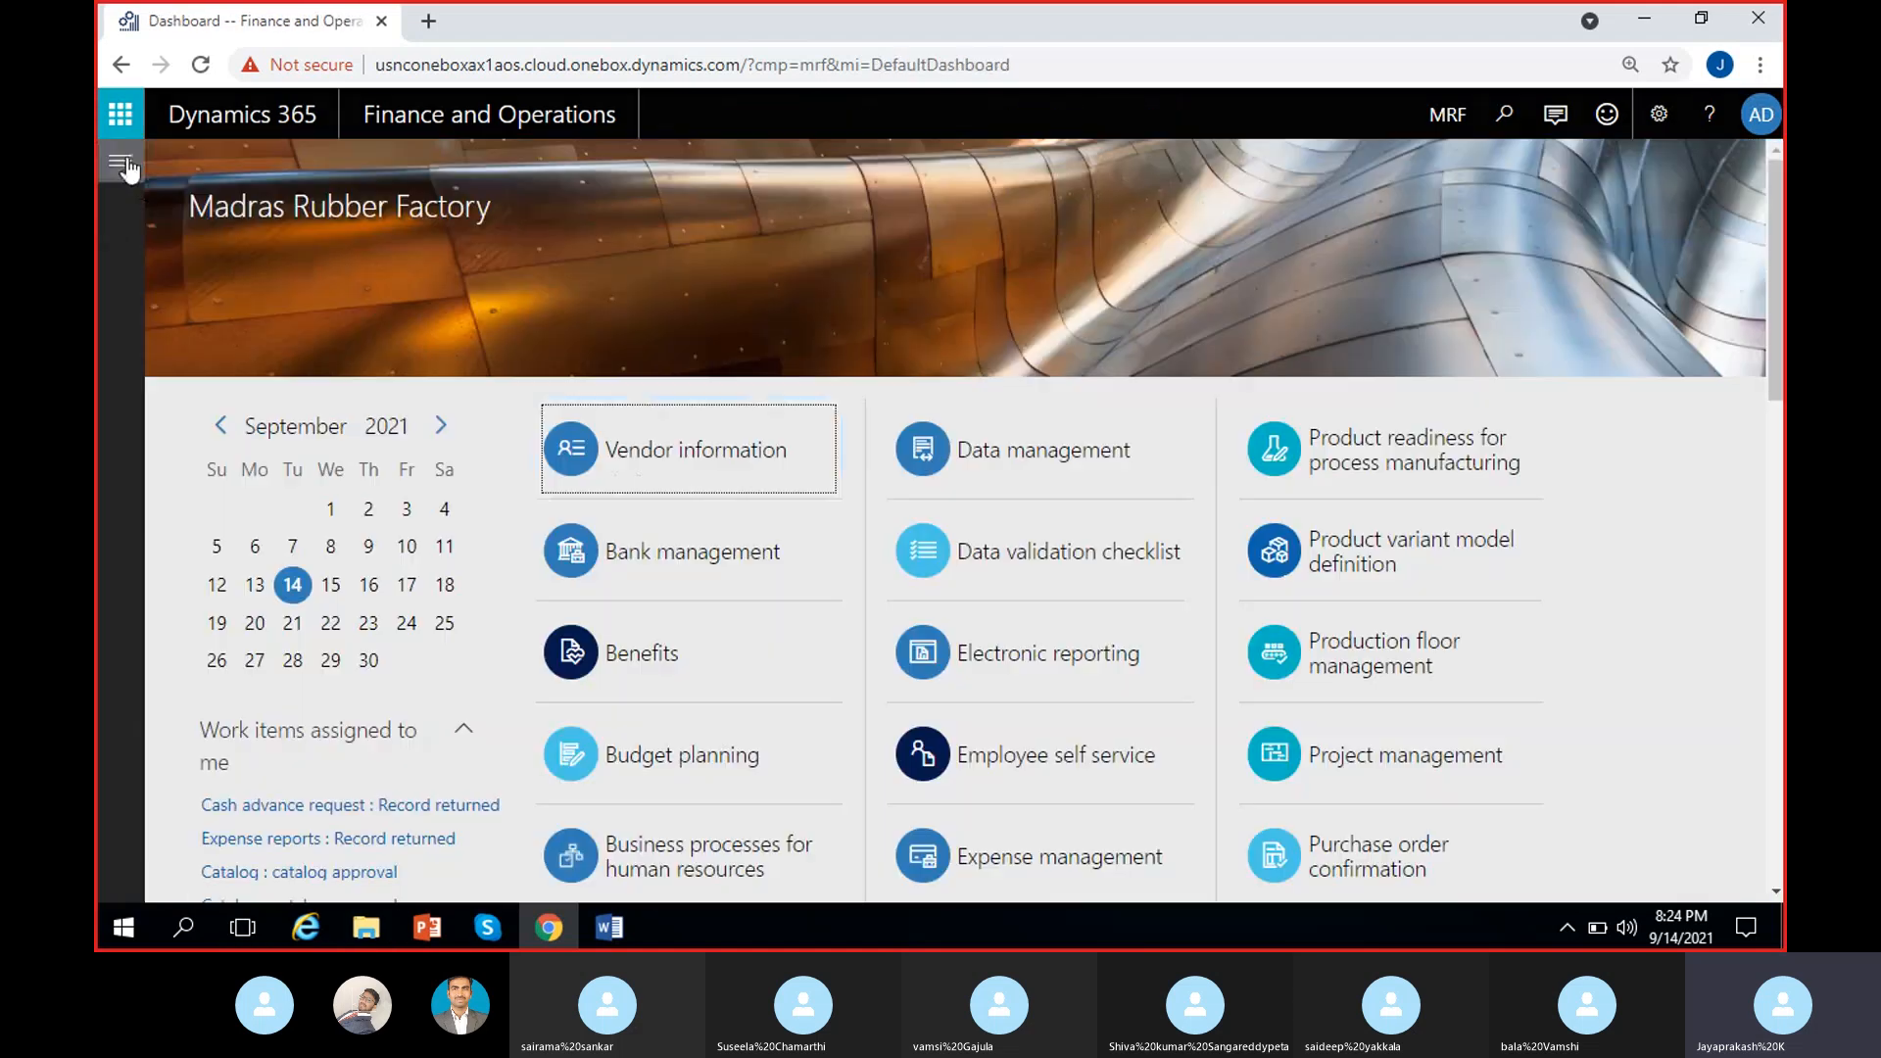
- Run the Check statistics report from 1/1/2021 to 9/14/2021 with the screen as destination
click(122, 164)
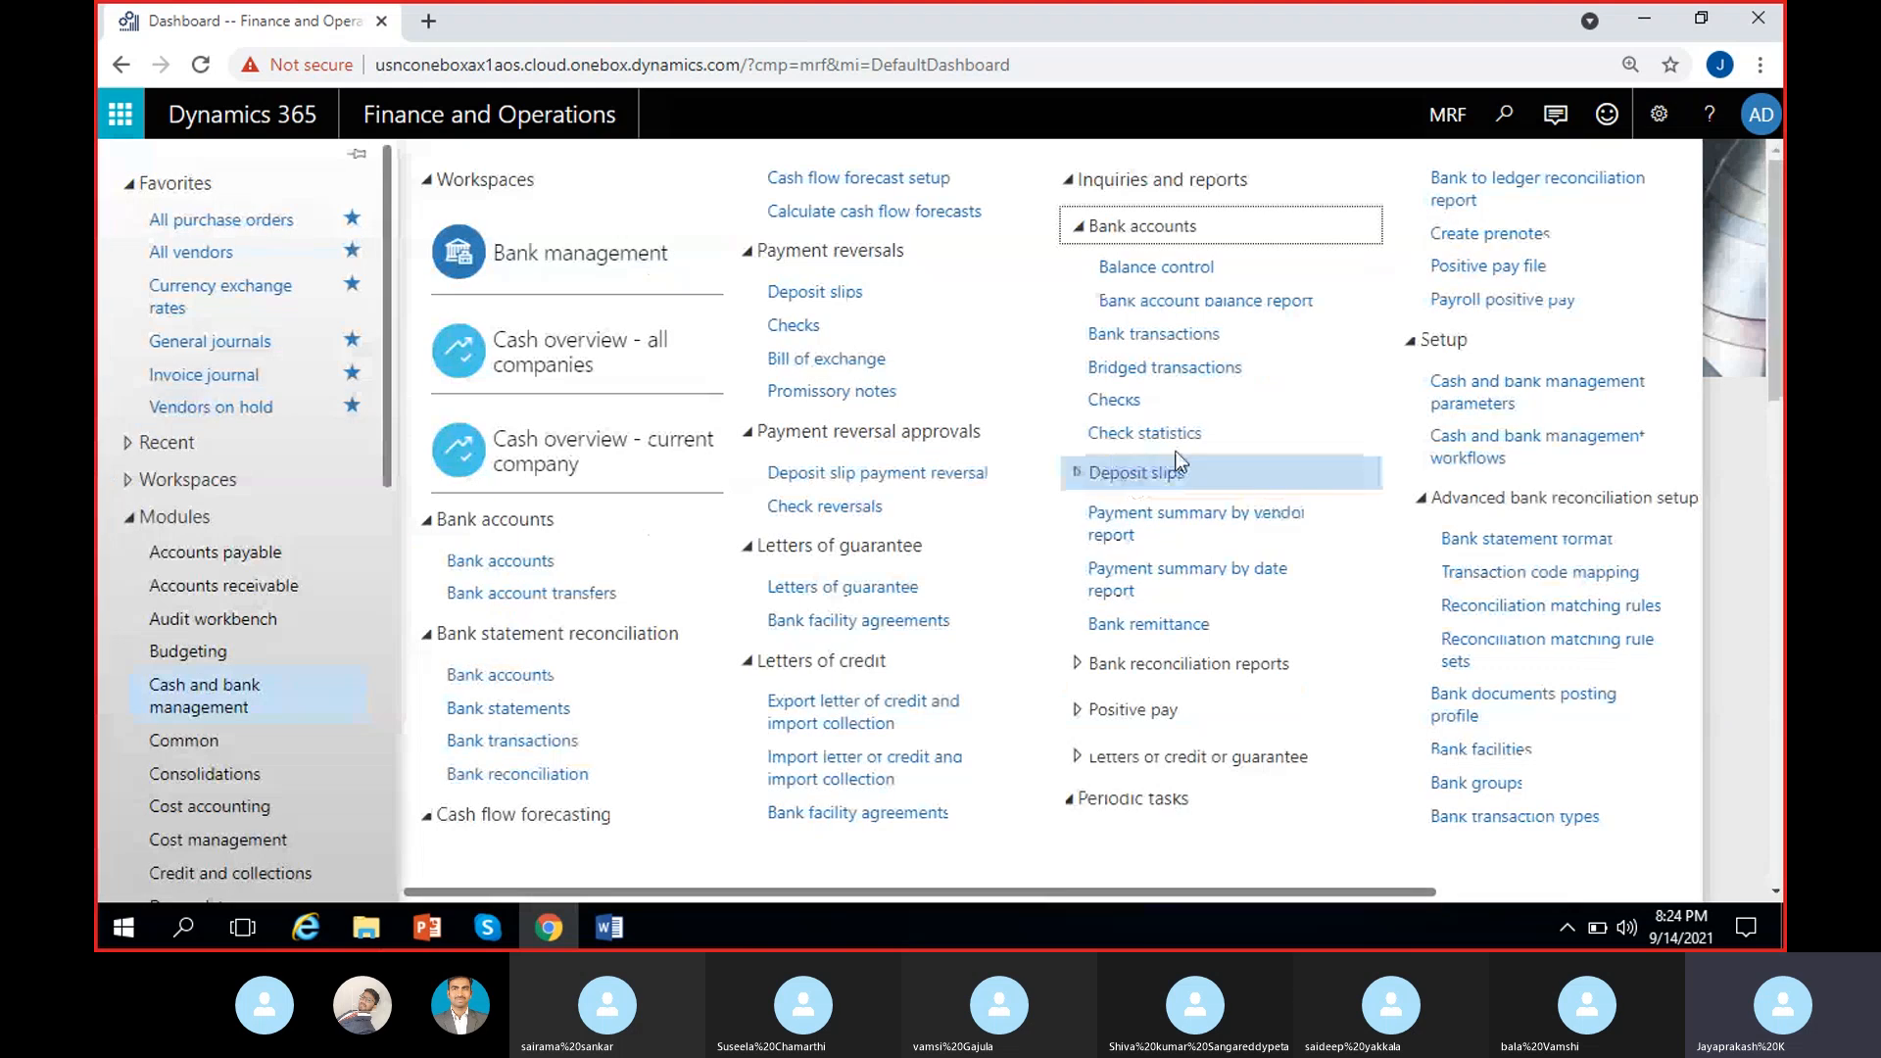
click(1147, 623)
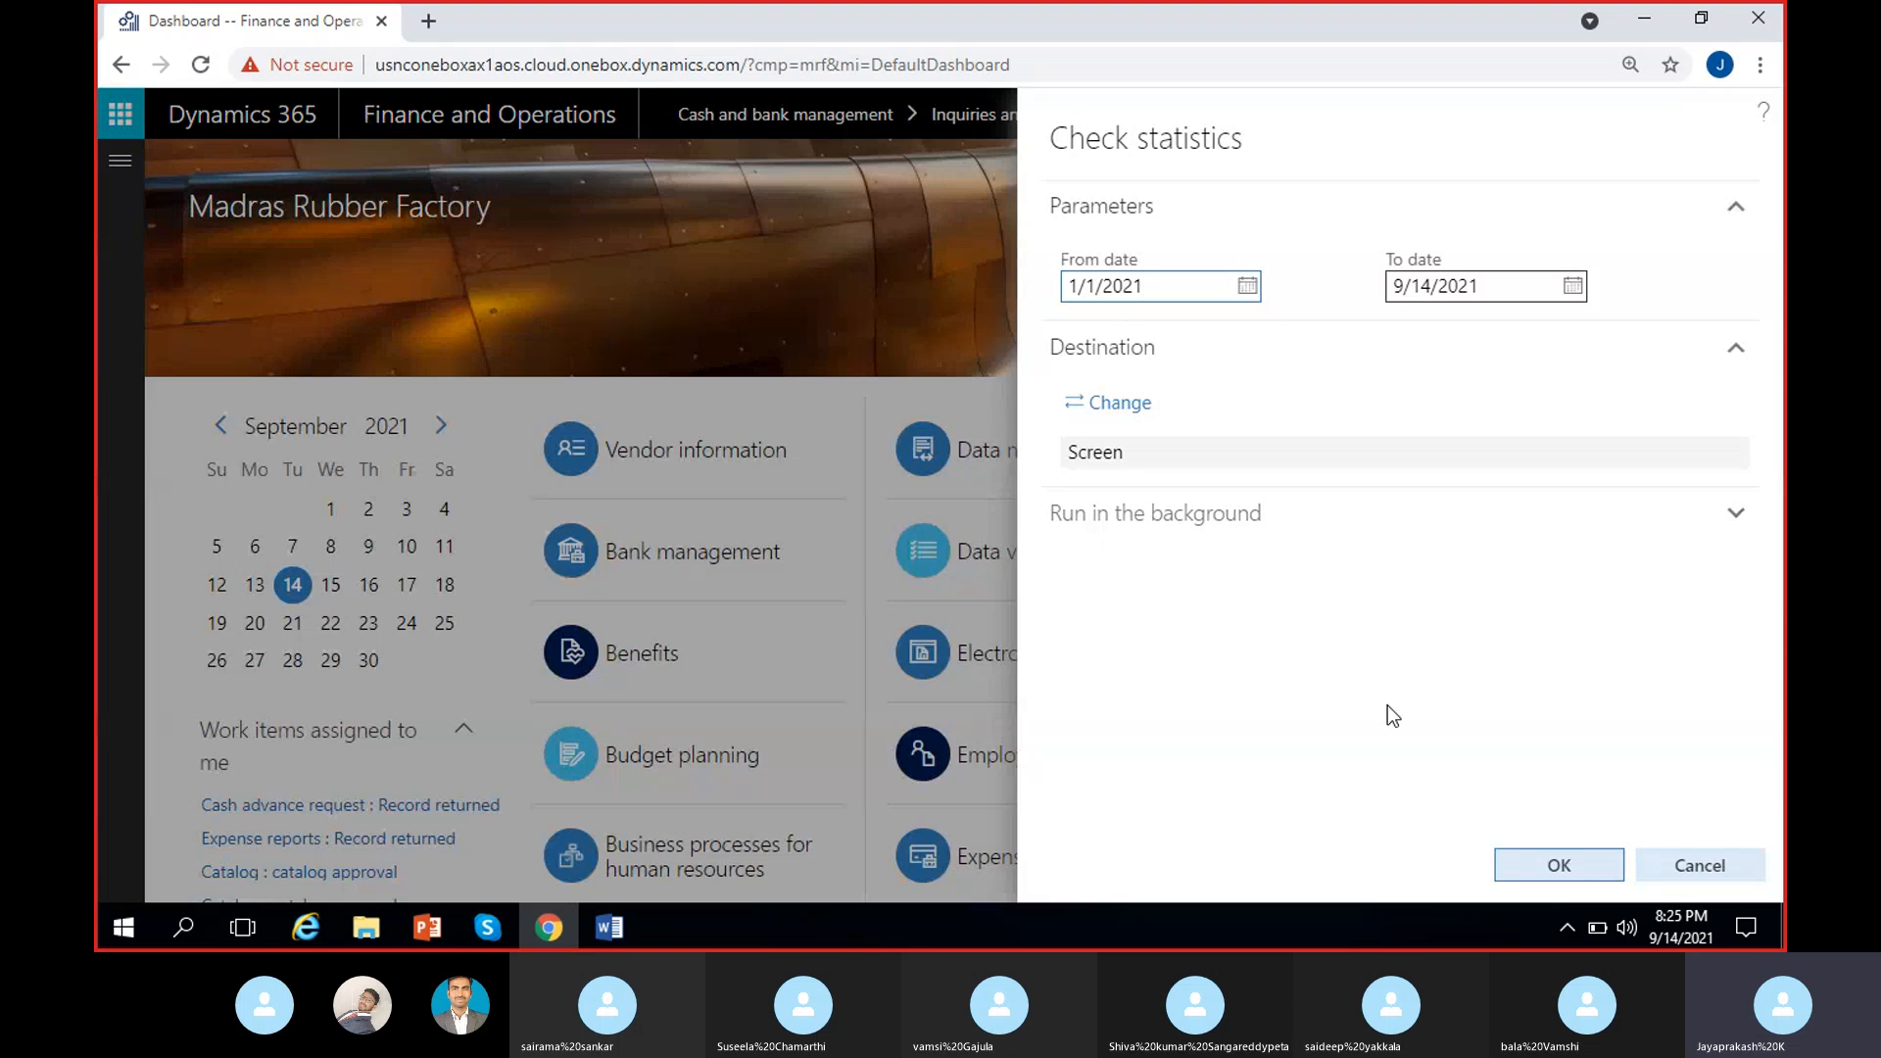
click(1555, 870)
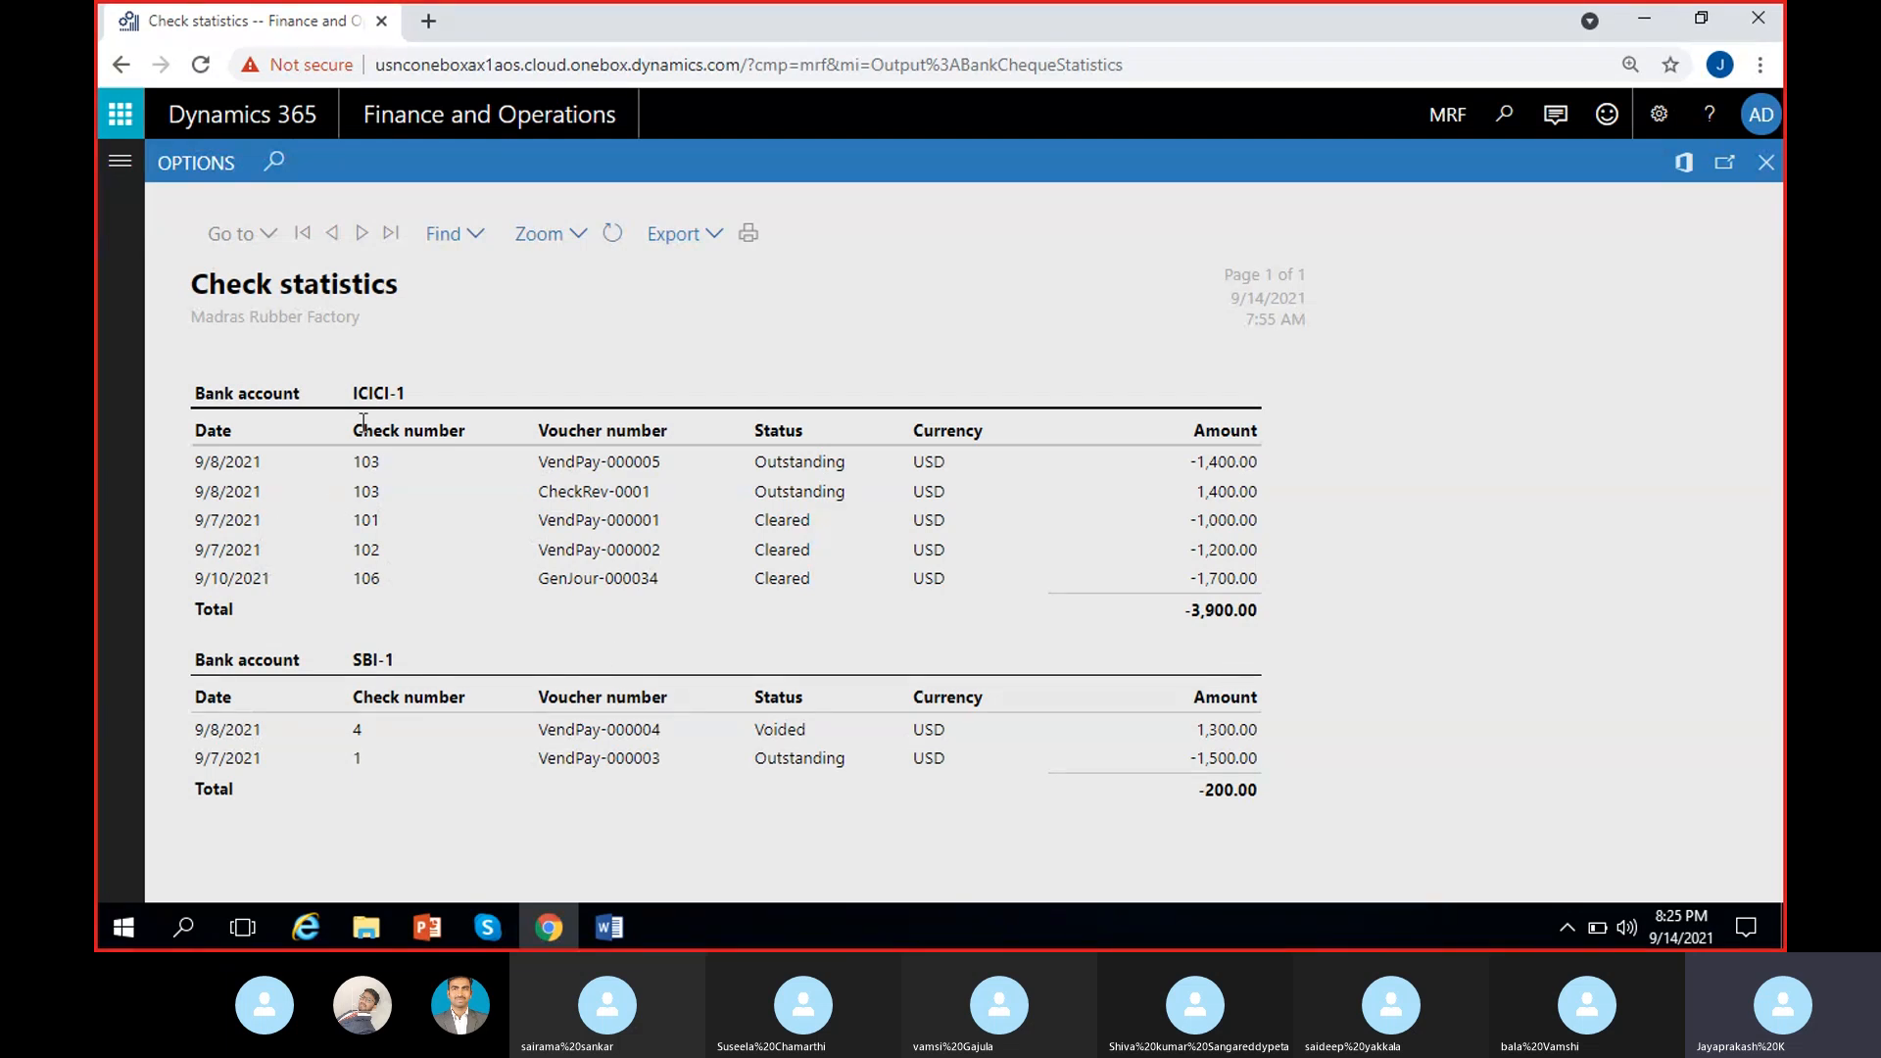
- Examine the check statuses and amounts for the ICICI-1 and SBI-1 accounts in the check statistics report
click(386, 496)
drag(753, 519, 811, 570)
click(812, 570)
double_click(834, 487)
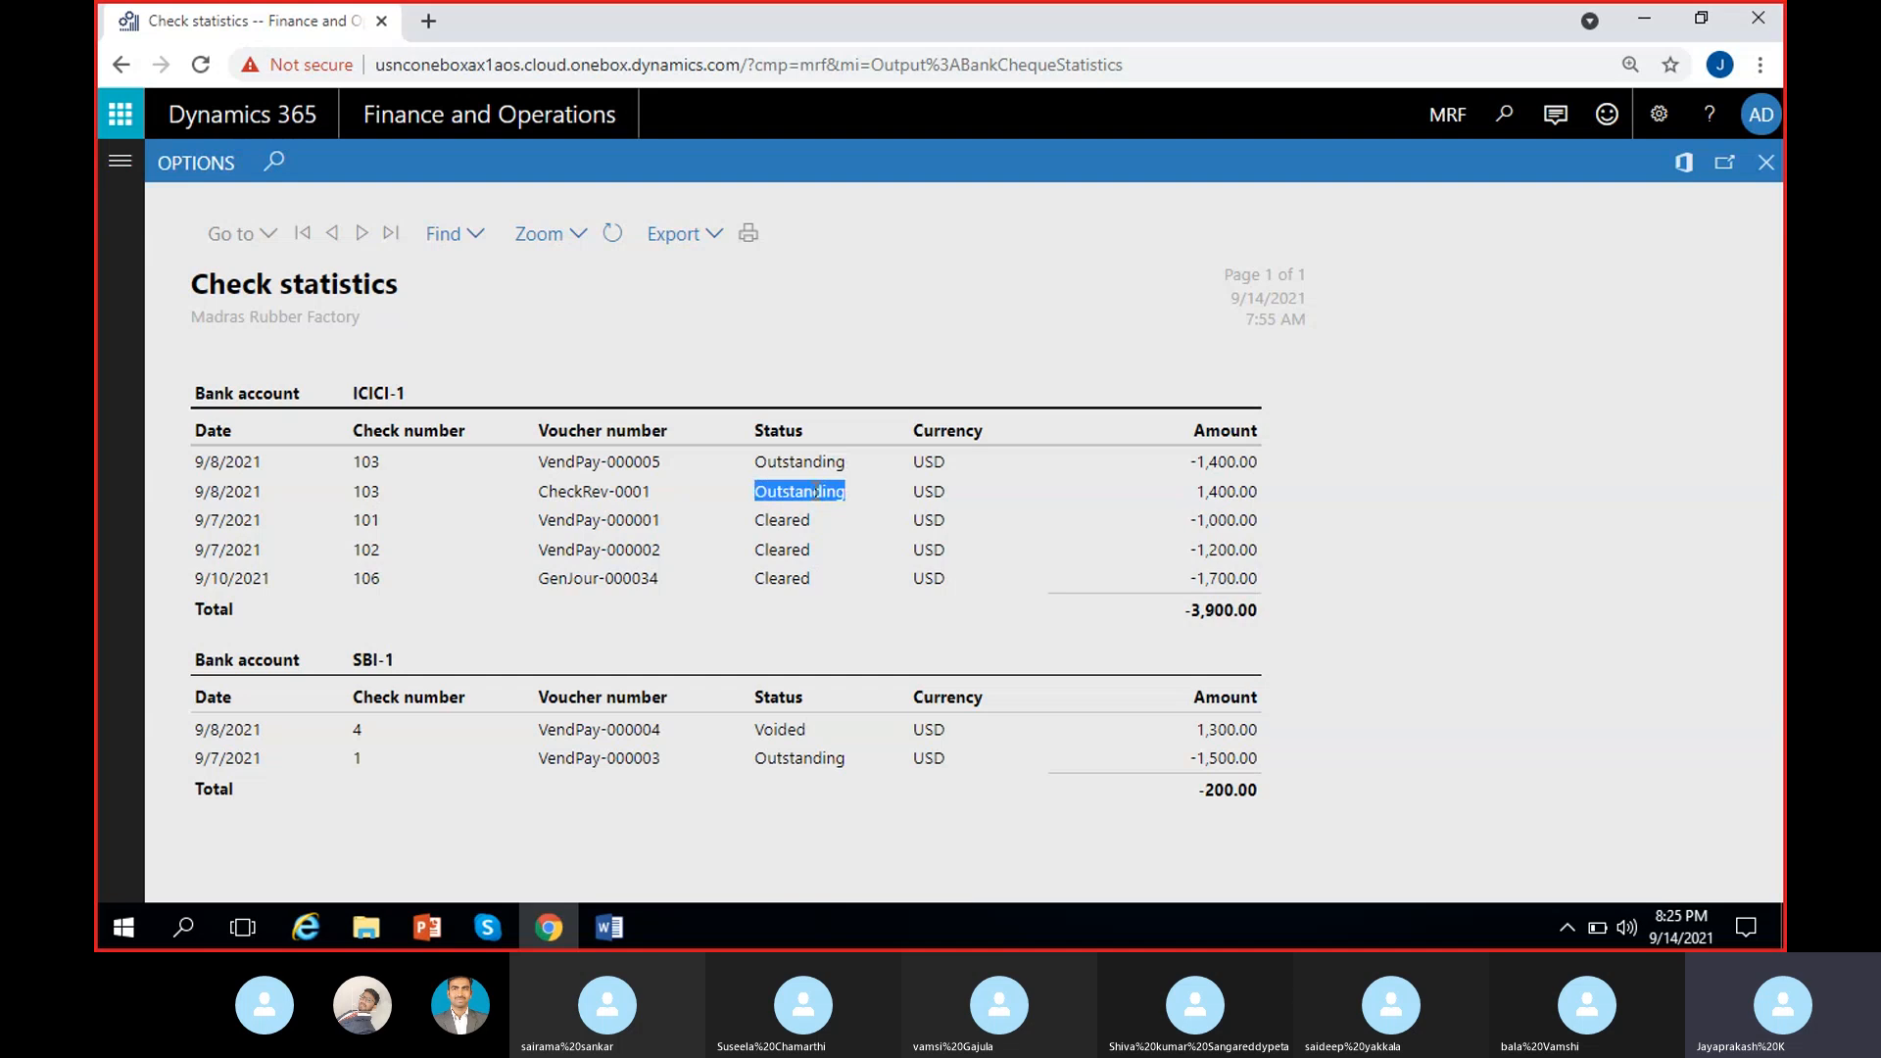
double_click(793, 464)
double_click(828, 487)
click(1197, 482)
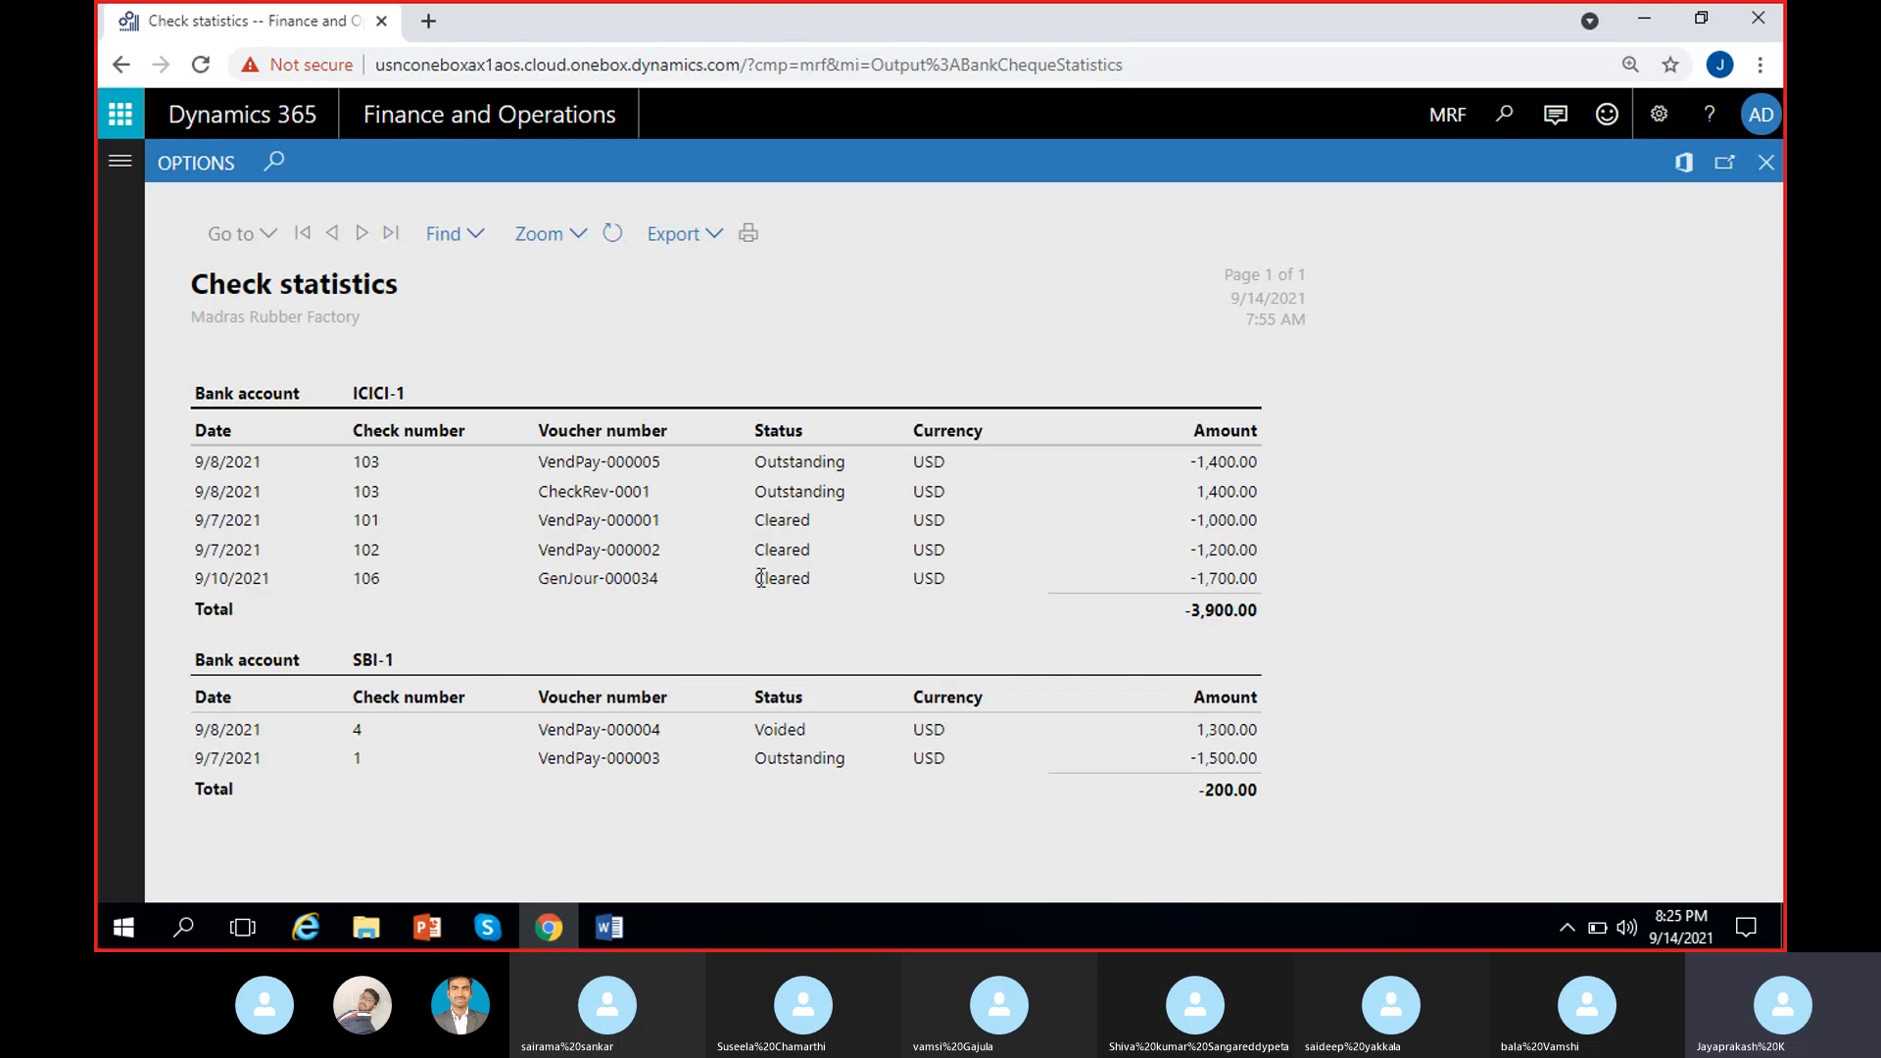
double_click(783, 726)
click(833, 776)
drag(1196, 752, 1285, 760)
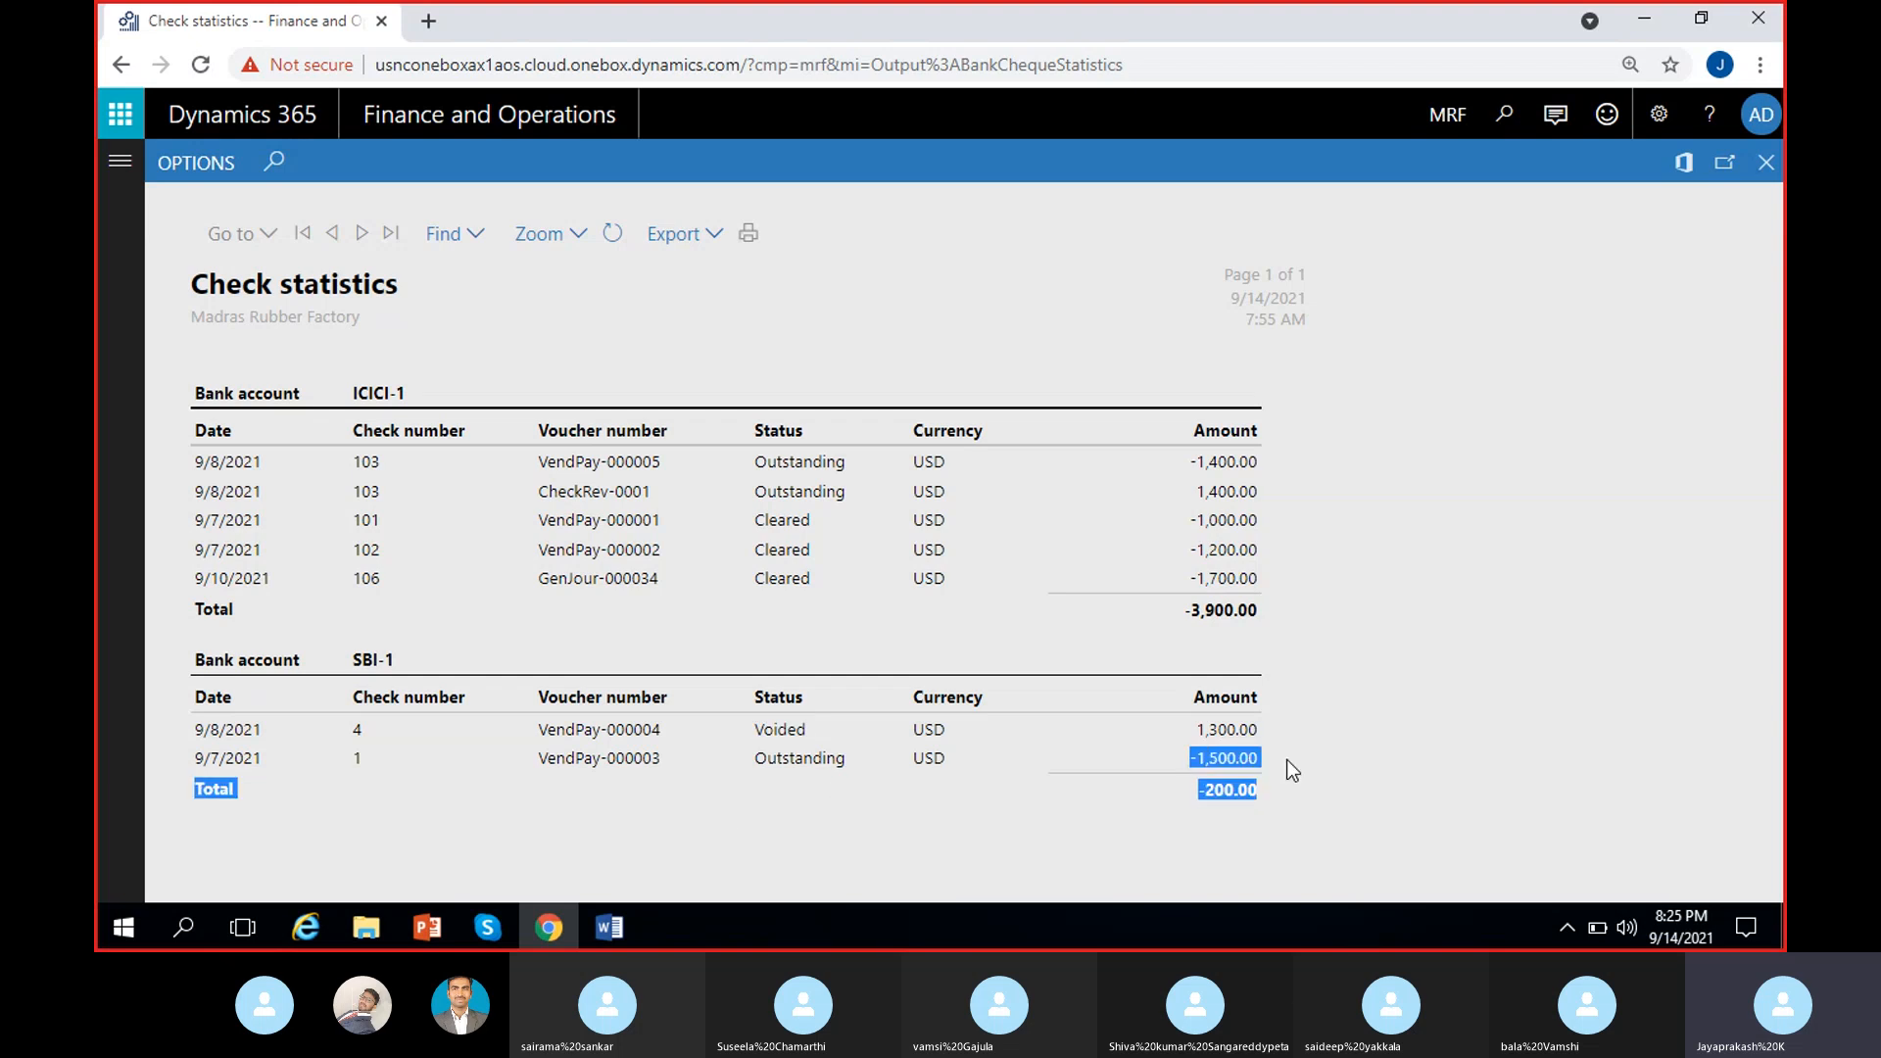
click(784, 777)
double_click(796, 763)
click(850, 790)
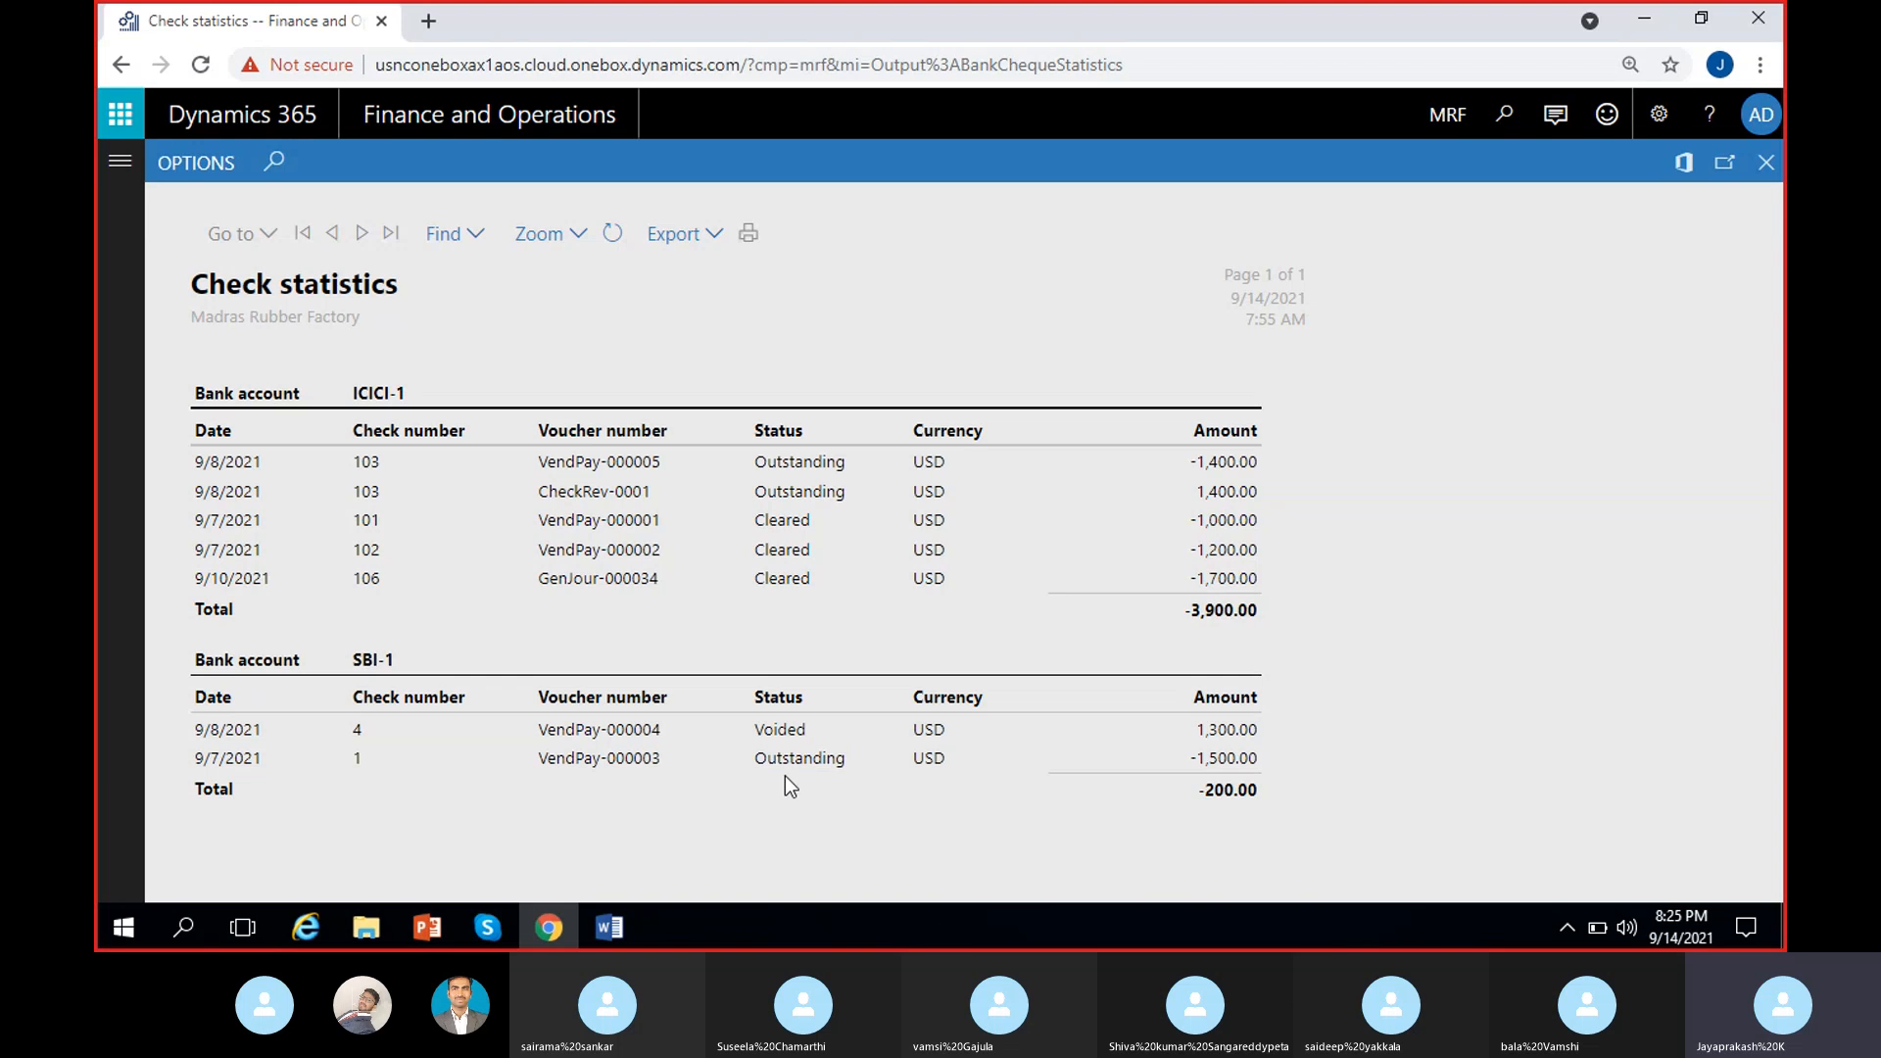
- Review the status of the outstanding SBI-1 check in the check statistics report and close the report
double_click(768, 754)
click(831, 786)
click(1766, 163)
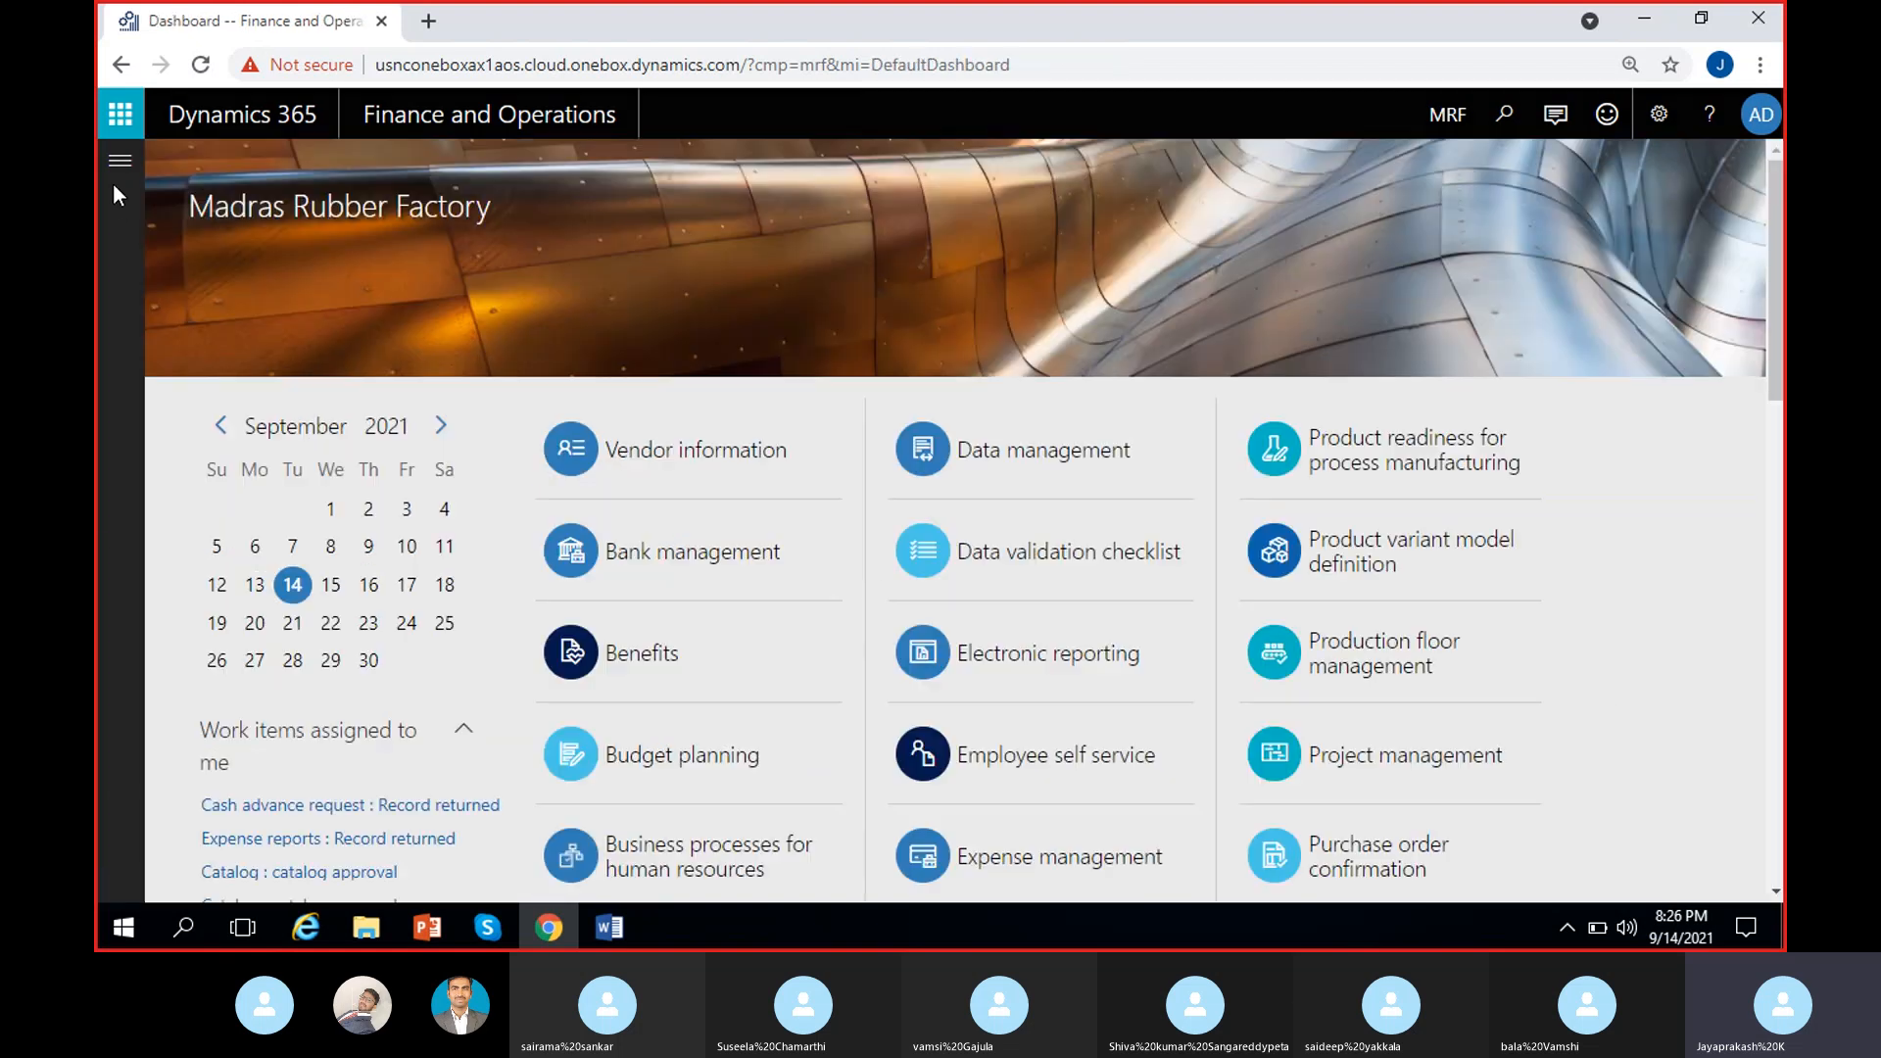
- Run the Payment summary by vendor report with the screen as destination and no vendor or date filter
click(120, 161)
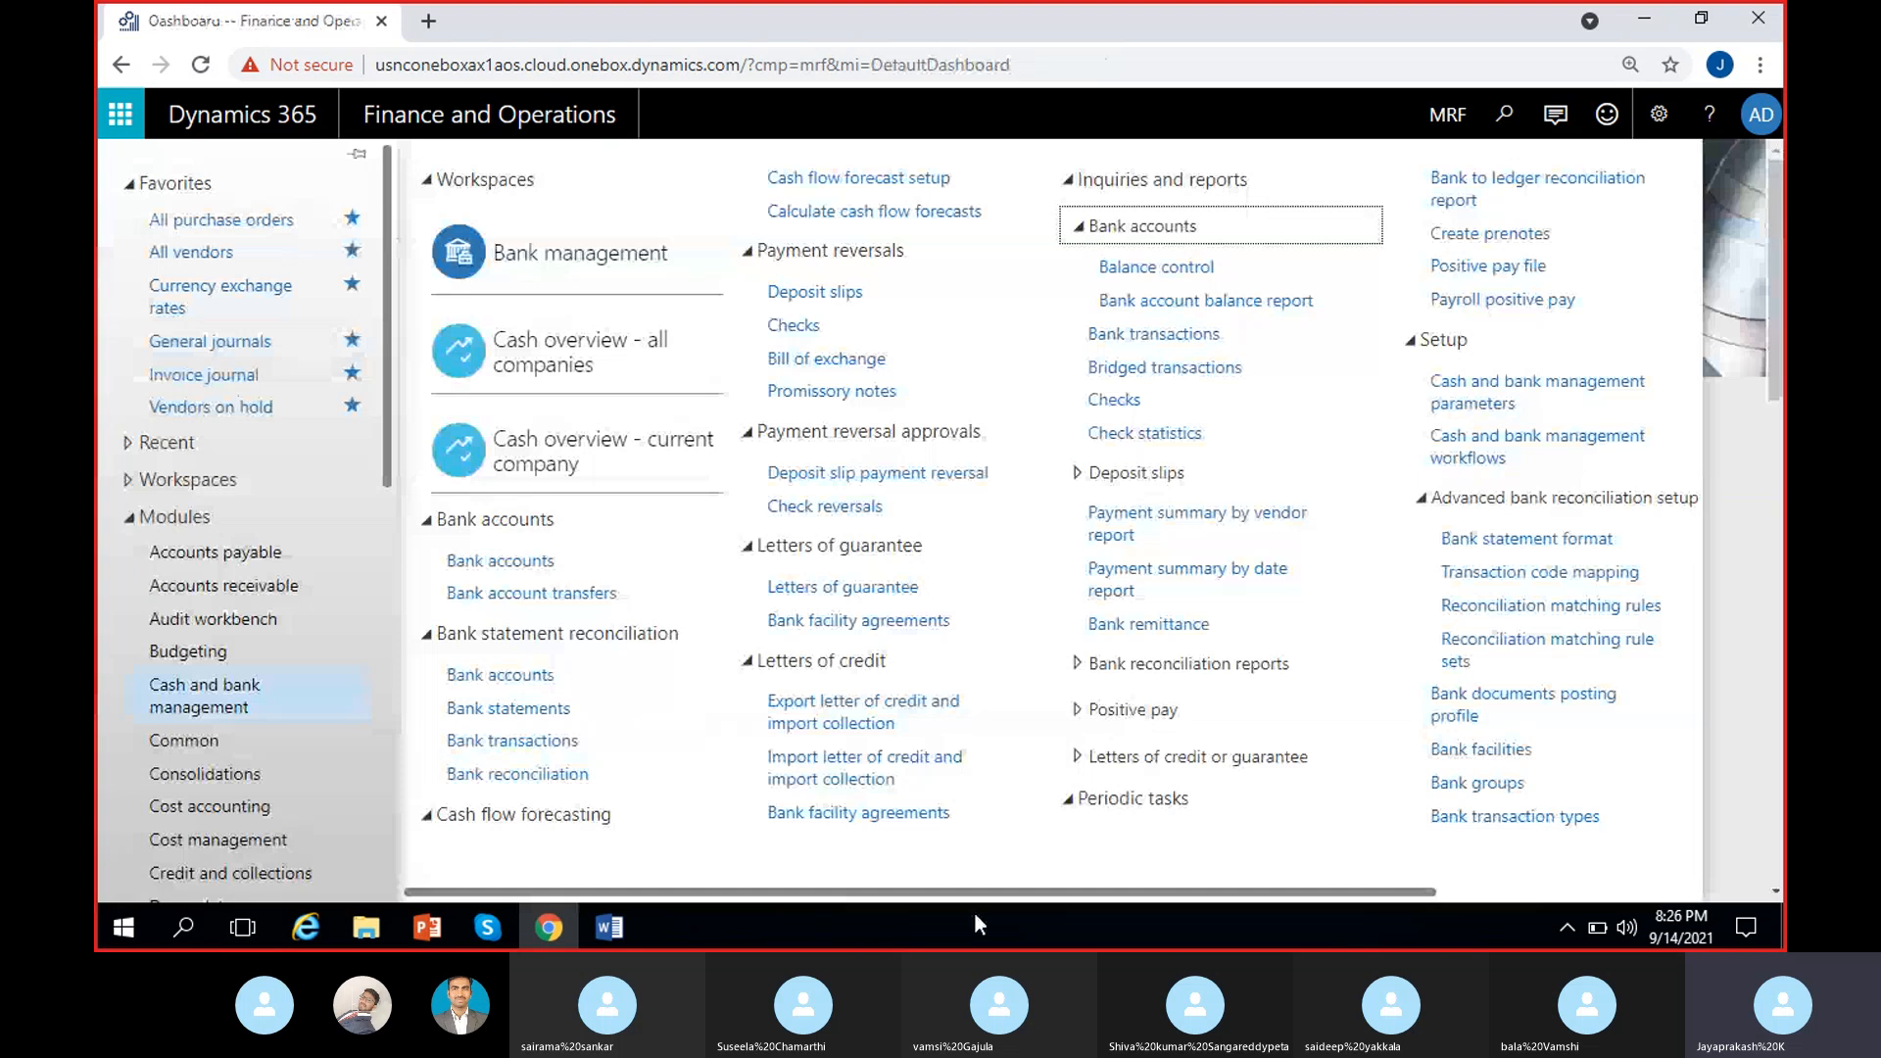
click(1074, 475)
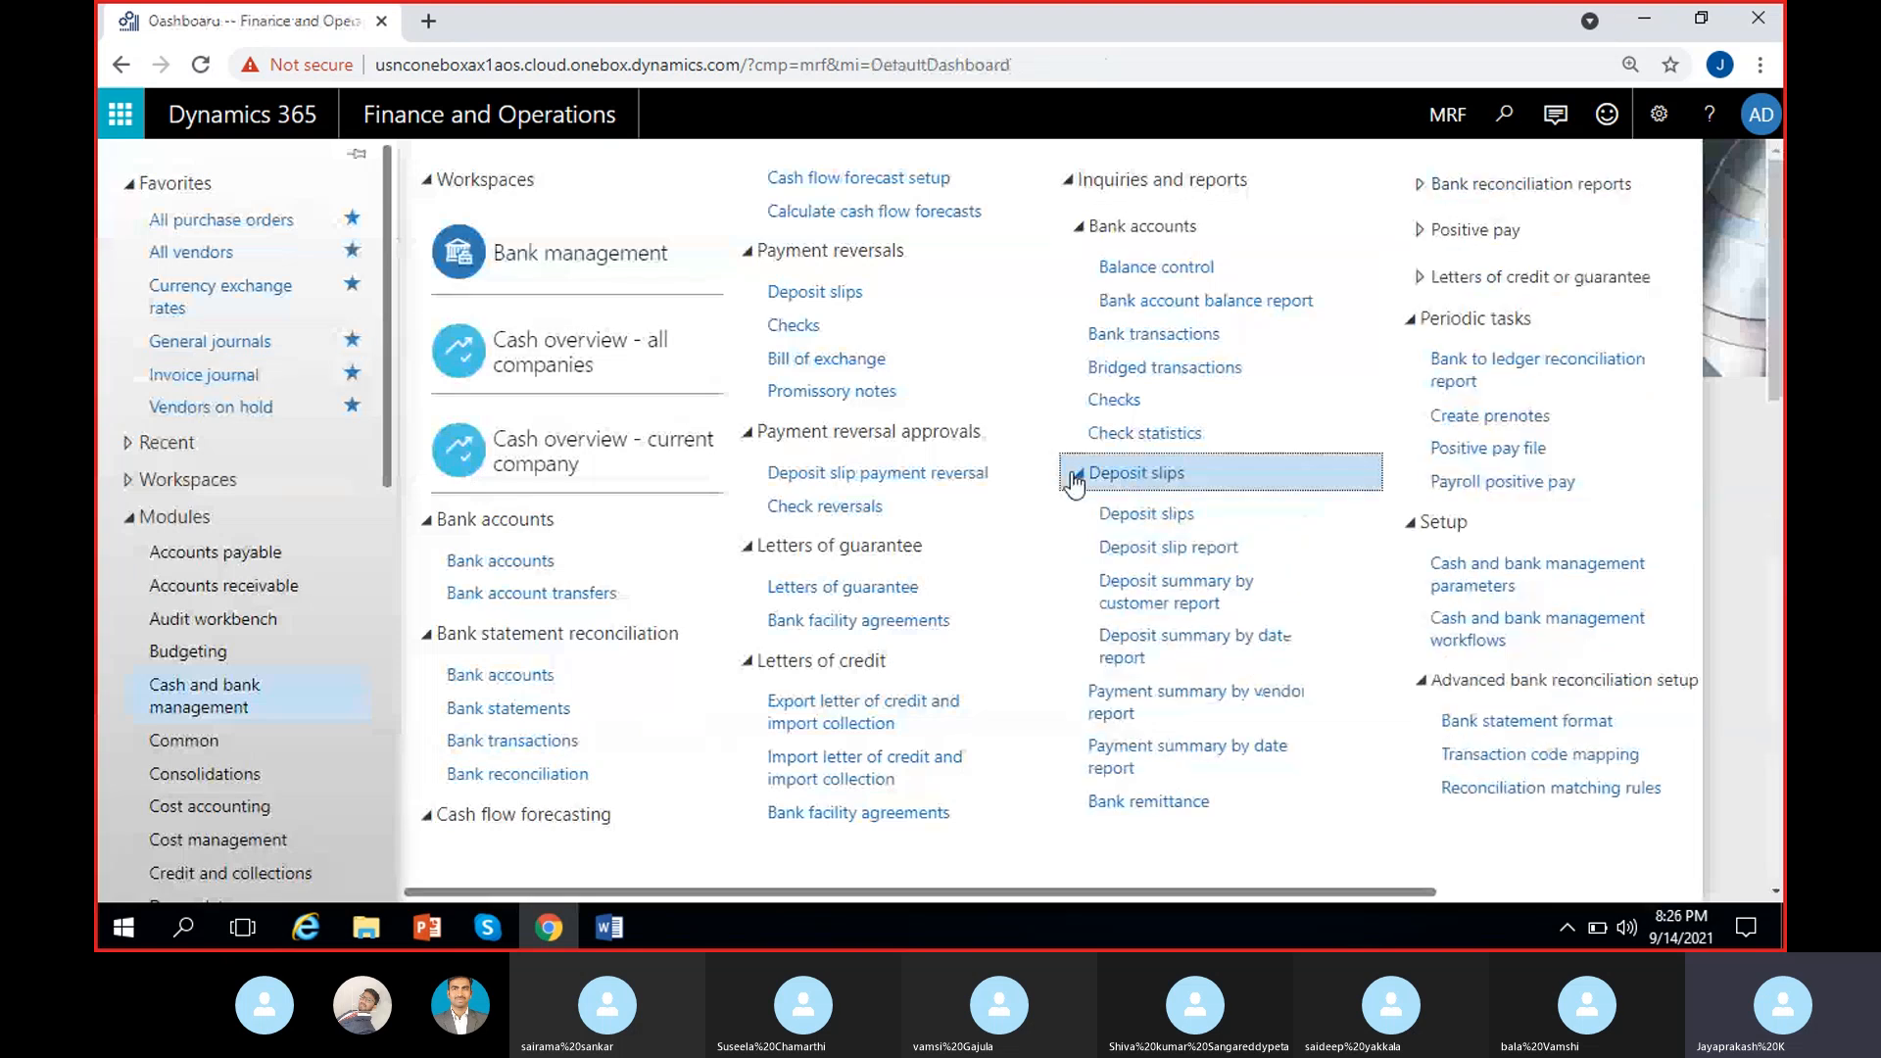
click(1076, 475)
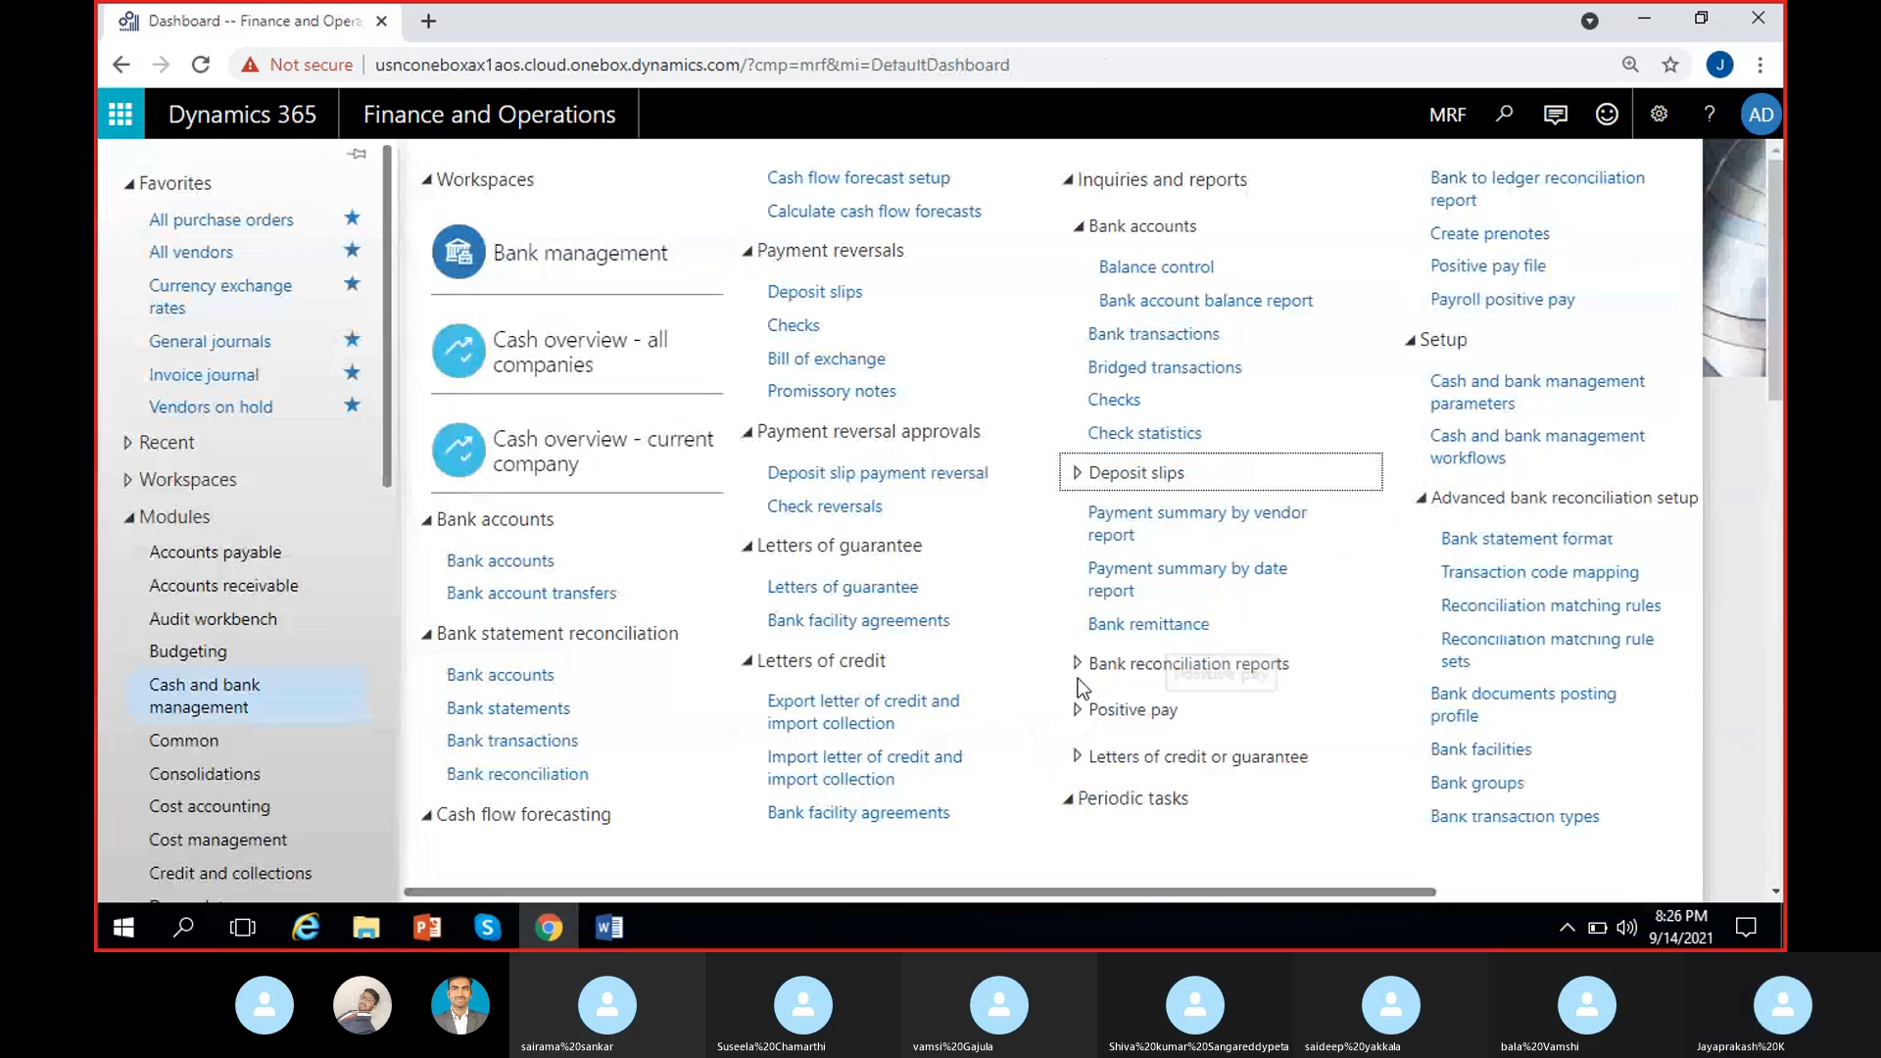
click(1187, 537)
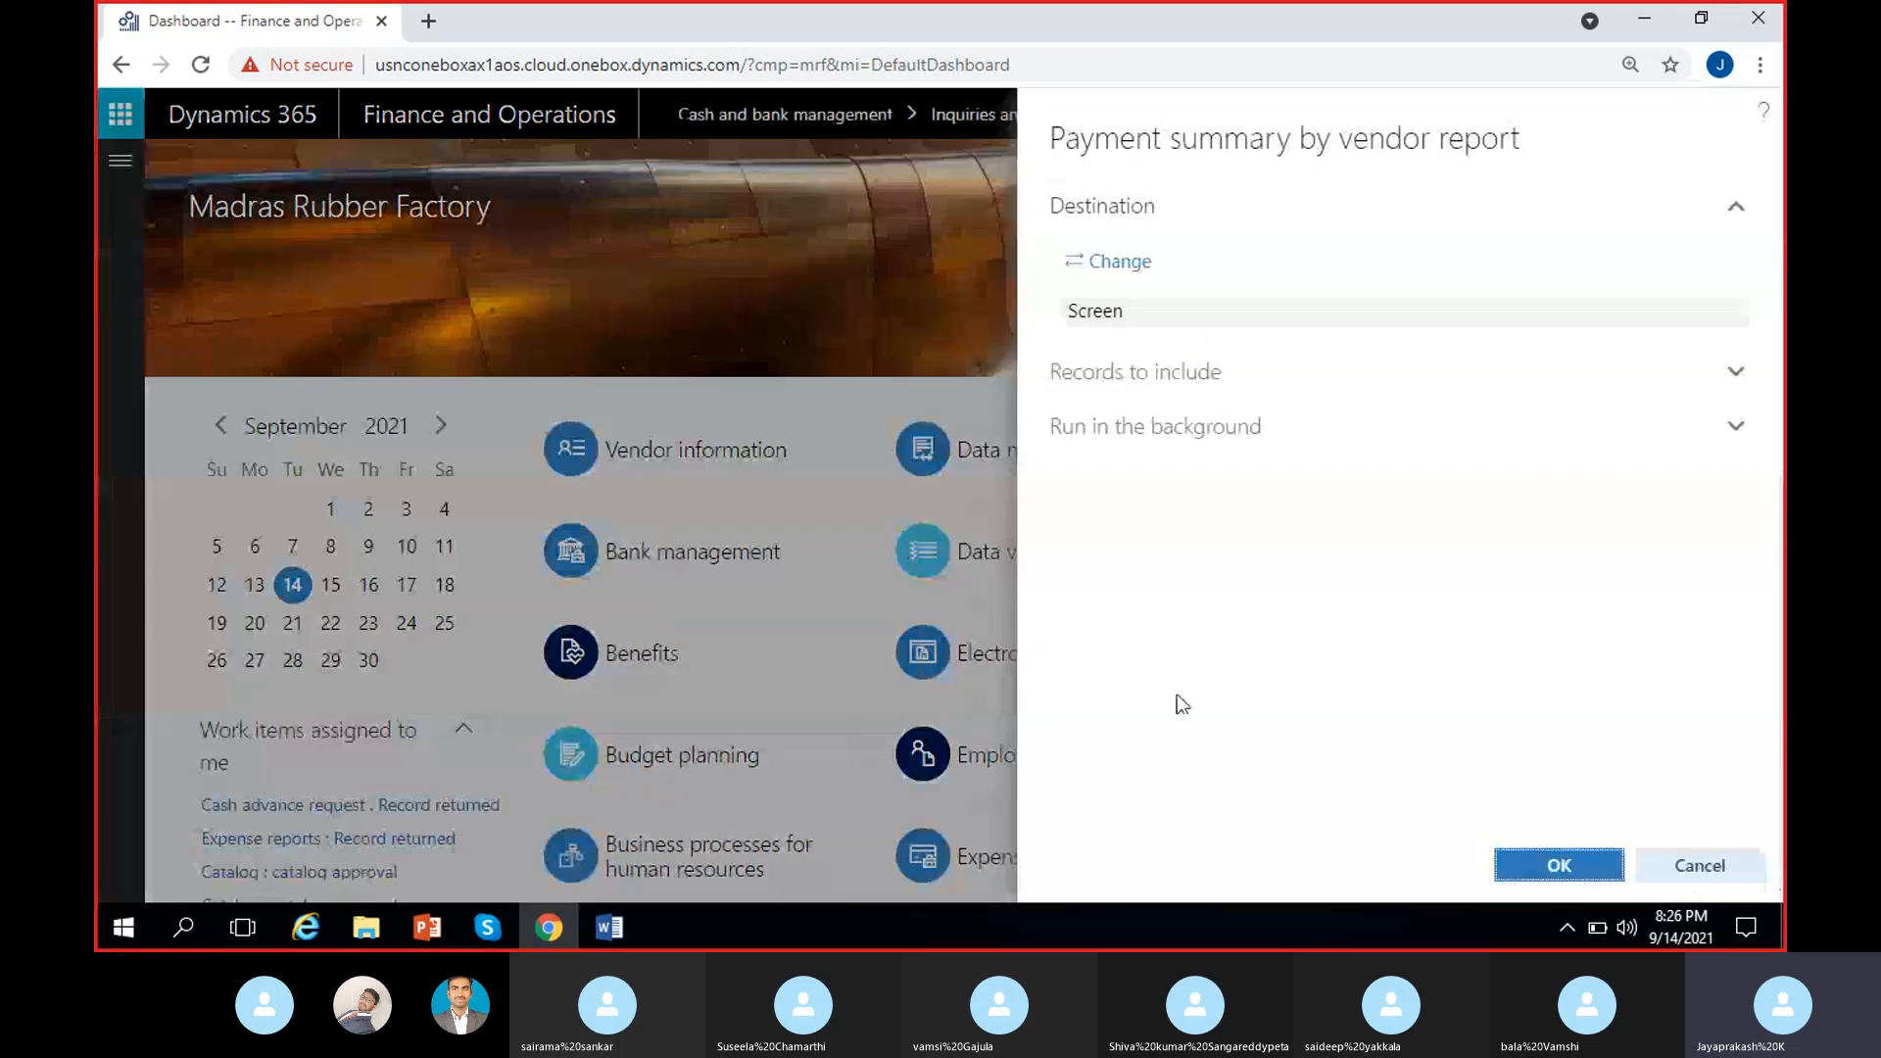
click(1264, 382)
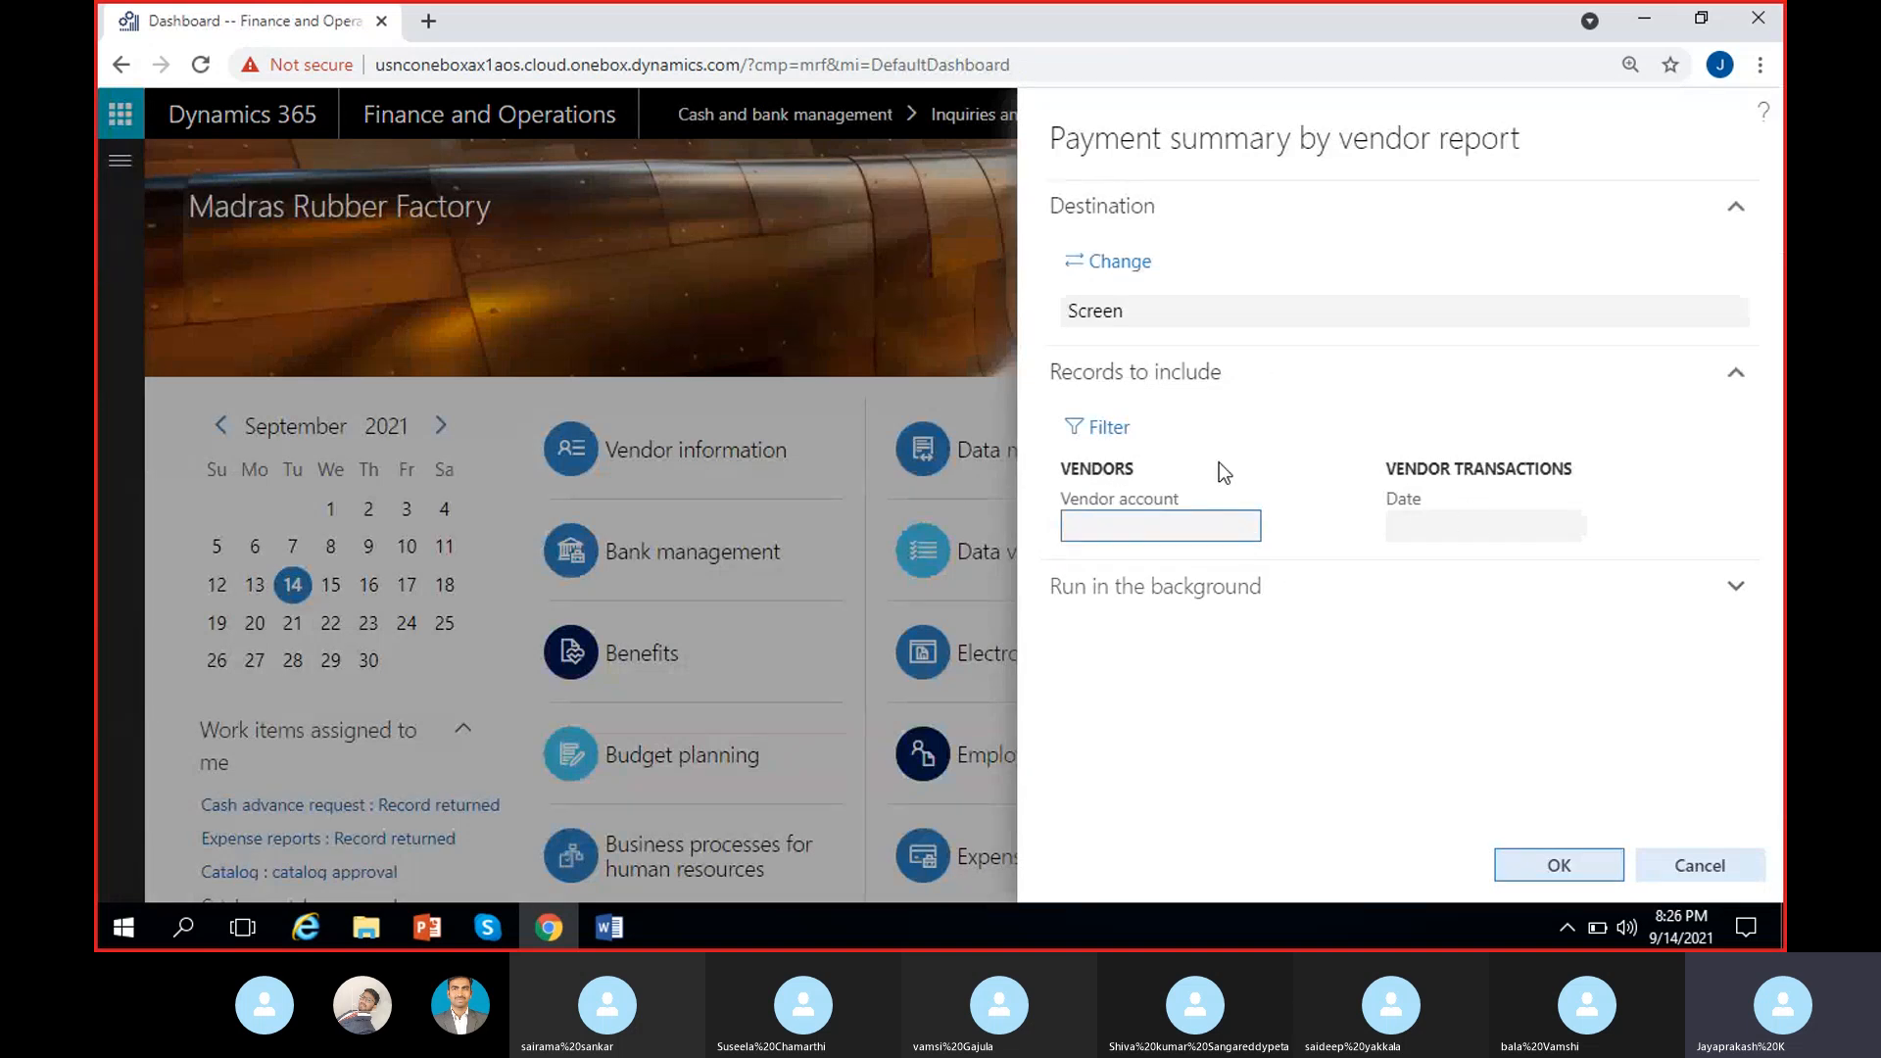
click(1568, 862)
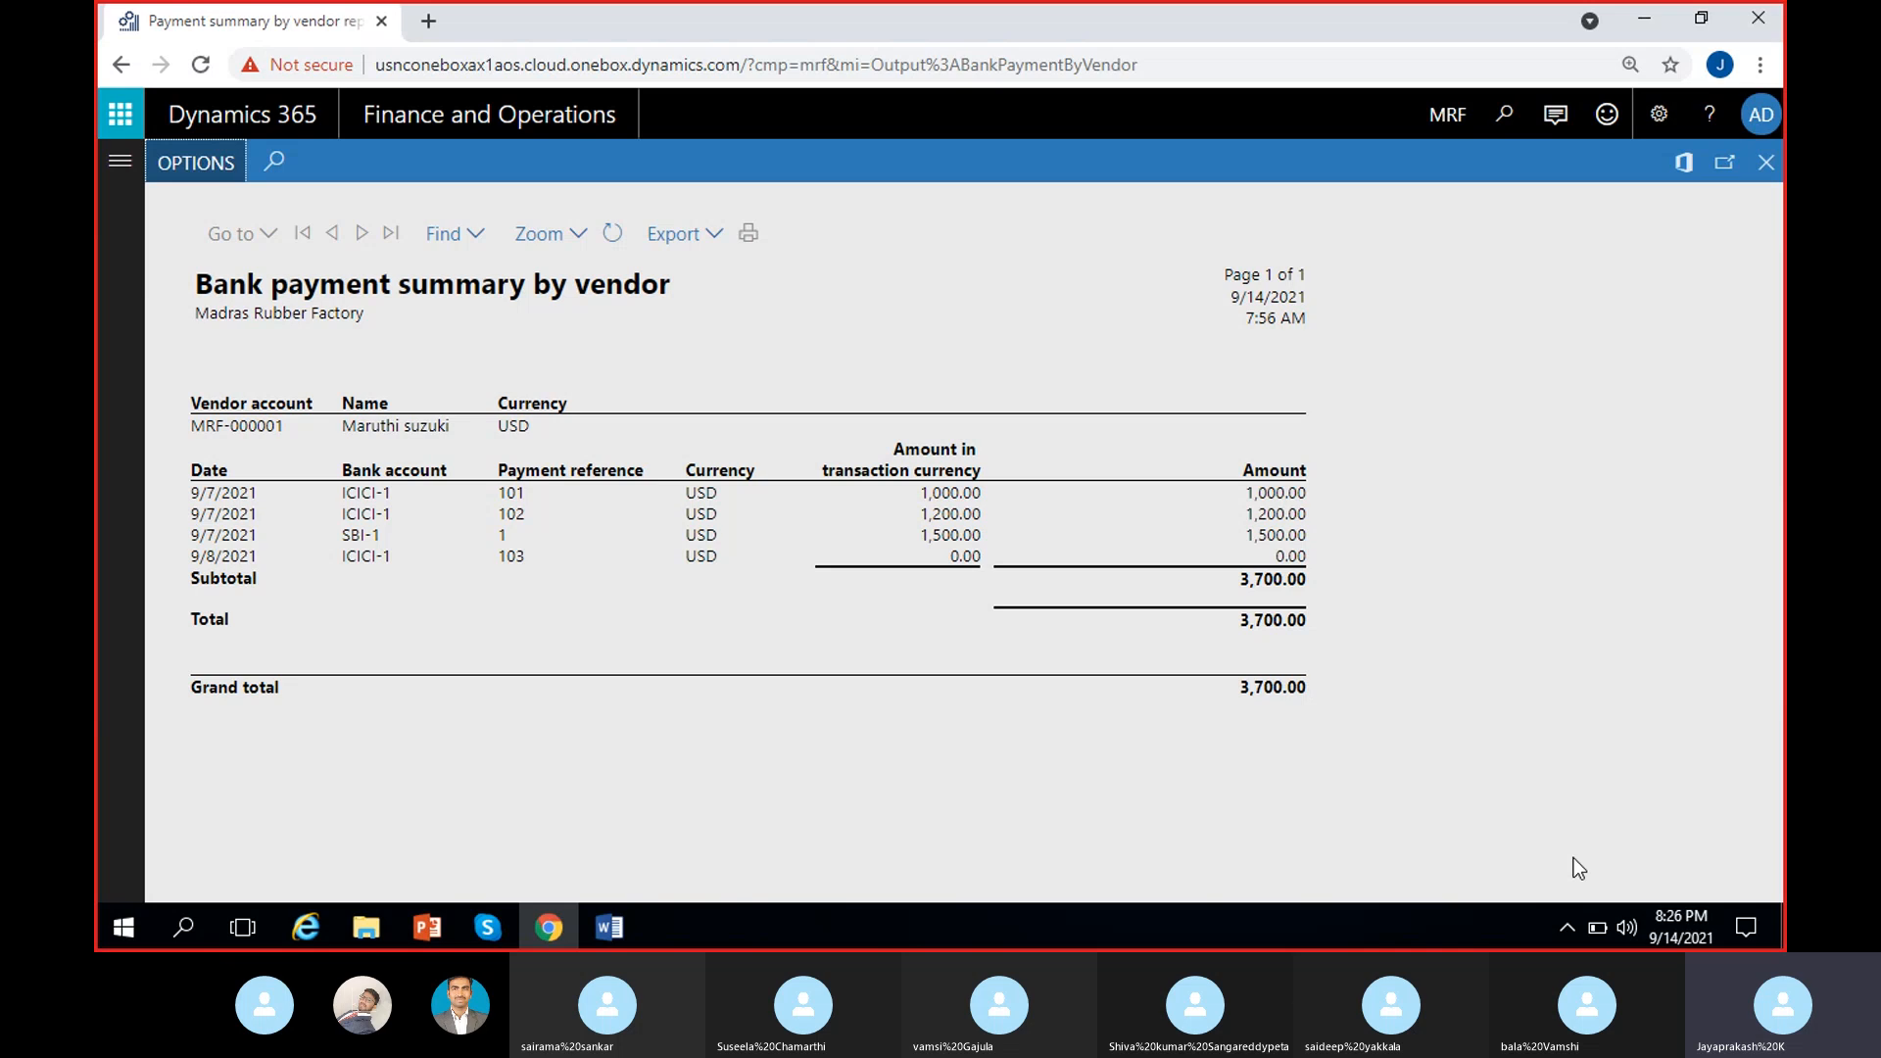
- Review the vendor, bank accounts and payment references in the bank payment summary by vendor, and close the report
double_click(247, 424)
triple_click(409, 423)
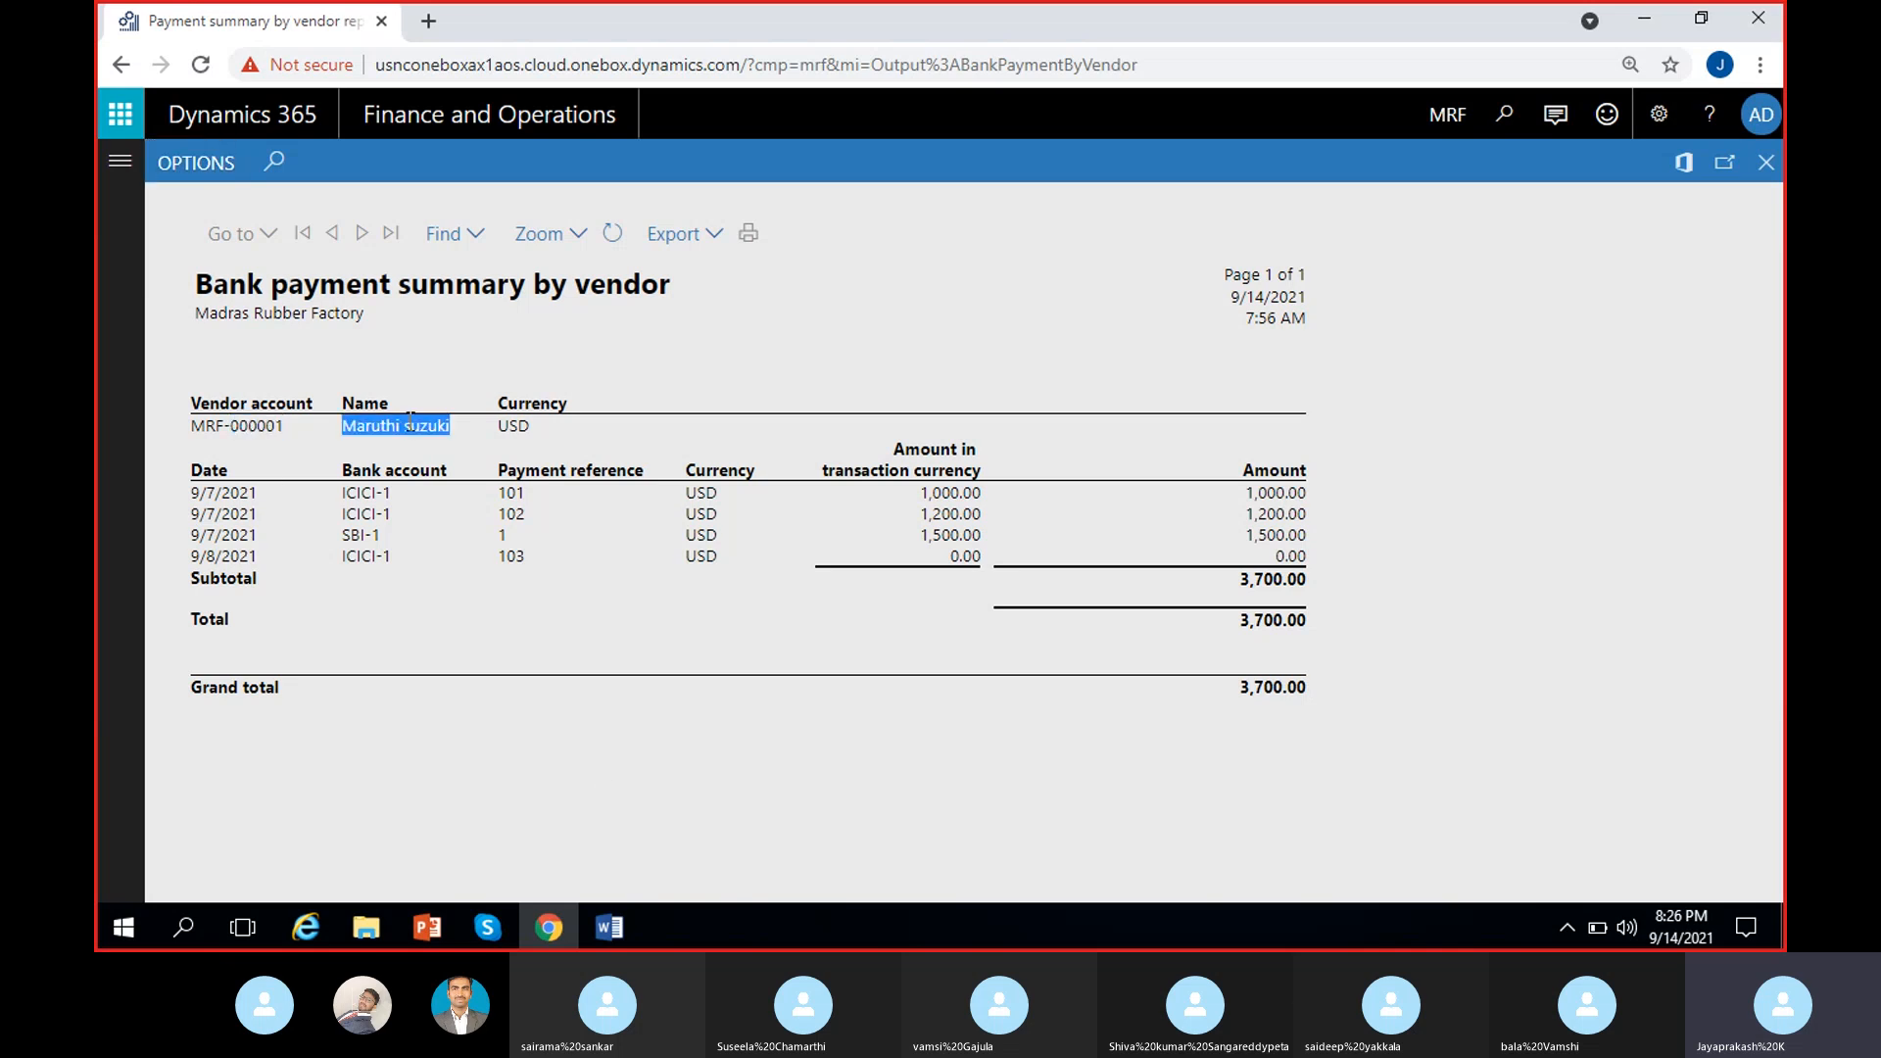
click(474, 608)
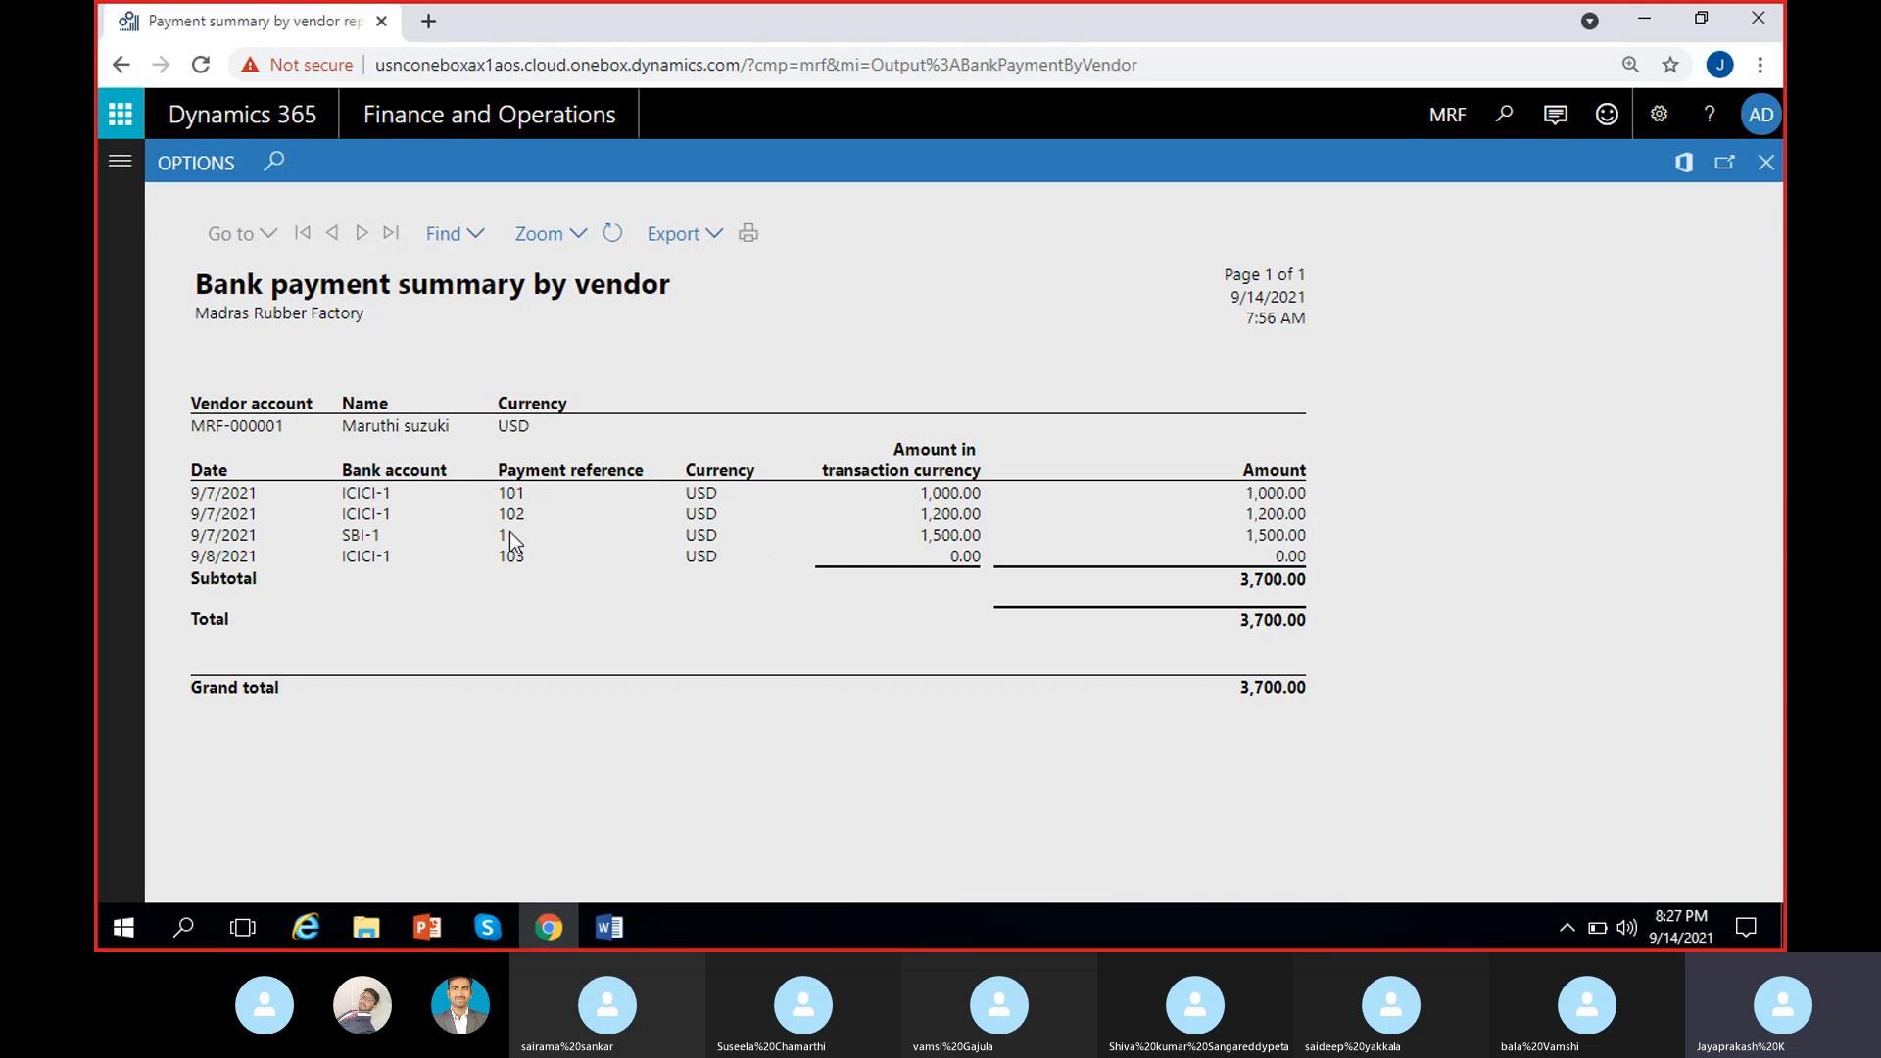
double_click(525, 554)
click(712, 624)
click(1763, 162)
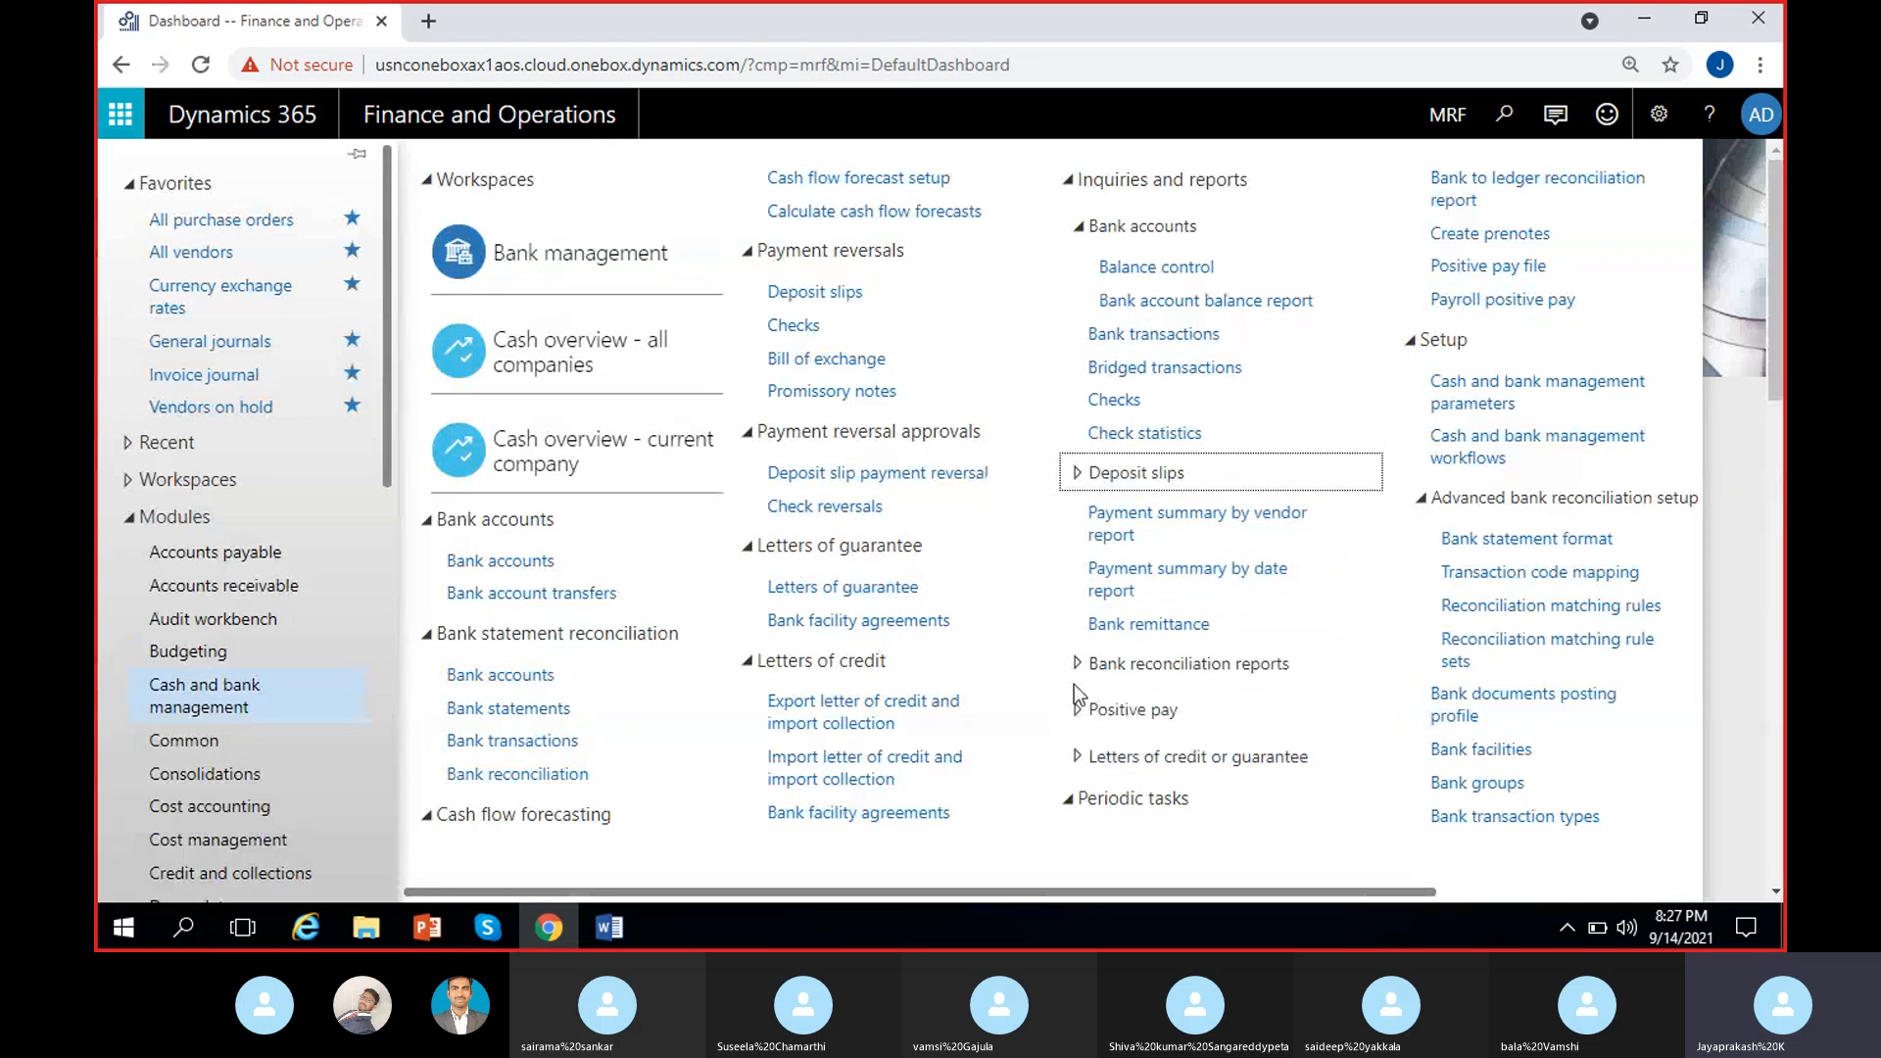
- Open the settings of the Unreconciled bank transactions report and cancel without running it
click(1156, 664)
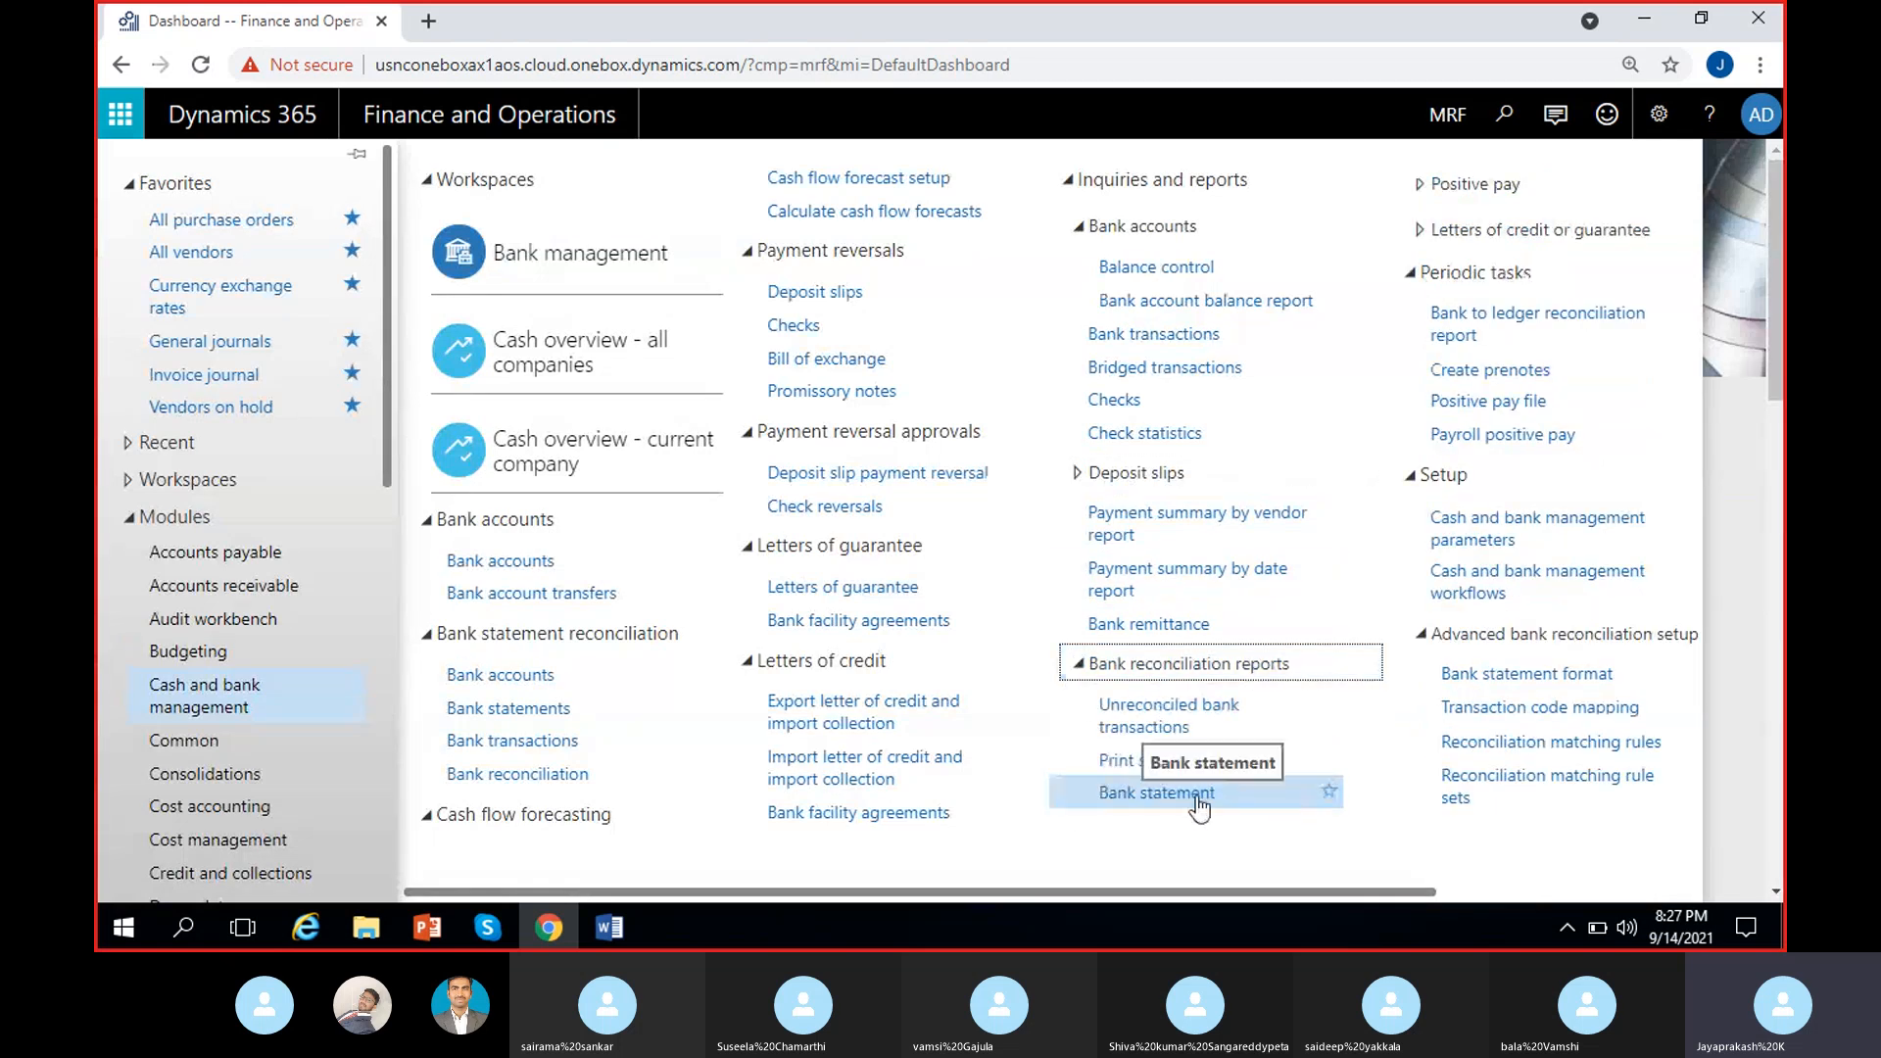
click(1162, 722)
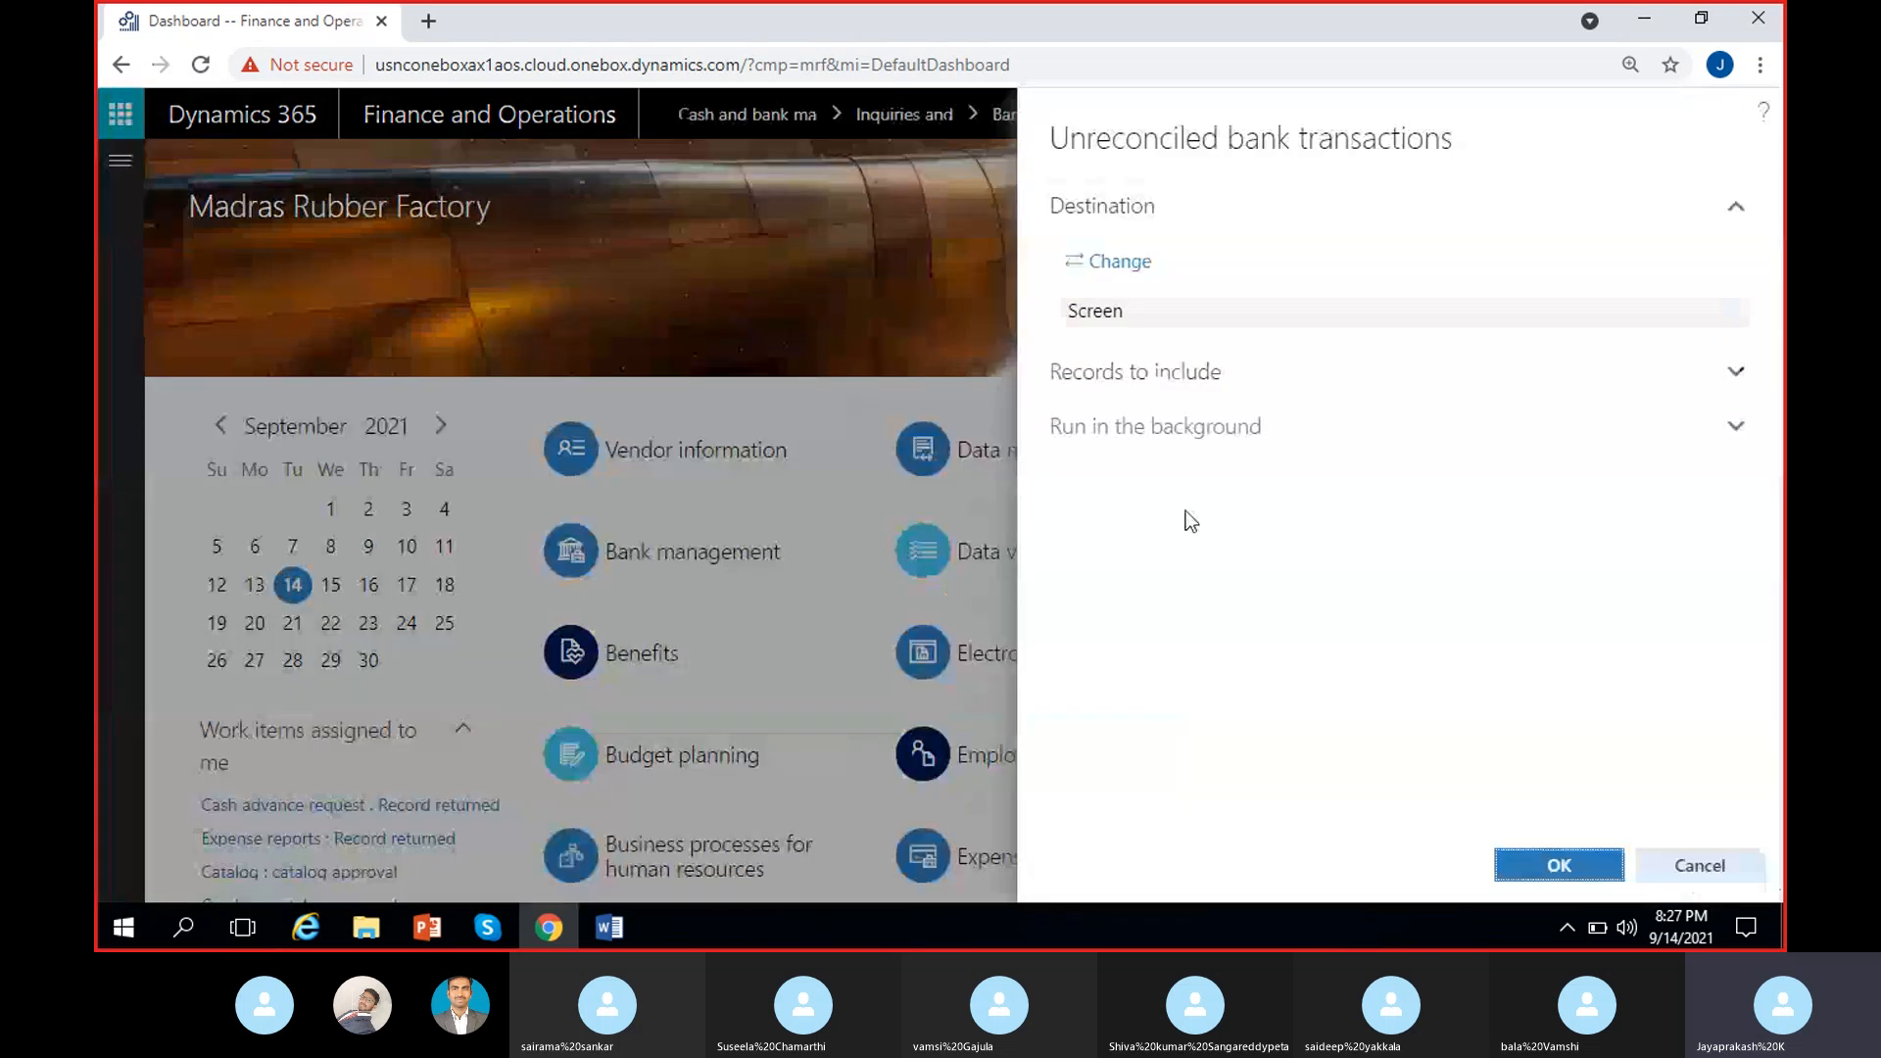
click(1698, 866)
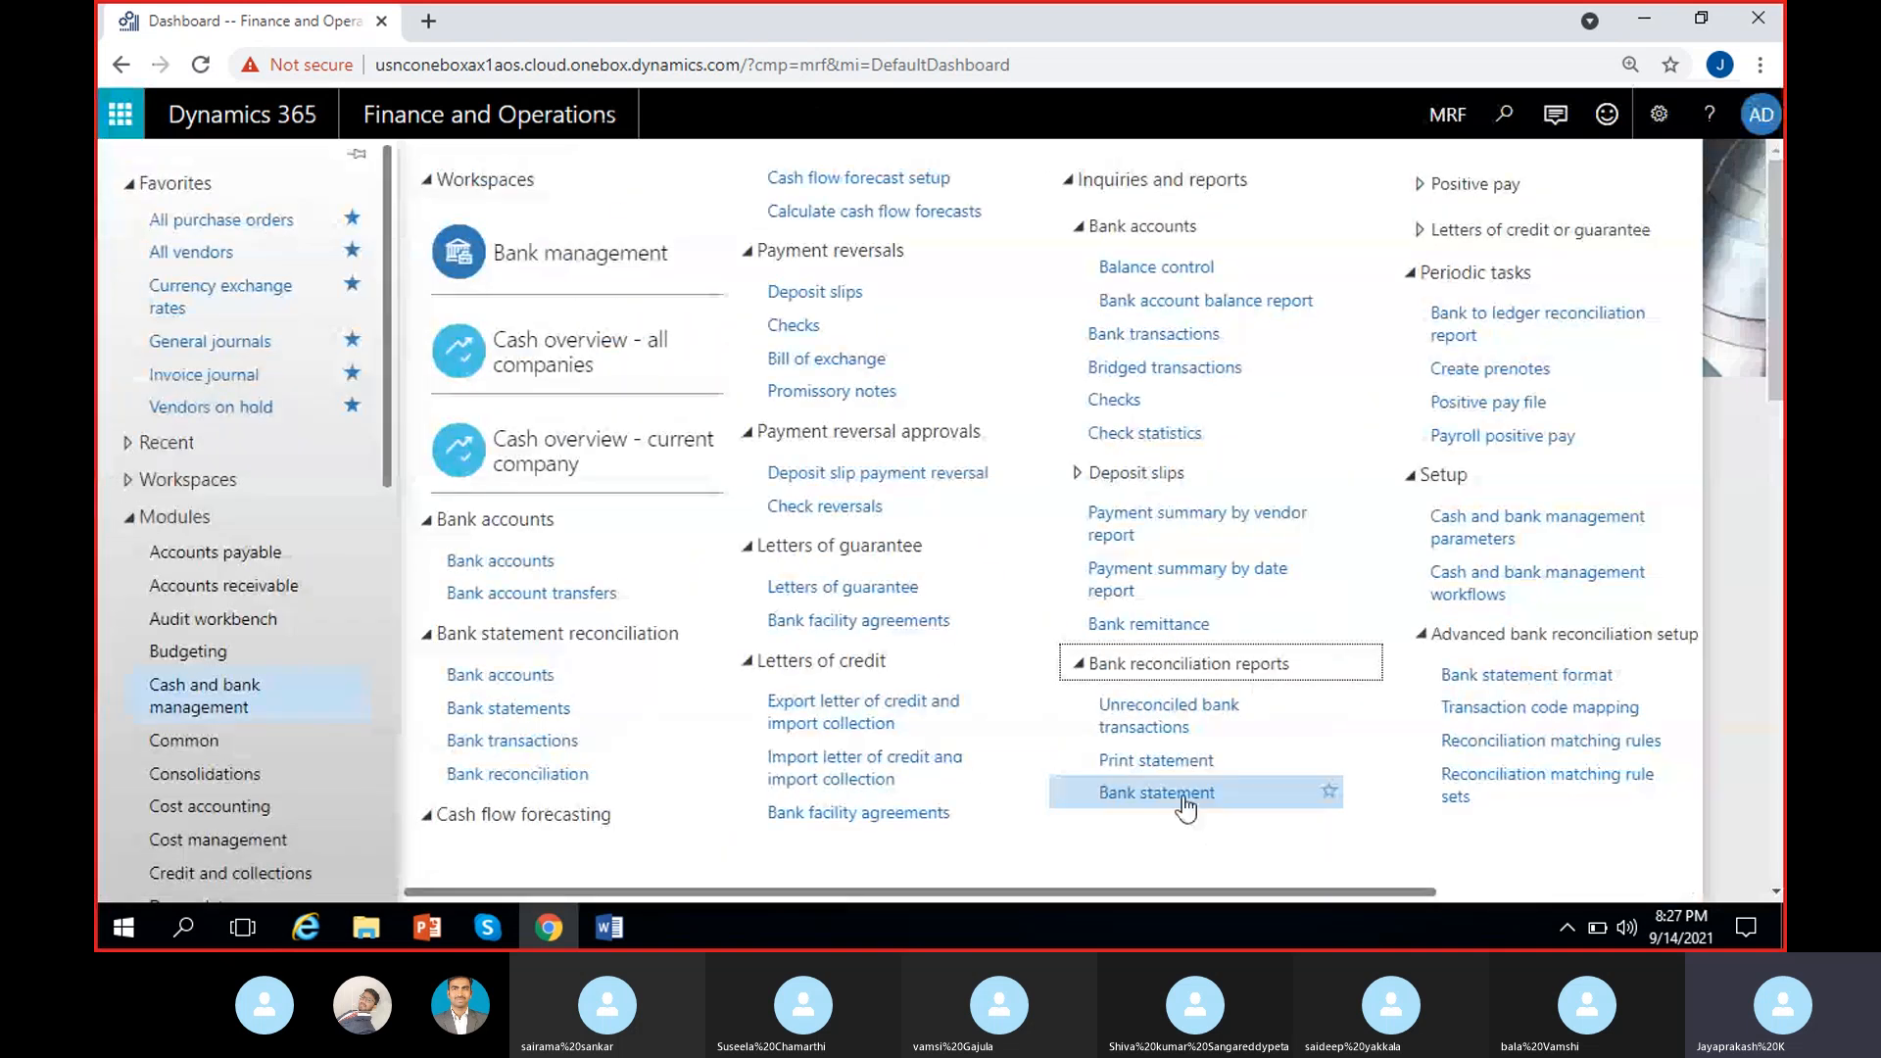
- Run the Bank statement report for the ICICI-1 account from 9/1/2021 to 9/14/2021 with the screen as destination
click(1175, 797)
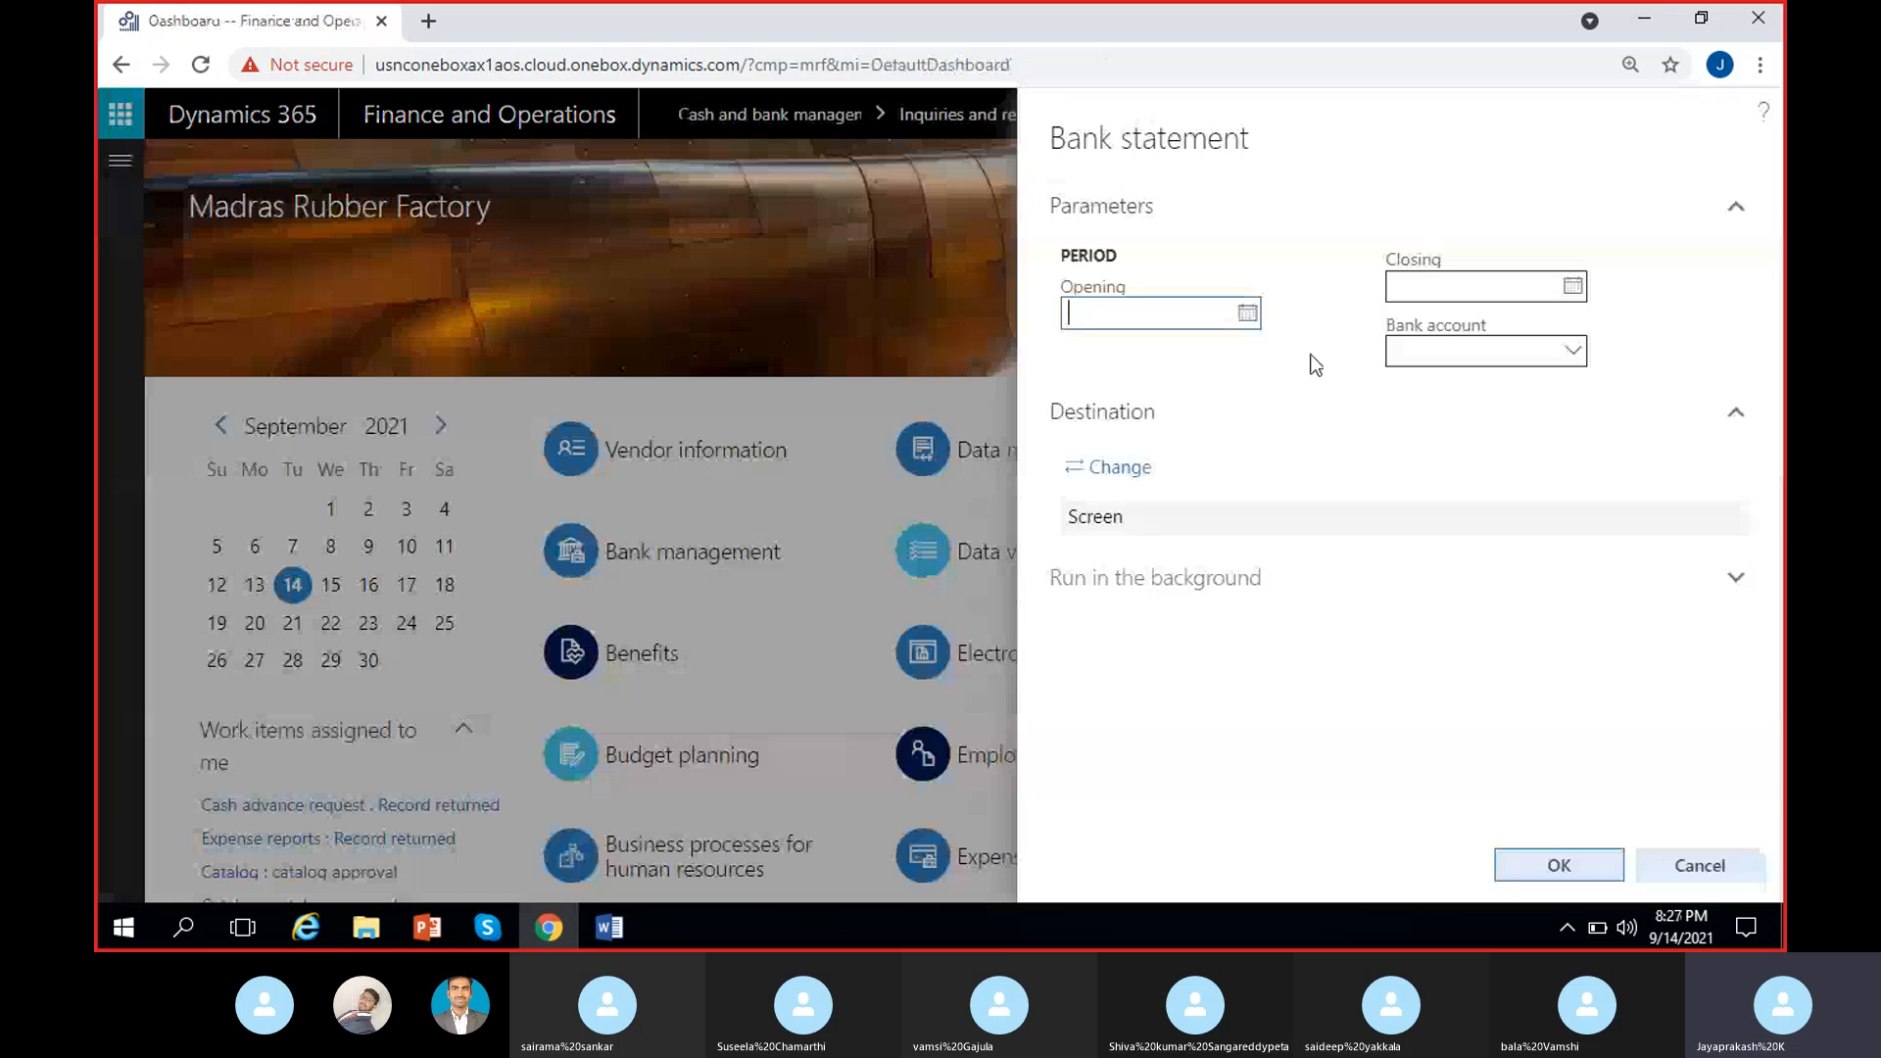
click(1248, 313)
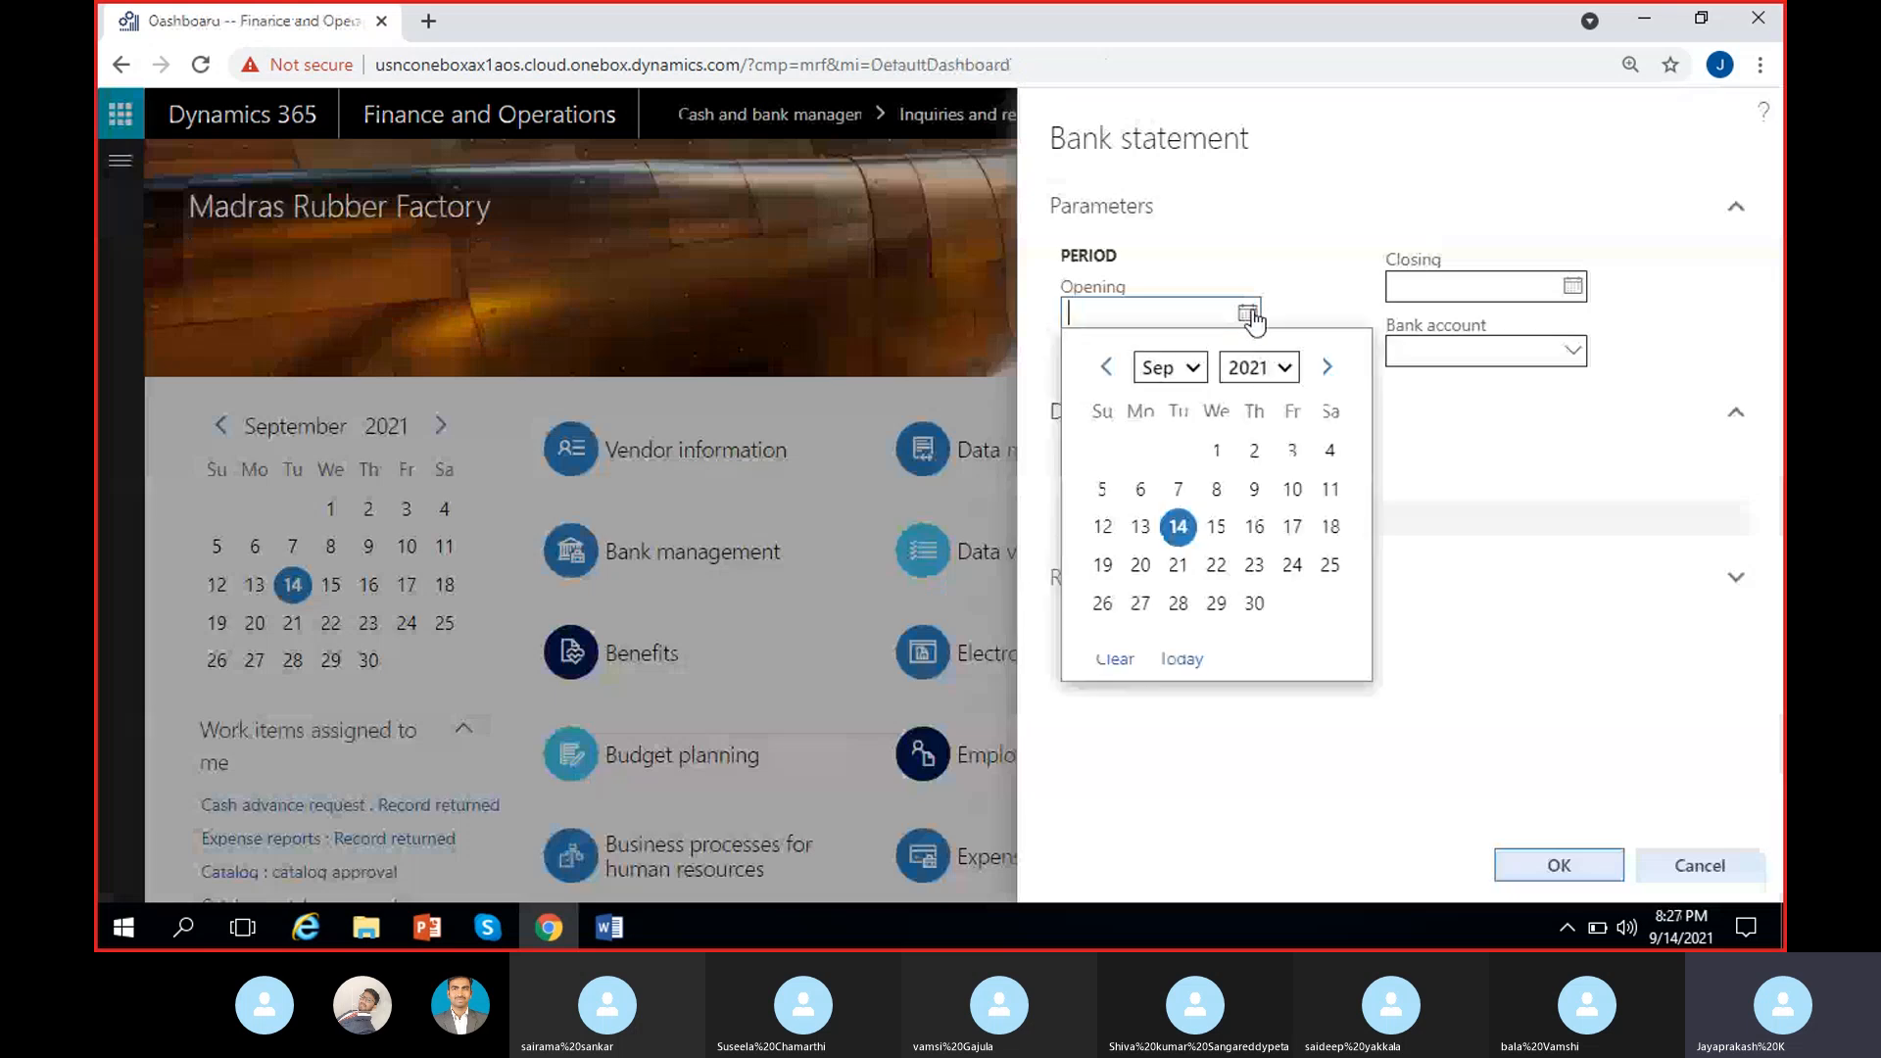
click(1215, 452)
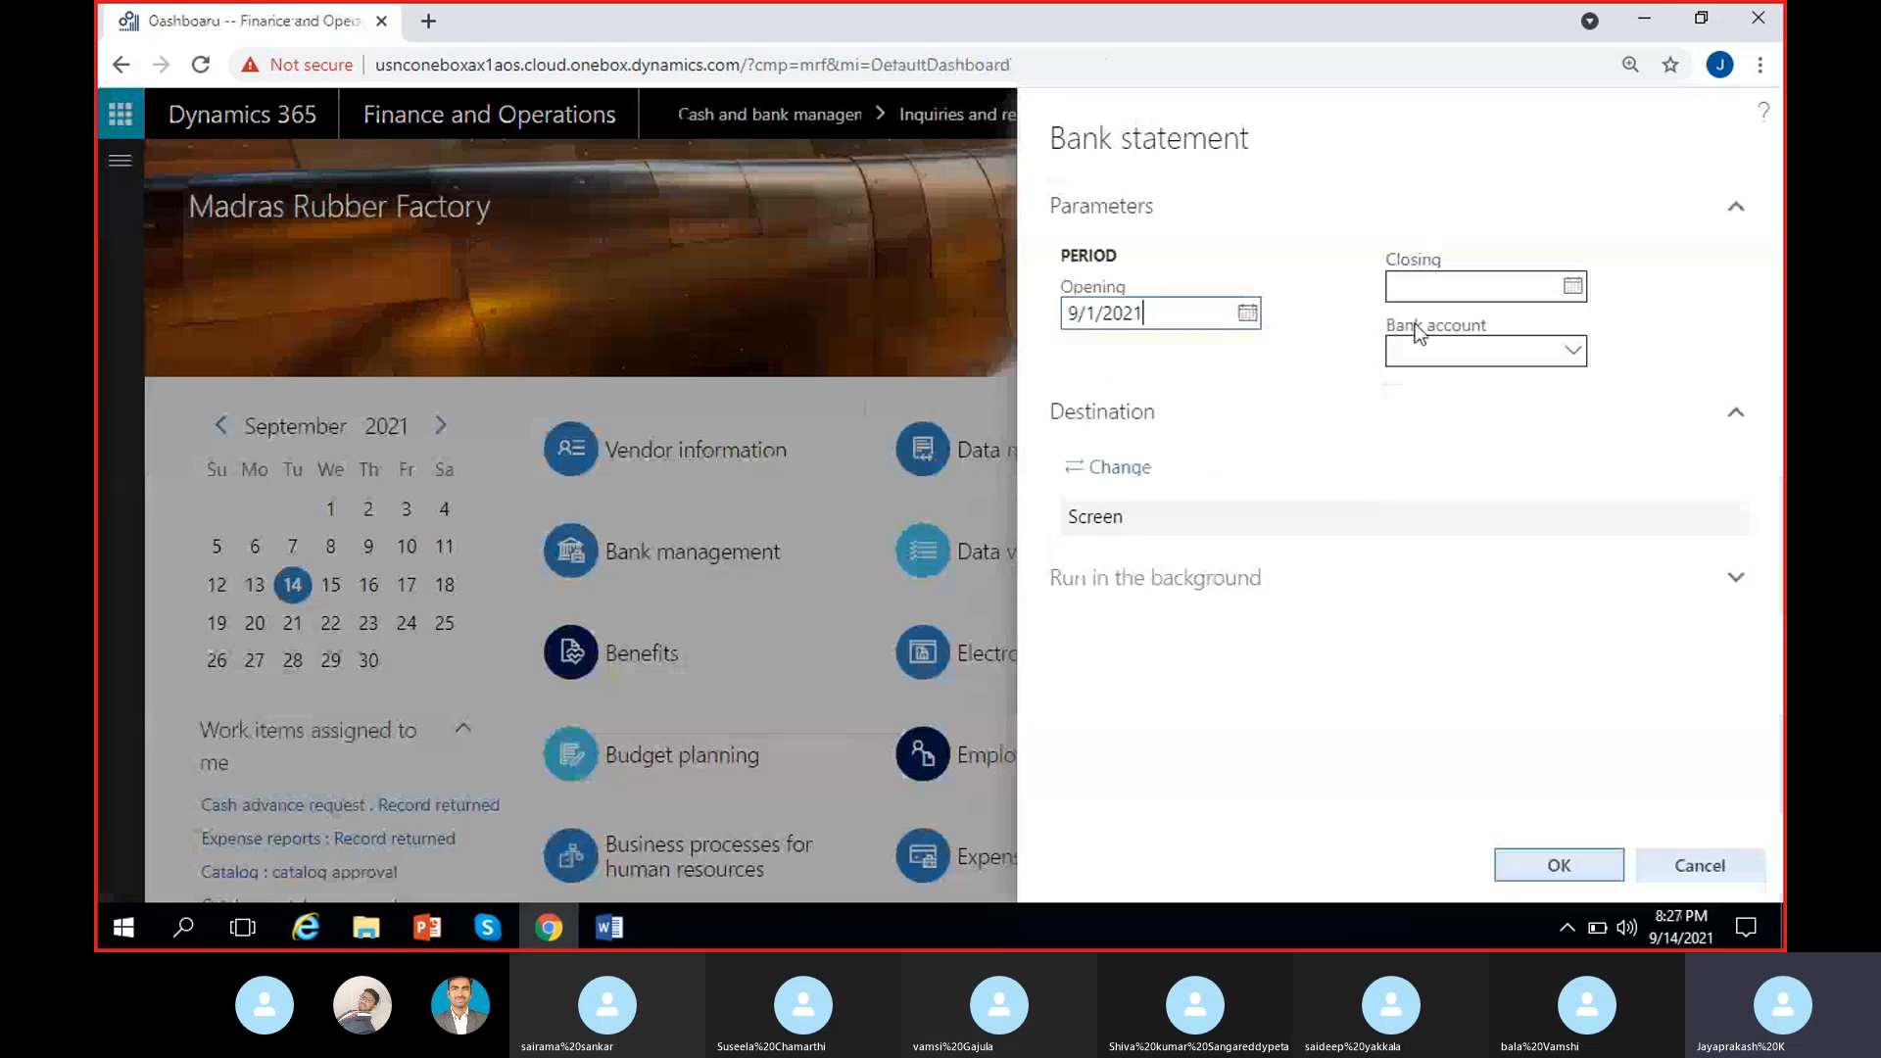
click(1572, 286)
click(1504, 501)
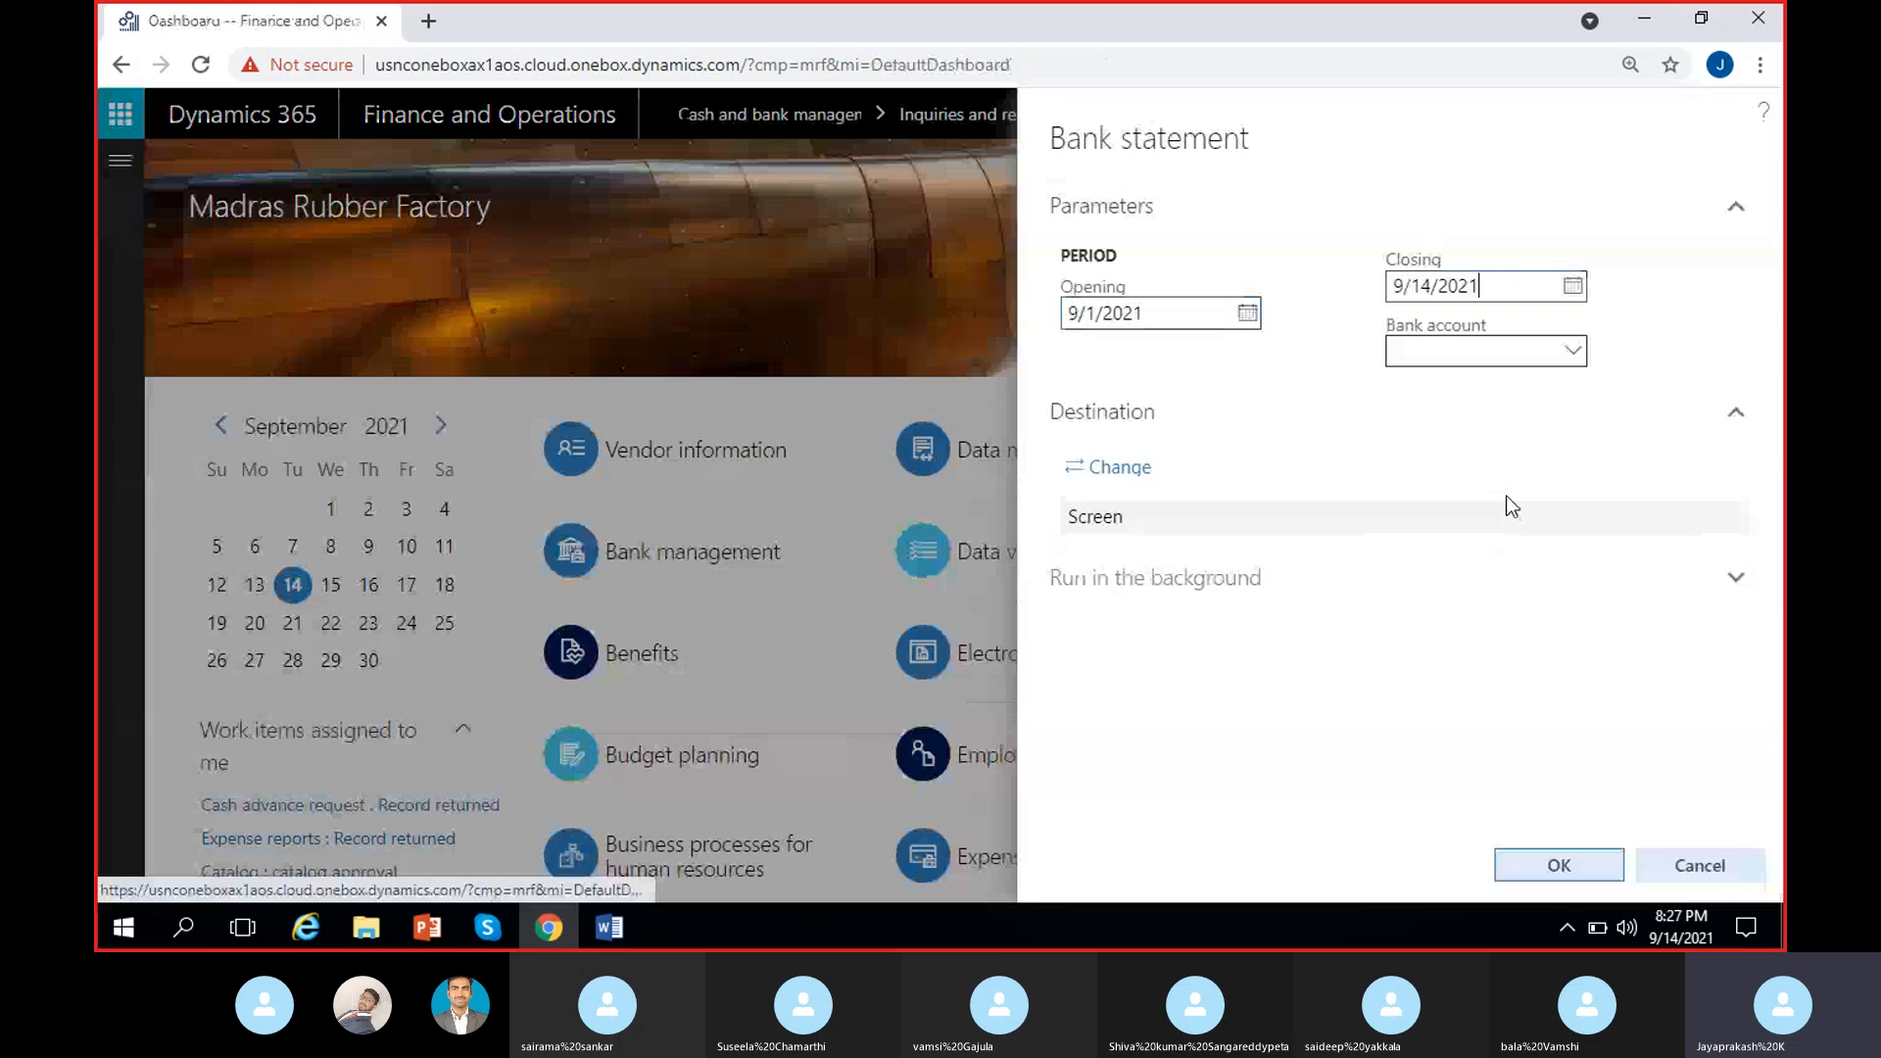
click(1572, 355)
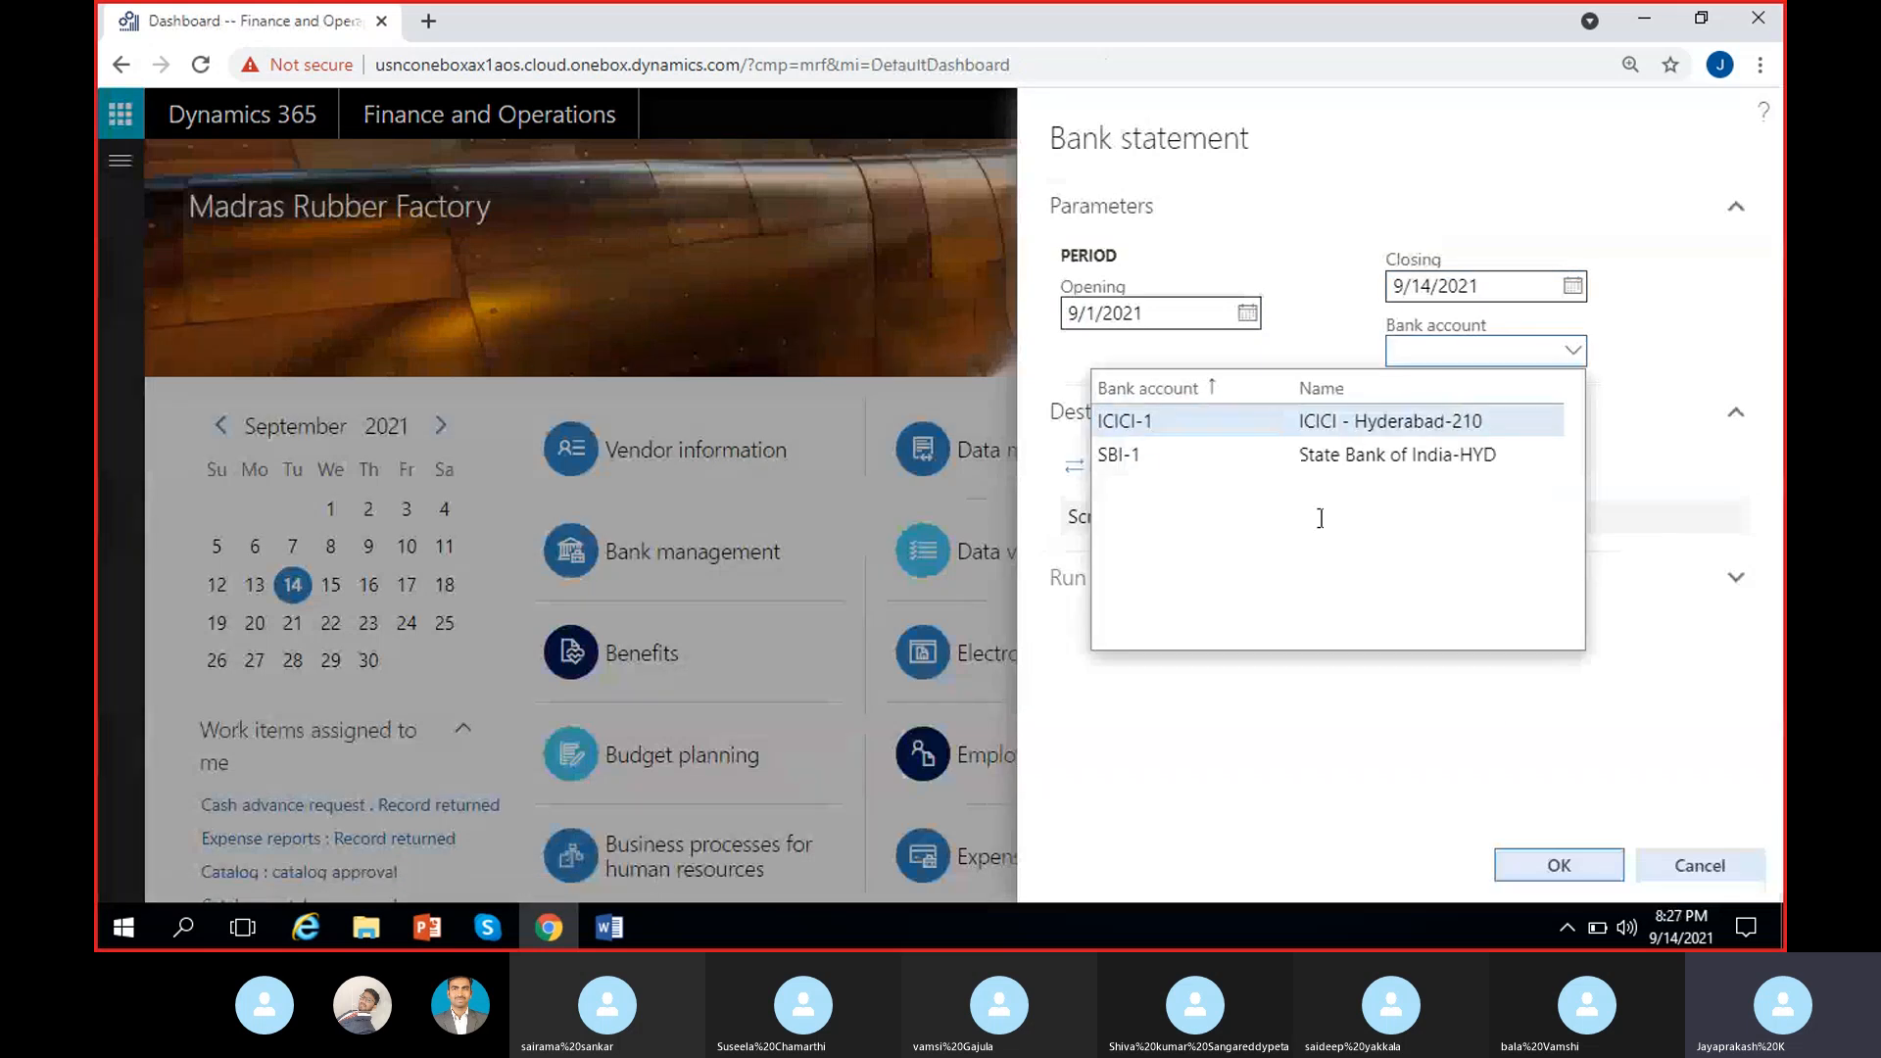
click(1127, 421)
click(1557, 862)
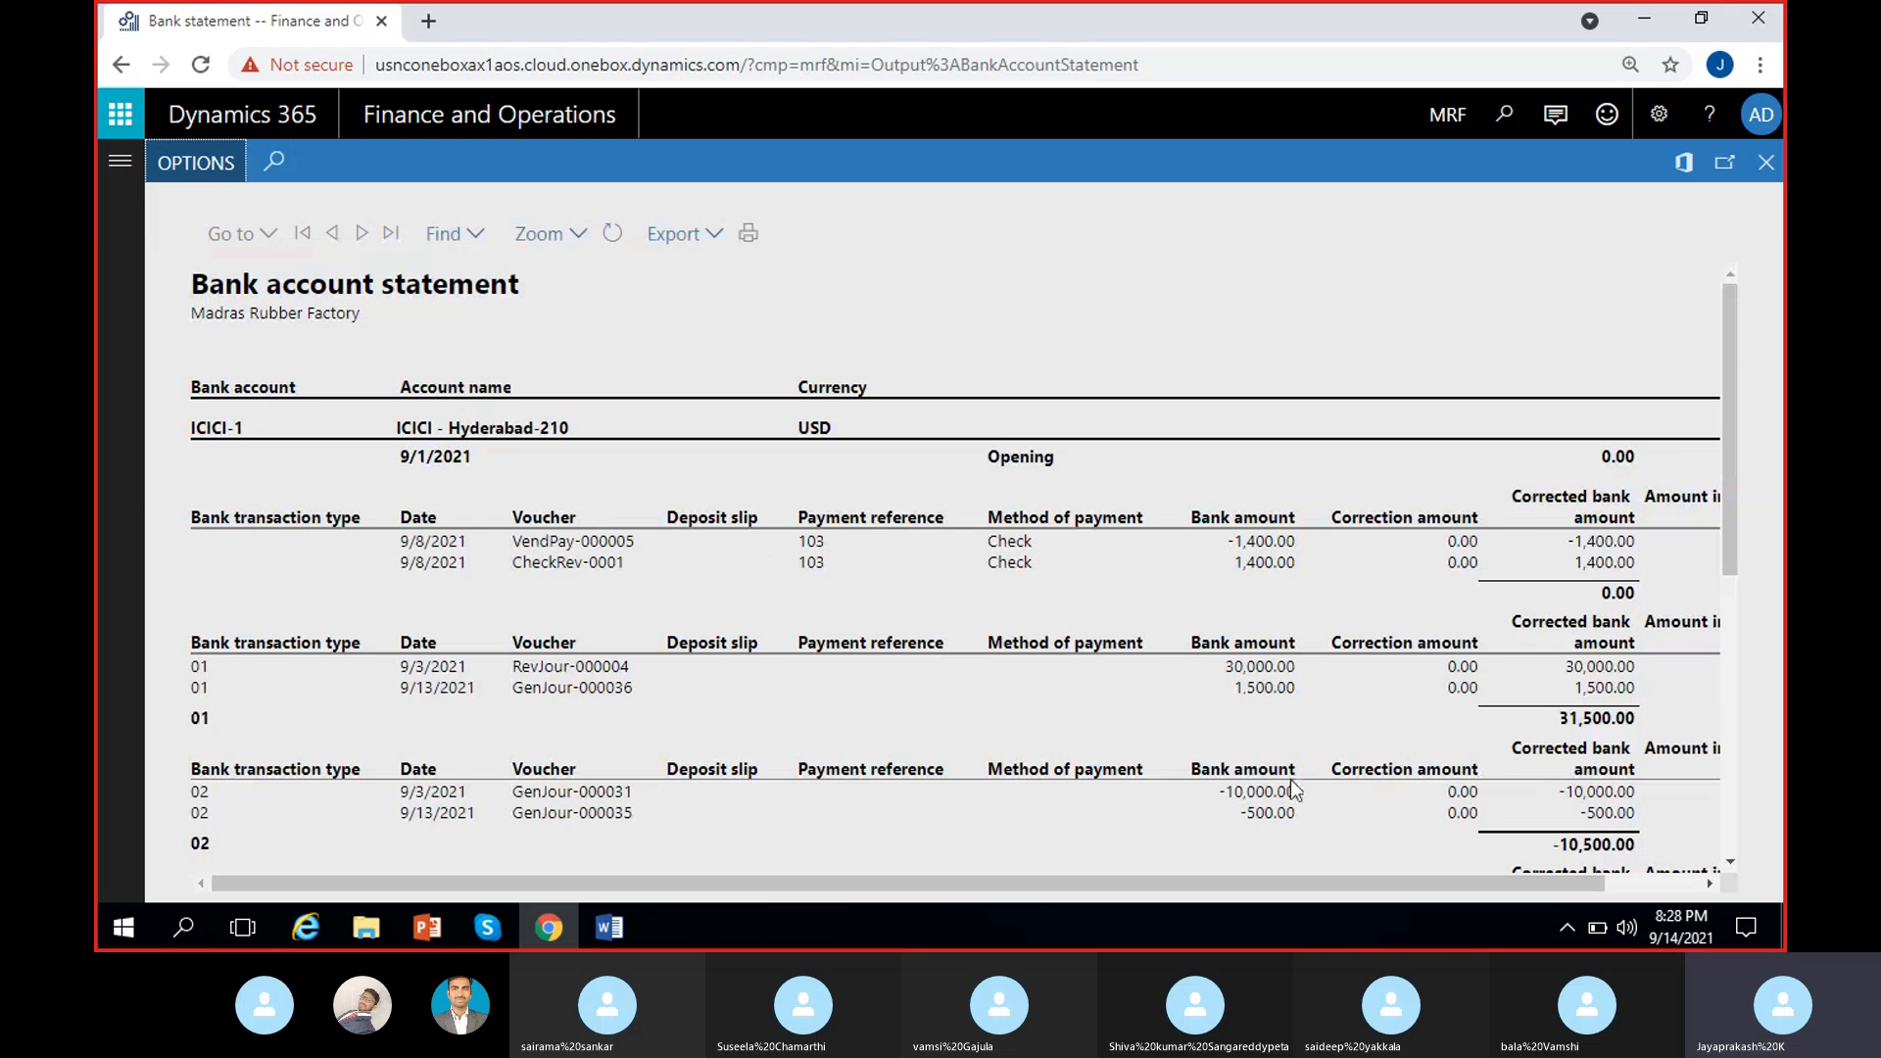
- Examine the ICICI-1 bank account statement from opening to closing balance, including the transactions grouped by bank transaction type
scroll(638, 637, down, 1)
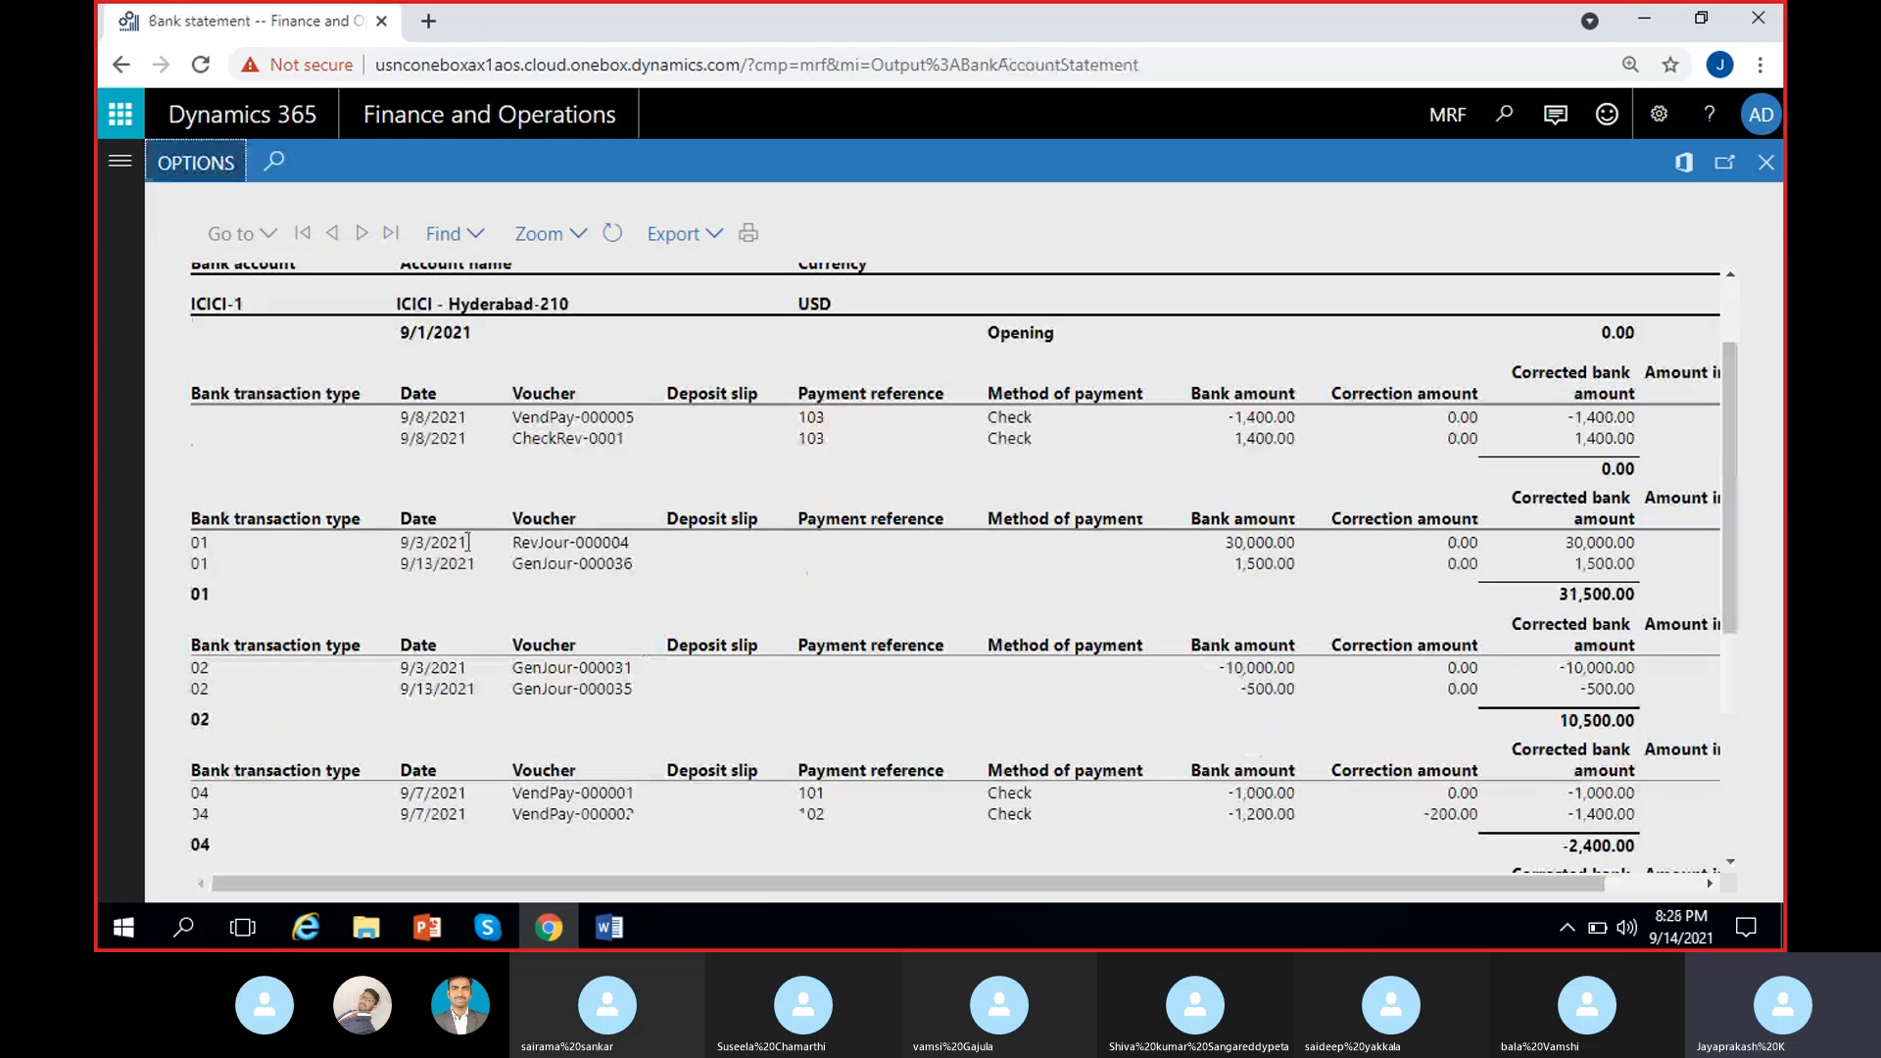
scroll(395, 642, up, 2)
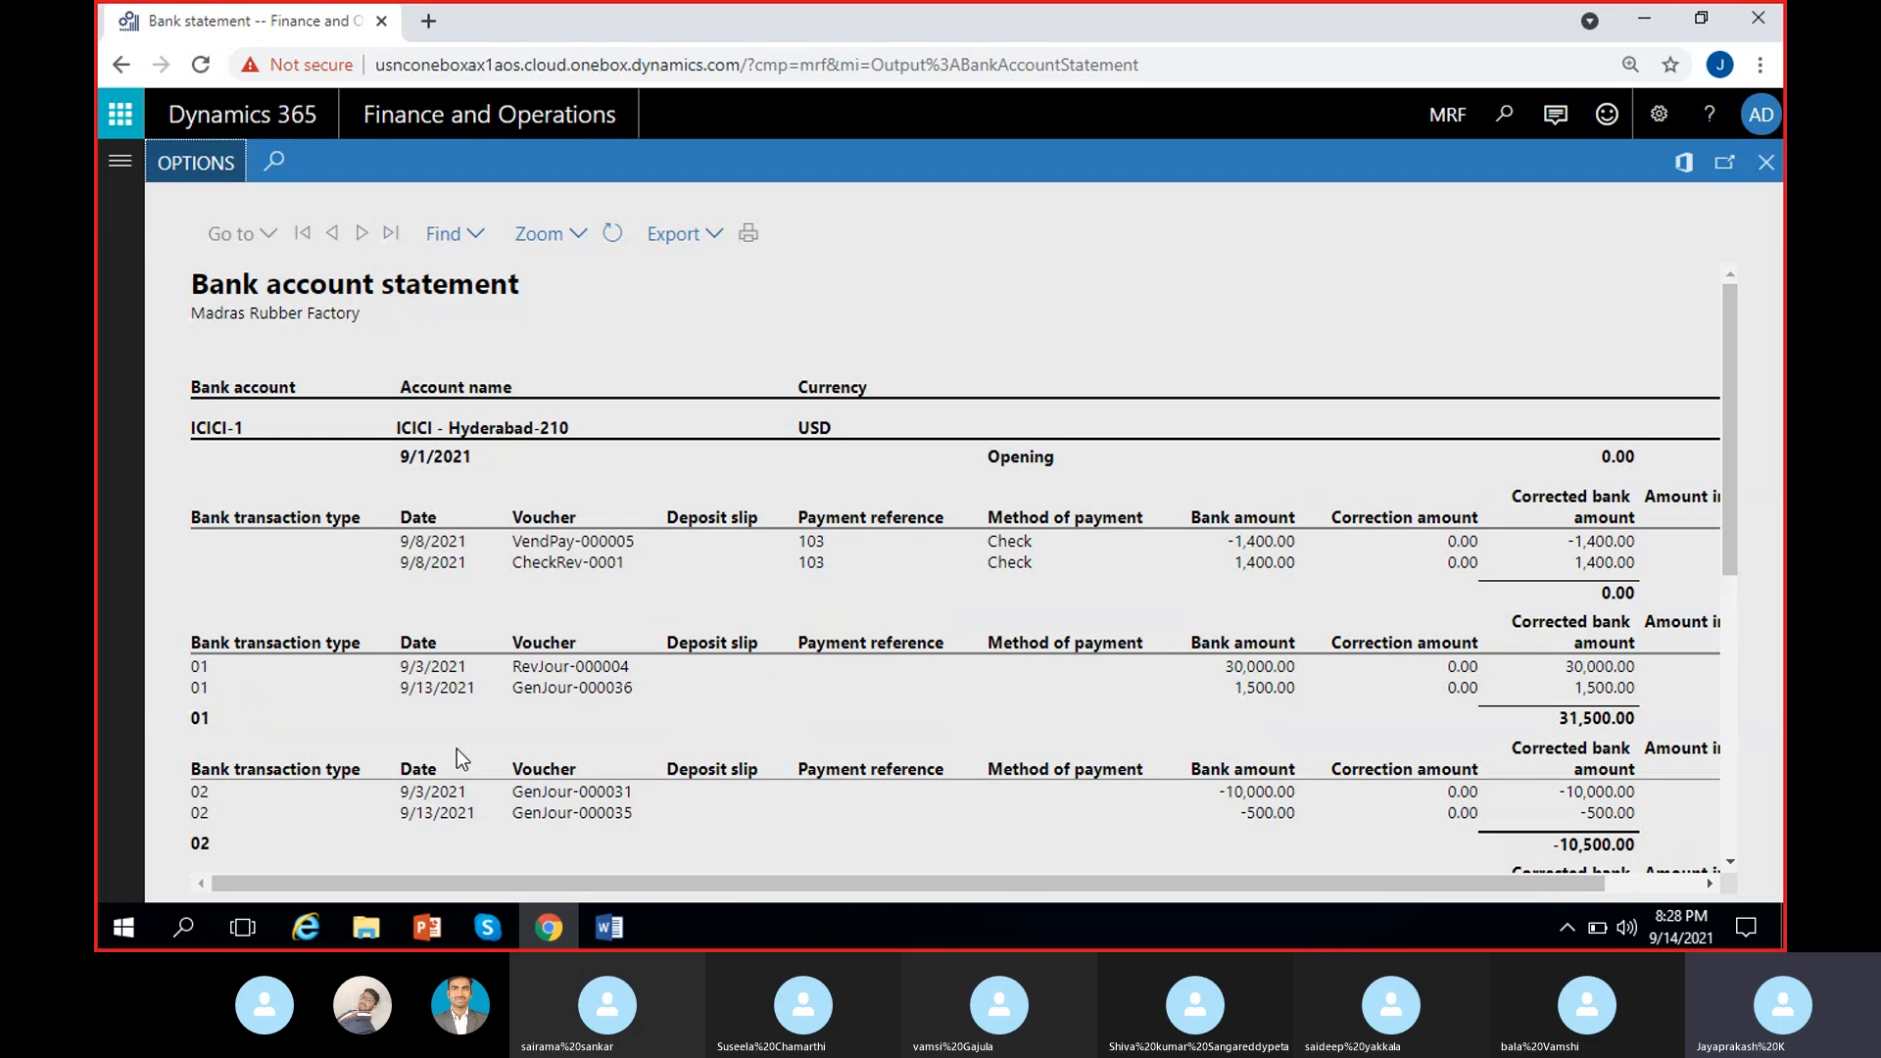
scroll(456, 748, down, 3)
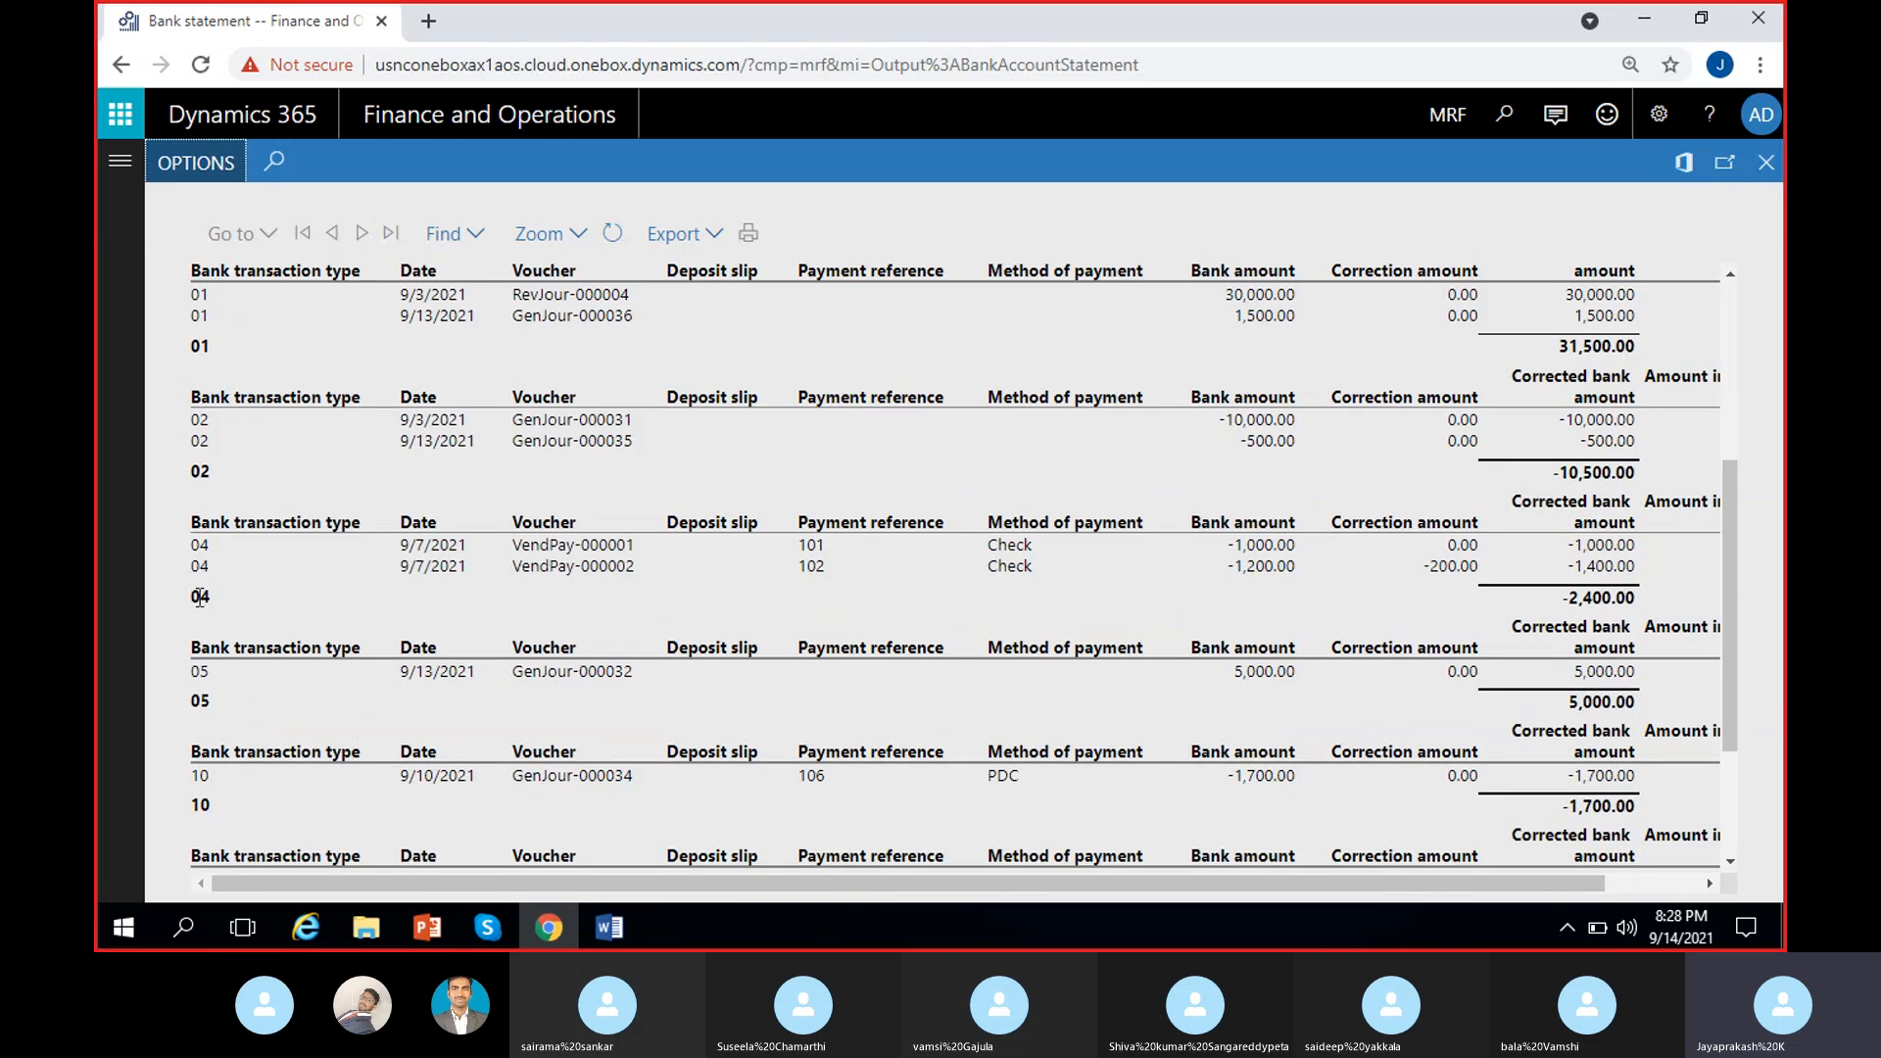
scroll(186, 651, up, 3)
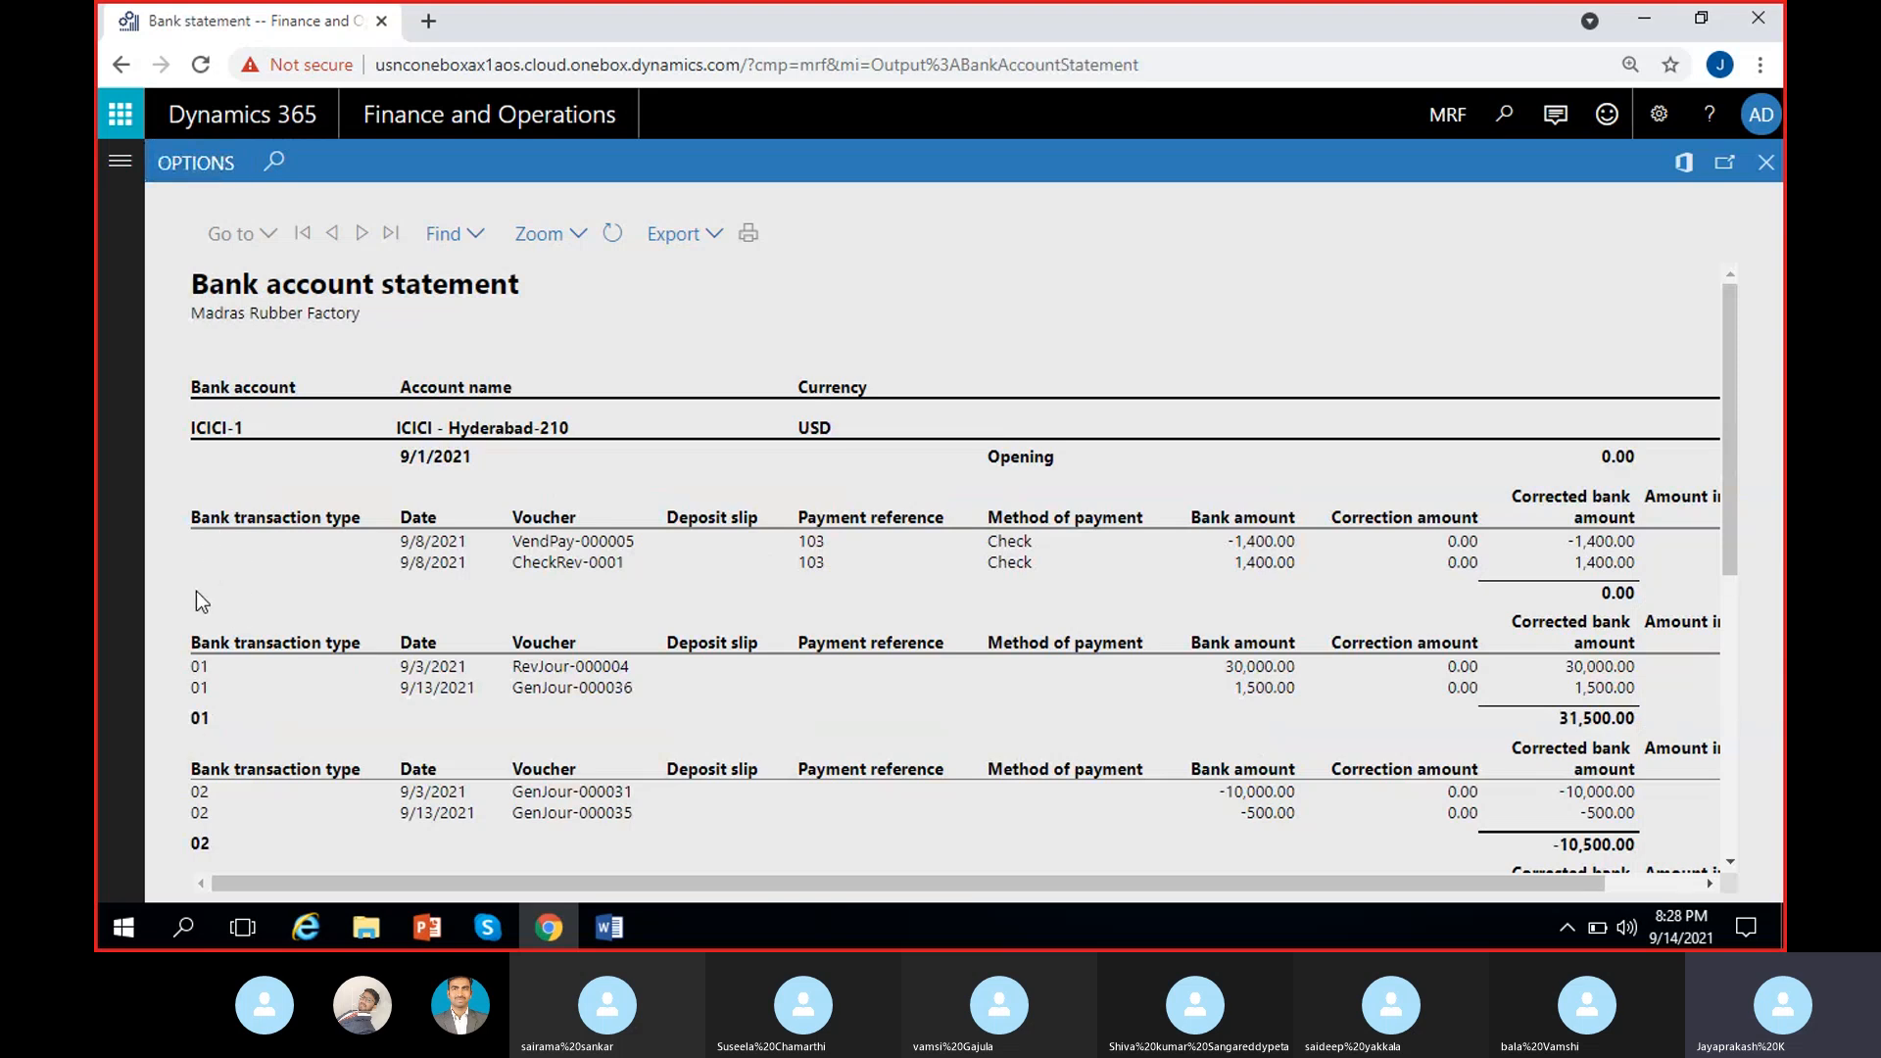
scroll(214, 691, down, 3)
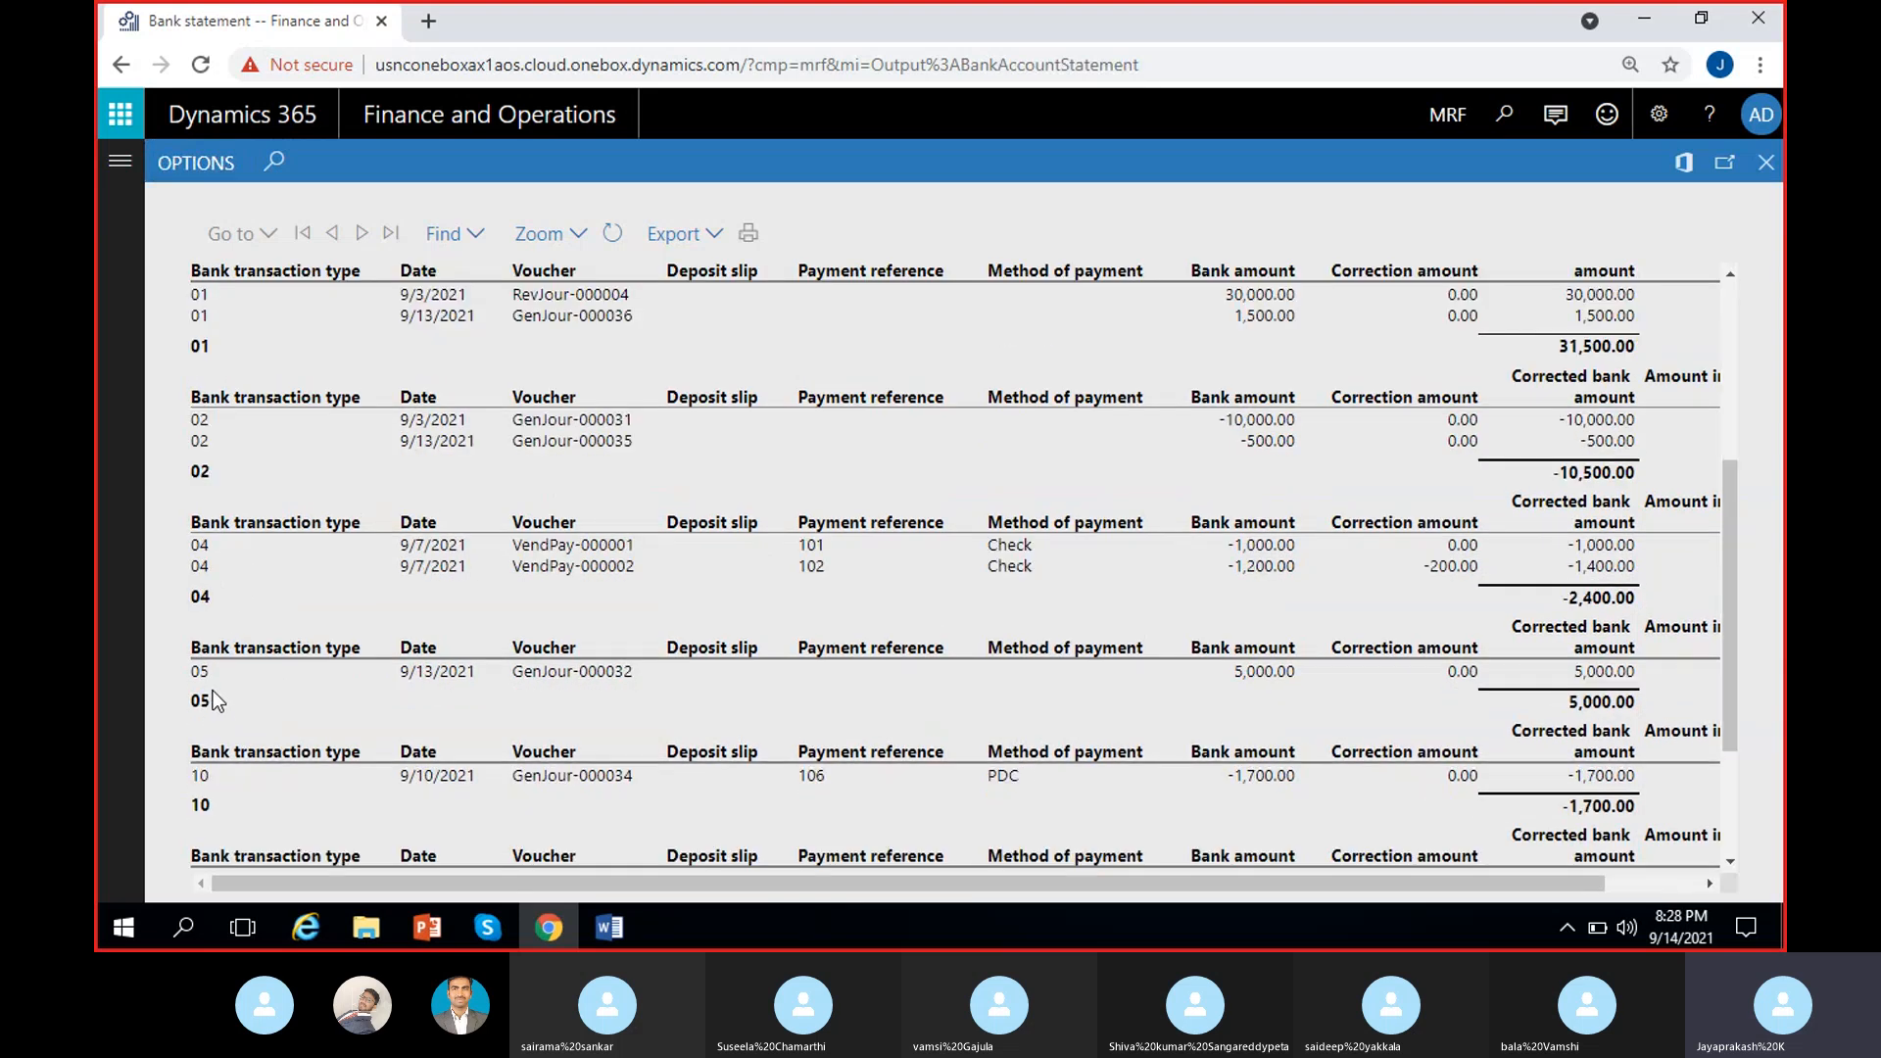
scroll(205, 744, down, 2)
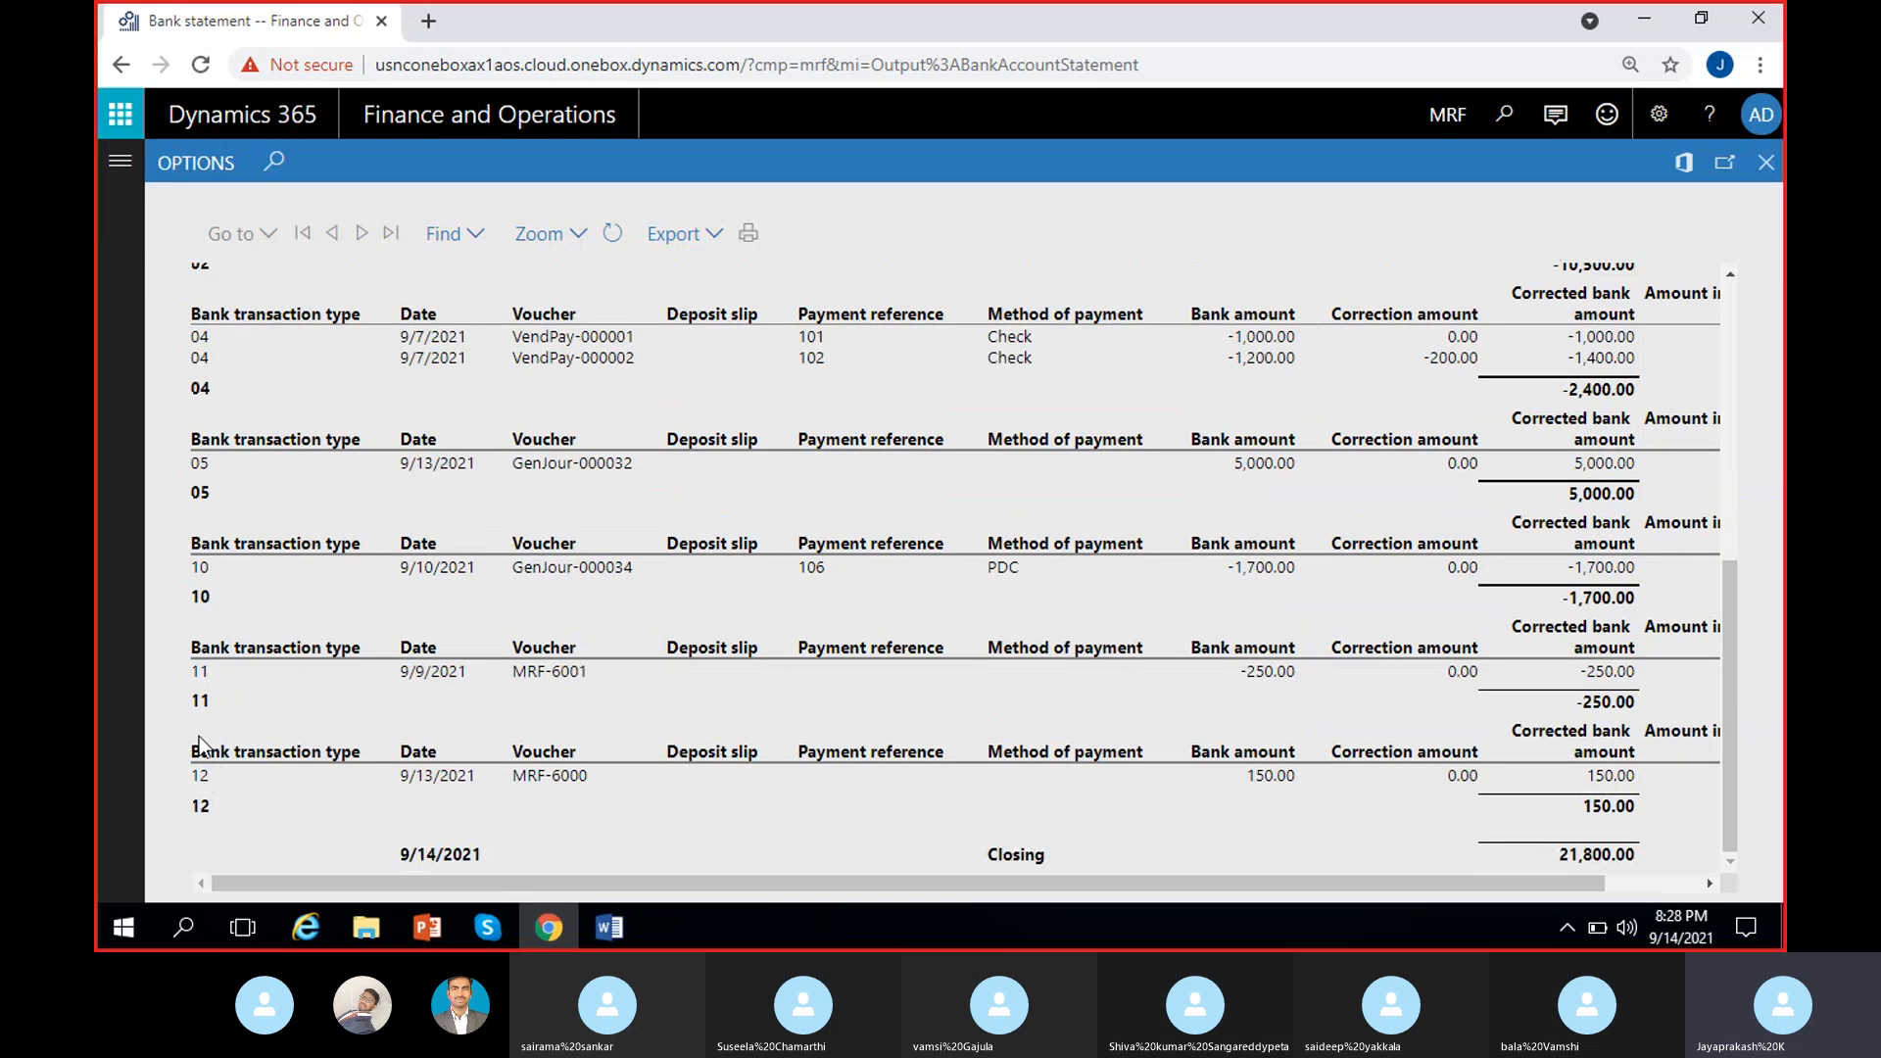
scroll(243, 758, up, 10)
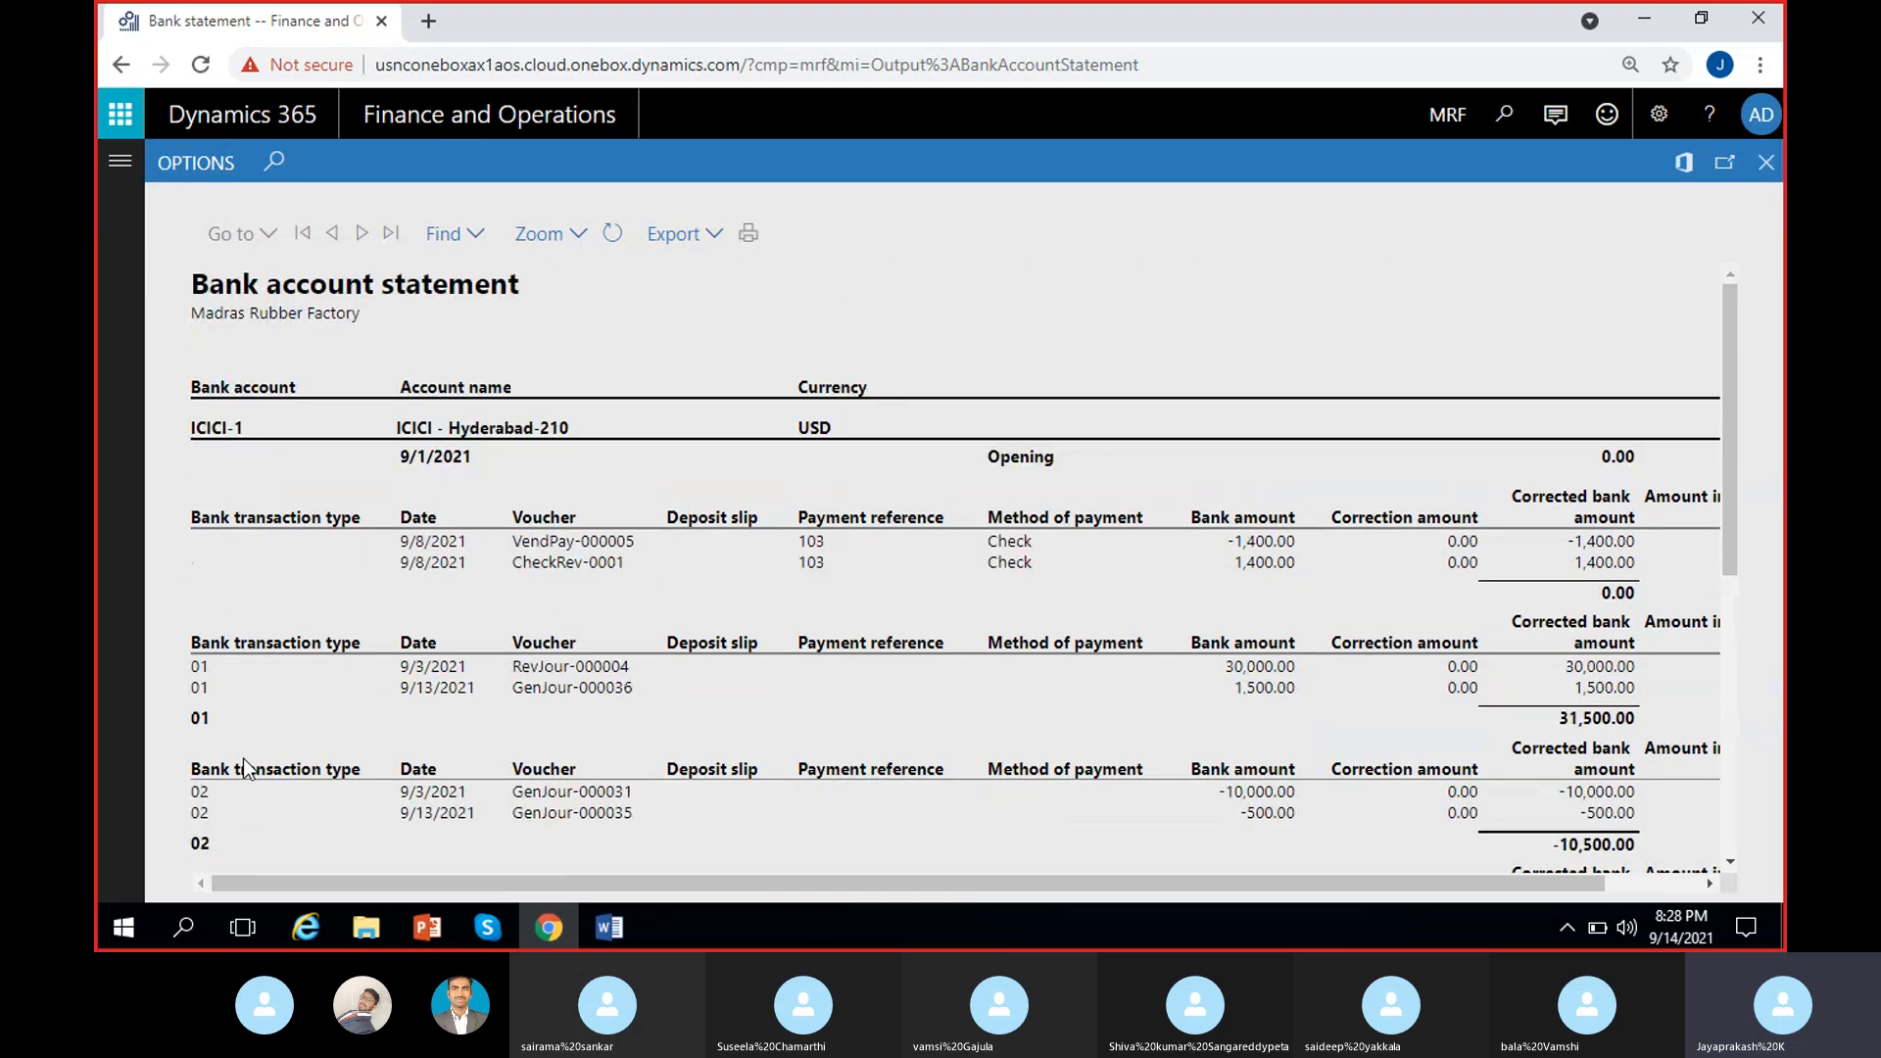
- View the export formats offered for the bank account statement and close the report without exporting
click(713, 241)
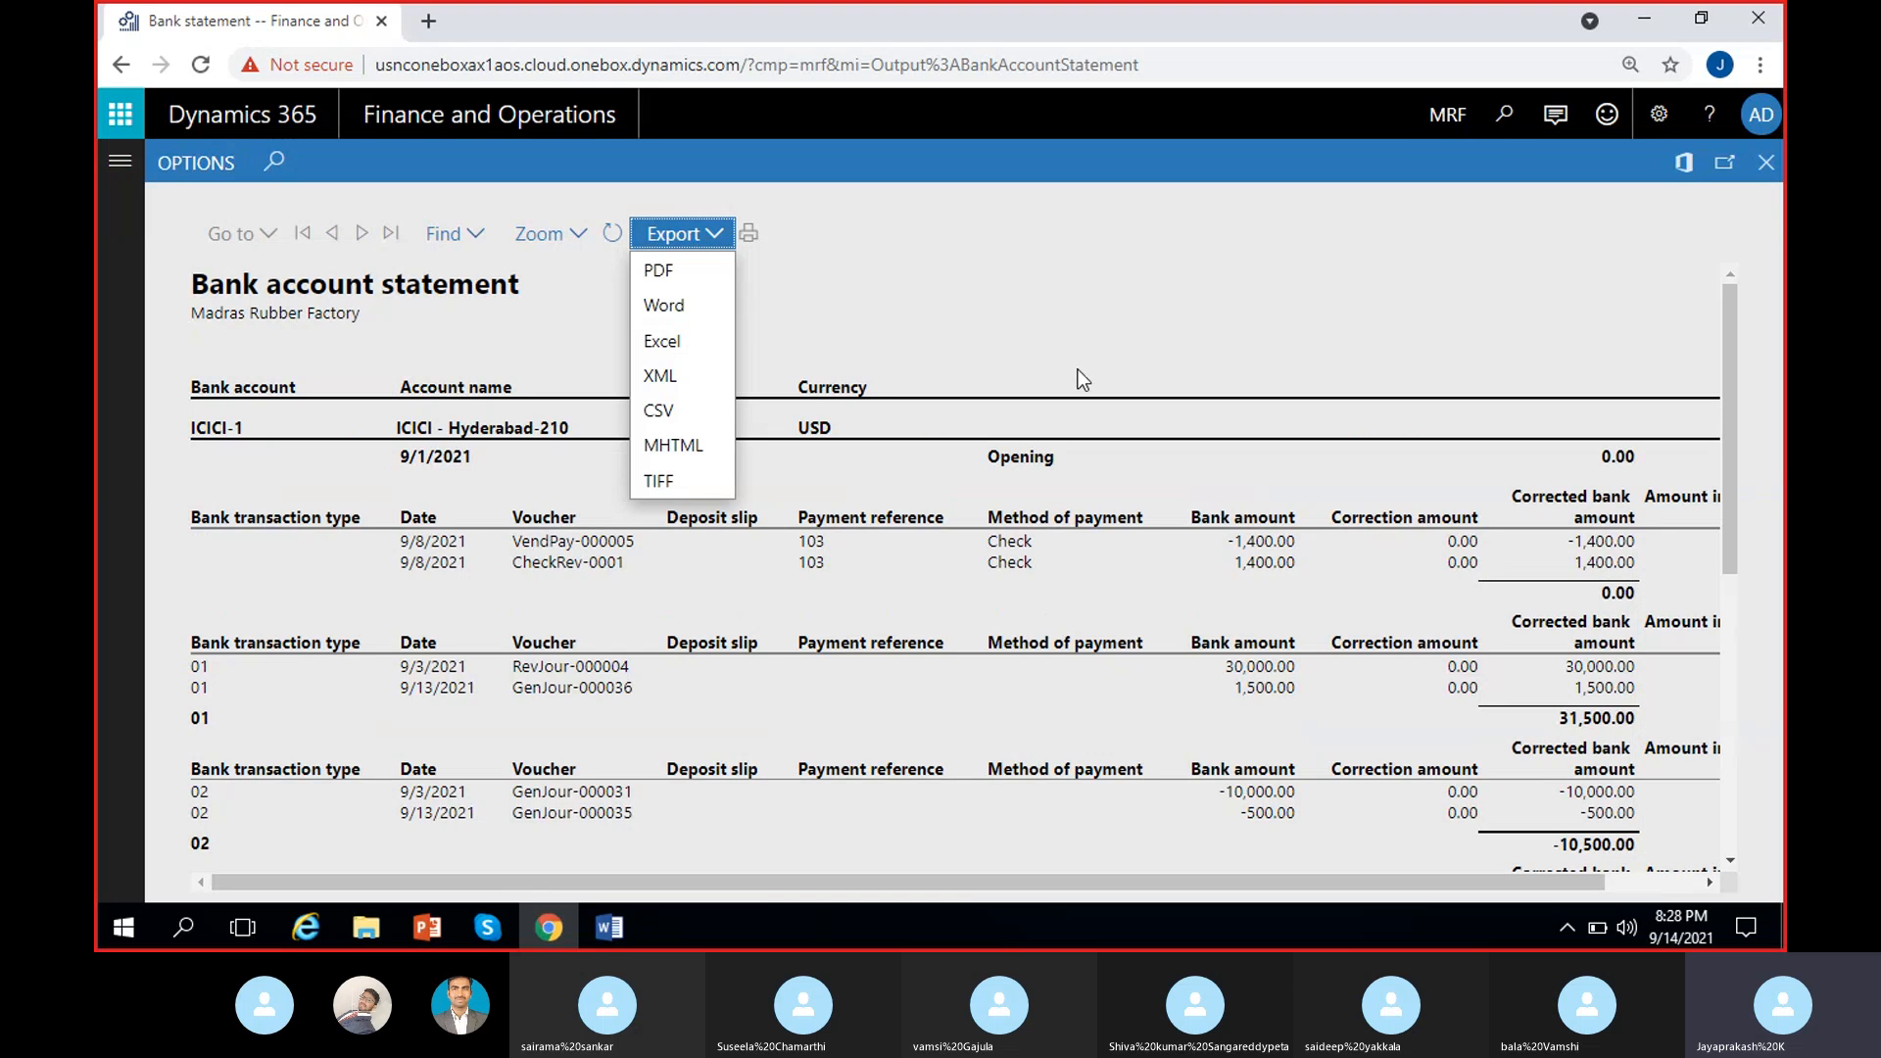
click(713, 239)
click(1766, 162)
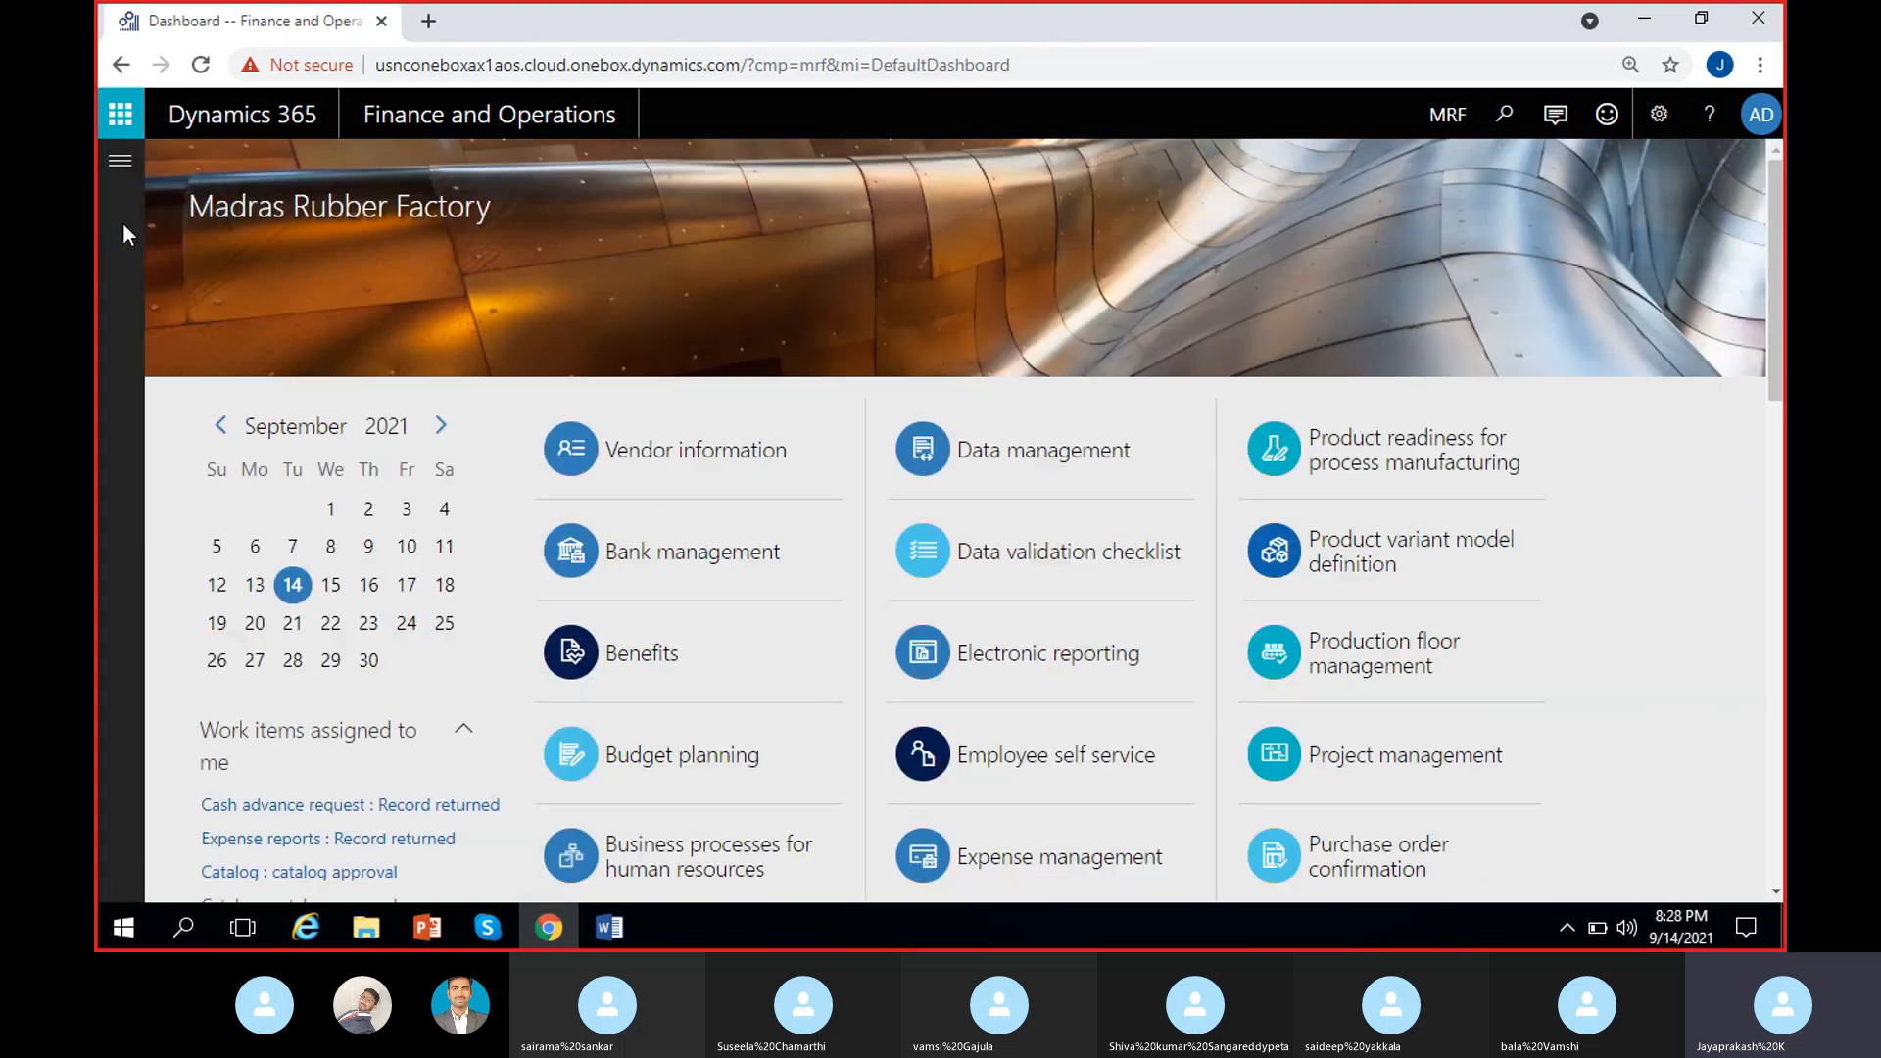
- Open the Cash and bank management parameters from the module's Setup section
click(119, 159)
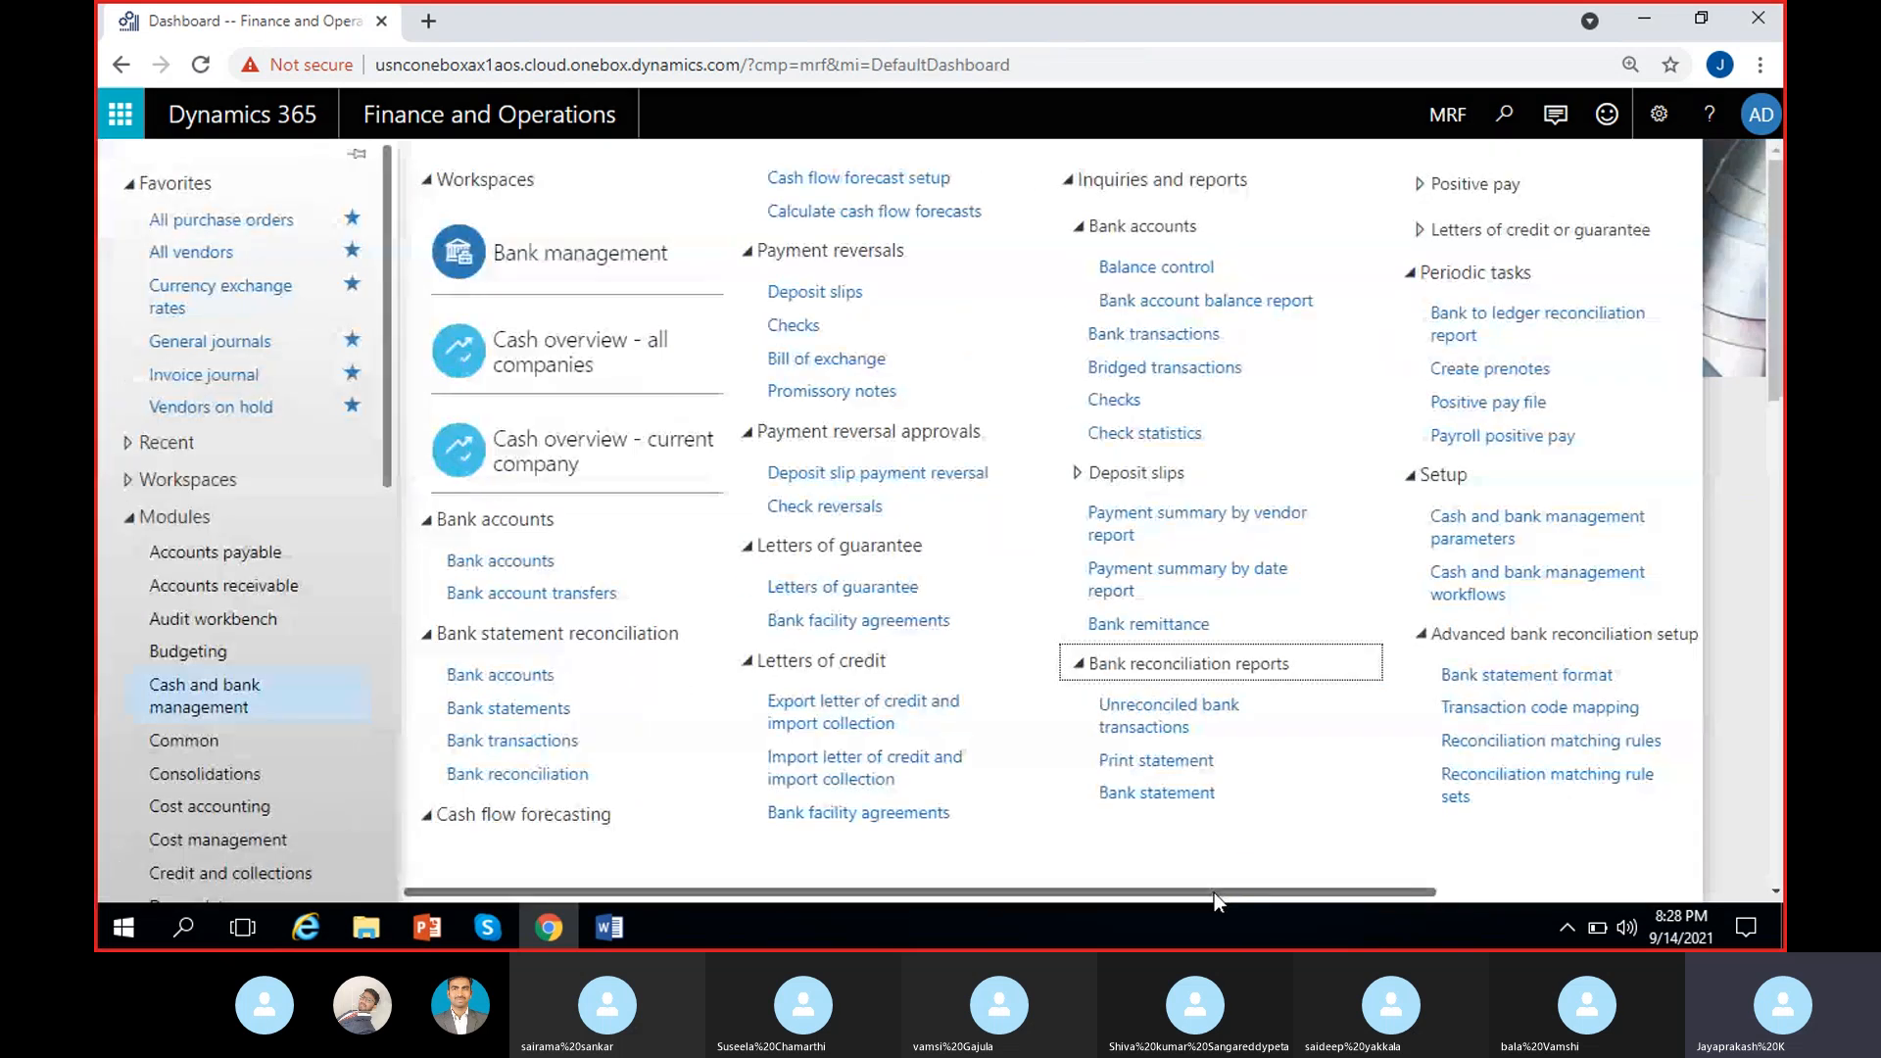
drag(1243, 887, 1496, 899)
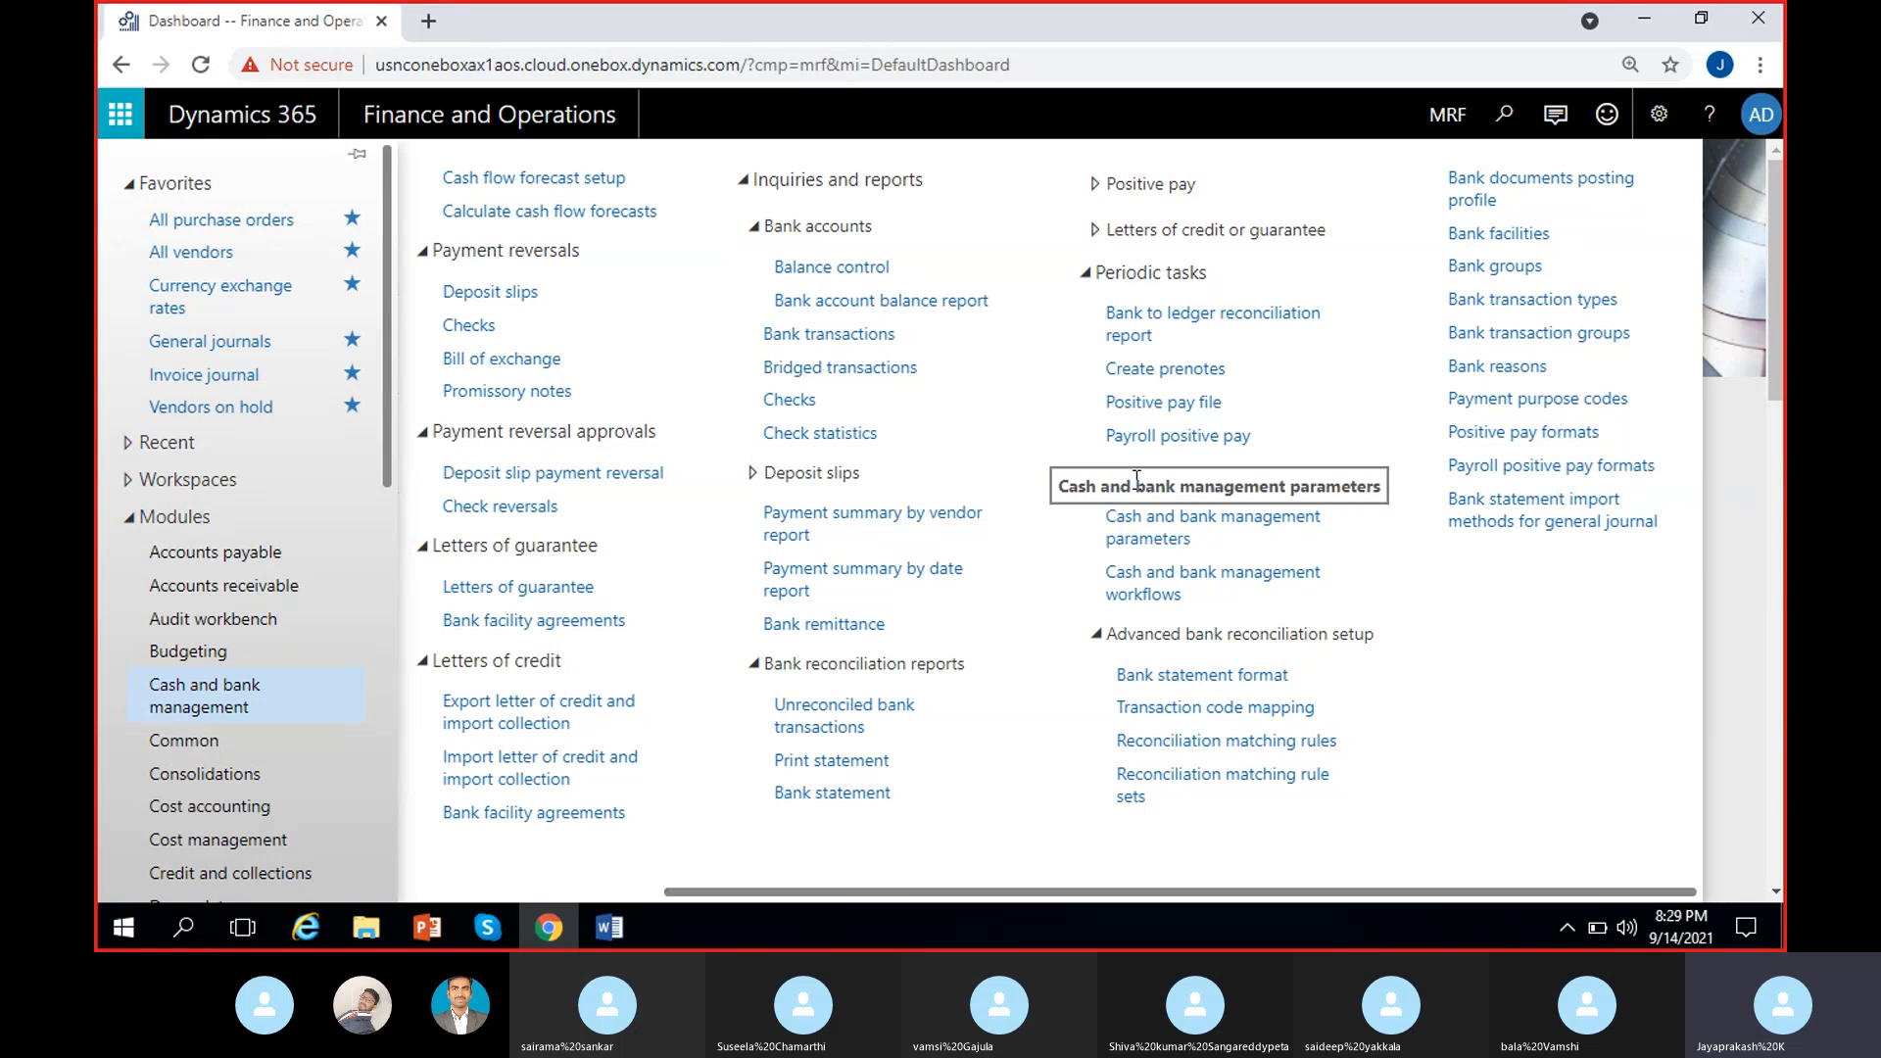
click(1212, 529)
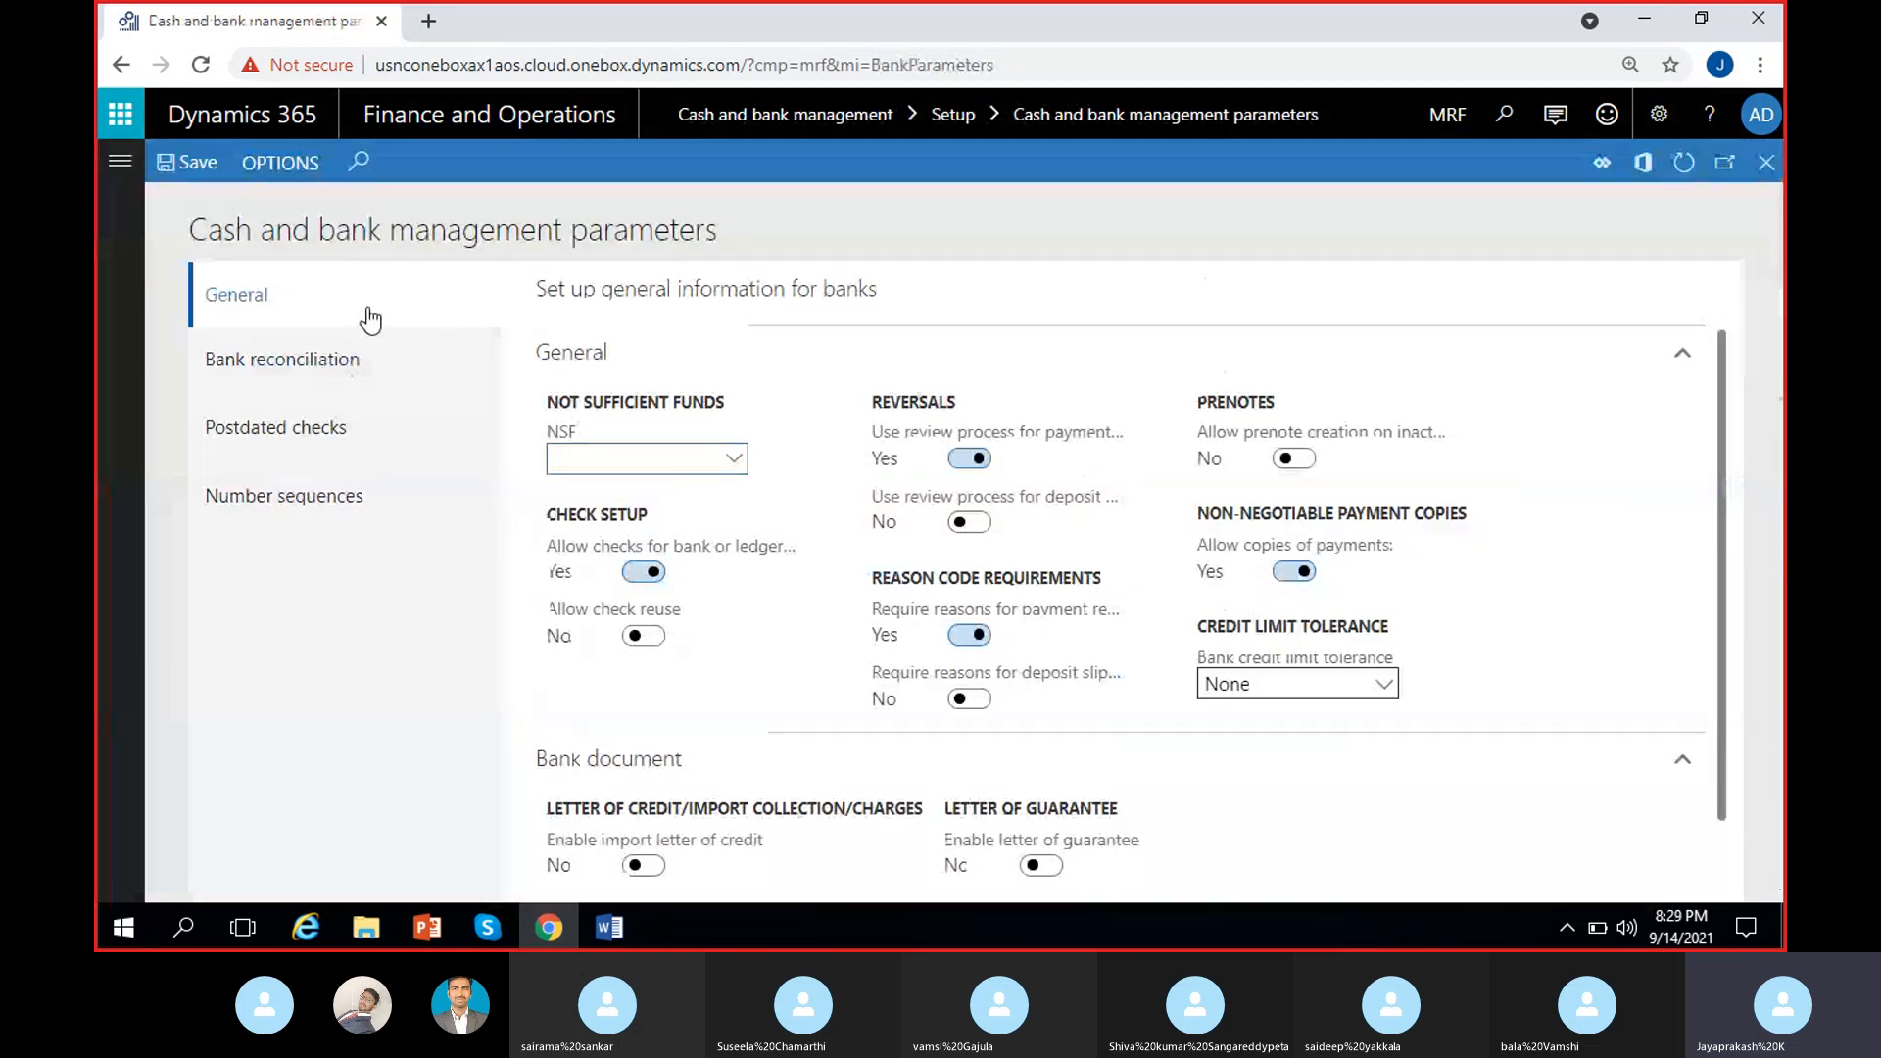
- View the bank transaction types offered for the NSF parameter and leave the field empty
click(734, 461)
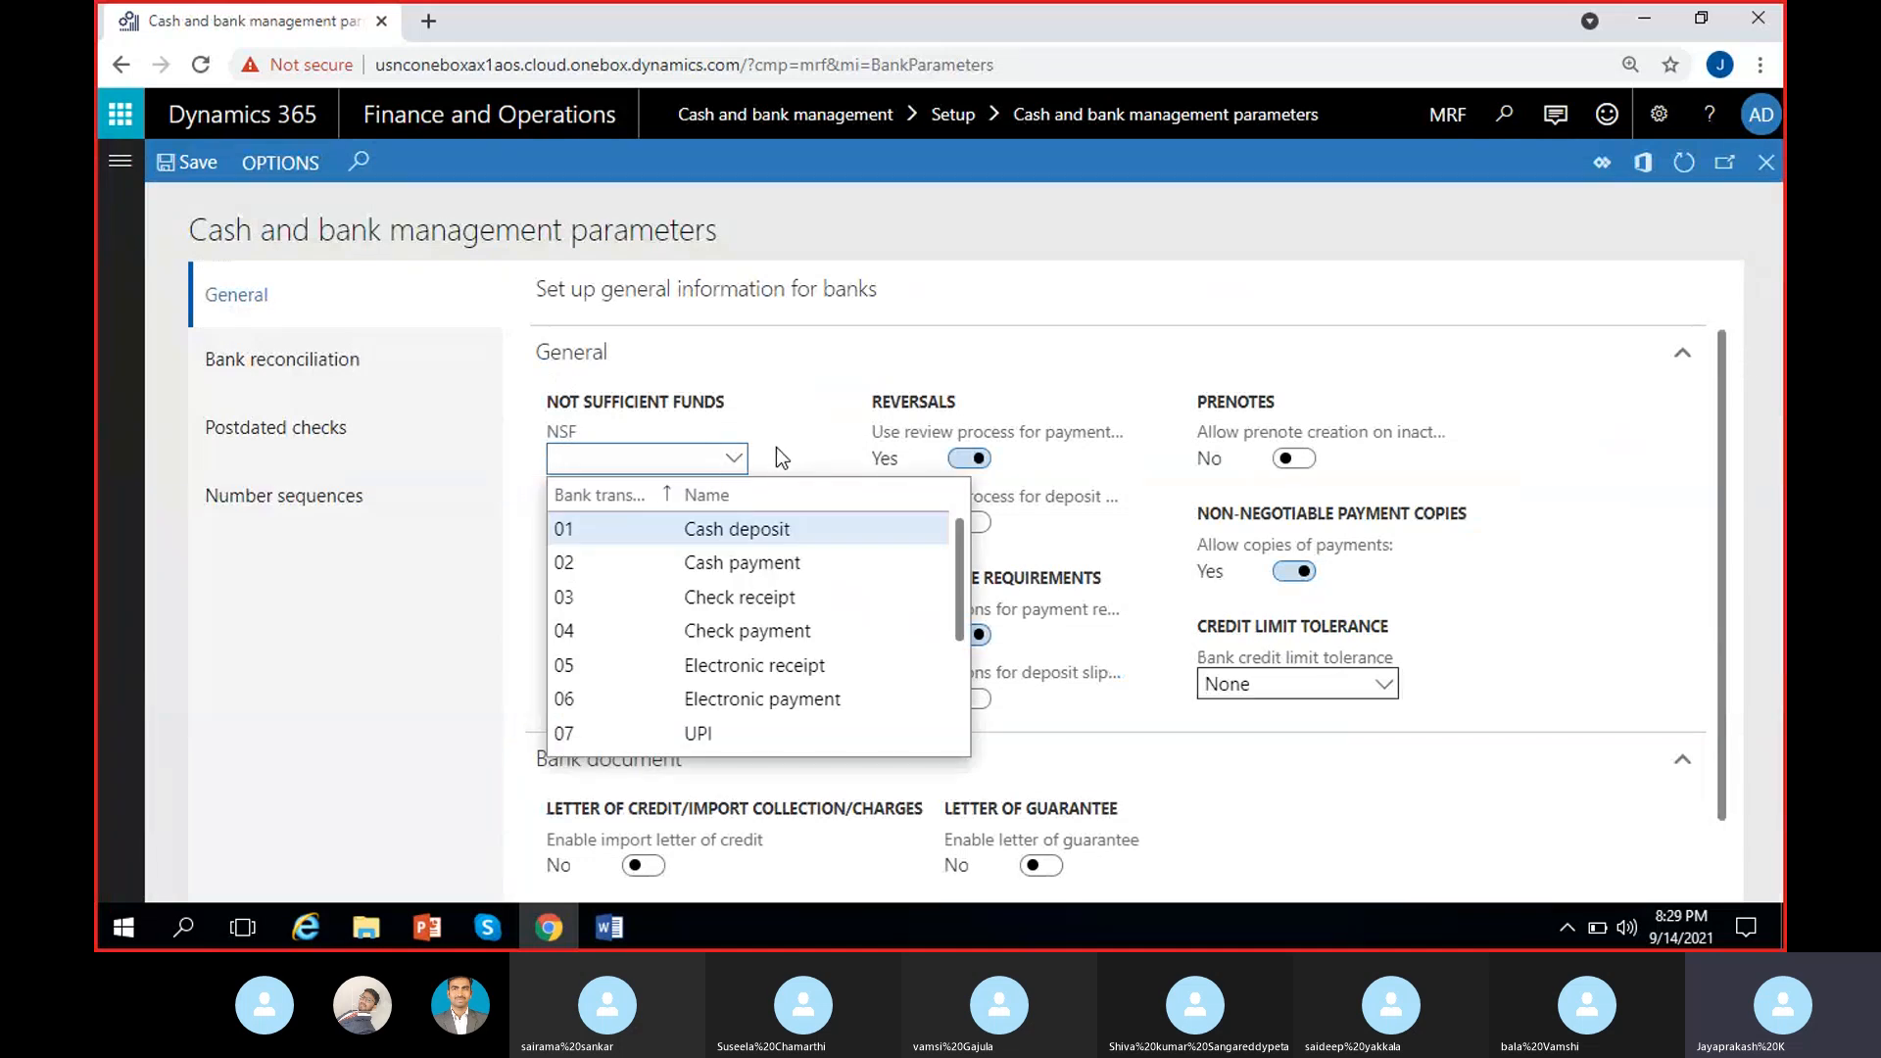
click(708, 456)
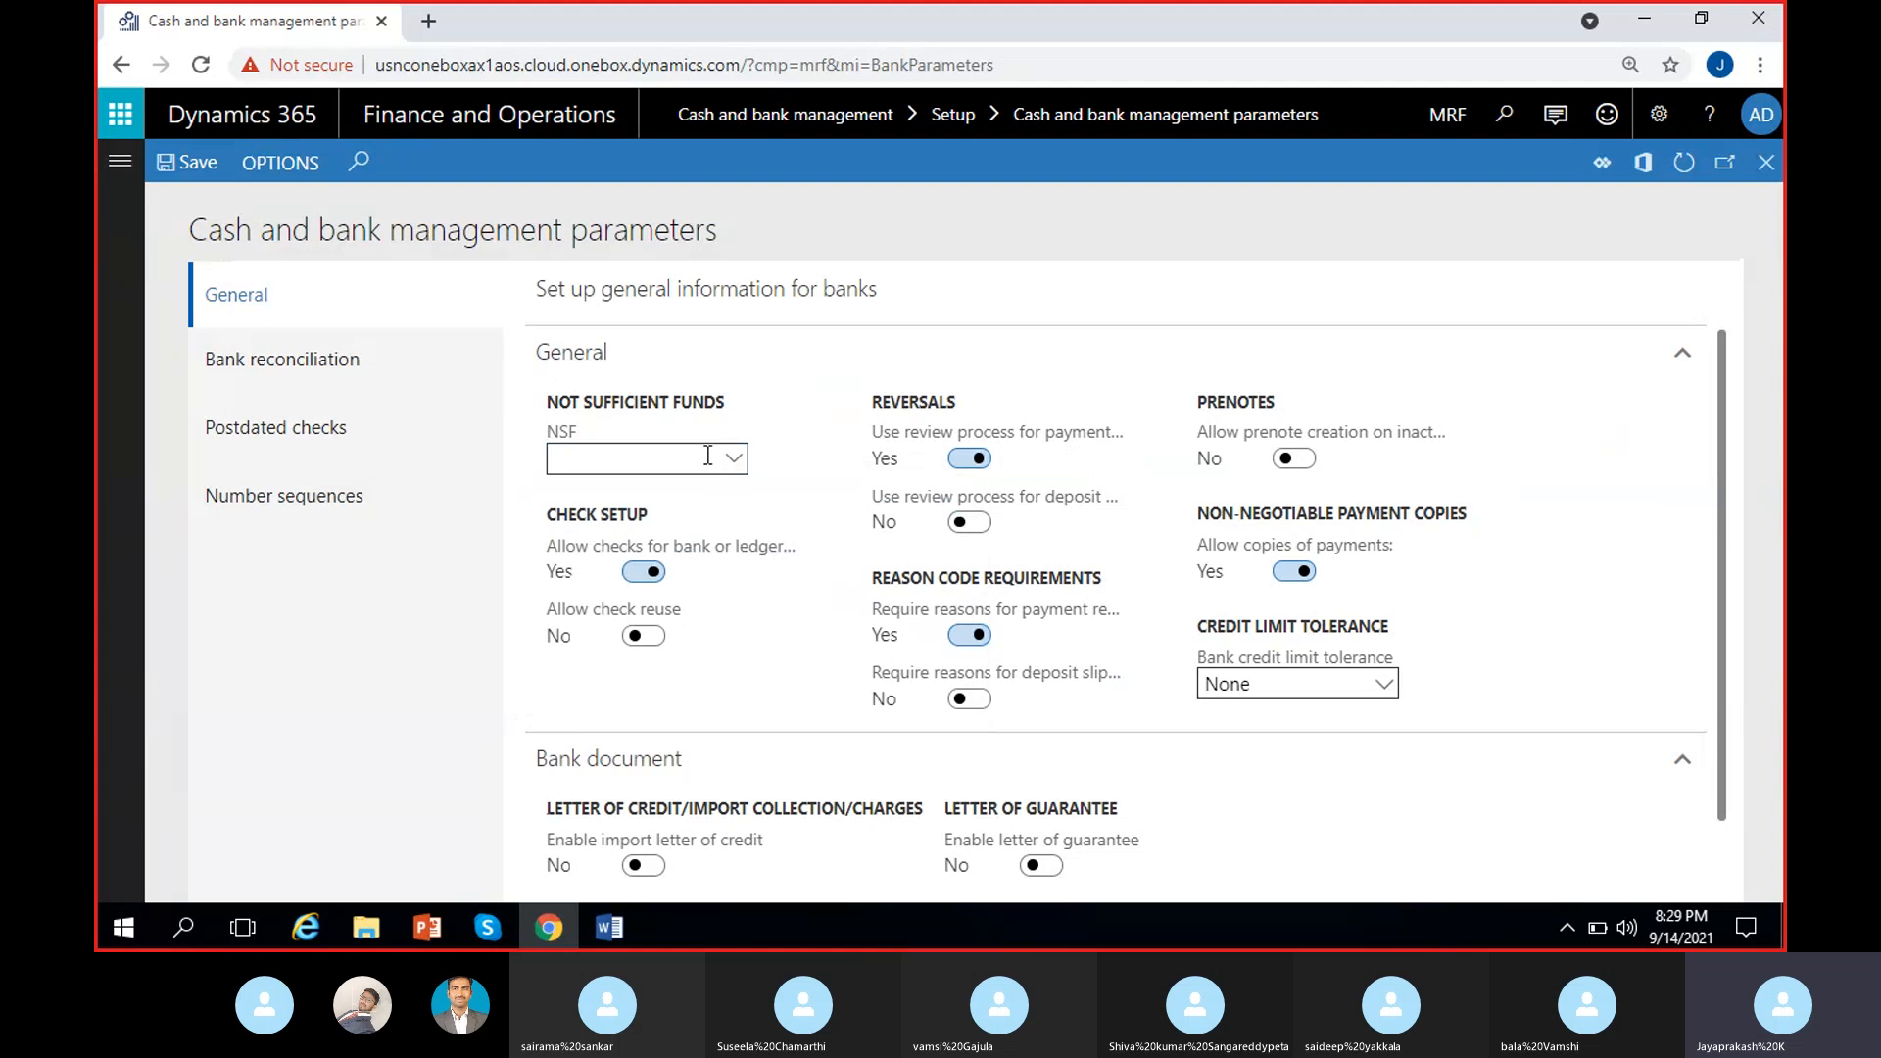
click(734, 459)
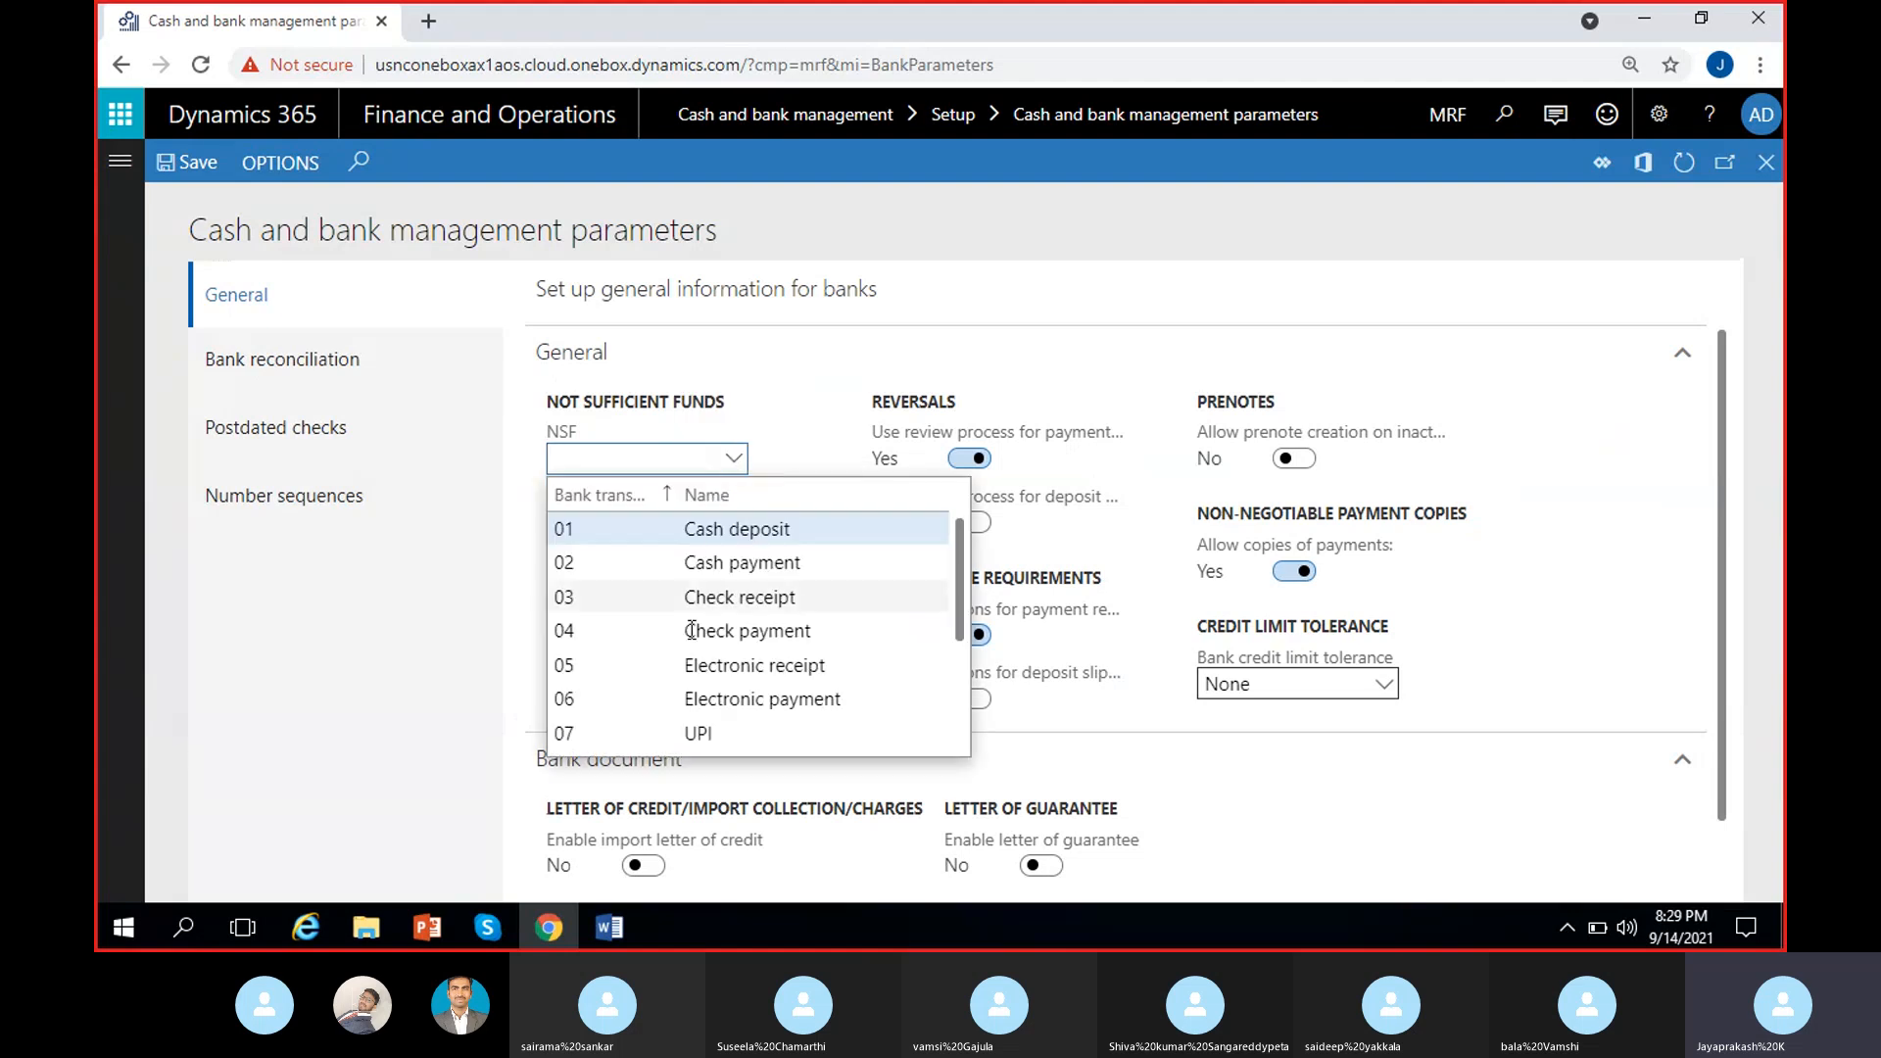
scroll(621, 664, down, 3)
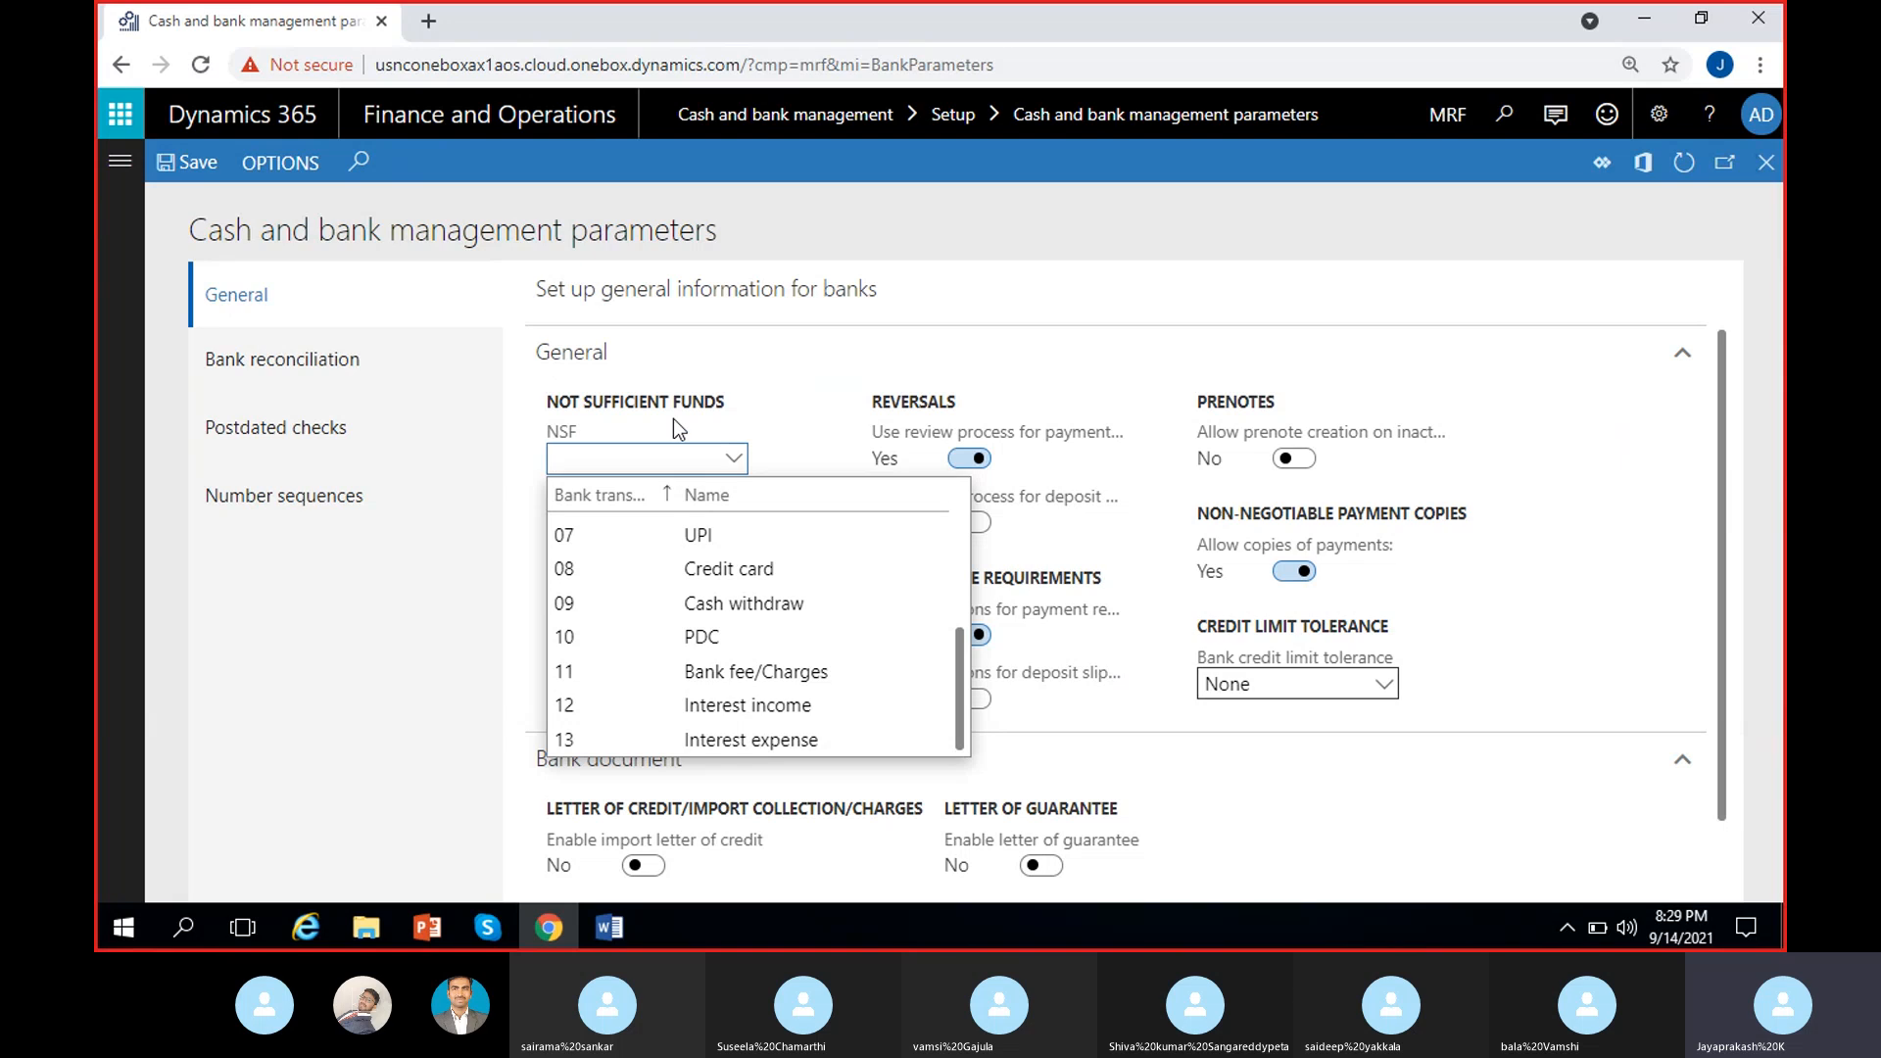
click(807, 439)
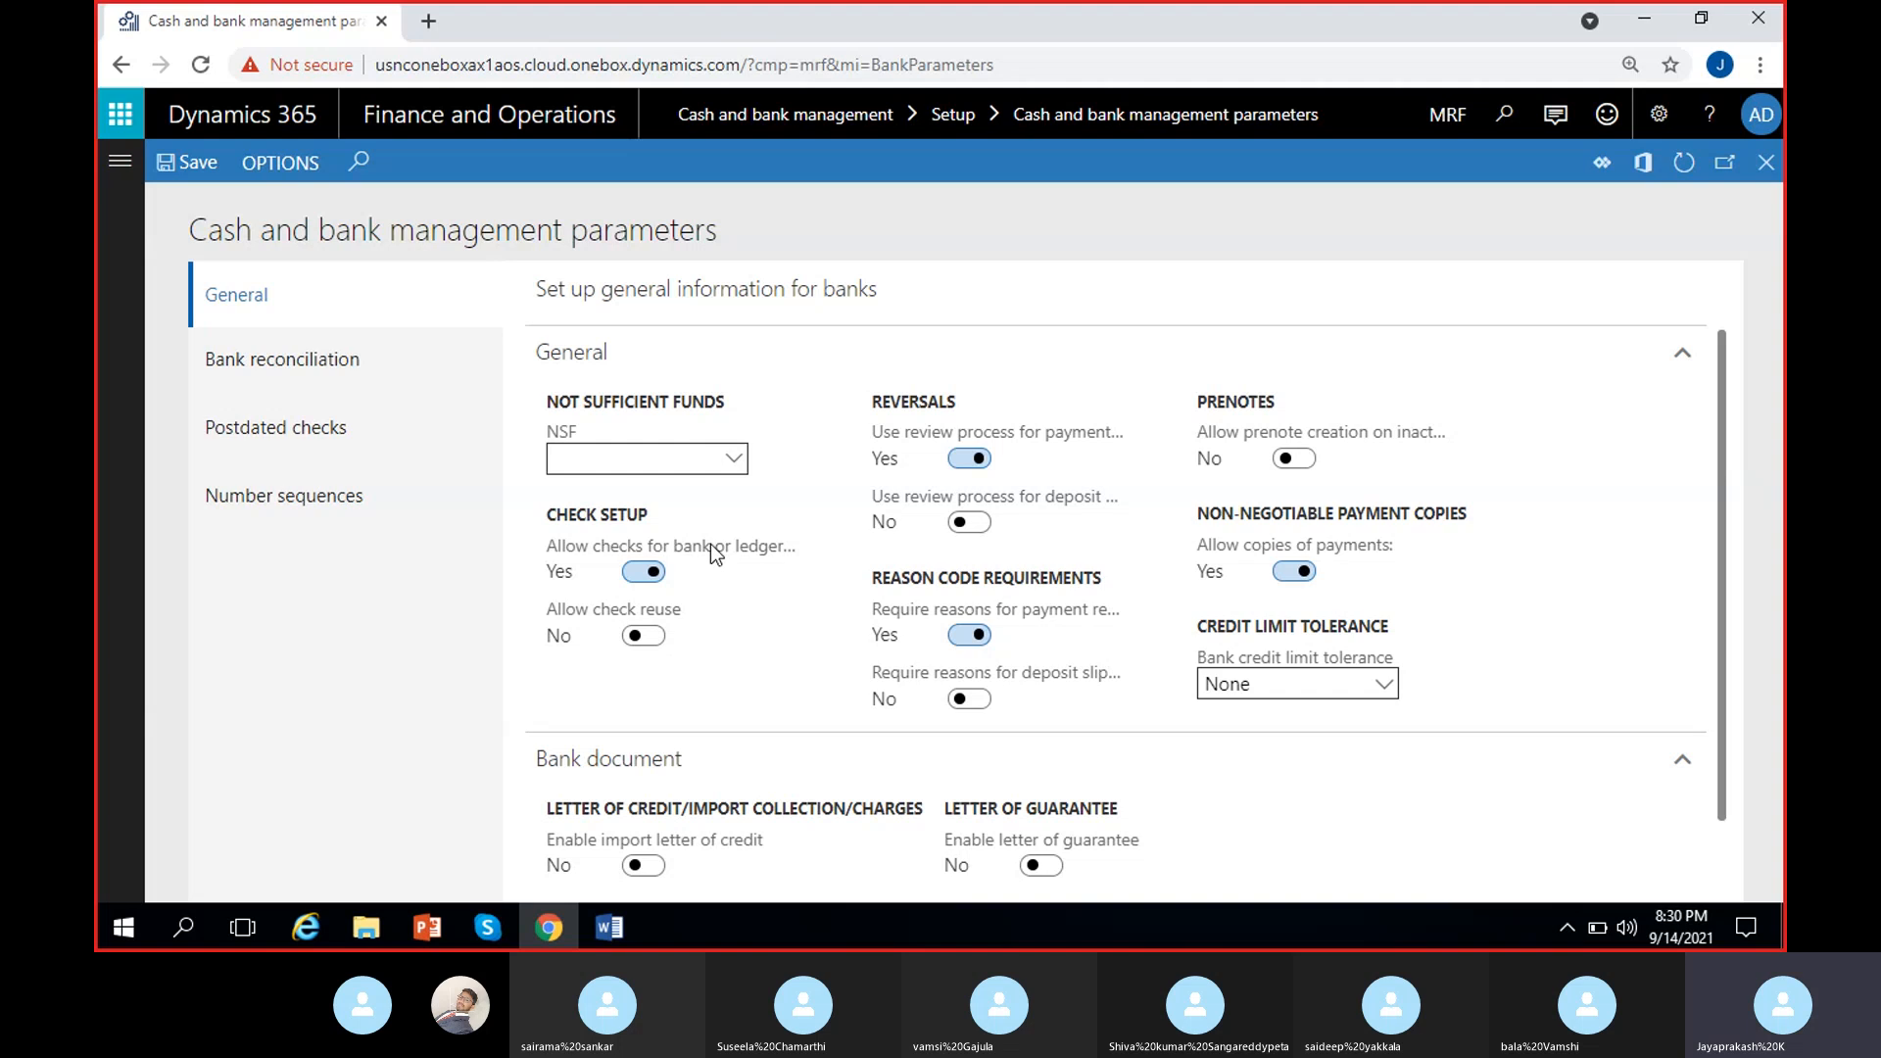
- Toggle Allow check reuse on and back to No, and read the descriptions of the payment reversal and deposit slip review options
mouse_move(712, 548)
click(648, 639)
click(648, 639)
mouse_move(1046, 440)
mouse_move(1022, 507)
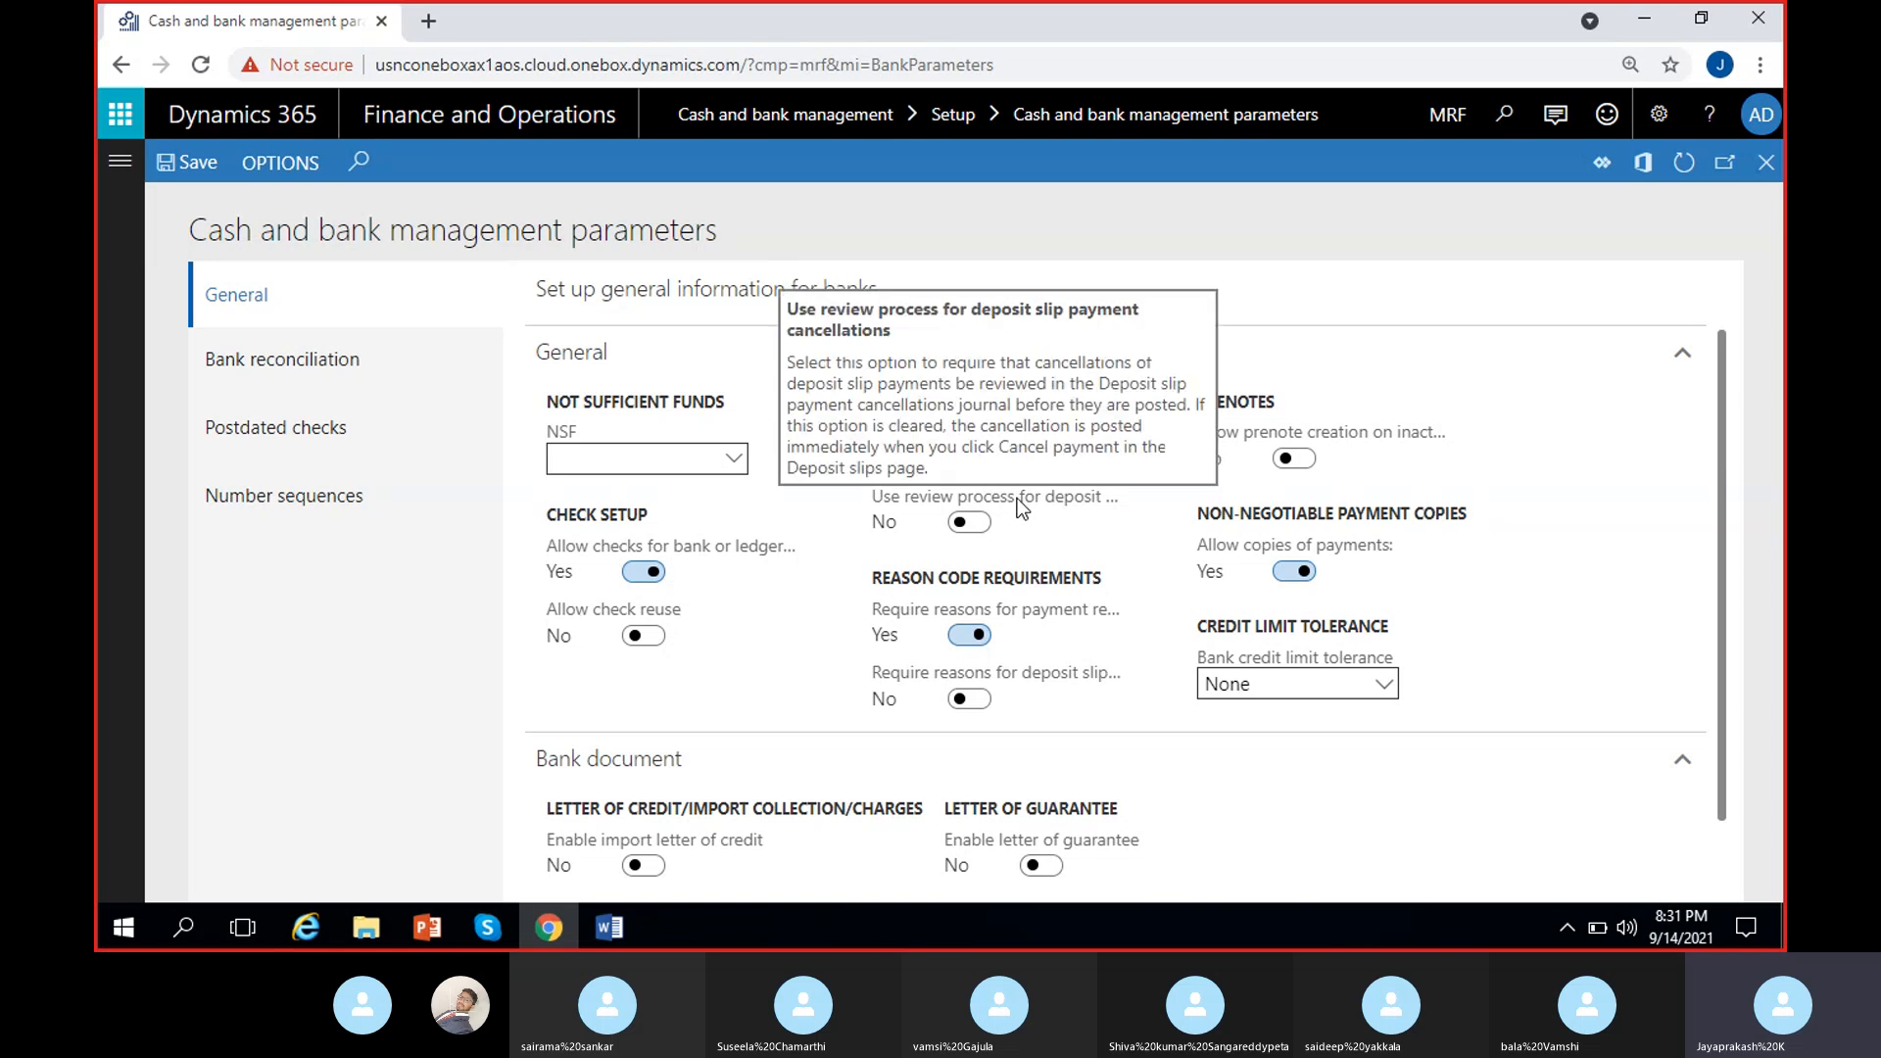
click(969, 457)
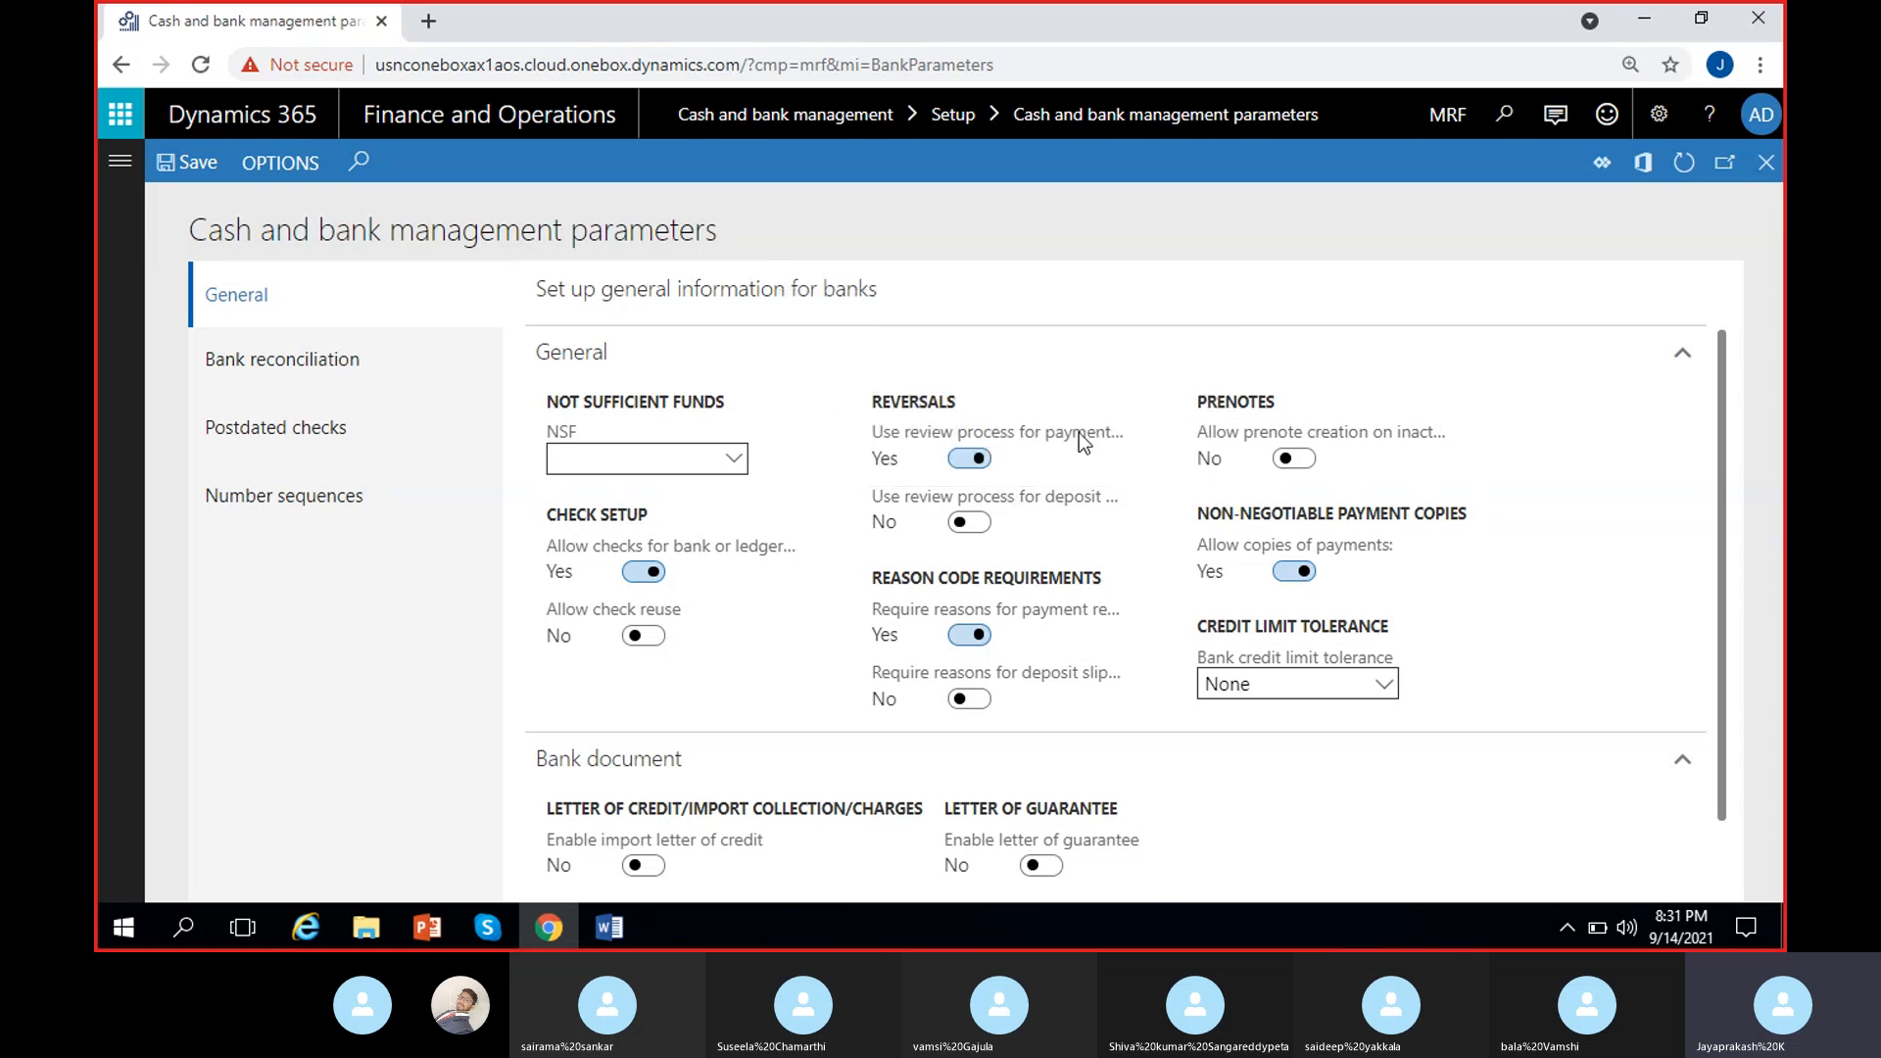
mouse_move(1075, 445)
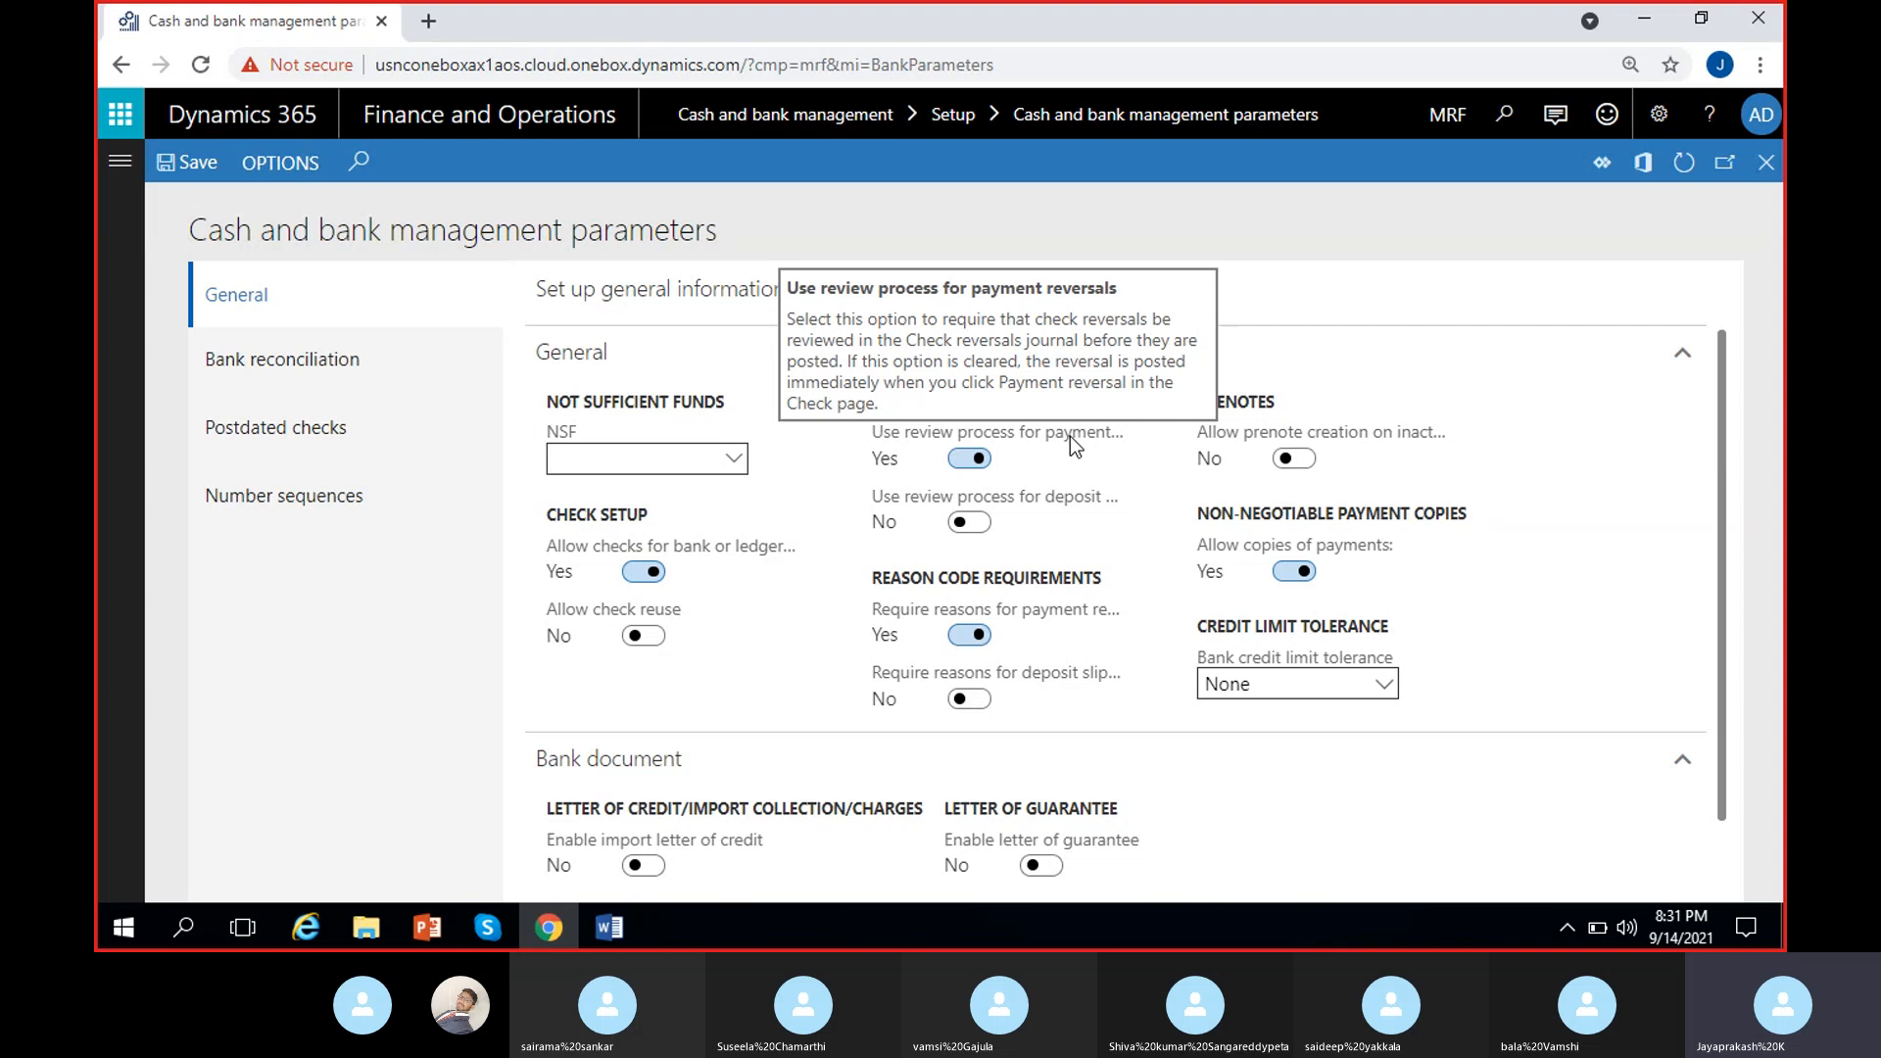
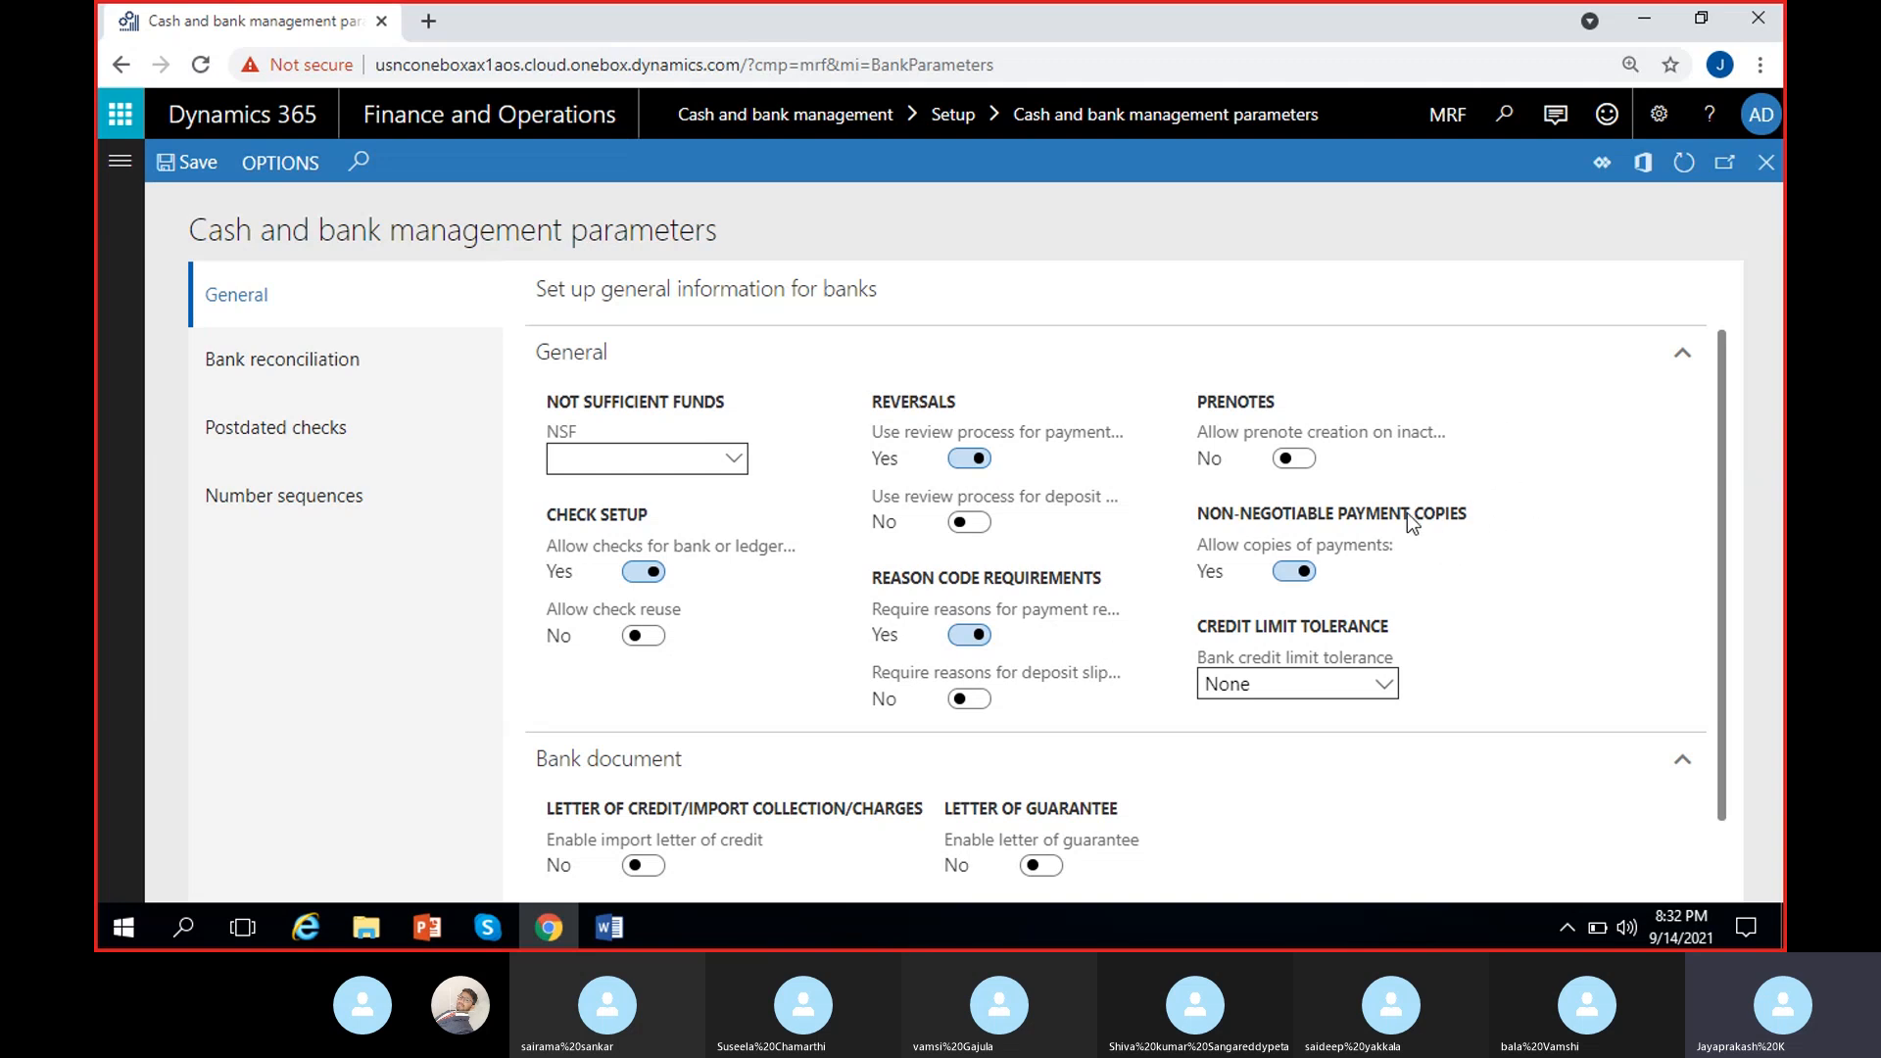
- Read the description of Allow copies of payments, switch the option off and restore it to Yes
mouse_move(1375, 555)
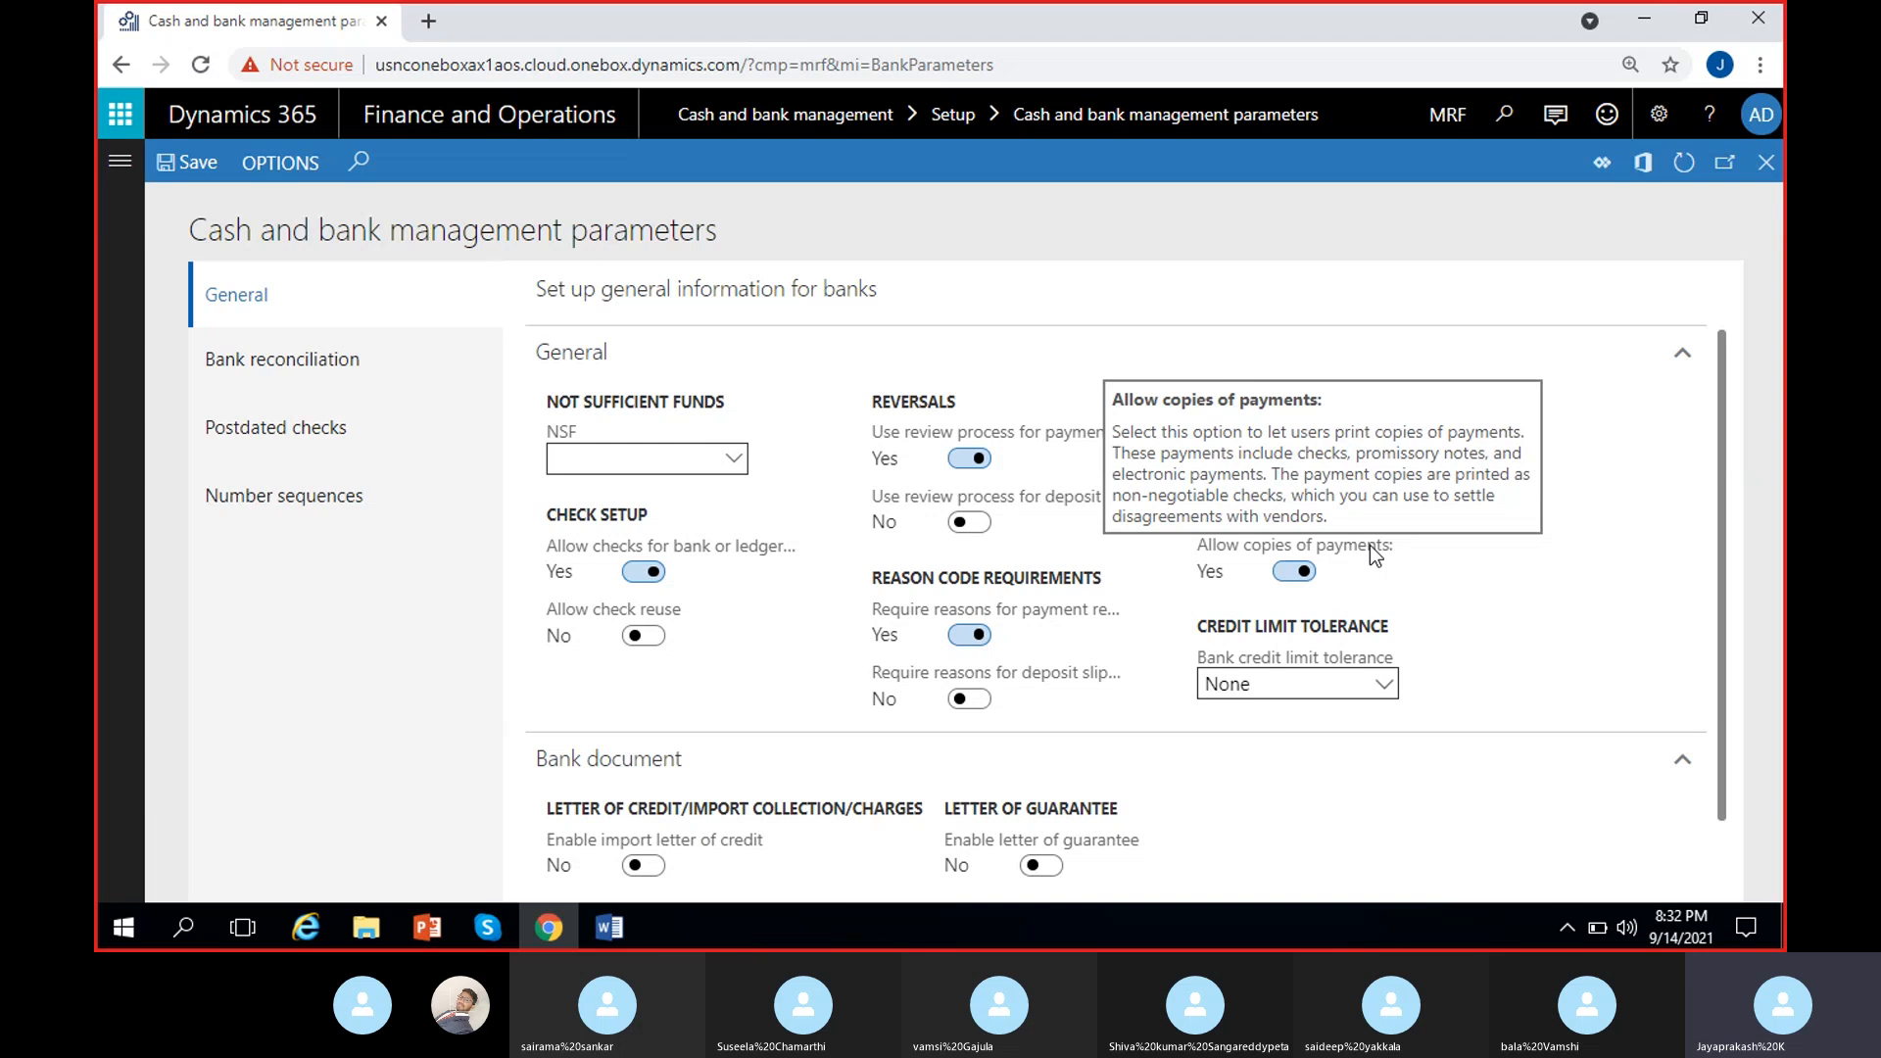
click(1298, 576)
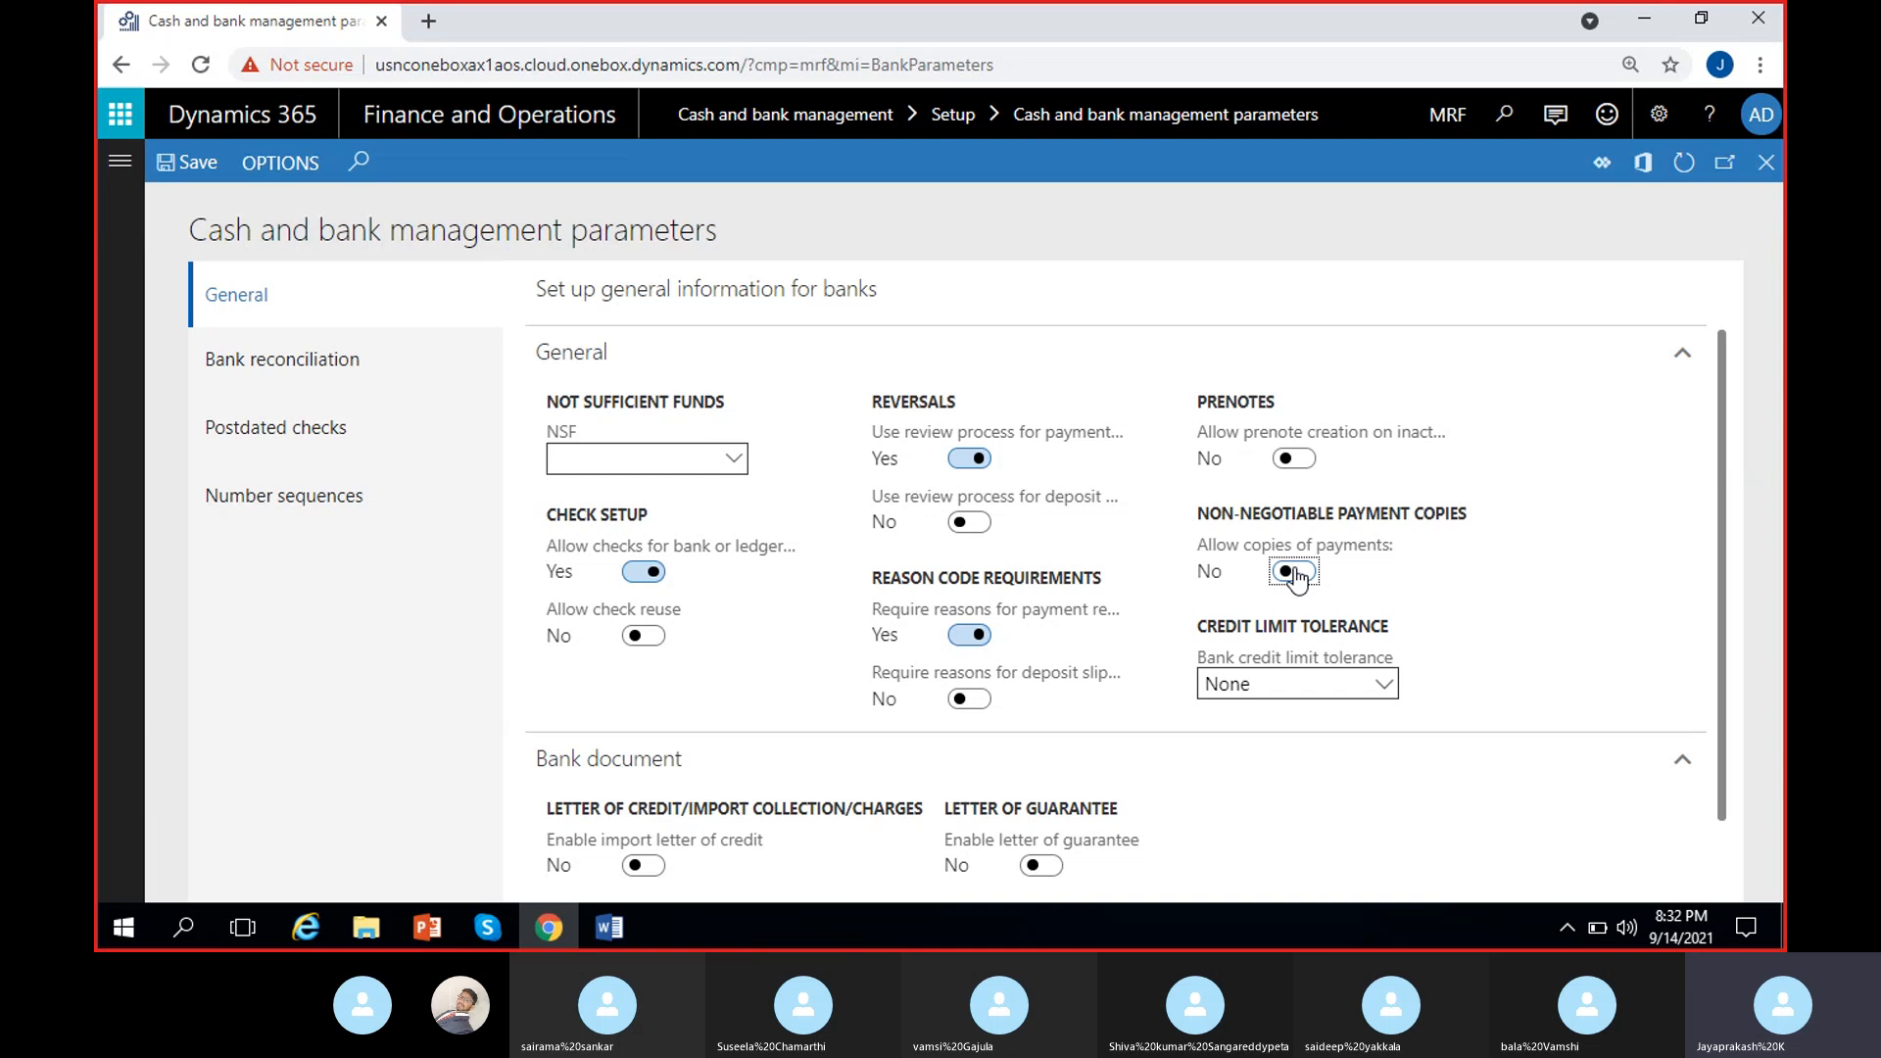
click(1295, 574)
- Try the Warning and Error options for the bank credit limit tolerance and restore it to None
click(1384, 686)
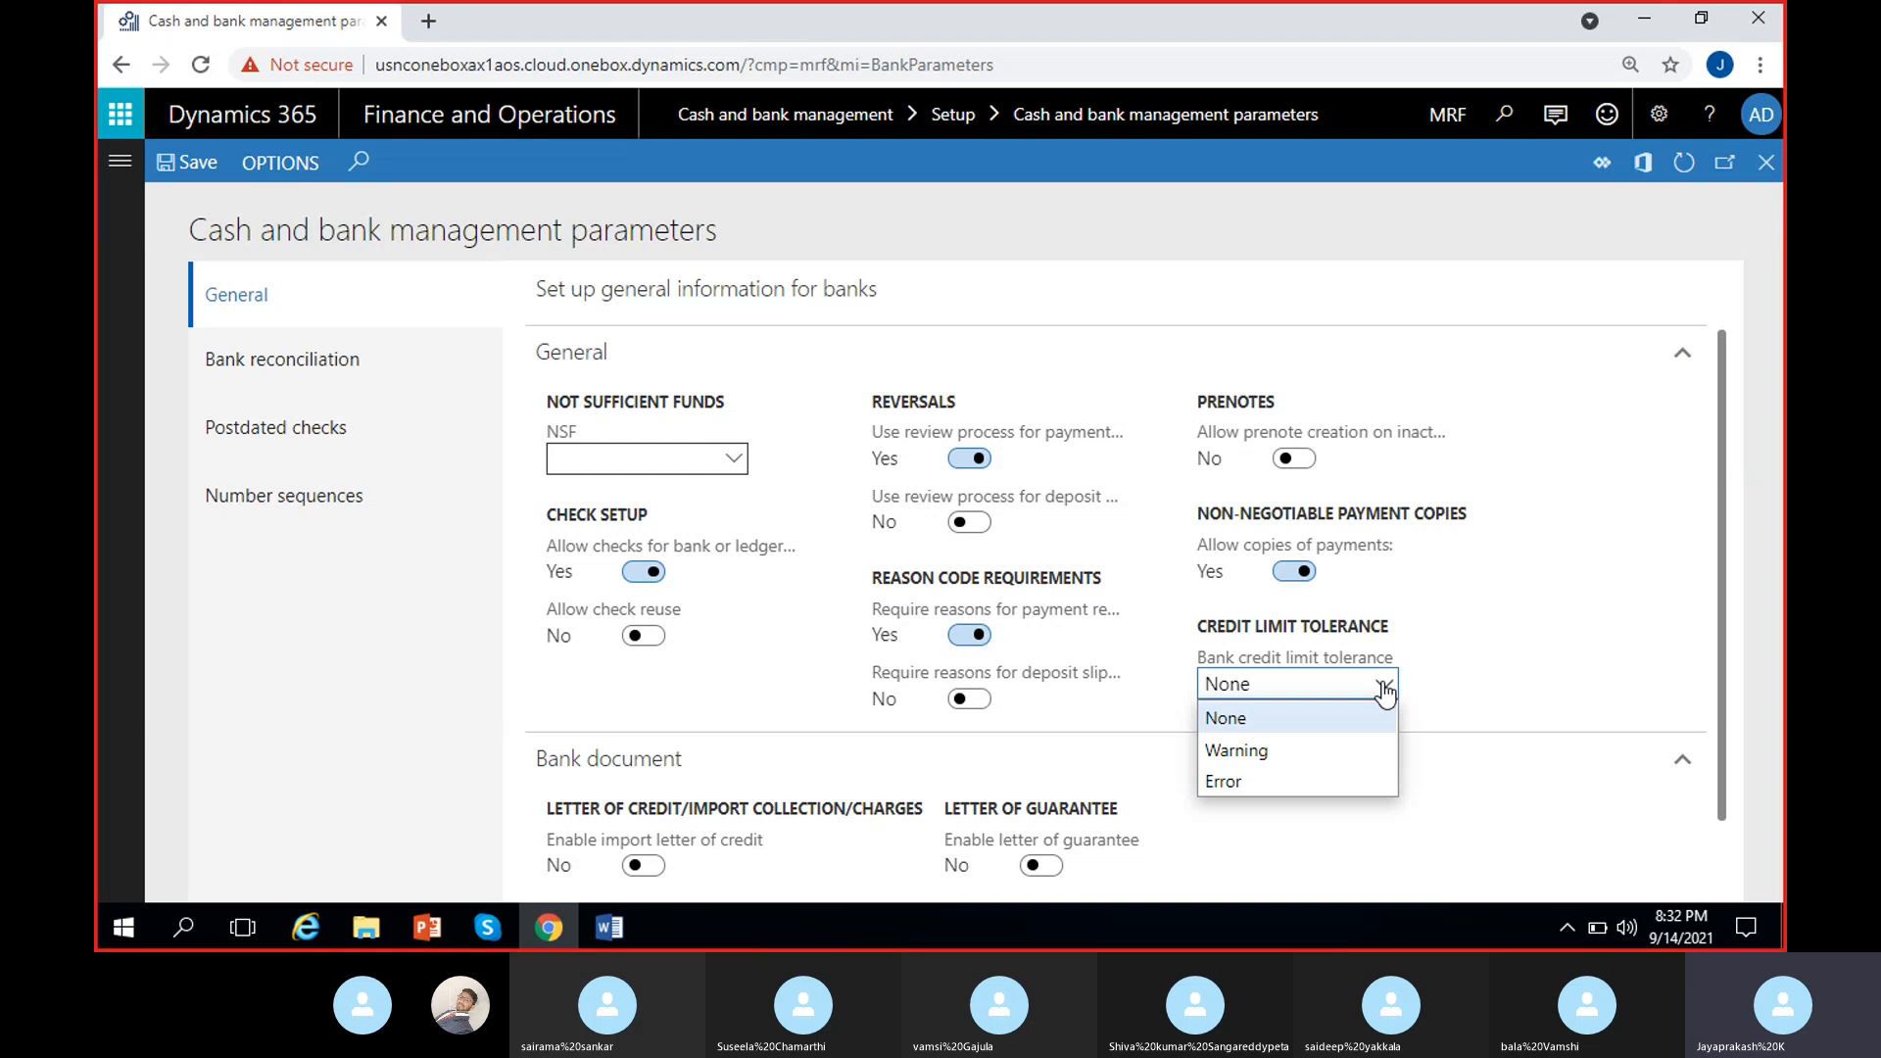
mouse_move(1355, 656)
click(1312, 719)
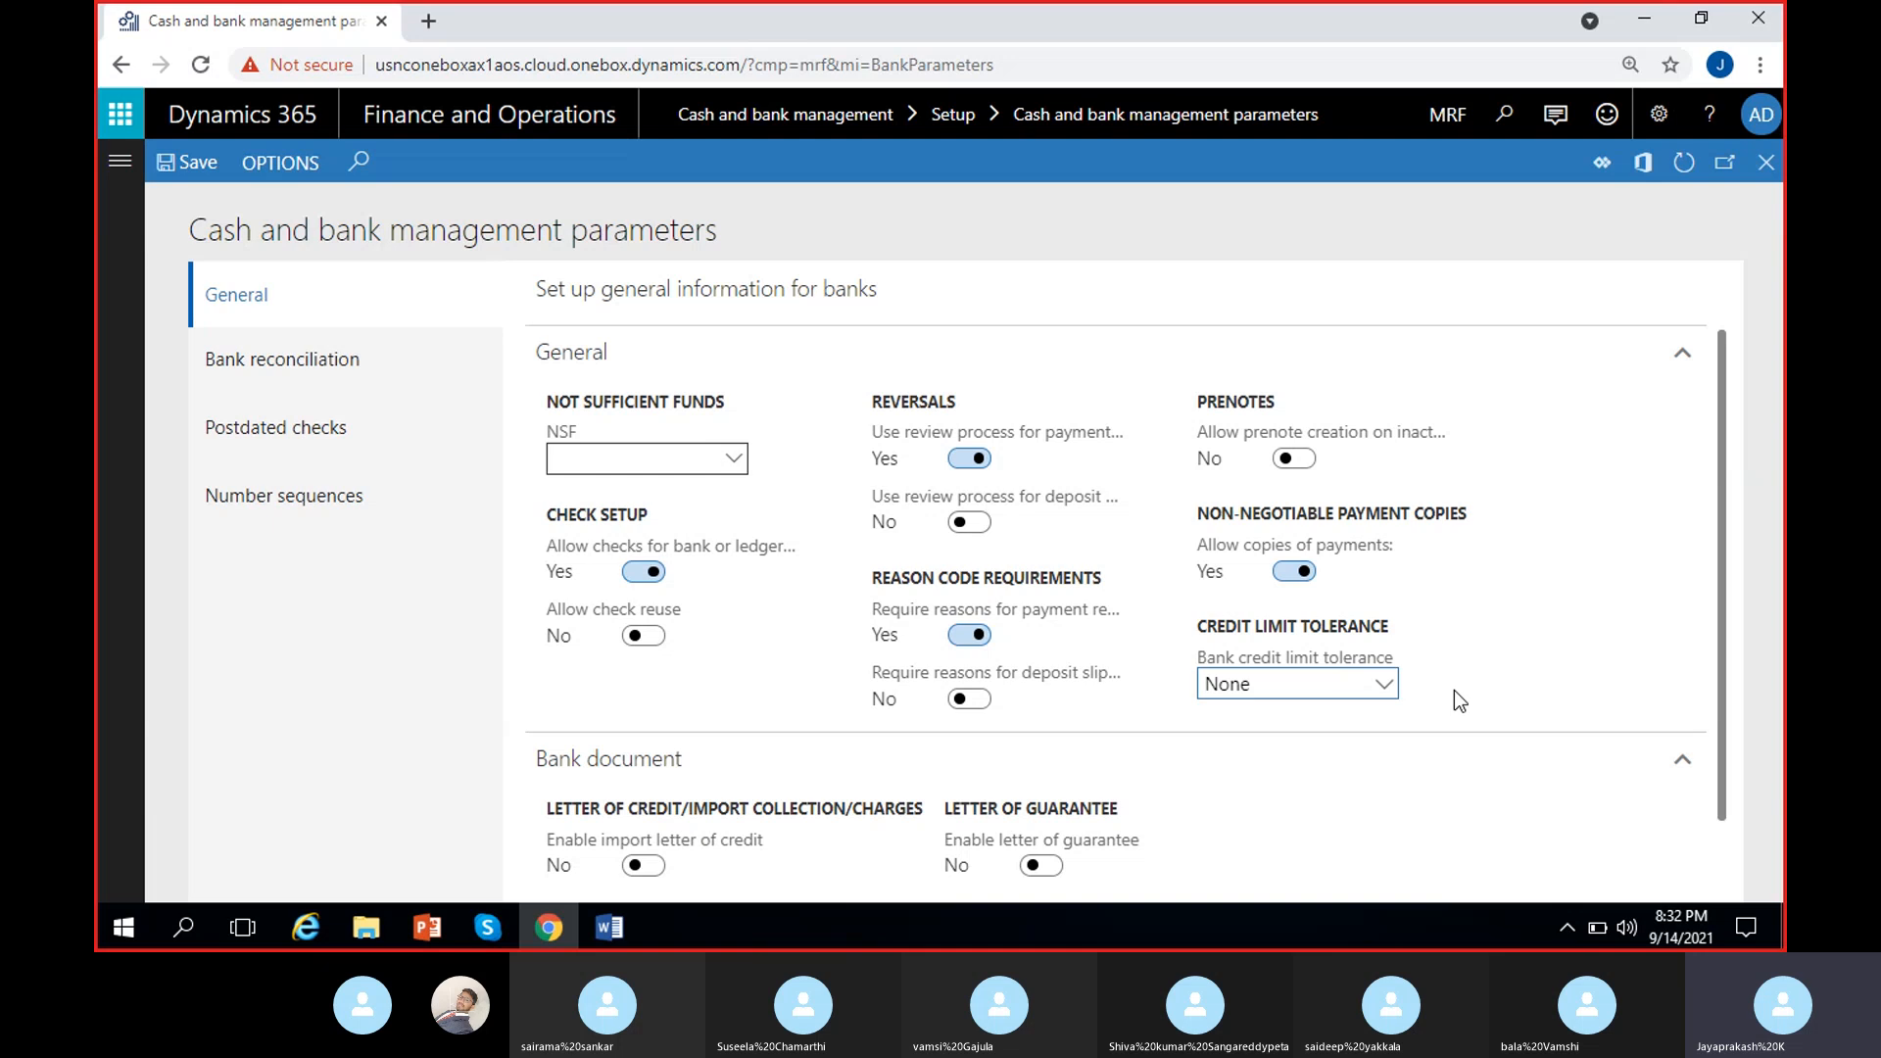
click(1383, 684)
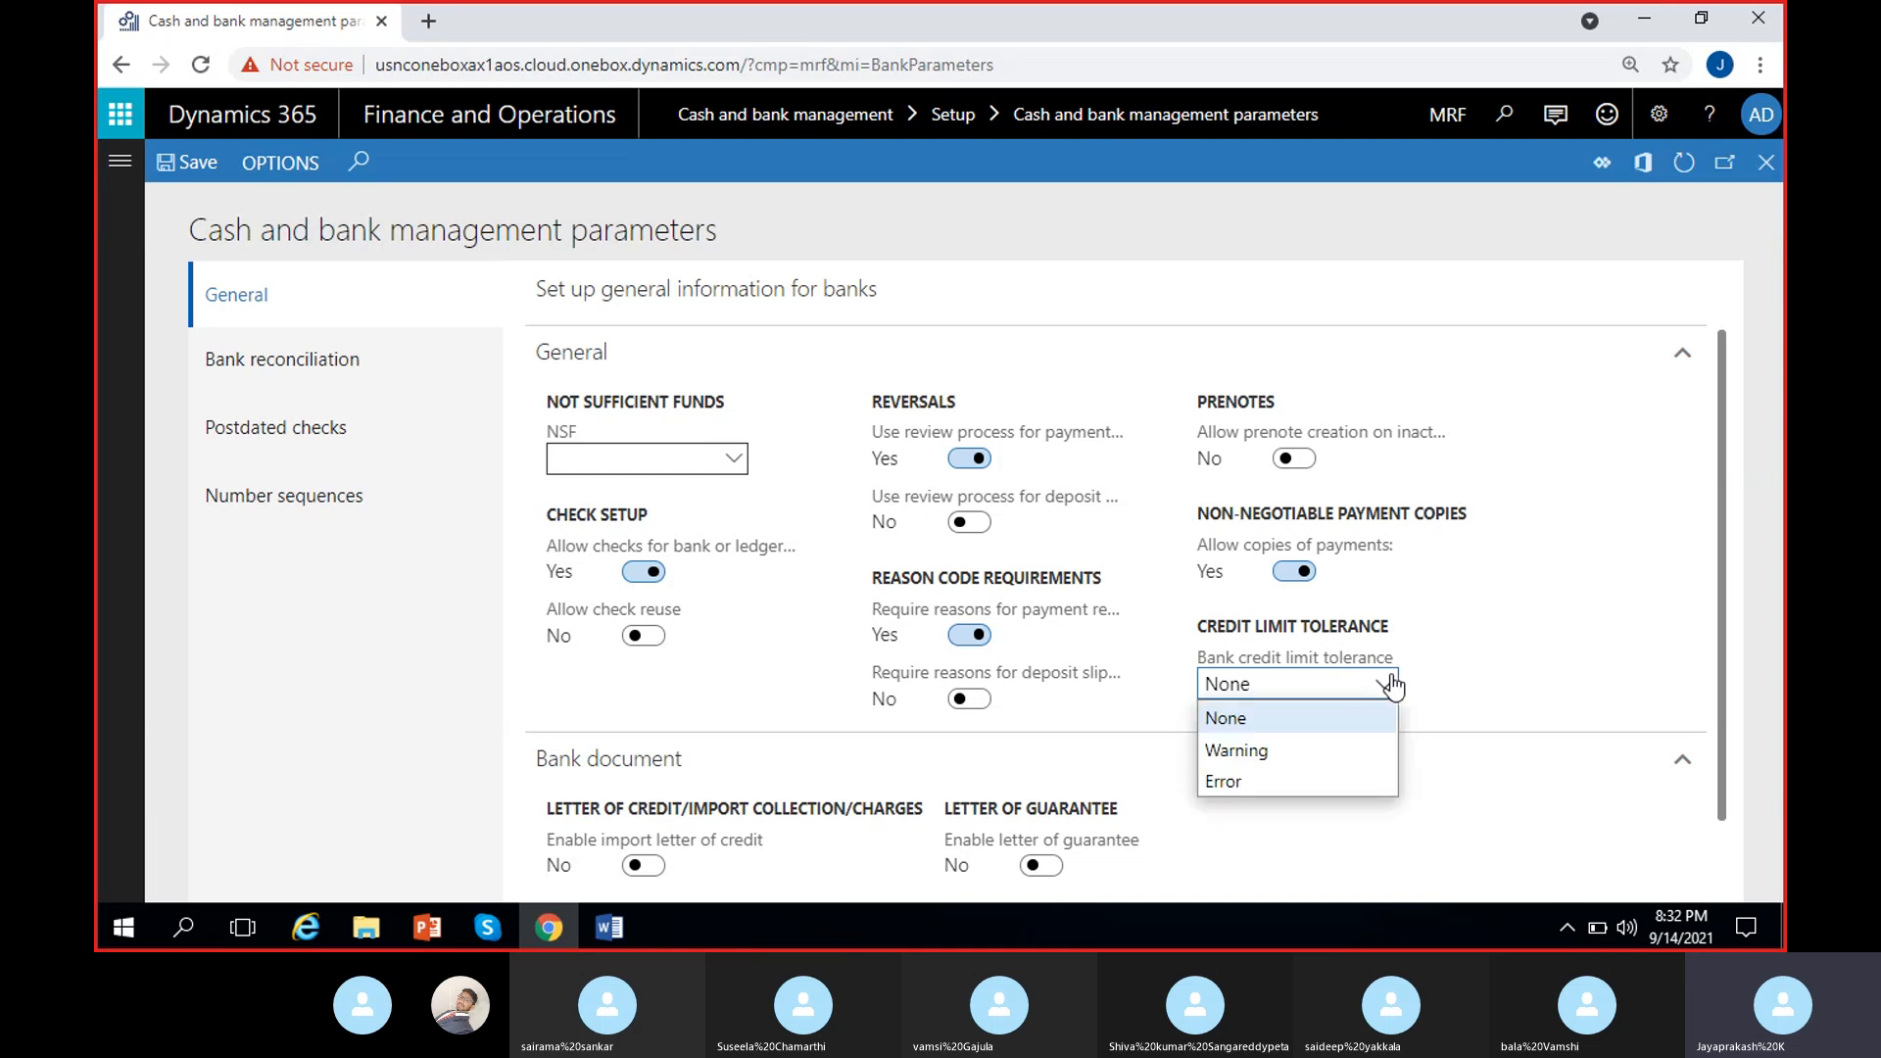
click(1306, 752)
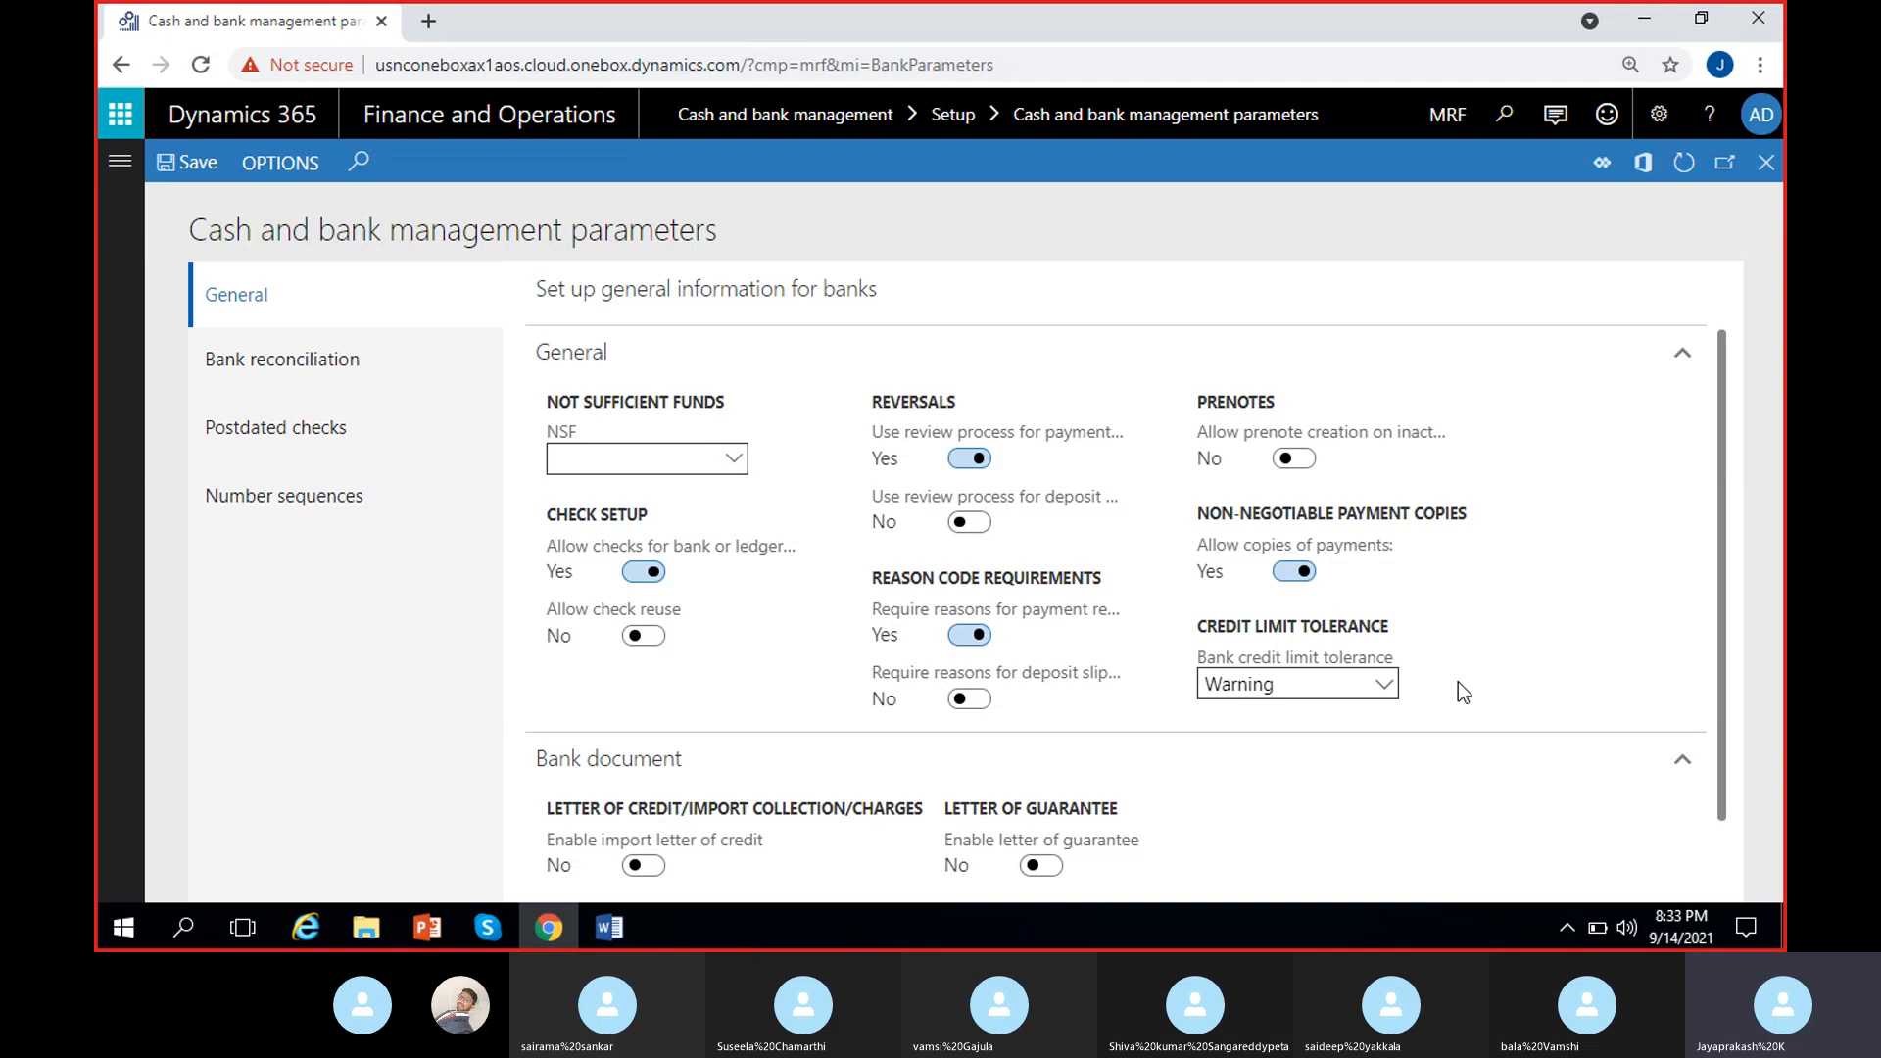
click(1386, 687)
click(1278, 783)
click(1370, 681)
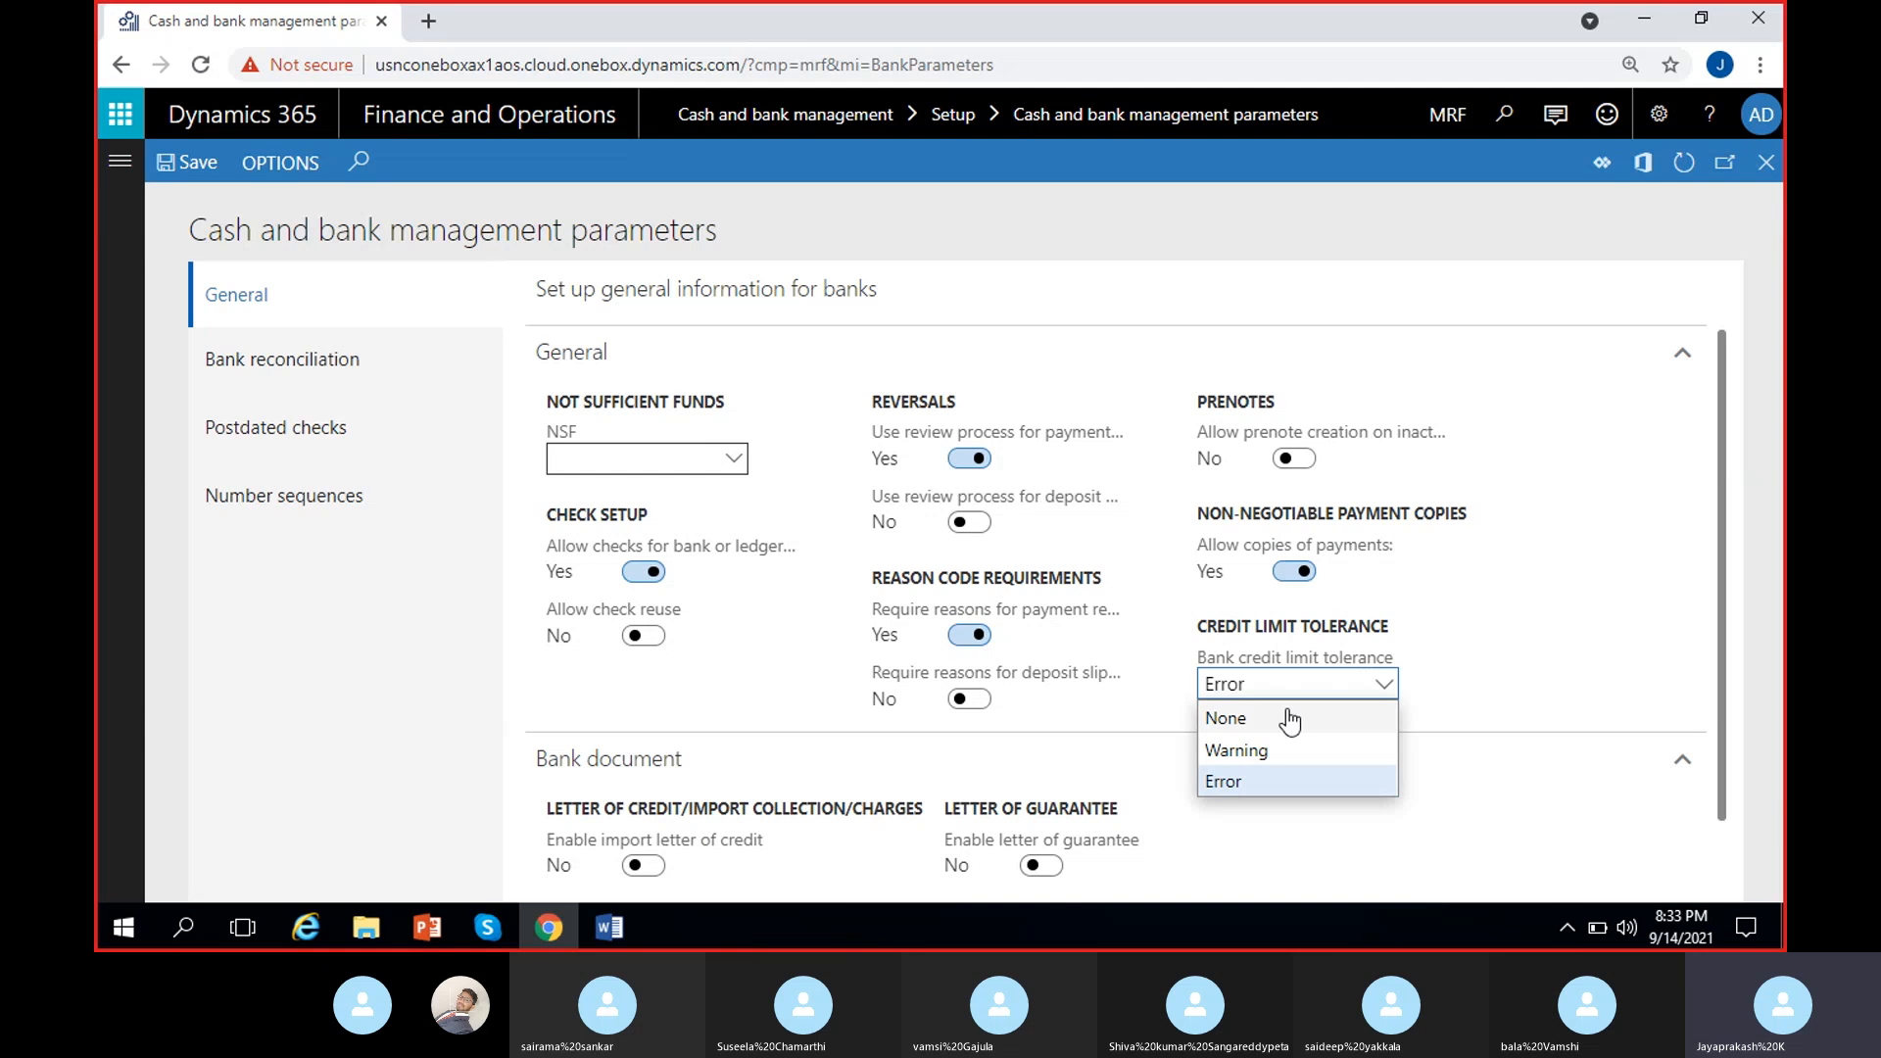
click(1284, 718)
click(1384, 693)
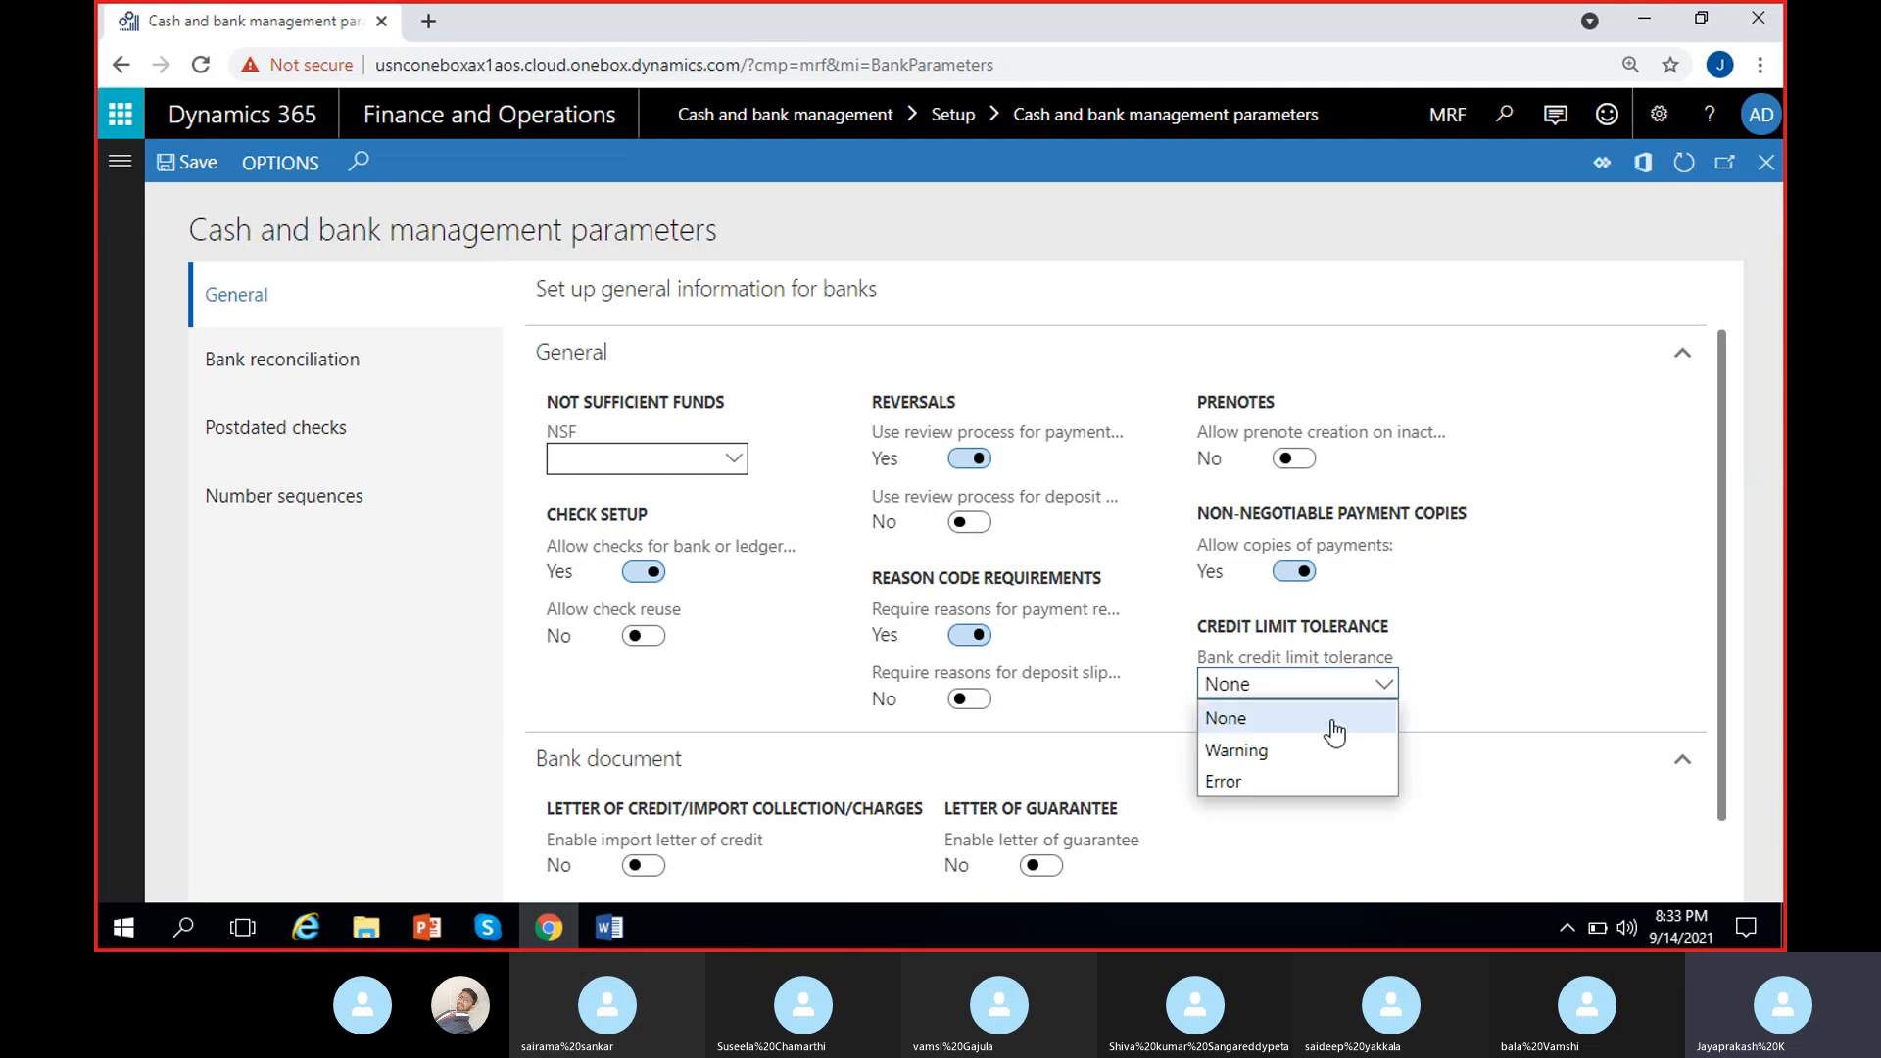
click(1384, 698)
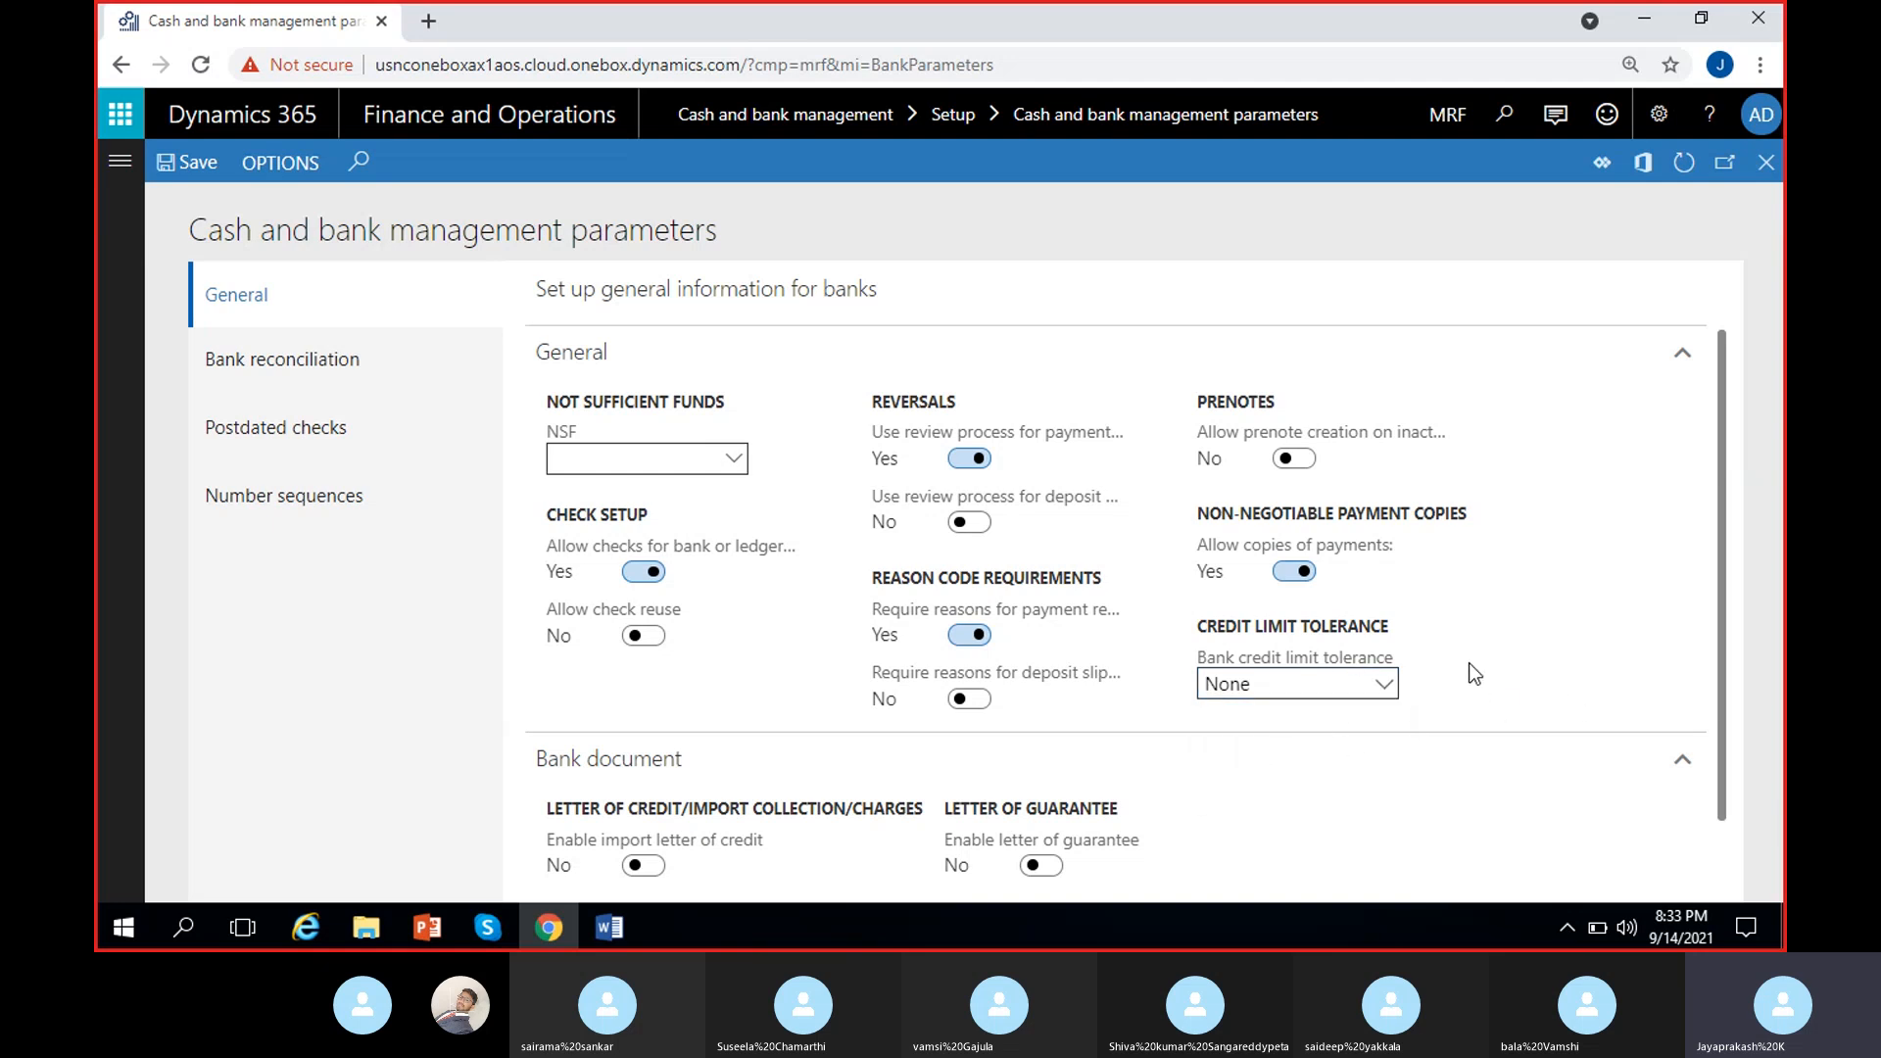
- Examine the Bank document parameters for letters of credit and letters of guarantee
scroll(1479, 740, down, 1)
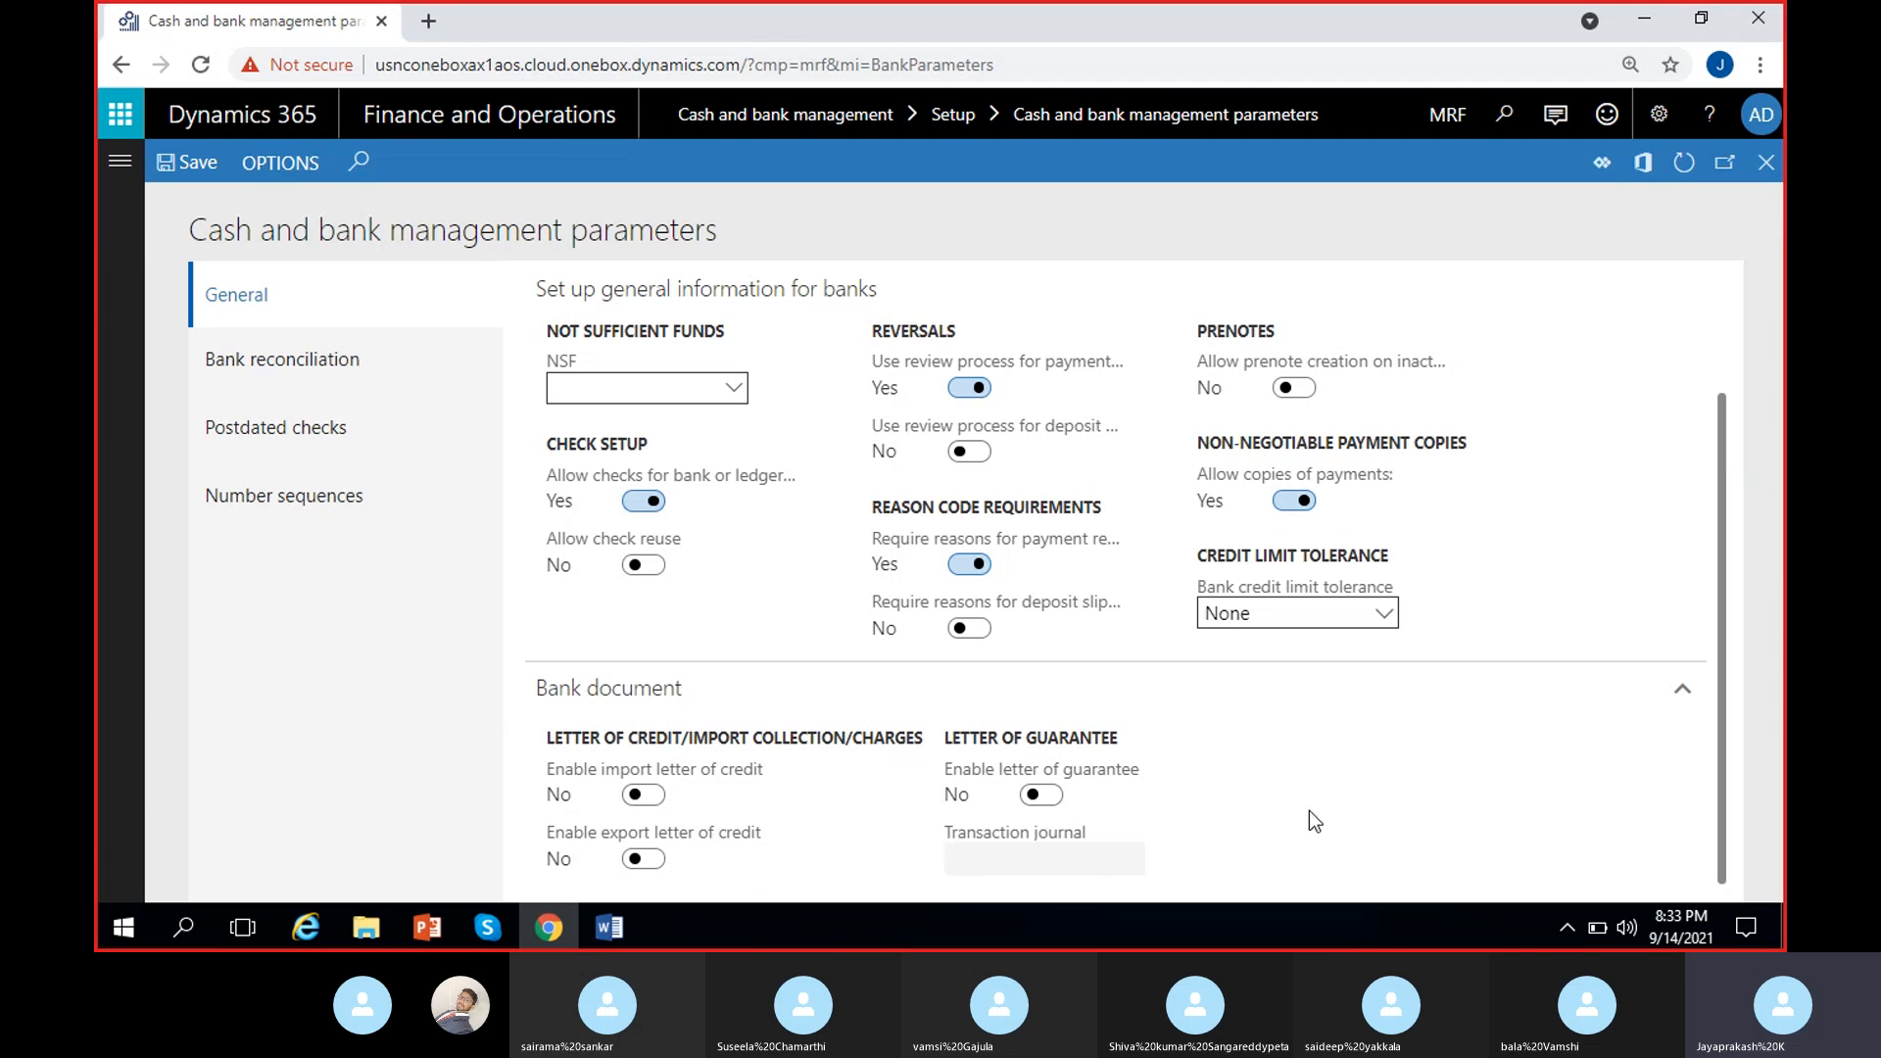
scroll(1313, 809, up, 1)
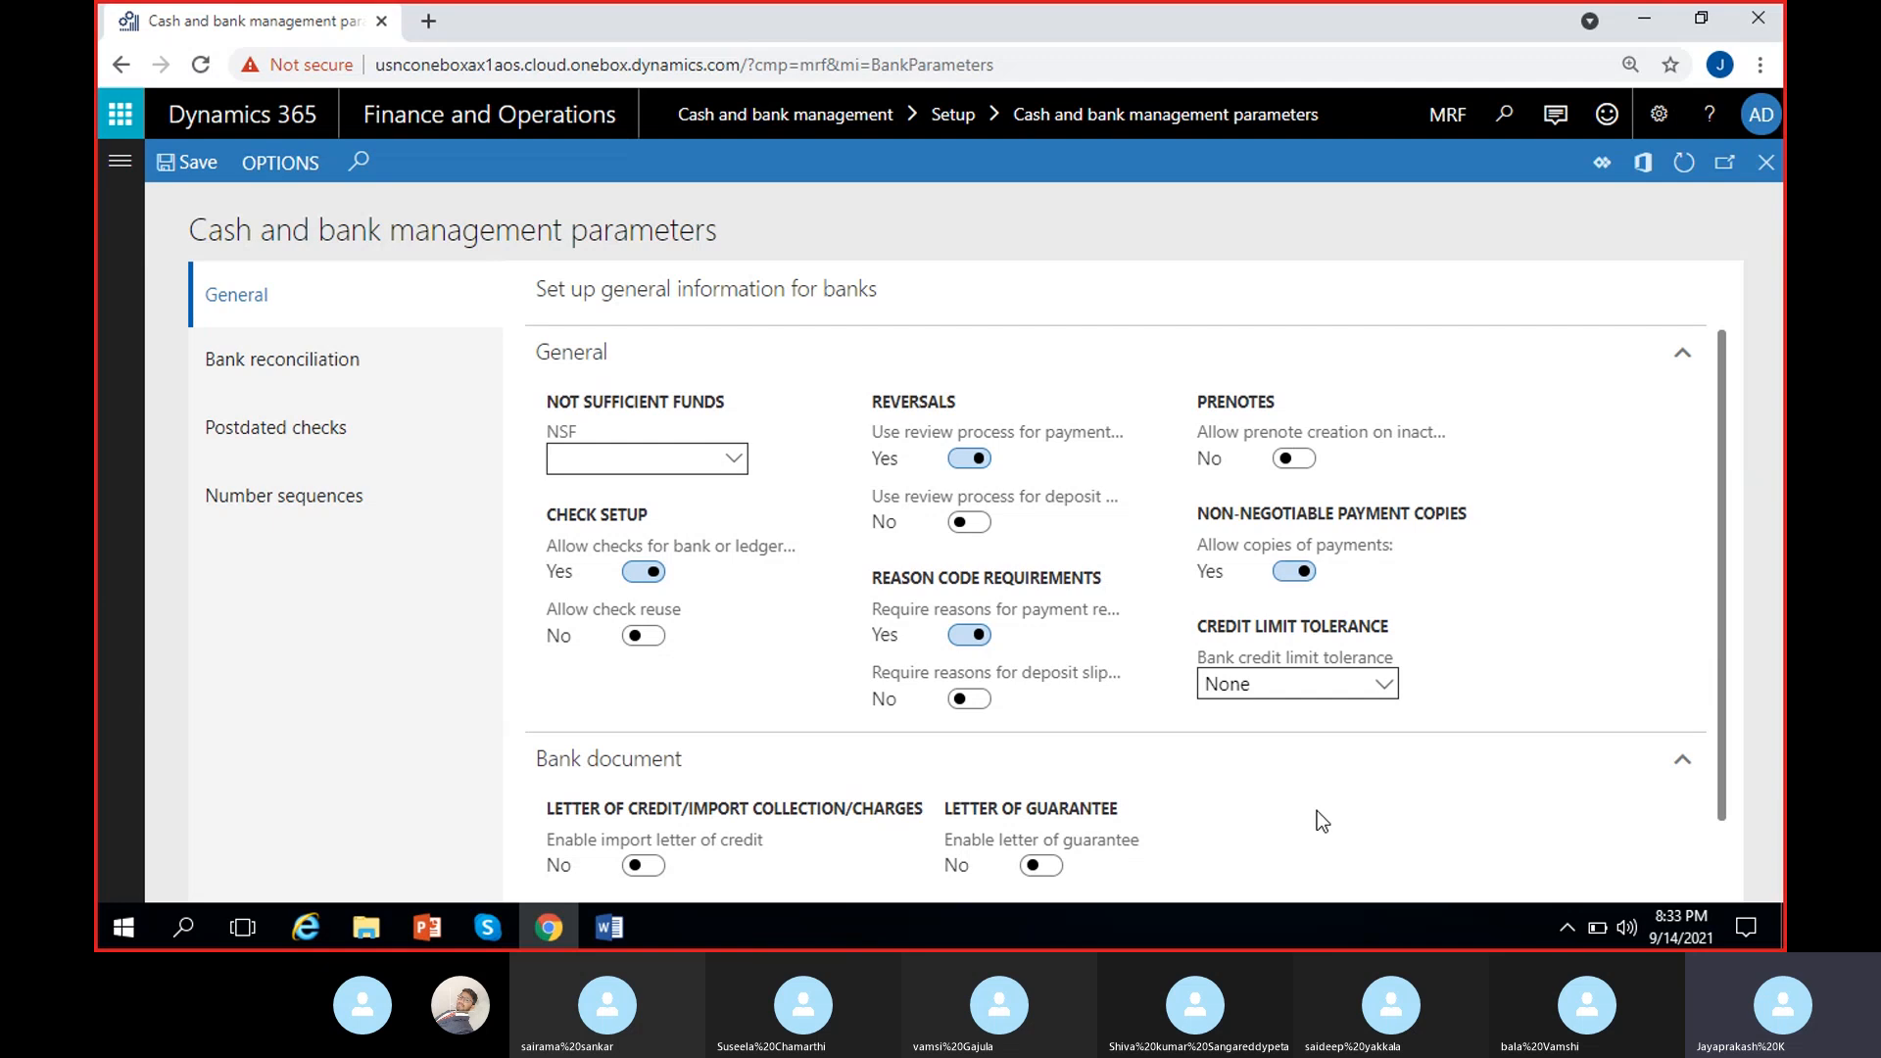
scroll(1317, 820, down, 1)
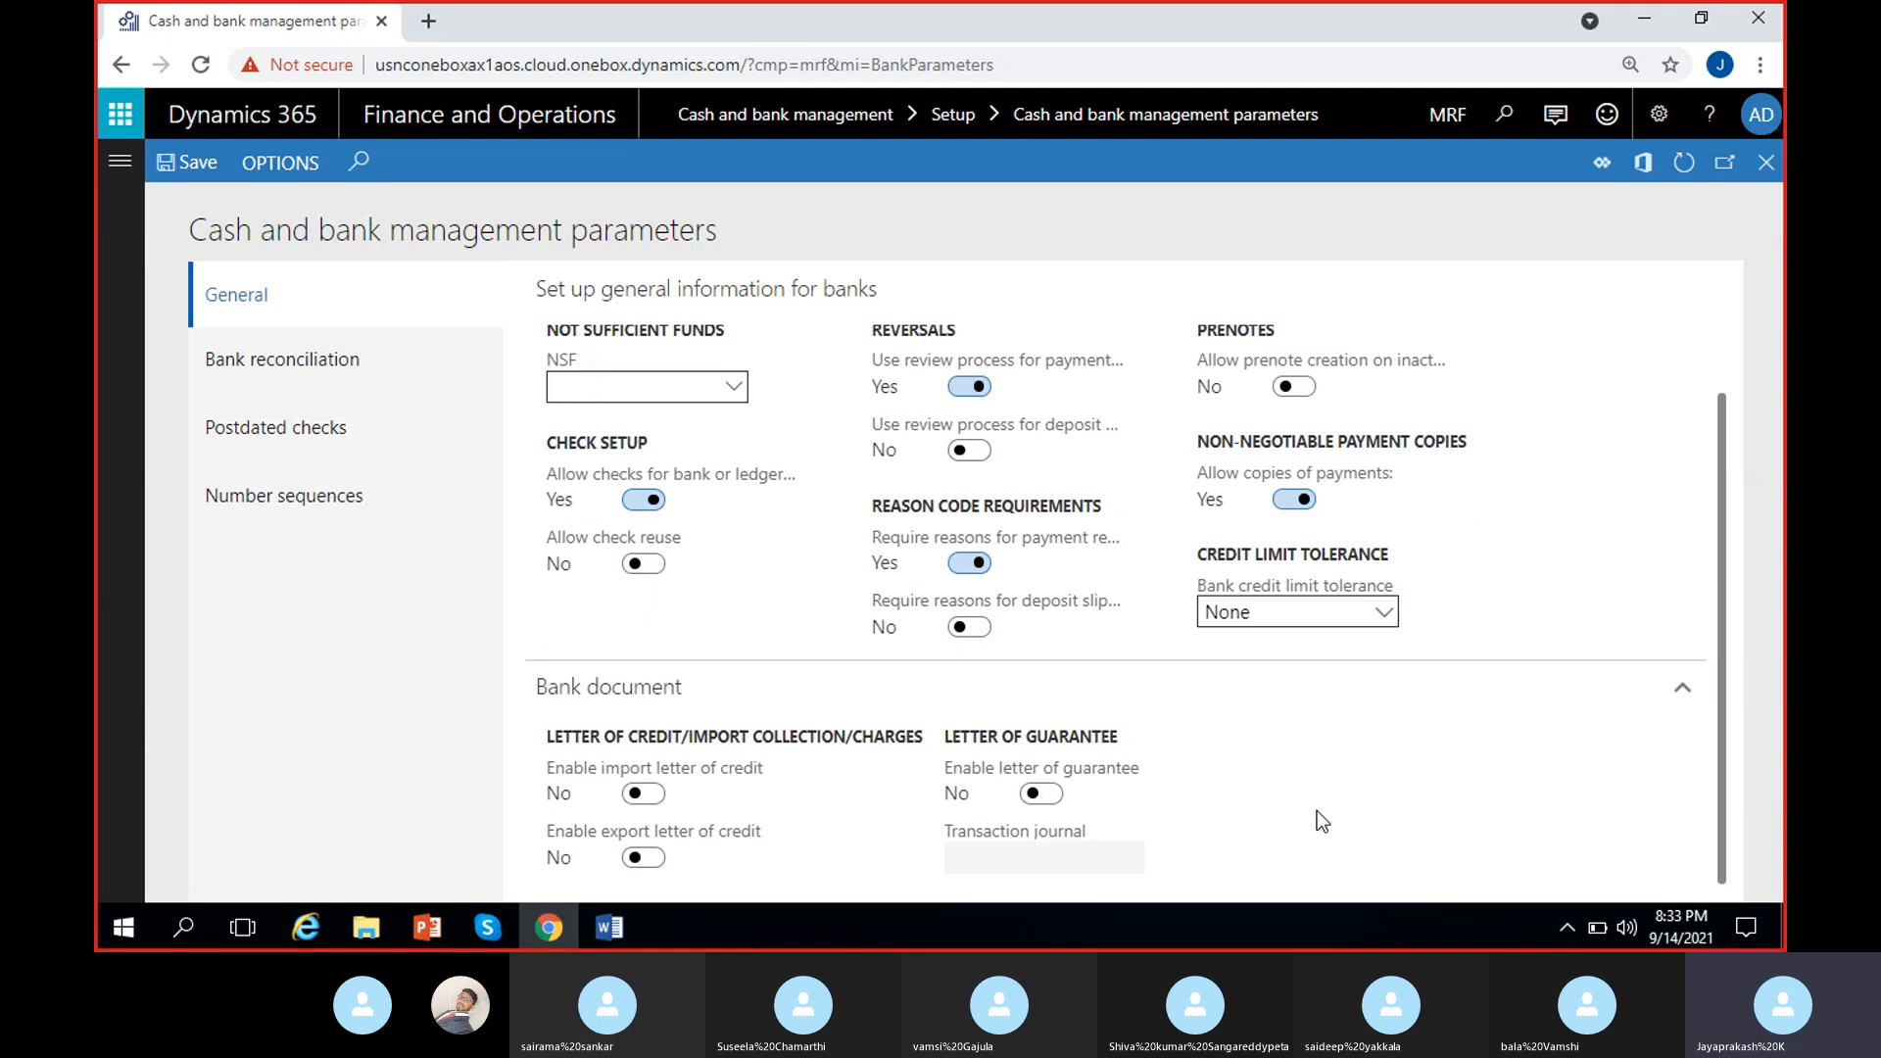
scroll(1317, 811, up, 1)
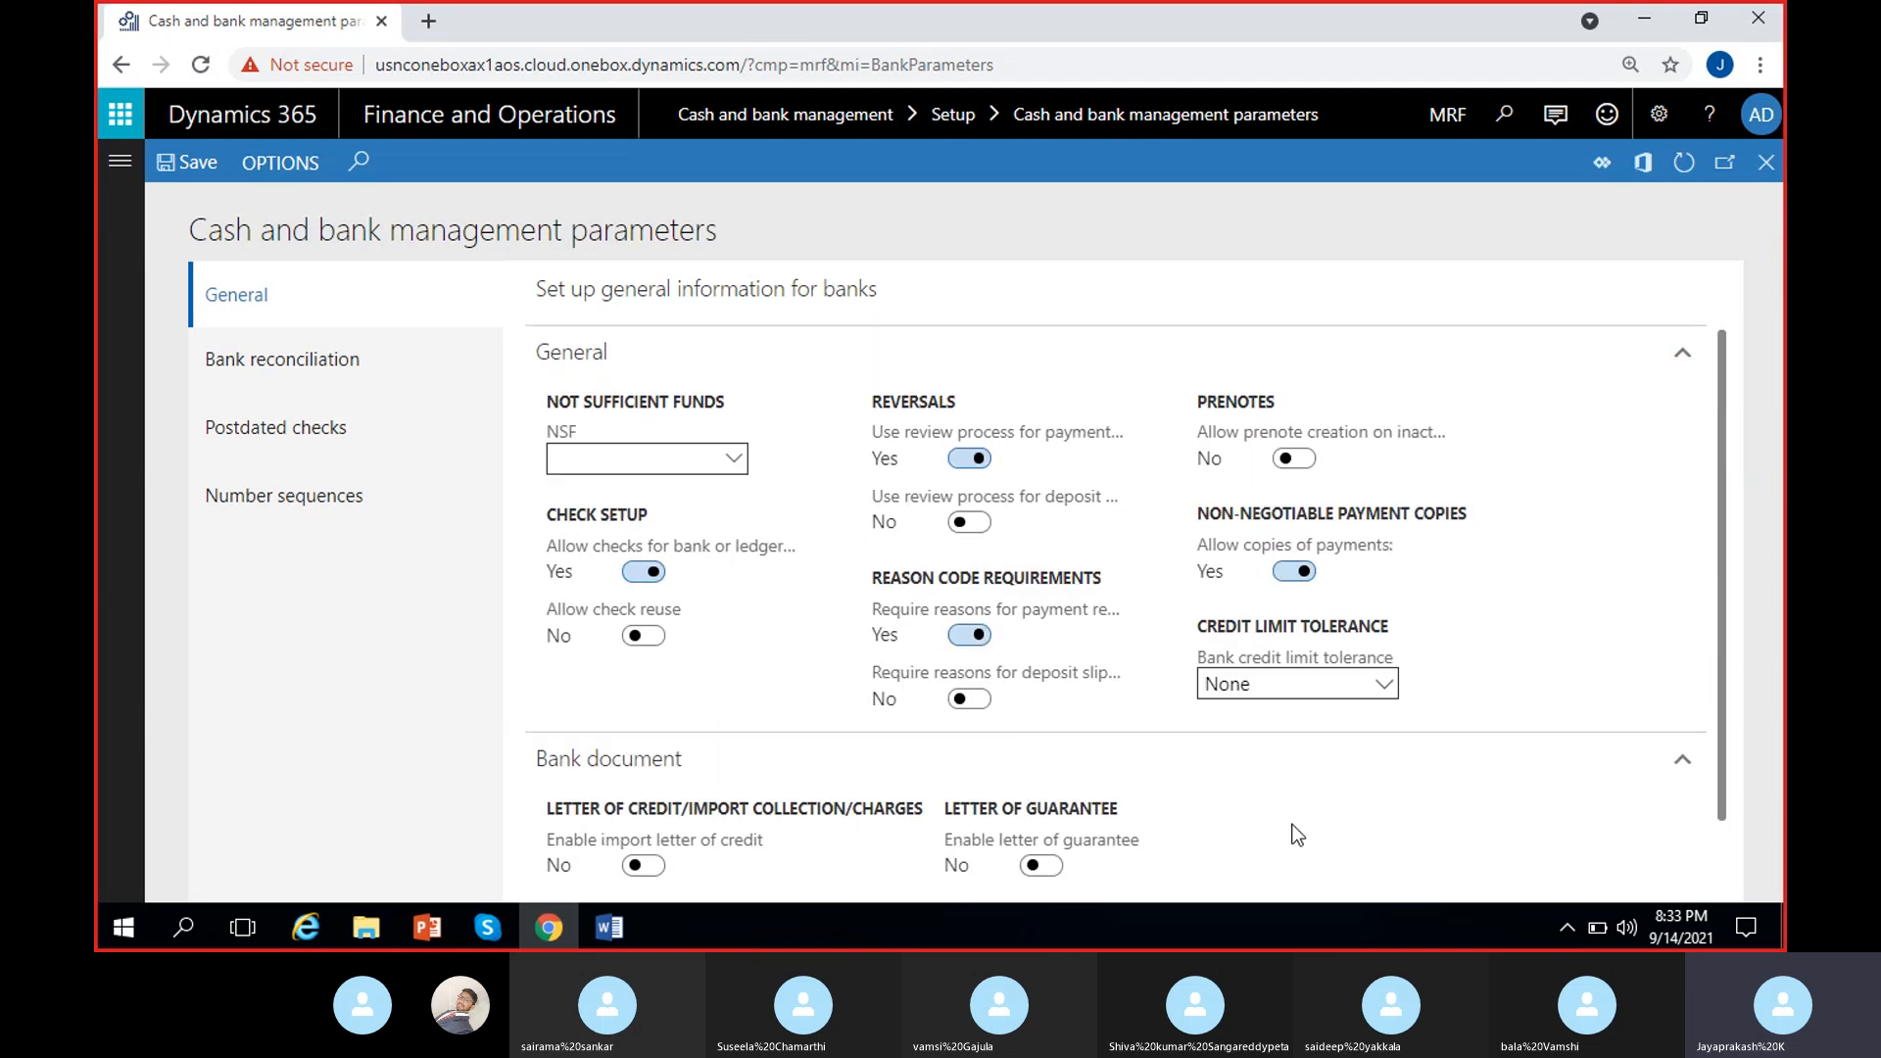
scroll(1296, 834, down, 1)
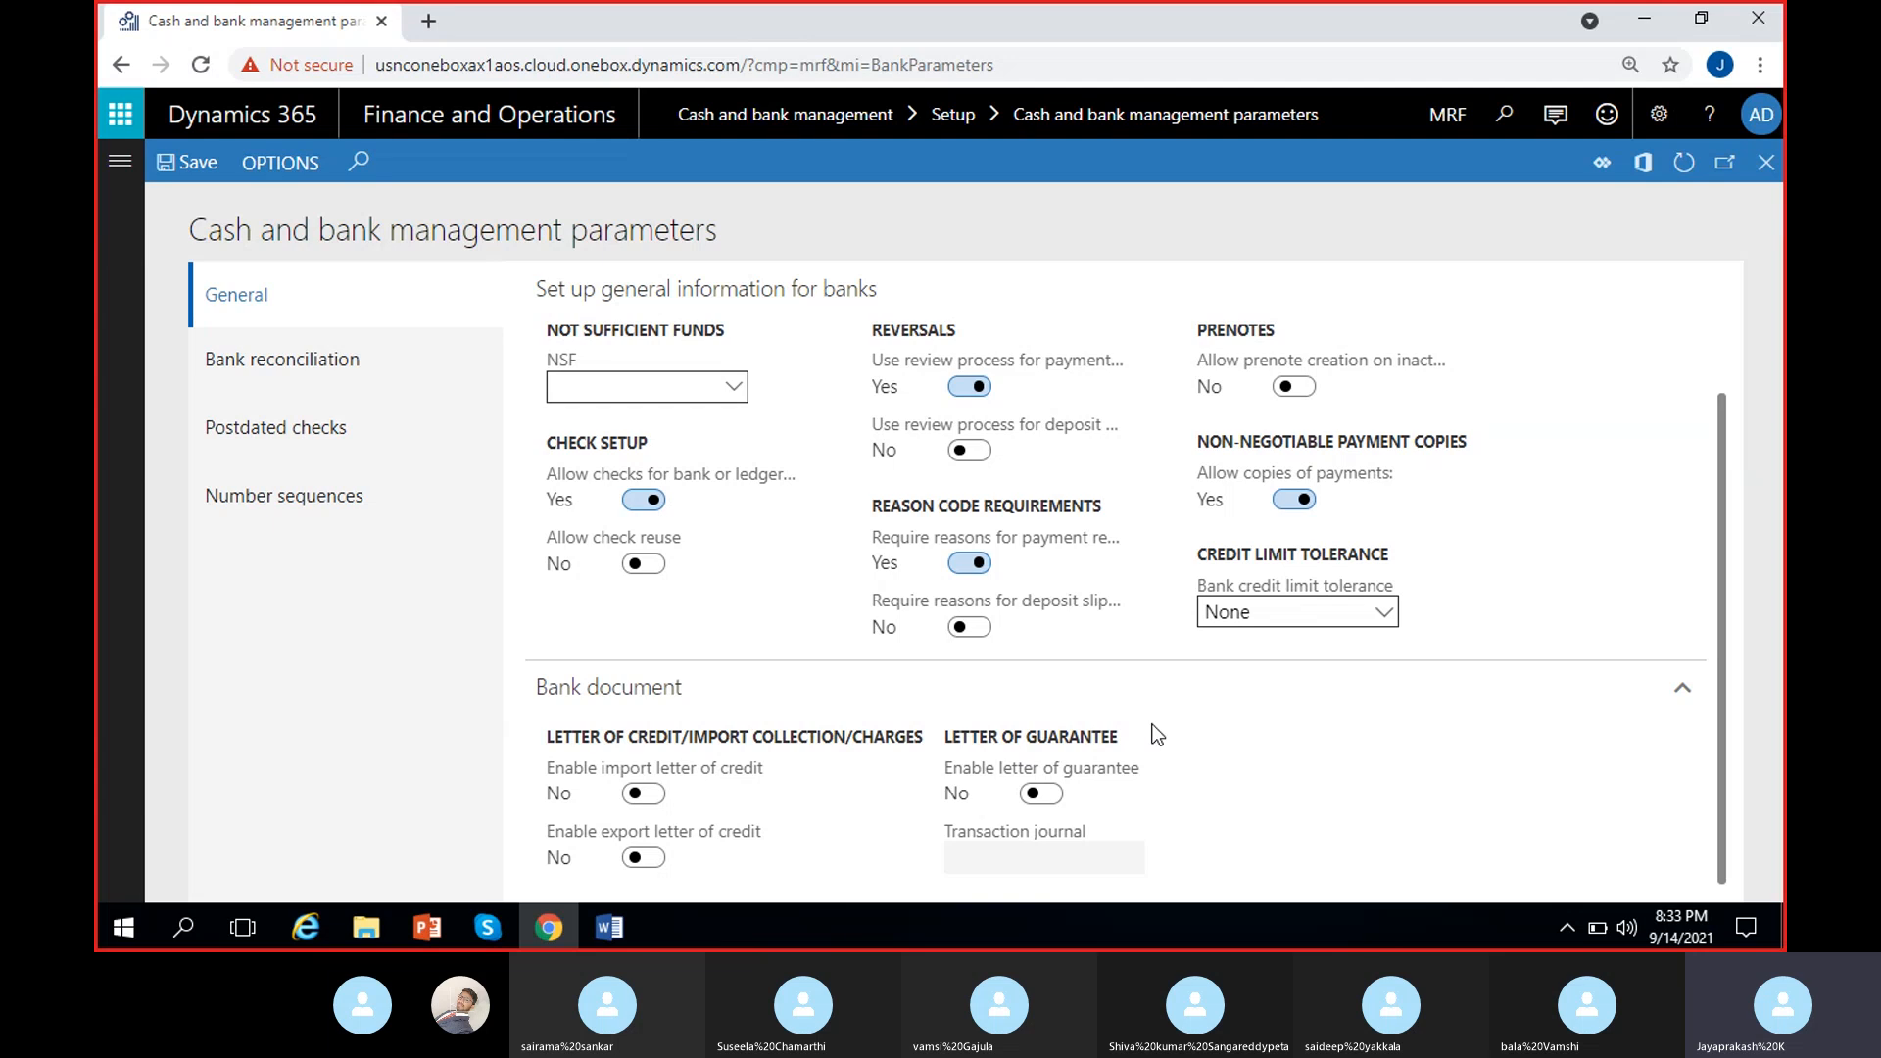
scroll(1490, 754, up, 1)
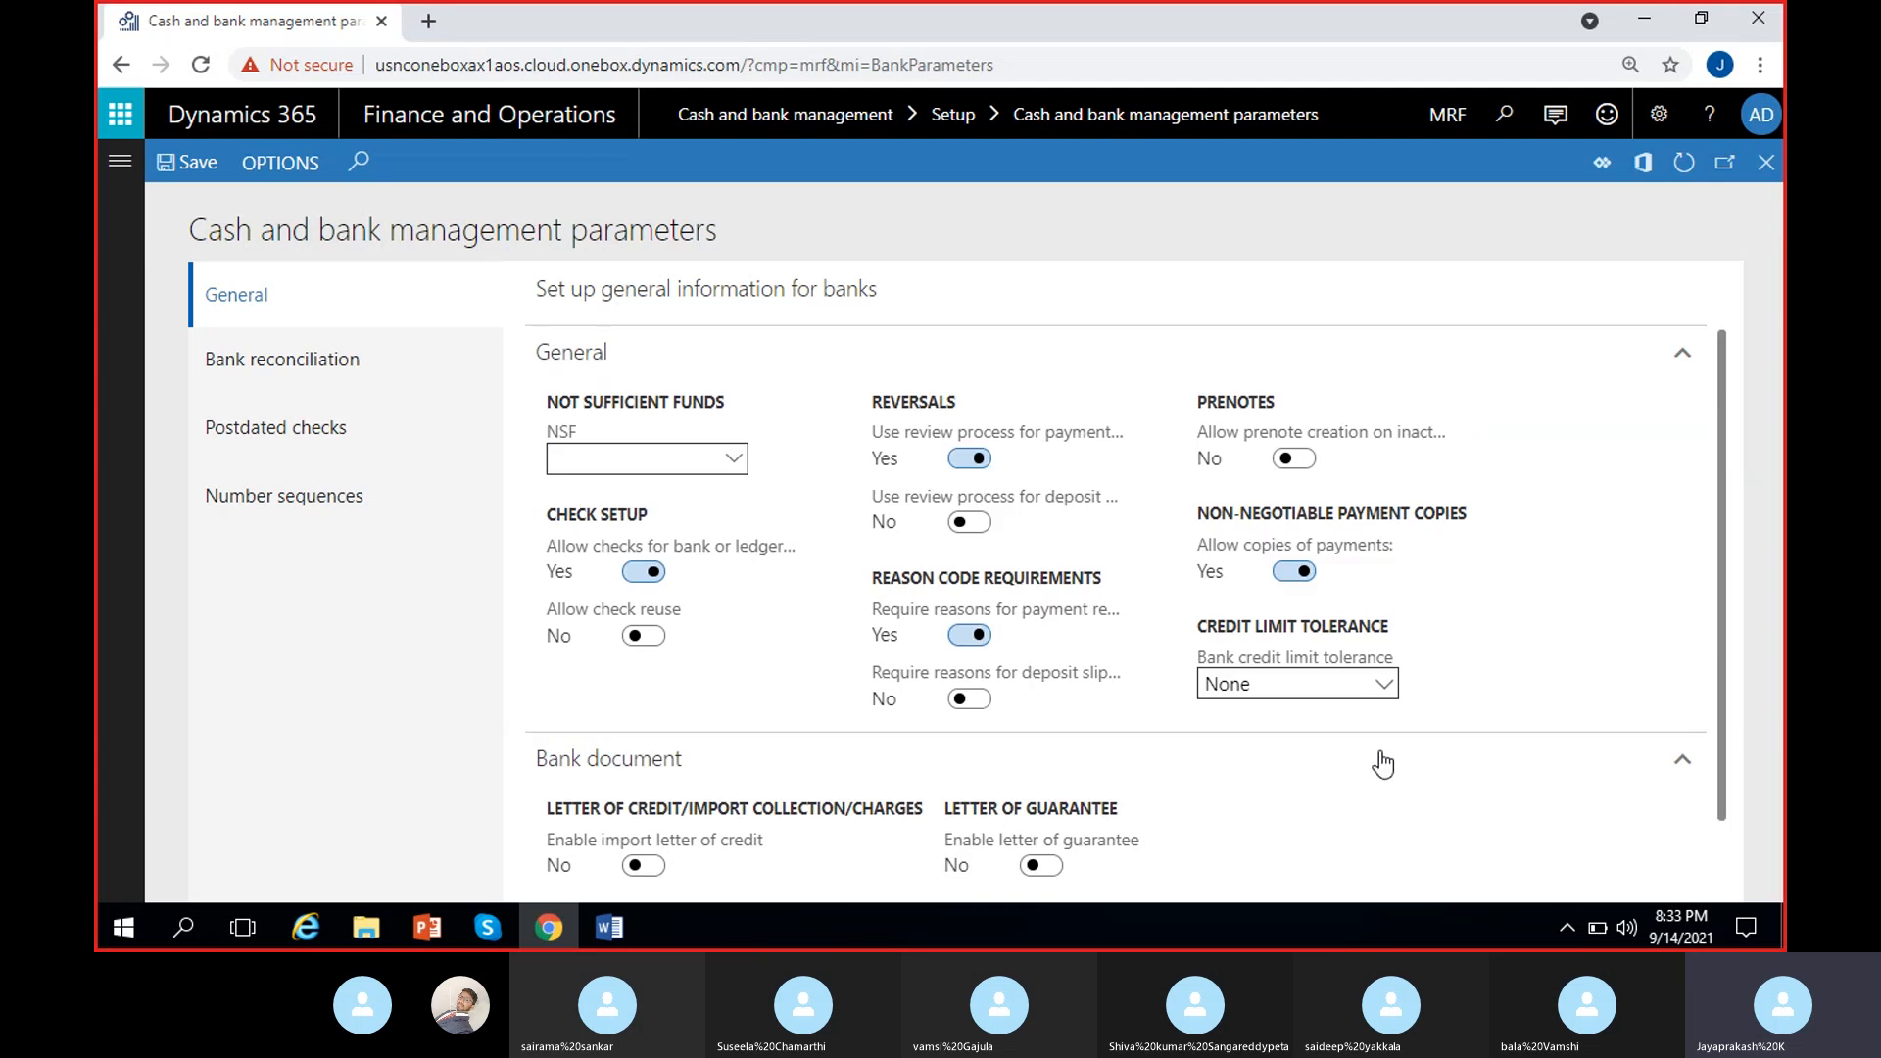
scroll(1324, 784, down, 1)
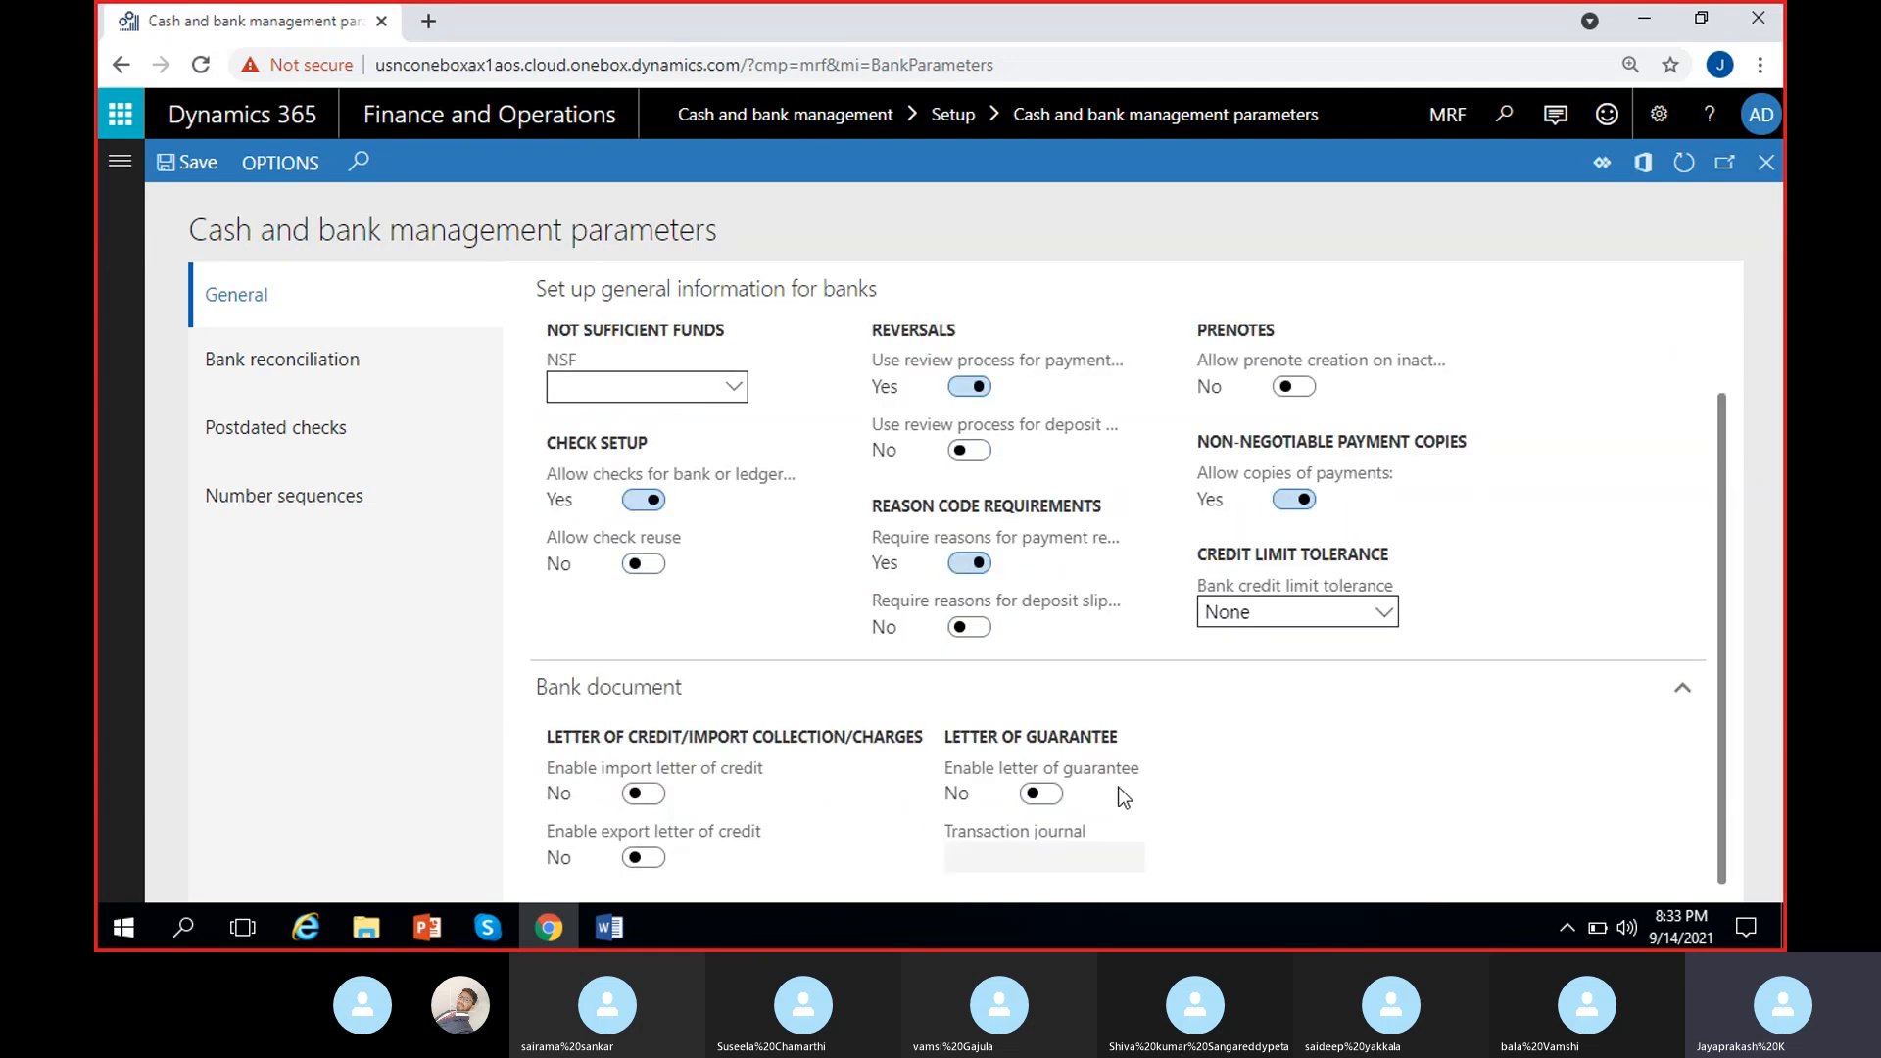
scroll(1349, 788, up, 1)
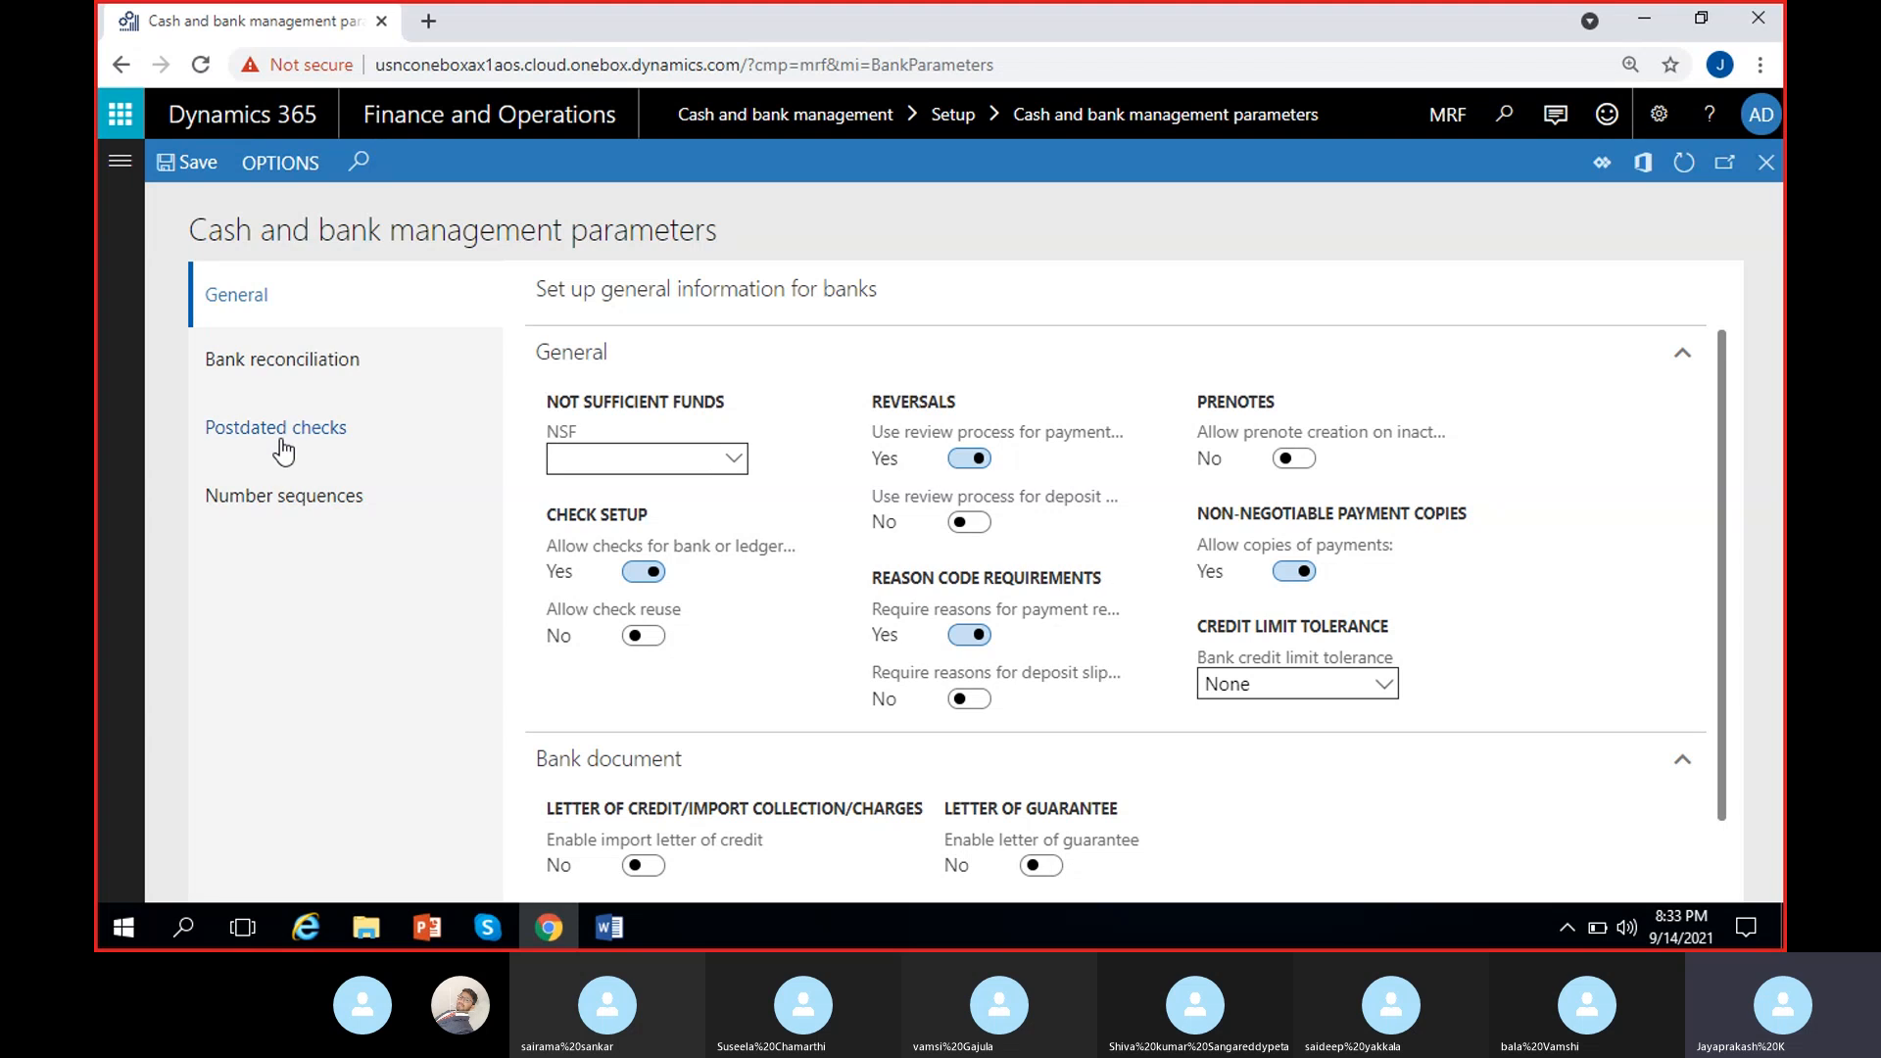
- In the bank reconciliation parameters, enable the statement line amount, date difference and transaction type mapping options, with an allowed date difference of 2
click(321, 370)
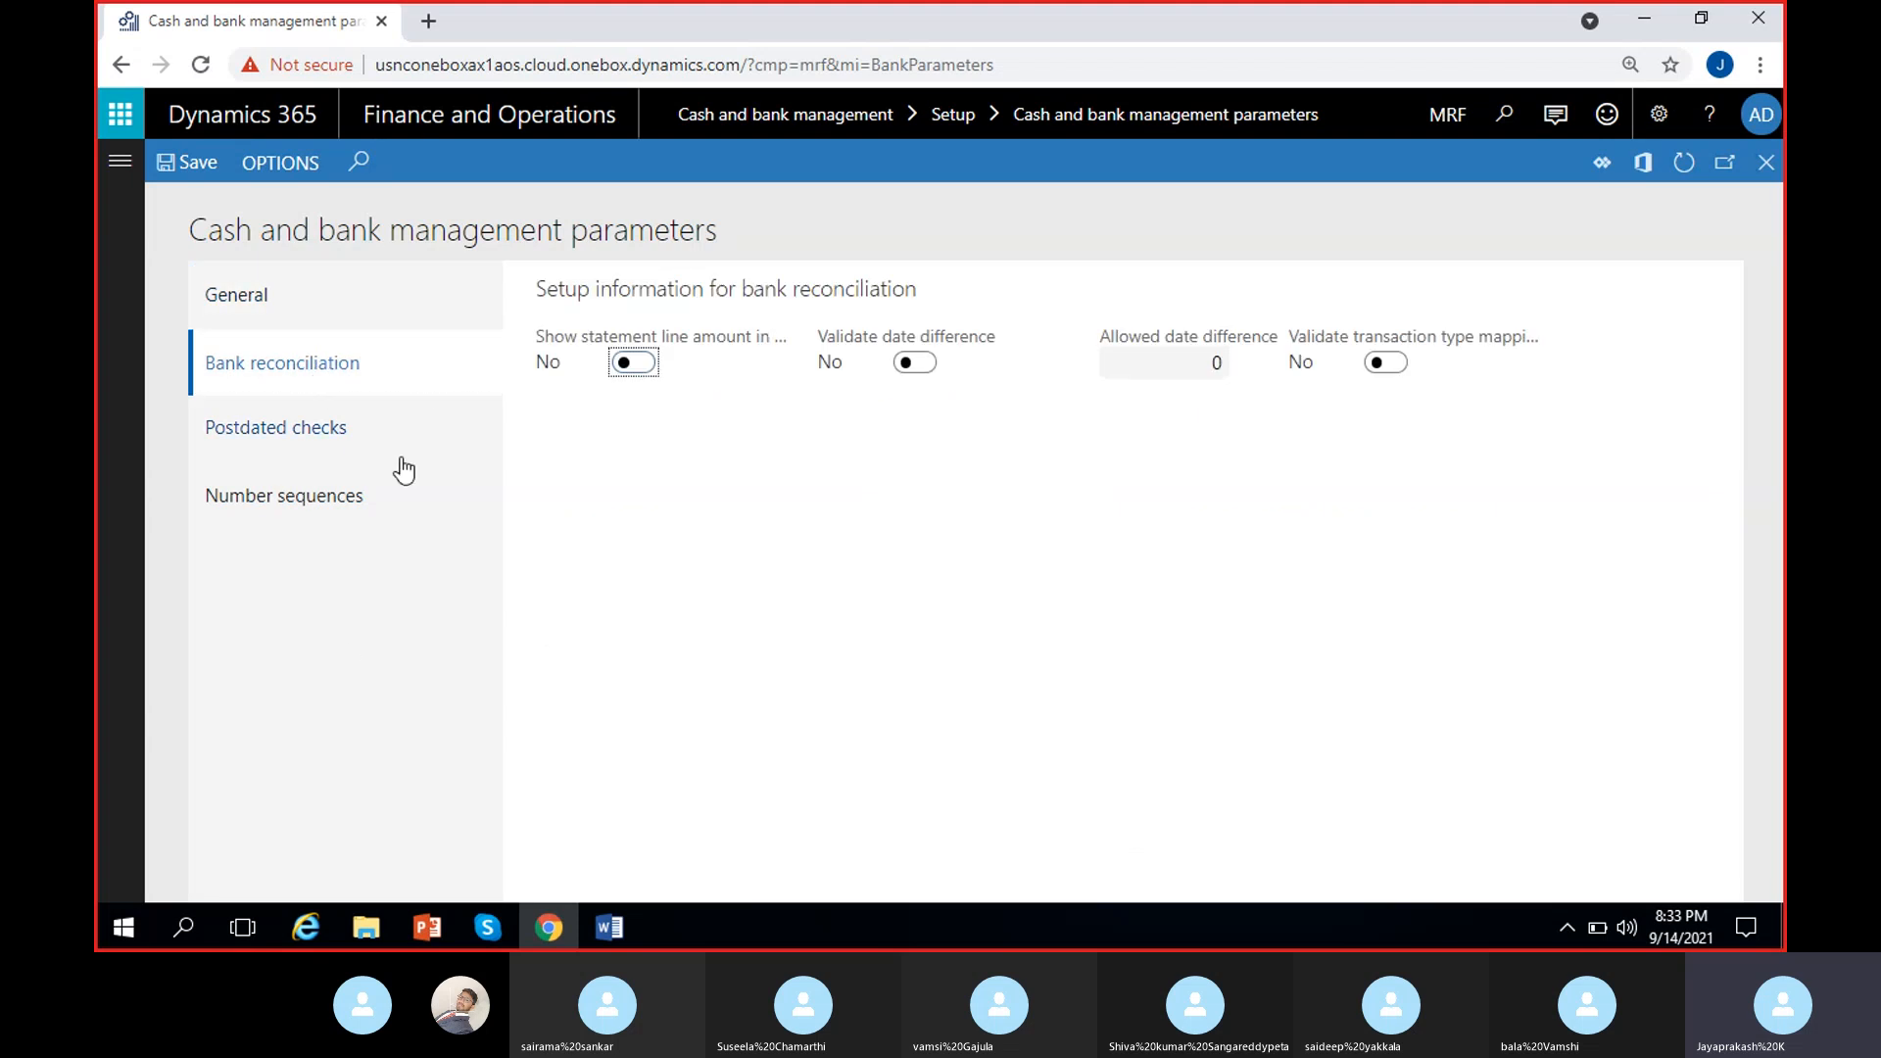
mouse_move(715, 337)
click(631, 363)
click(915, 364)
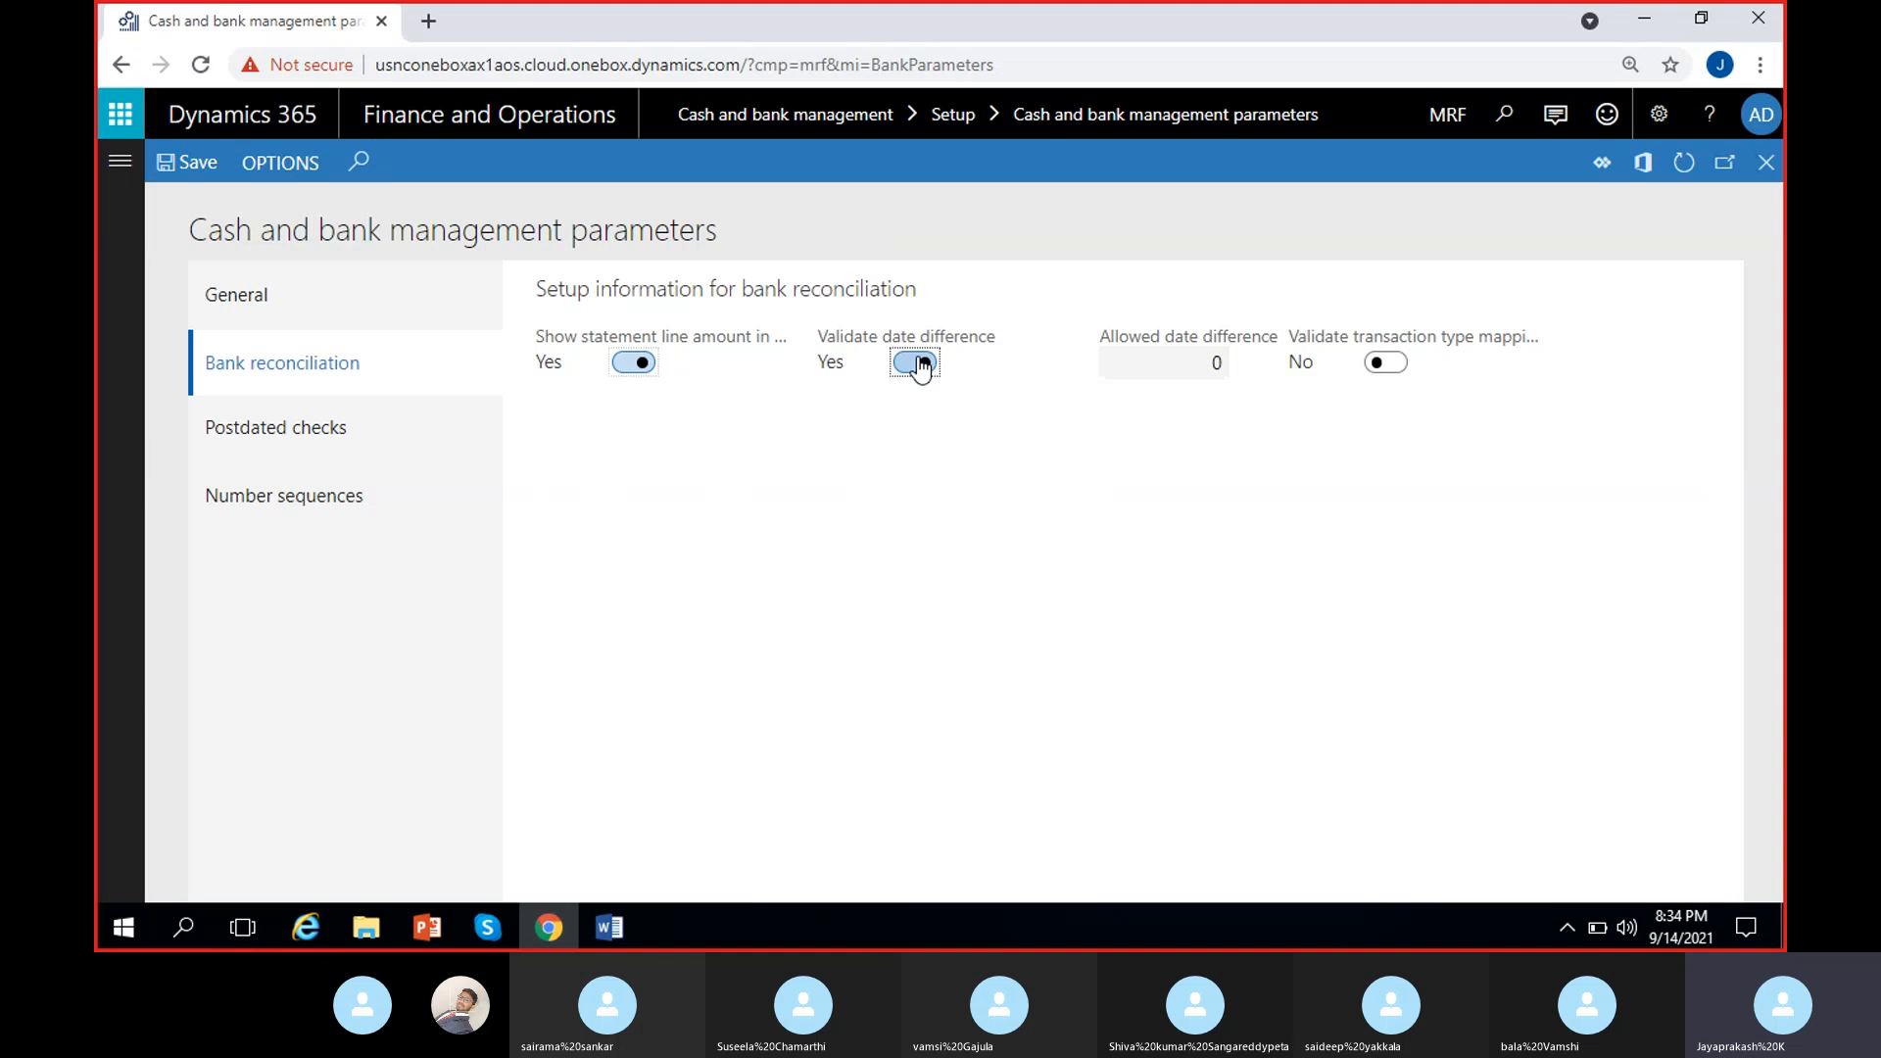
click(1217, 362)
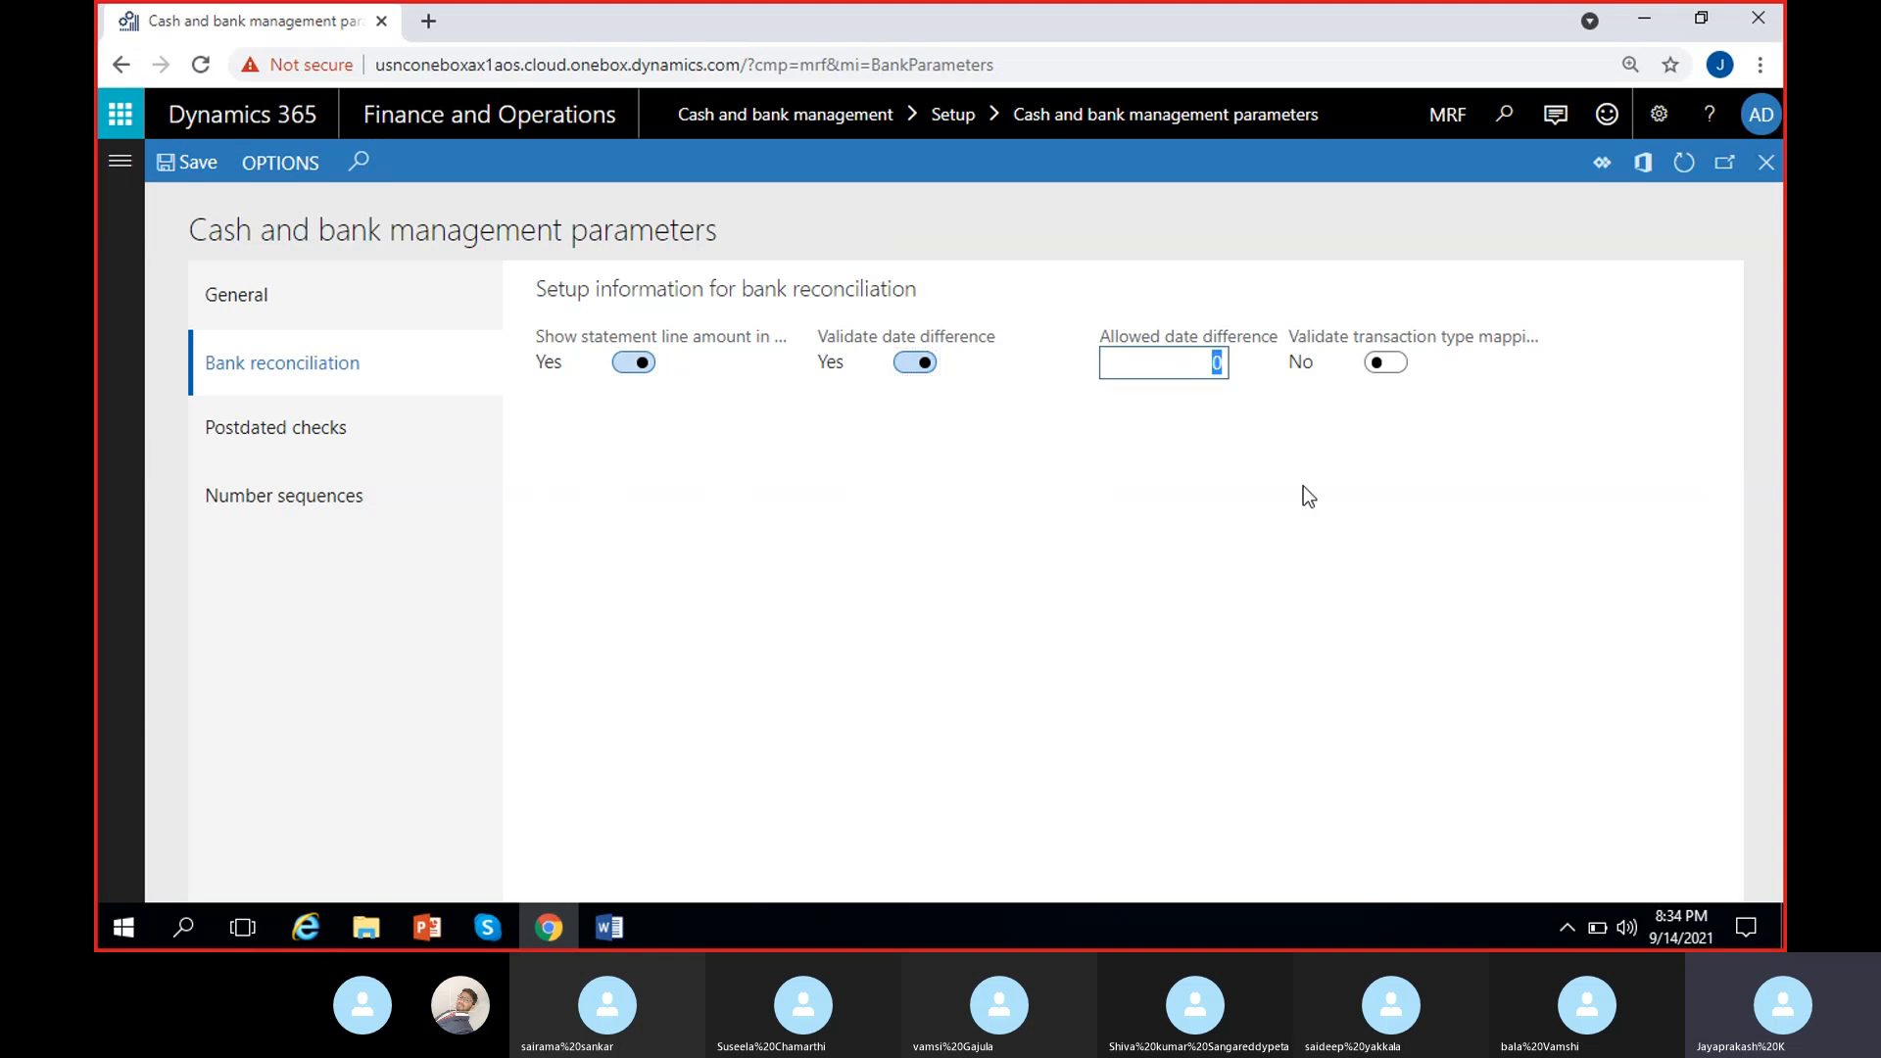
text(2)
click(1385, 362)
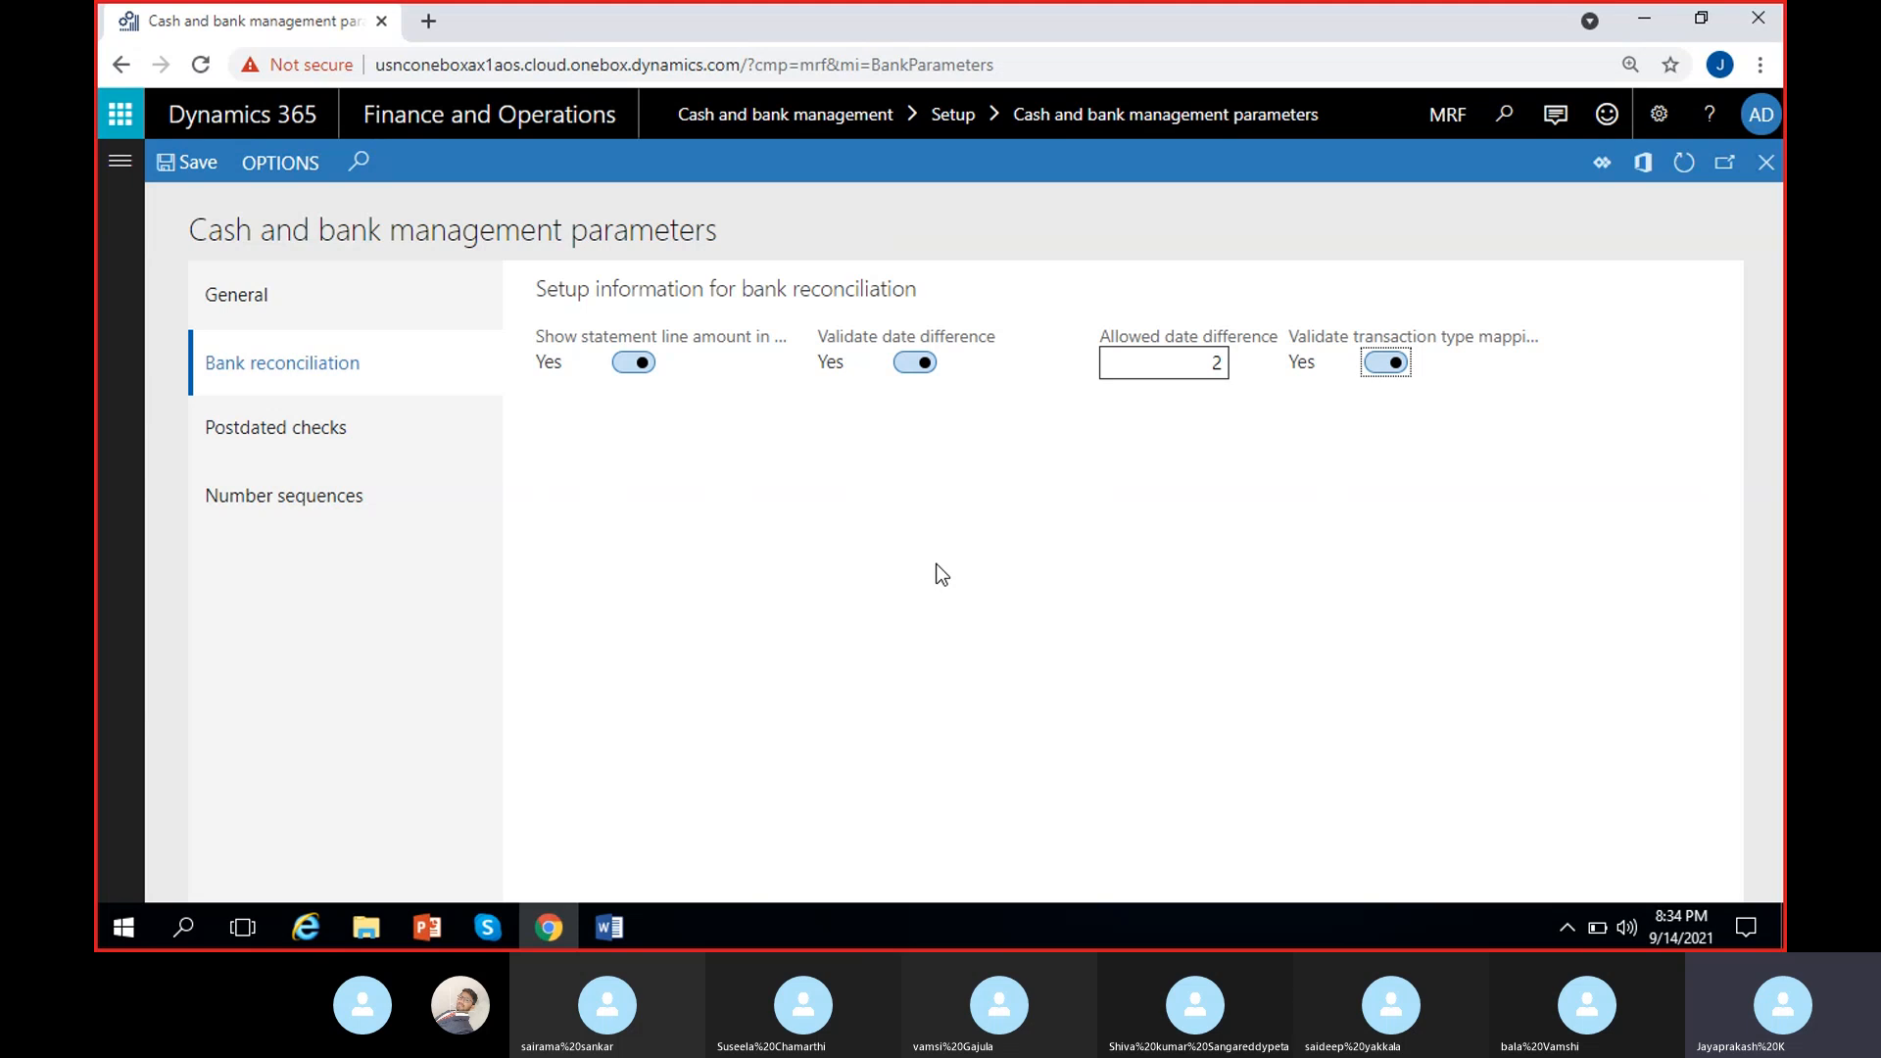
- Examine the postdated check parameters, including the account choices for issued checks and withholding tax clearing, without changing them
click(351, 431)
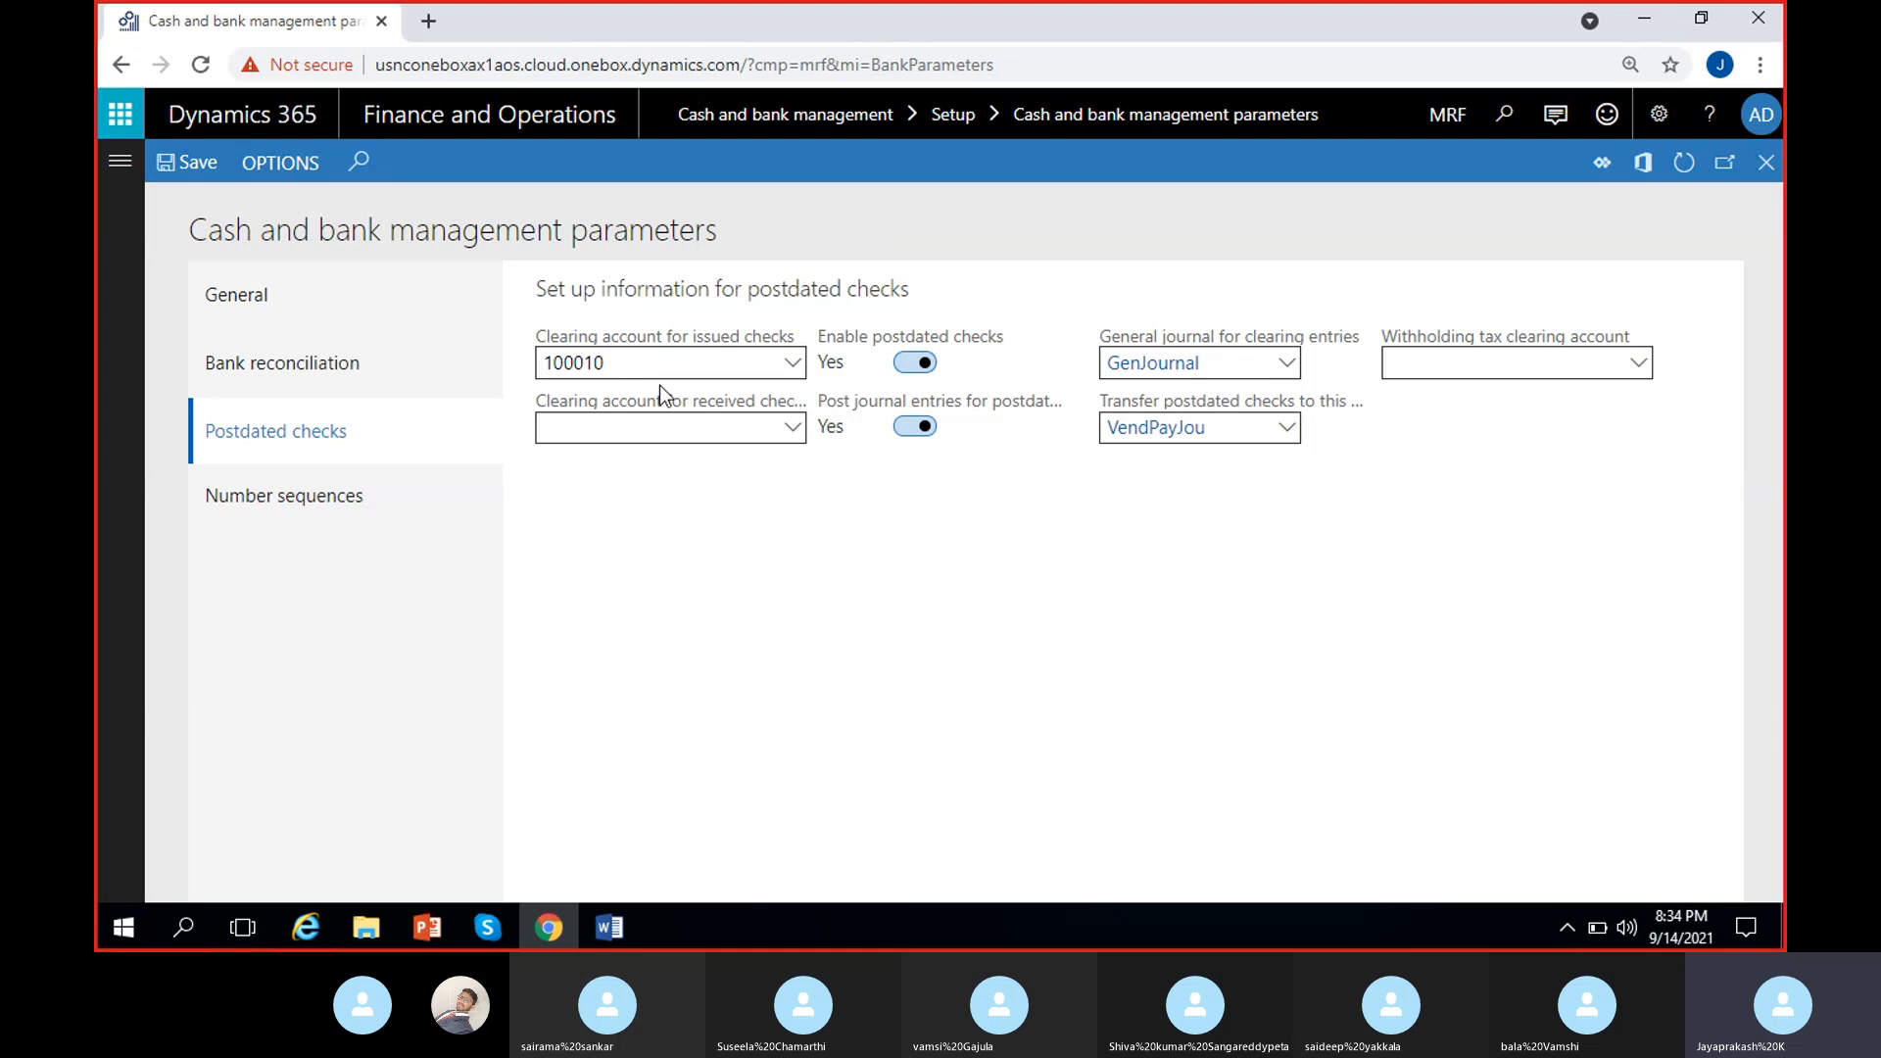
click(793, 371)
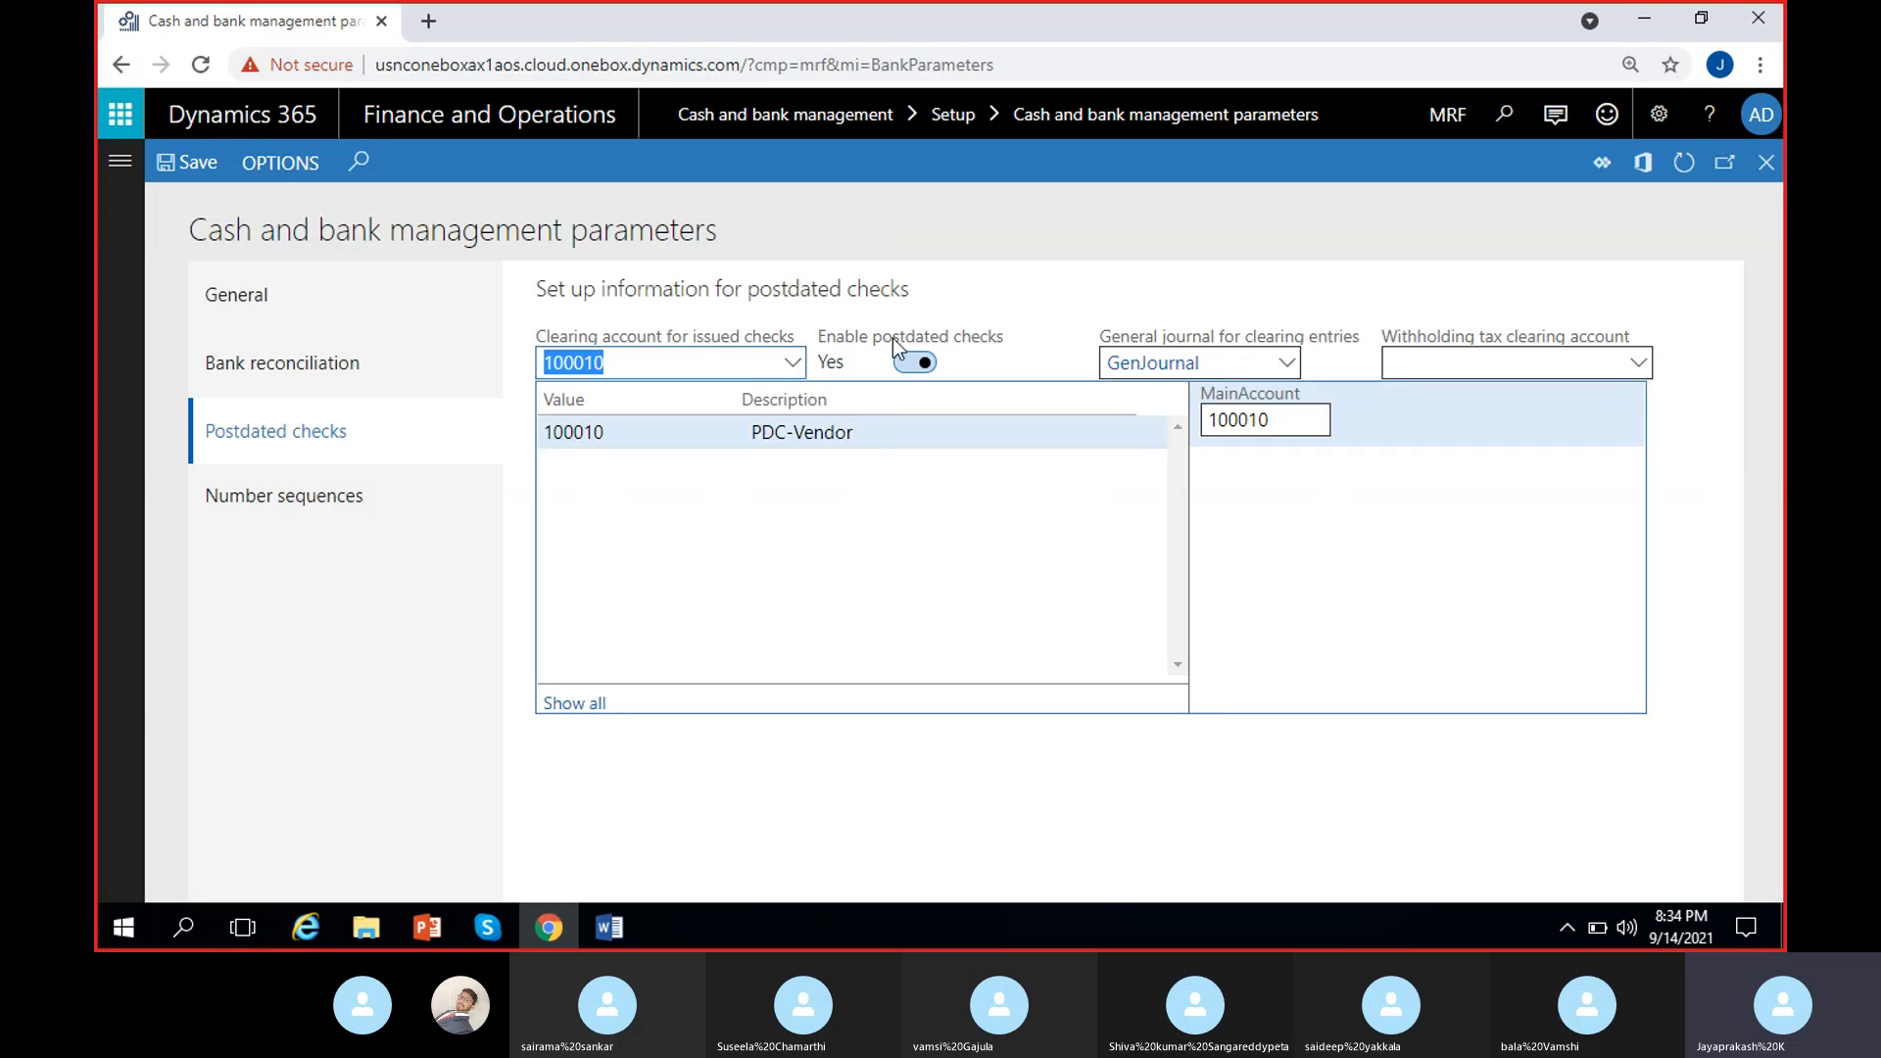
click(949, 226)
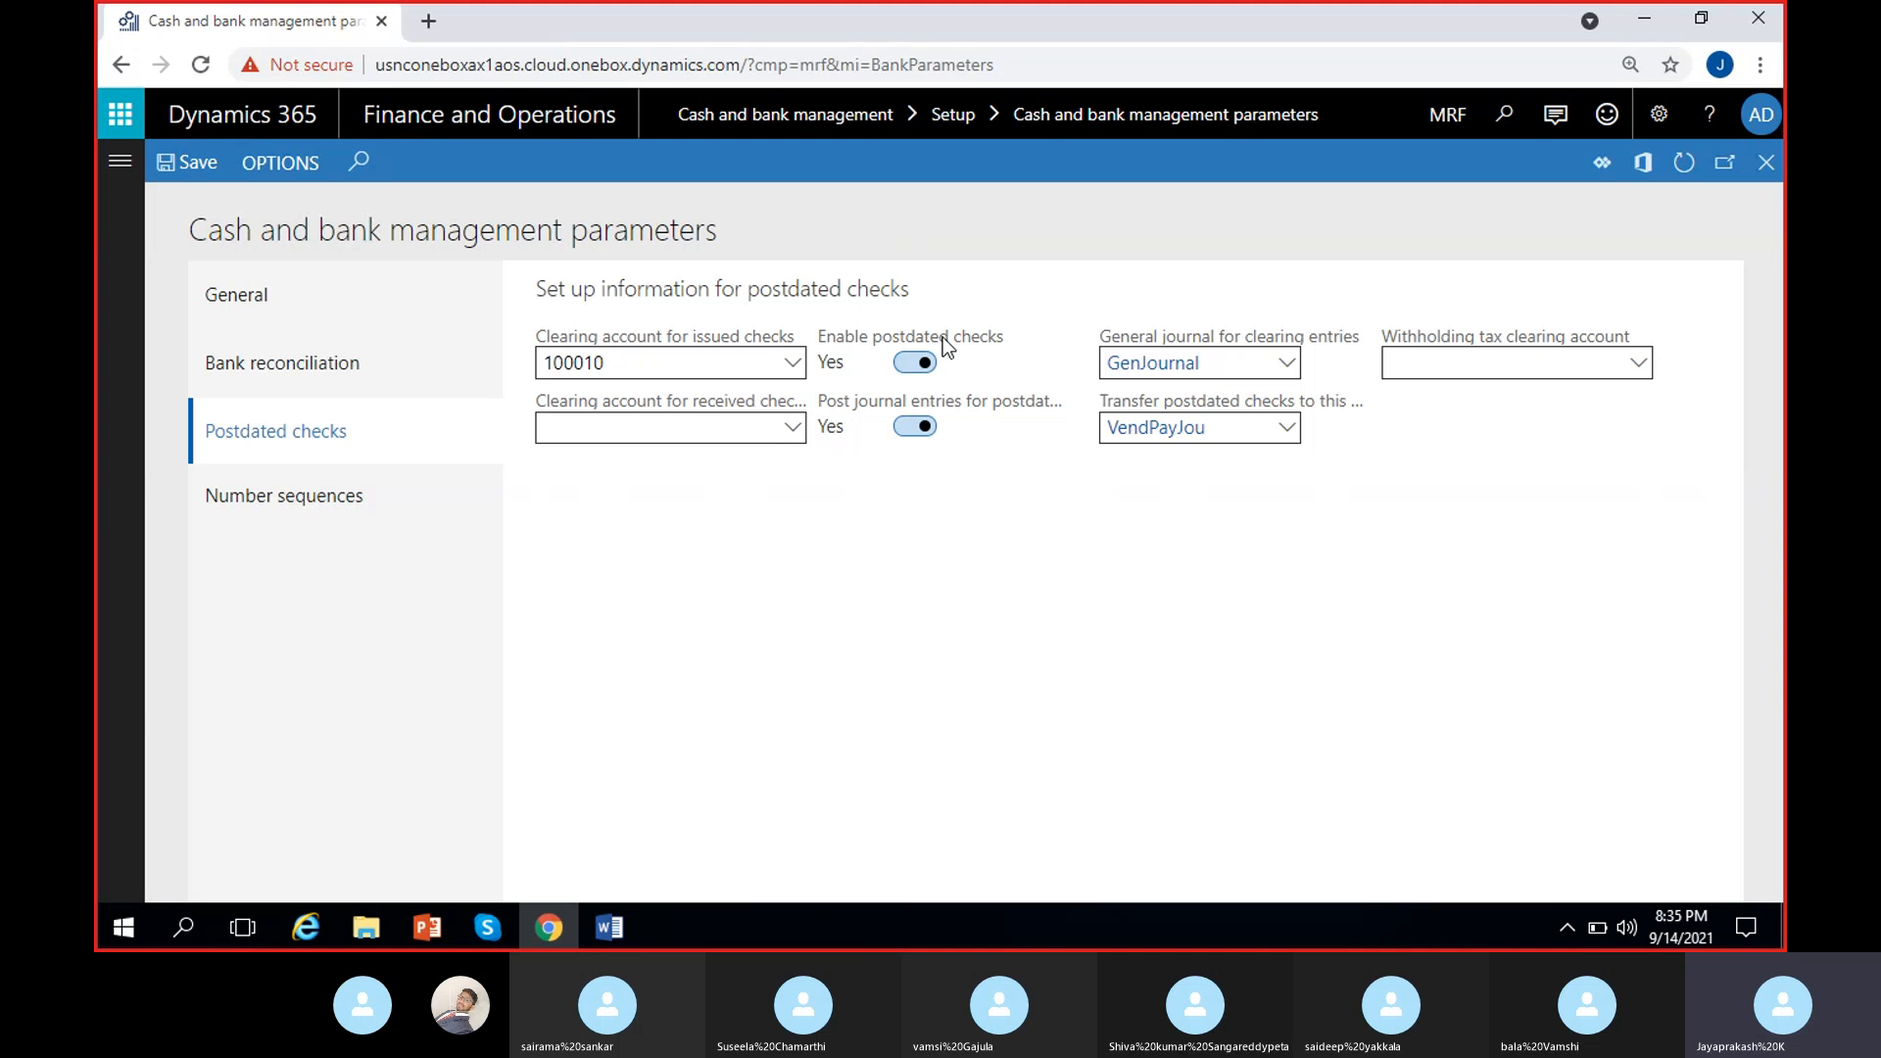
mouse_move(1044, 407)
mouse_move(1317, 346)
mouse_move(1328, 414)
click(1640, 366)
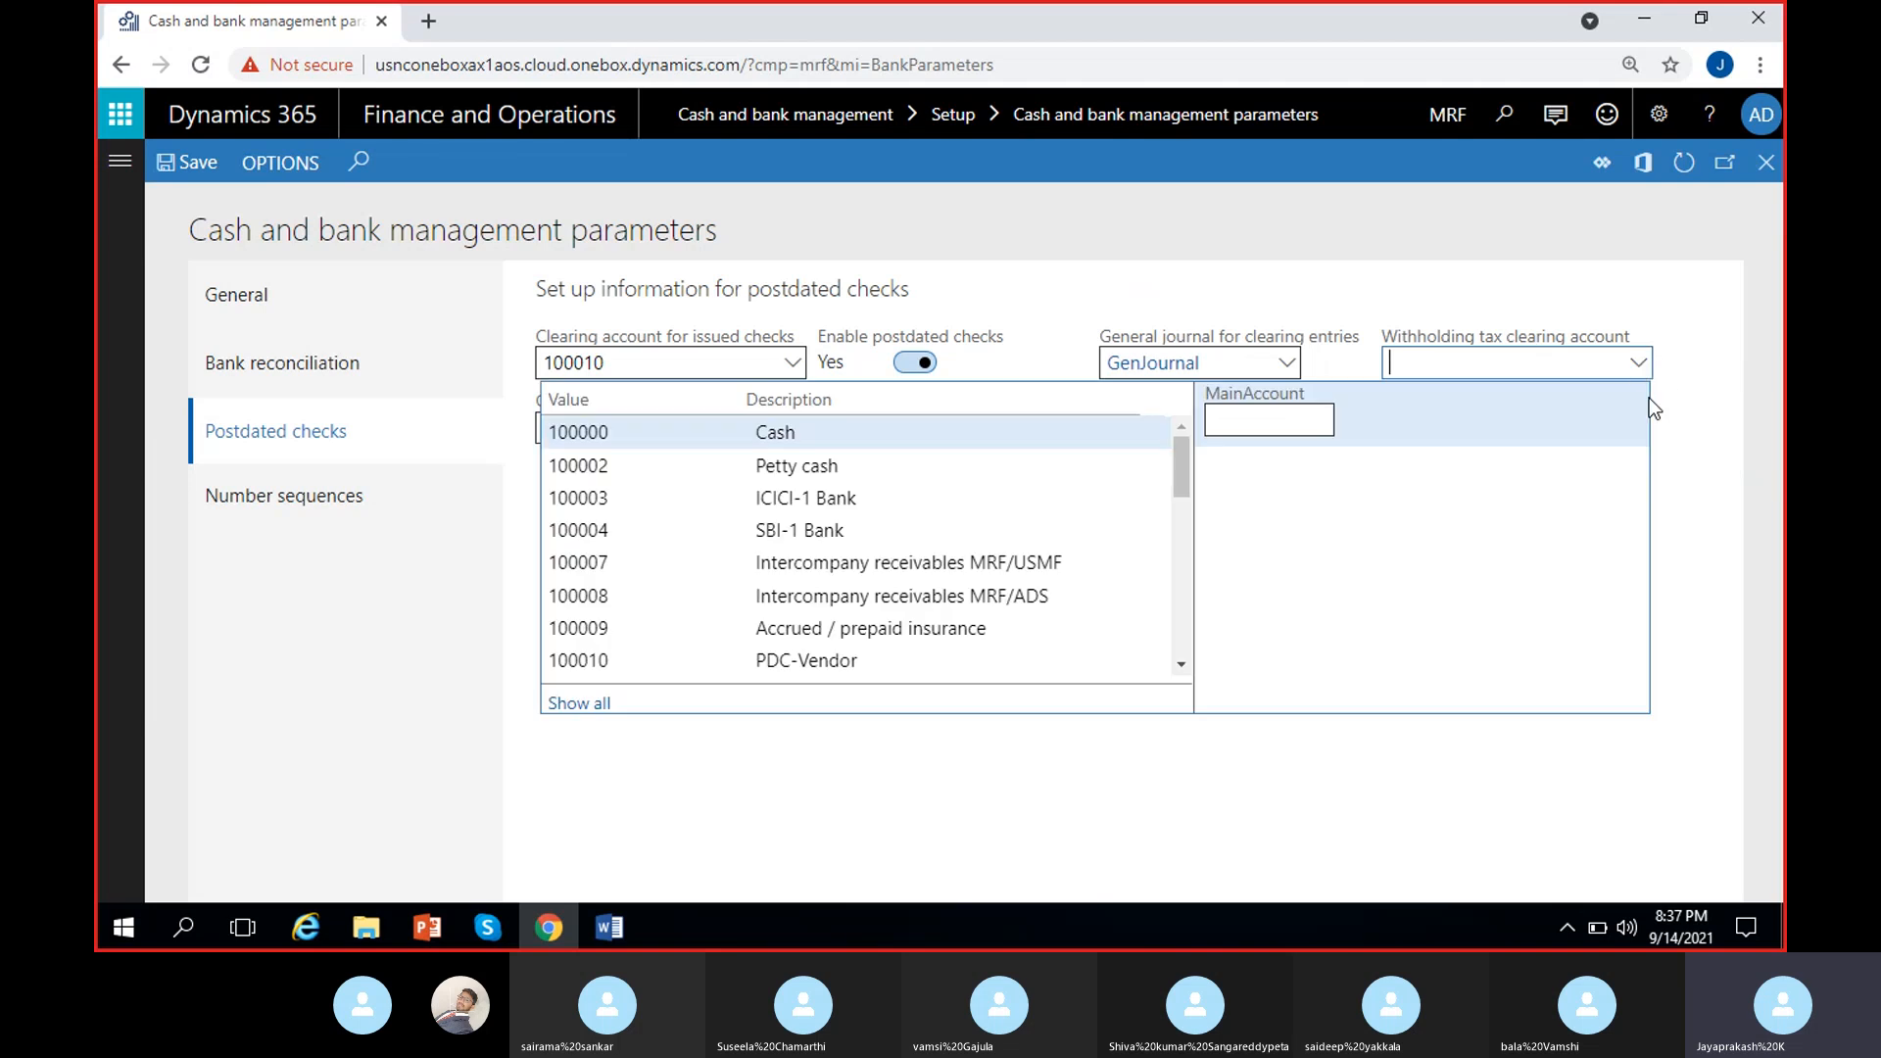
click(1673, 382)
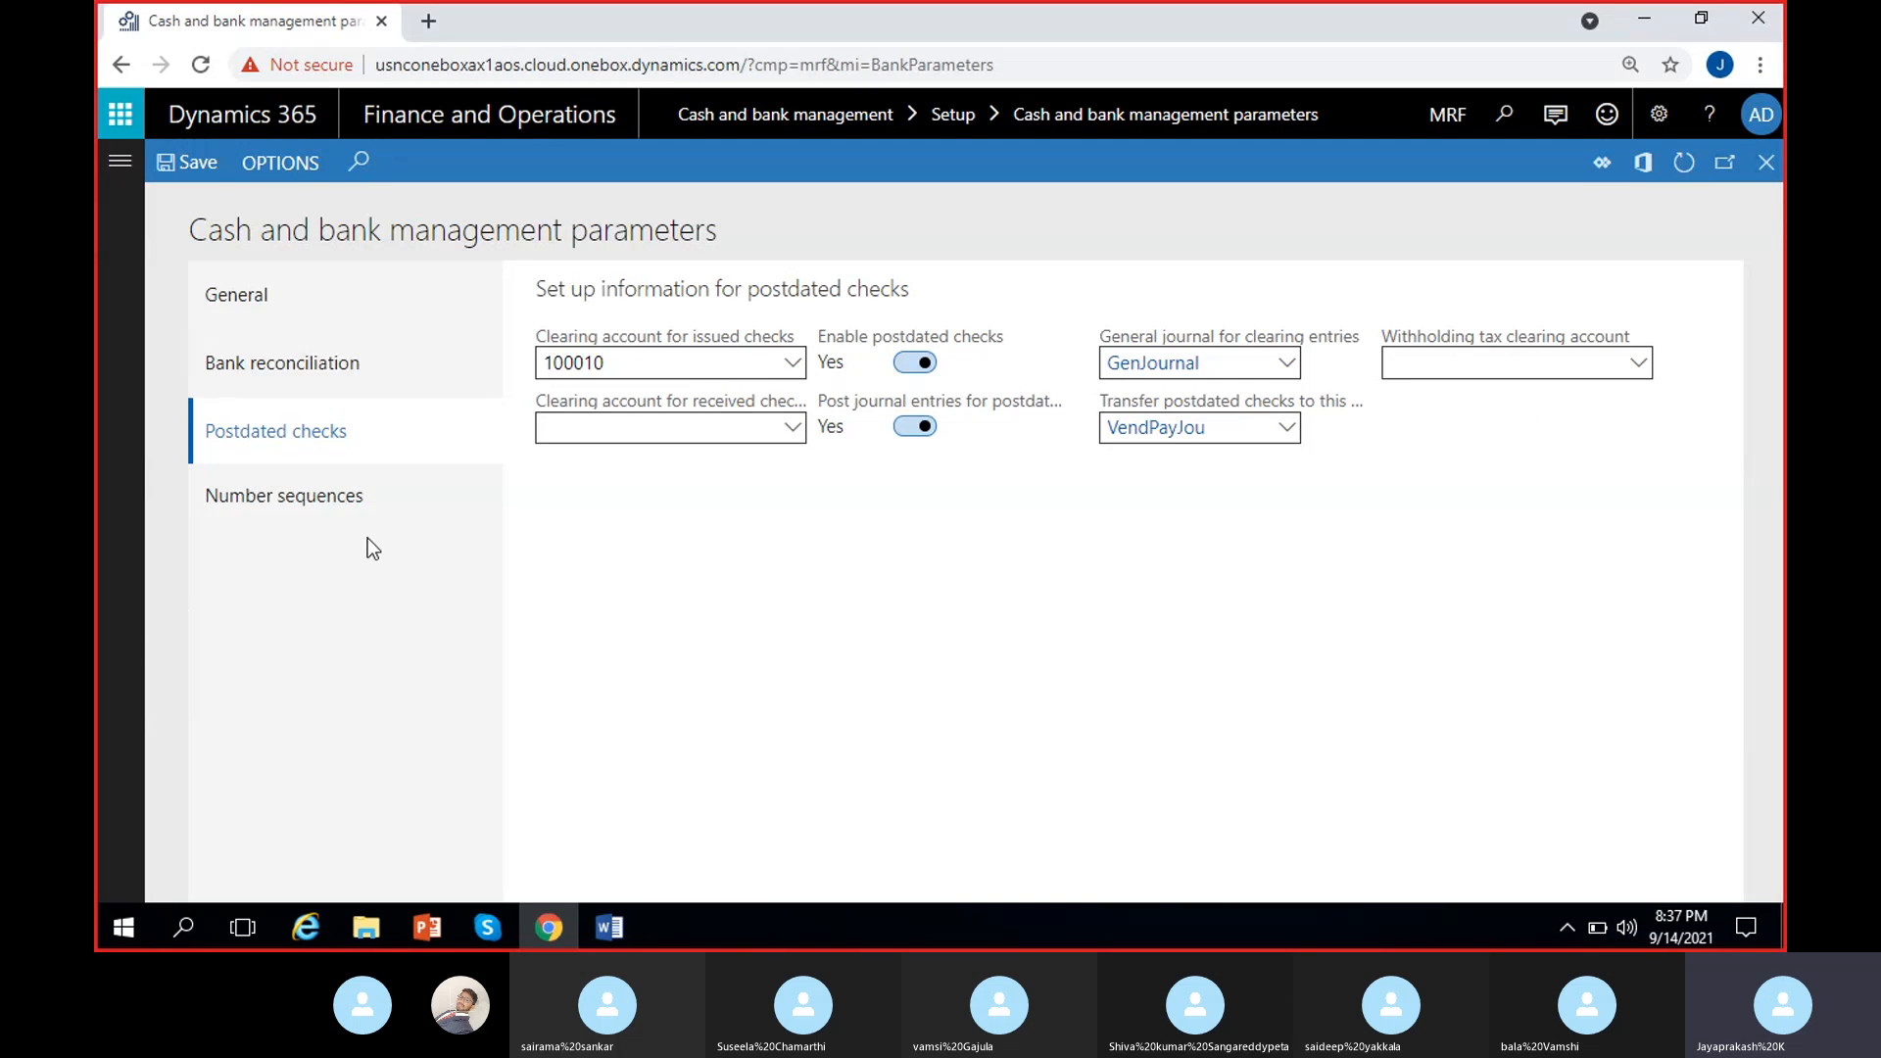
- Examine the bank document number sequences from deposit slip through letter of guarantee transactions, reading their codes and descriptions
click(323, 504)
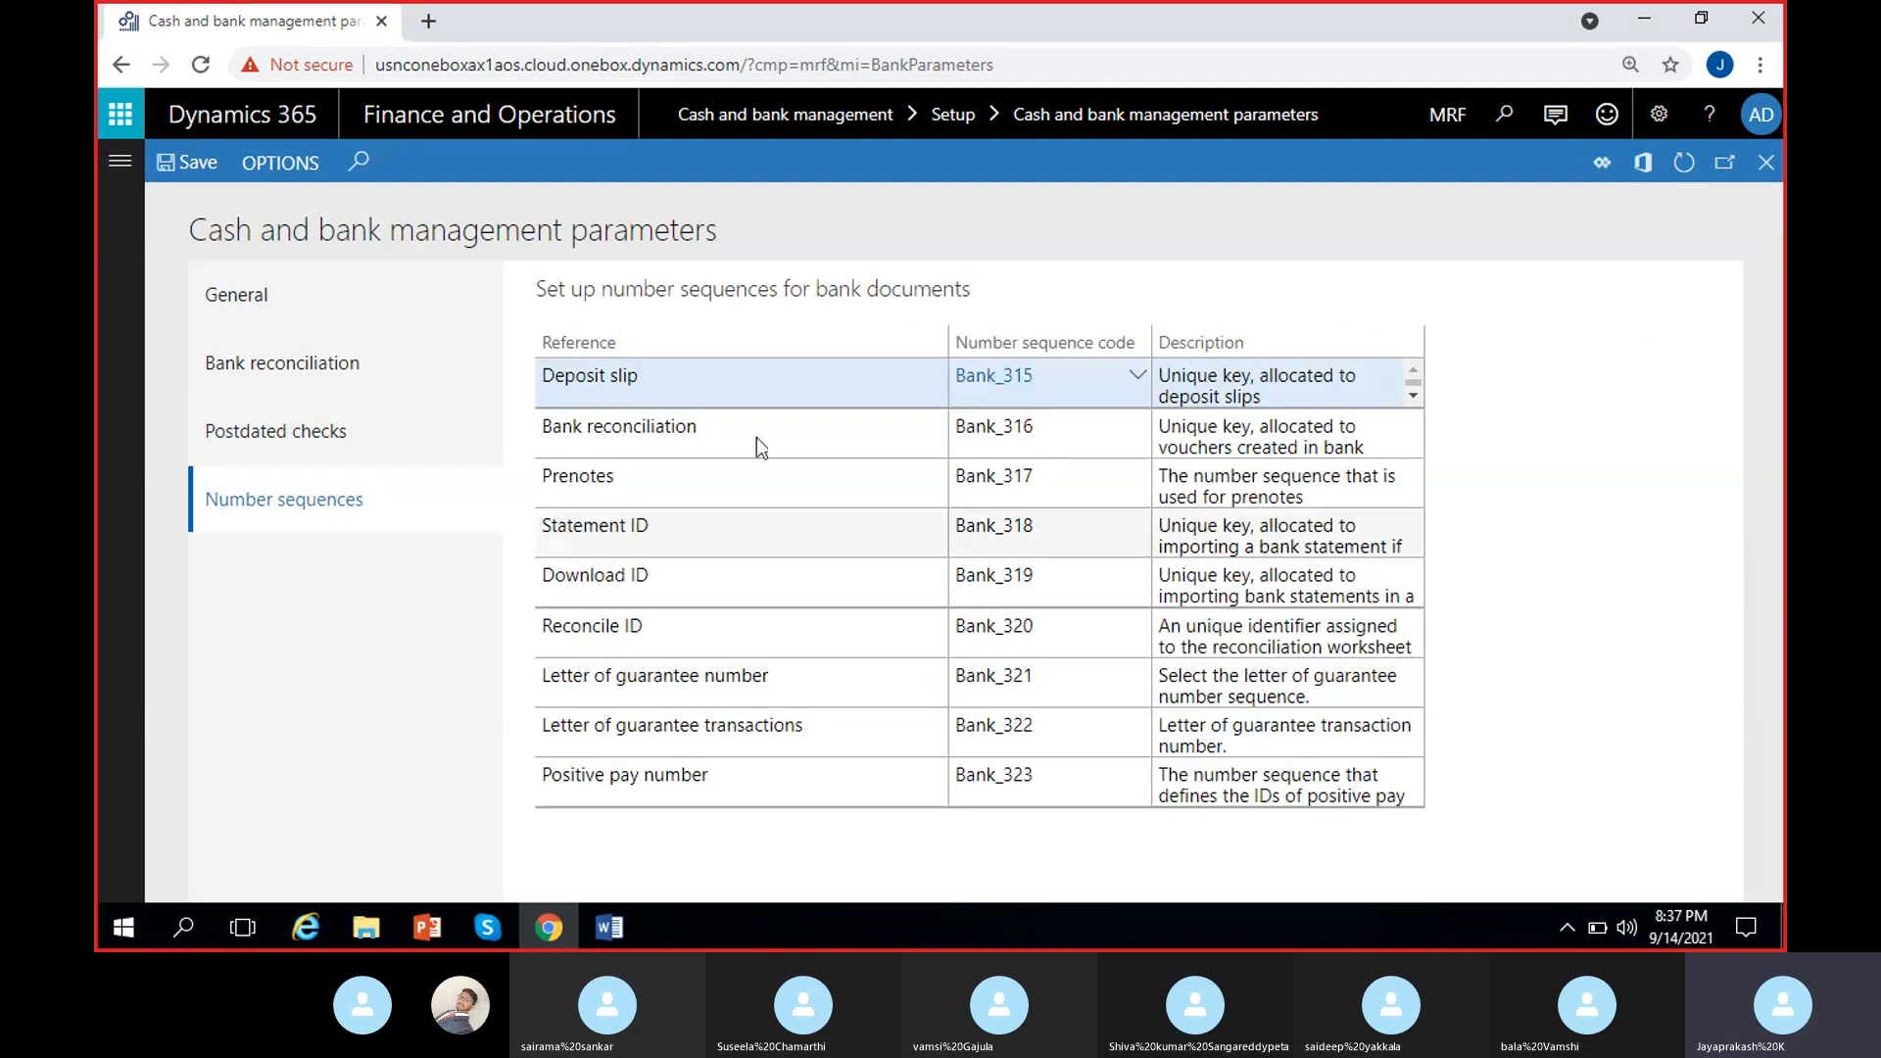
click(725, 372)
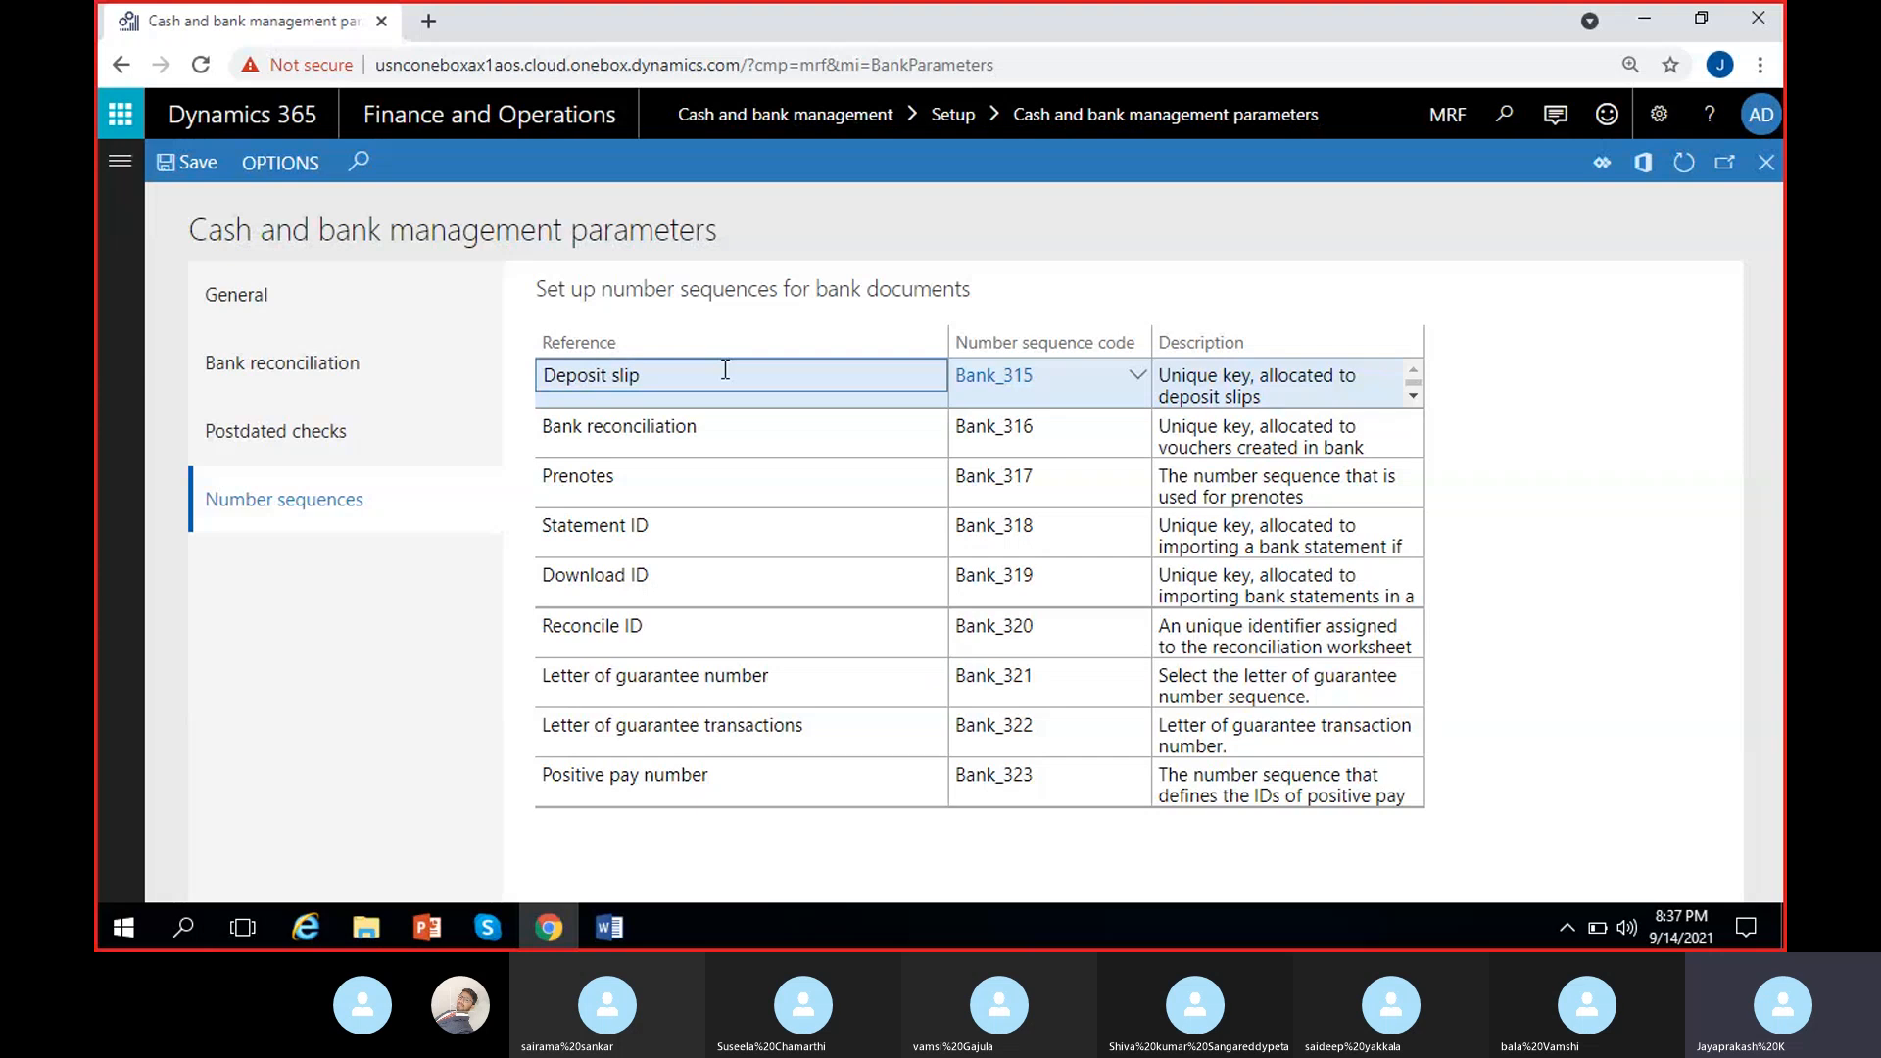
click(768, 432)
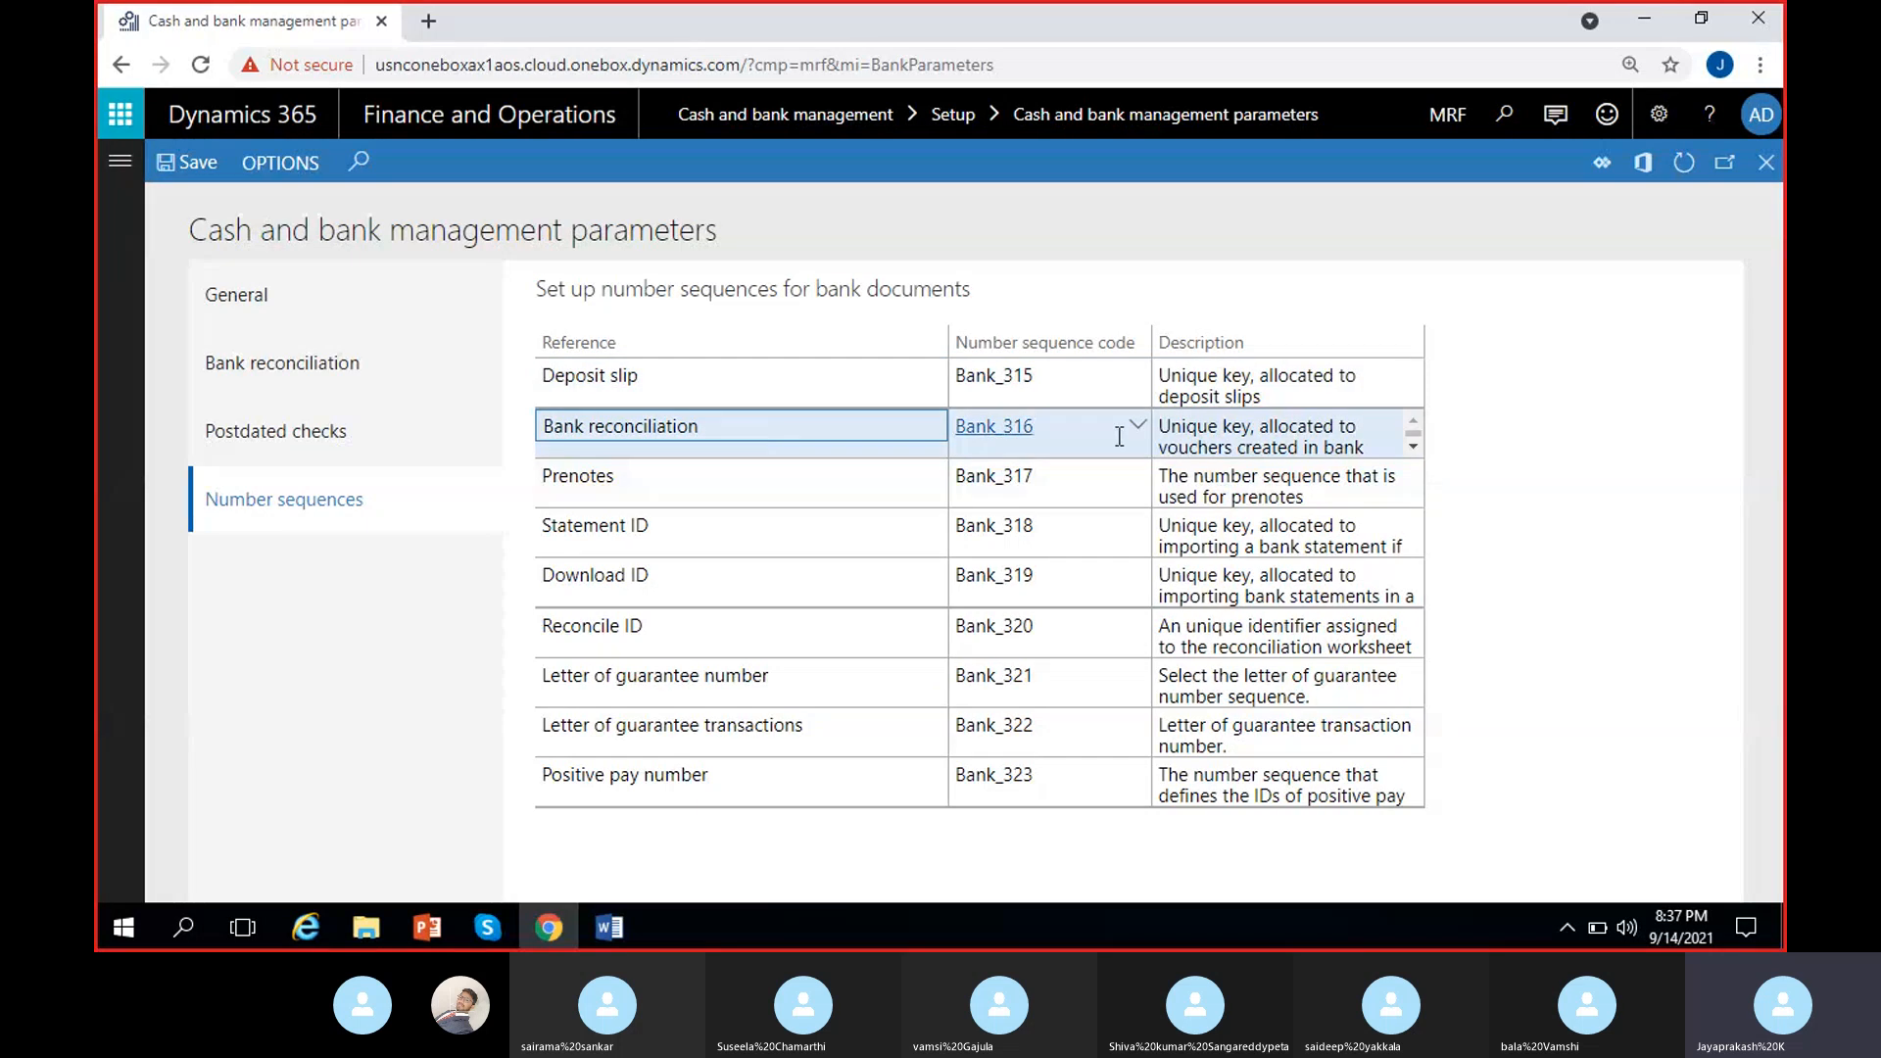
scroll(1206, 428, down, 1)
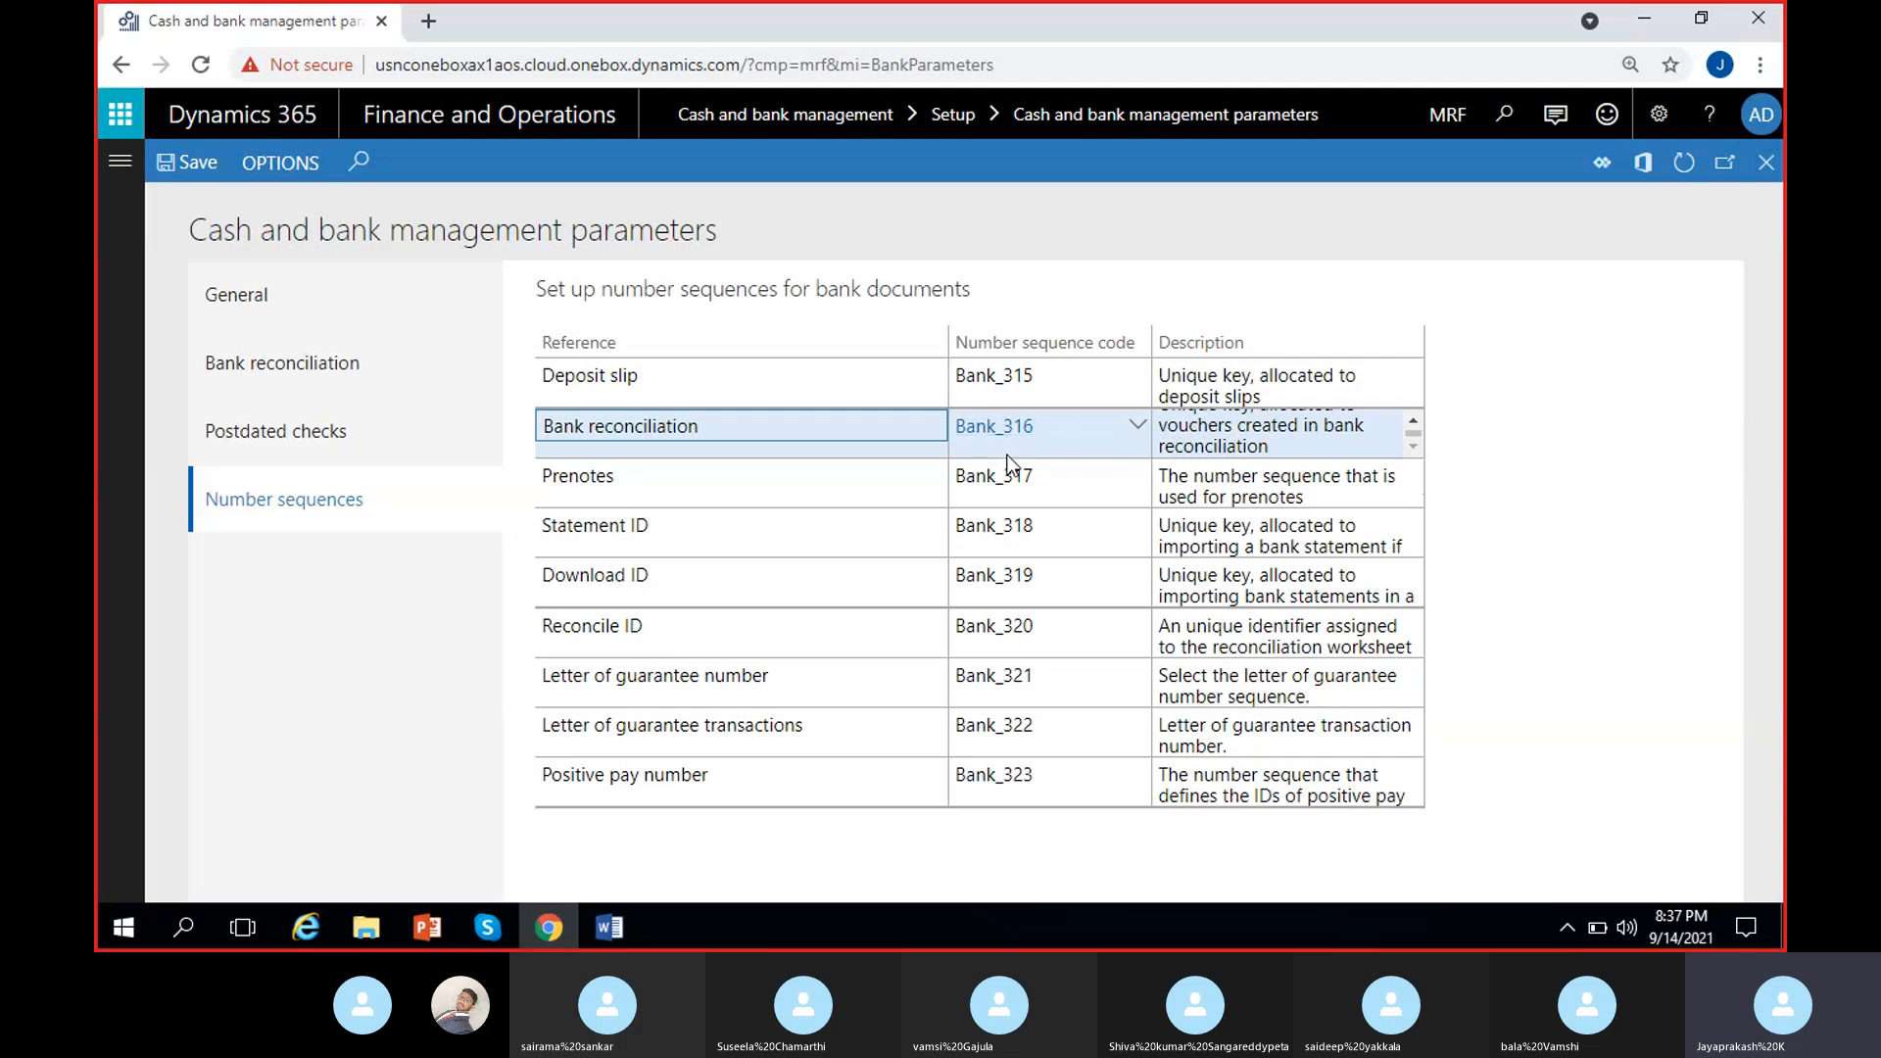
click(911, 484)
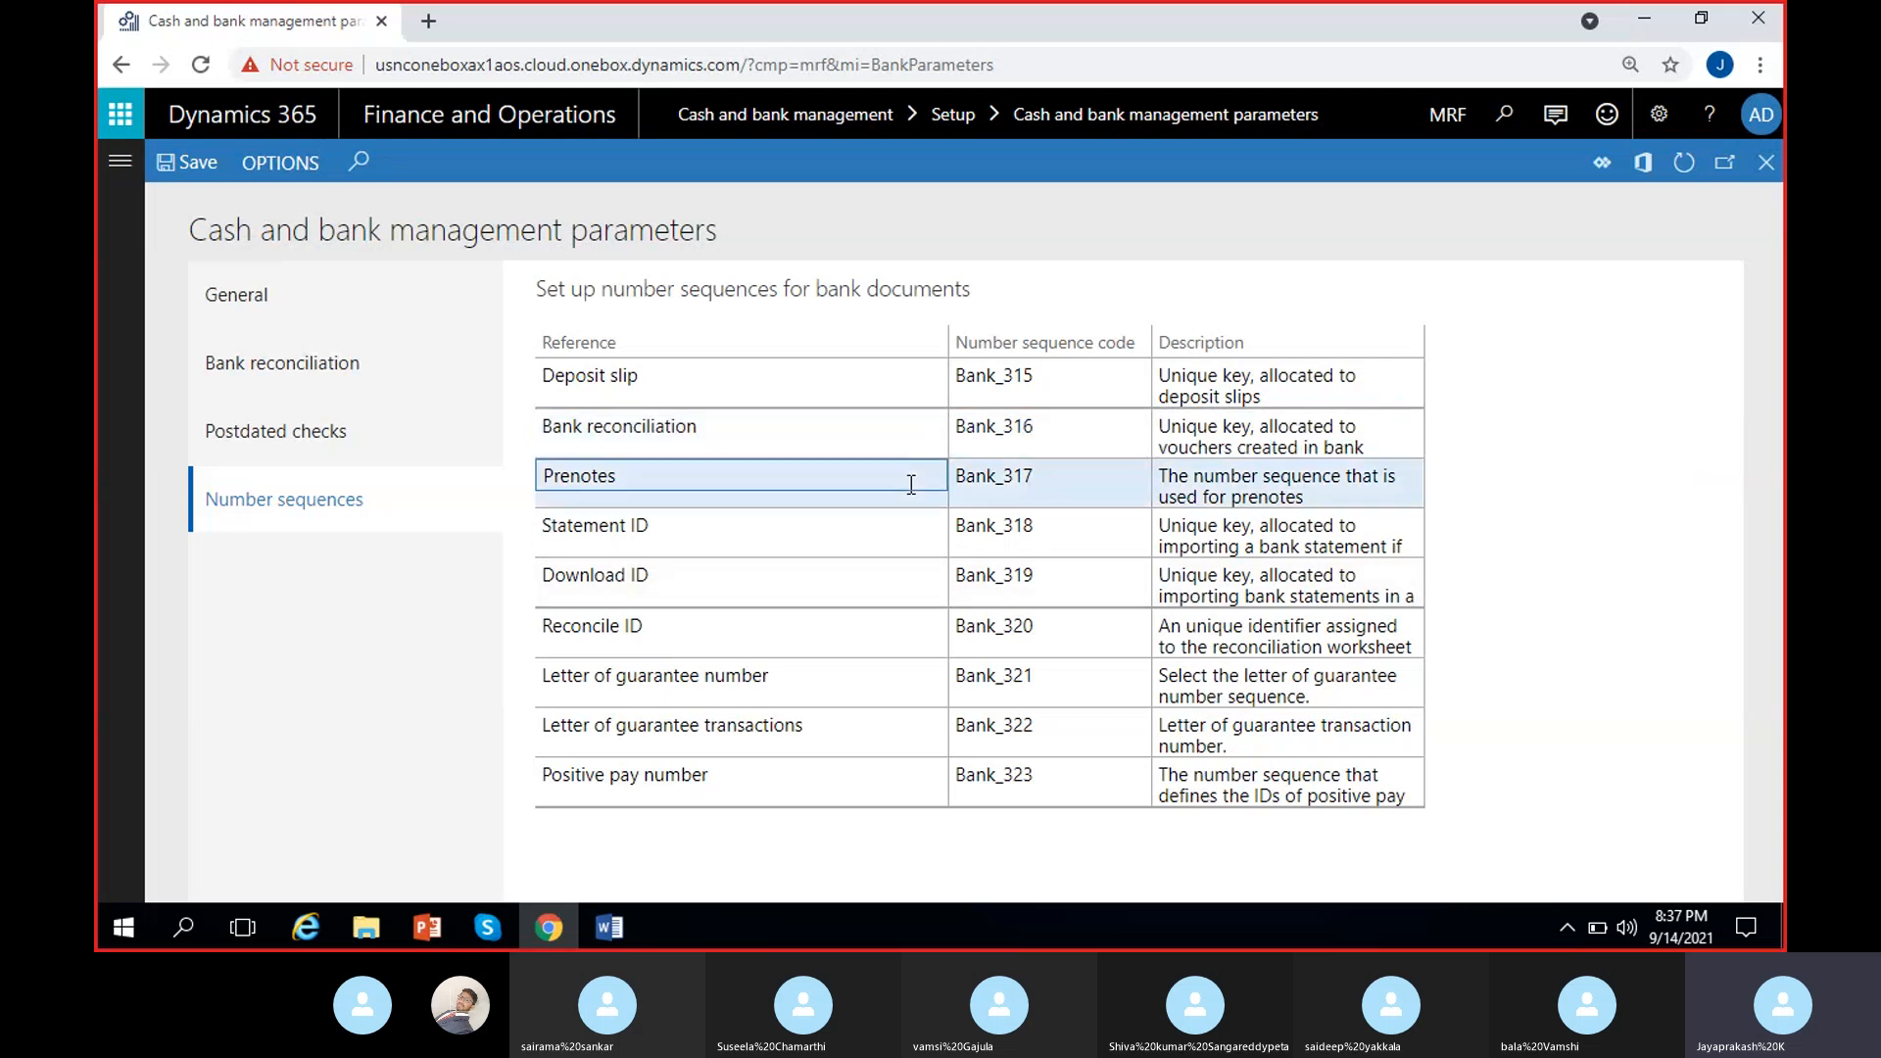
click(873, 525)
click(1032, 546)
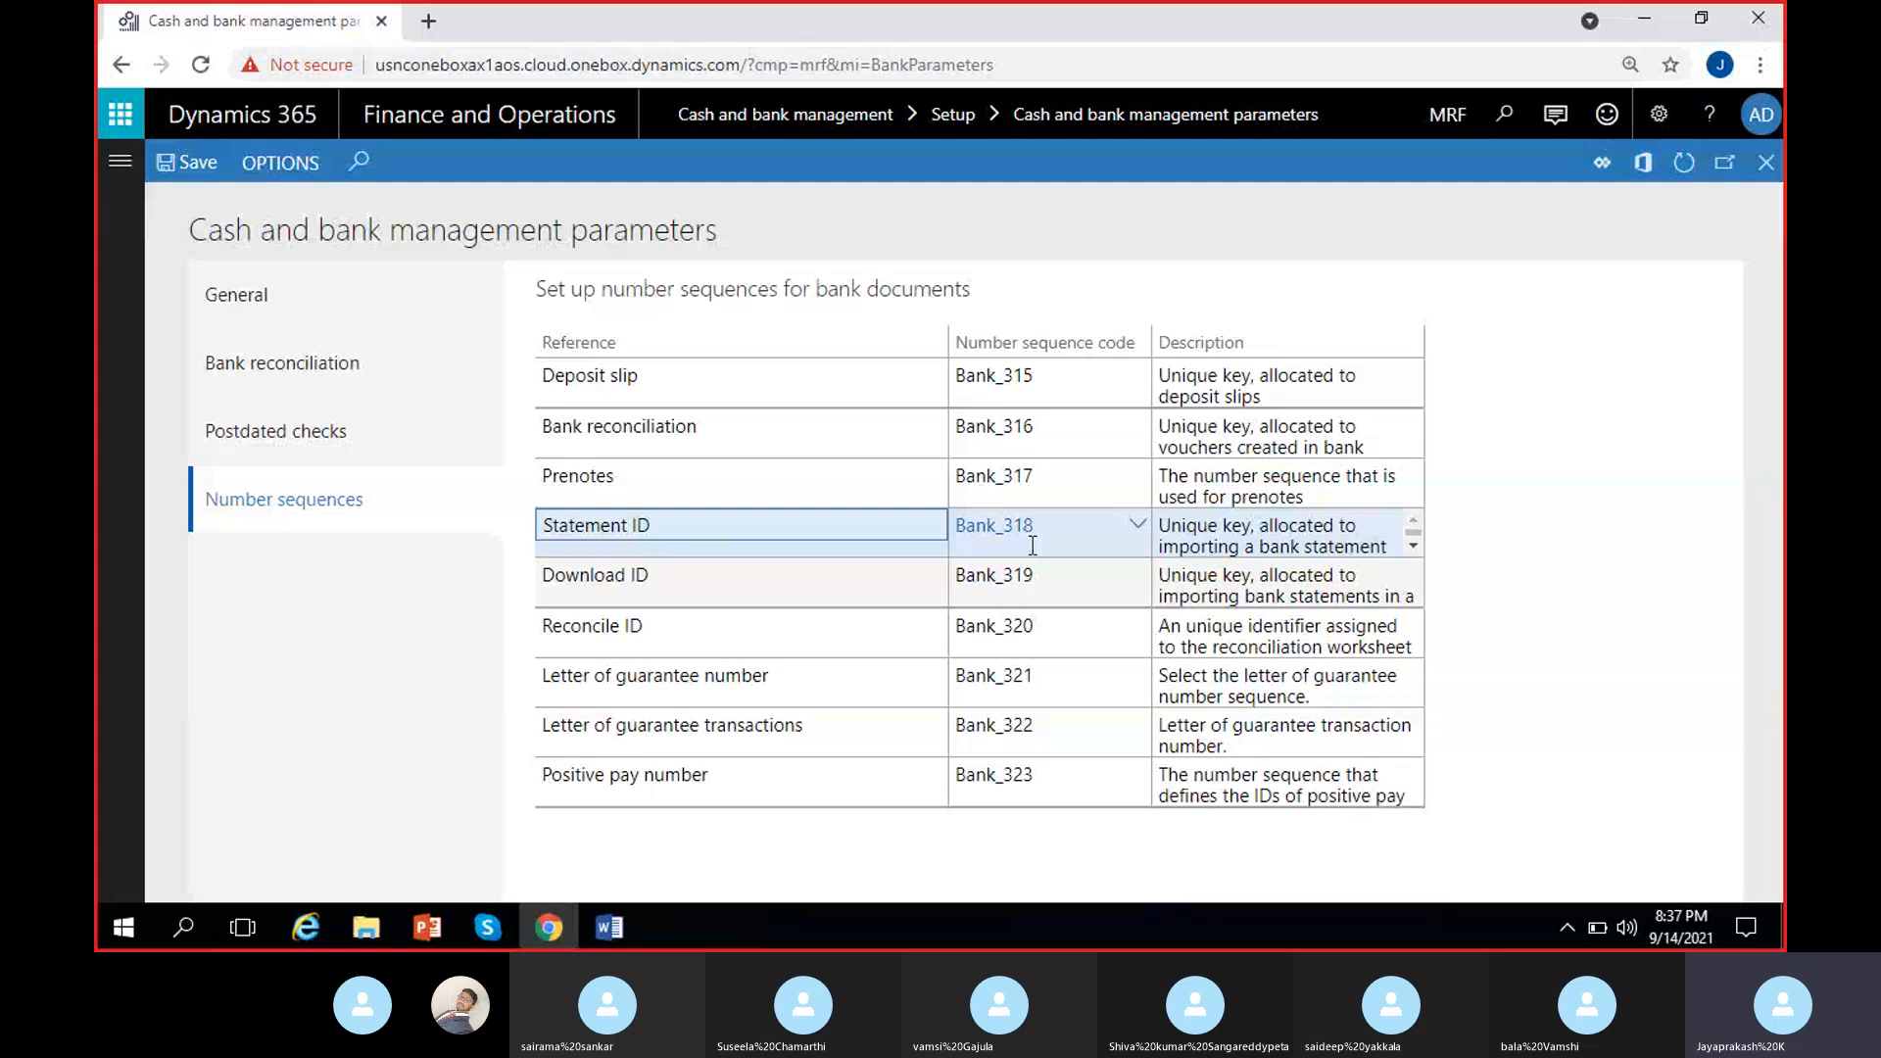
click(927, 580)
click(884, 635)
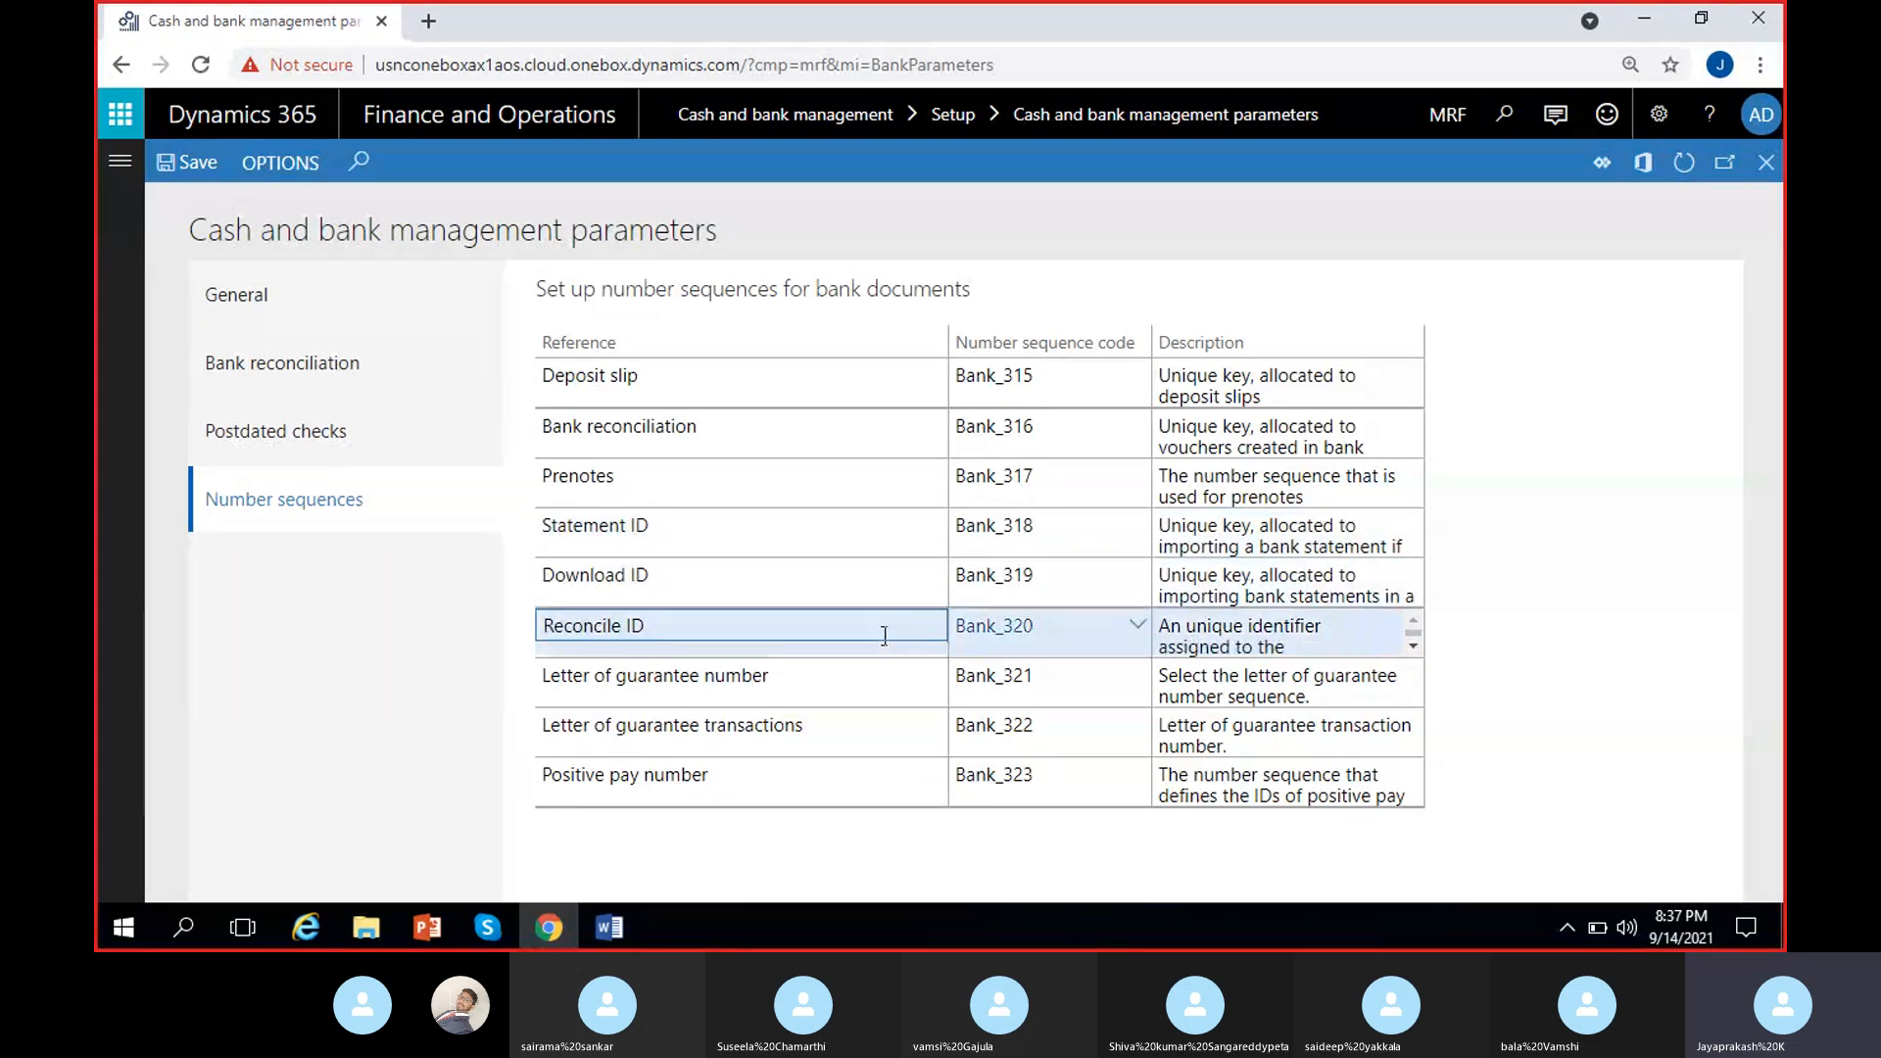
click(1009, 637)
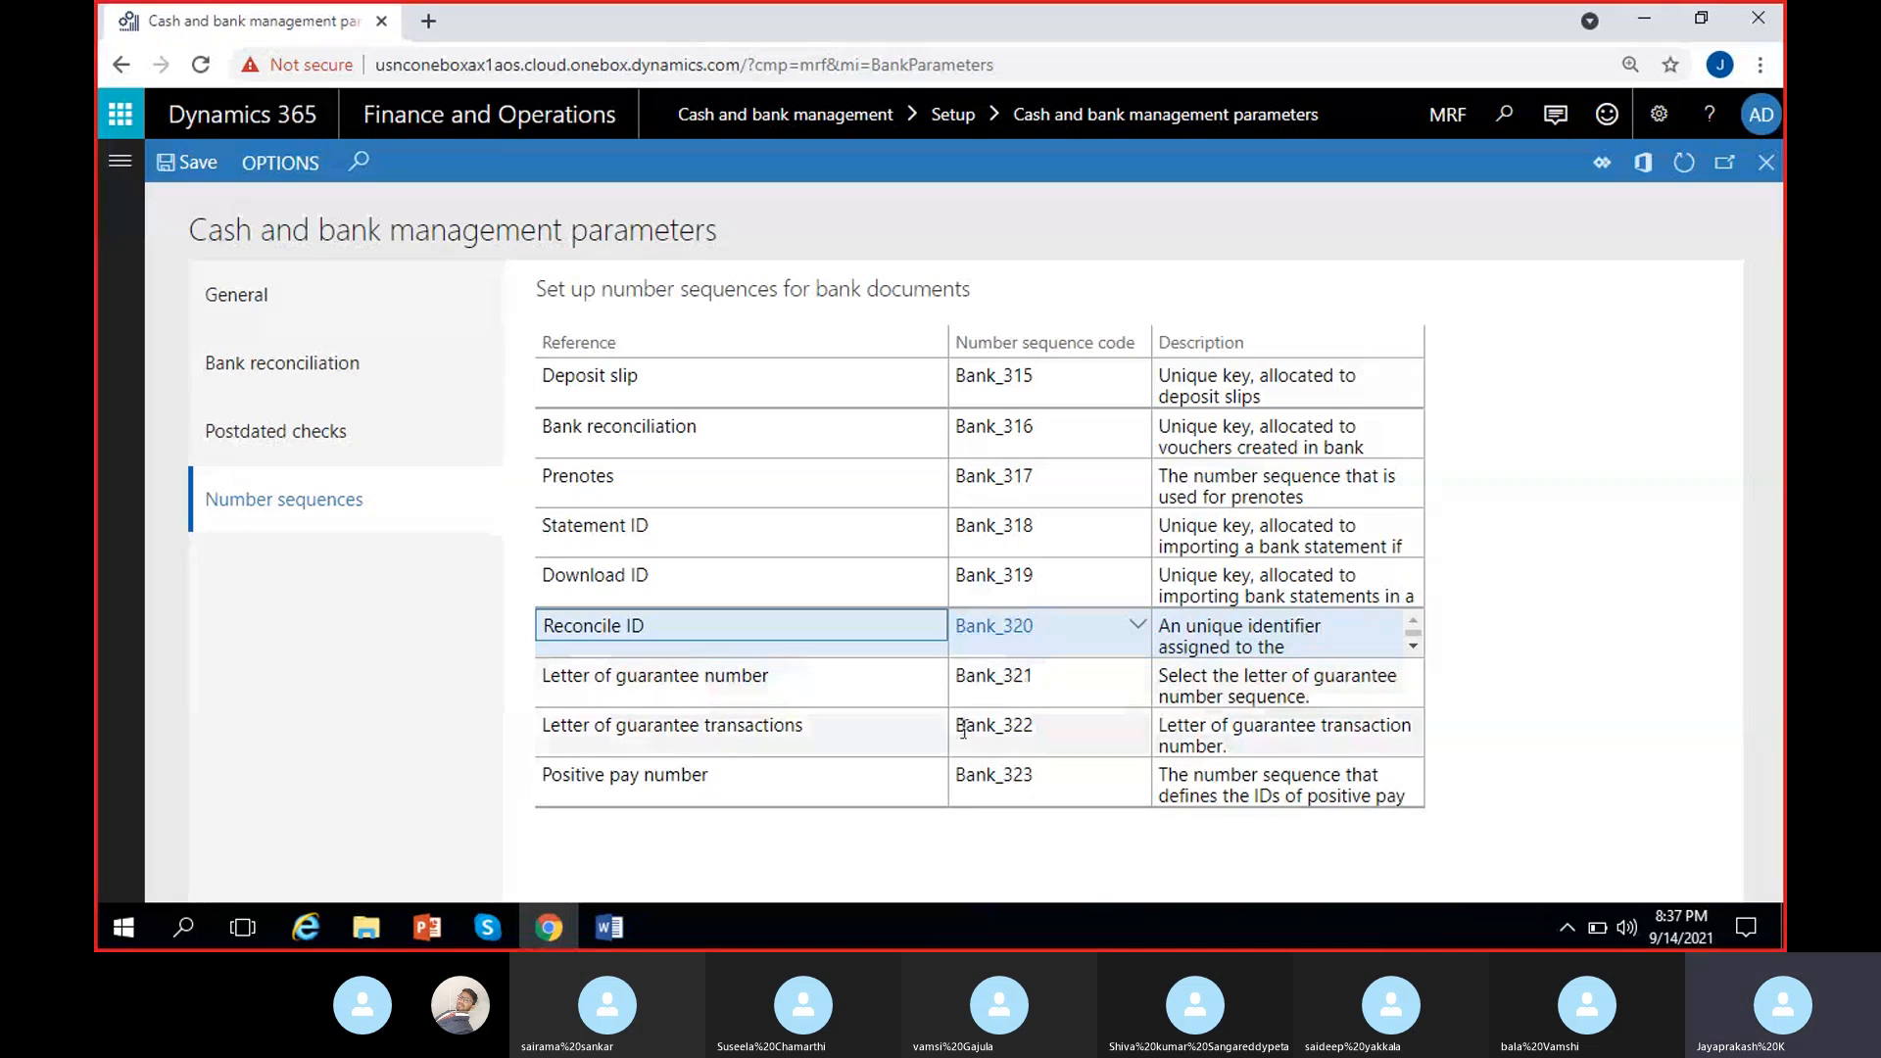
click(1009, 725)
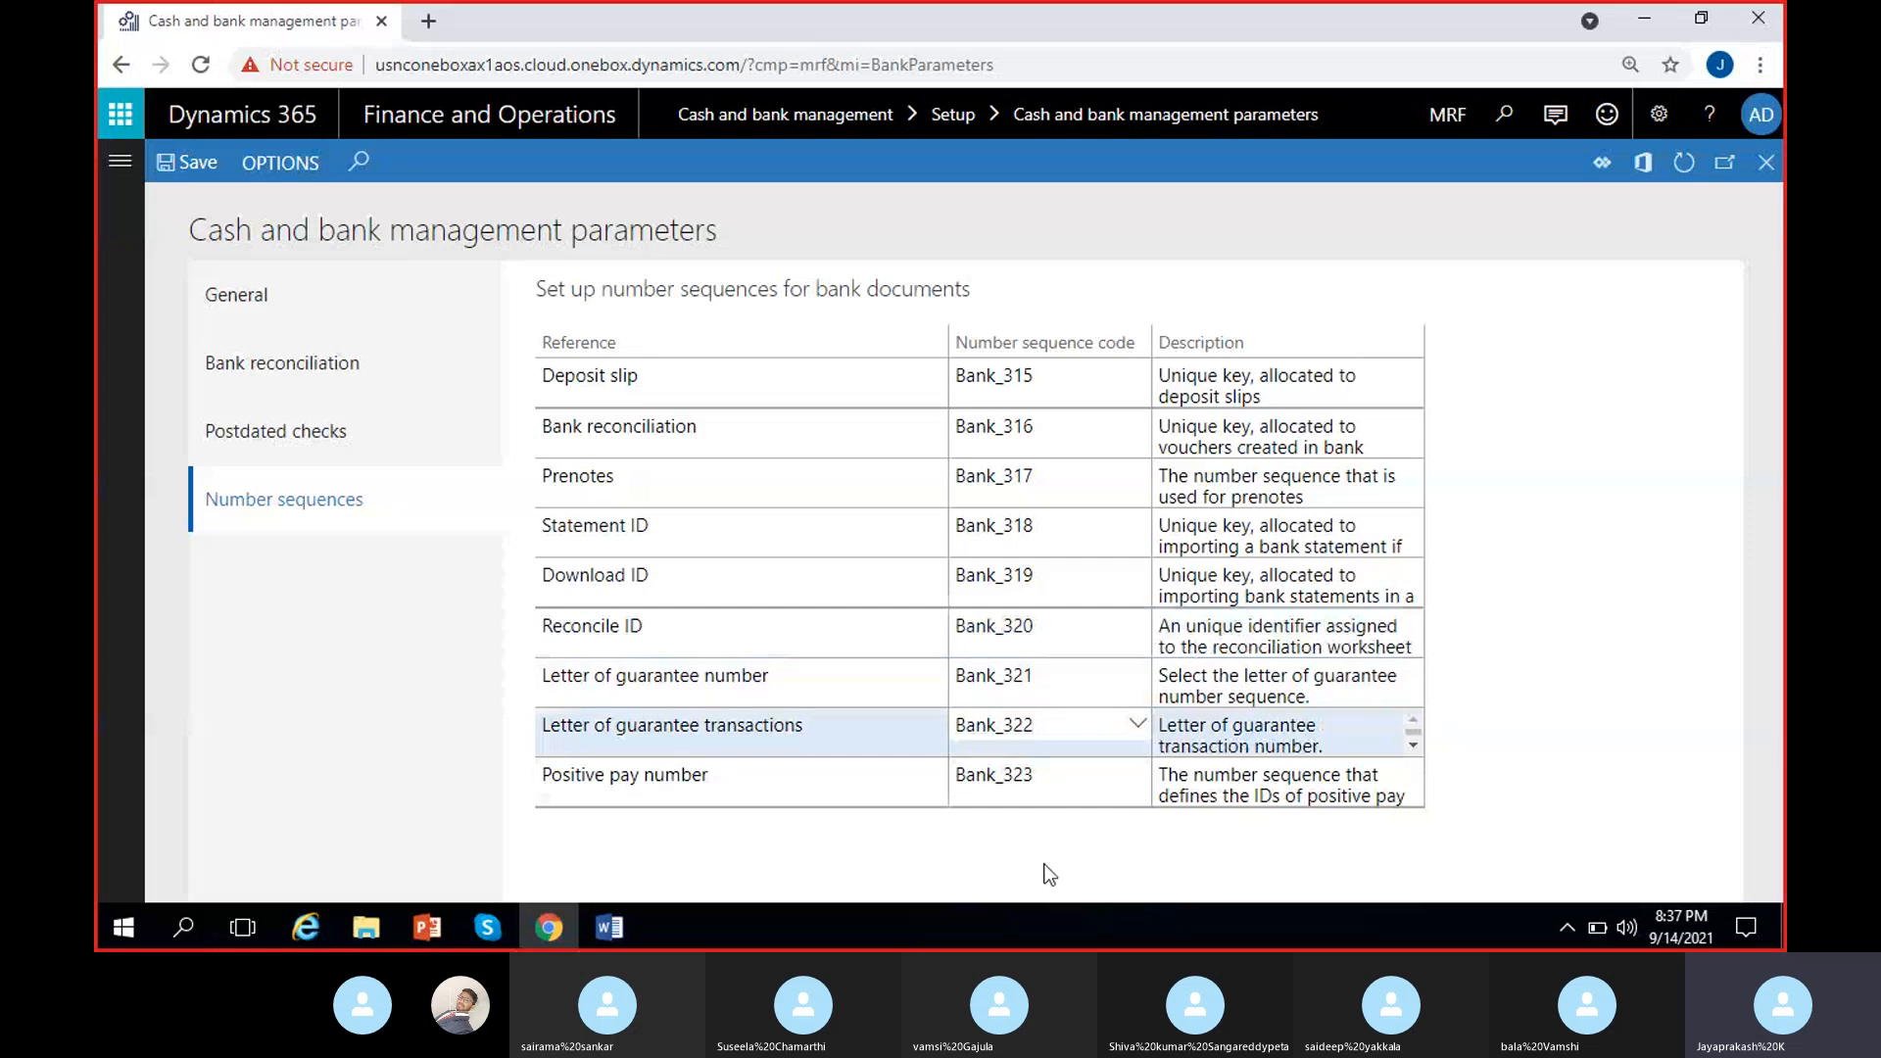
- Read the bank reconciliation and deposit slip number sequence entries again, and return to the bank reconciliation parameters
click(1068, 427)
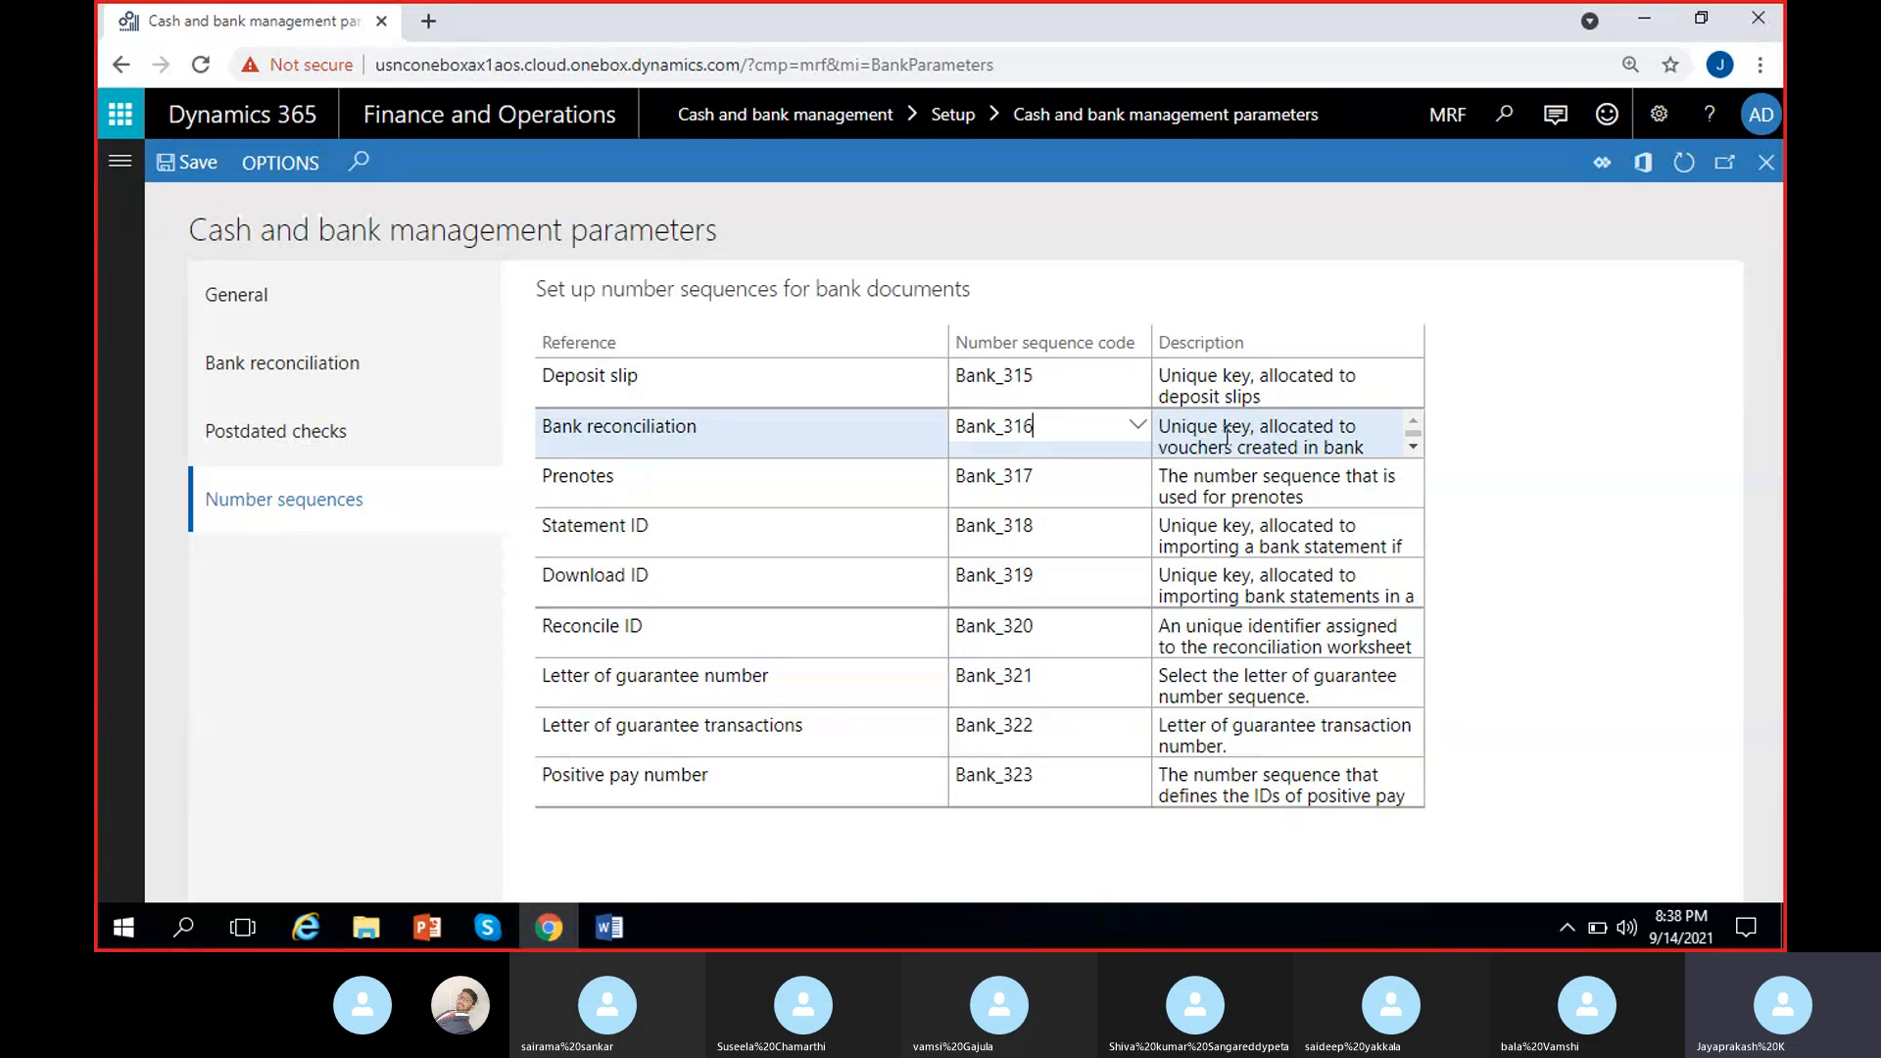
scroll(1225, 437, down, 1)
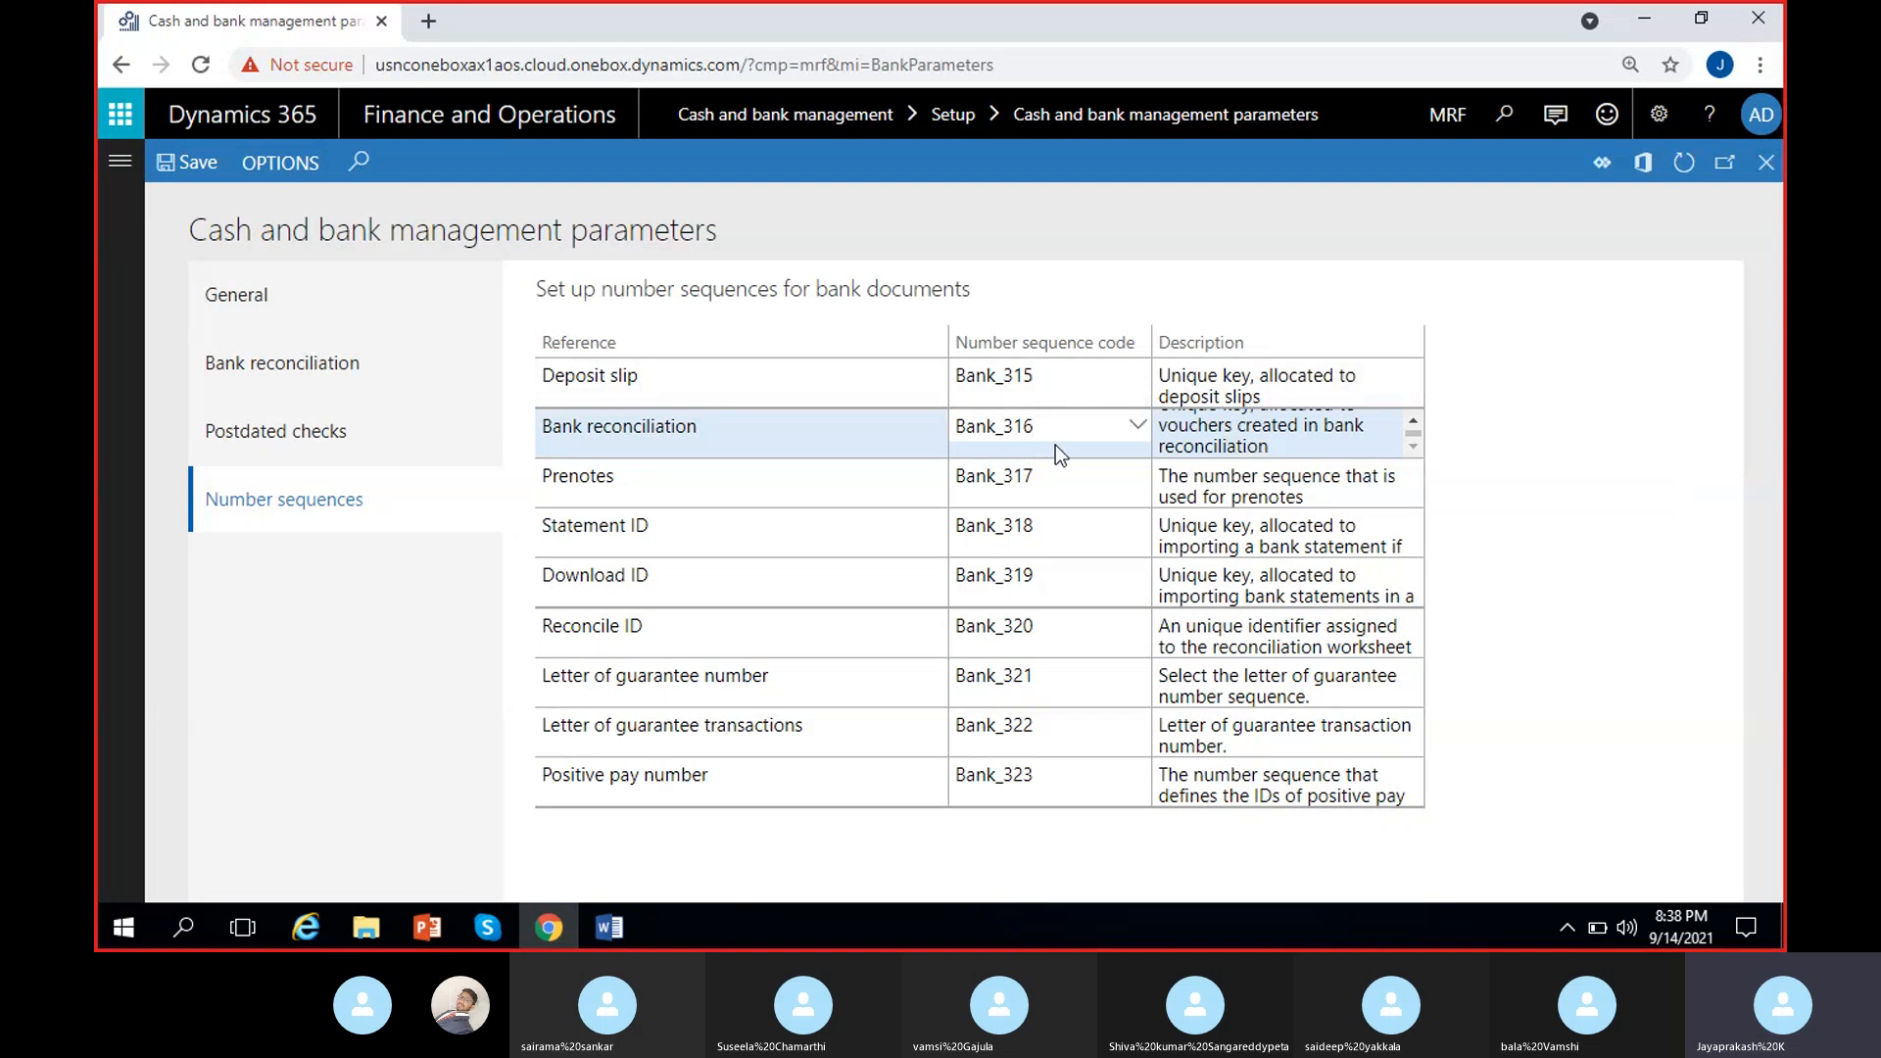
click(1075, 373)
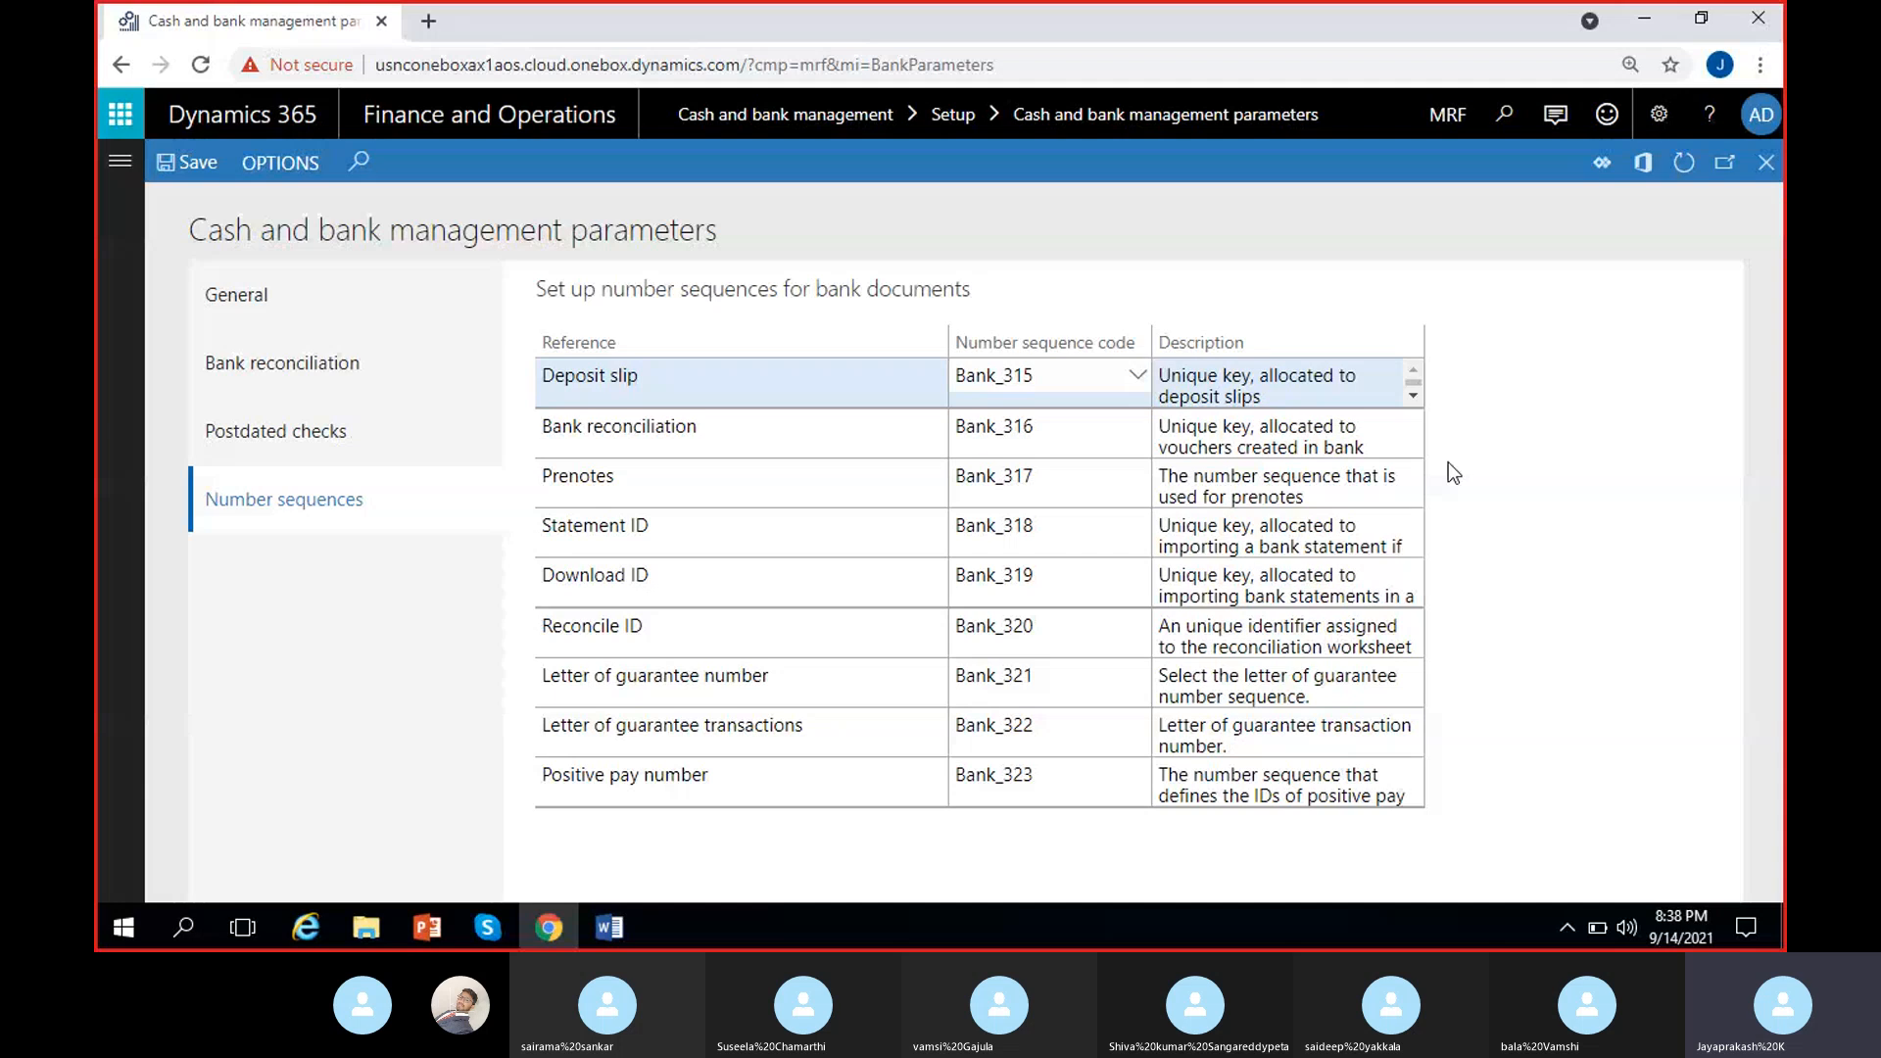
click(1537, 378)
click(298, 377)
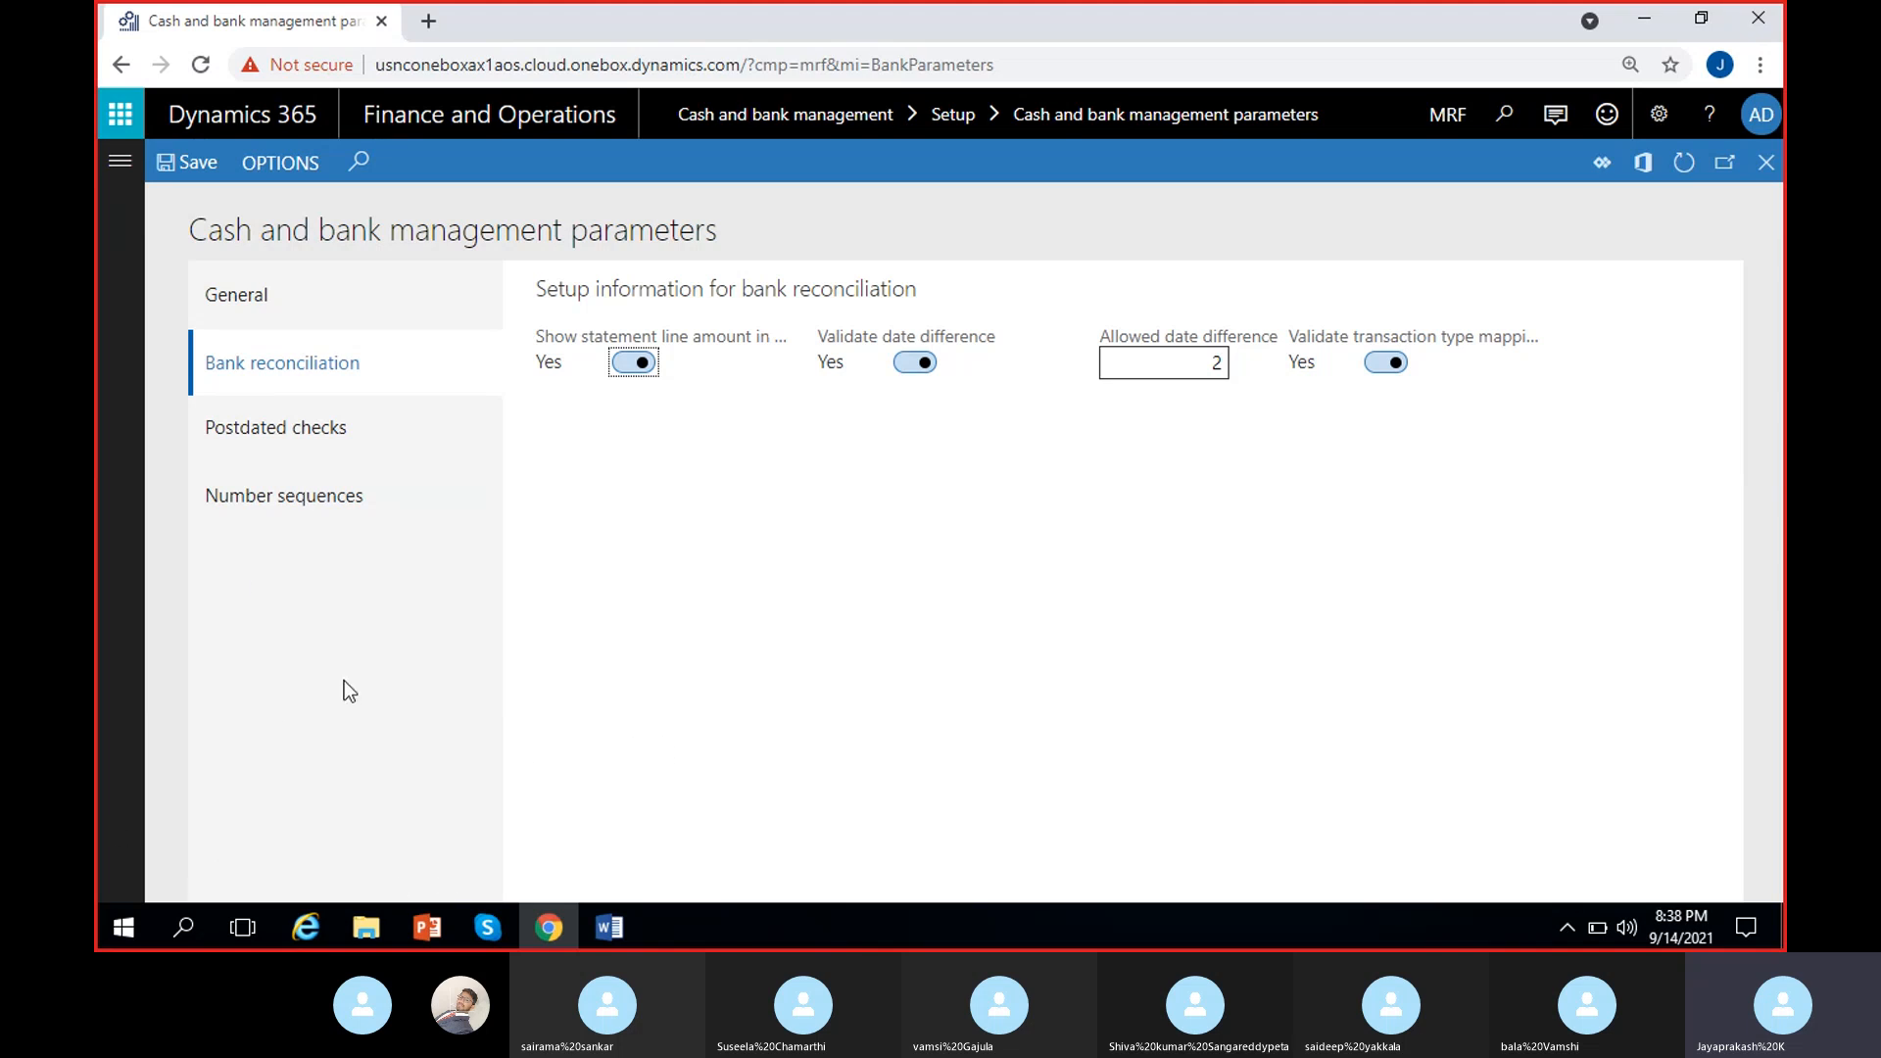
- Open the Word document Course contect- AX Functional1 from the Documents folder and find Inquiries and reports under Cash and Bank management
click(370, 925)
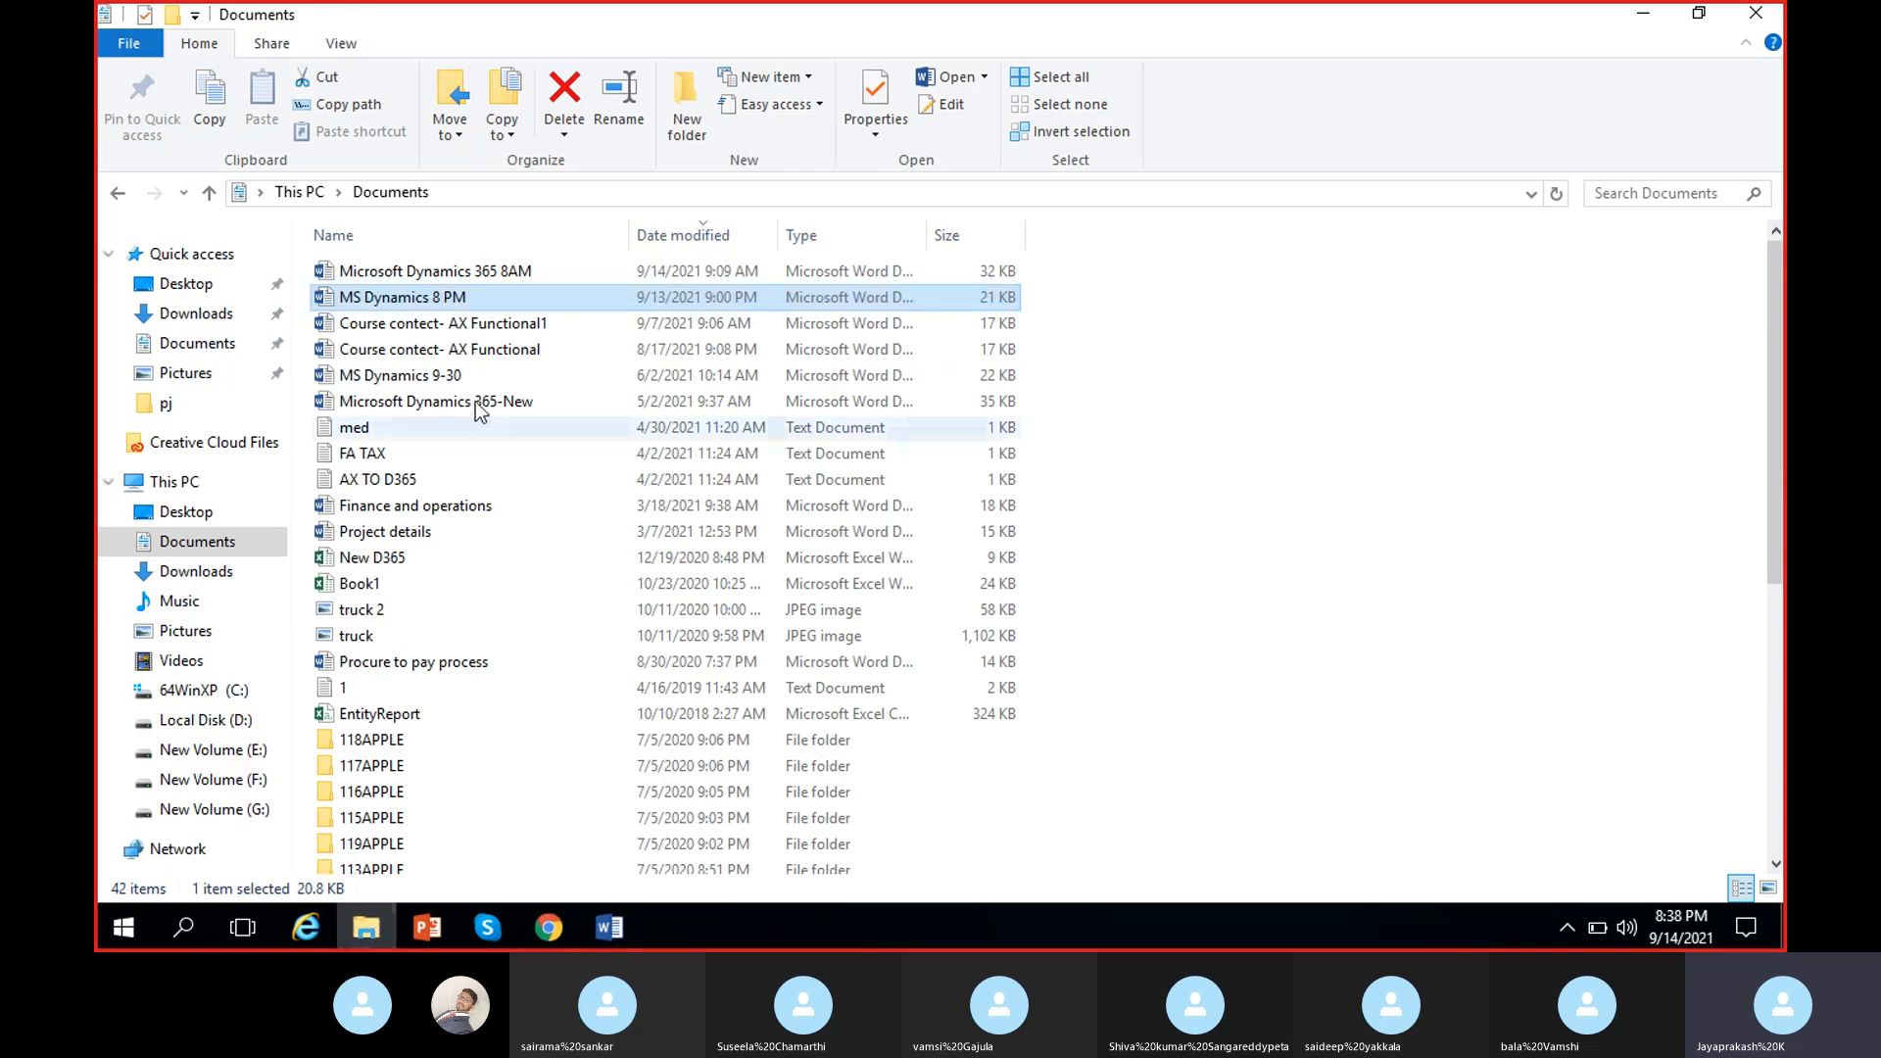
double_click(493, 328)
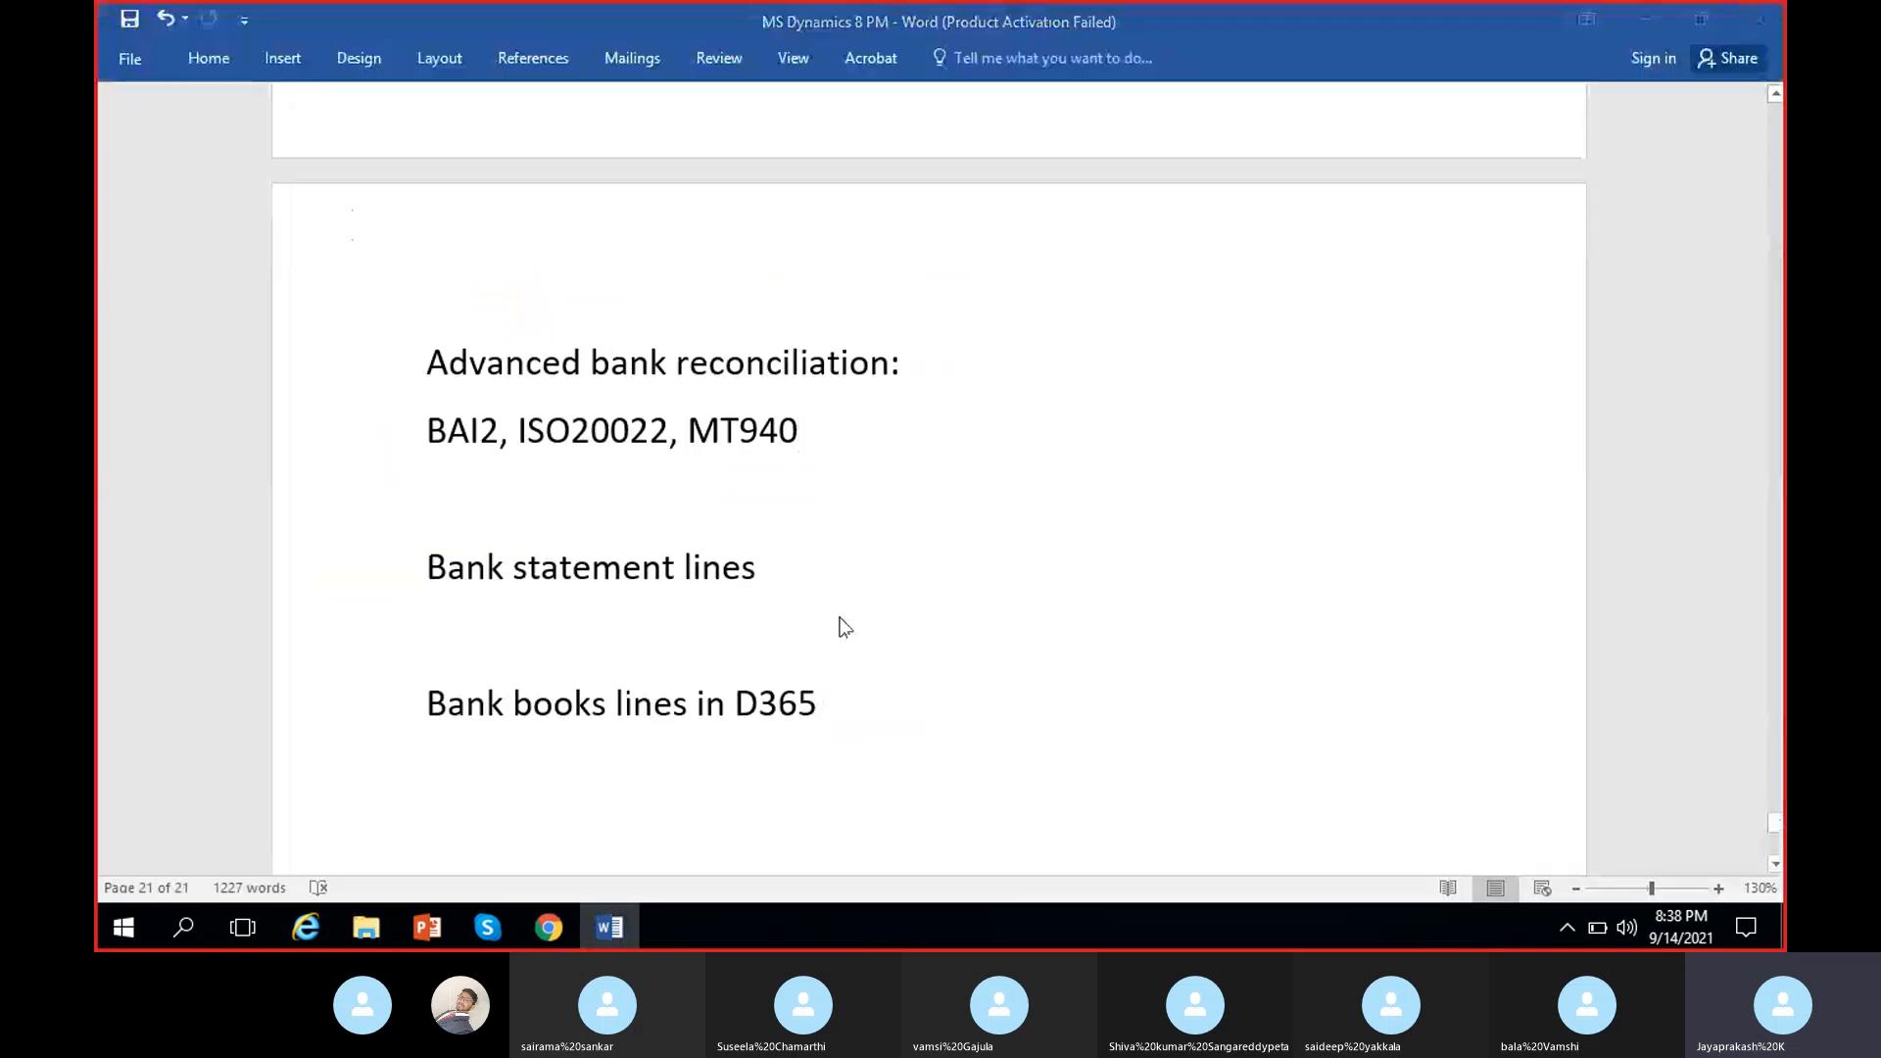
scroll(720, 628, down, 15)
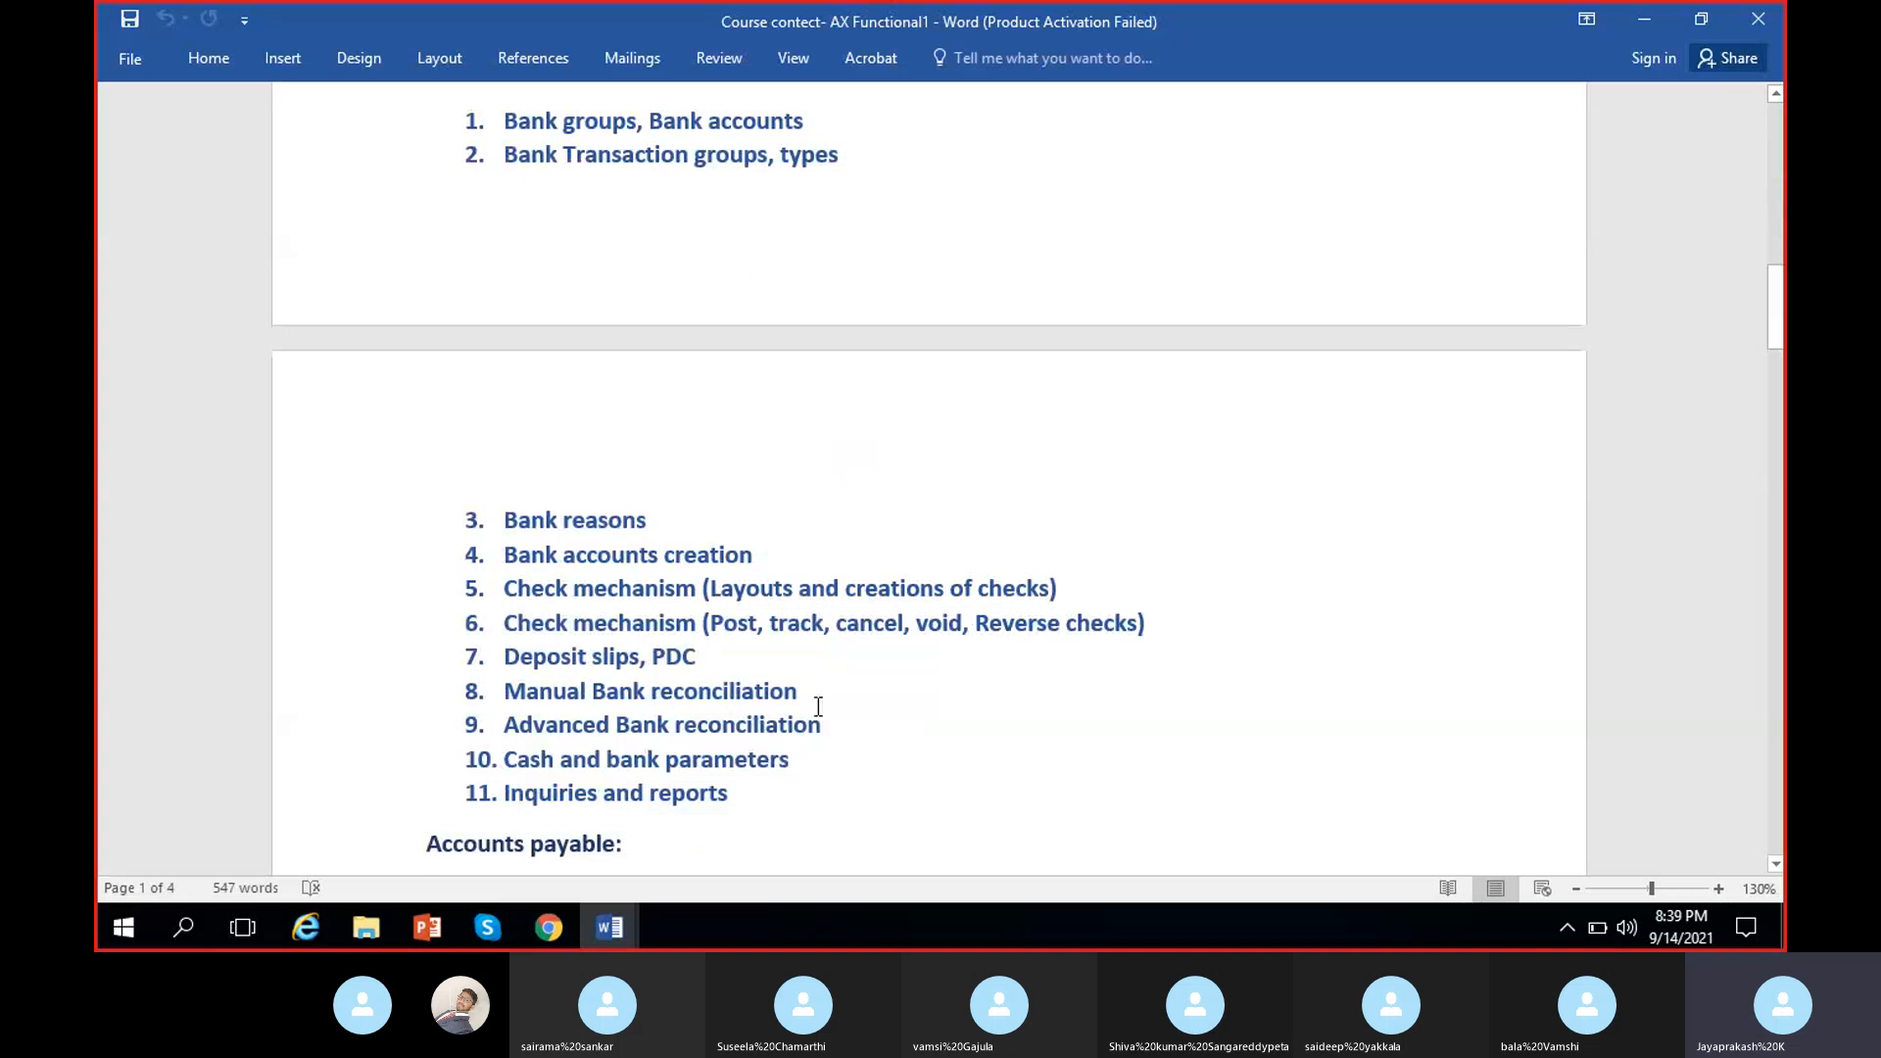
drag(773, 788, 543, 791)
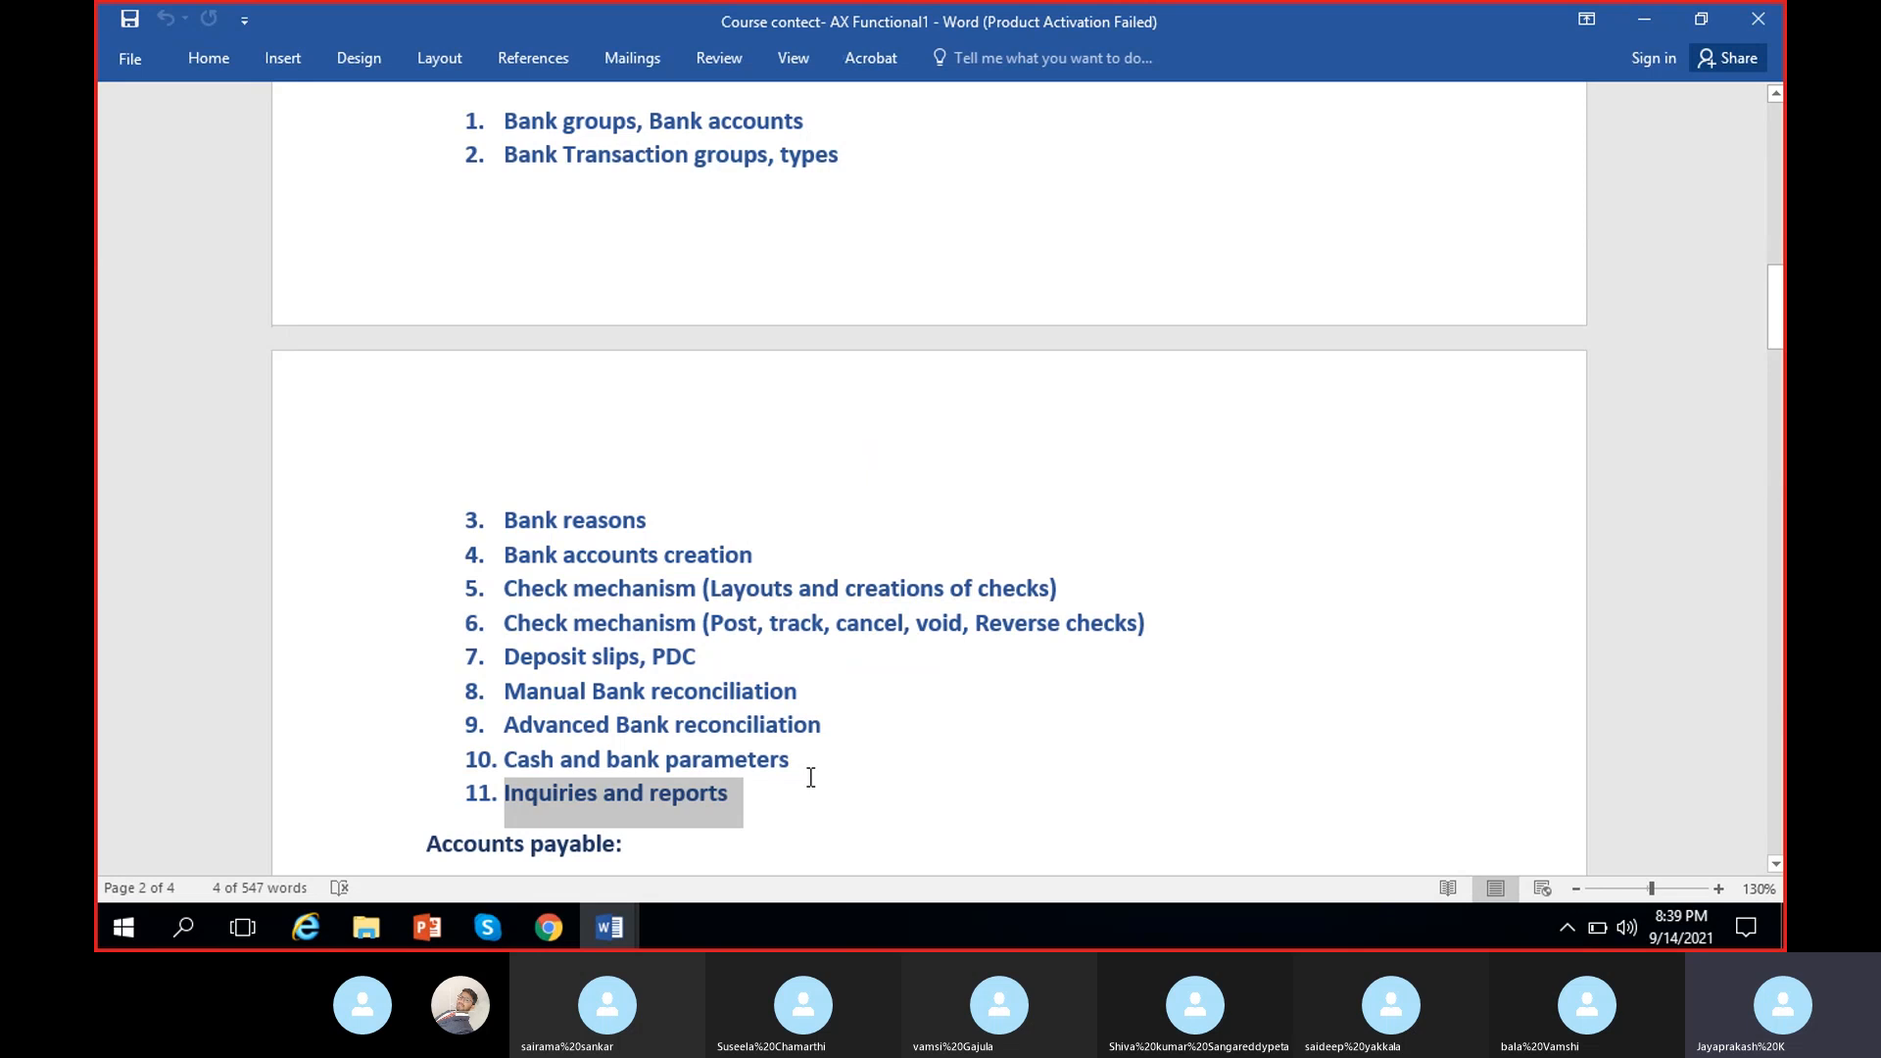
click(885, 751)
- Look over the Accounts payable topics in the course outline and review the Cash and Bank management topics again
scroll(886, 747, down, 2)
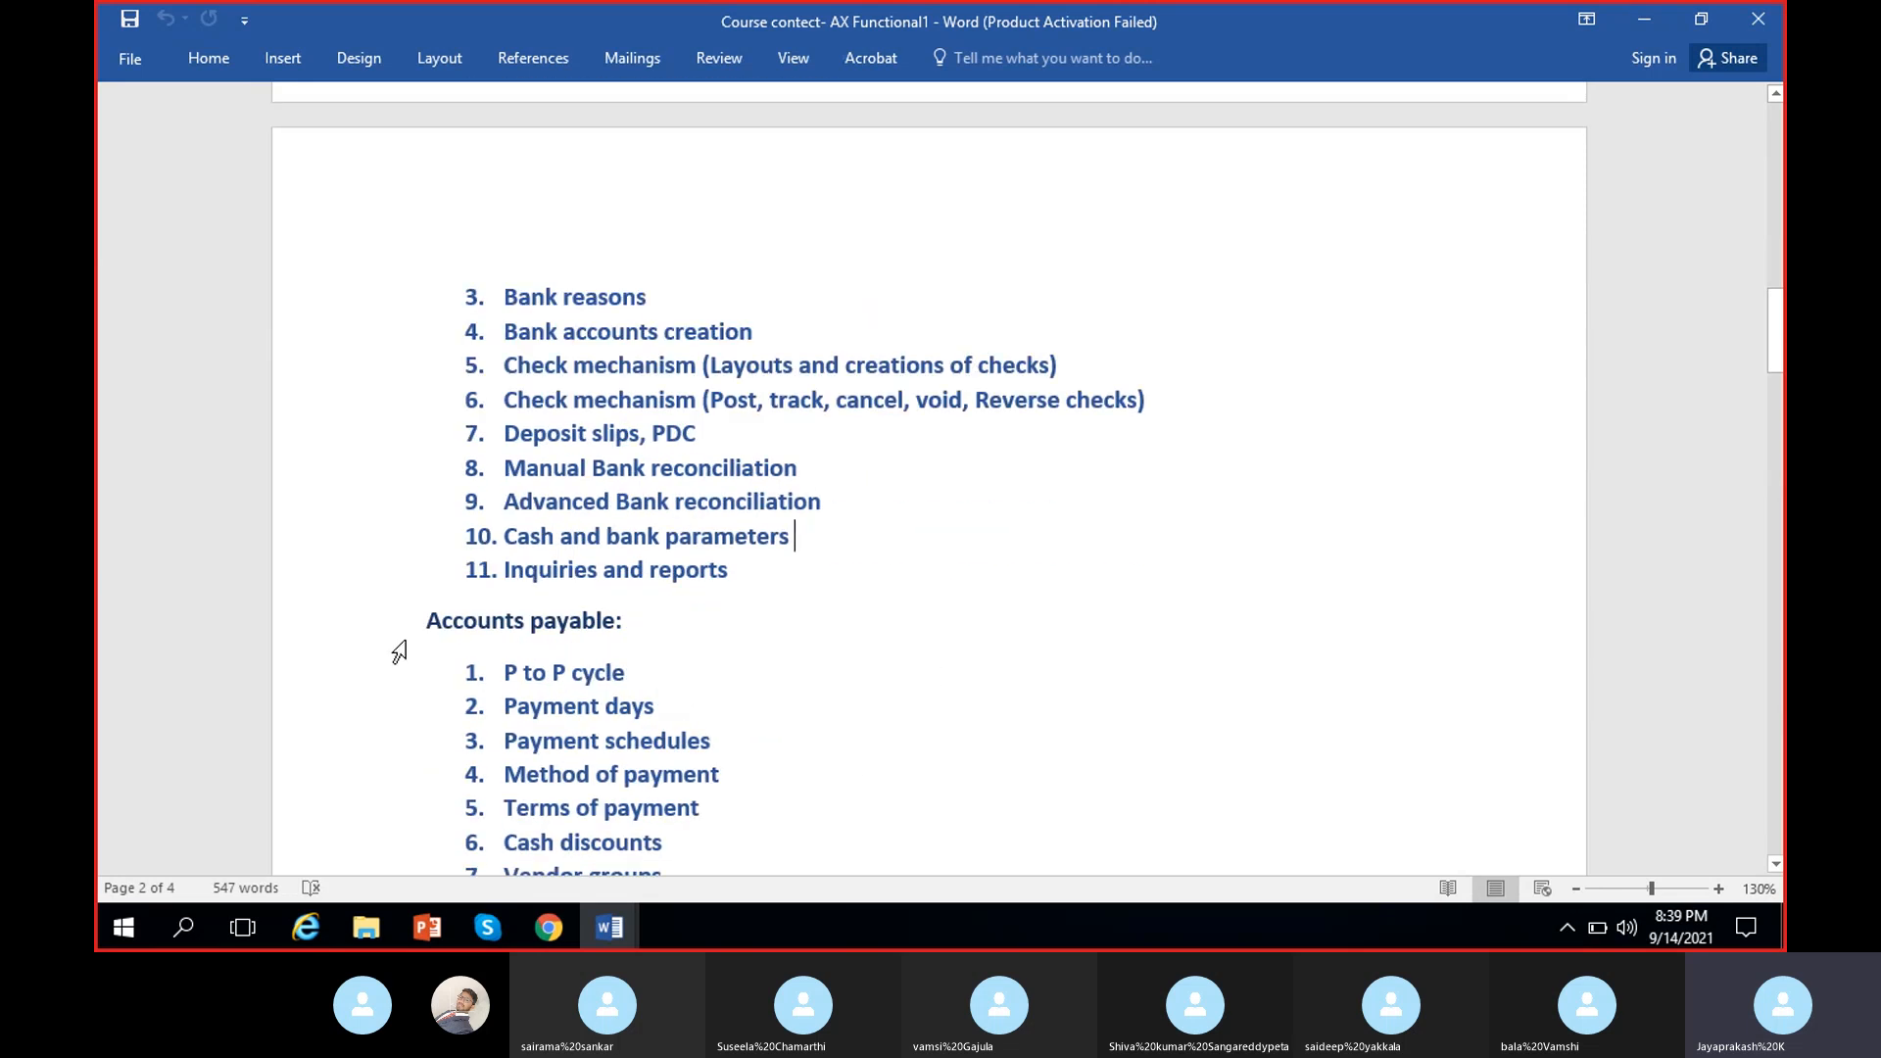
scroll(640, 656, down, 2)
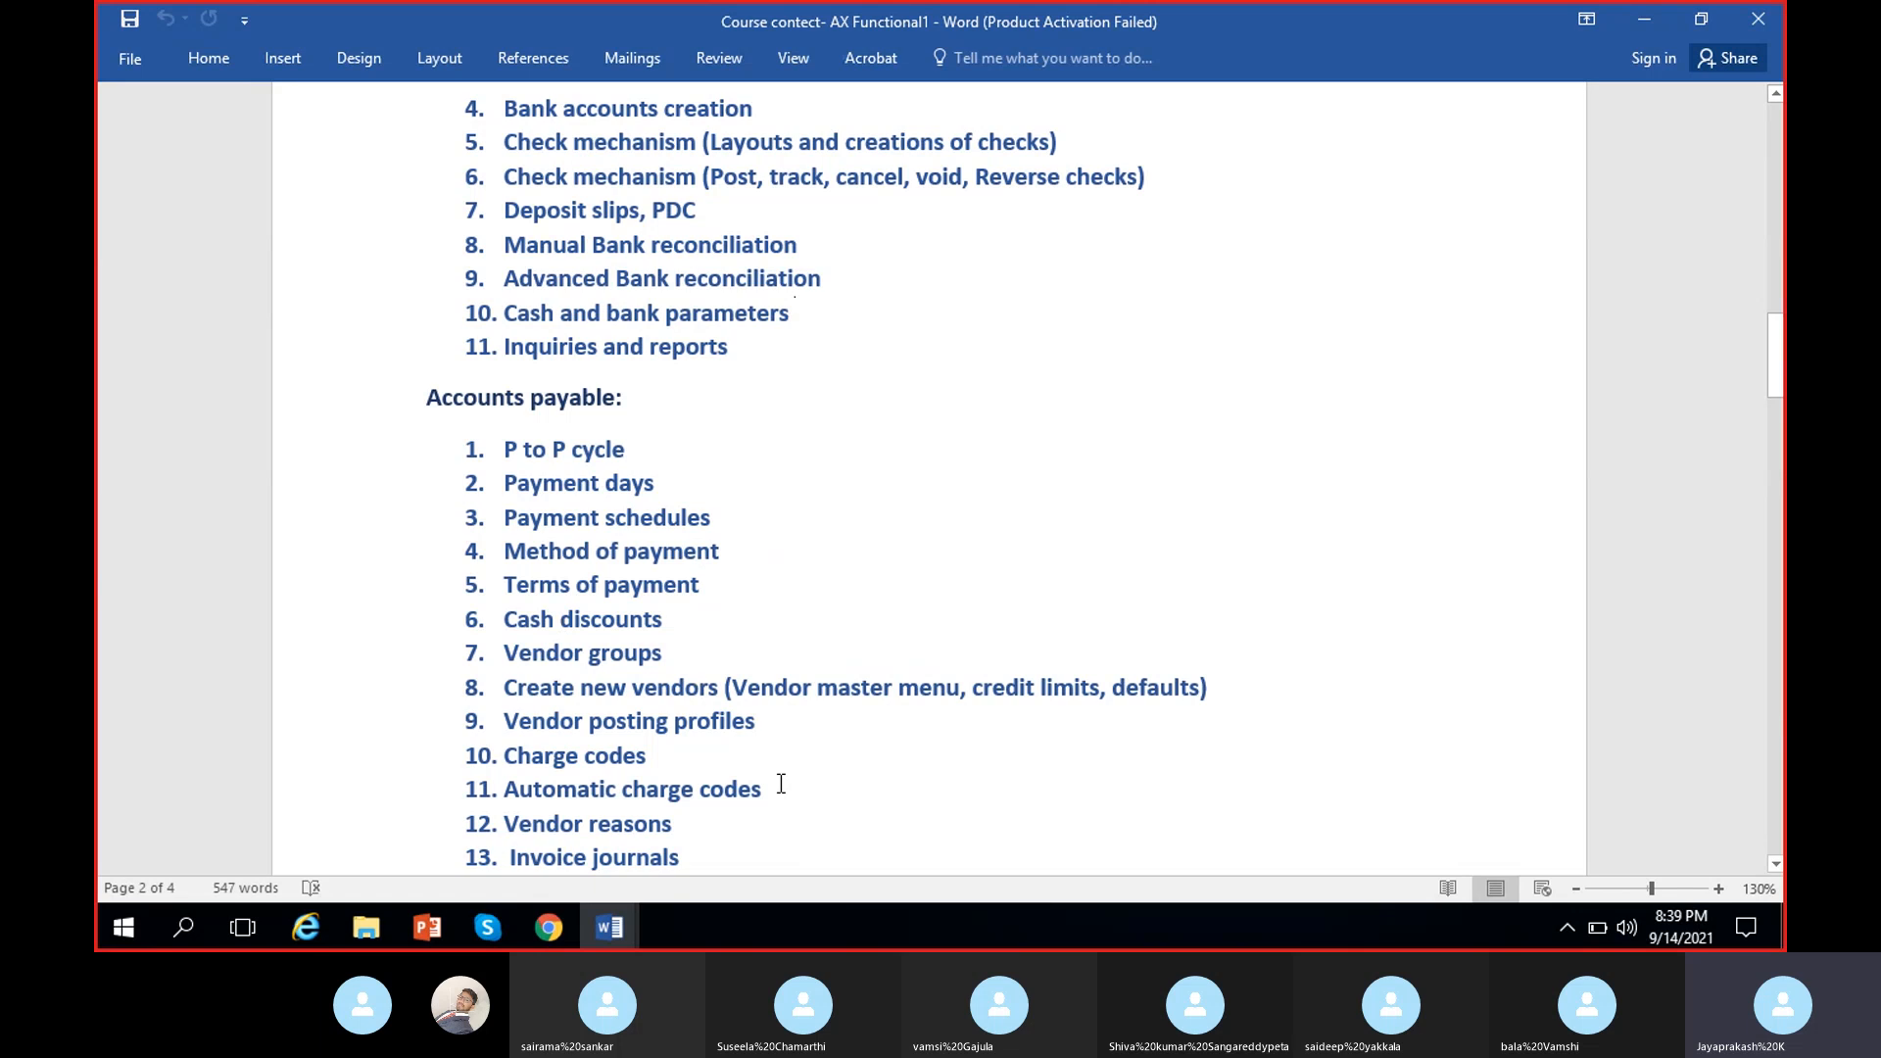
scroll(780, 784, up, 1)
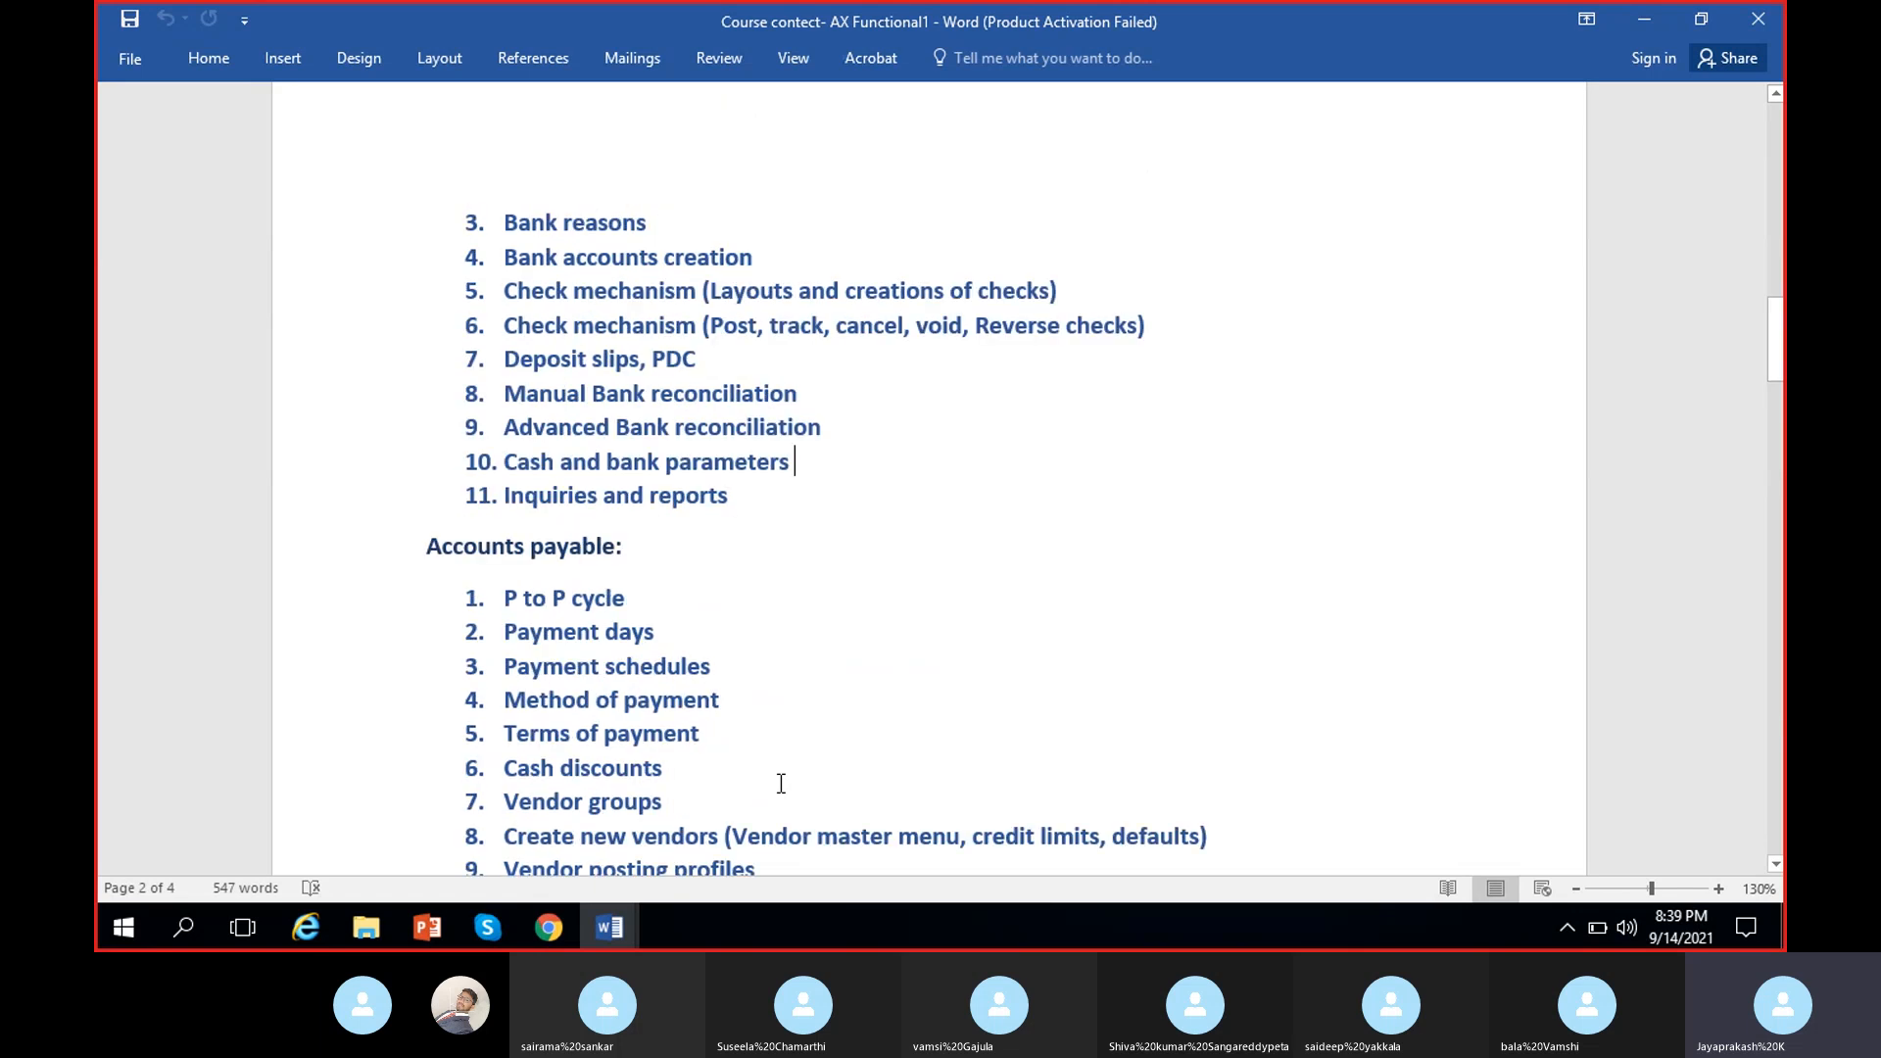
scroll(781, 783, up, 3)
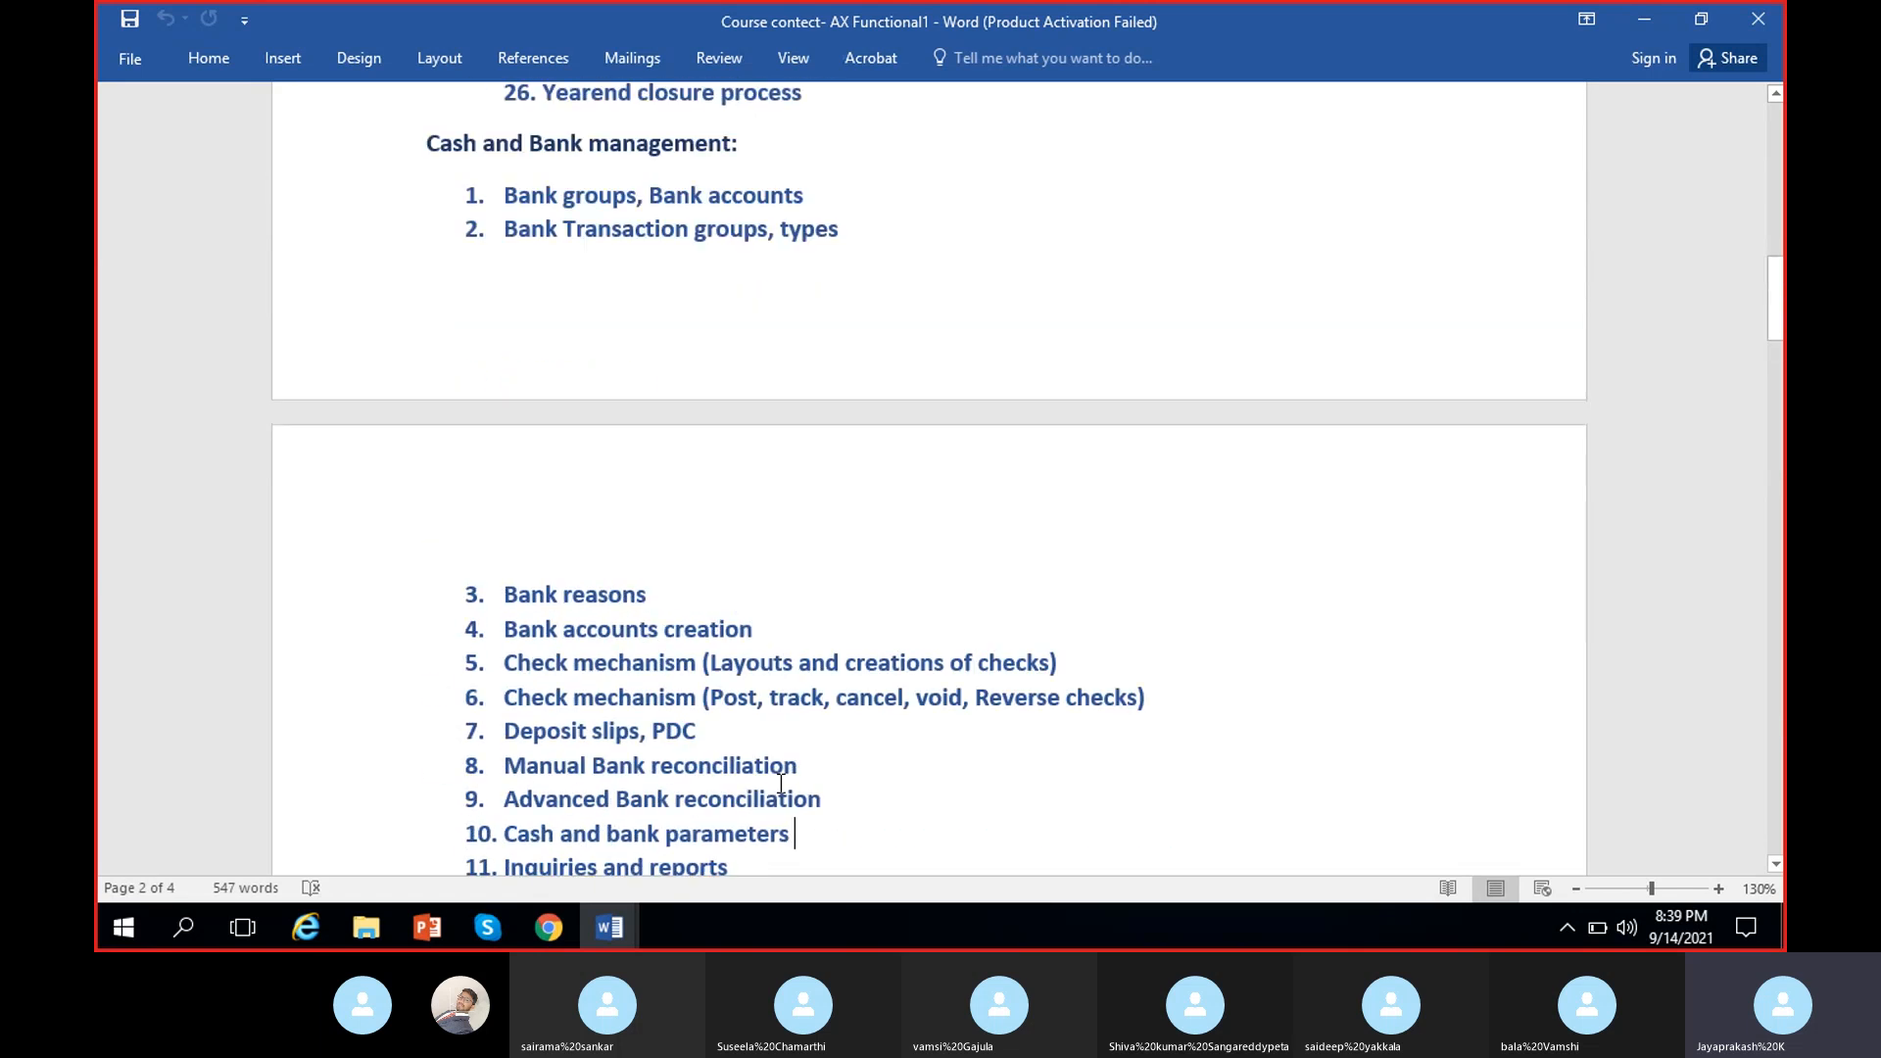
scroll(781, 783, down, 1)
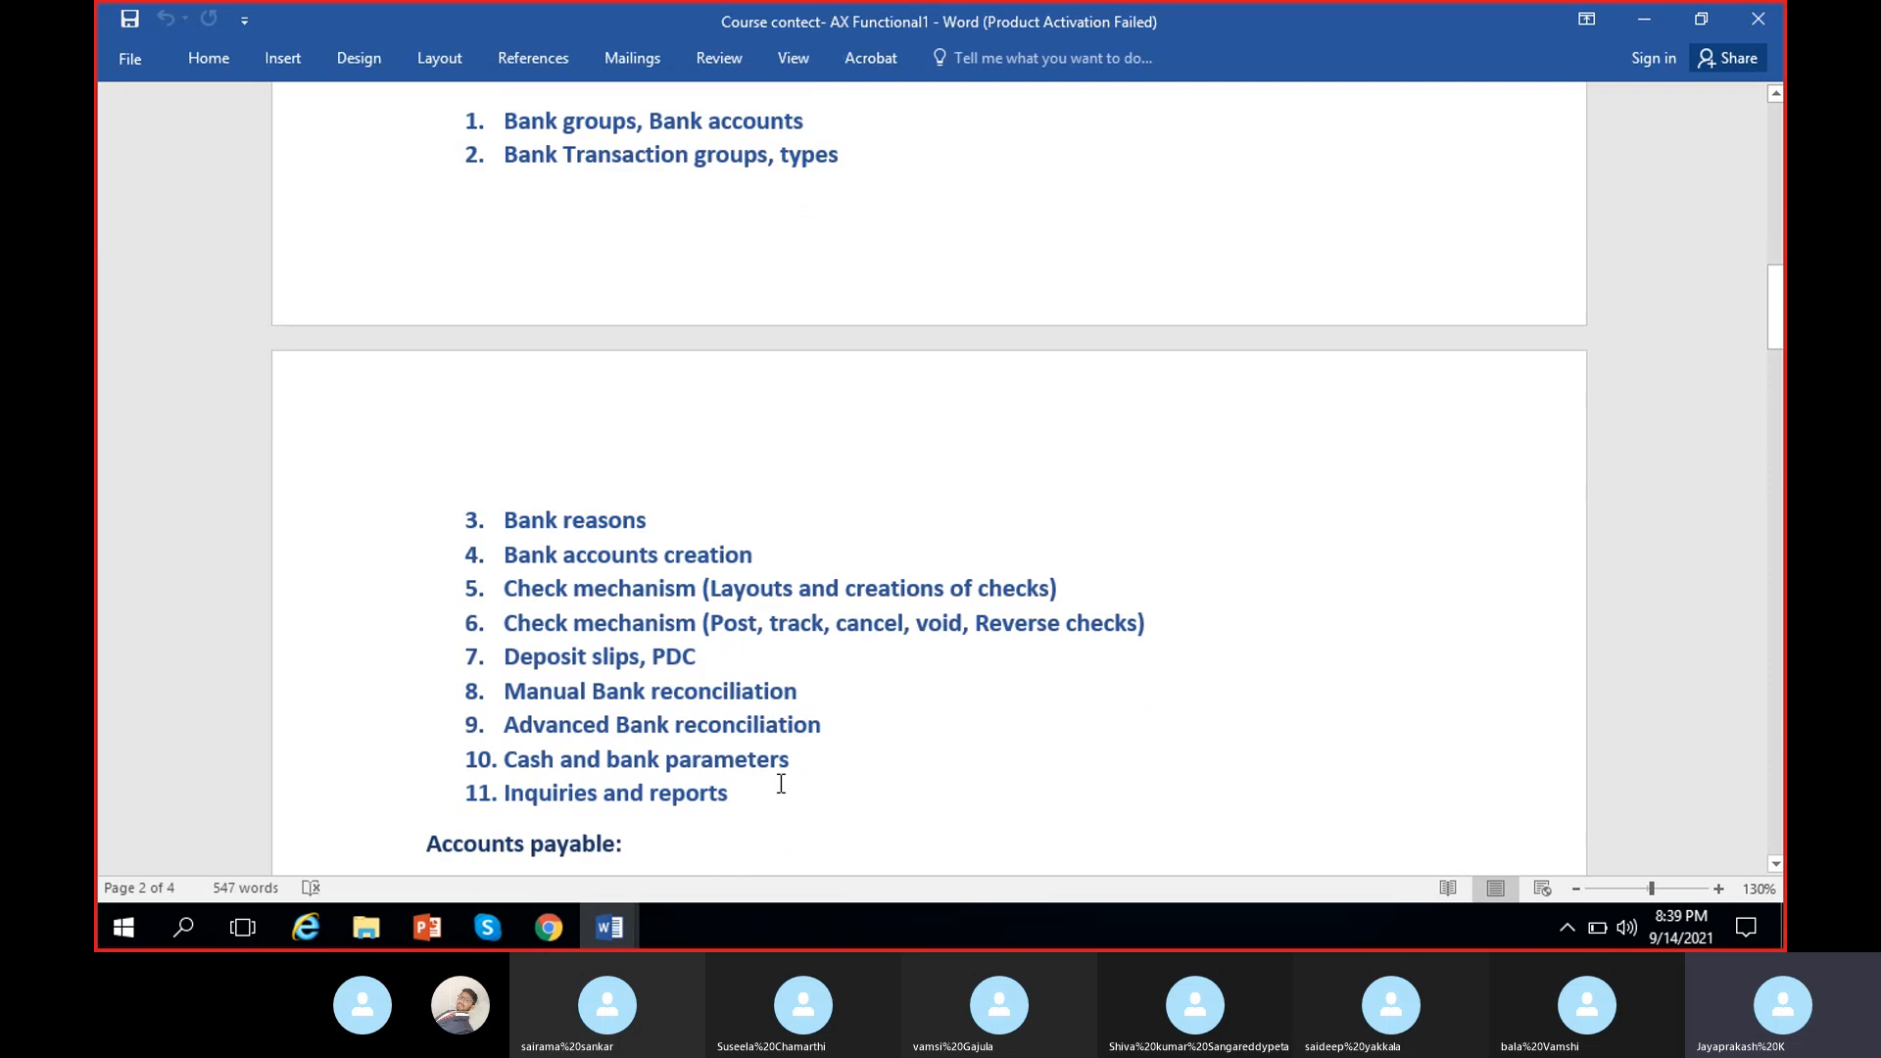
scroll(763, 724, up, 1)
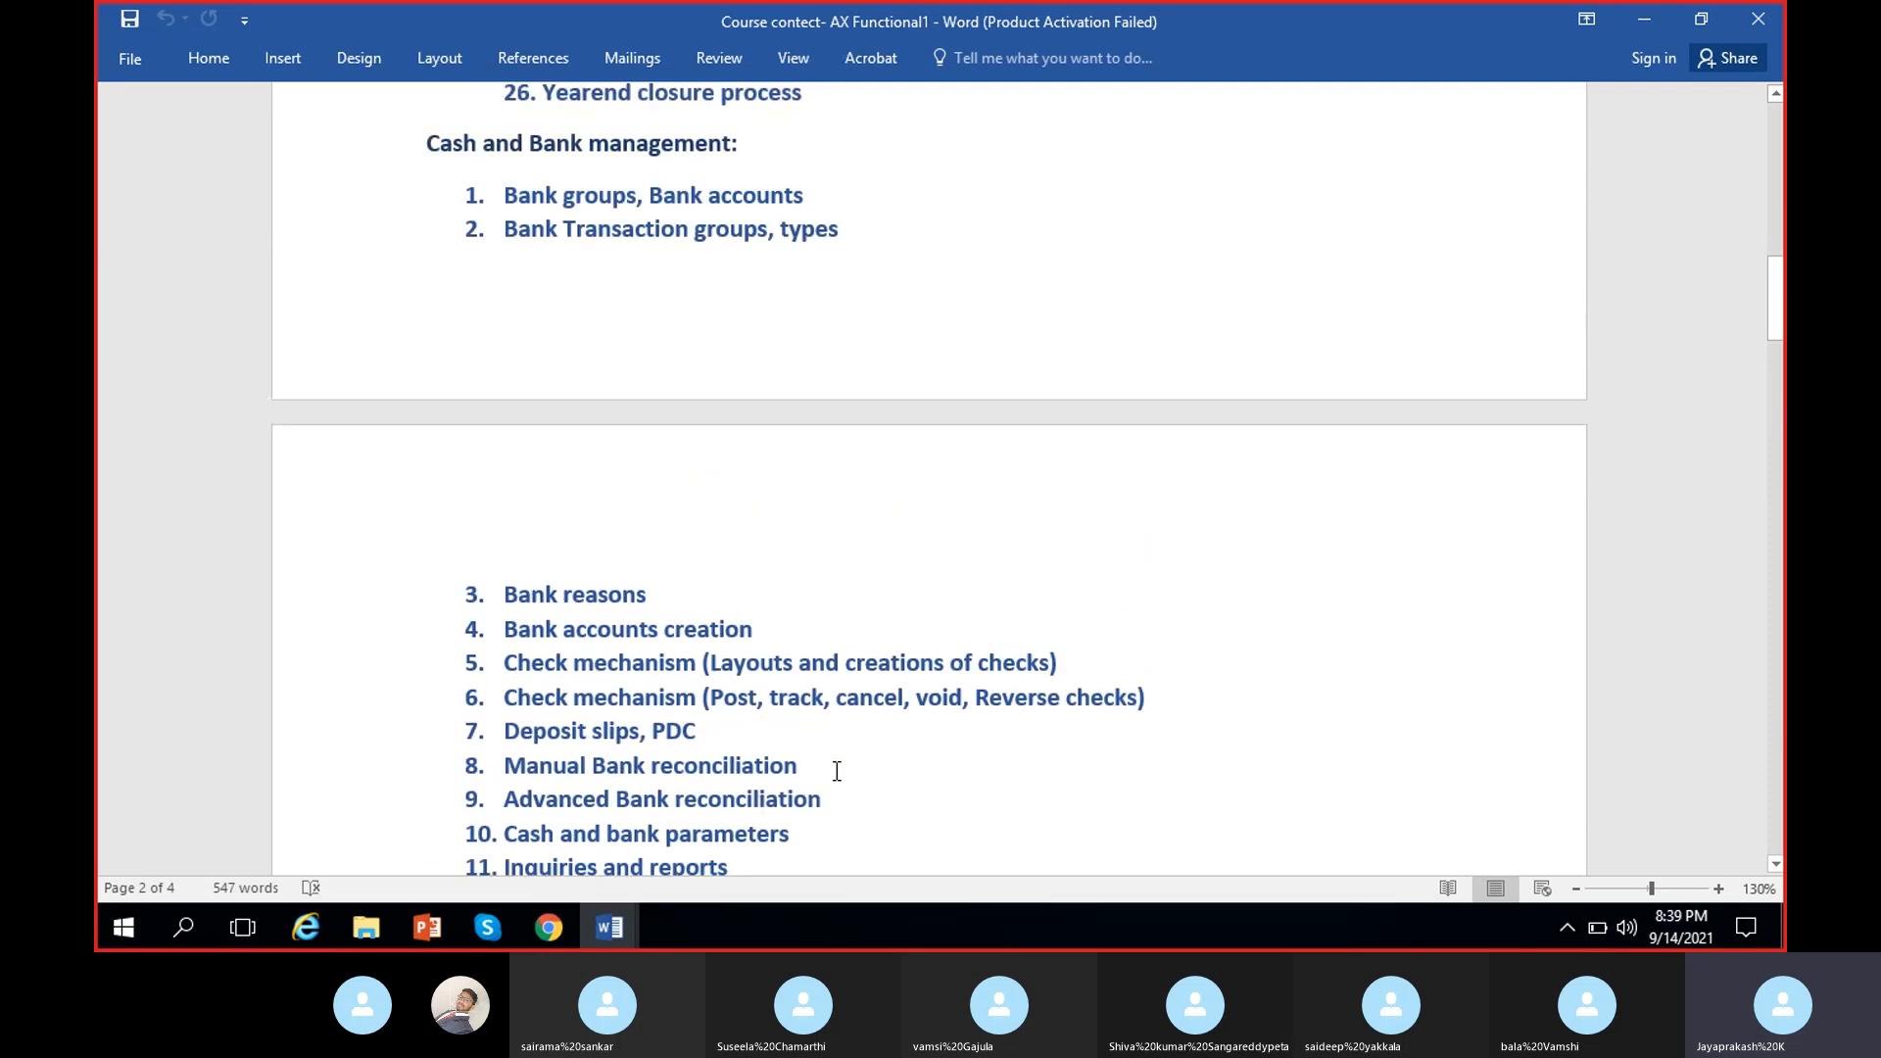